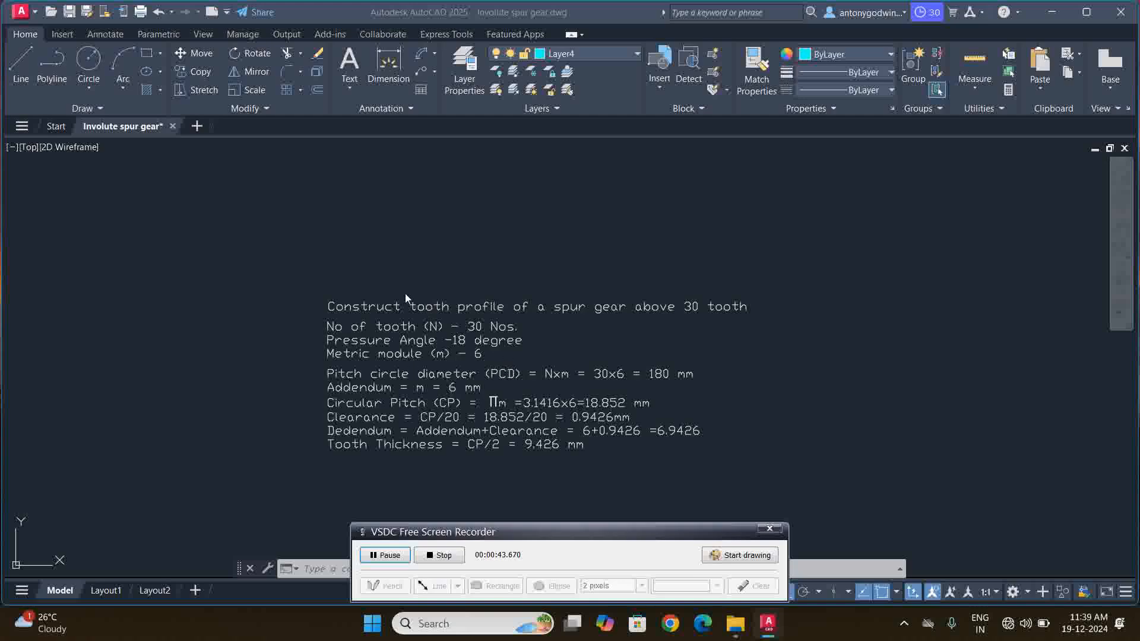
- Examine the spur gear design data and calculation formulas written in the drawing notes
scroll(486, 367, "up", 3)
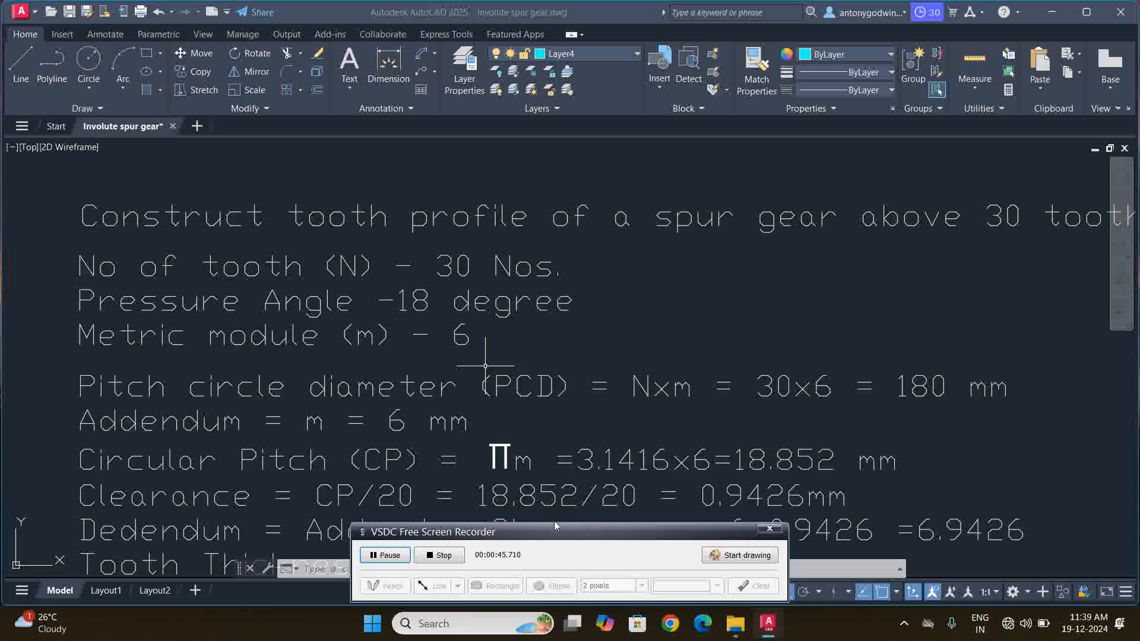
mouse_move(555, 533)
left_mouse_down()
mouse_move(505, 562)
mouse_move(480, 597)
left_mouse_up()
scroll(475, 364, "down", 4)
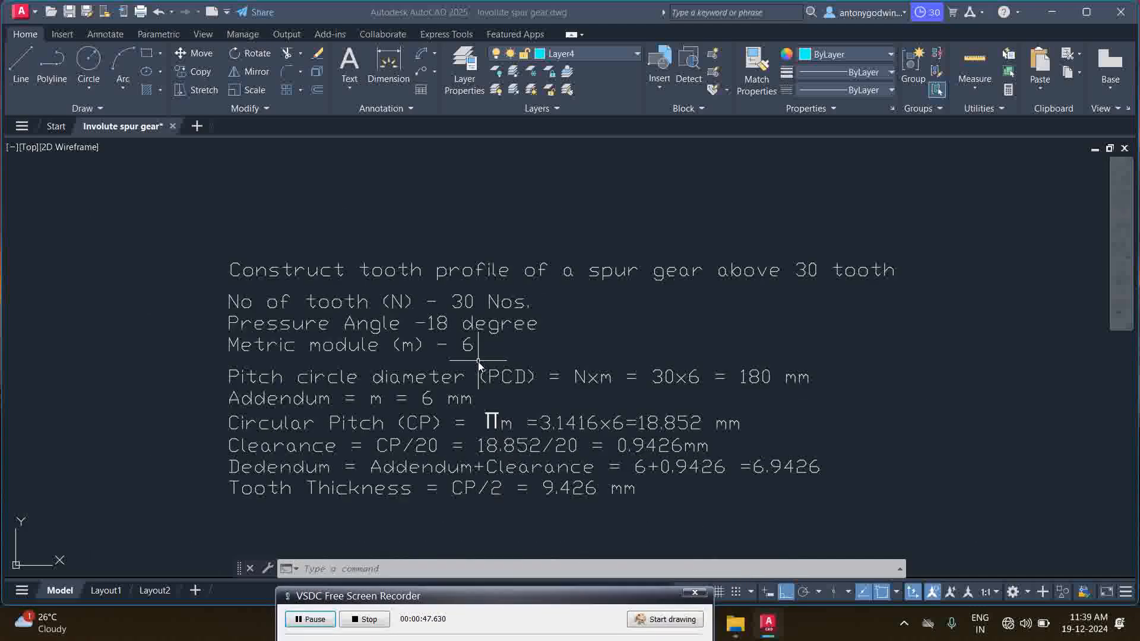
scroll(501, 427, "up", 2)
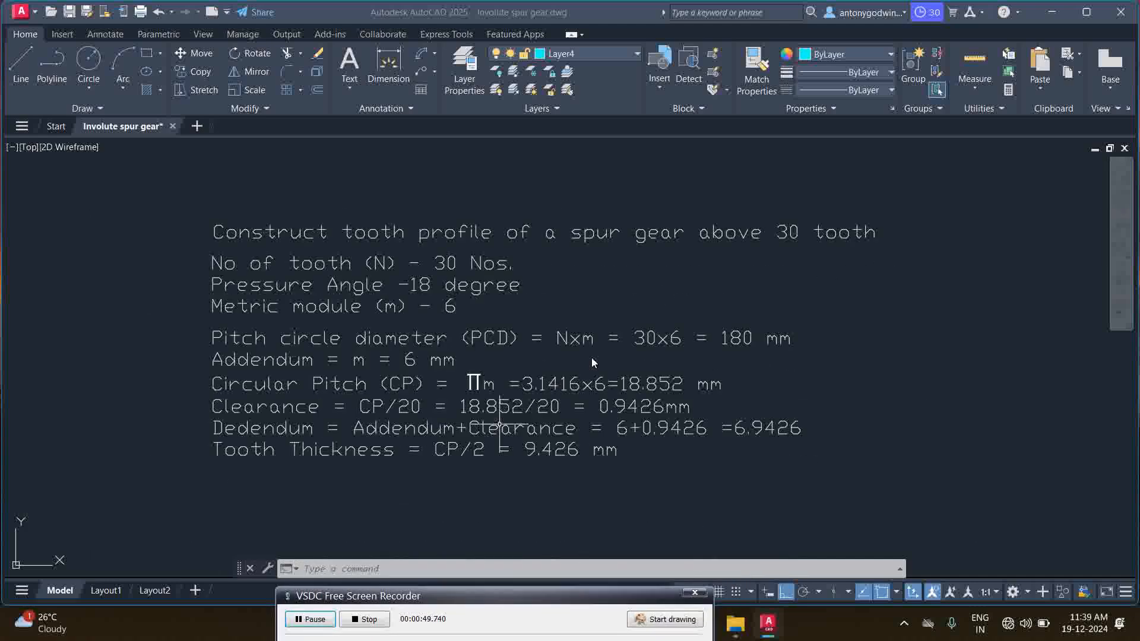
scroll(516, 334, "up", 2)
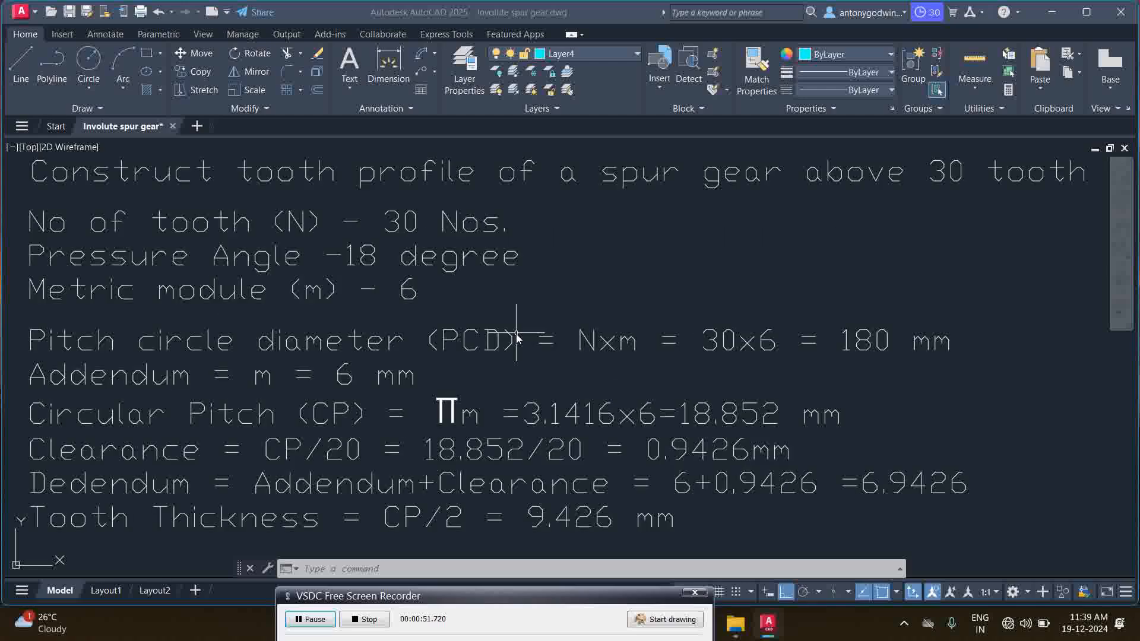
scroll(516, 334, "down", 2)
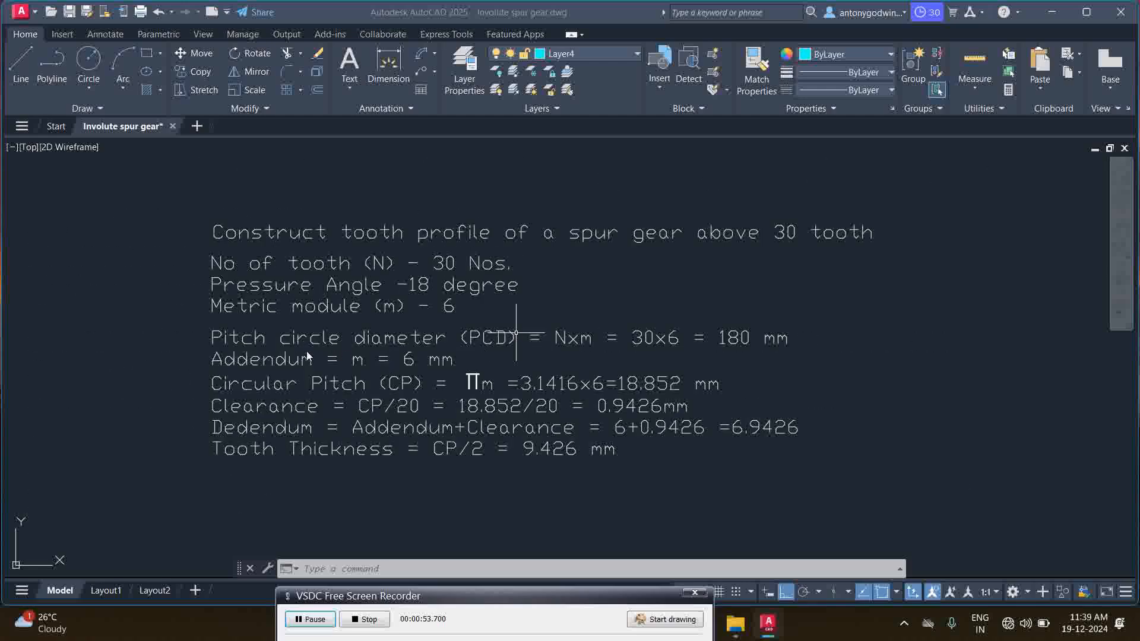
left_click(623, 297)
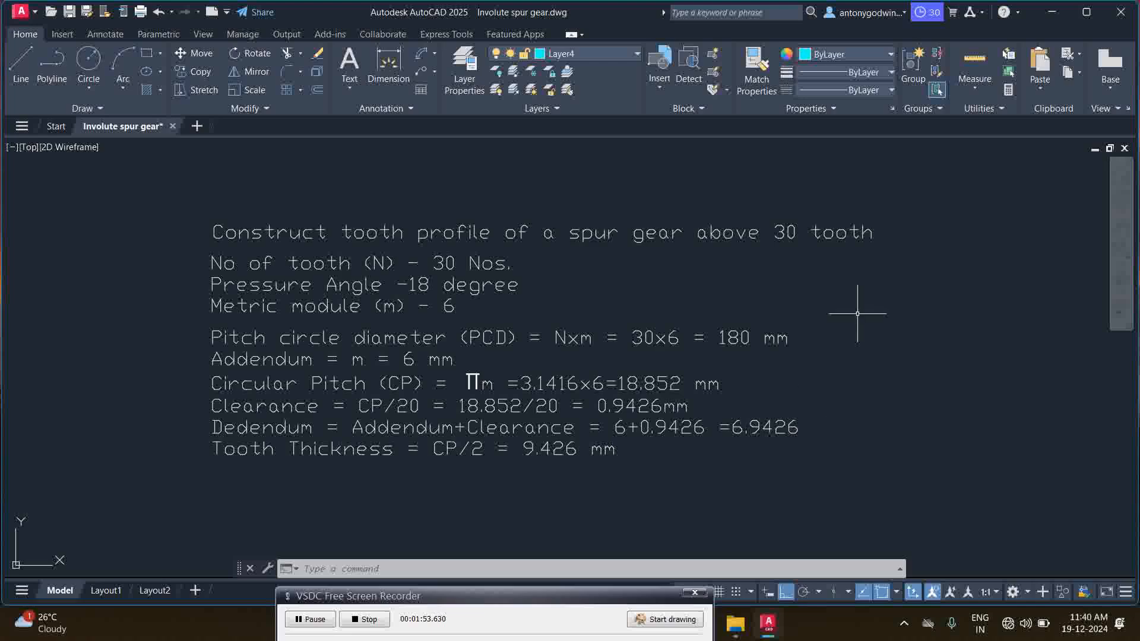
- Draw the pitch circle with a diameter of 180 mm, centred in the empty area beside the notes
scroll(772, 288, "down", 3)
scroll(549, 274, "up", 3)
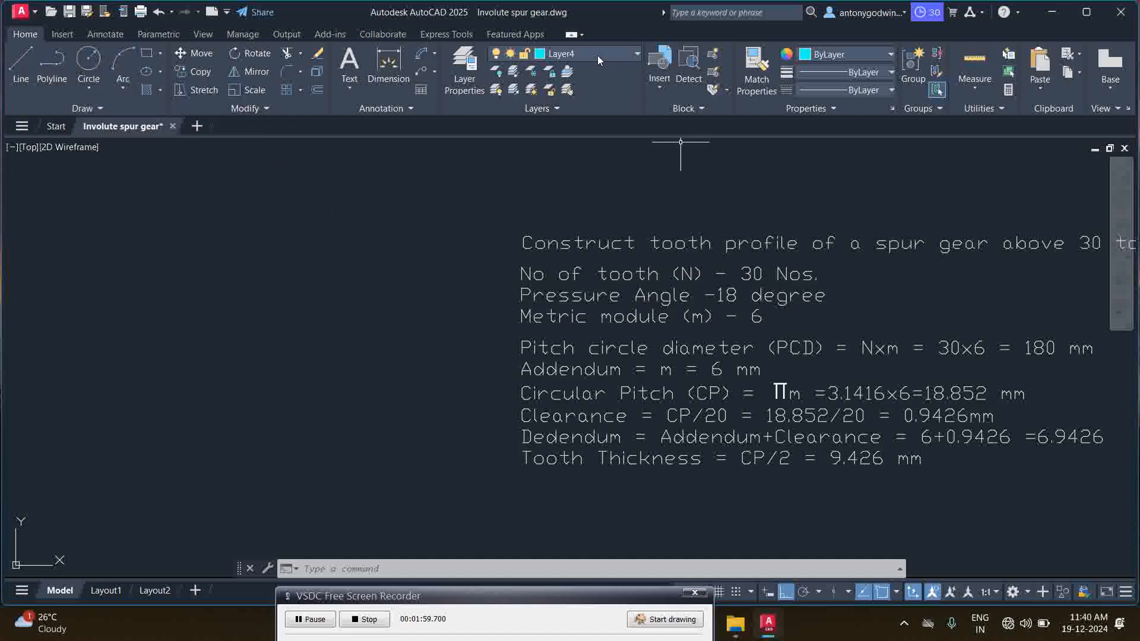
left_click(89, 59)
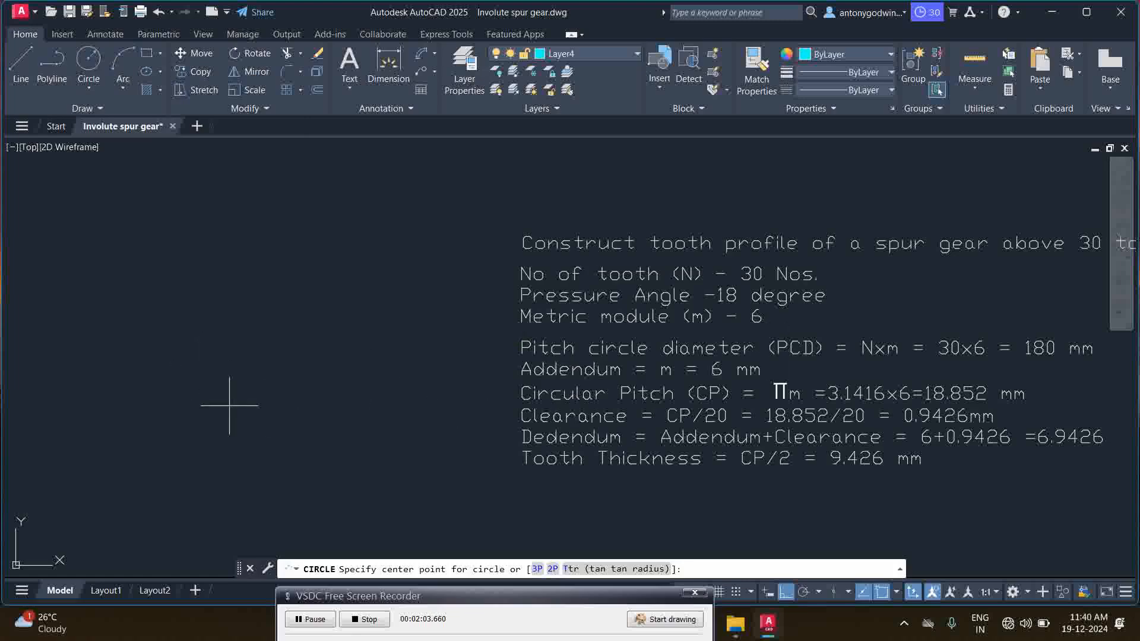
left_click(180, 356)
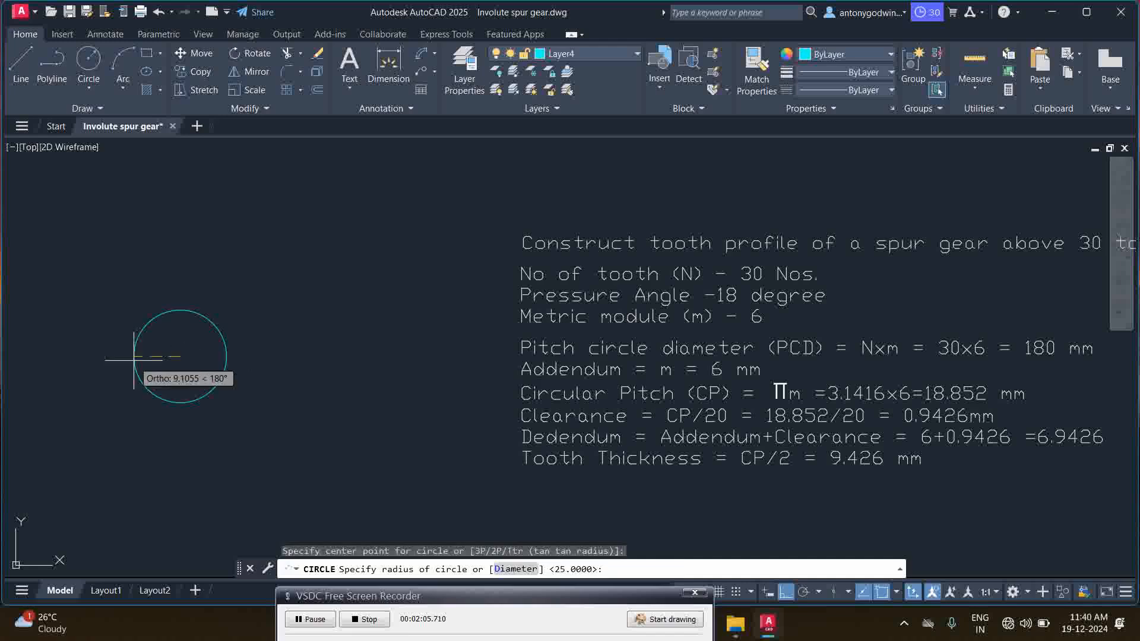
type("d")
key("Return")
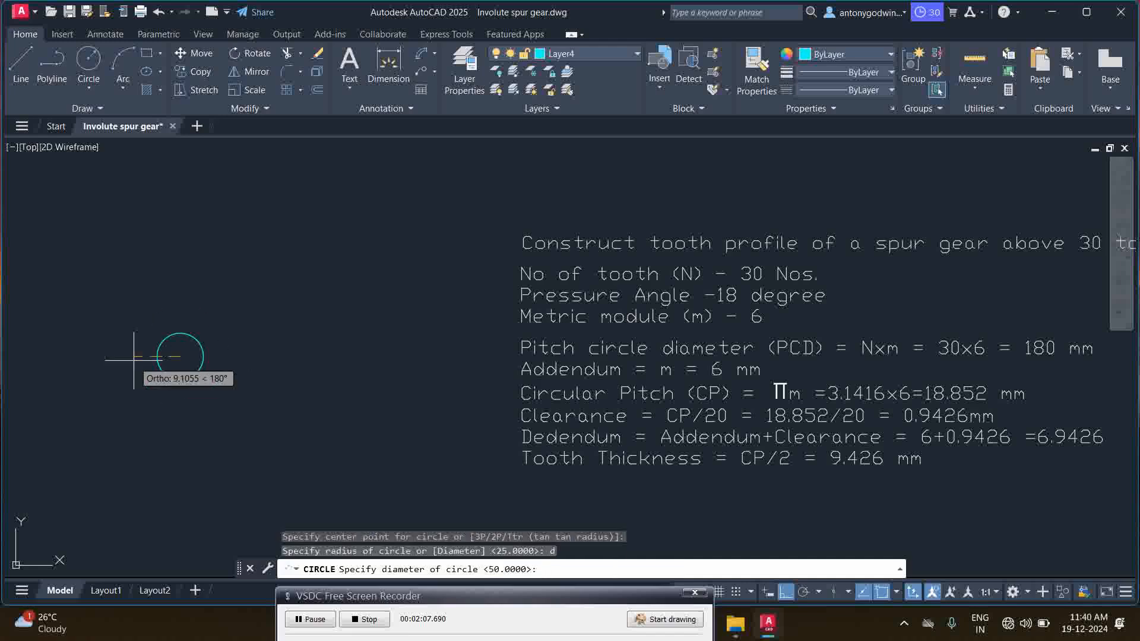
type("180")
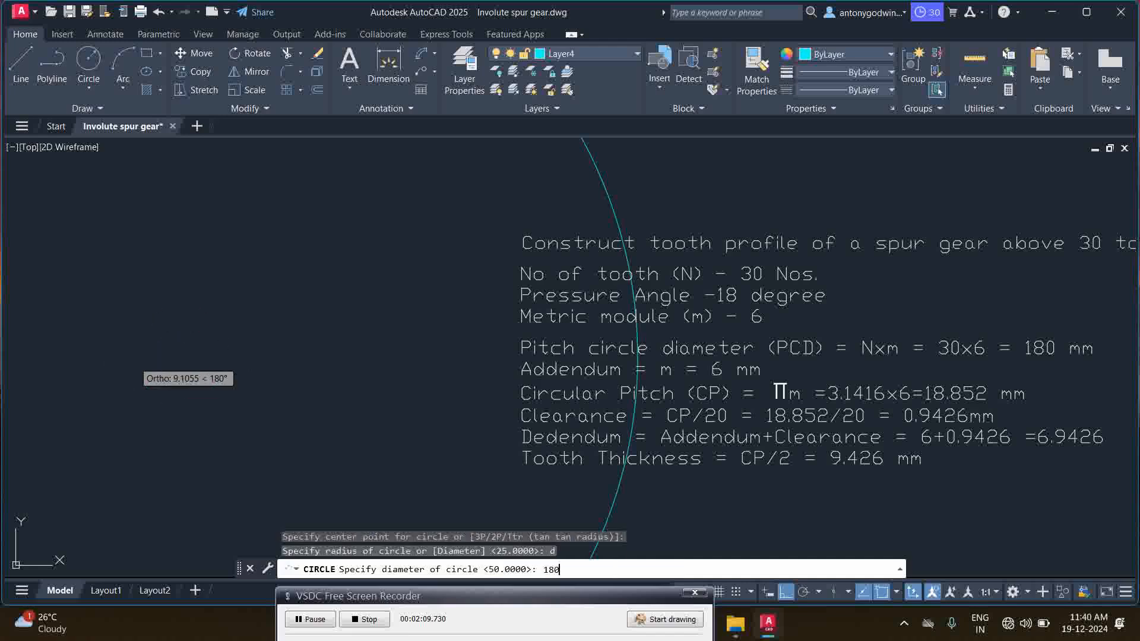
key("Return")
scroll(488, 347, "down", 3)
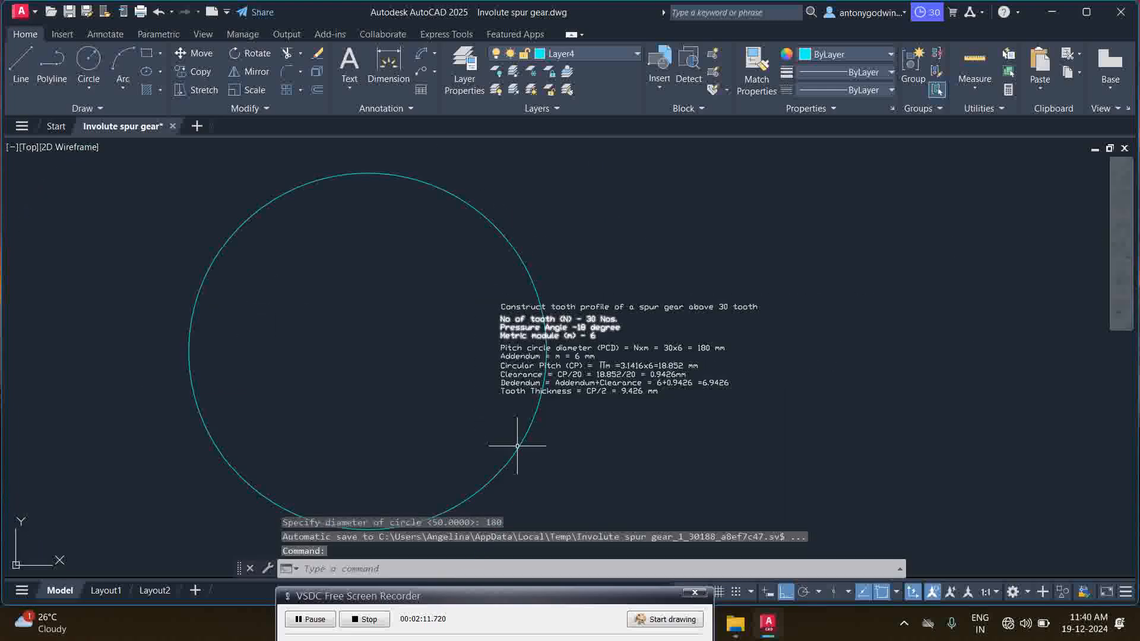
- Move the pitch circle horizontally by its centre, away from the overlapping notes
left_click(522, 446)
left_click(477, 448)
right_click(477, 447)
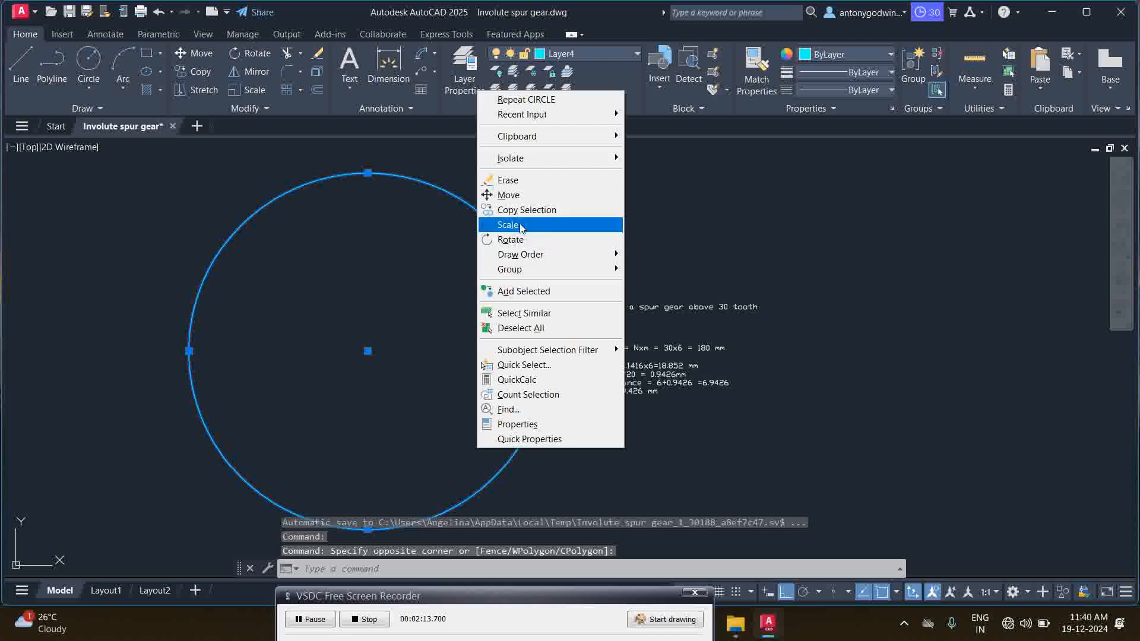
left_click(514, 199)
left_click(368, 351)
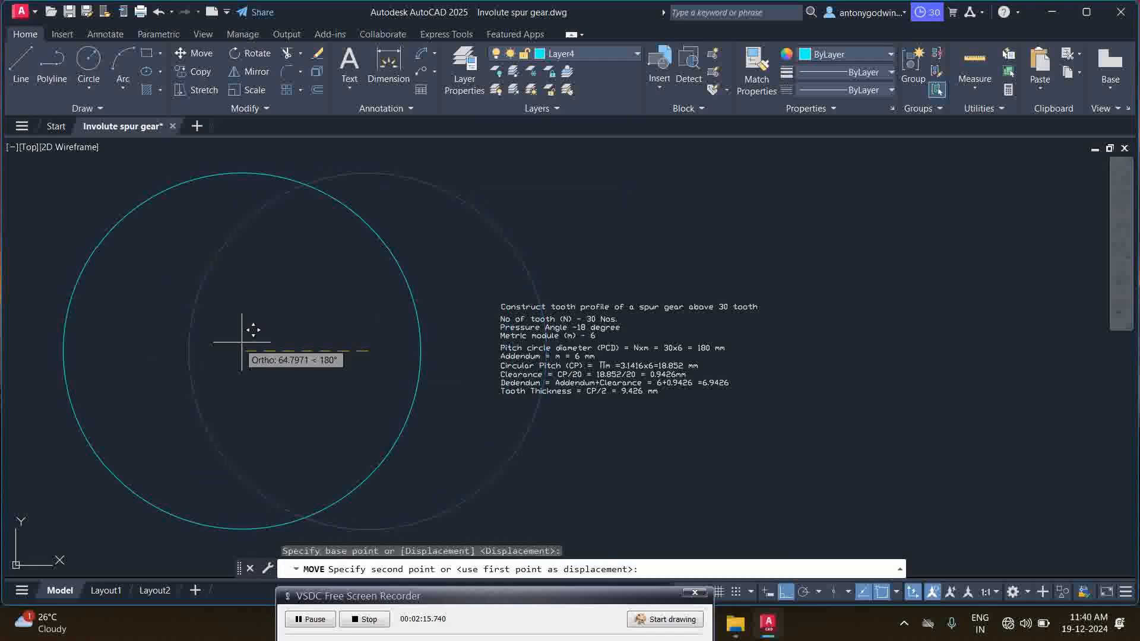
left_click(233, 342)
- Shift the pitch circle a little further from the notes, using its centre as the base point
scroll(624, 345, "down", 5)
scroll(473, 345, "up", 3)
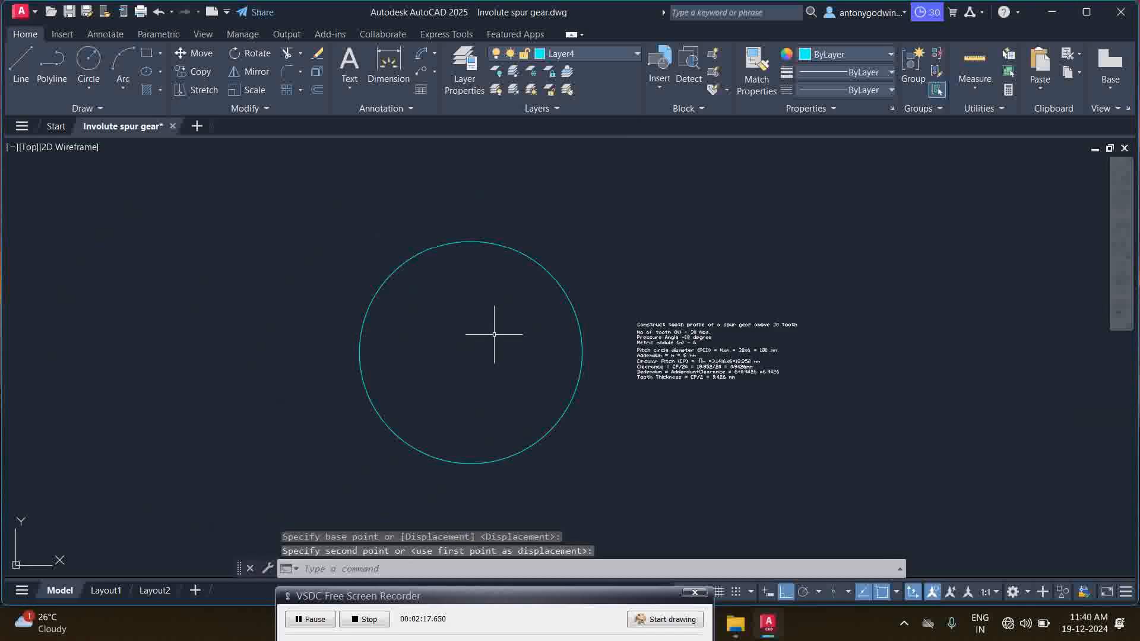
left_click(611, 381)
left_click(554, 355)
right_click(553, 355)
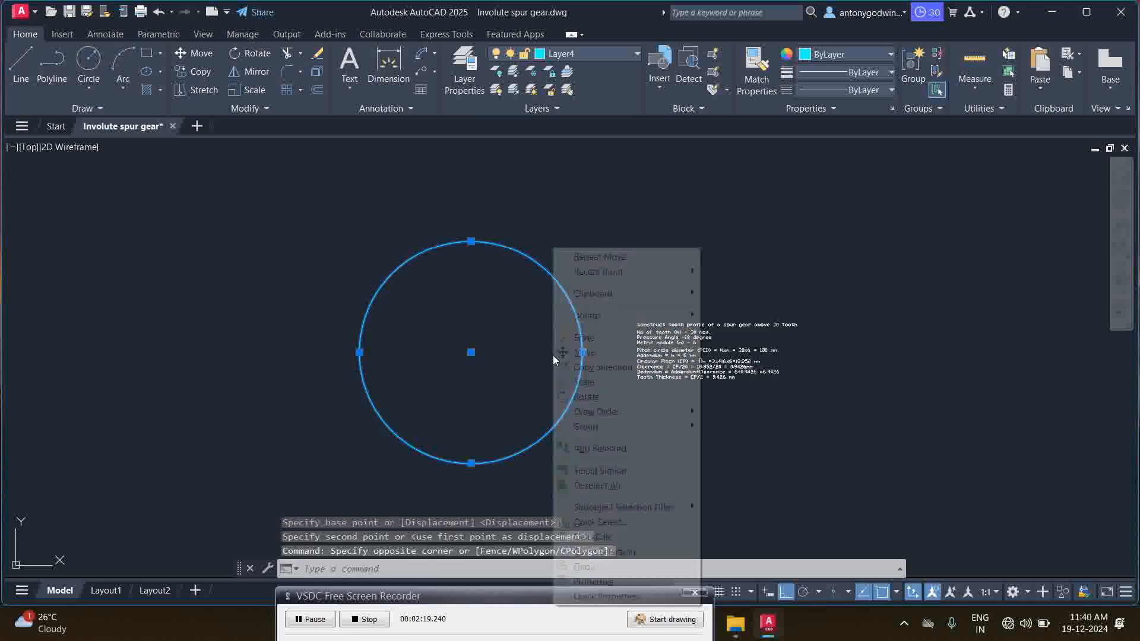
left_click(585, 353)
left_click(471, 352)
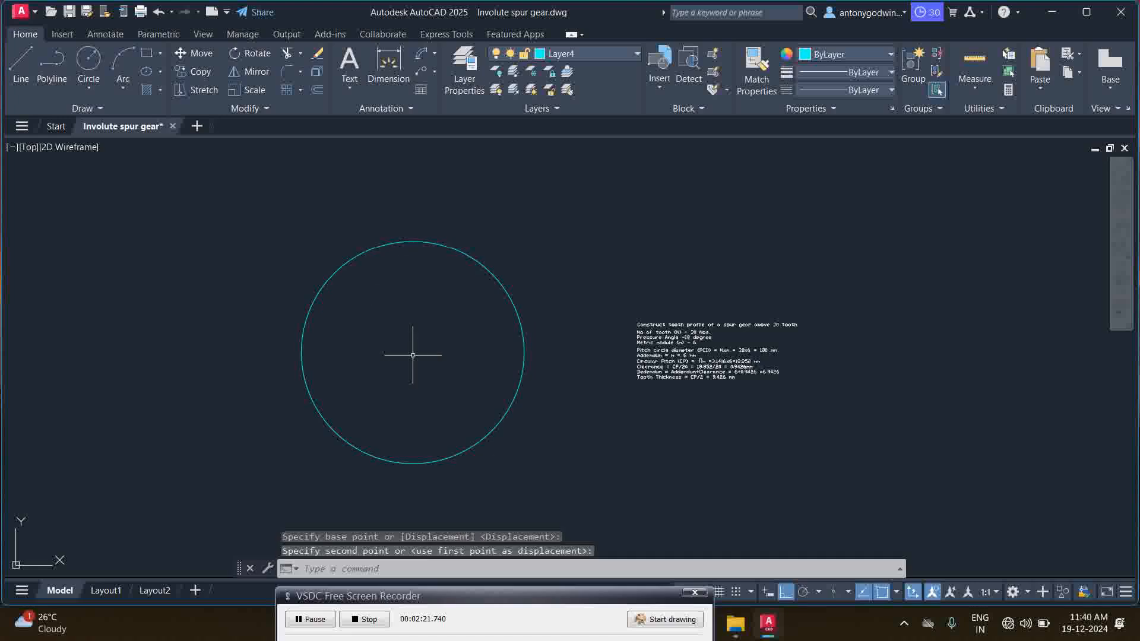
scroll(473, 268, "up", 2)
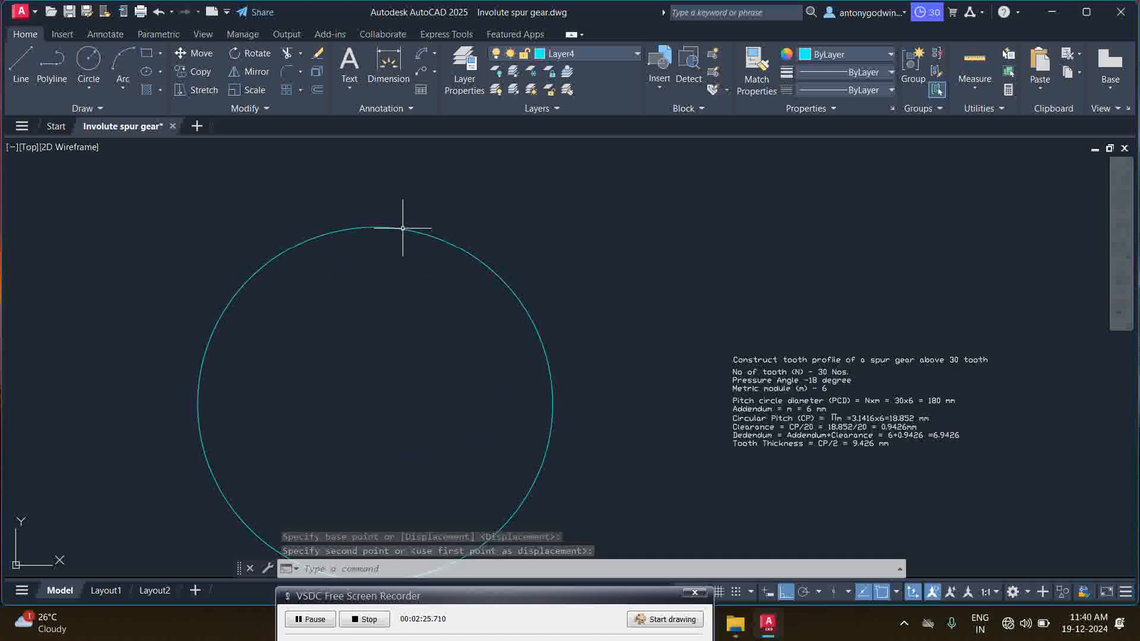
scroll(443, 207, "down", 2)
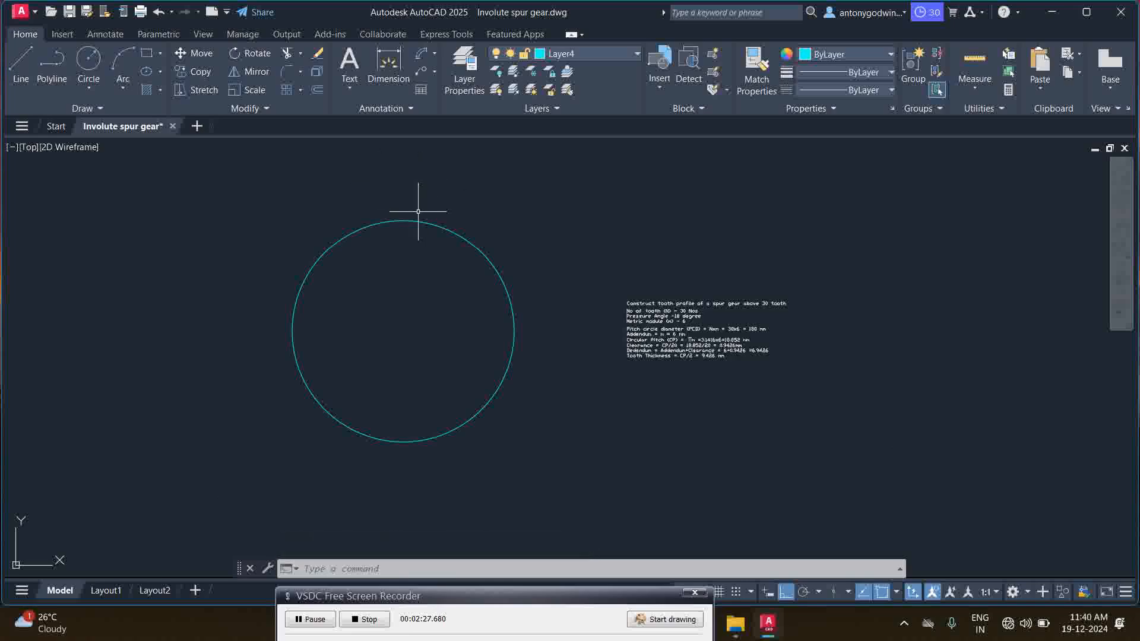
left_click(28, 62)
left_click(141, 338)
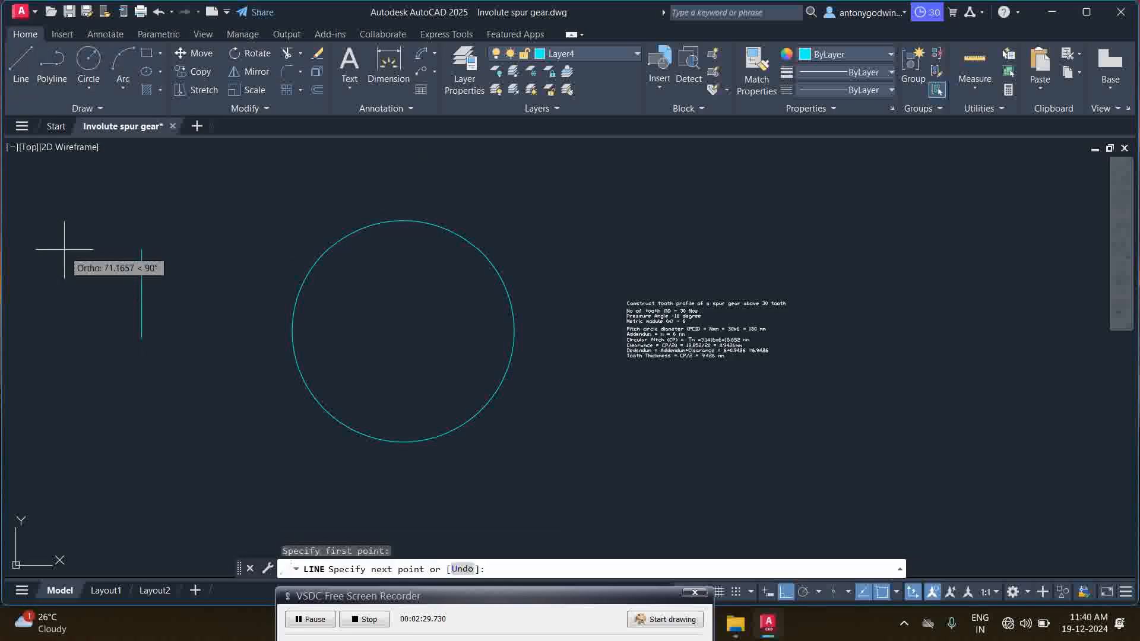
key("Escape")
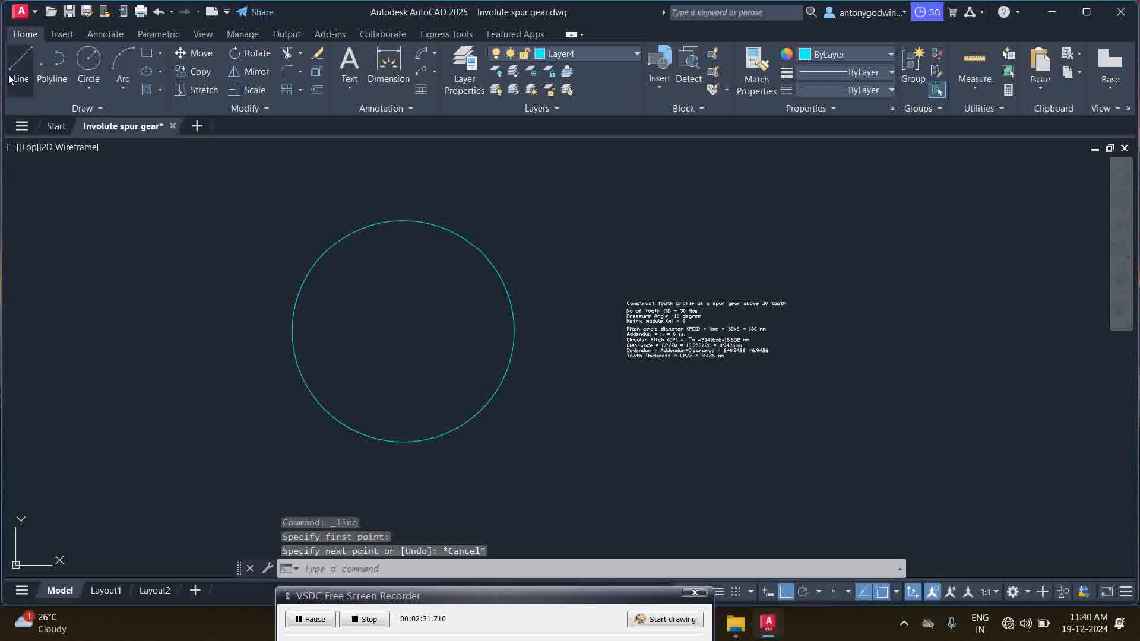
- Draw a 6 mm vertical addendum line outward from the top quadrant of the pitch circle
left_click(20, 61)
left_click(403, 222)
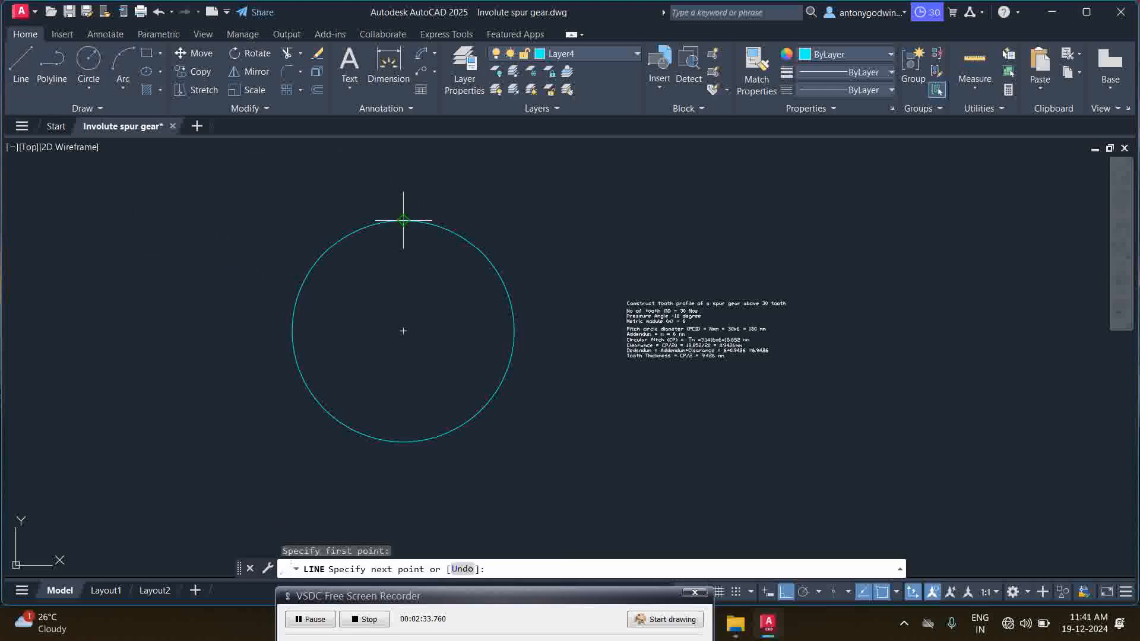
type("6")
key("Return")
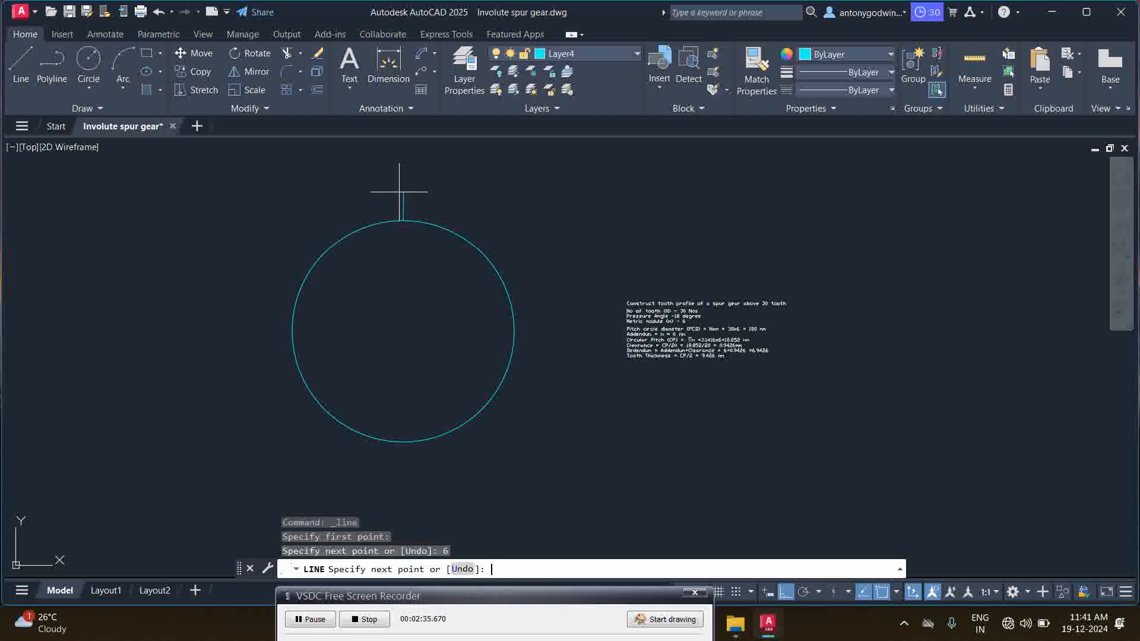
key("Escape")
- Draw the addendum circle concentric with the pitch circle, passing through the outer end of the 6 mm line
left_click(88, 72)
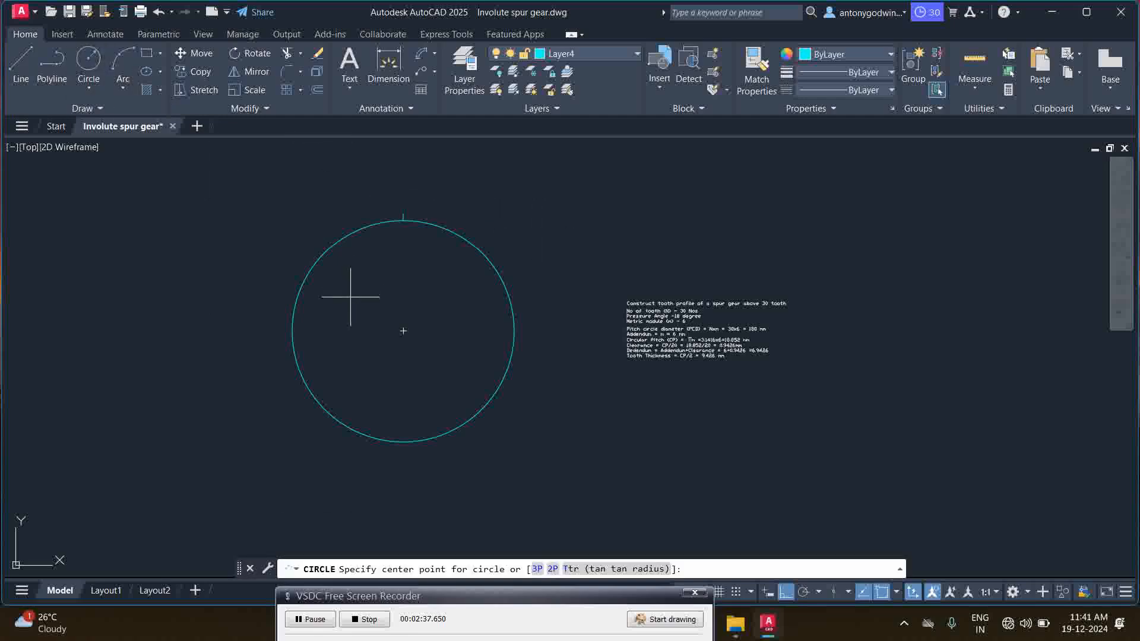
left_click(403, 330)
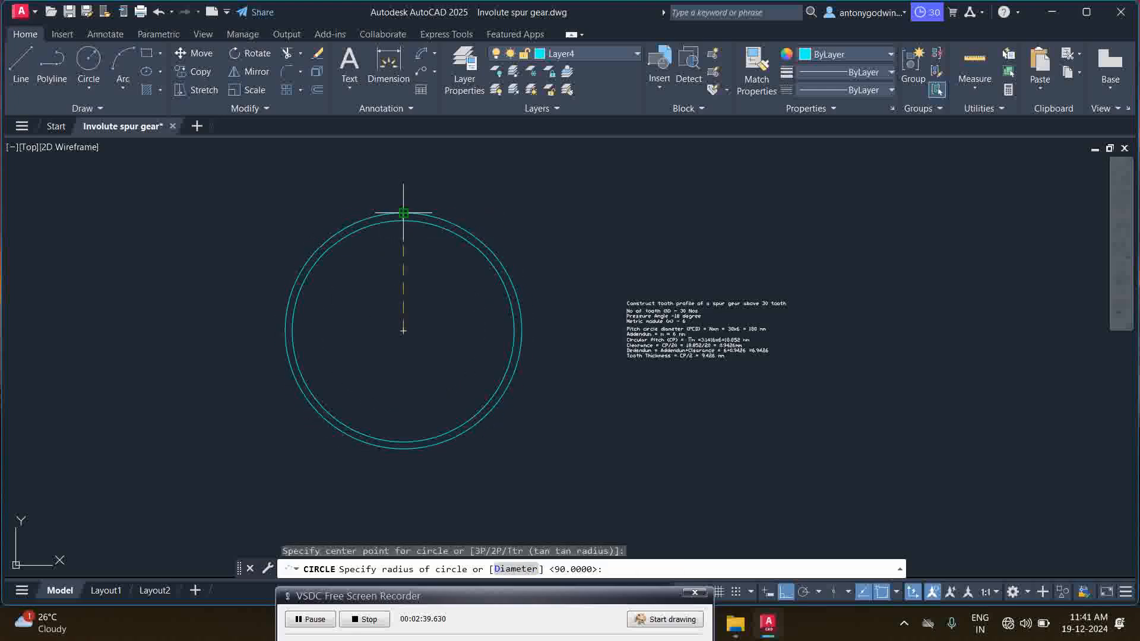
left_click(404, 214)
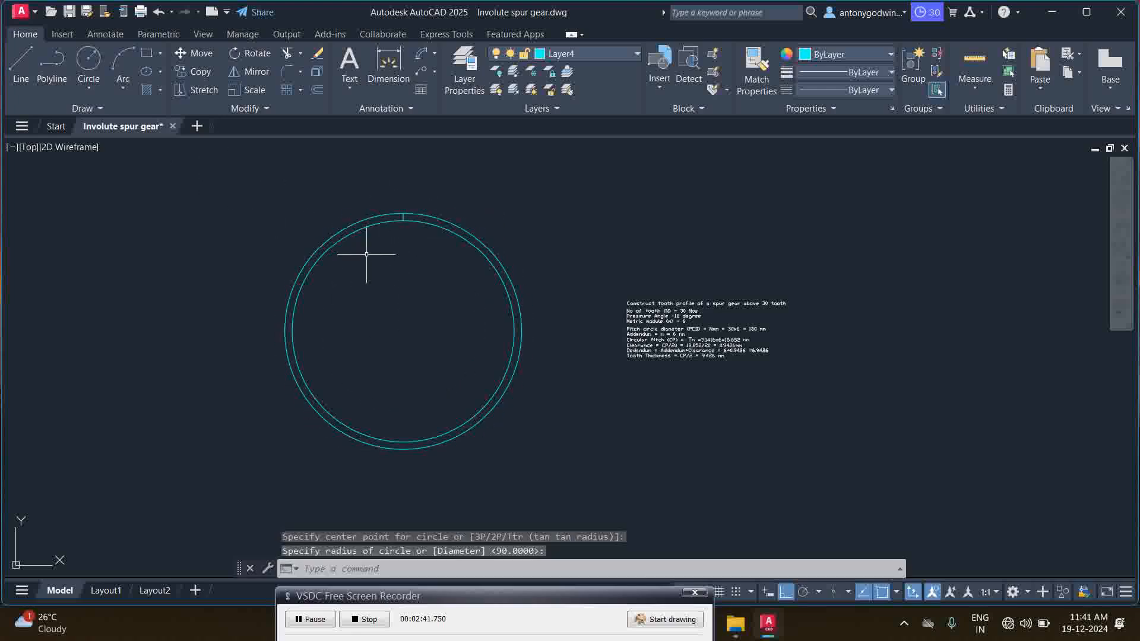
scroll(428, 190, "up", 1)
scroll(423, 194, "down", 1)
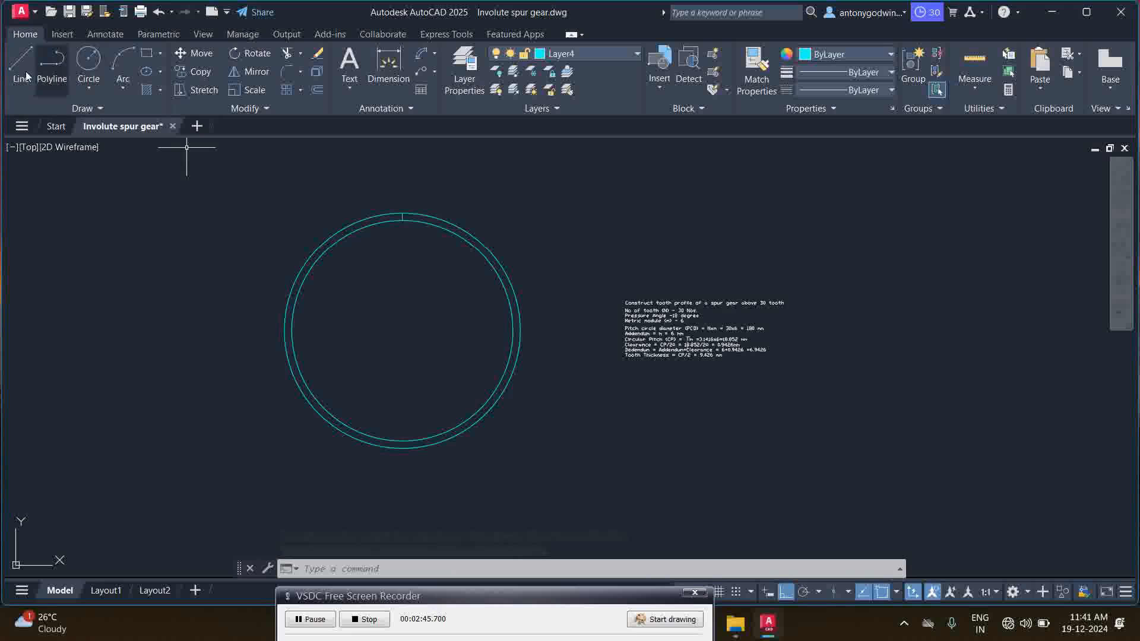
- Draw a separate circle with a diameter of 180 mm beside the two concentric circles
left_click(88, 59)
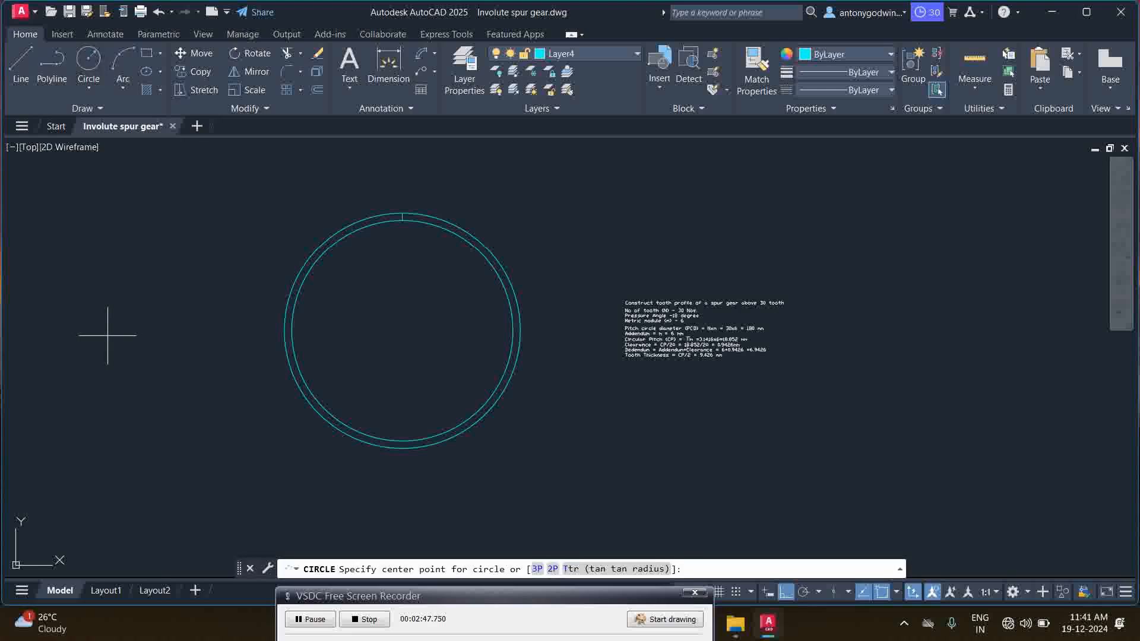
left_click(127, 337)
type("d")
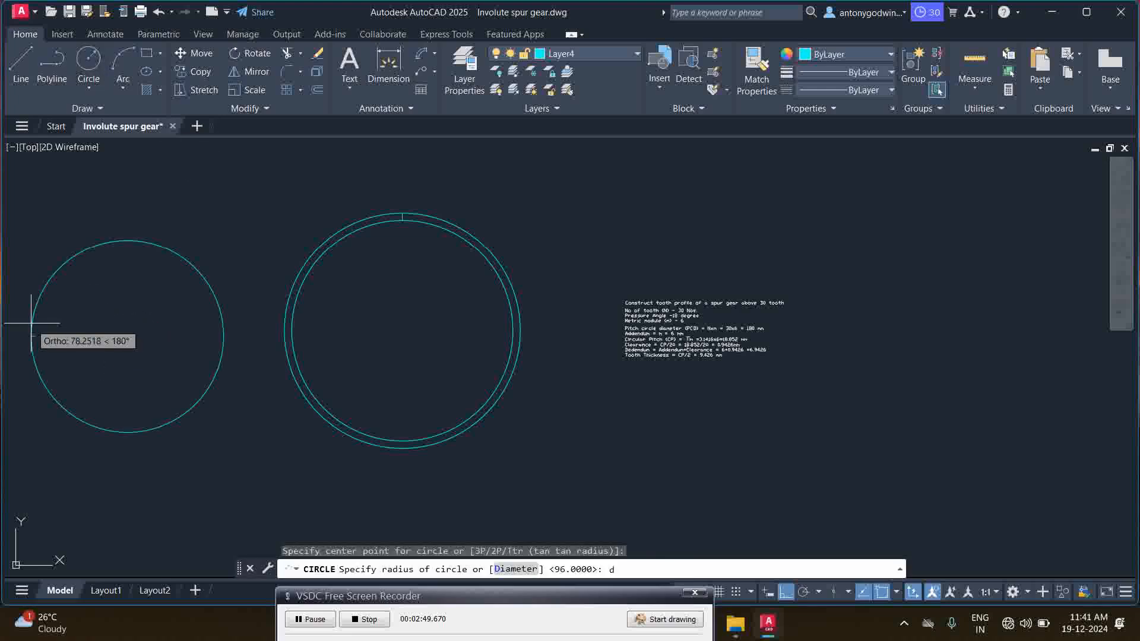
key("Return")
type("180")
key("Return")
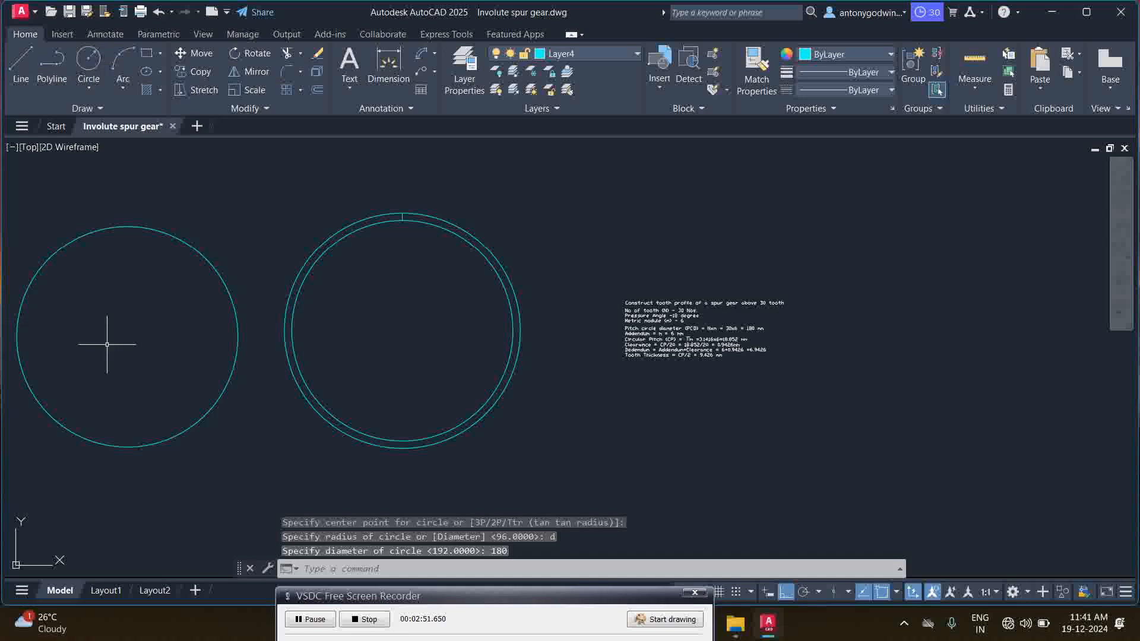
- Delete the separate 180 mm circle beside the two concentric circles
scroll(344, 360, "down", 1)
left_click(280, 408)
left_click(224, 377)
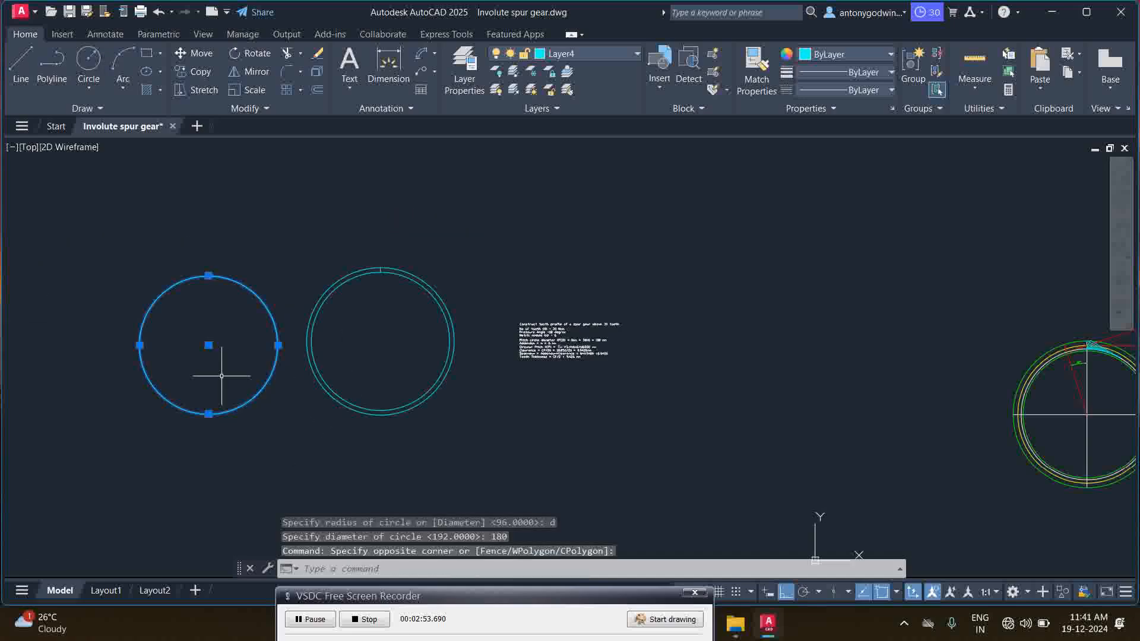
scroll(261, 351, "up", 2)
key("Delete")
scroll(416, 255, "up", 2)
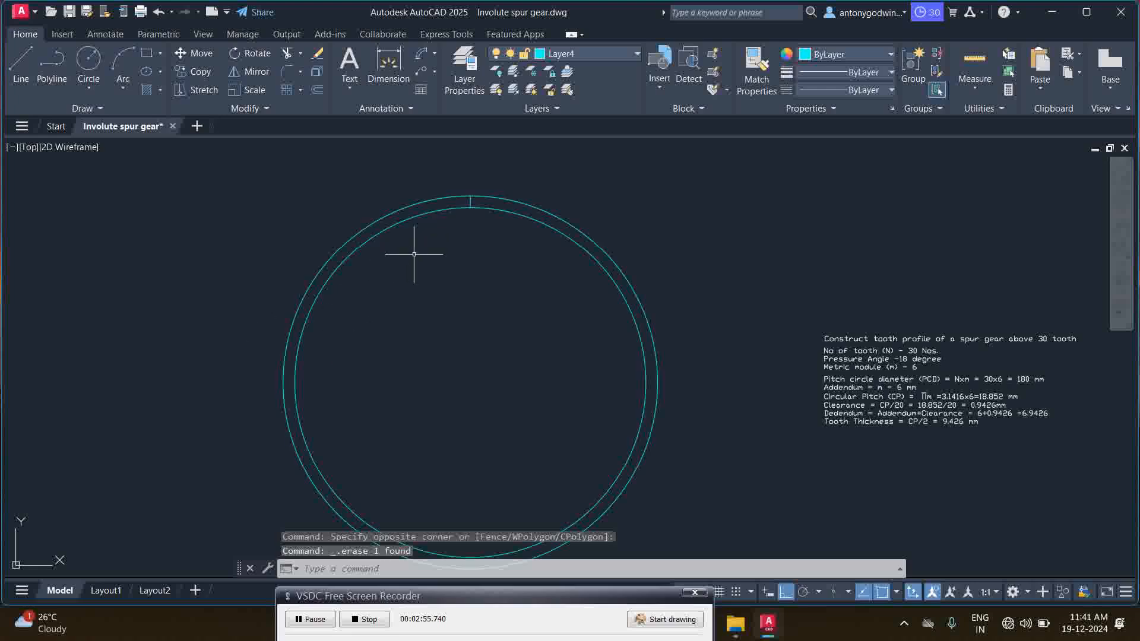
- Add a diameter dimension to the pitch circle and place its text outside the addendum circle, on the upper right
left_click(19, 62)
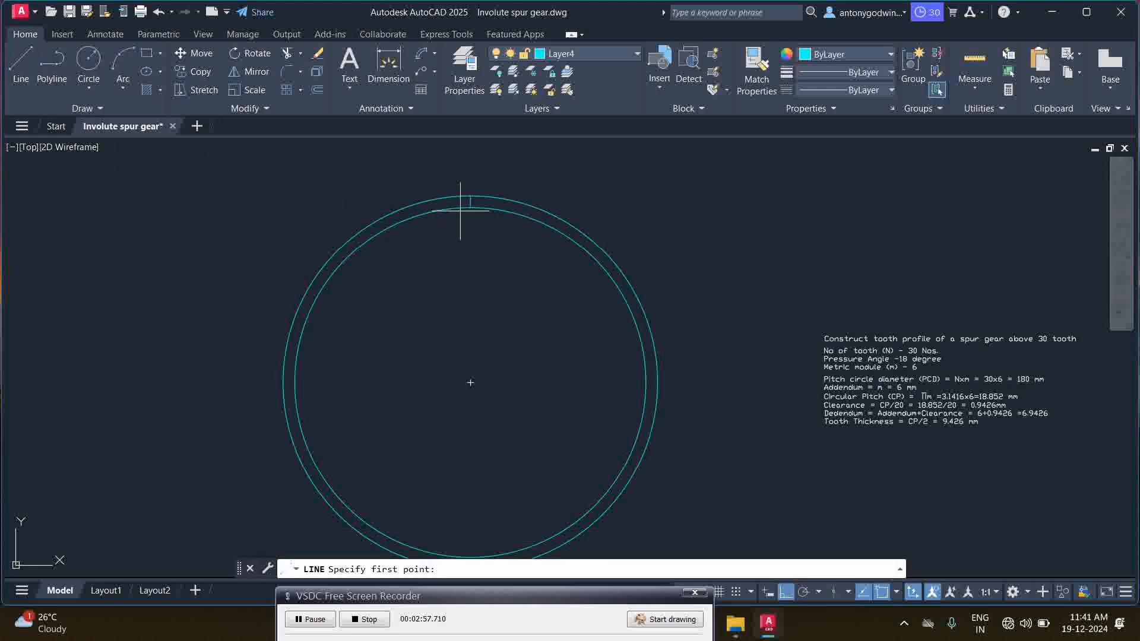
key("Escape")
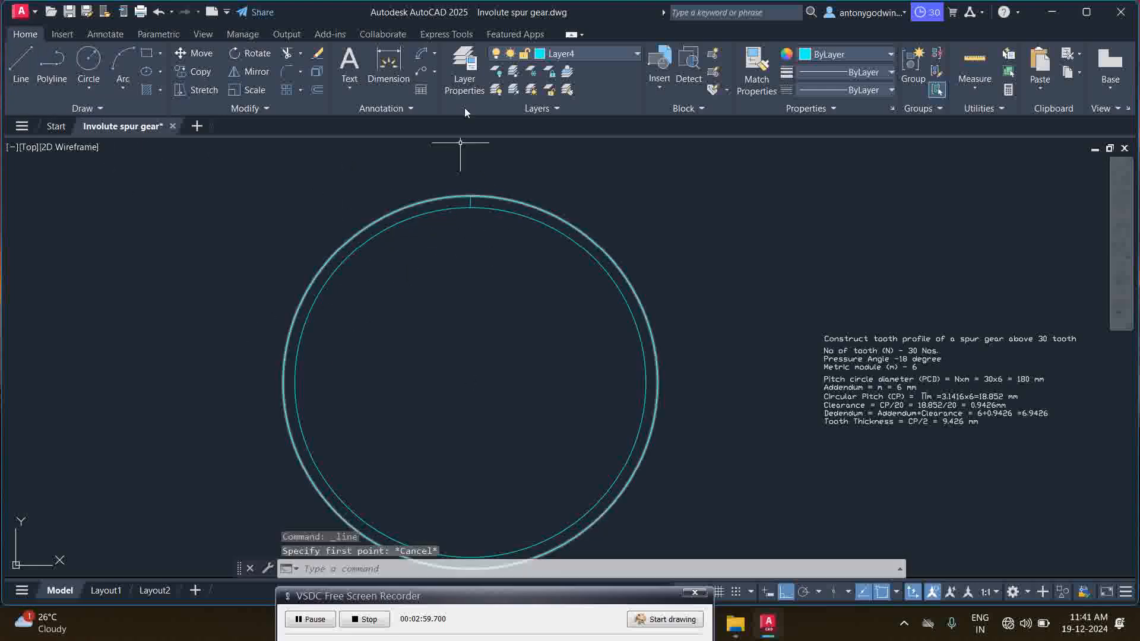
left_click(436, 54)
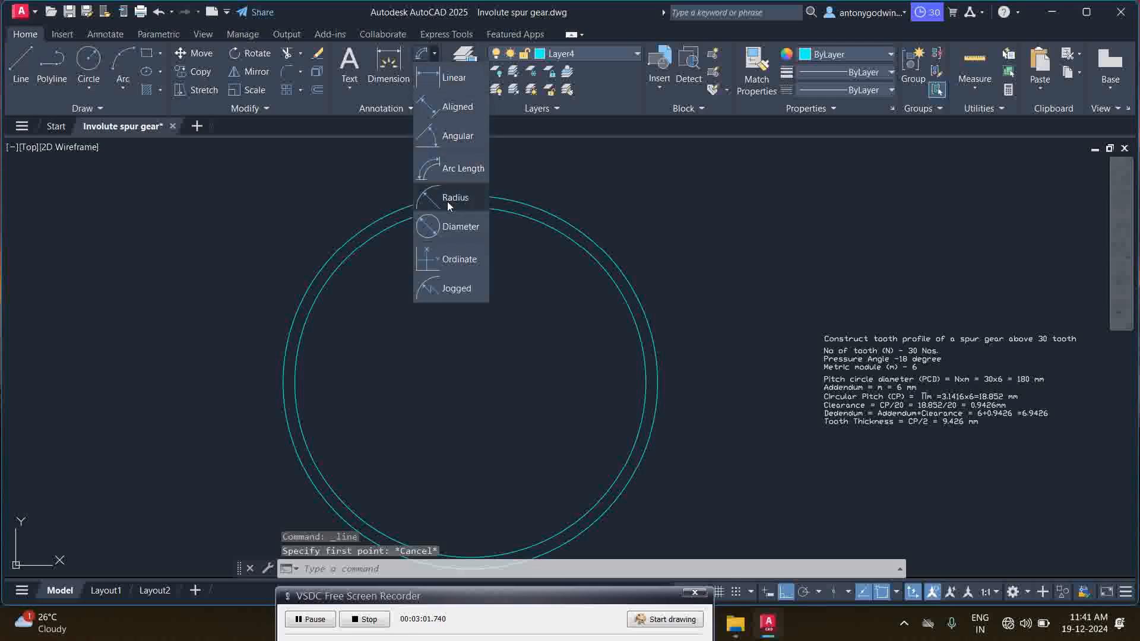
left_click(455, 225)
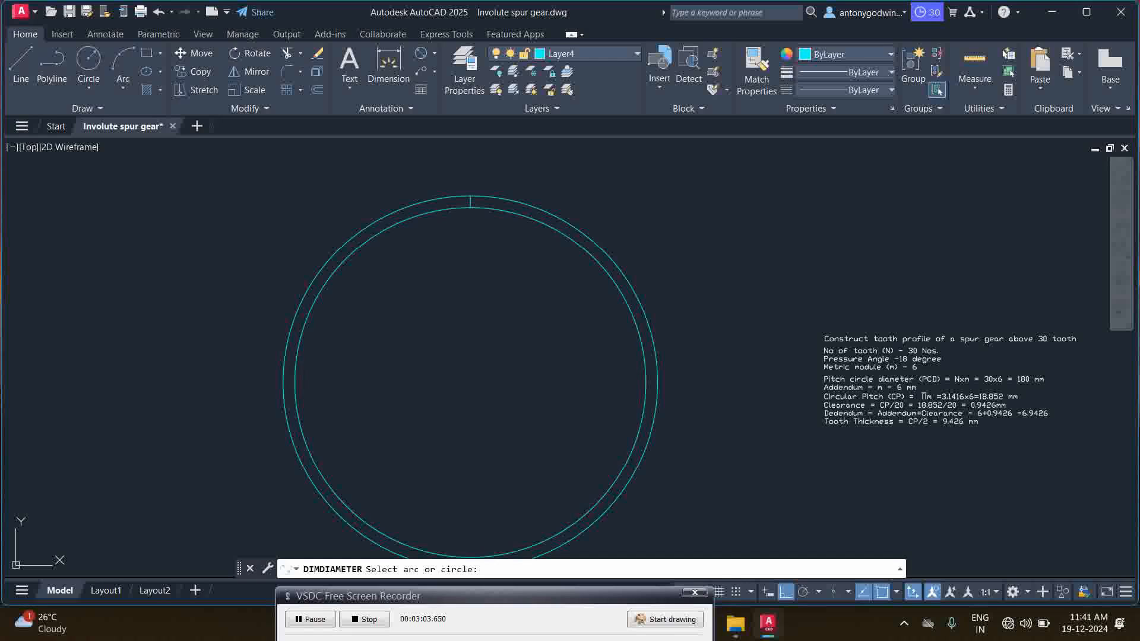
left_click(470, 207)
scroll(622, 212, "up", 3)
scroll(630, 209, "down", 3)
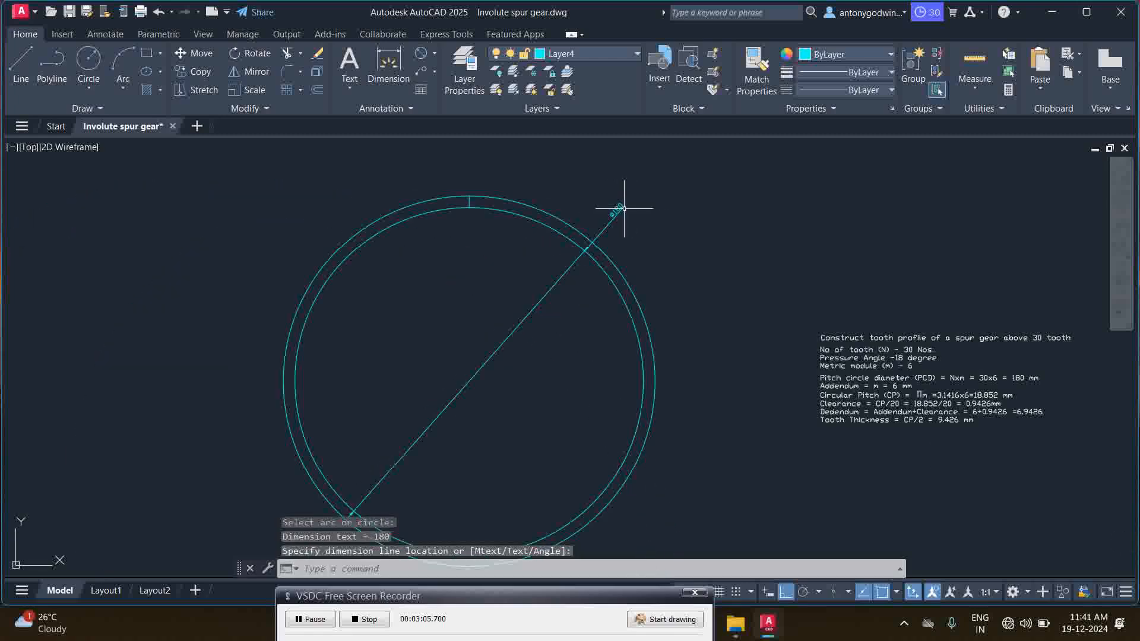
left_click(614, 210)
- Draw a 6.9426 mm vertical dedendum line inward from the top quadrant of the pitch circle
left_click(21, 59)
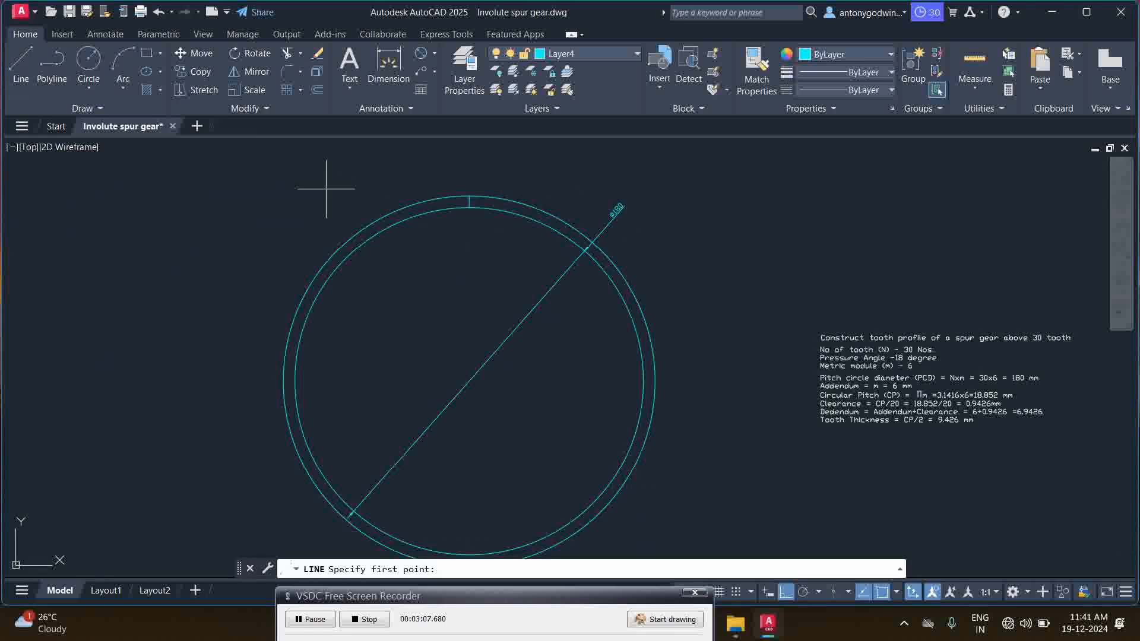
left_click(469, 207)
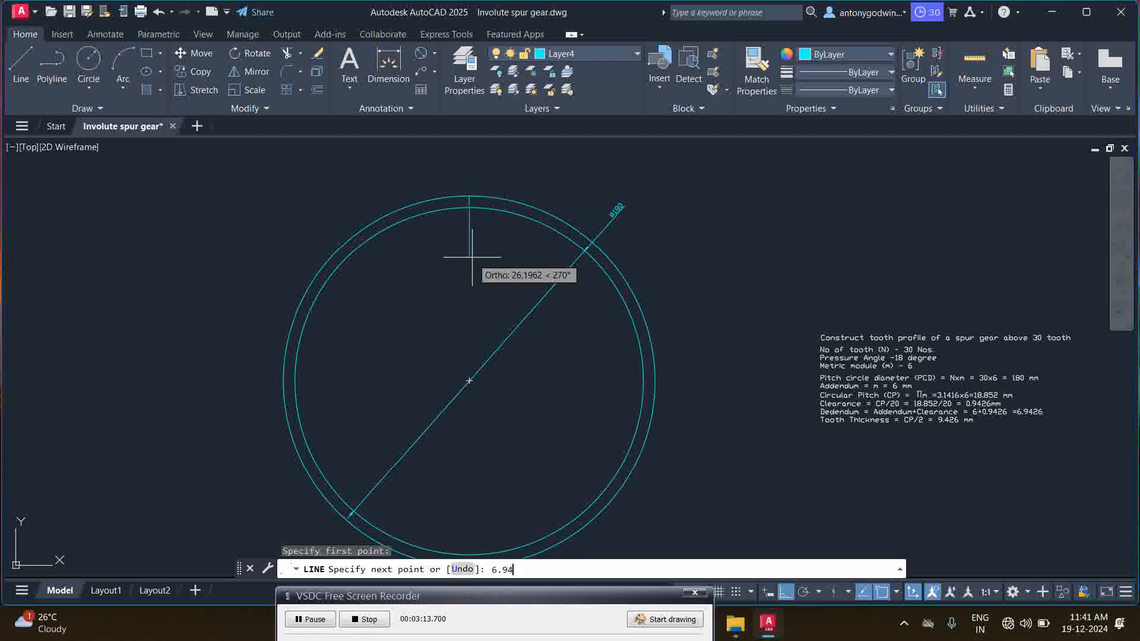
key("Return")
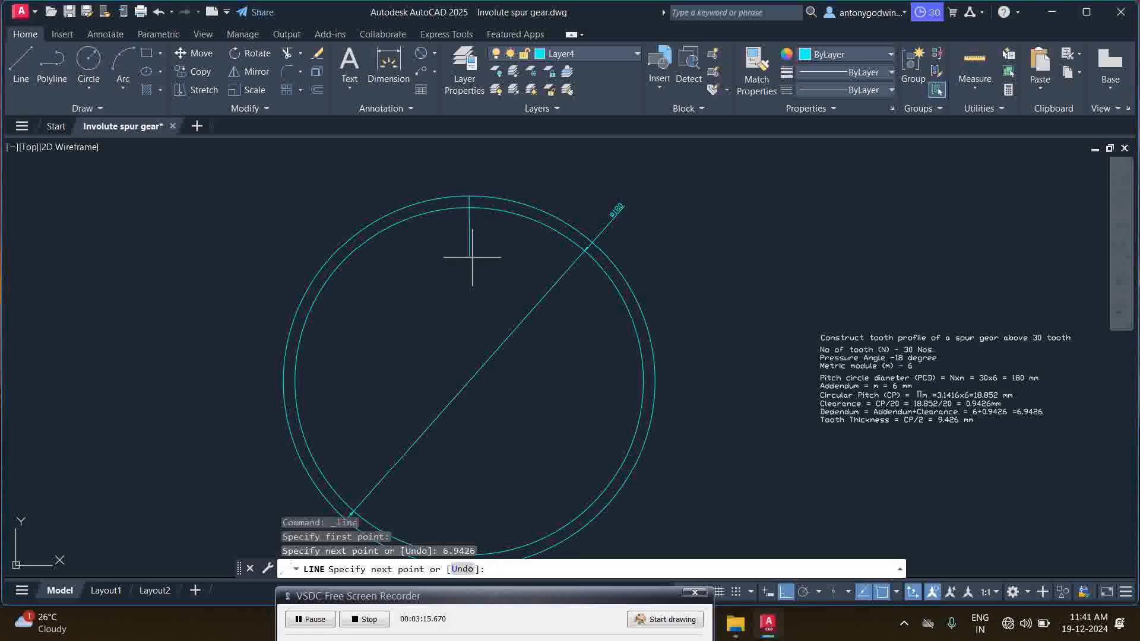
key("Return")
- Draw the dedendum circle concentric with the pitch circle, passing through the inner end of the 6.9426 mm line
left_click(88, 60)
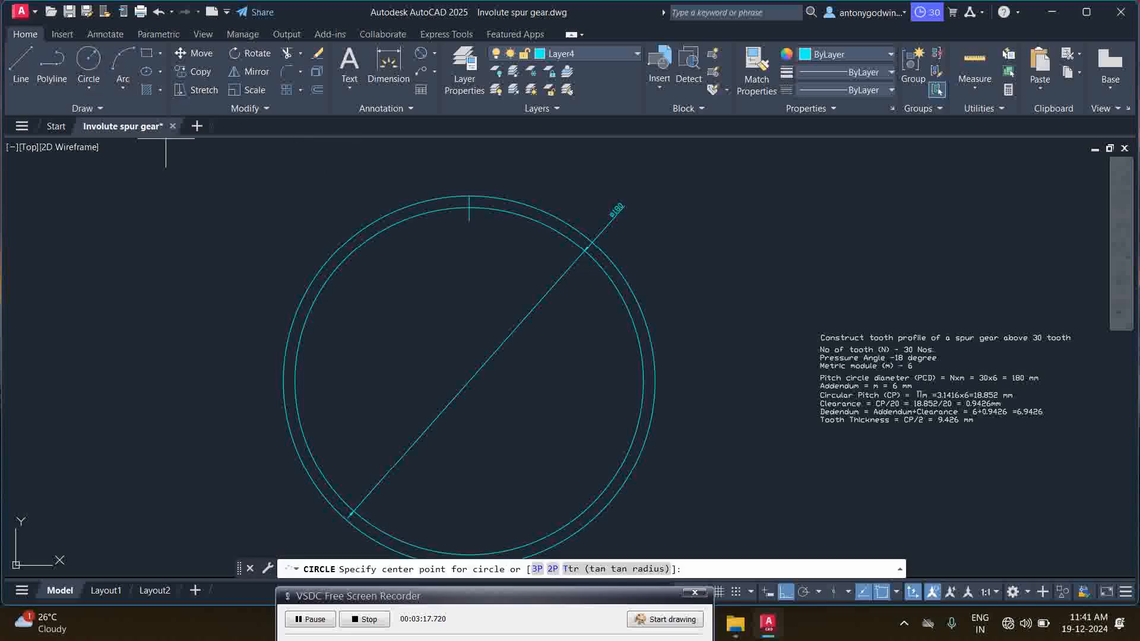
left_click(471, 386)
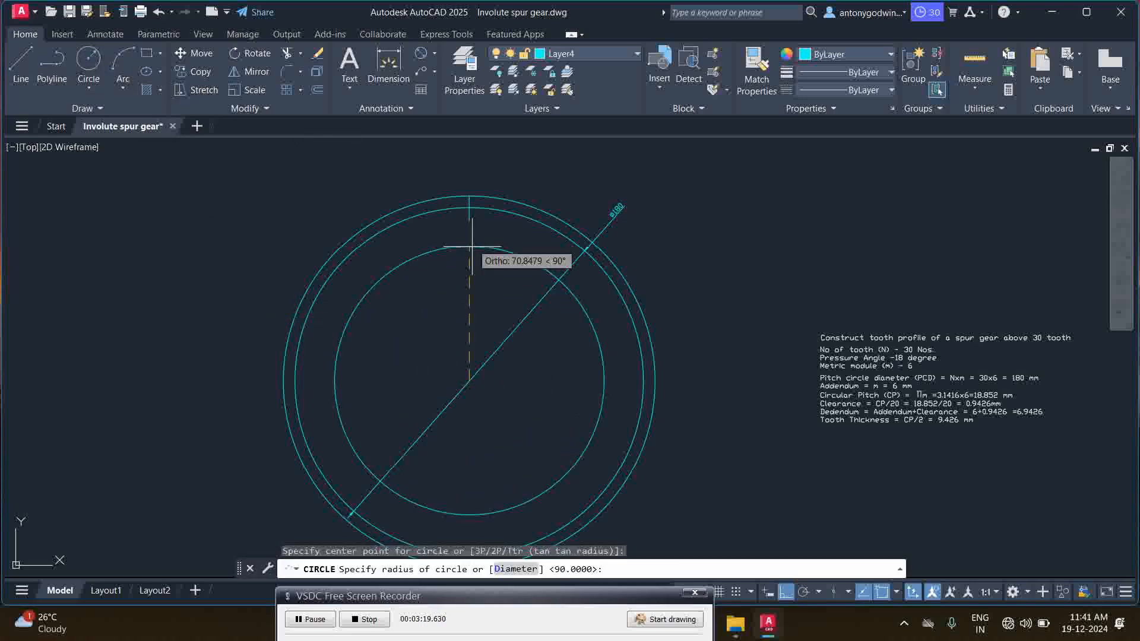
left_click(469, 222)
- Delete the pitch circle's diameter dimension
left_click(549, 321)
left_click(517, 291)
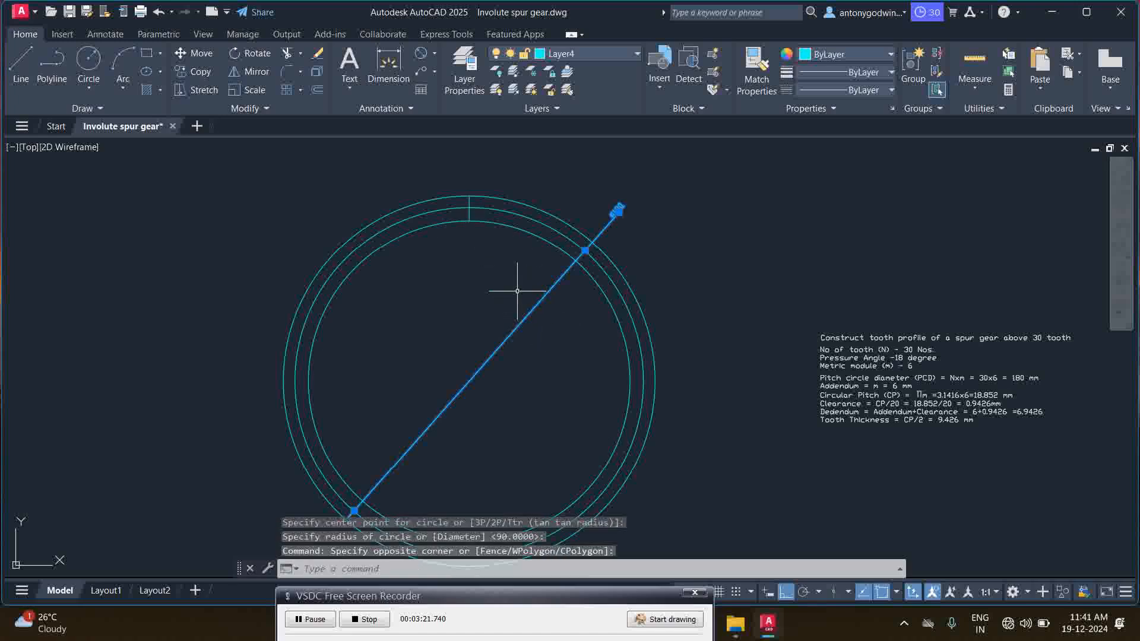
key("Delete")
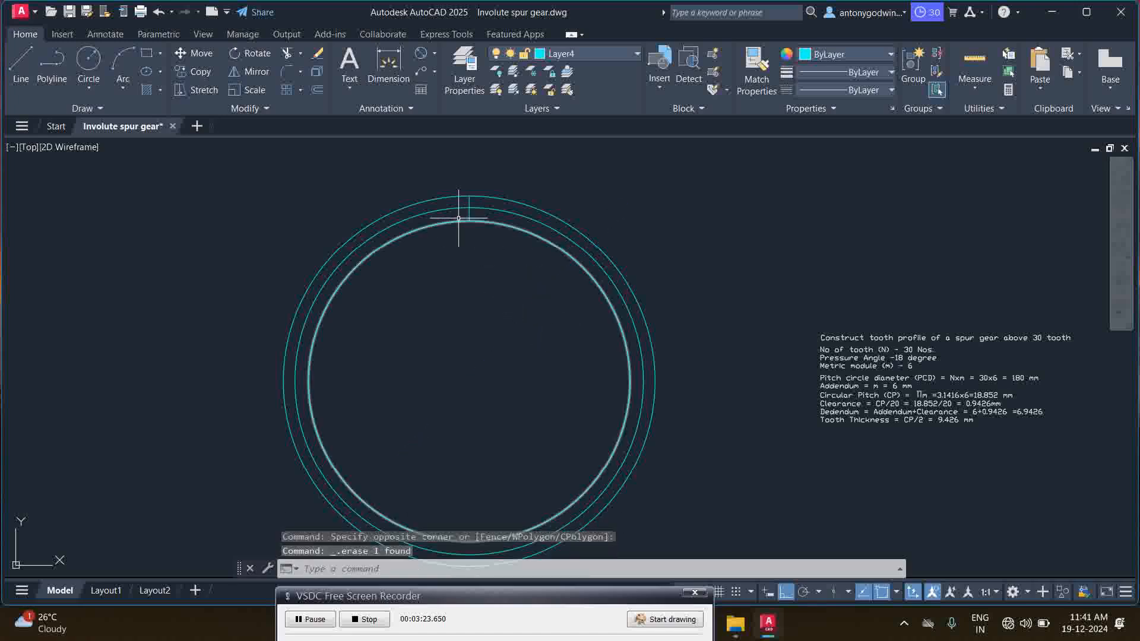
- Delete the two short vertical addendum and dedendum lines at the top of the circles
scroll(460, 213, "up", 2)
left_click(454, 159)
left_click(498, 248)
key("Delete")
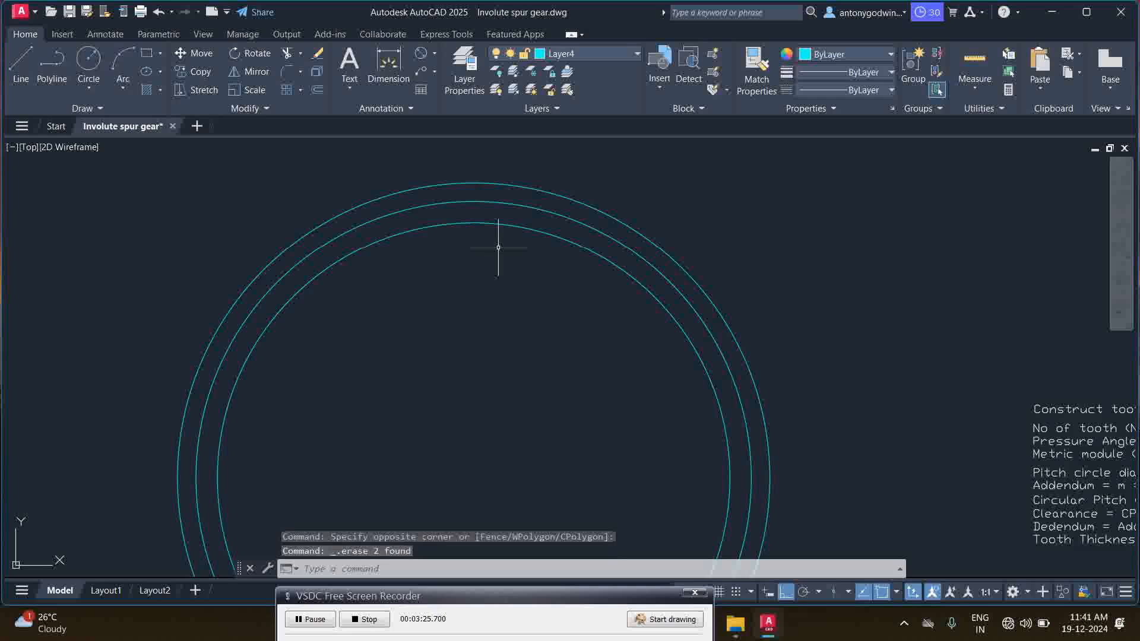
- Draw a vertical line from the addendum circle's top quadrant to the common centre and a second one back over it
left_click(27, 69)
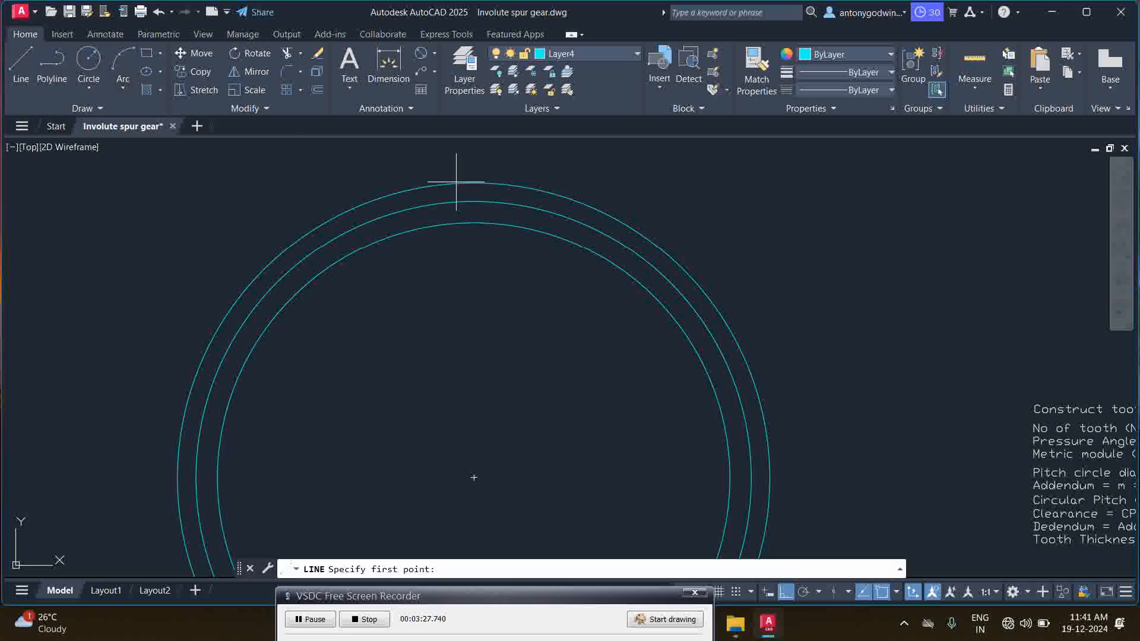
left_click(474, 183)
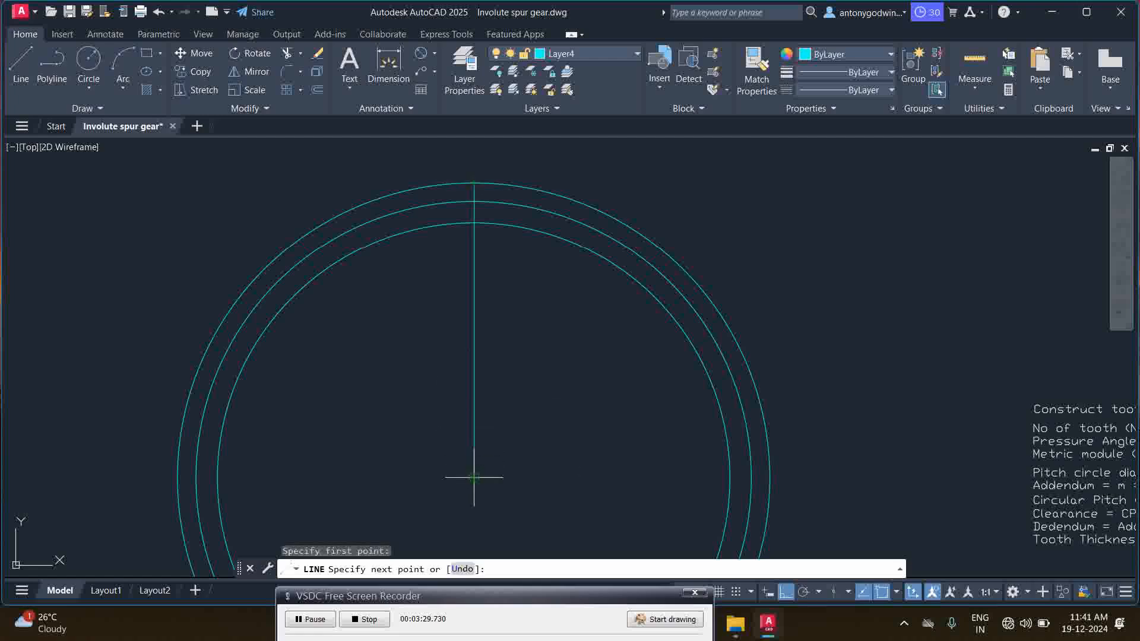
left_click(474, 478)
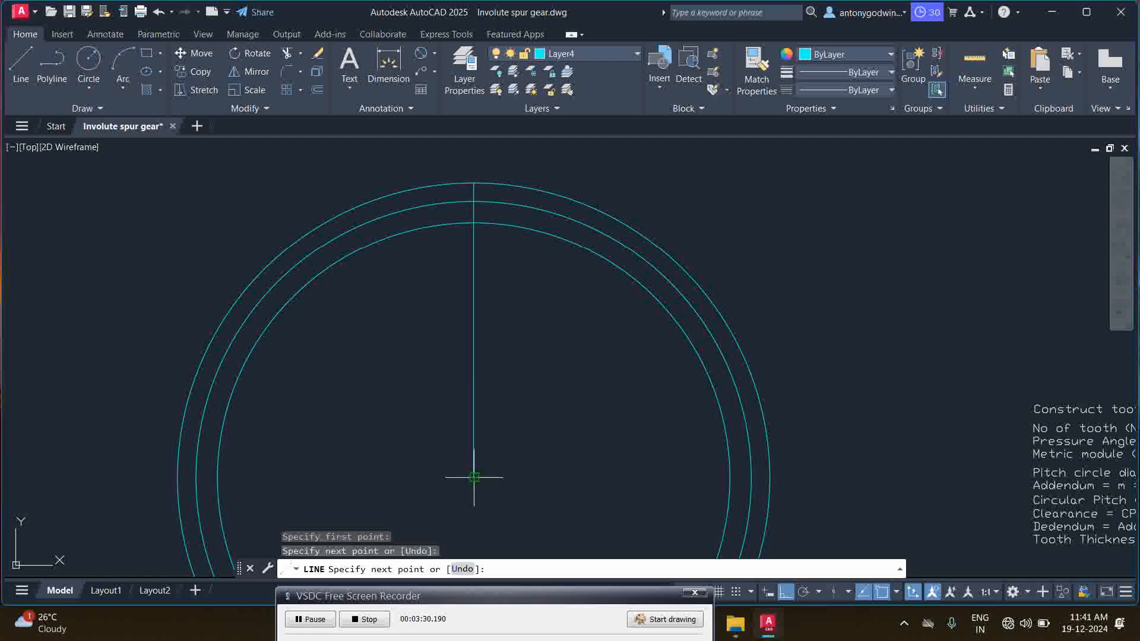
left_click(474, 183)
left_click(570, 183)
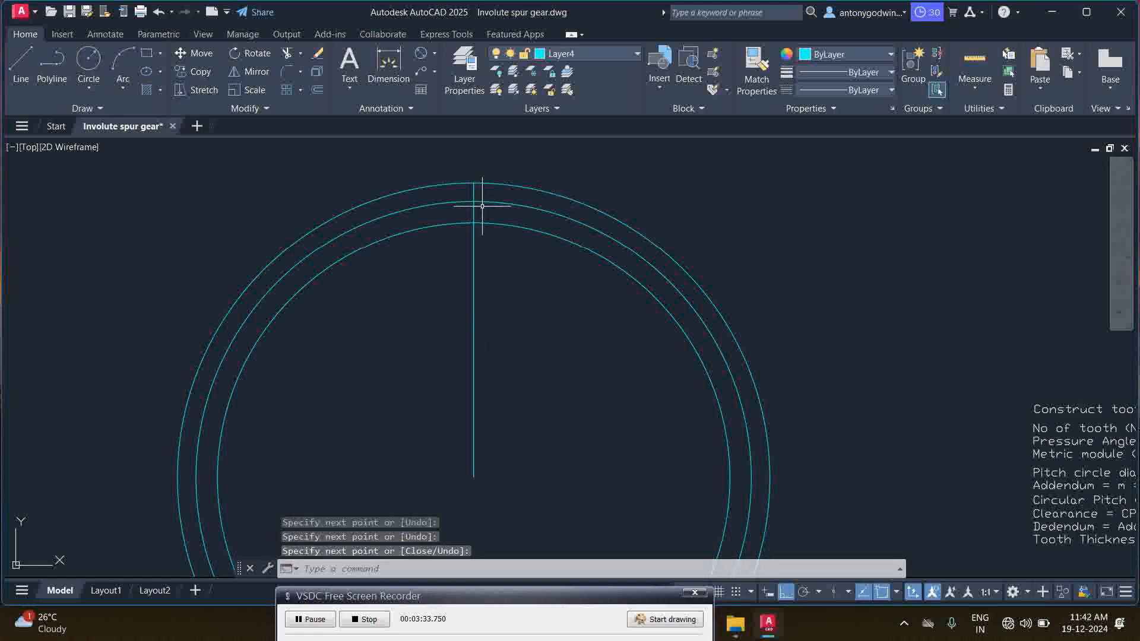
- Rotate one of the overlapping vertical lines 18° counterclockwise about the circles' common centre
left_click(473, 339)
right_click(494, 338)
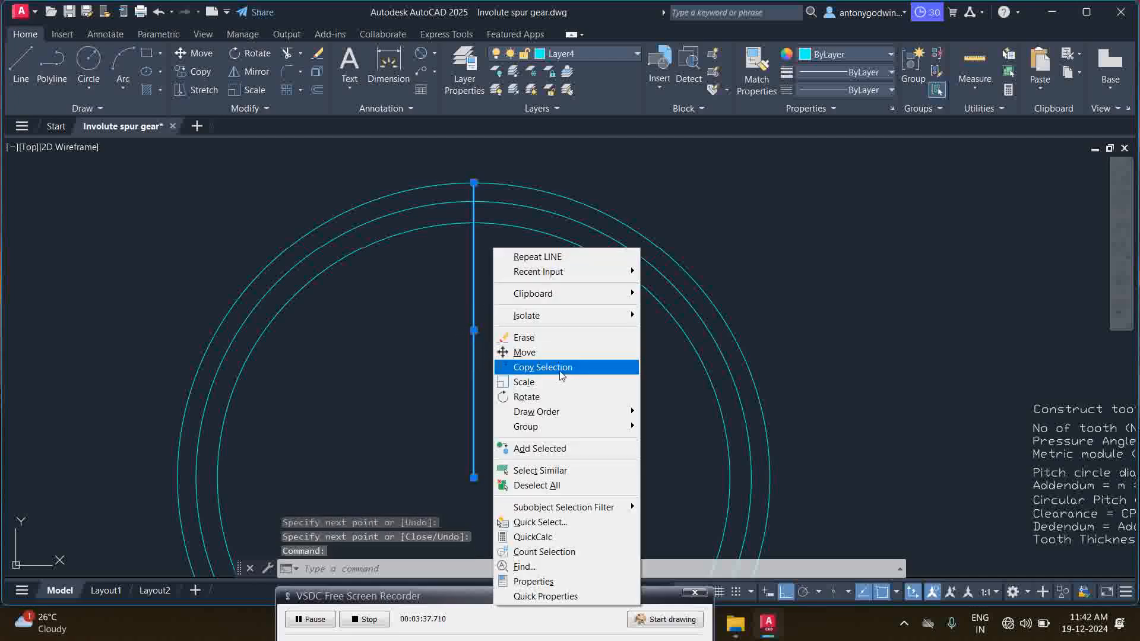
left_click(527, 397)
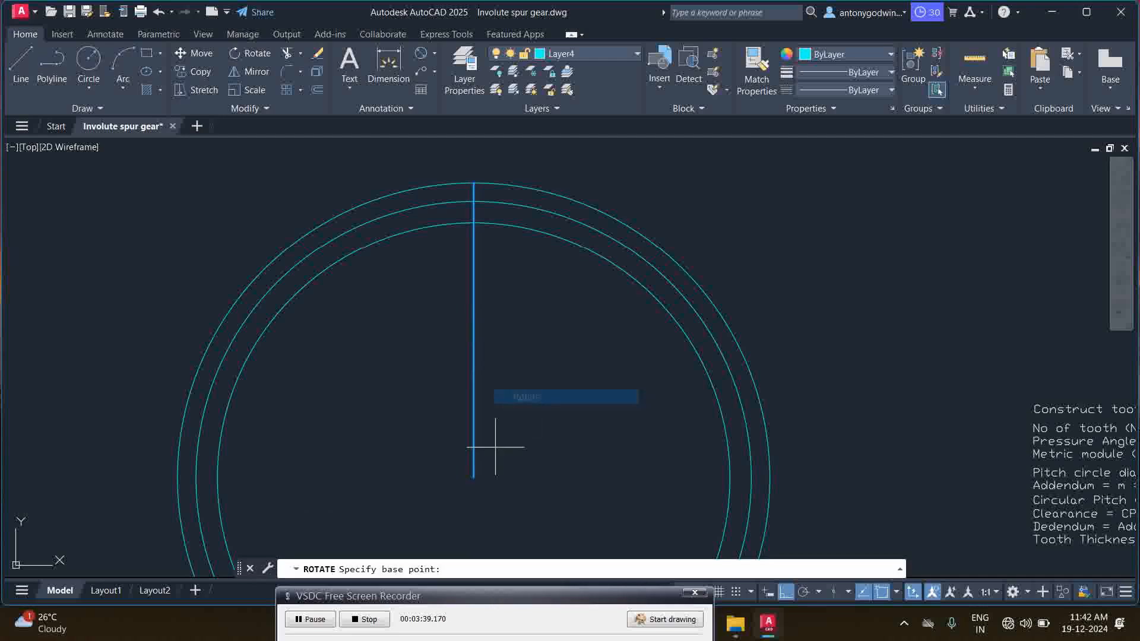
left_click(474, 477)
key("Return")
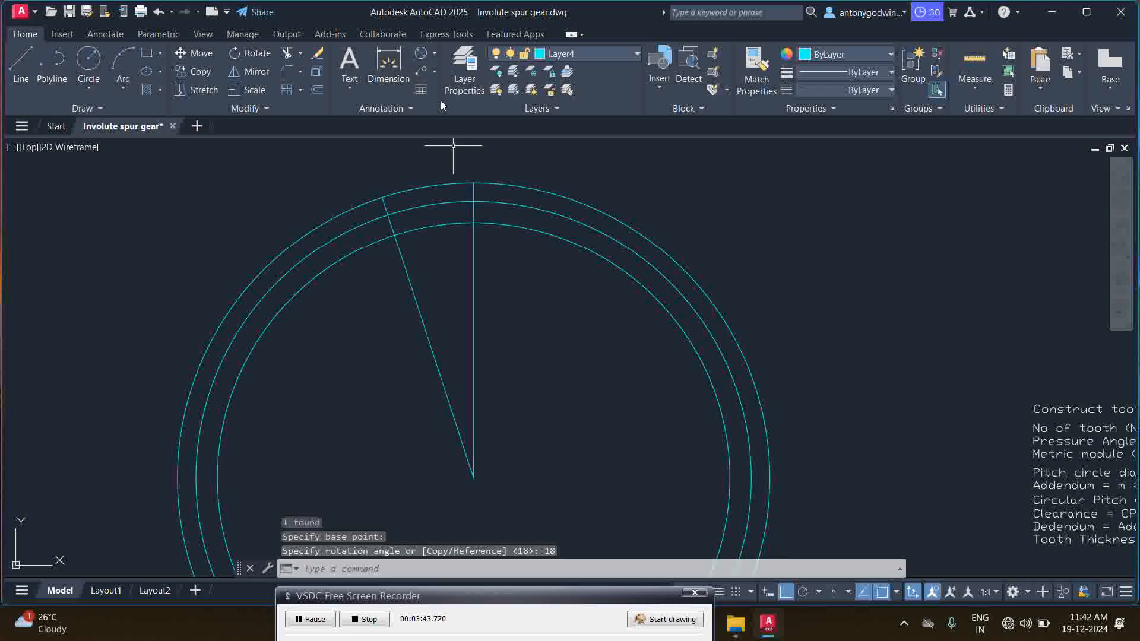
- Draw a horizontal tangent from the pitch circle's top point rightward past the addendum circle, and a second line back over it
left_click(22, 60)
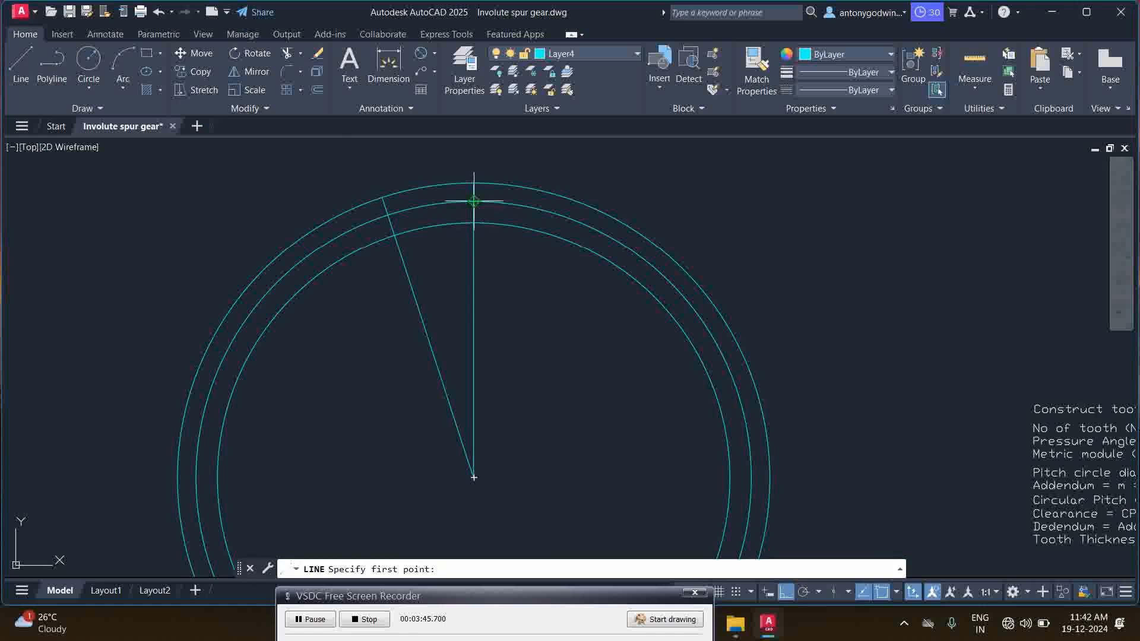
left_click(474, 201)
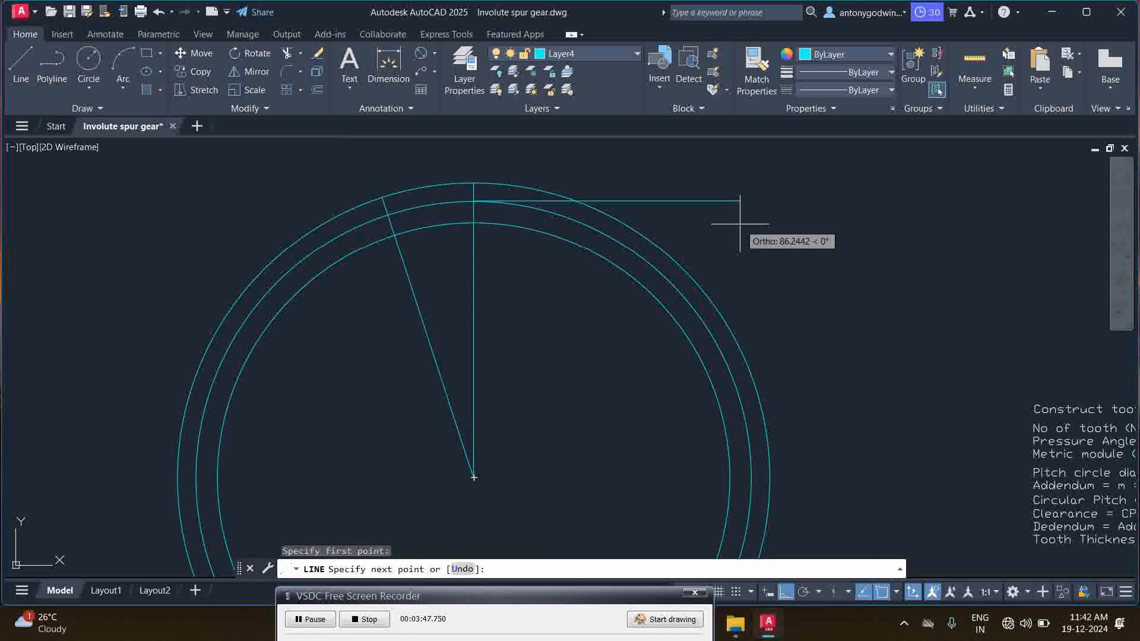
left_click(778, 224)
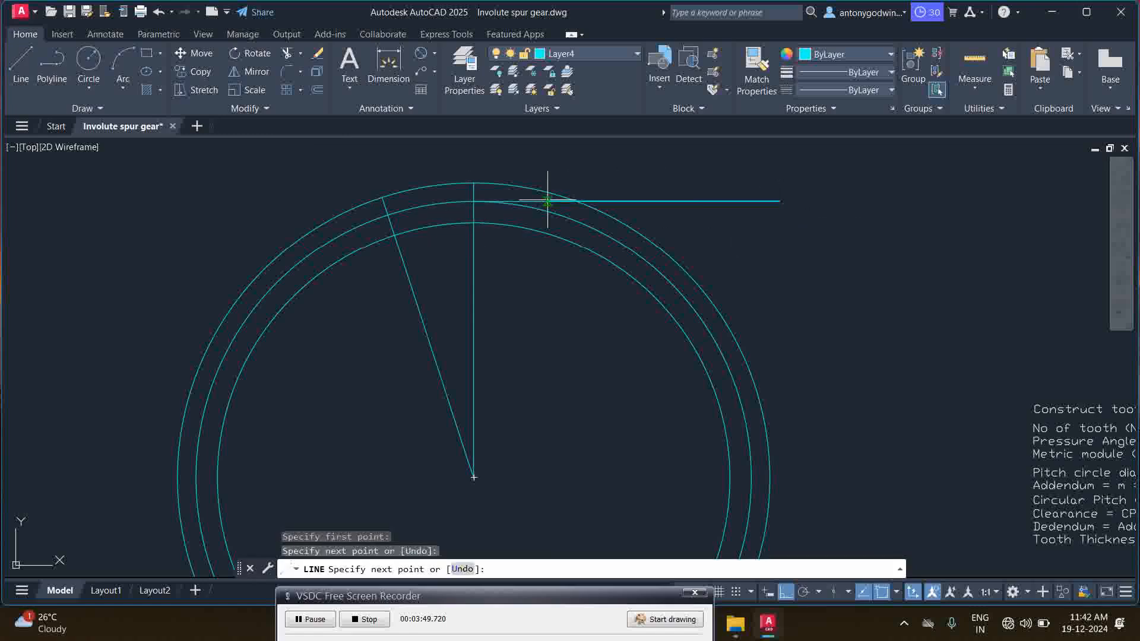
left_click(474, 202)
key("Escape")
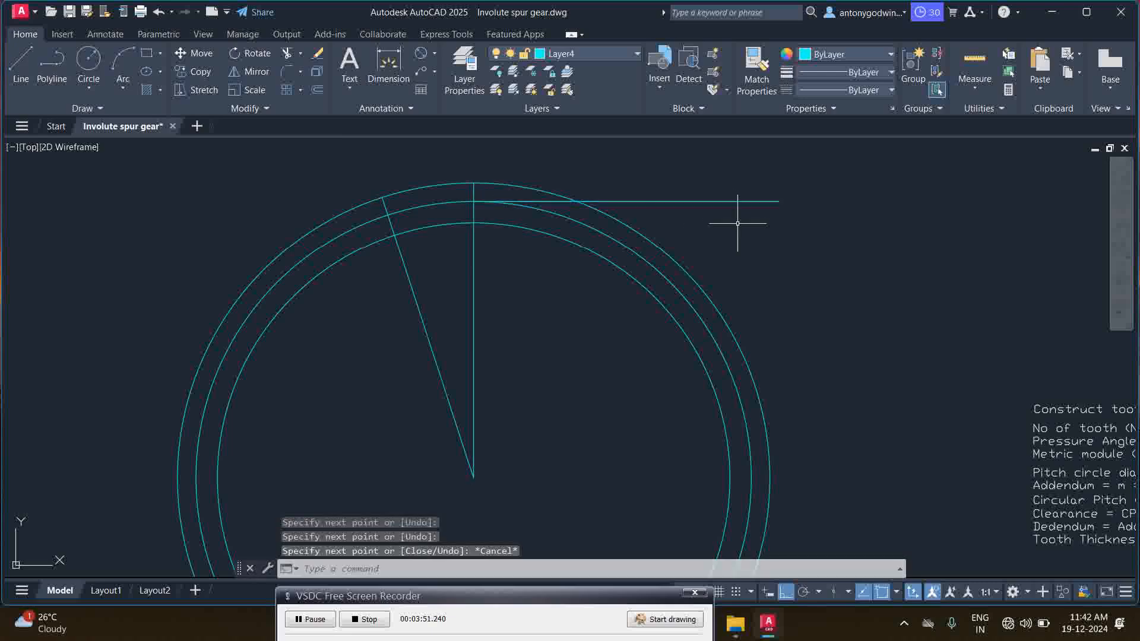
- Rotate one of the overlapping horizontal lines 18° counterclockwise about the pitch circle's top point
left_click(716, 202)
right_click(721, 175)
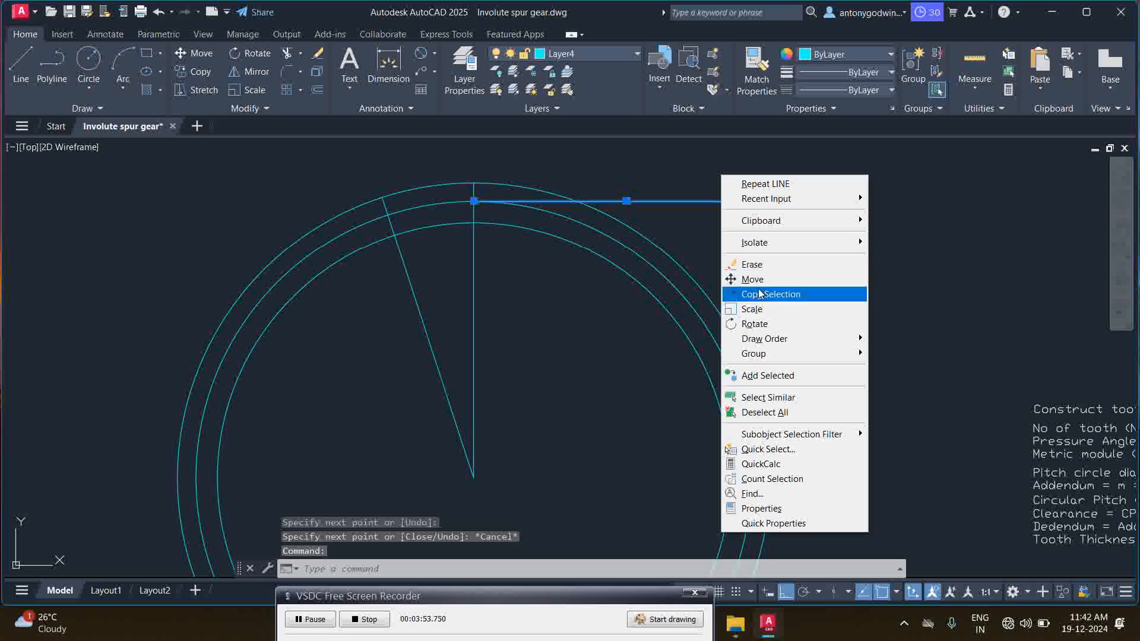
left_click(759, 323)
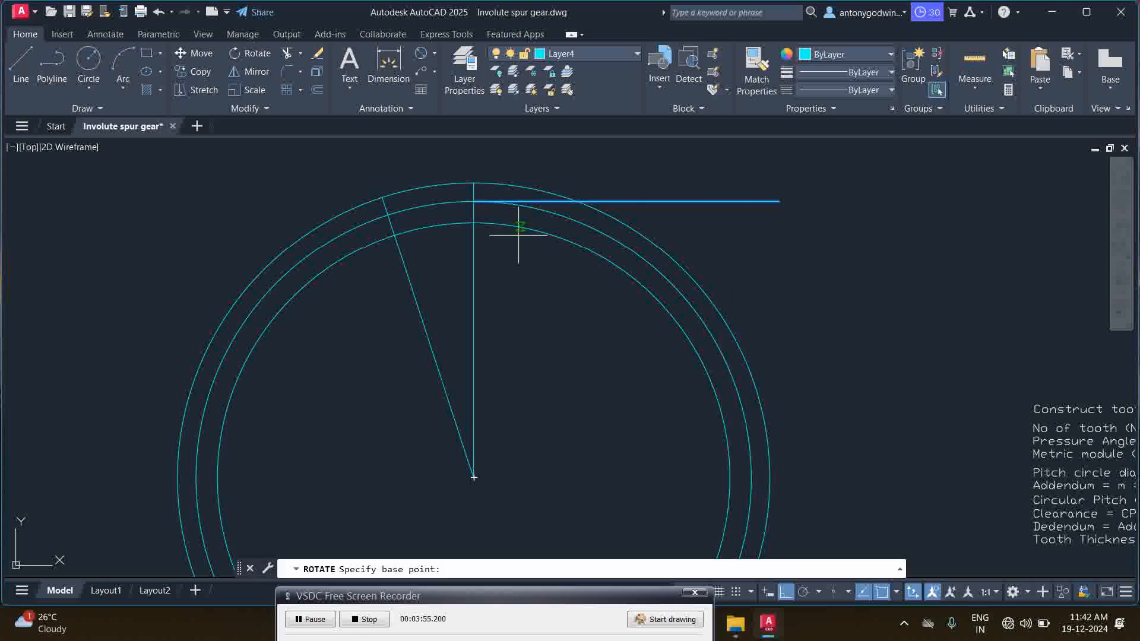
left_click(474, 201)
type("18")
key("Return")
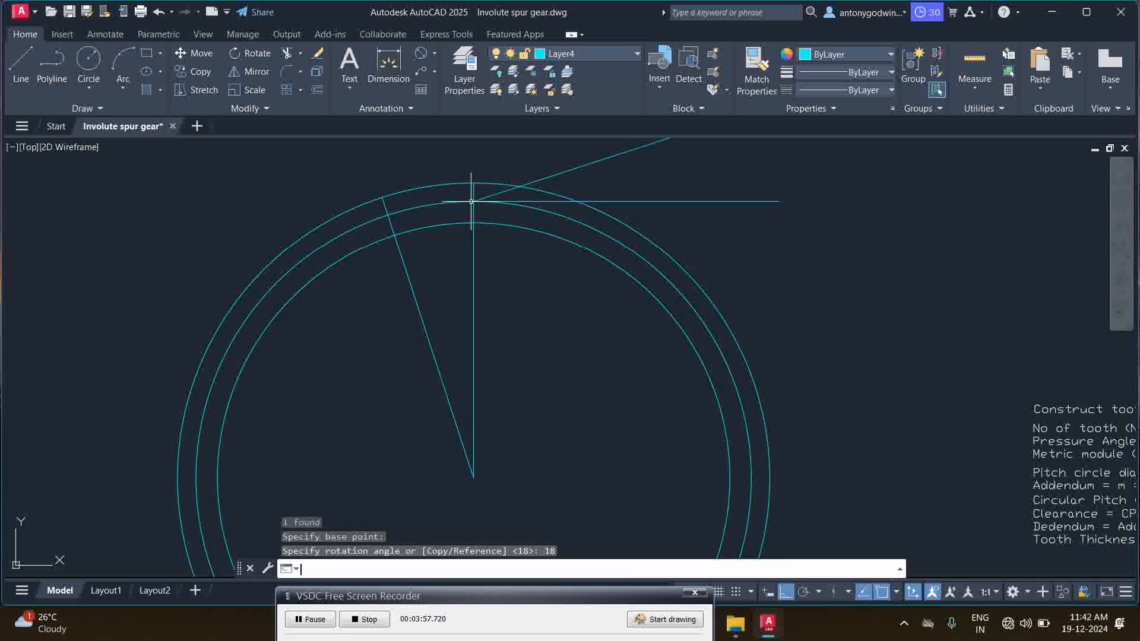
- Add an angular dimension between the horizontal tangent and the inclined line starting at the pitch circle's top point
scroll(530, 264, "down", 2)
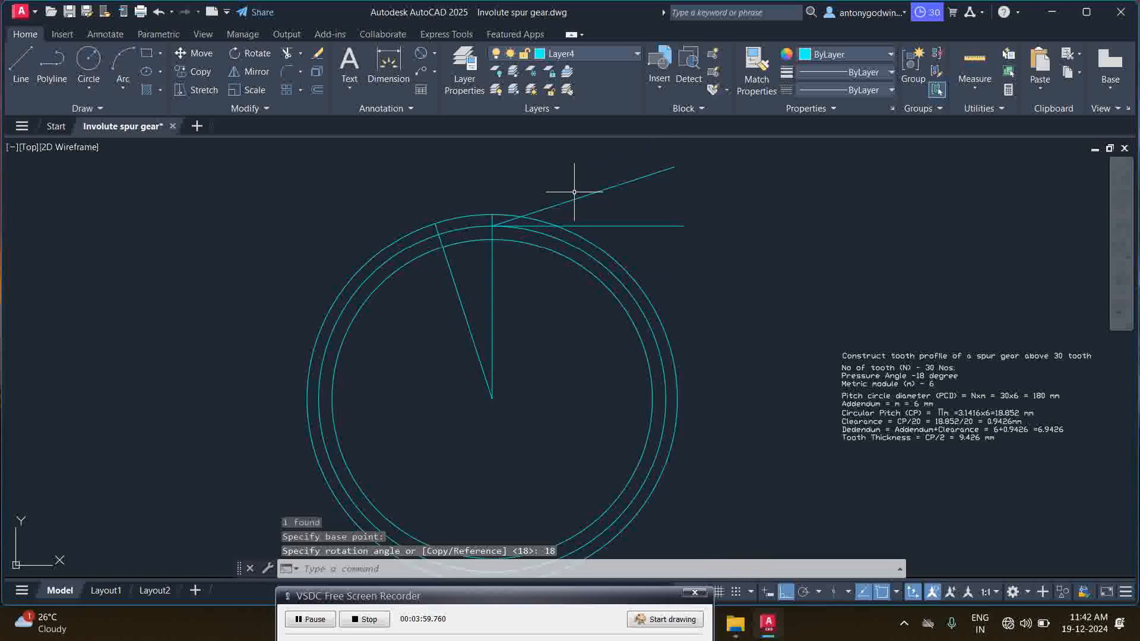
left_click(436, 52)
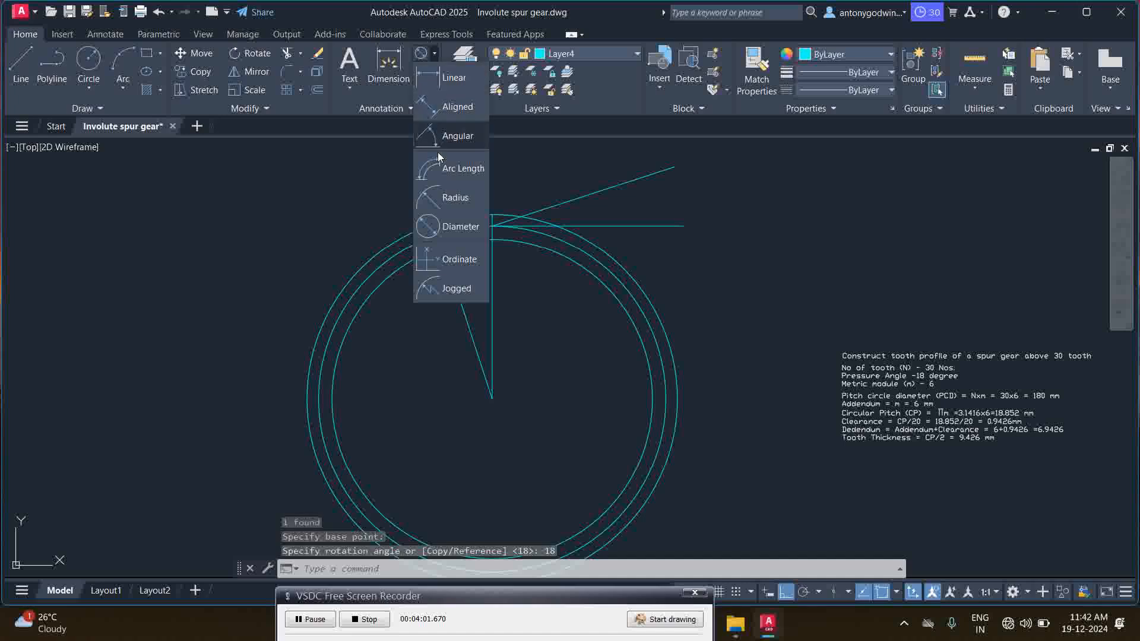
left_click(459, 136)
left_click(580, 197)
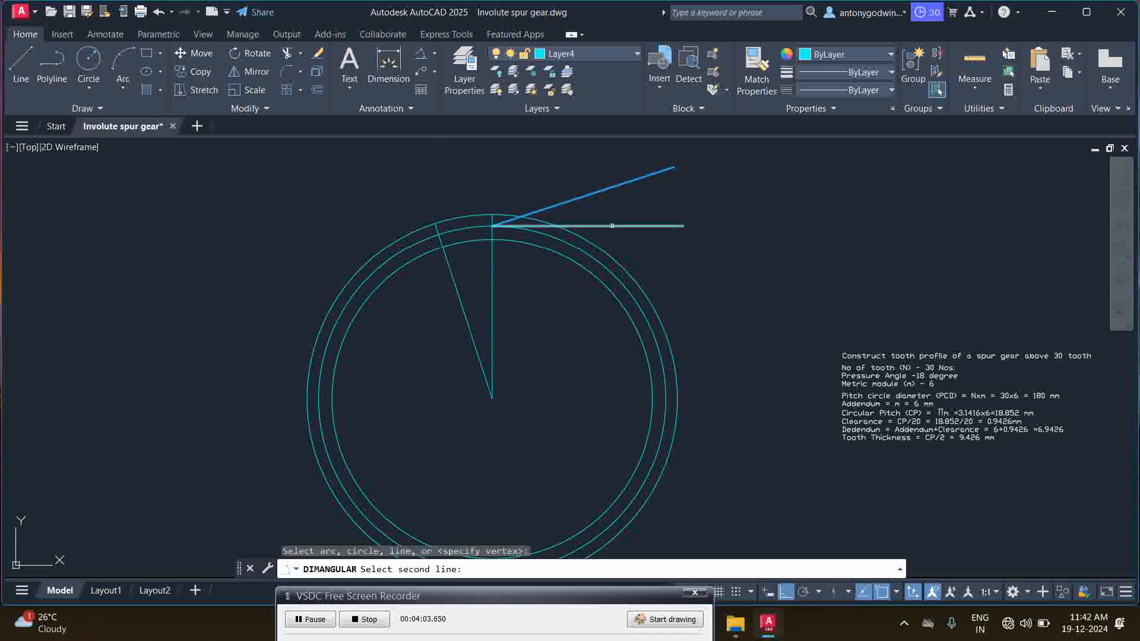
left_click(612, 226)
left_click(649, 208)
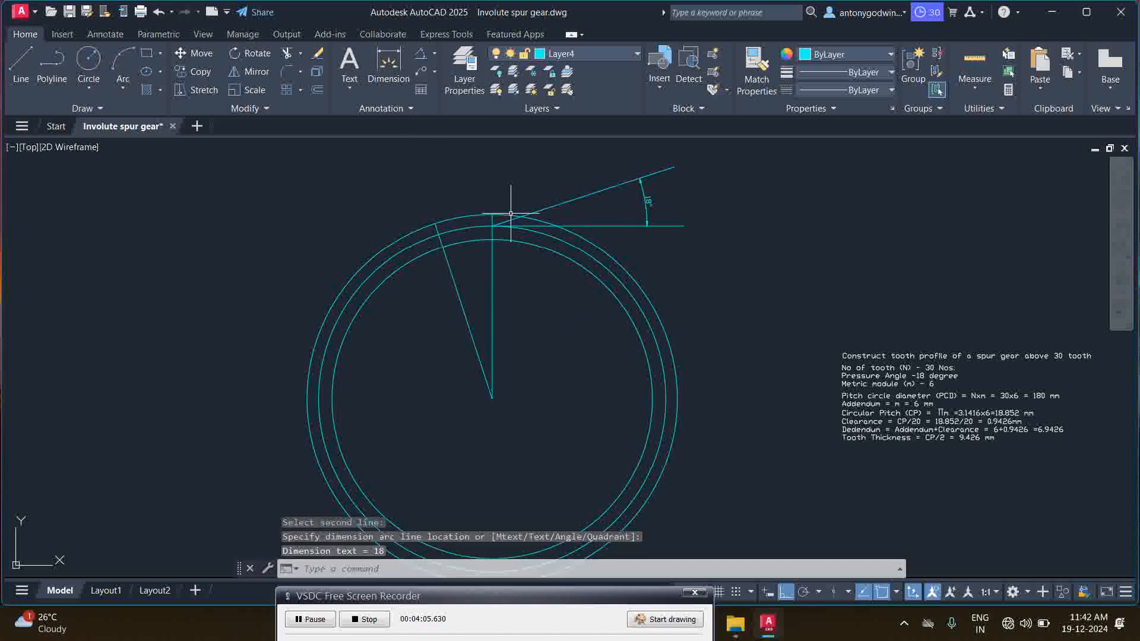
- Add an angular dimension between the vertical radius line and the rotated radius line, placed inside the dedendum circle
right_click(430, 186)
left_click(447, 191)
left_click(459, 297)
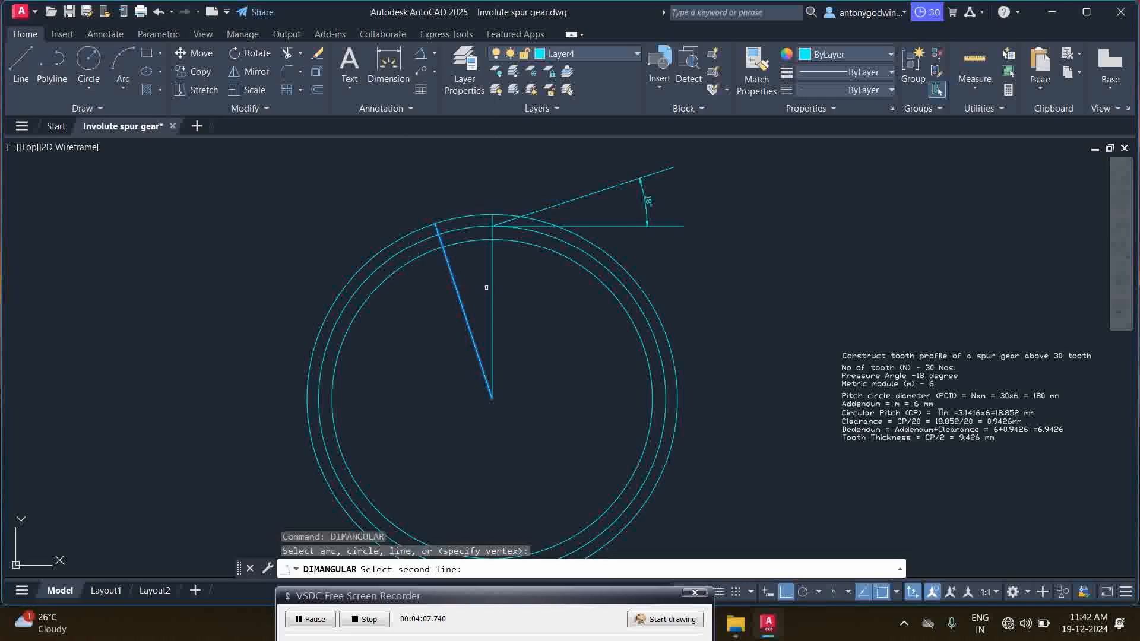
left_click(491, 289)
left_click(473, 275)
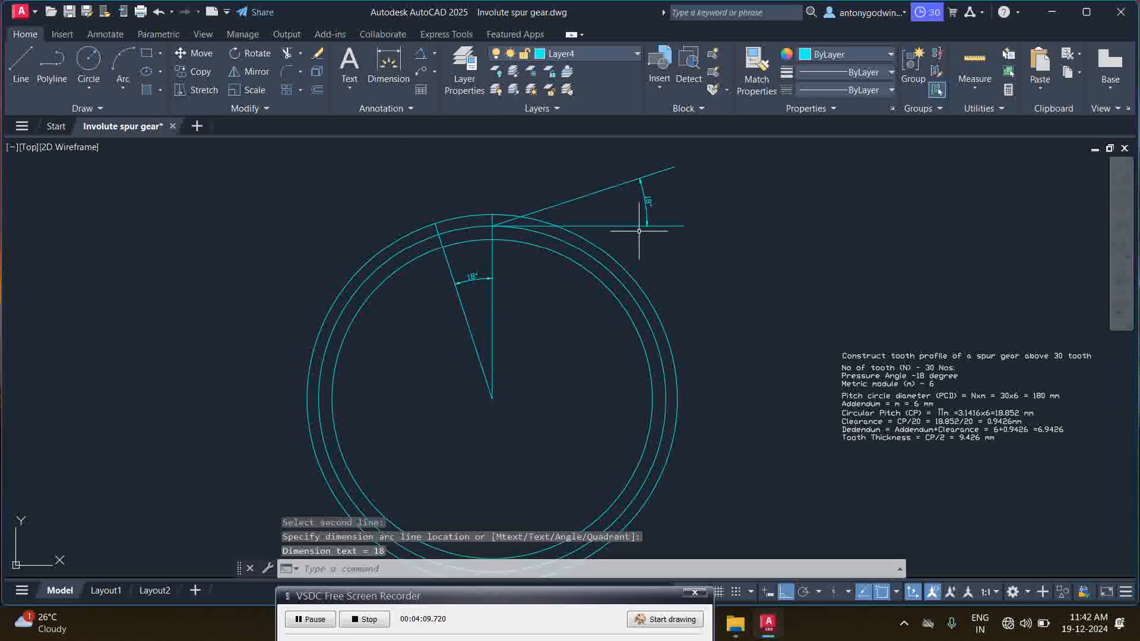
- Extend the lower end of the inclined 18° line to the rotated radius line
scroll(584, 197, "up", 2)
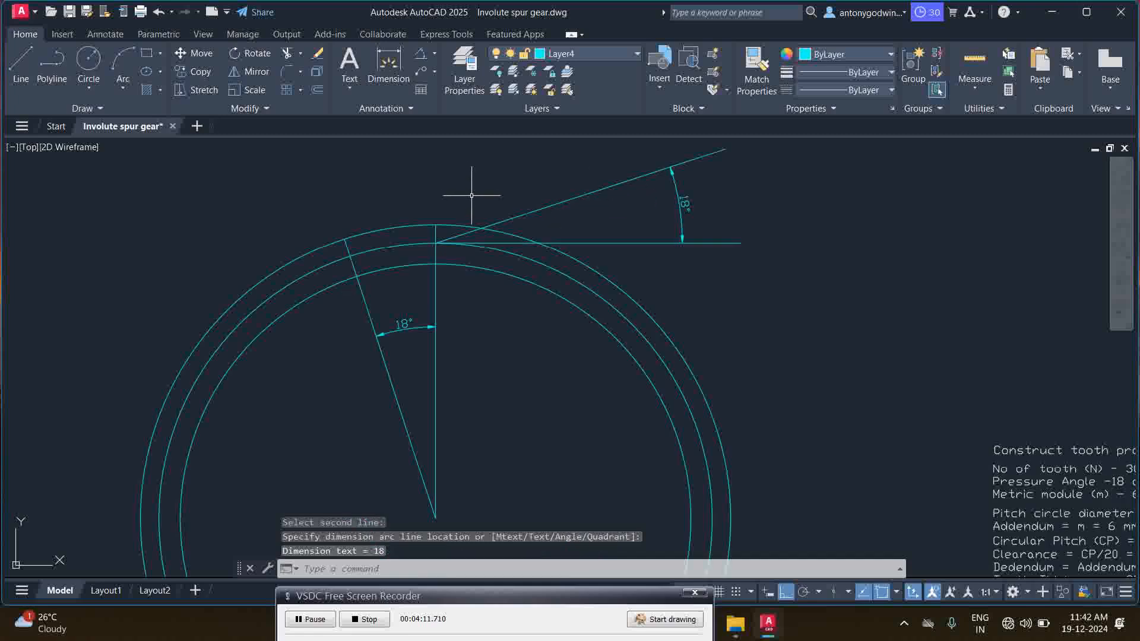
left_click(300, 53)
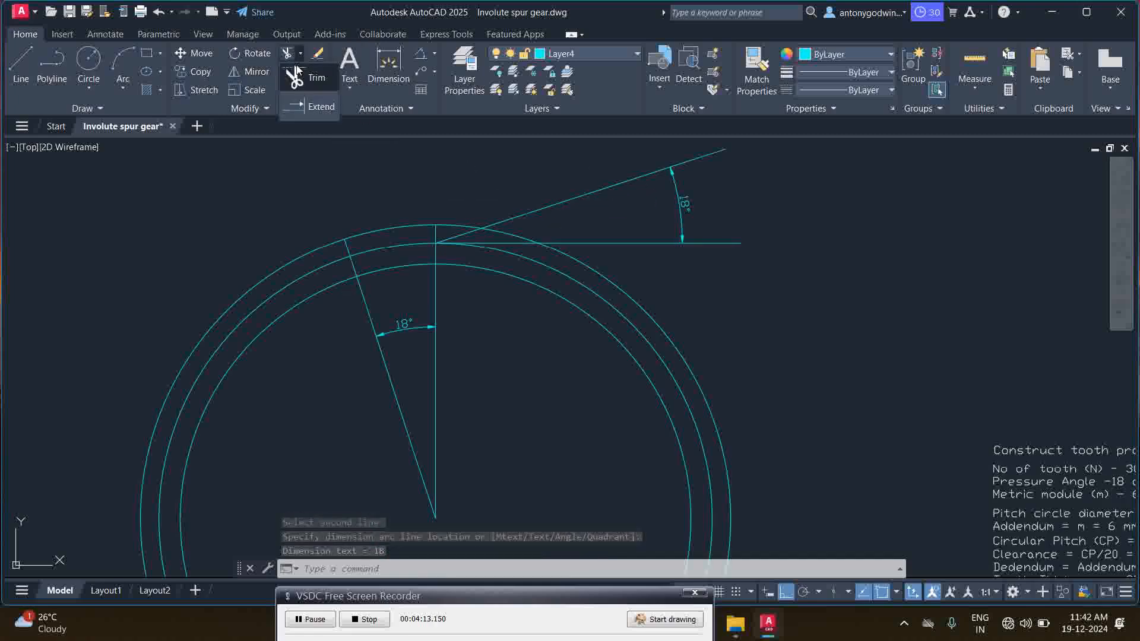
left_click(293, 108)
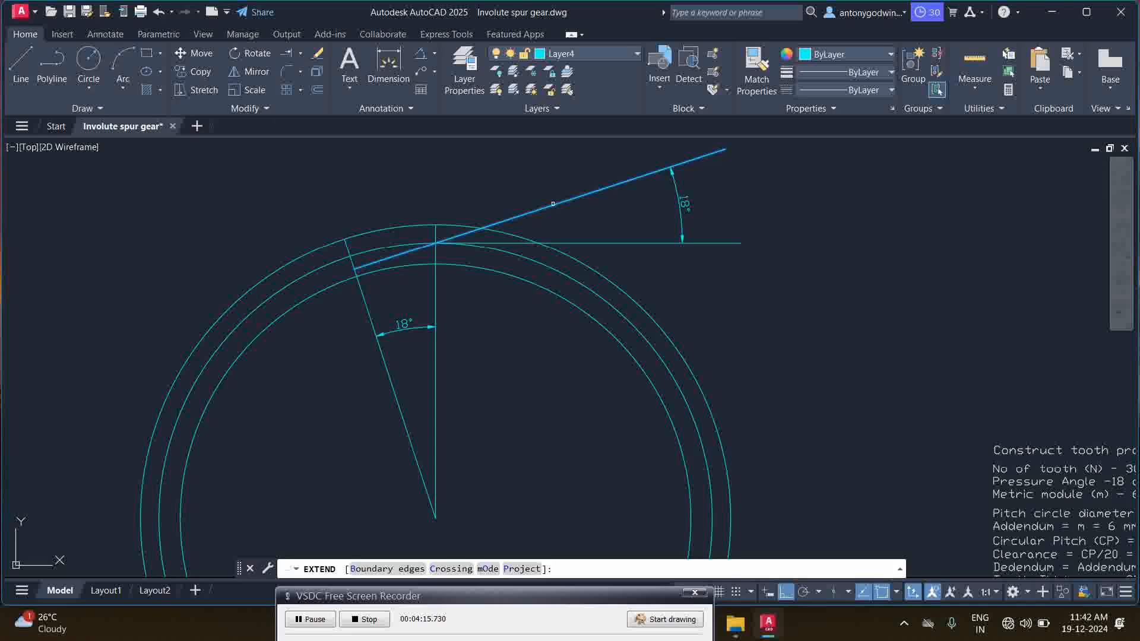
left_click(553, 204)
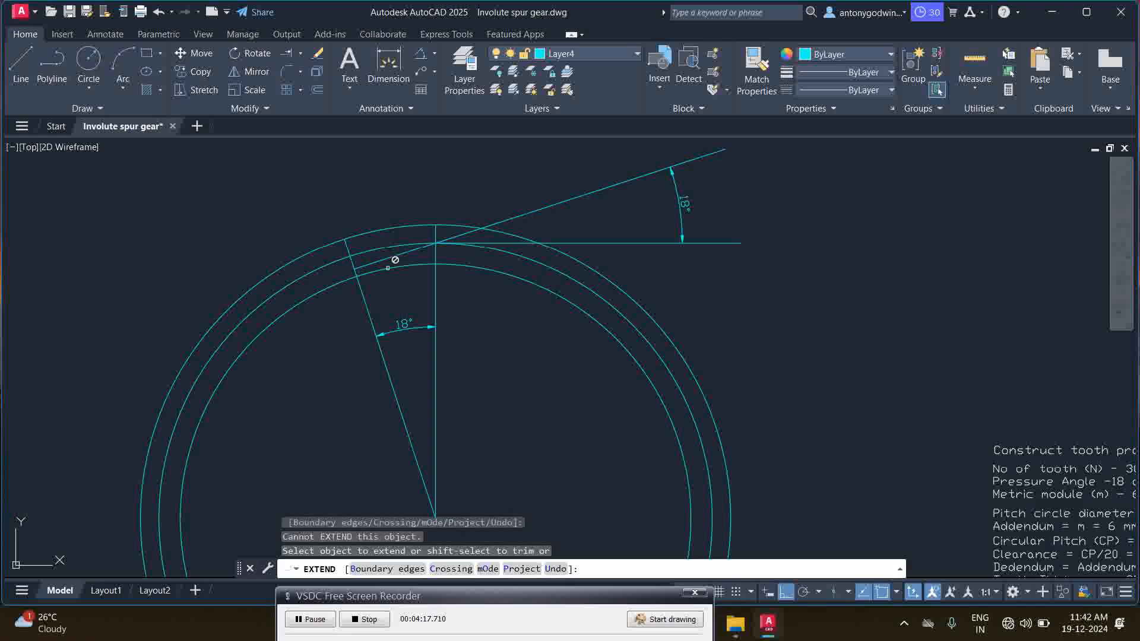
- Draw the base circle from the gear centre through the point where the inclined line meets the rotated radius line
scroll(359, 262, "up", 2)
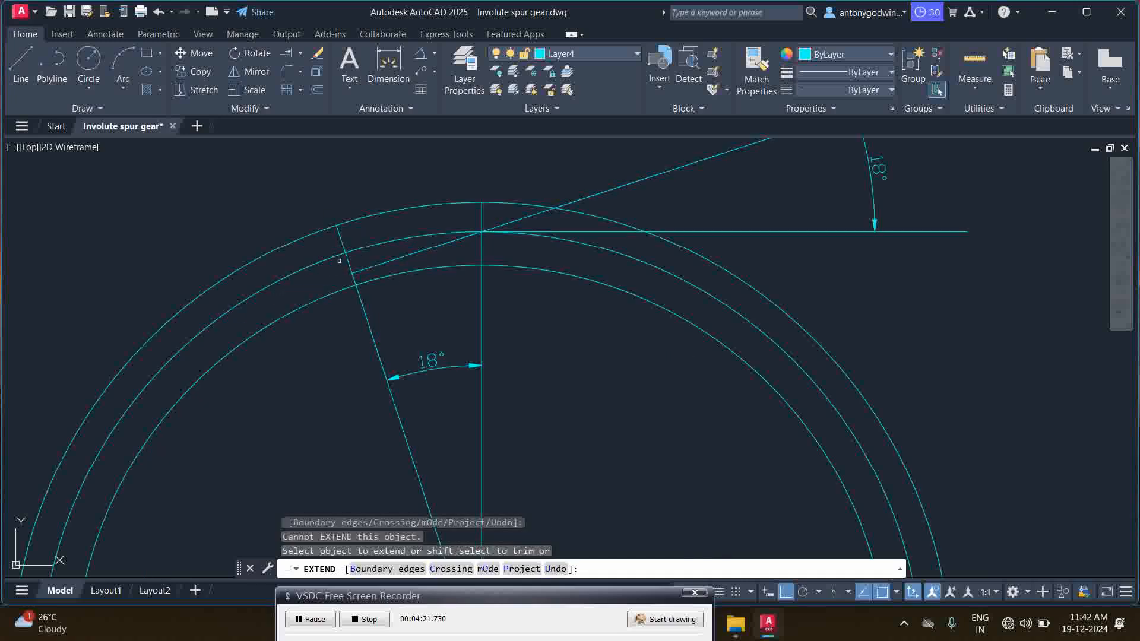
left_click(93, 65)
left_click(88, 59)
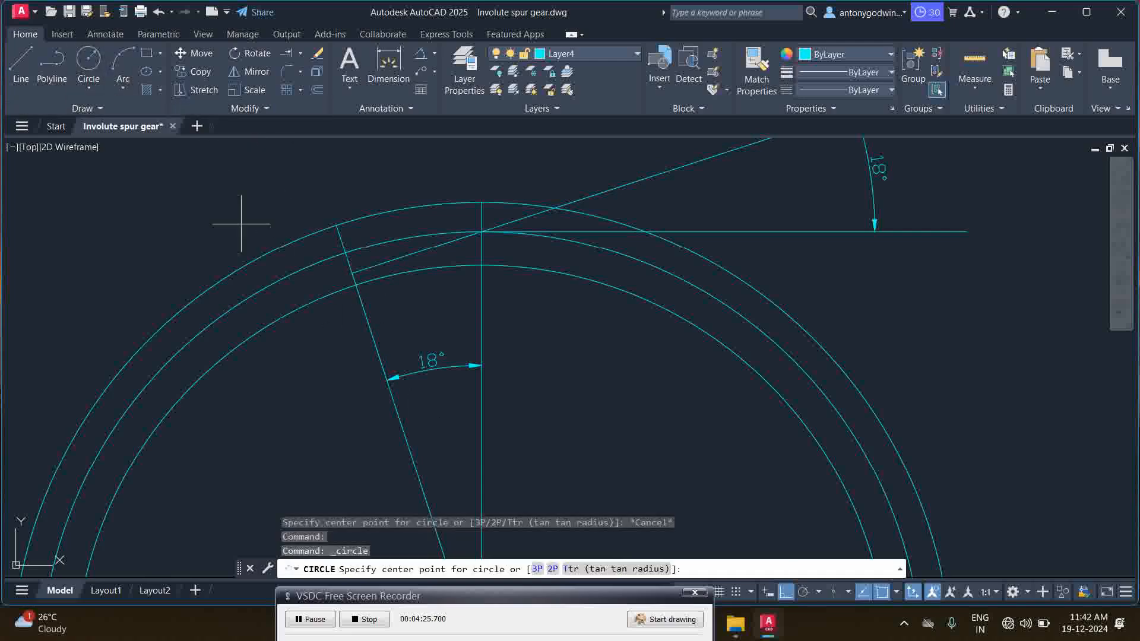
scroll(407, 415, "down", 6)
left_click(416, 452)
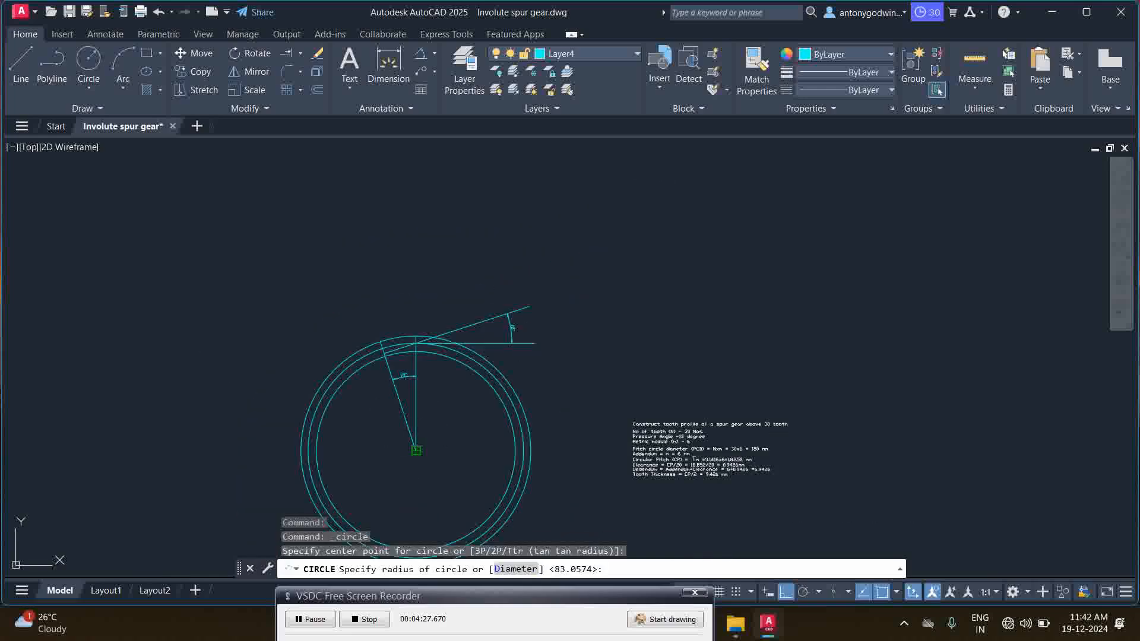
scroll(391, 371, "up", 4)
left_click(371, 335)
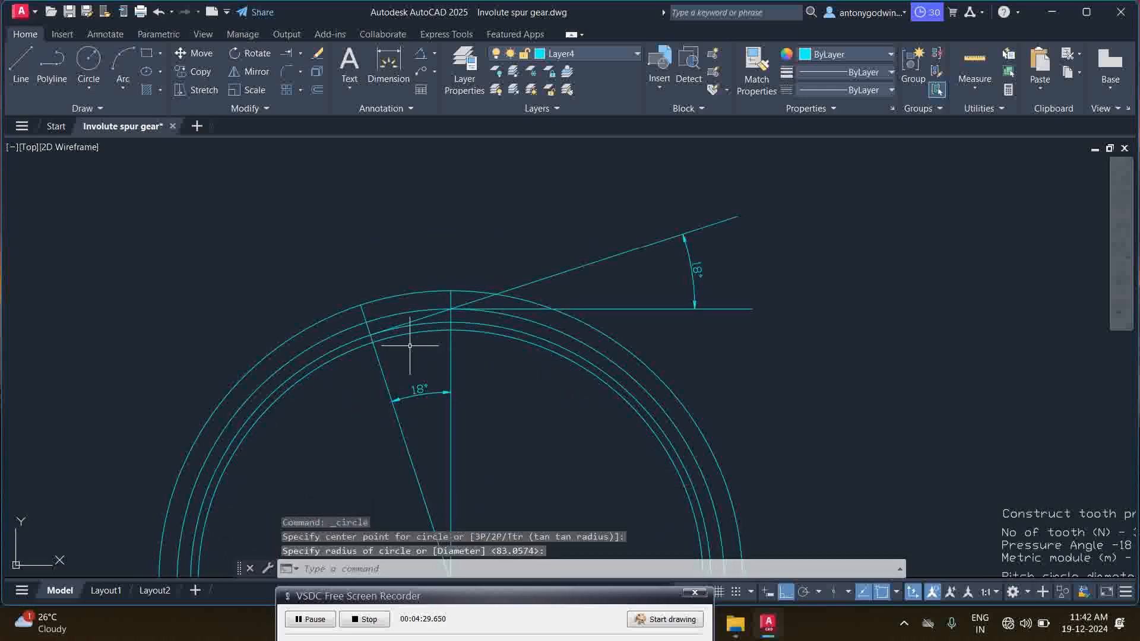
- Erase the horizontal tangent, the inclined line and the rotated radius line
scroll(404, 341, "up", 4)
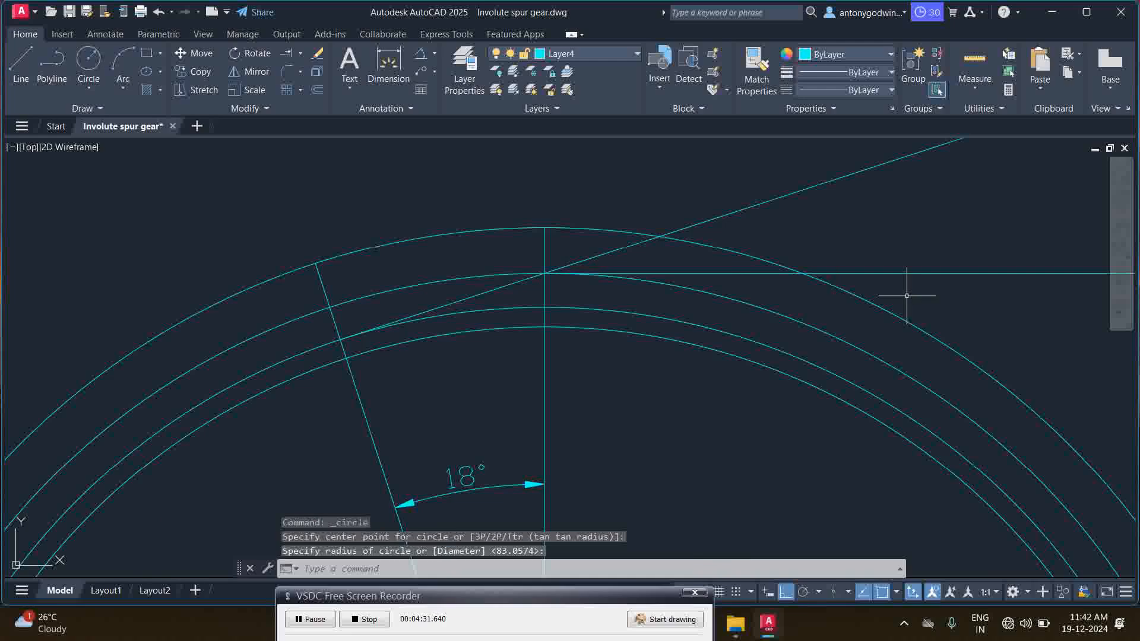
left_click(967, 296)
left_click(871, 158)
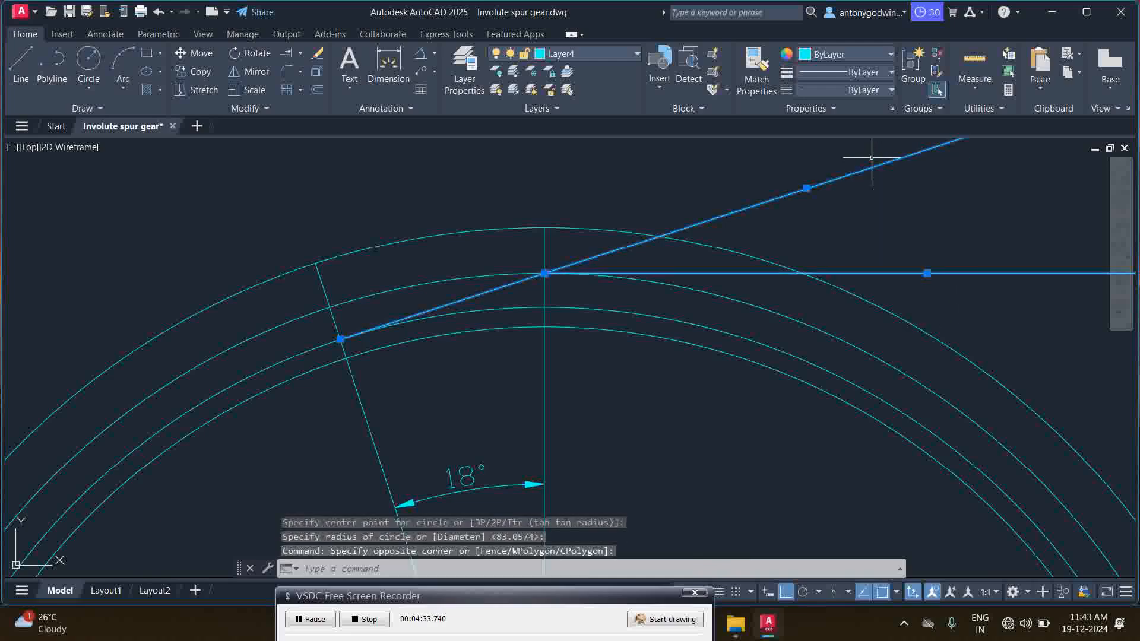
key("Delete")
left_click(461, 415)
left_click(326, 395)
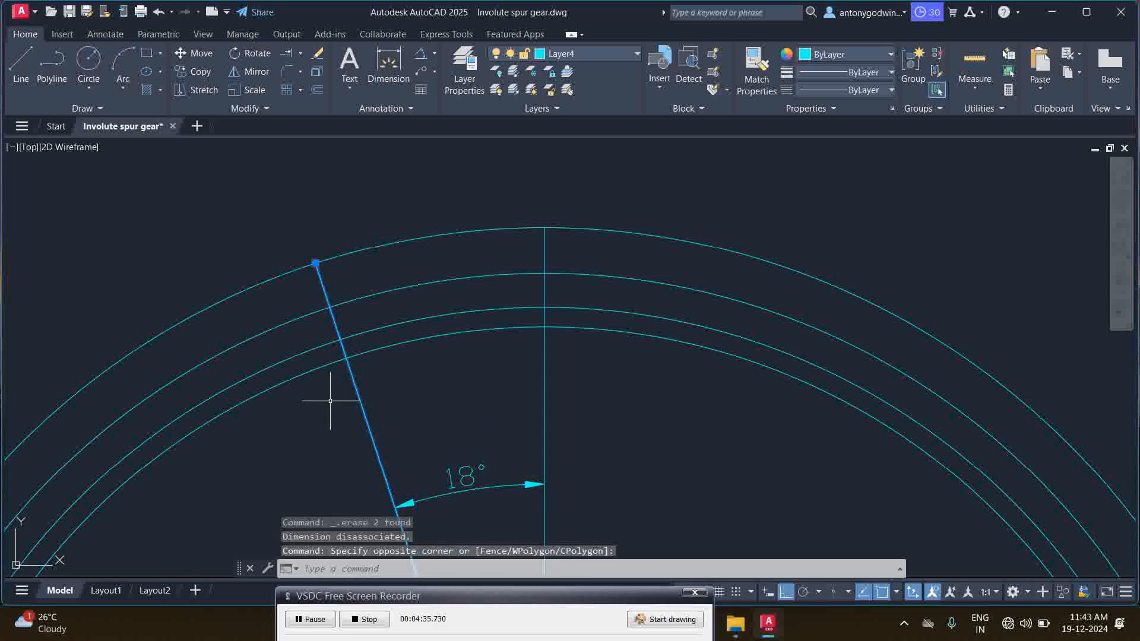
key("Delete")
- Erase both 18° angular dimensions, inside the gear circles and outside them
left_click(485, 500)
left_click(431, 429)
key("Delete")
scroll(378, 361, "down", 4)
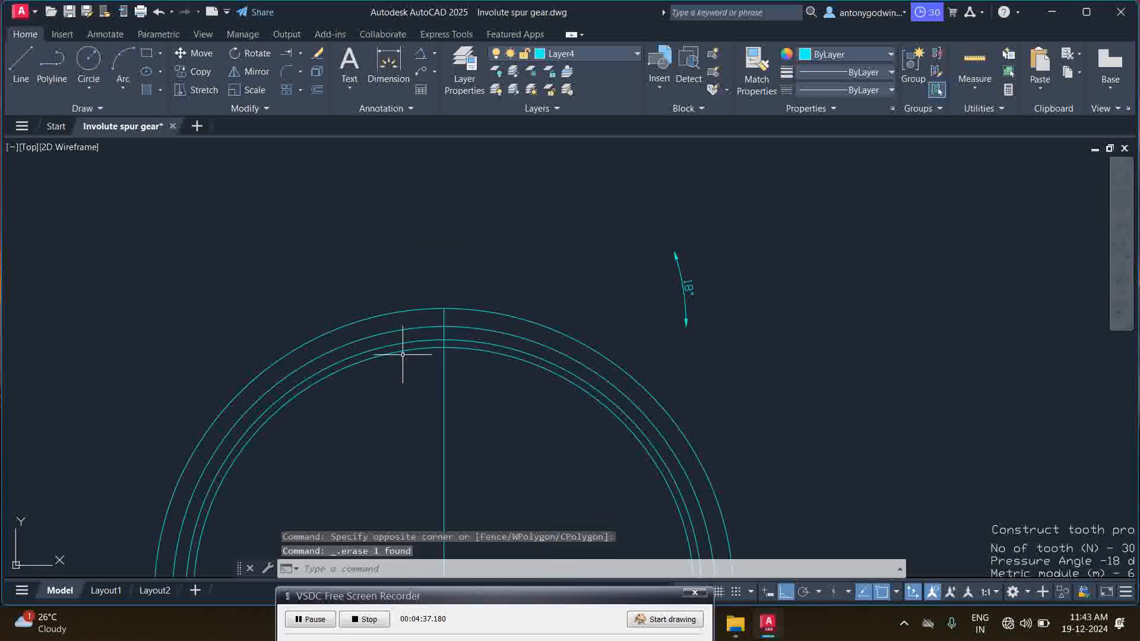
left_click(705, 323)
left_click(675, 281)
key("Delete")
- Erase the innermost (dedendum) circle, leaving the base circle in place
scroll(433, 237, "down", 3)
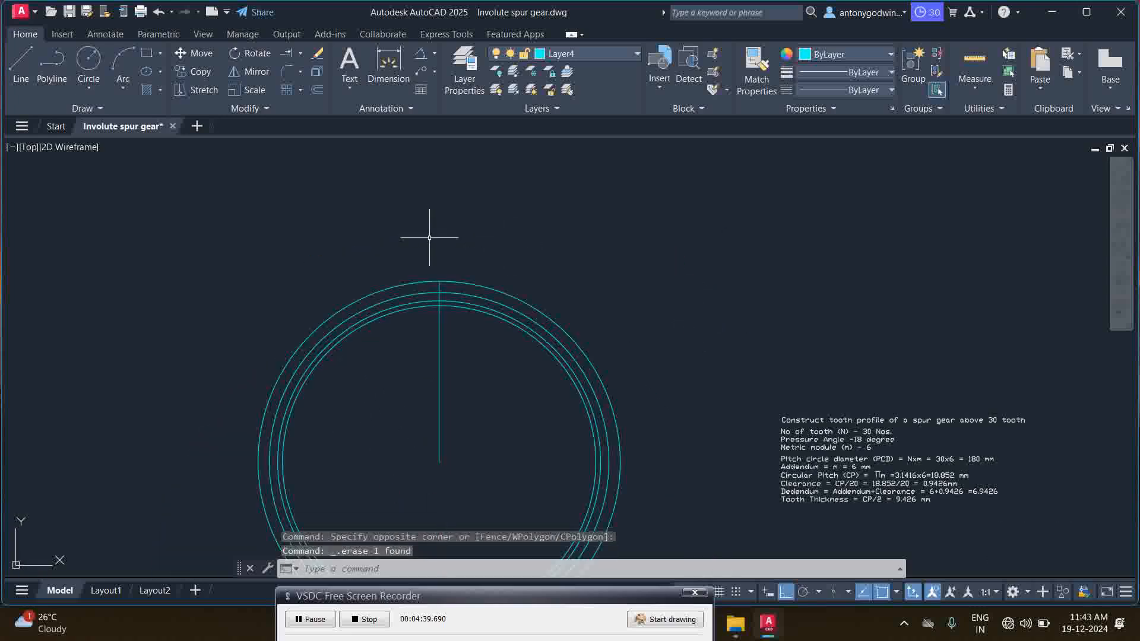
scroll(420, 255, "up", 4)
scroll(398, 273, "down", 1)
scroll(415, 321, "down", 2)
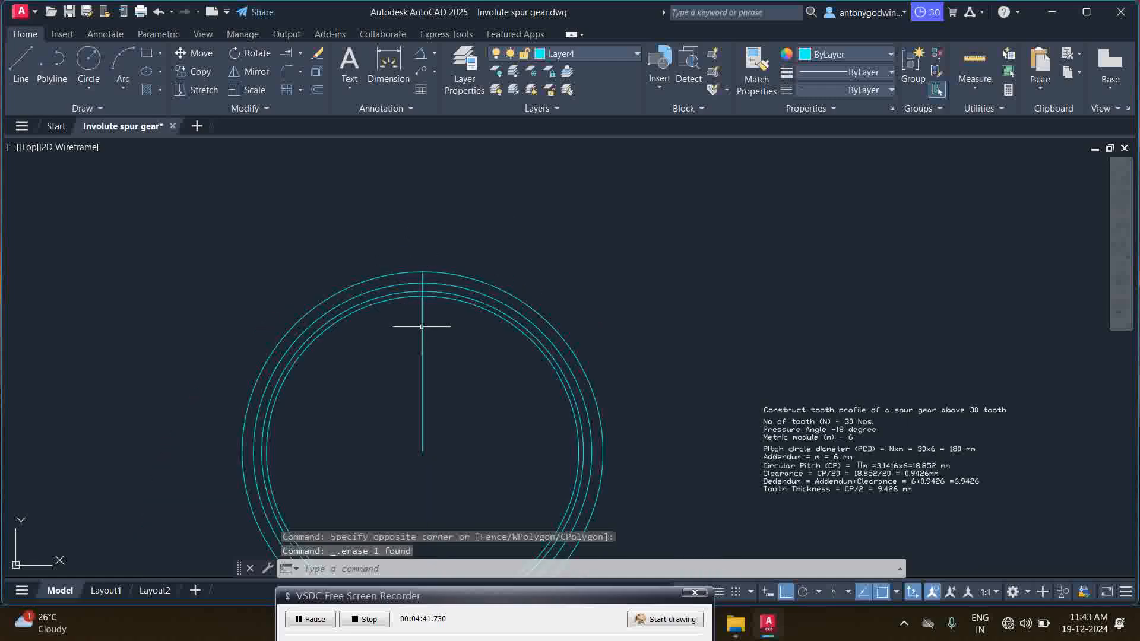
scroll(421, 294, "up", 8)
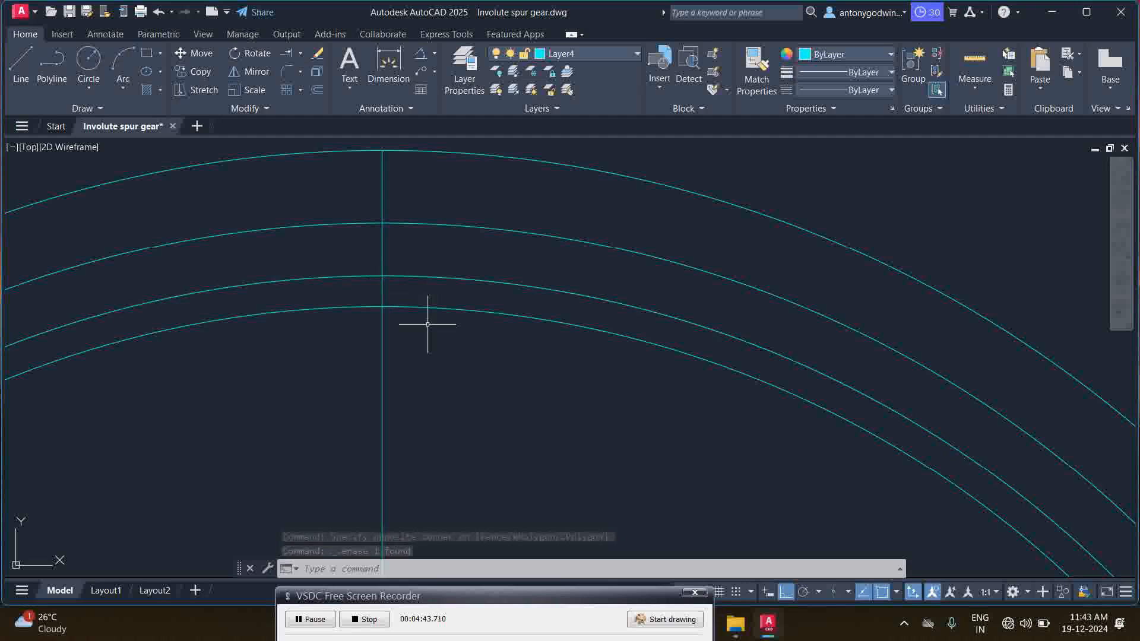
left_click(475, 332)
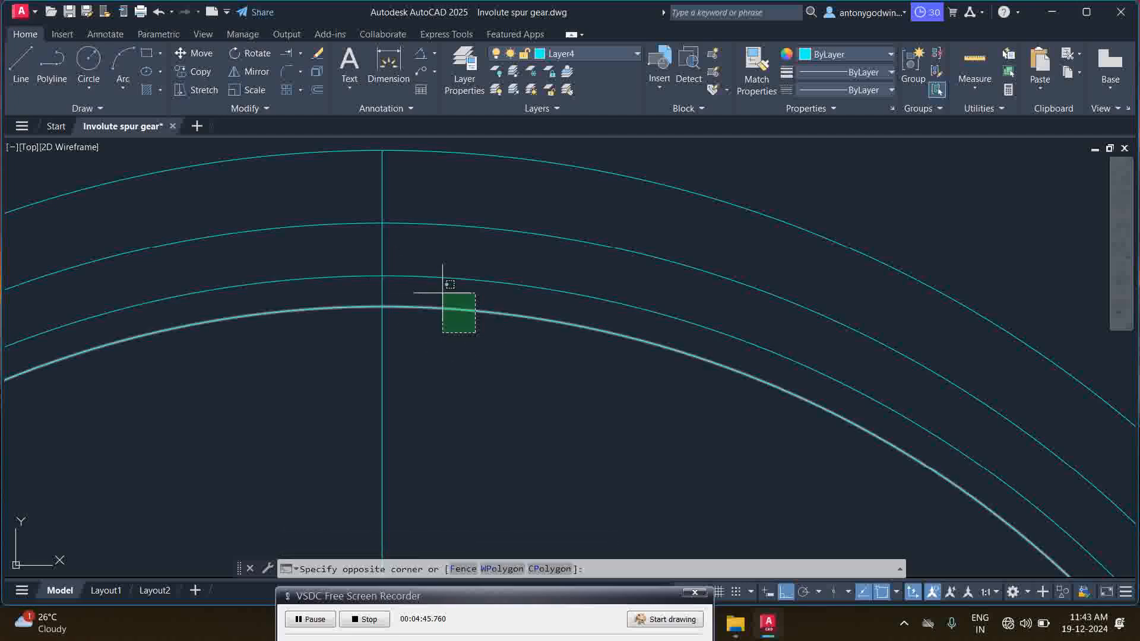
left_click(445, 289)
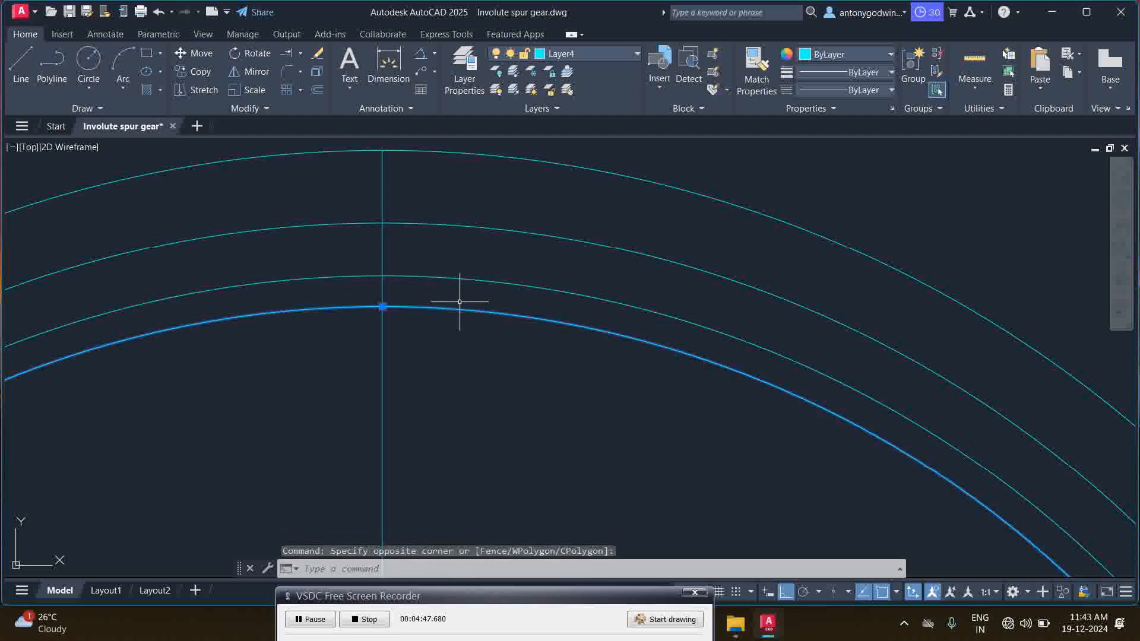
key("Delete")
- Draw a circle of radius 10 centred where the vertical radius line crosses the base circle
scroll(409, 298, "down", 2)
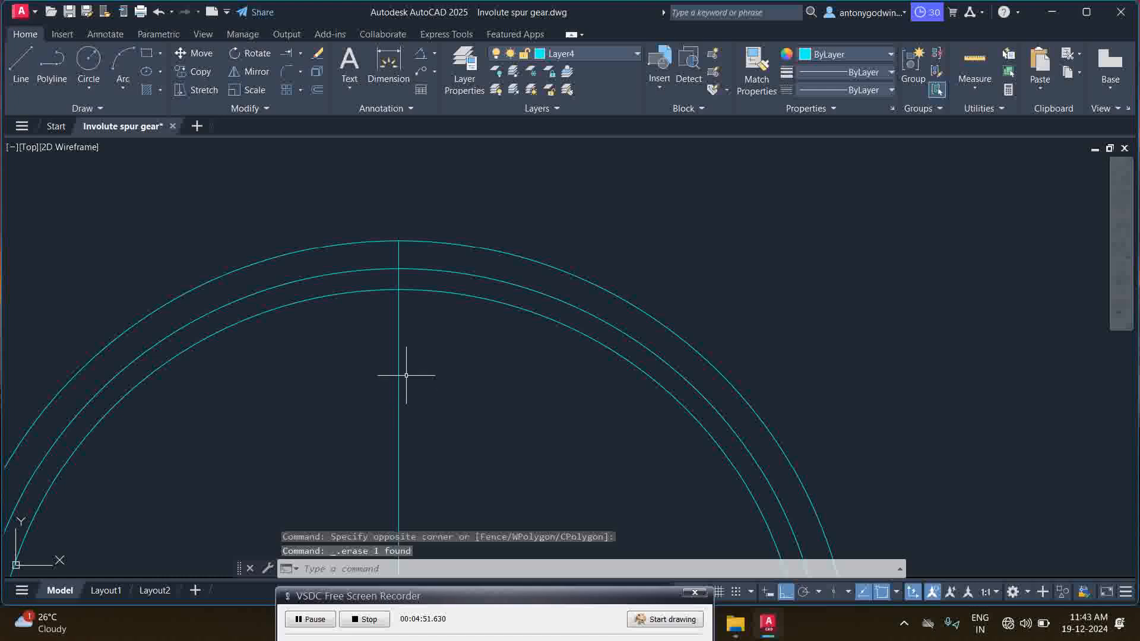
type("c")
key("Return")
scroll(418, 259, "up", 2)
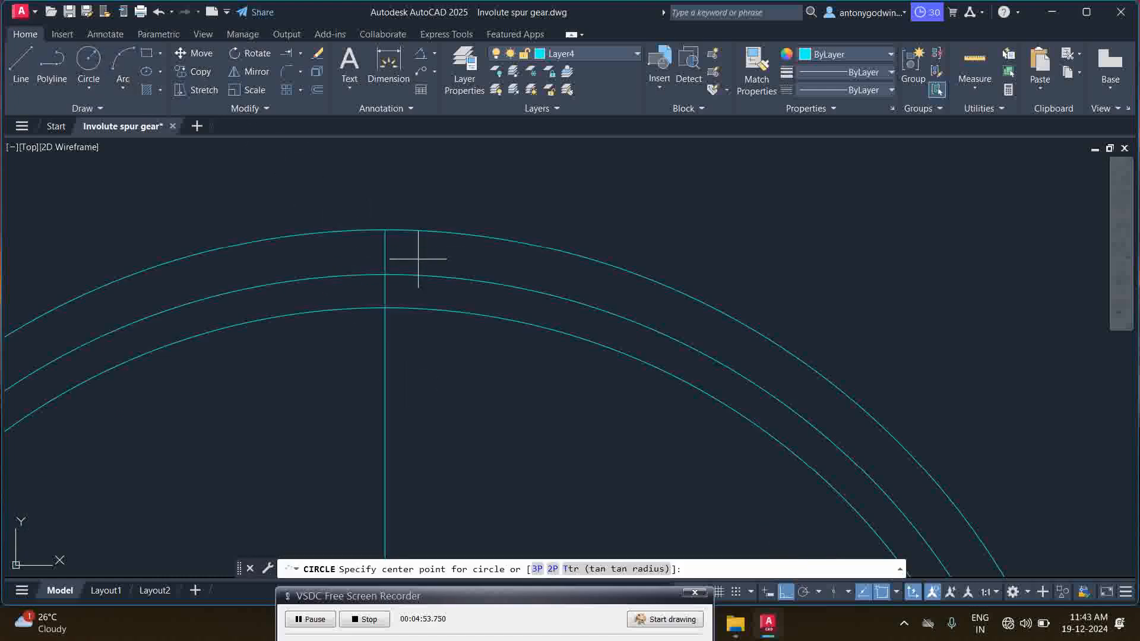
left_click(385, 308)
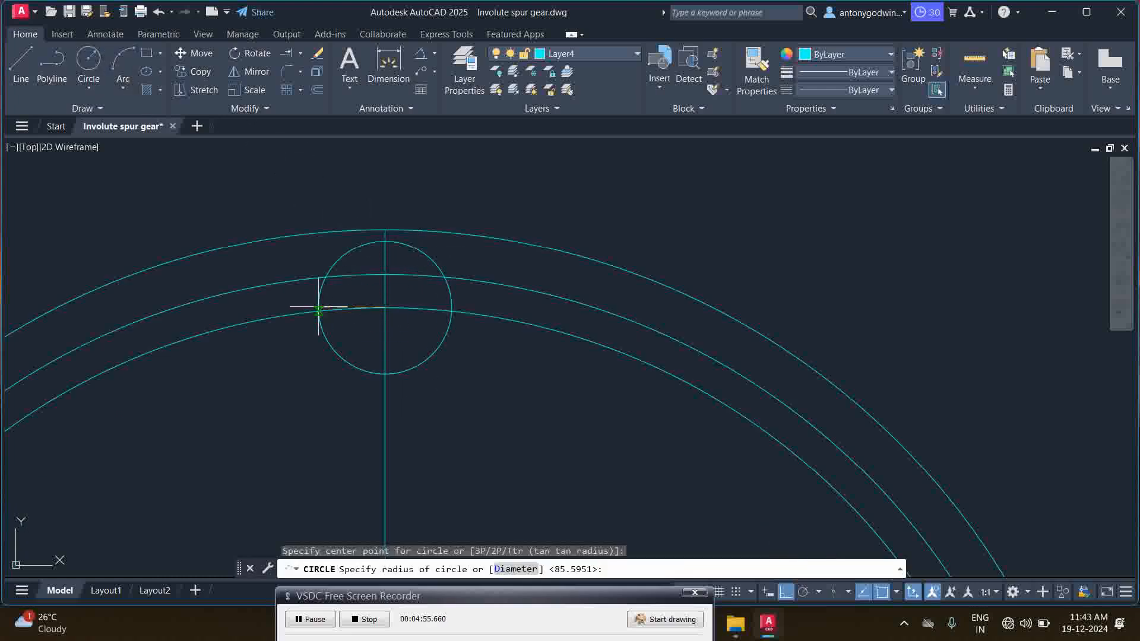
type("r")
key("Return")
type("1")
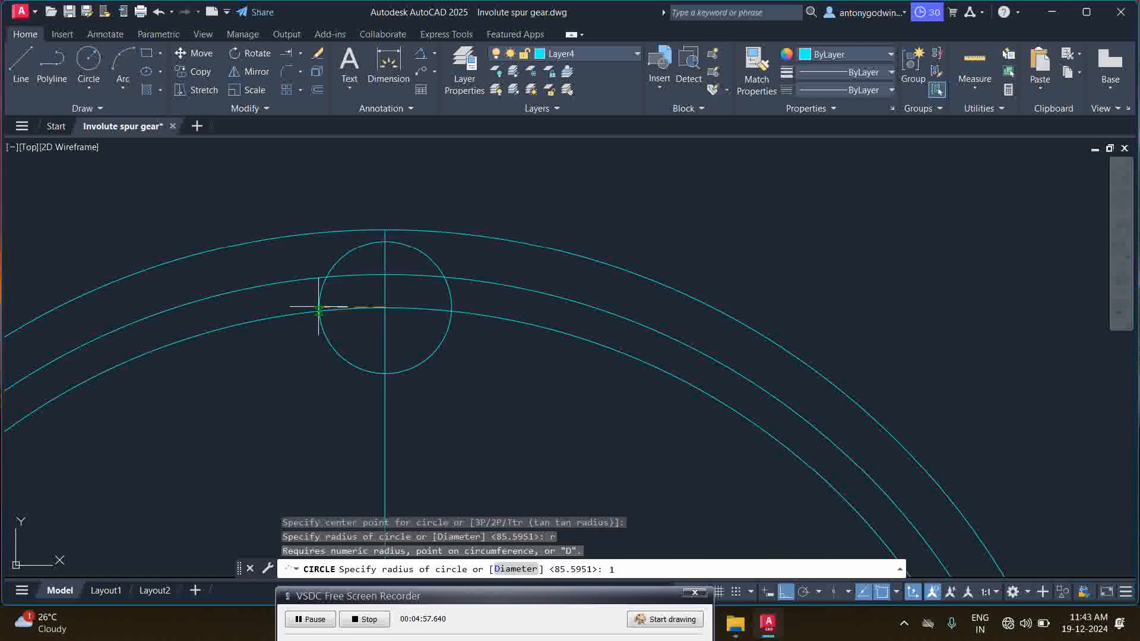
type("0")
key("Return")
- Draw a three-point arc along the base circle from the vertical line to the right-hand crossing with the radius 10 circle
scroll(428, 318, "up", 4)
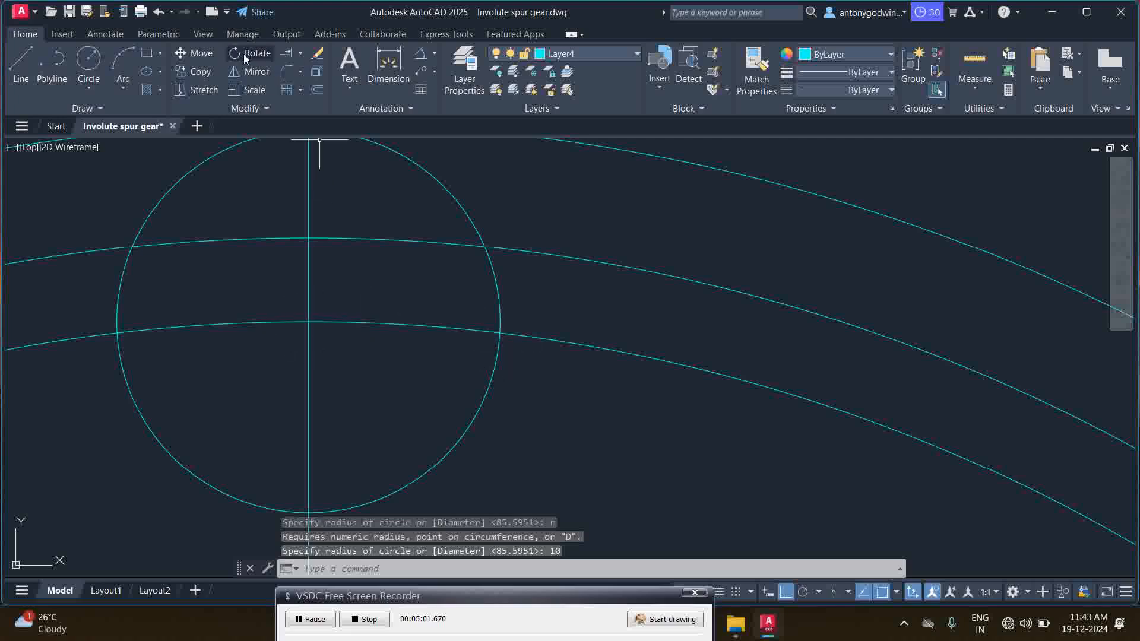
left_click(123, 62)
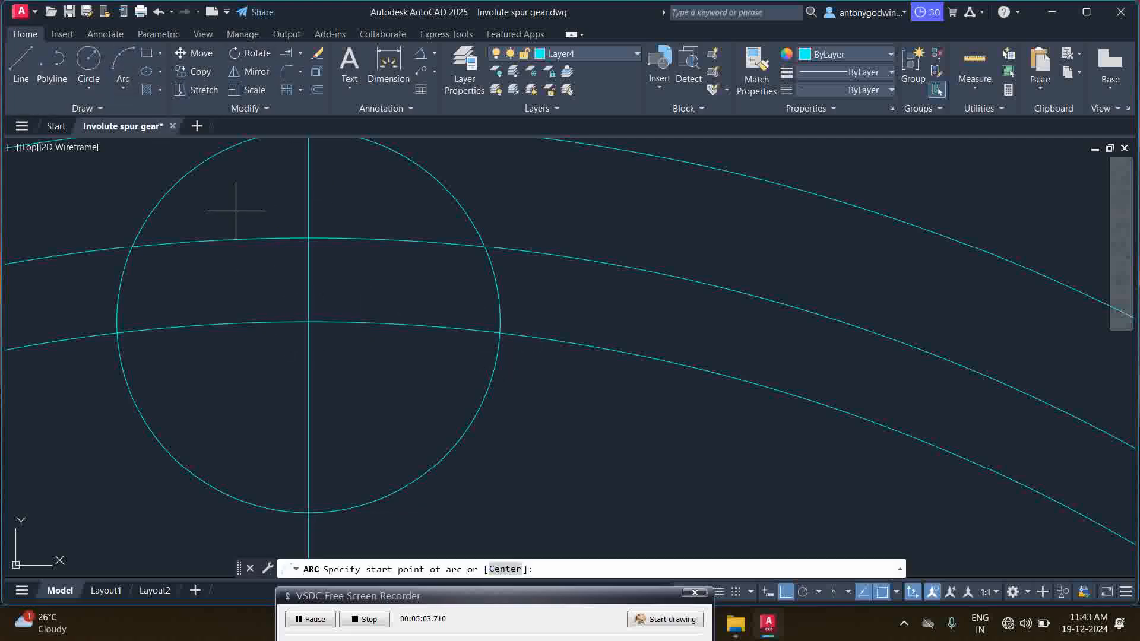
left_click(309, 321)
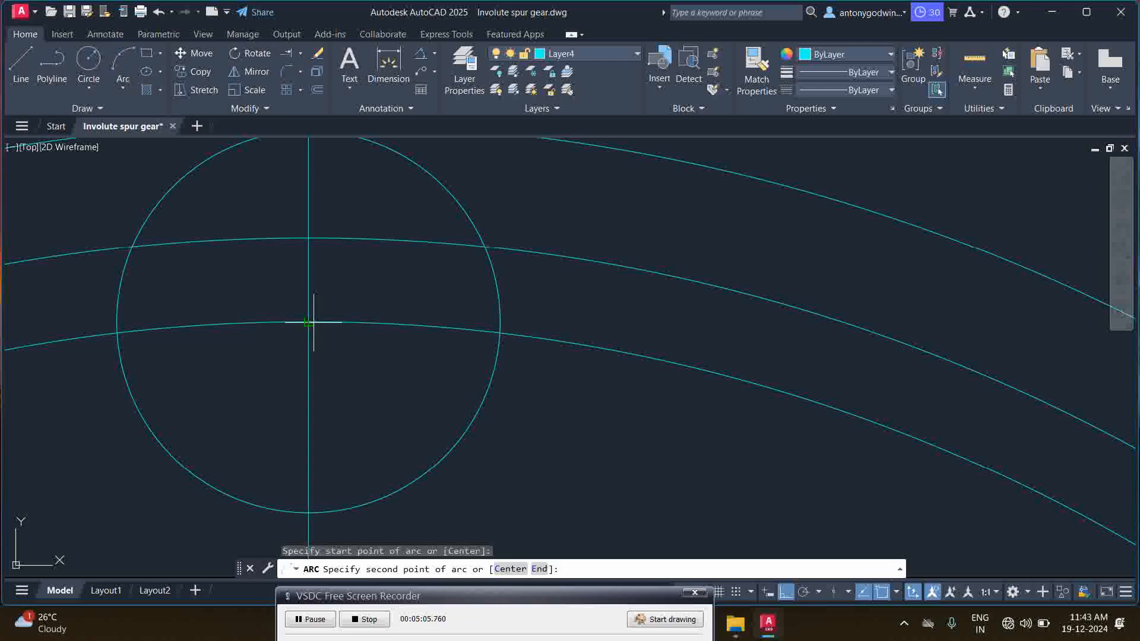
left_click(408, 324)
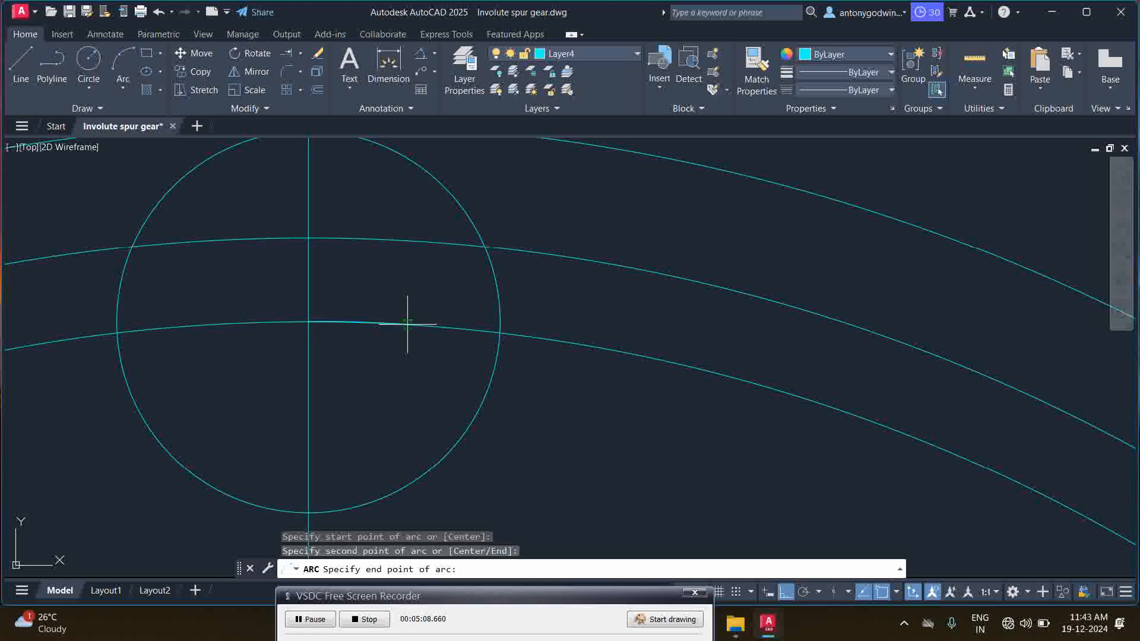
left_click(500, 333)
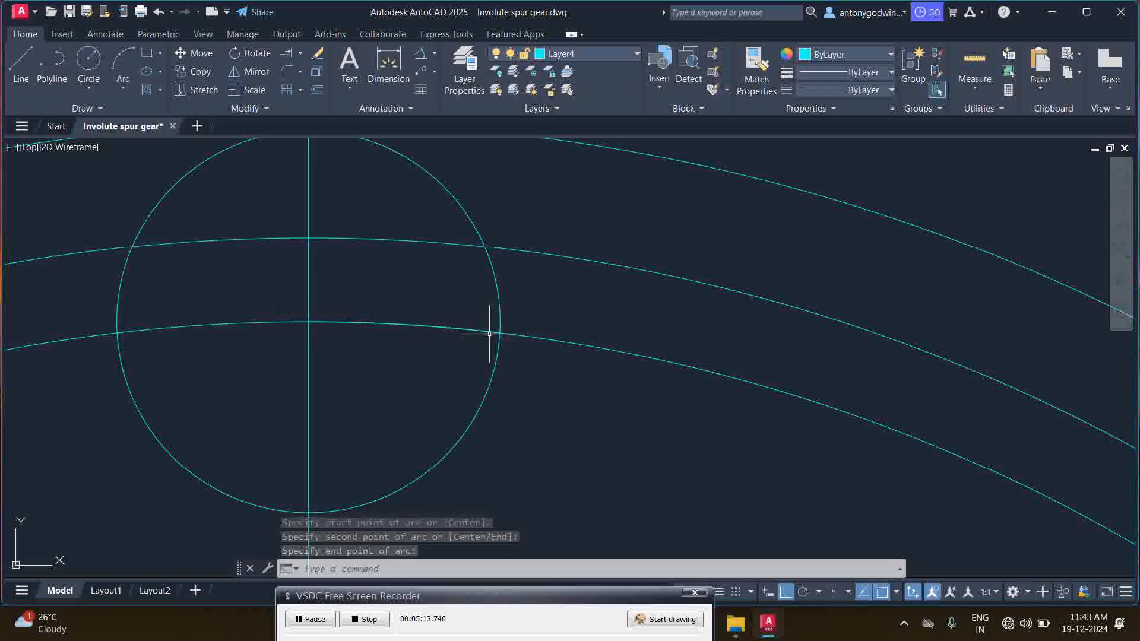
- Add an arc length dimension to the short base-circle arc, placed just above it
left_click(437, 55)
left_click(431, 168)
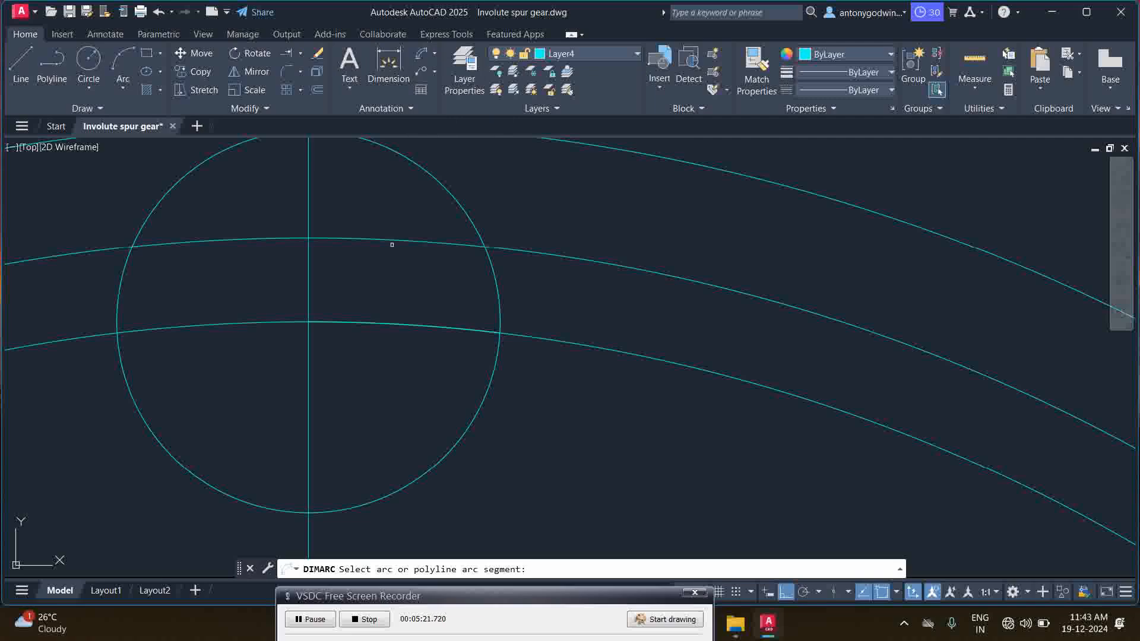
left_click(382, 322)
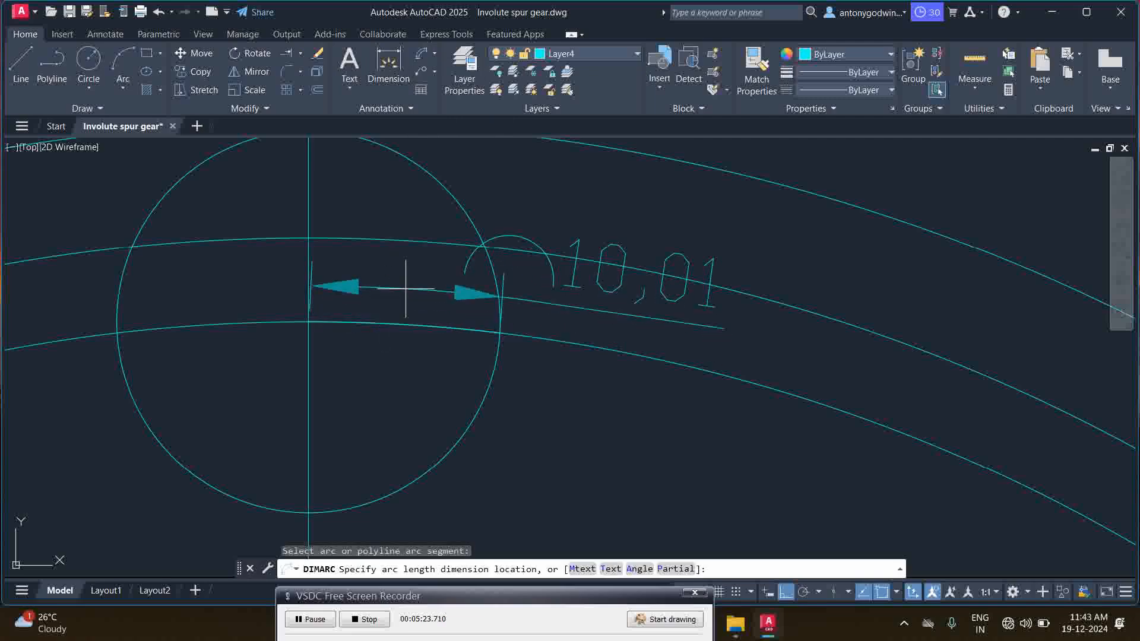
left_click(483, 284)
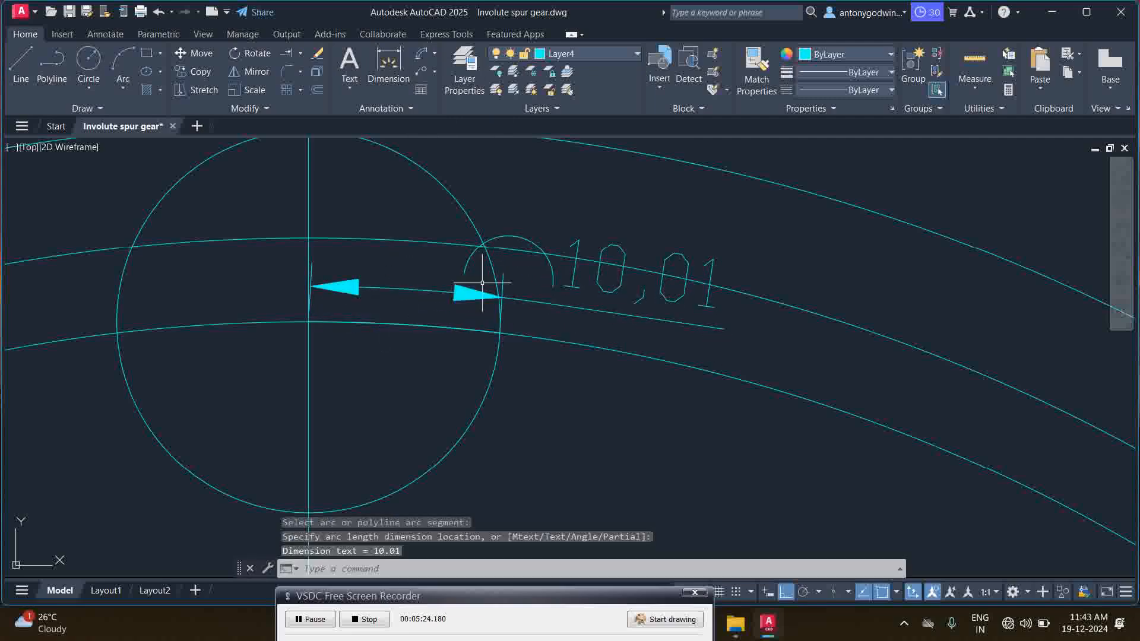
- Set the arc length dimension's precision to six decimal places (0.000000)
left_click(682, 305)
right_click(681, 305)
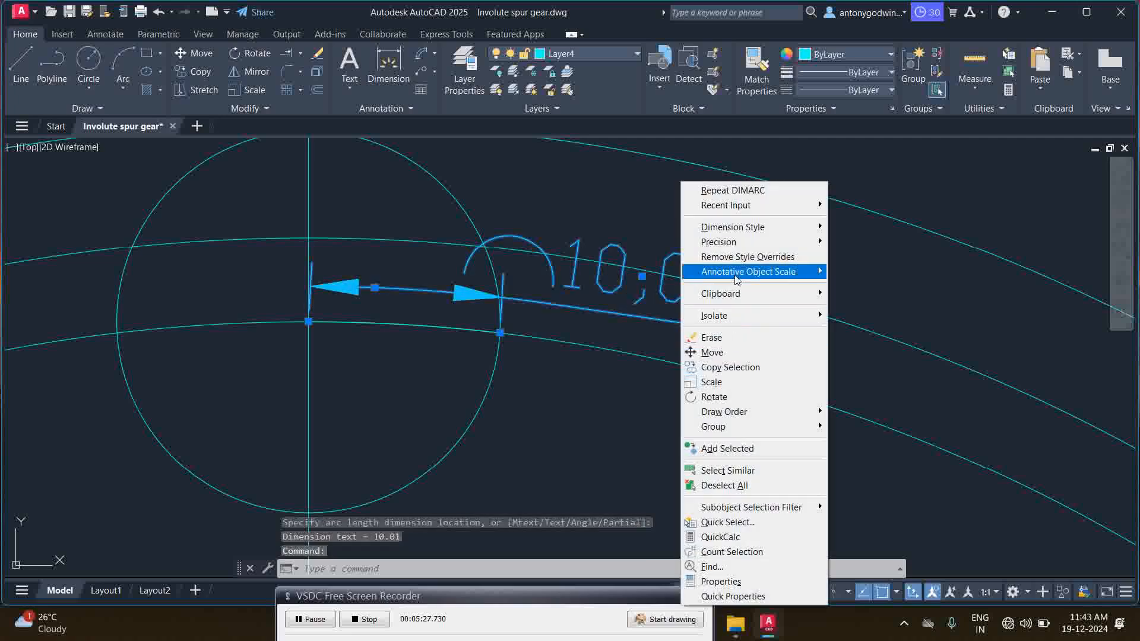
mouse_move(730, 245)
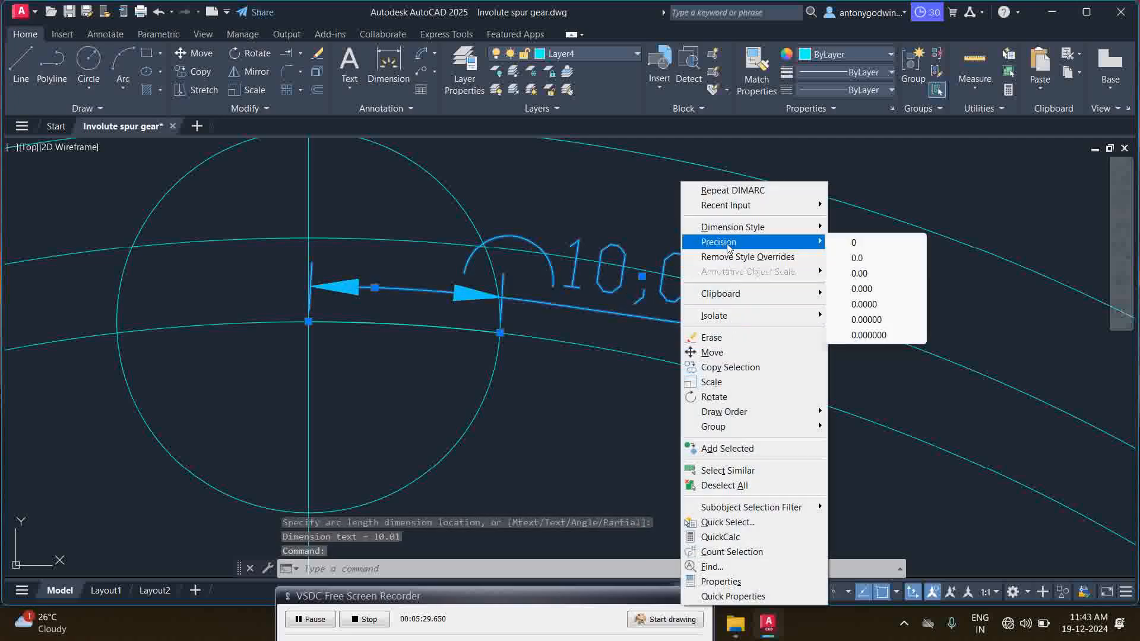
left_click(869, 334)
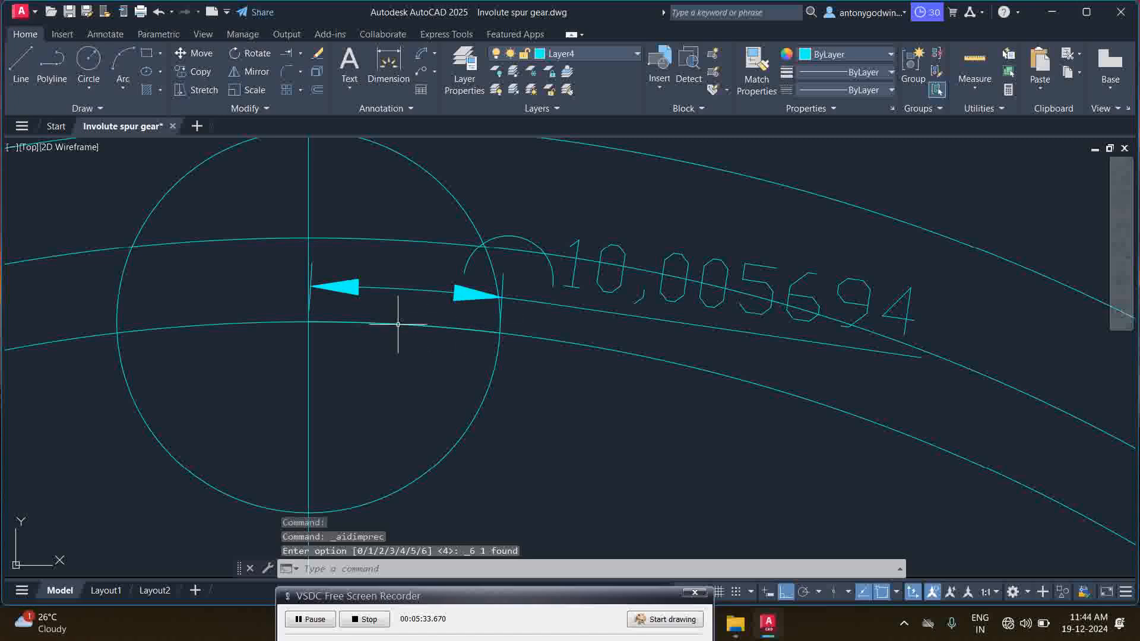
- Move the short base-circle arc to Layer3 and clear the selection
left_click(363, 326)
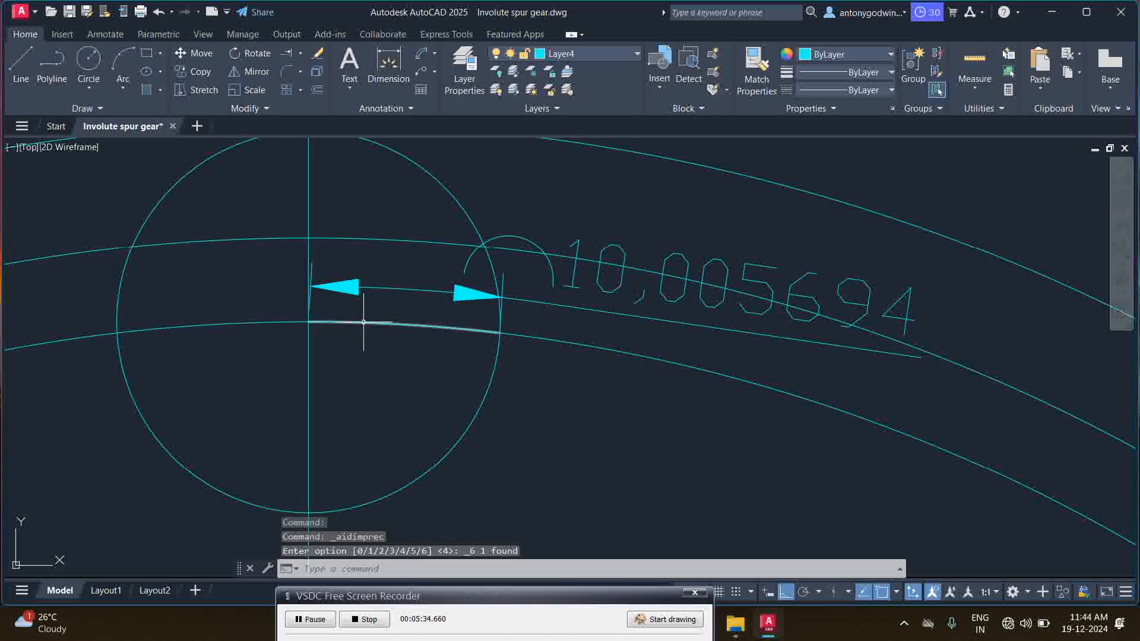
left_click(595, 60)
left_click(547, 136)
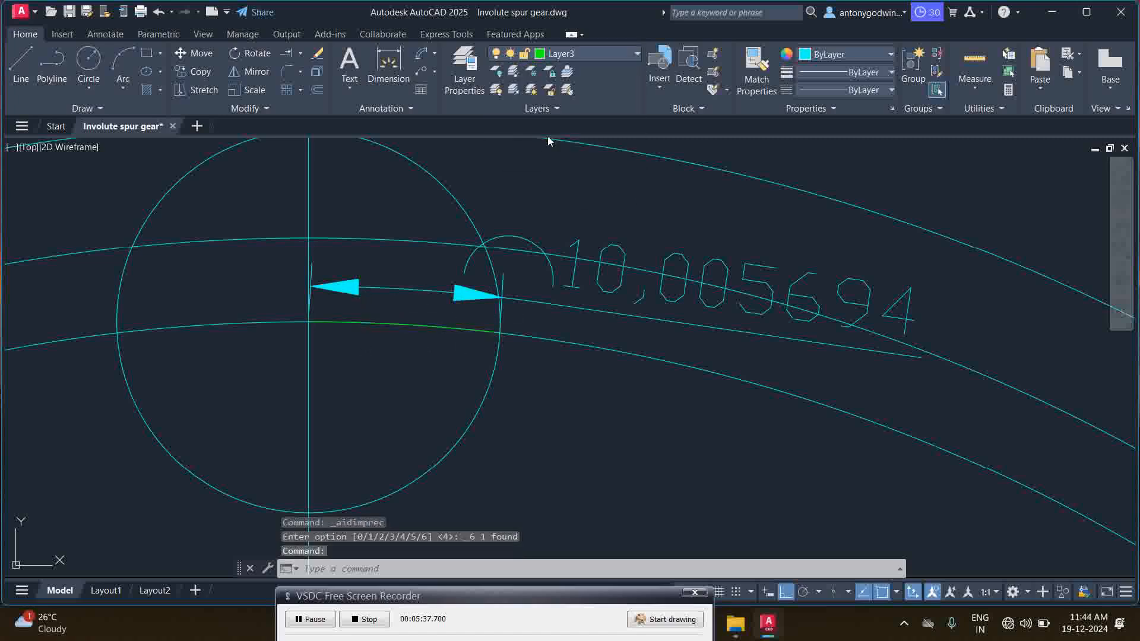
key("Escape")
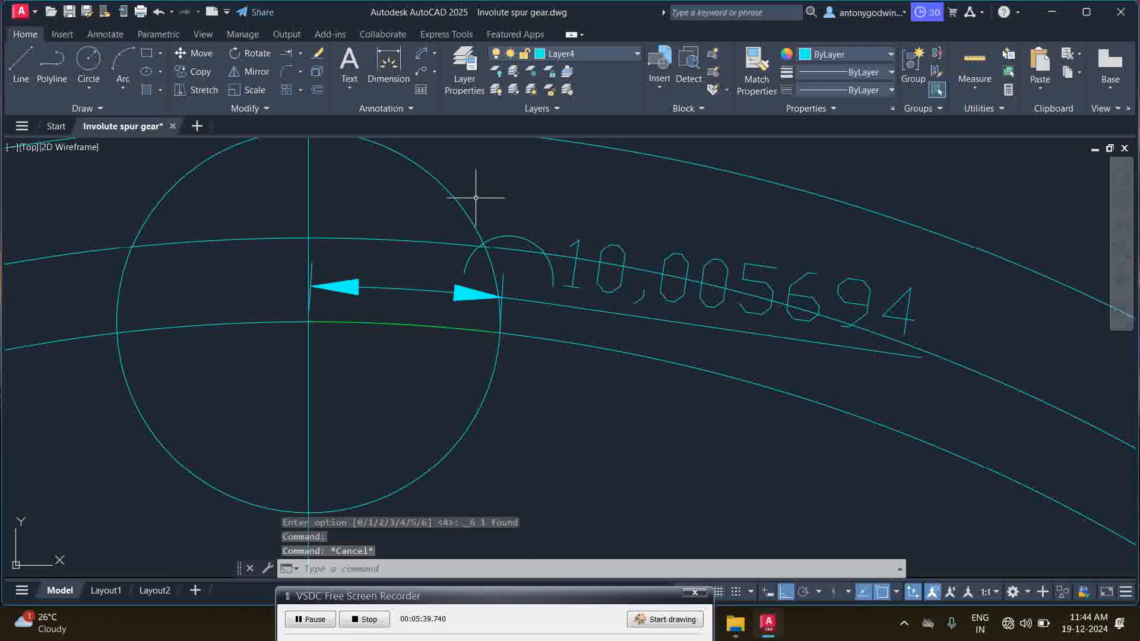
- Draw a radial line from the short base-circle arc's right end to the gear centre
scroll(475, 198, "down", 4)
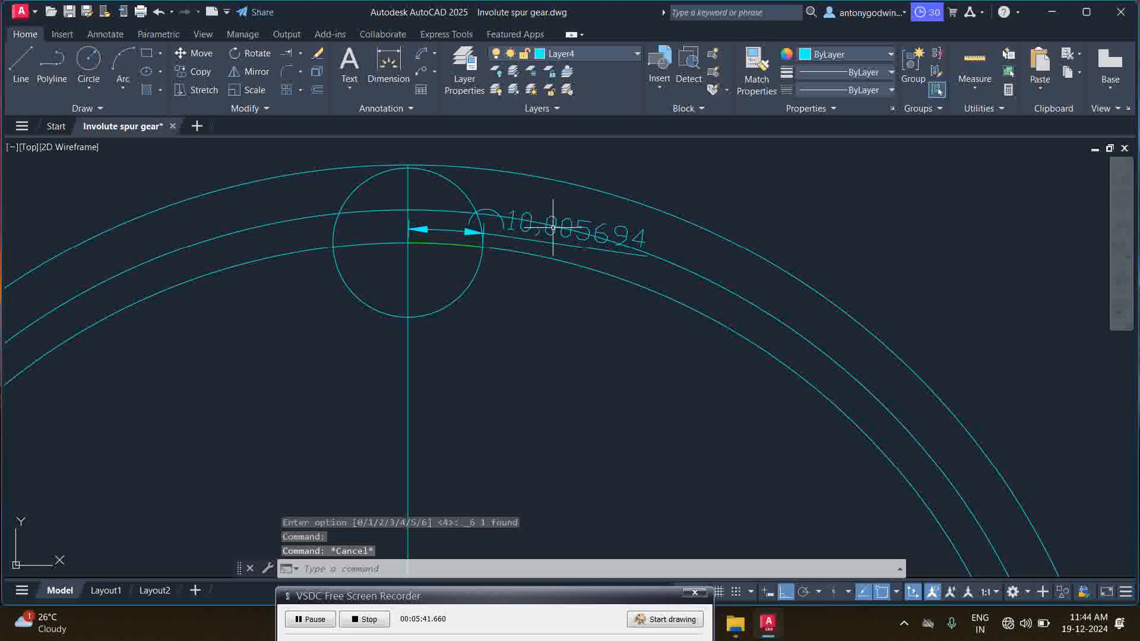
left_click(20, 62)
left_click(481, 231)
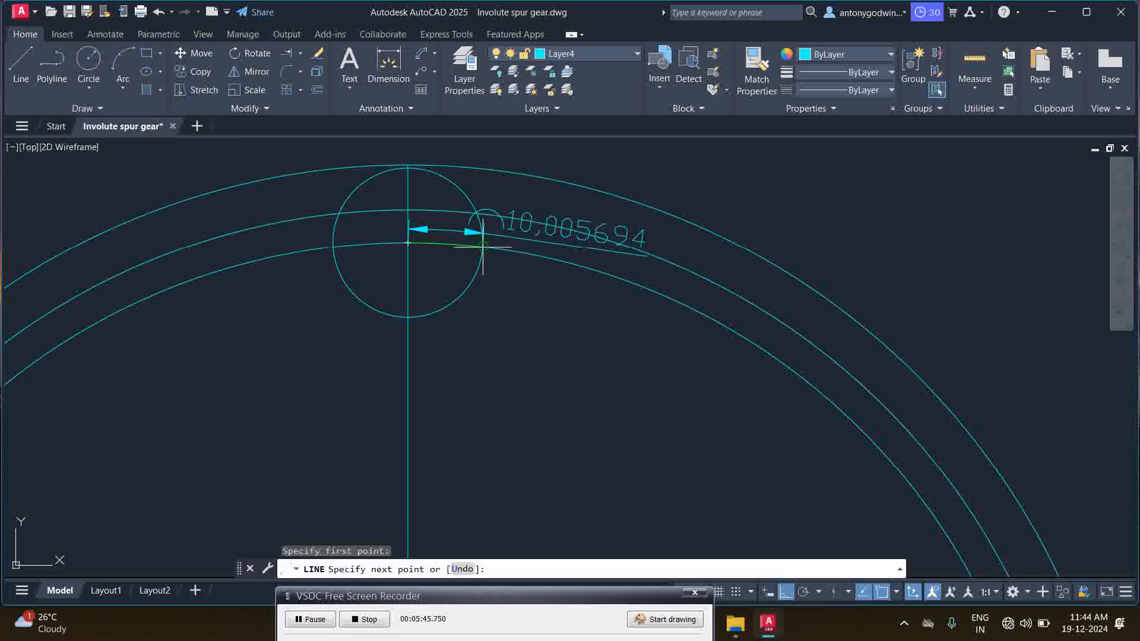
scroll(484, 224, "down", 4)
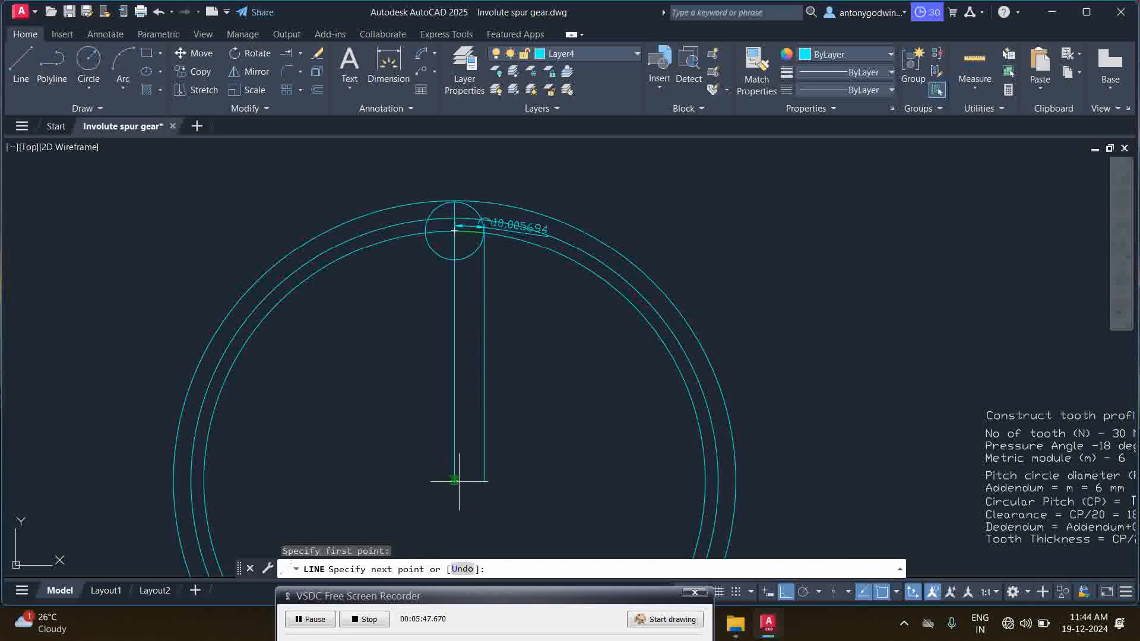
left_click(455, 481)
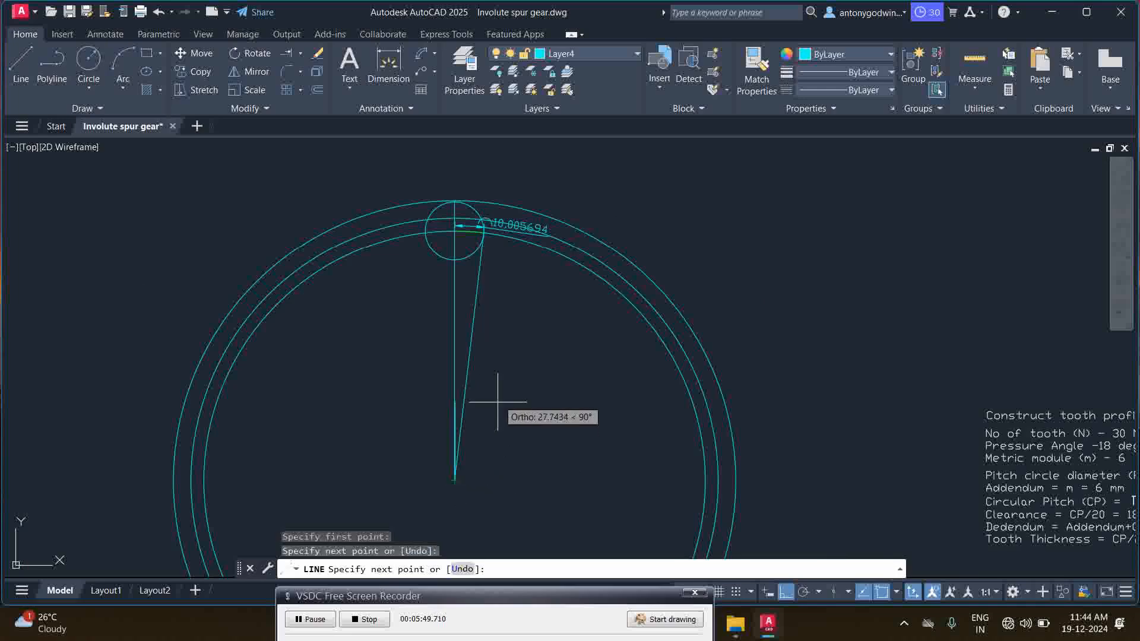
right_click(530, 337)
left_click(548, 345)
scroll(471, 233, "up", 4)
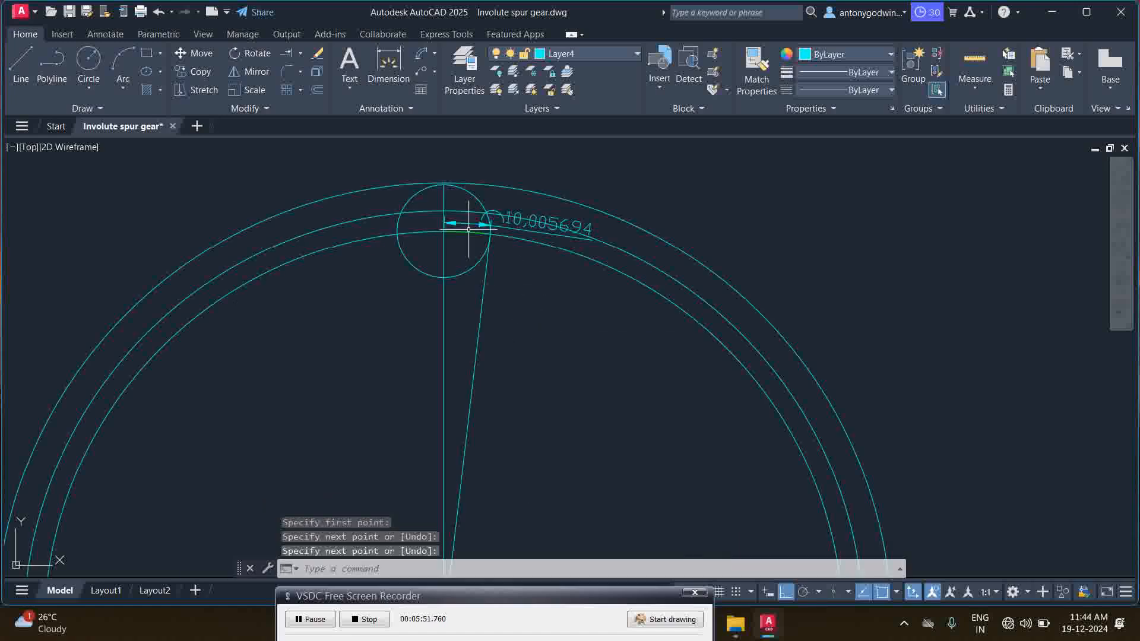
- Draw a line perpendicular to the slanted radial line, starting on it and extending left past the vertical centre line
left_click(21, 62)
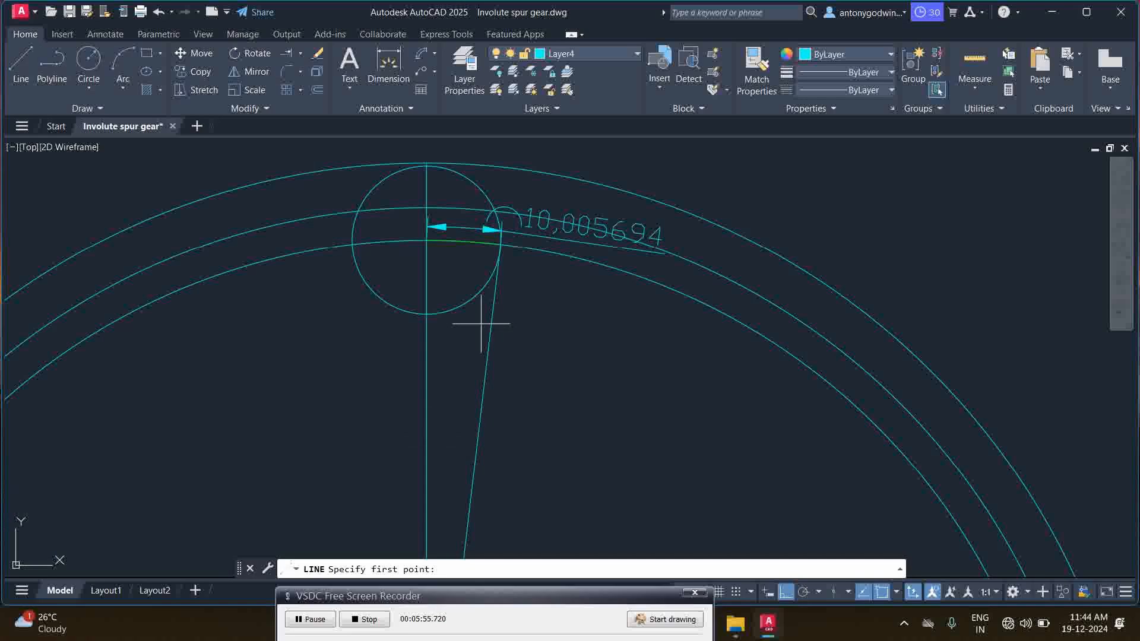
scroll(484, 315, "down", 2)
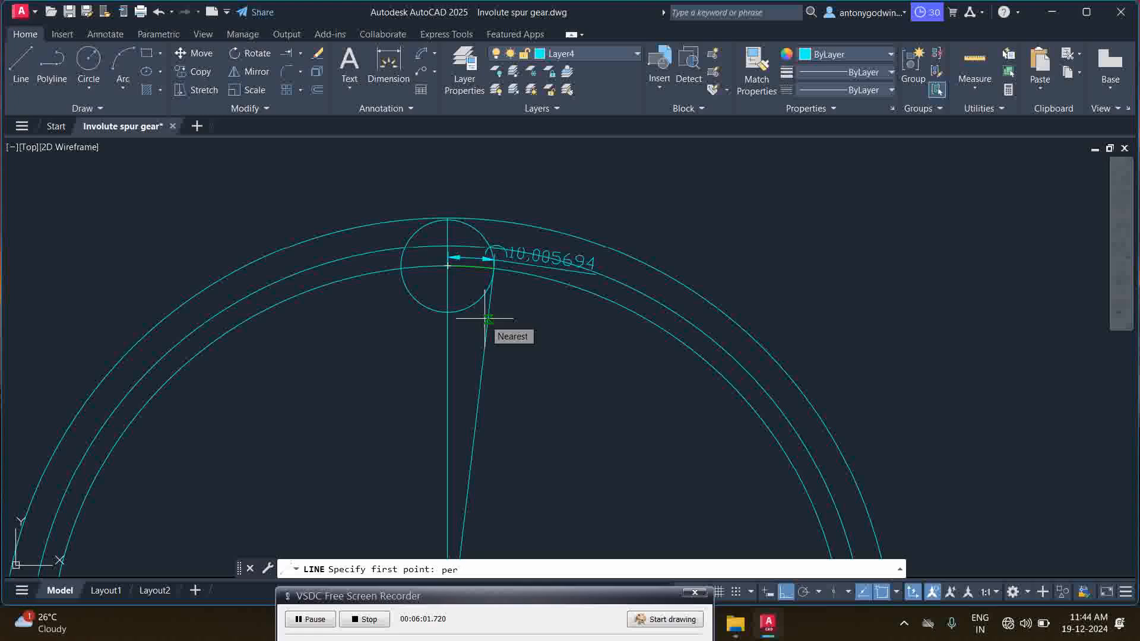
key("Return")
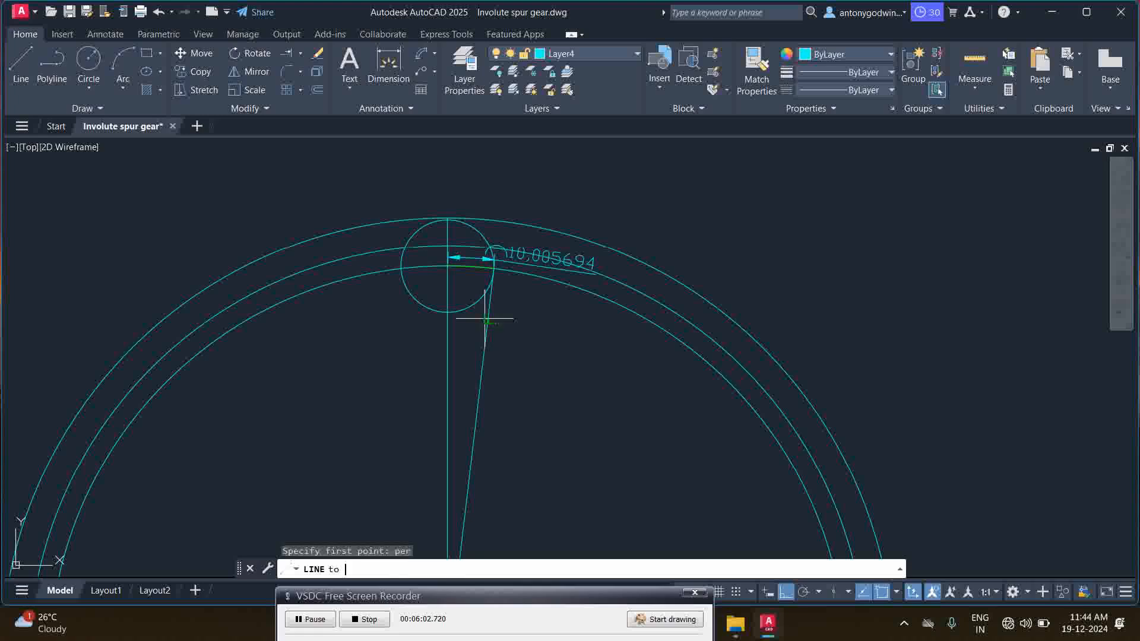
left_click(479, 408)
left_click(301, 374)
right_click(342, 356)
left_click(358, 363)
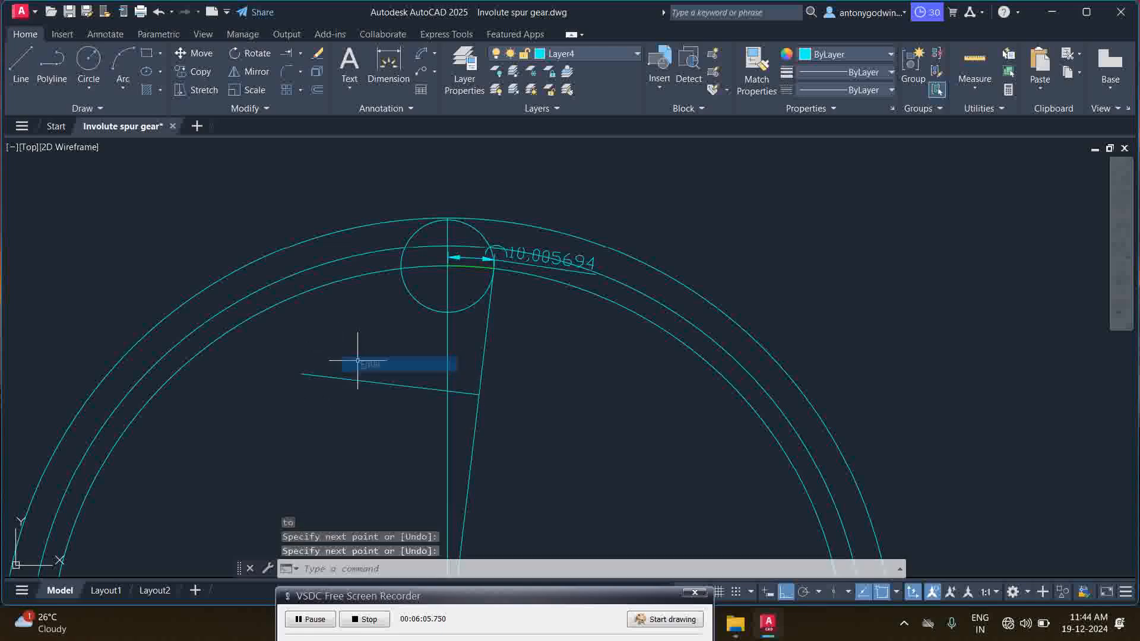
- Draw a circle of radius 10.005694 centred where the perpendicular line meets the slanted radial line
left_click(90, 62)
left_click(479, 394)
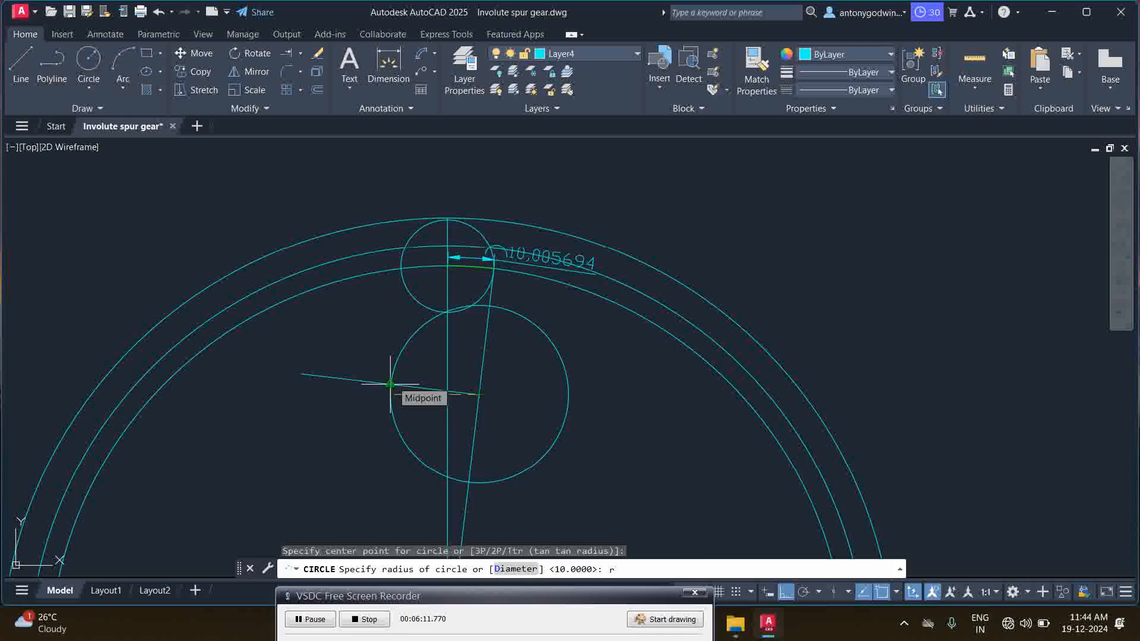
type("r")
key("Return")
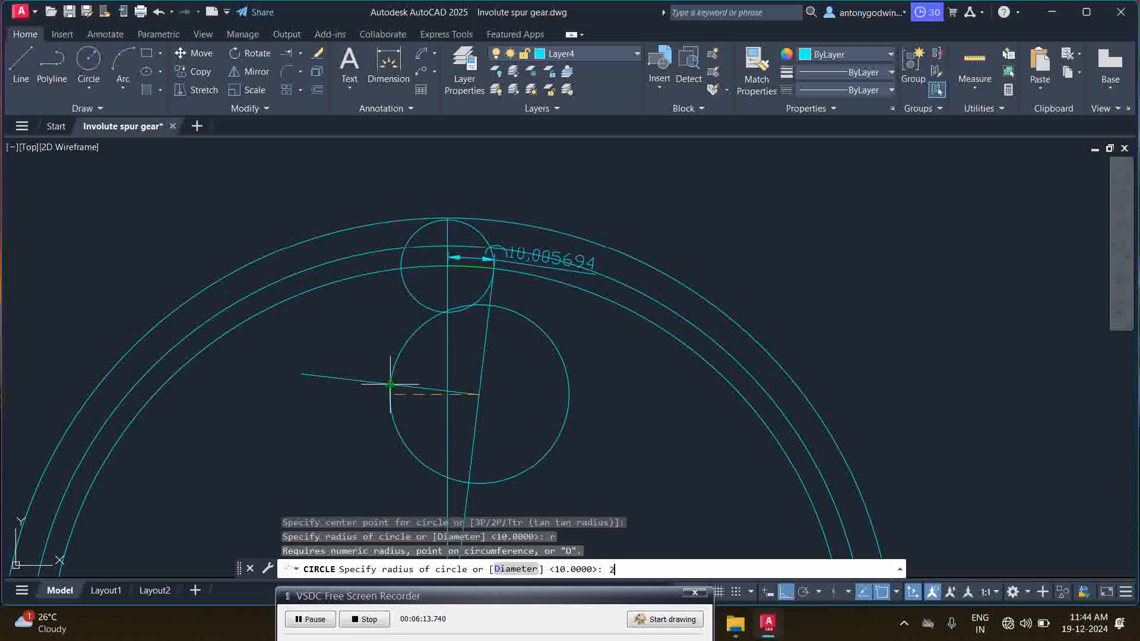
type("10.005694")
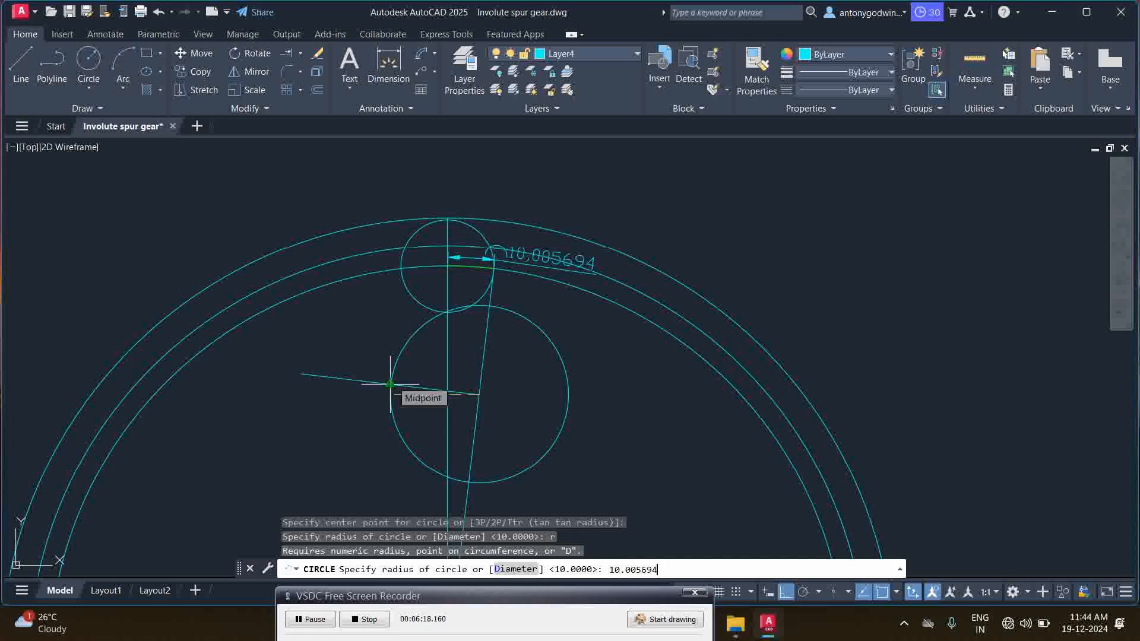
key("Return")
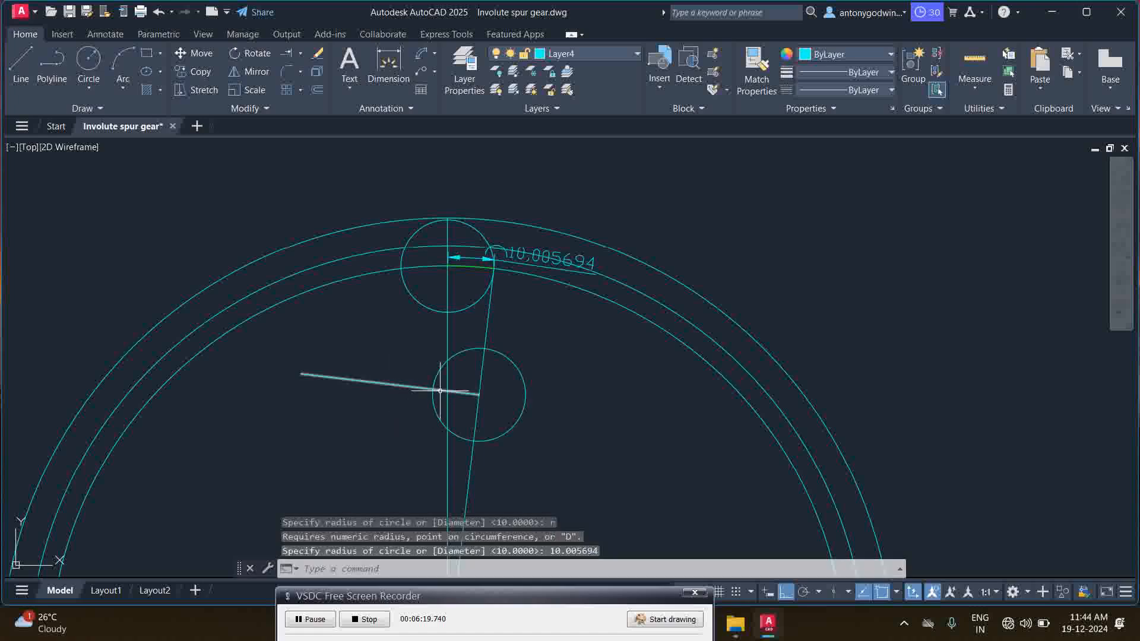
- Trim the perpendicular line's portion outside the radius 10.005694 circle and erase that circle
scroll(445, 389, "up", 2)
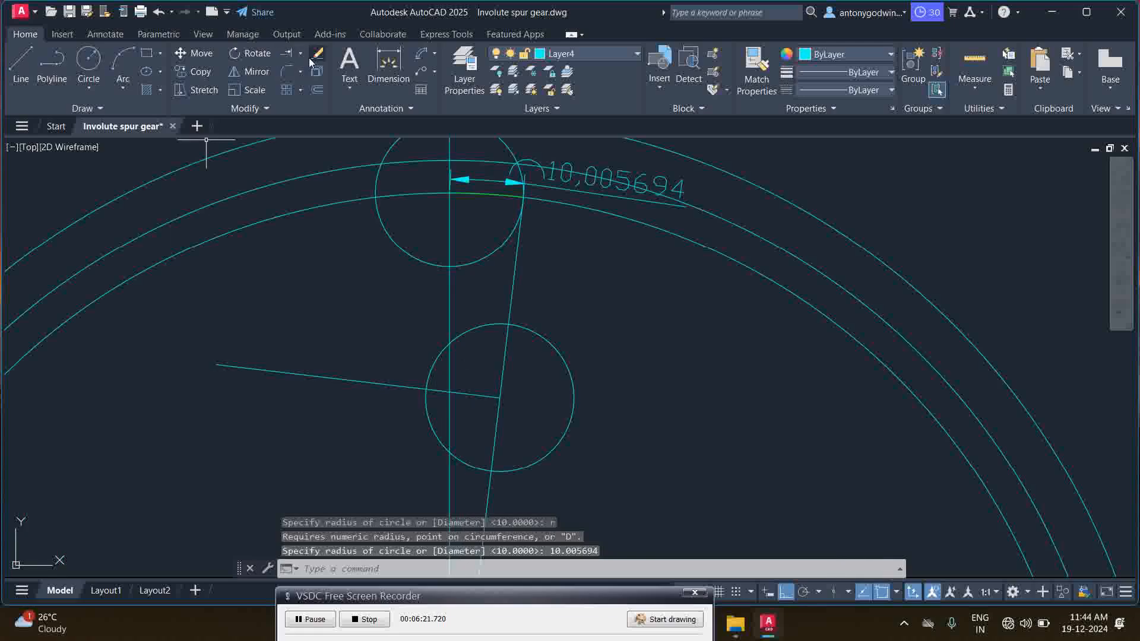
left_click(287, 54)
left_click(333, 369)
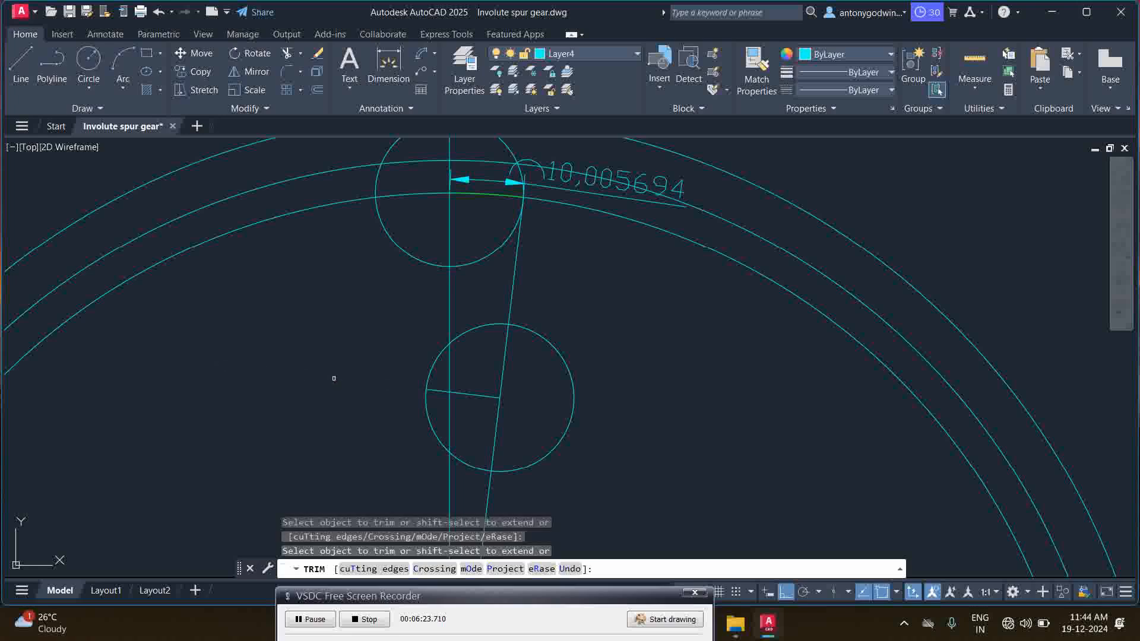
right_click(373, 347)
key("Escape")
left_click(489, 340)
left_click(482, 297)
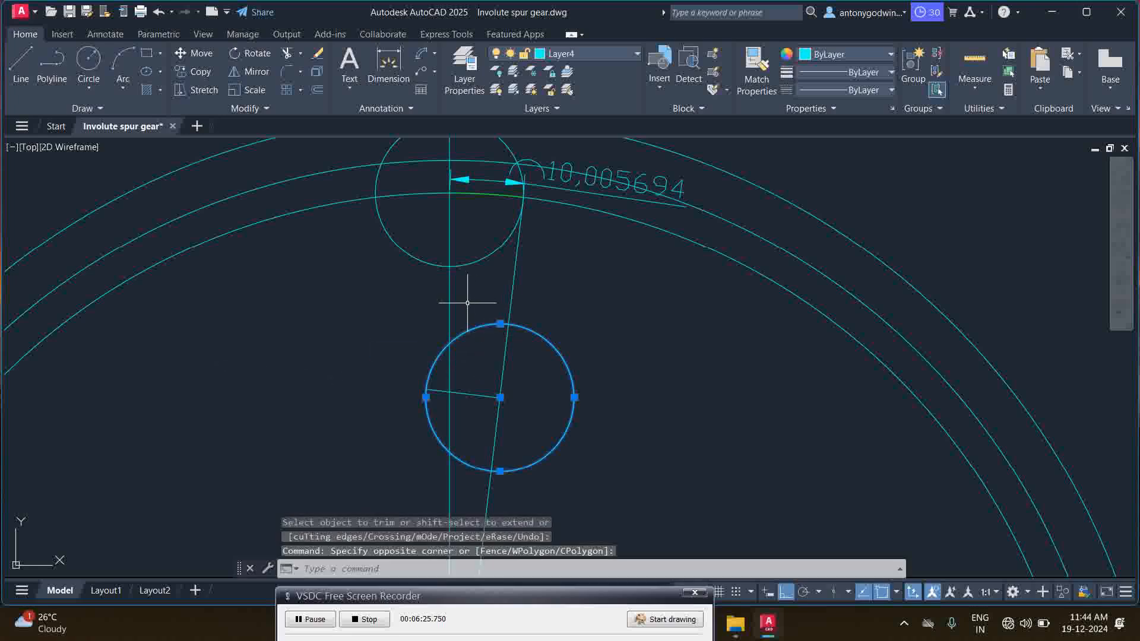
key("Delete")
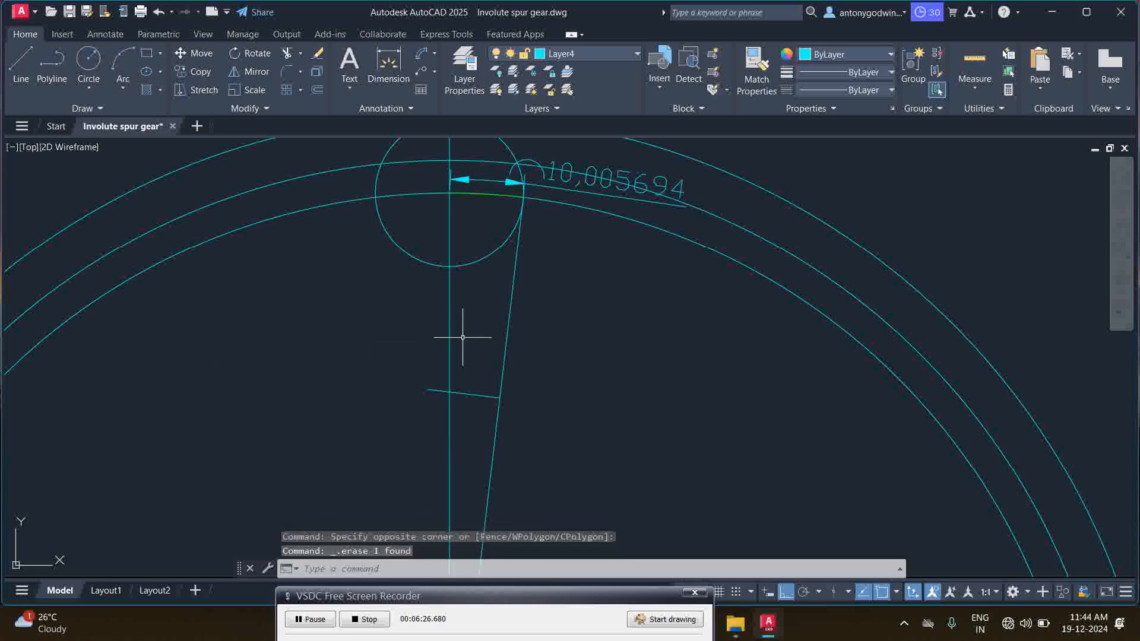
- Move the trimmed line by its right end to the radial line's upper end on the base circle
left_click(471, 394)
right_click(487, 361)
left_click(517, 110)
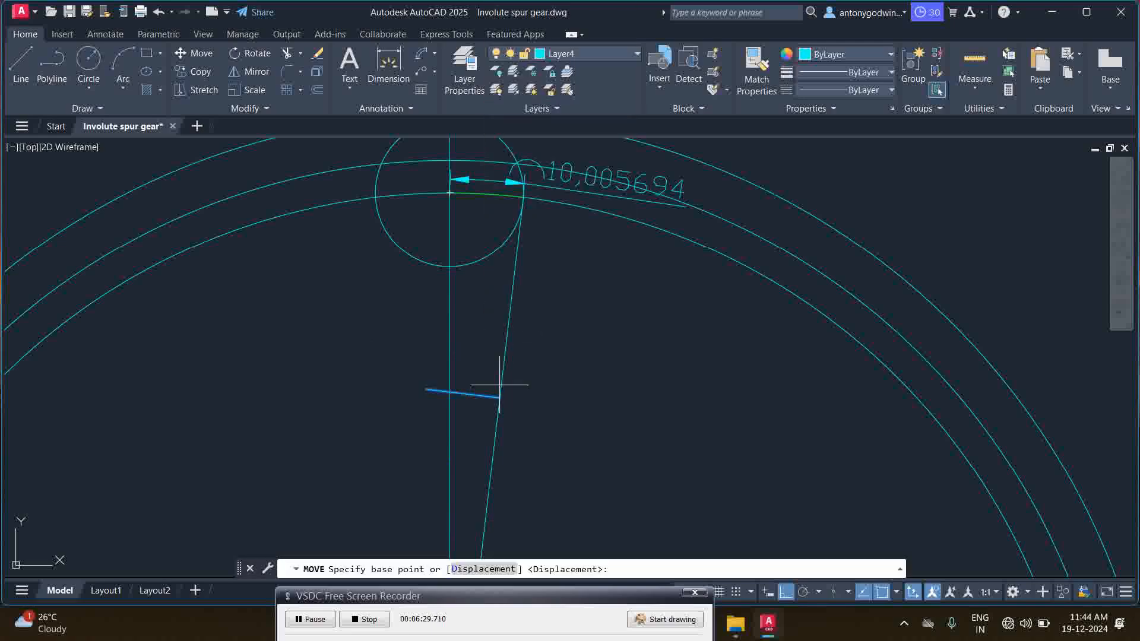
left_click(501, 397)
left_click(534, 186)
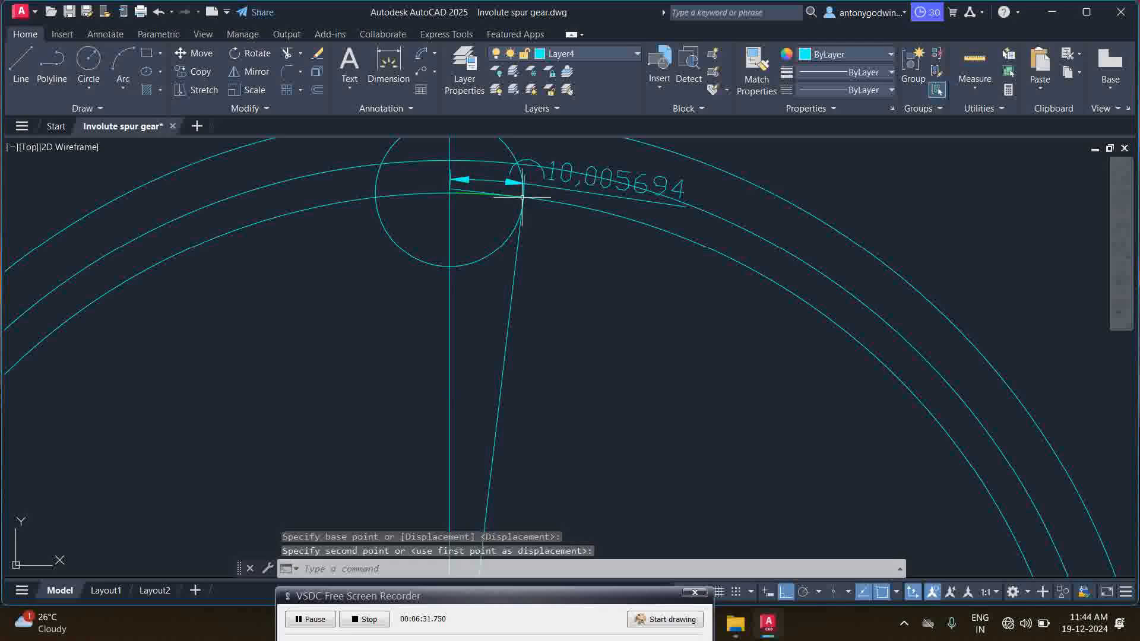
scroll(432, 230, "up", 10)
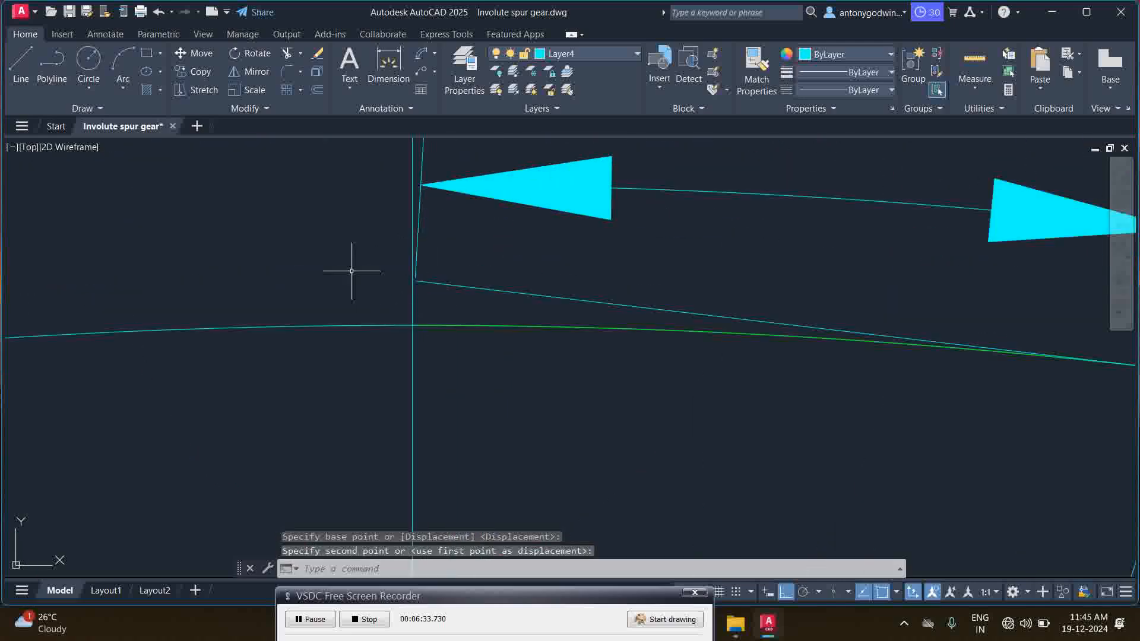
scroll(368, 286, "down", 4)
scroll(374, 257, "up", 4)
scroll(305, 260, "down", 4)
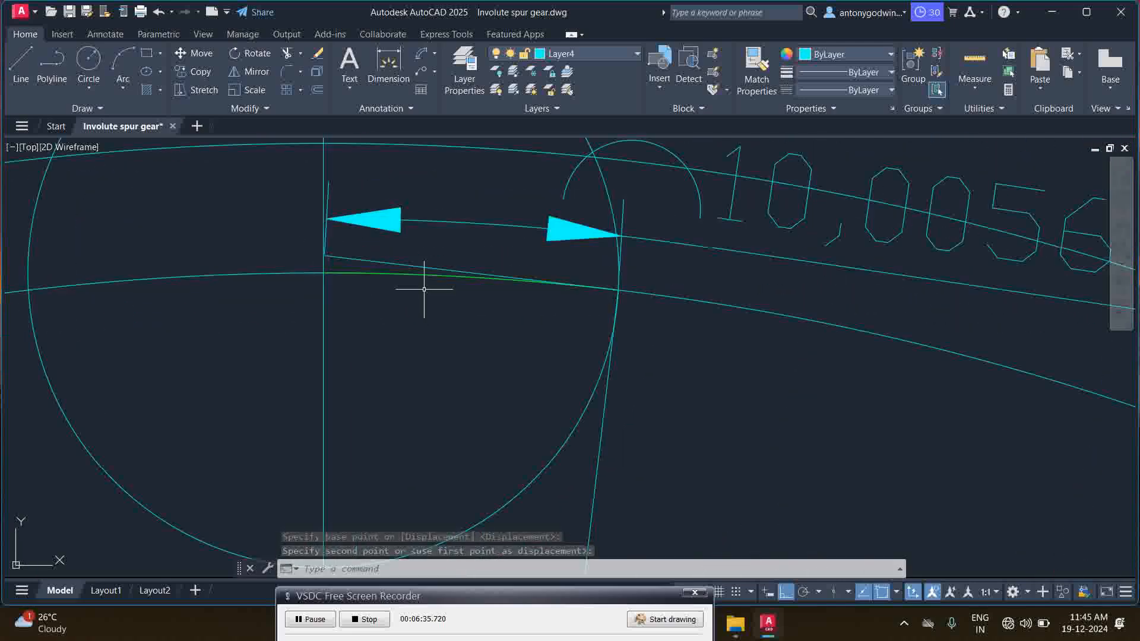
- Match the tangent line's properties to those of the green base-circle arc
left_click(757, 70)
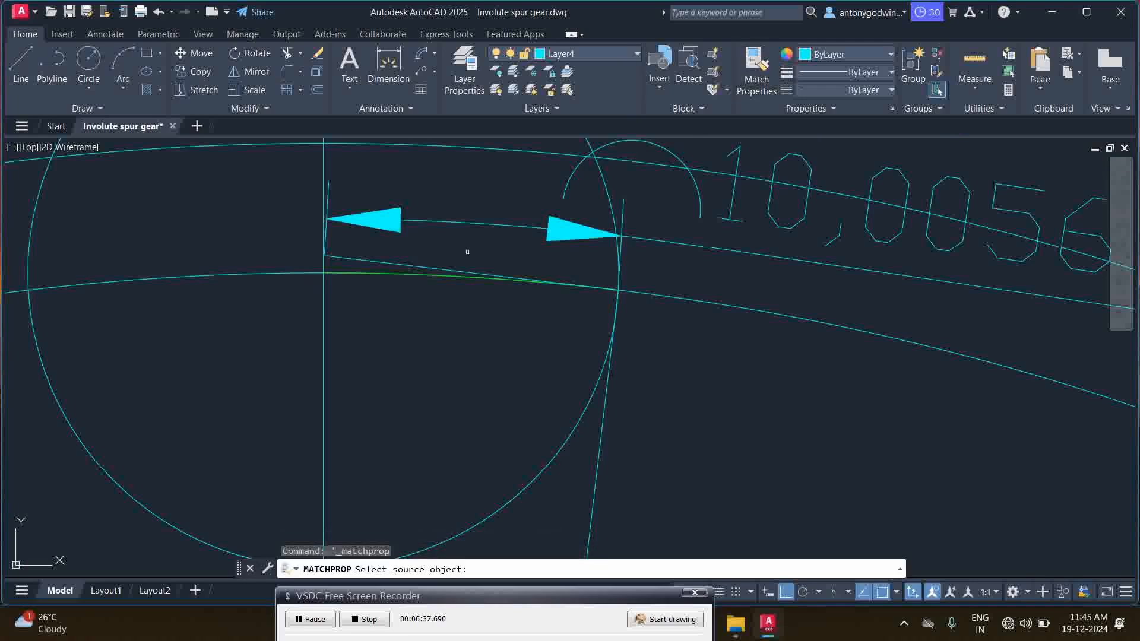
left_click(365, 267)
left_click(369, 260)
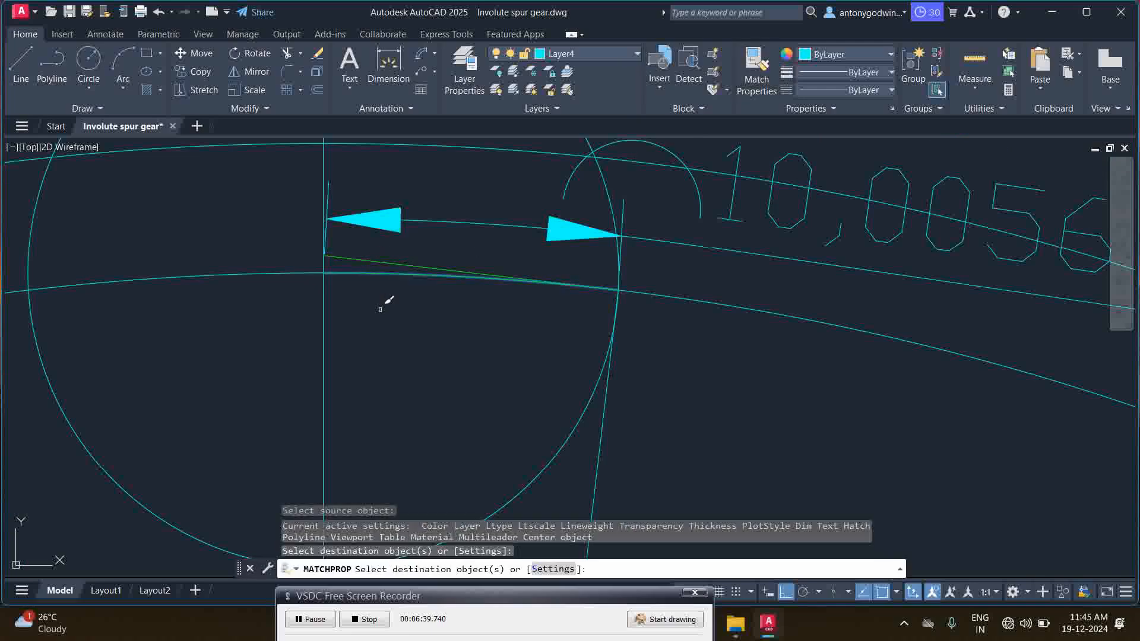
right_click(383, 305)
left_click(410, 318)
- Erase the construction objects: the arc length dimension, the radius 10 circle and the slanted radial line
scroll(357, 301, "down", 2)
left_click(664, 275)
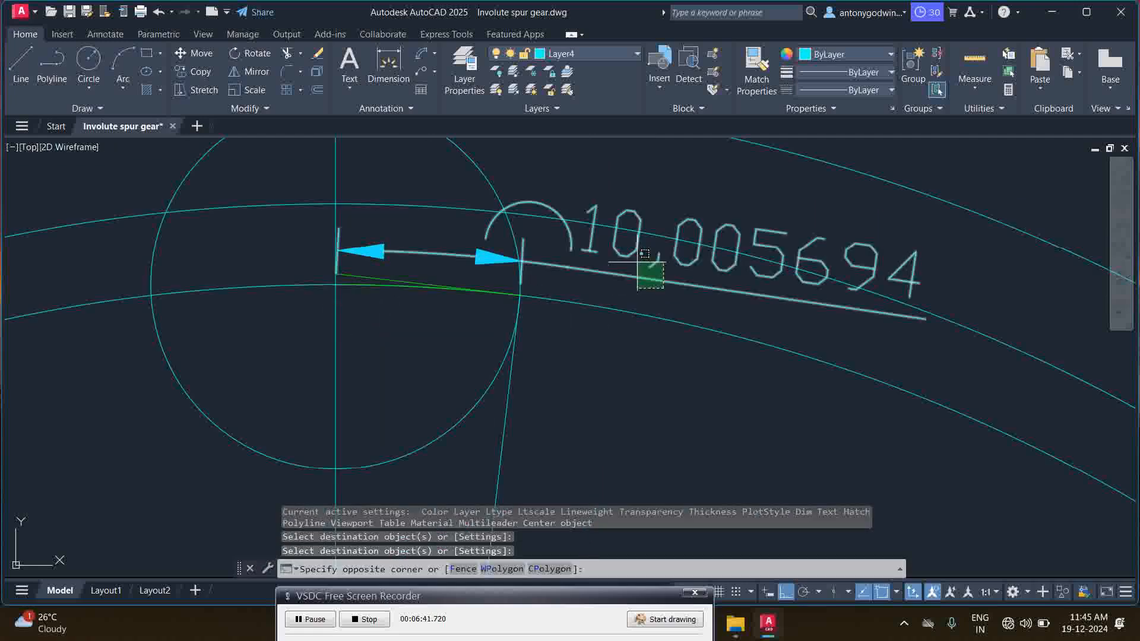
left_click(637, 262)
key("Delete")
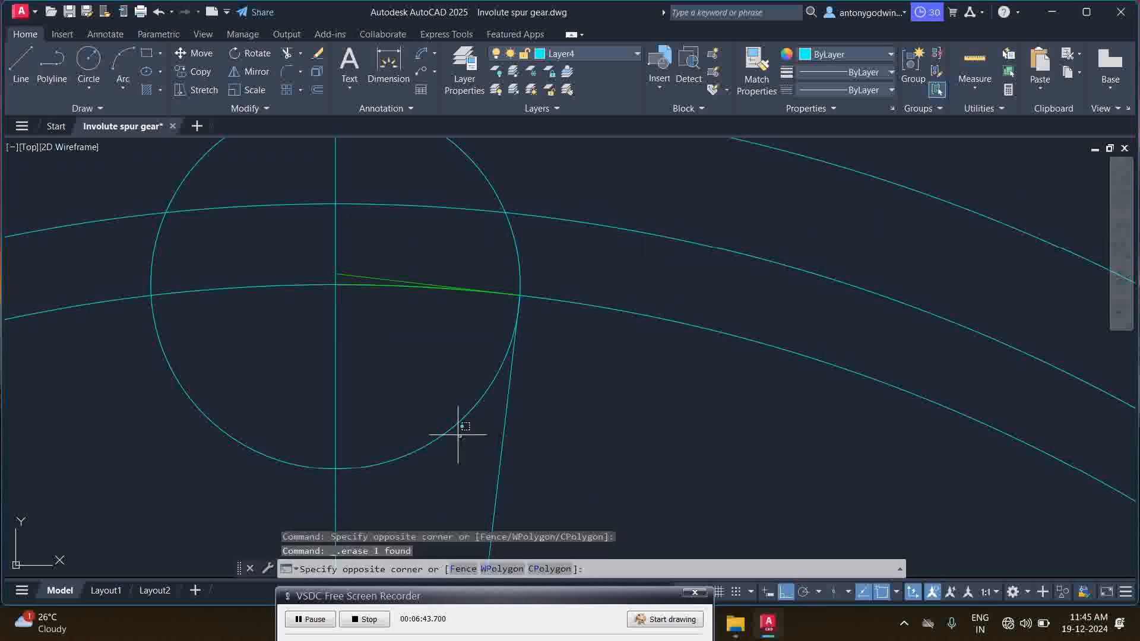
left_click(458, 433)
key("Delete")
scroll(428, 345, "down", 1)
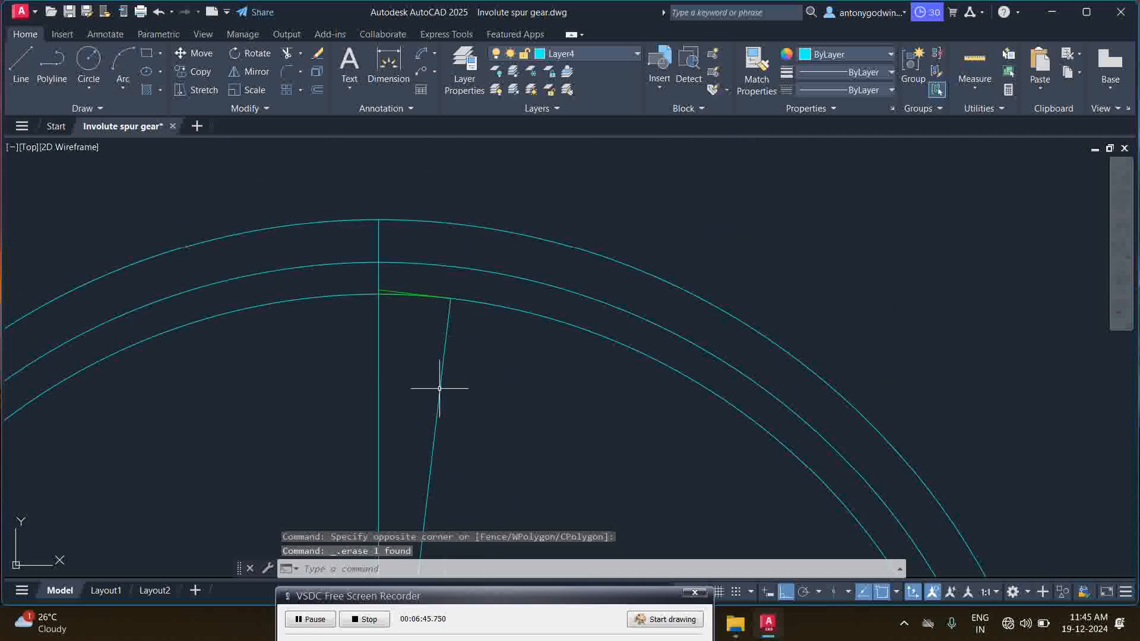
left_click(436, 388)
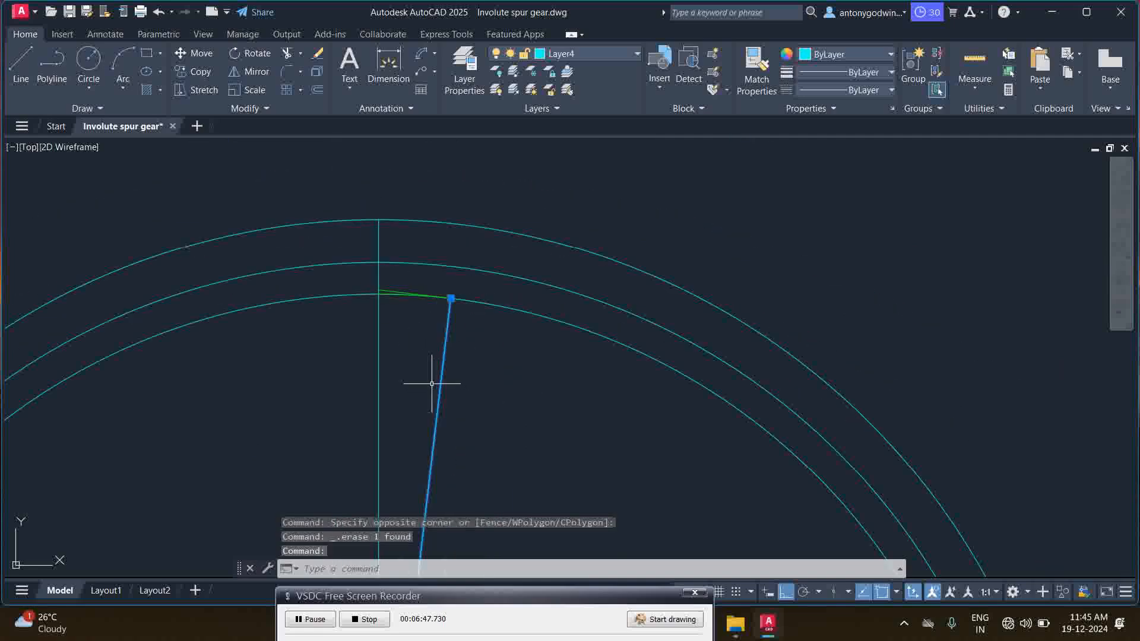
key("Delete")
- Draw a circle of radius 20 centred where the vertical line crosses the base circle
scroll(442, 244, "down", 1)
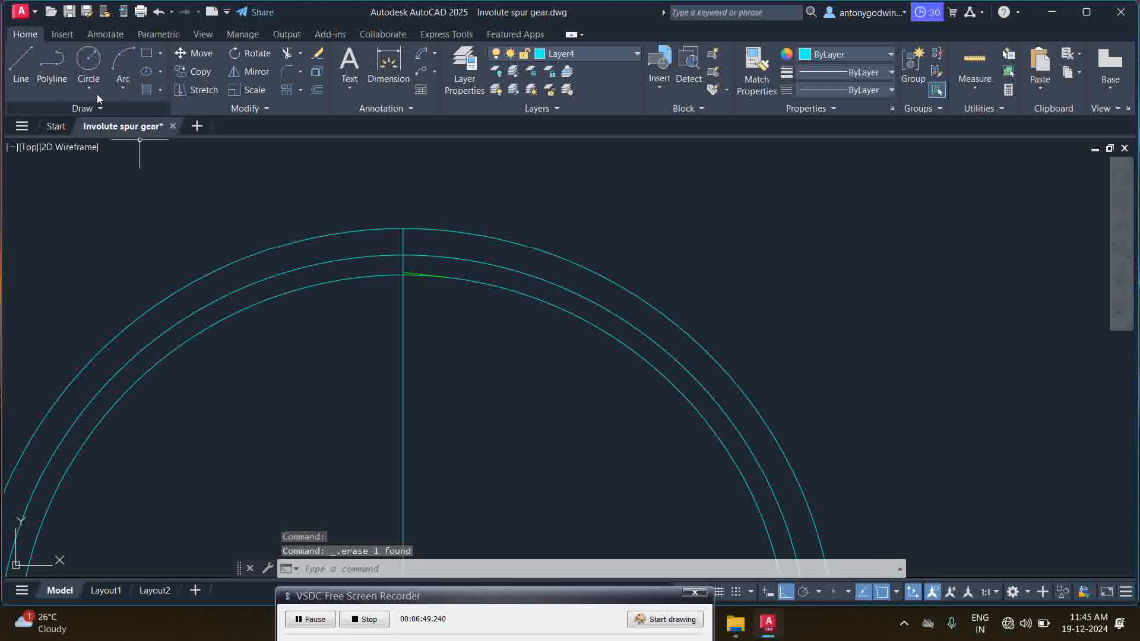
left_click(89, 60)
scroll(402, 276, "up", 4)
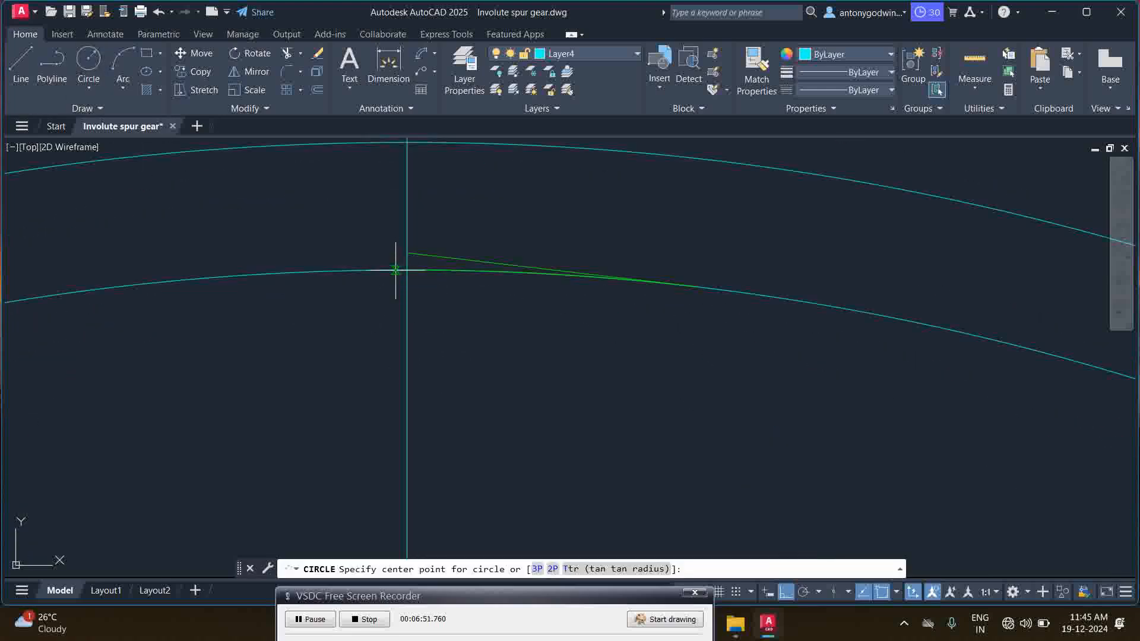
left_click(407, 270)
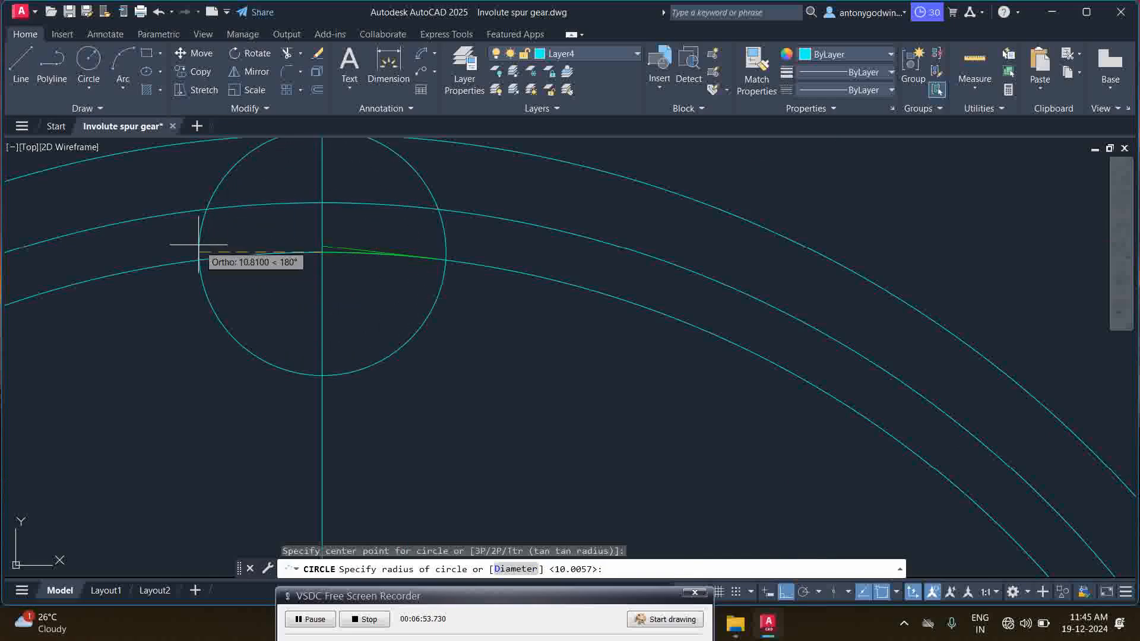
type("r")
key("Return")
type("2")
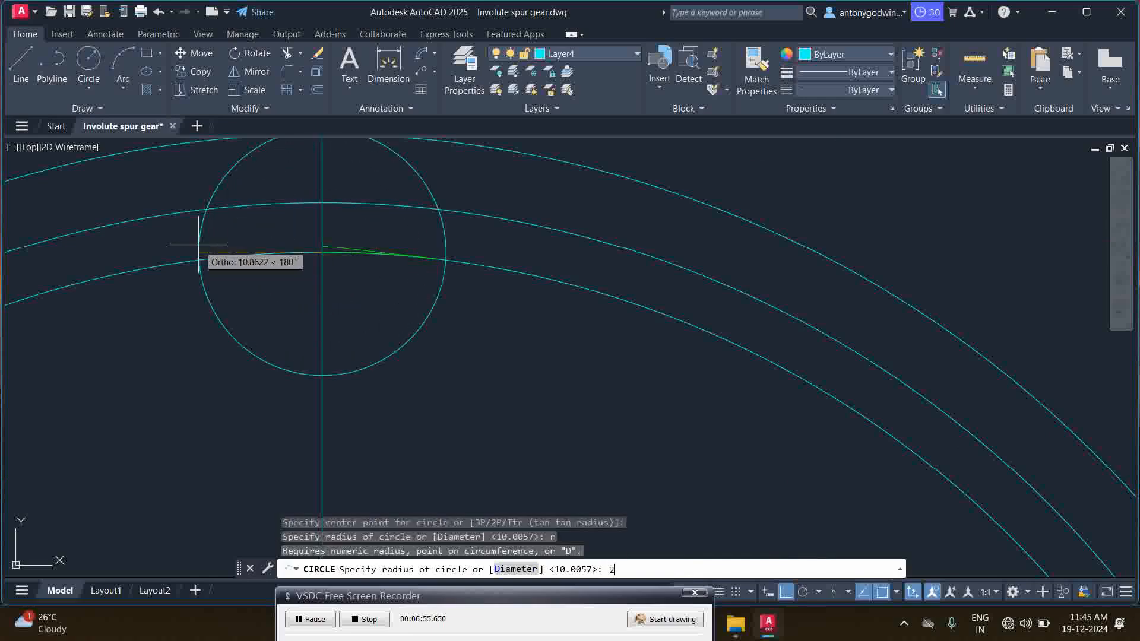
type("0")
key("Return")
- Erase the short green arc lying on the base circle
scroll(330, 261, "up", 4)
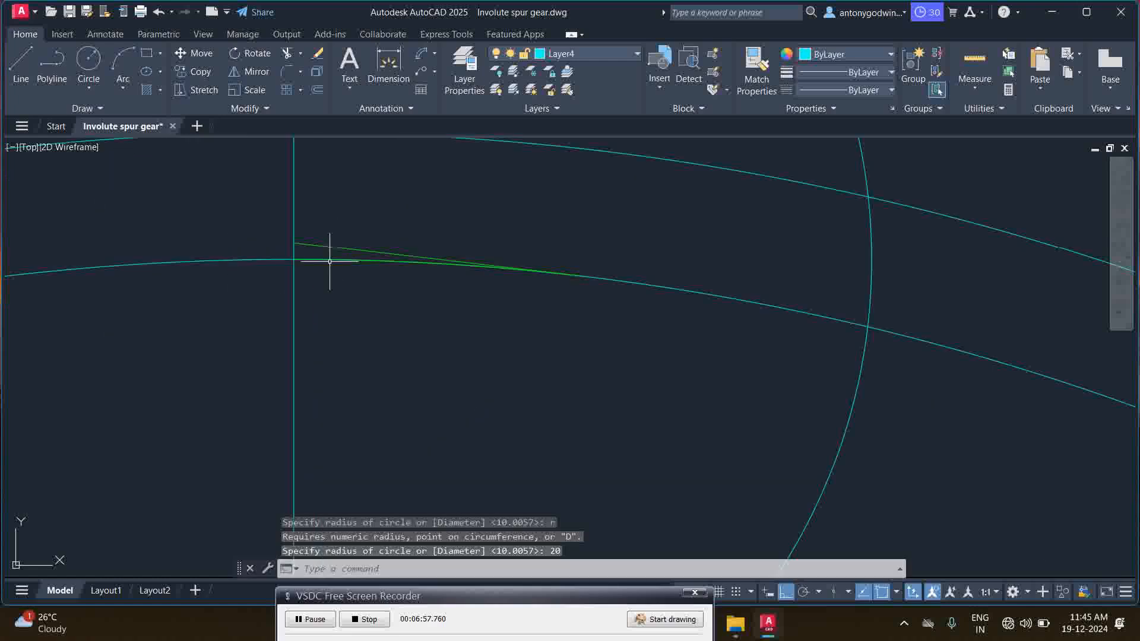
left_click(327, 260)
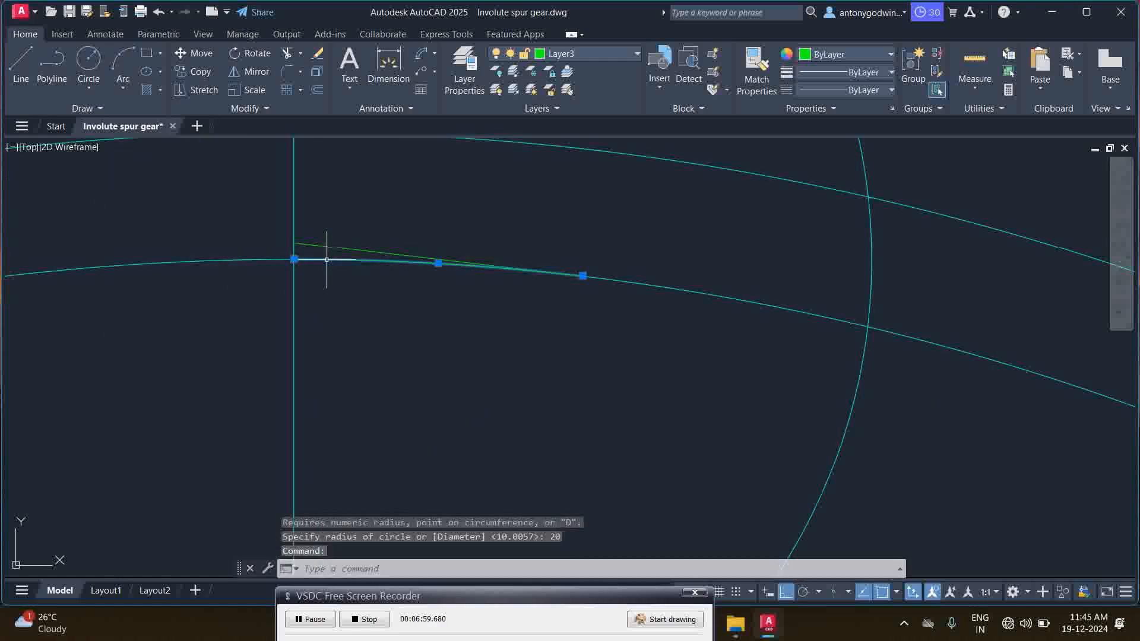
key("Delete")
- Draw a three-point arc along the base circle from the vertical line to its crossing with the radius 20 circle
scroll(444, 326, "down", 2)
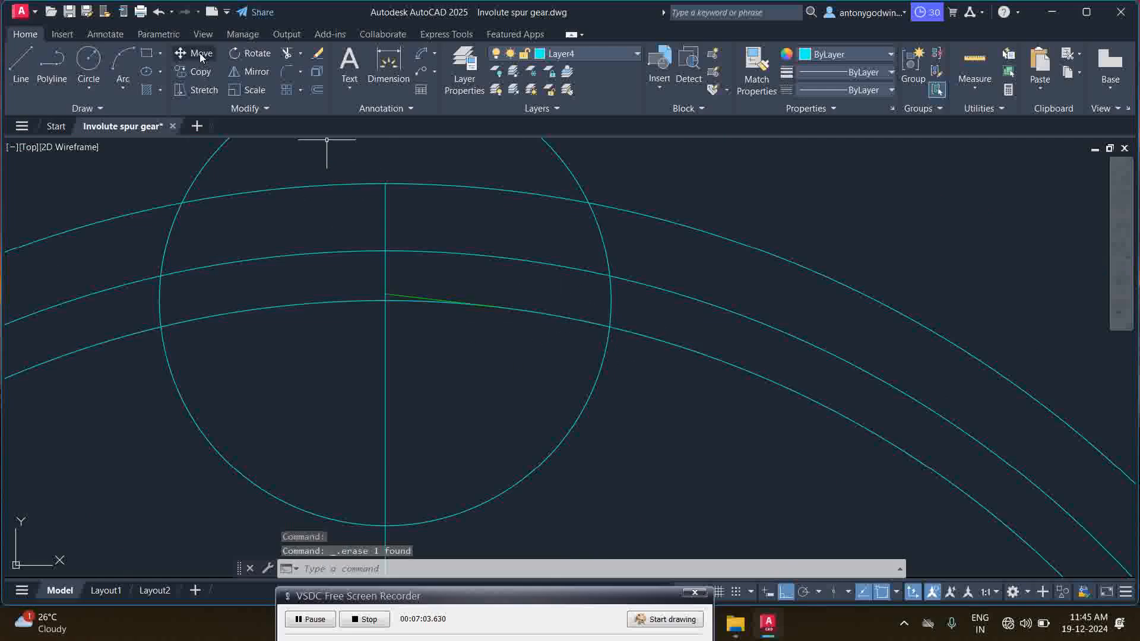
left_click(122, 62)
scroll(387, 301, "up", 4)
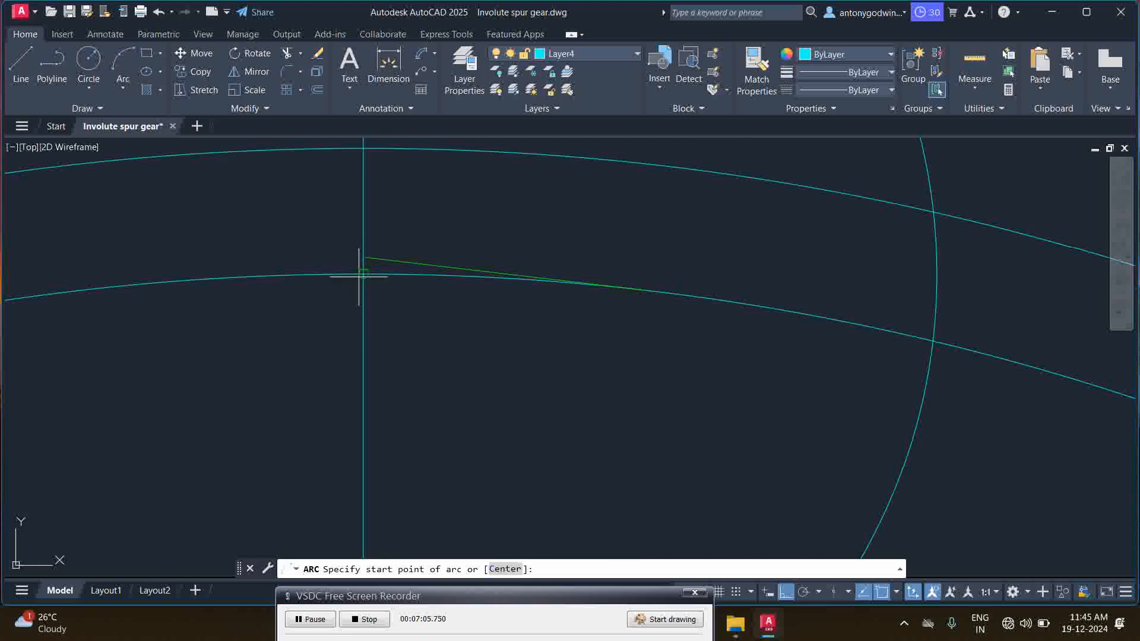
left_click(363, 275)
left_click(700, 299)
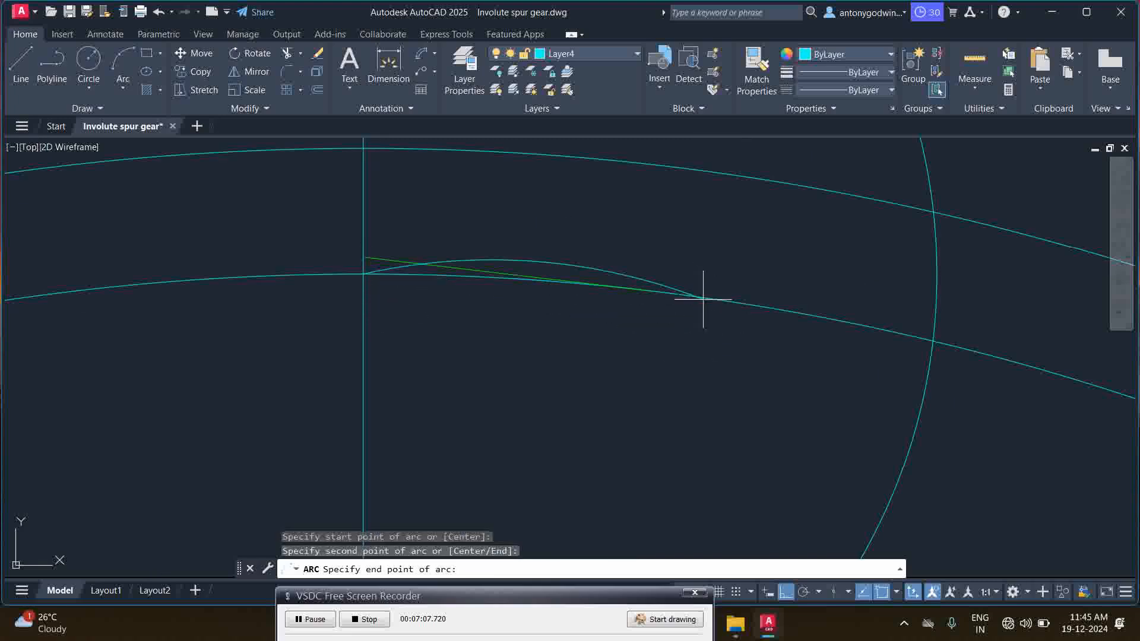
left_click(934, 340)
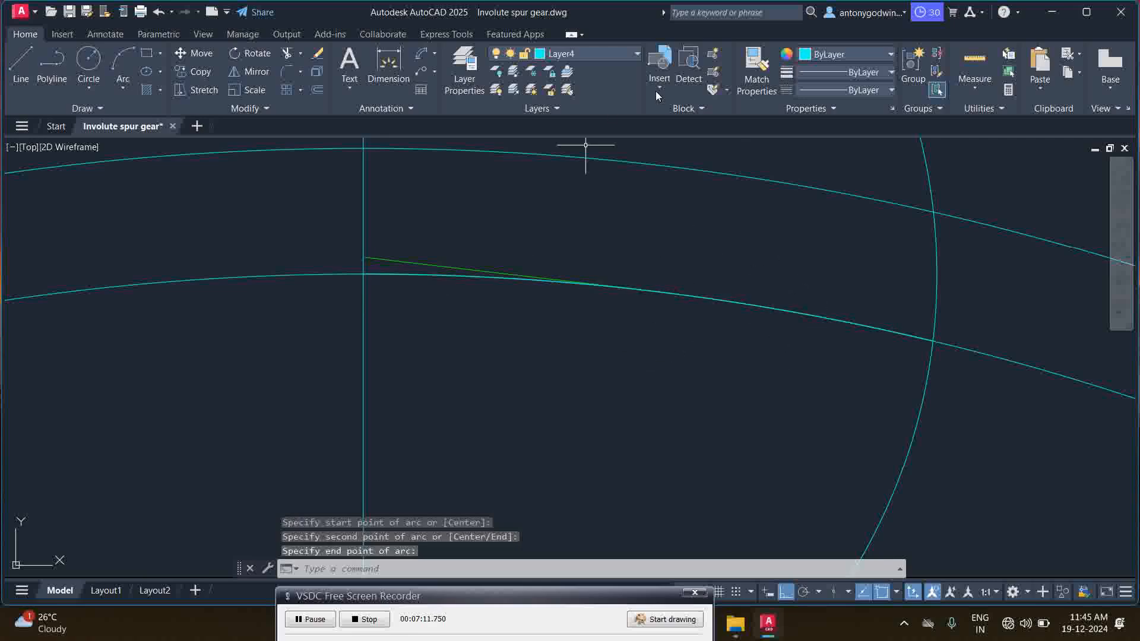
- Match the new base-circle arc's properties to those of the green tangent line
left_click(757, 68)
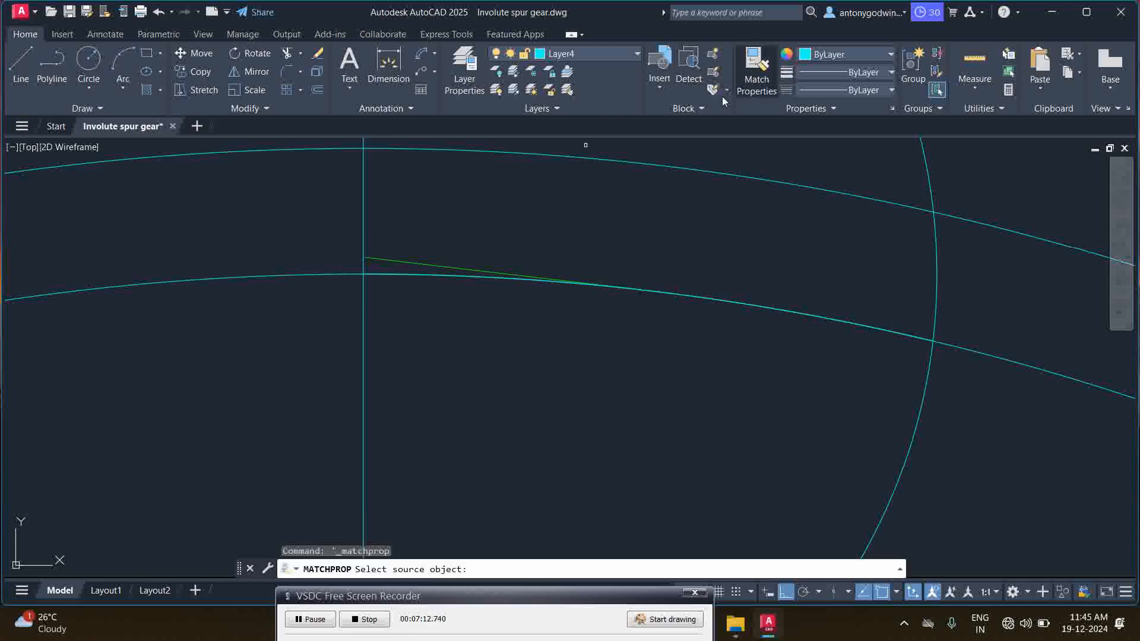
left_click(395, 258)
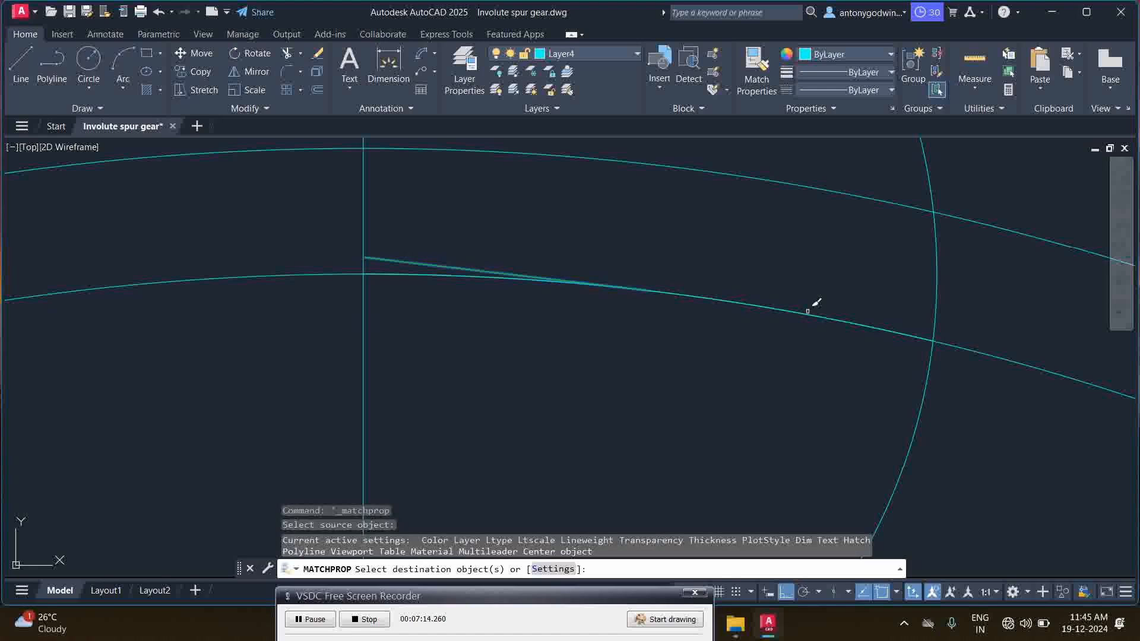
right_click(740, 262)
left_click(766, 276)
scroll(727, 345, "down", 1)
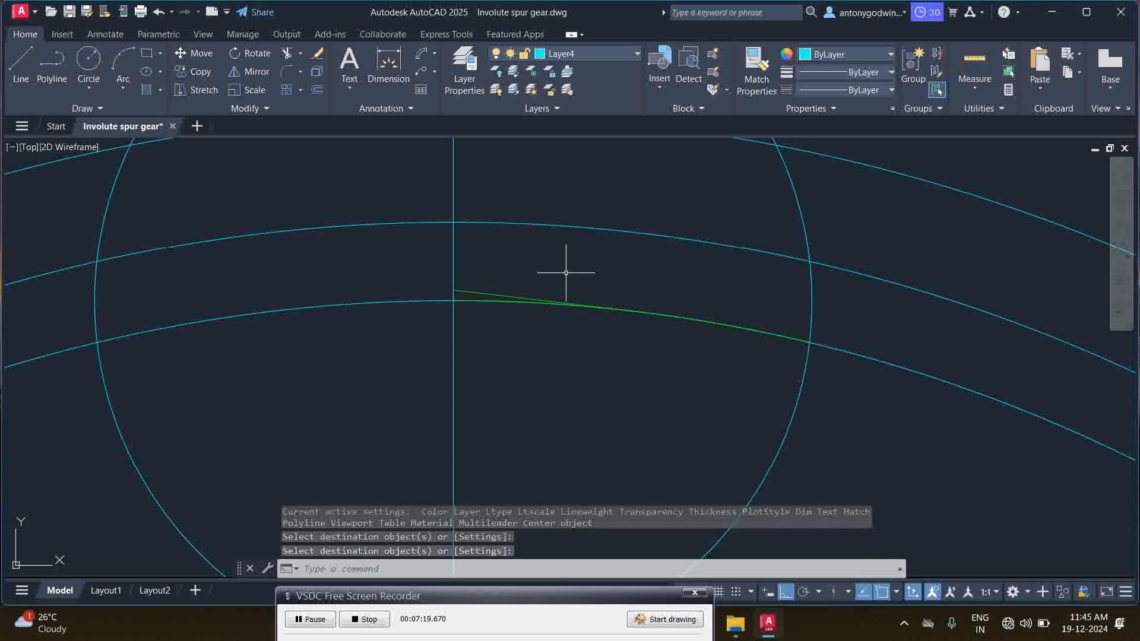
- Draw a radial line from the green arc's outer end to the gear centre
scroll(496, 312, "down", 2)
type("l")
key("Return")
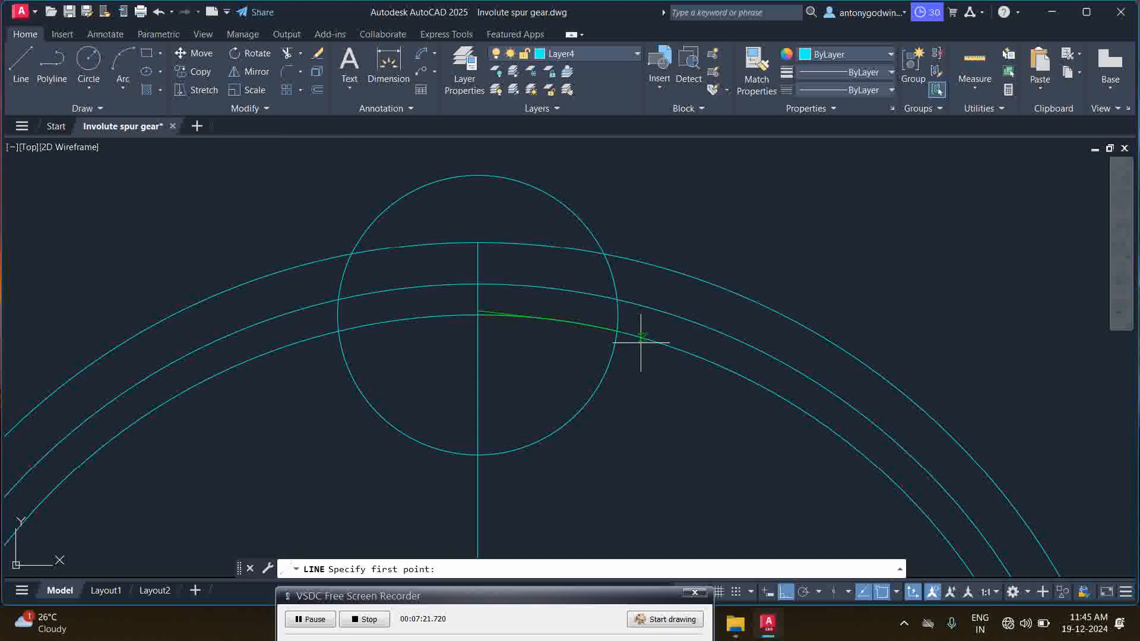
left_click(617, 331)
scroll(638, 286, "down", 3)
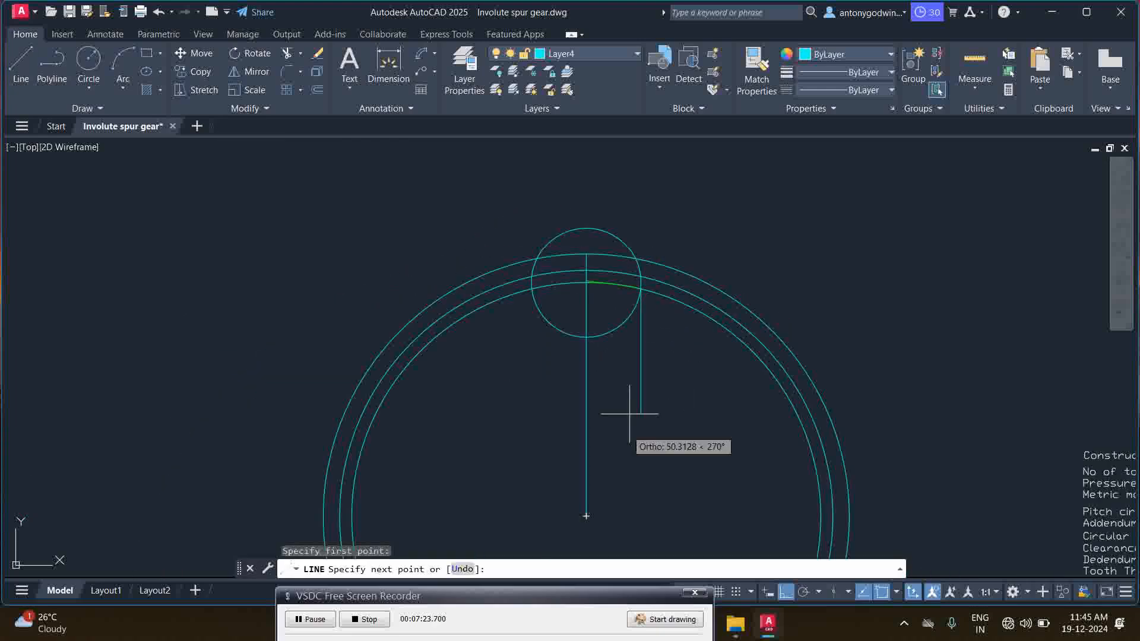
right_click(653, 418)
left_click(669, 427)
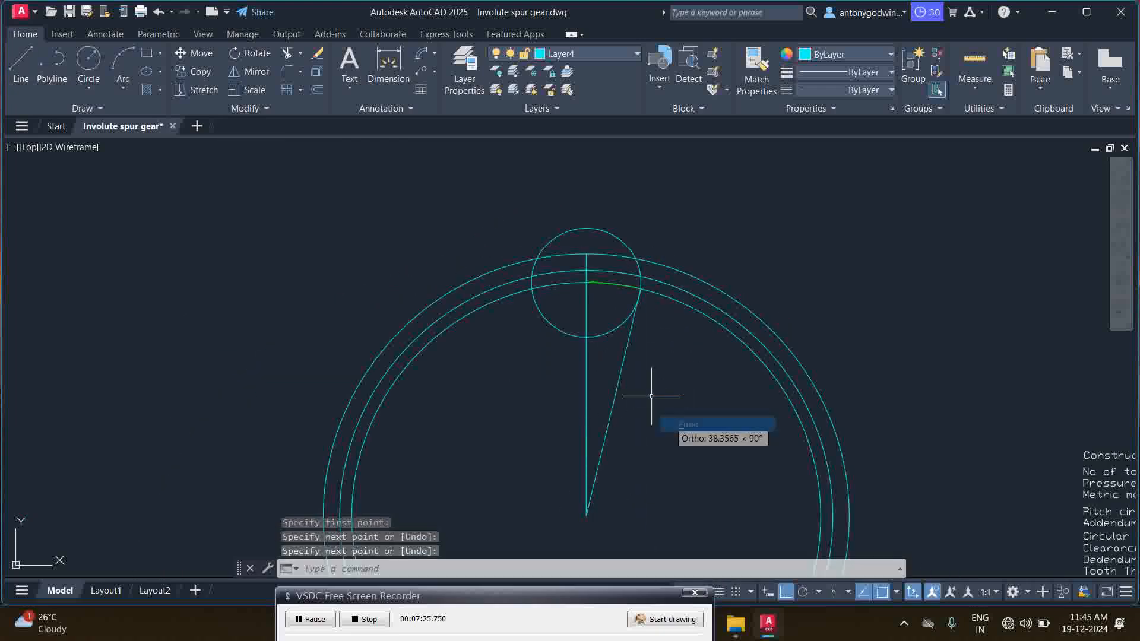
- Add an arc length dimension to the green base-circle arc, placed above it
scroll(635, 323, "up", 2)
scroll(593, 253, "up", 2)
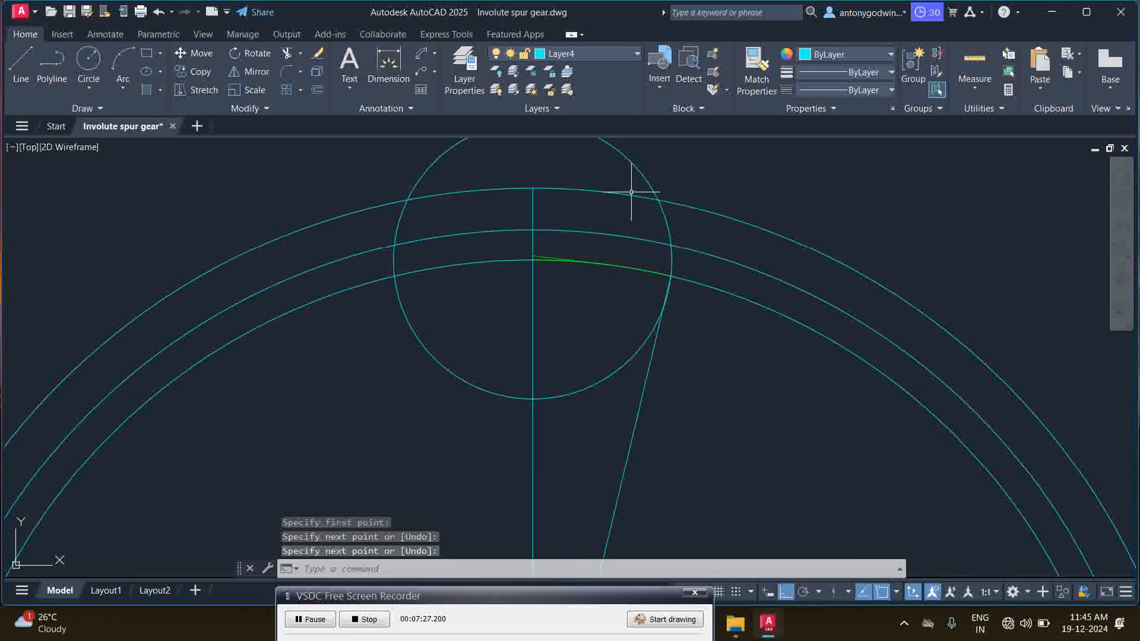
left_click(420, 58)
scroll(543, 249, "up", 5)
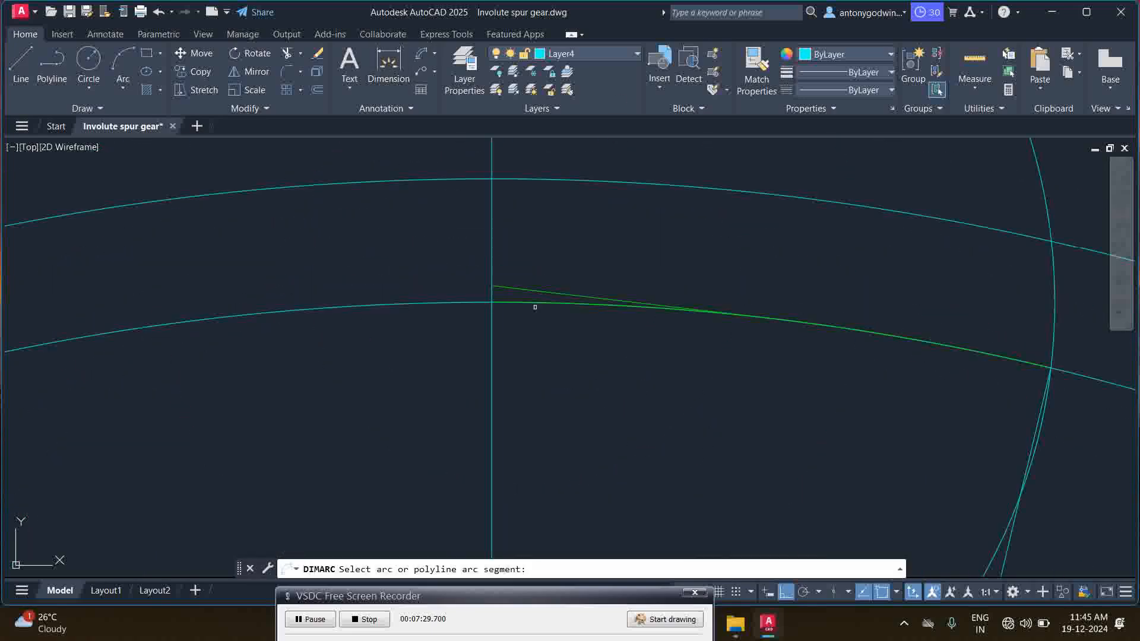
left_click(535, 307)
scroll(541, 304, "down", 3)
left_click(678, 240)
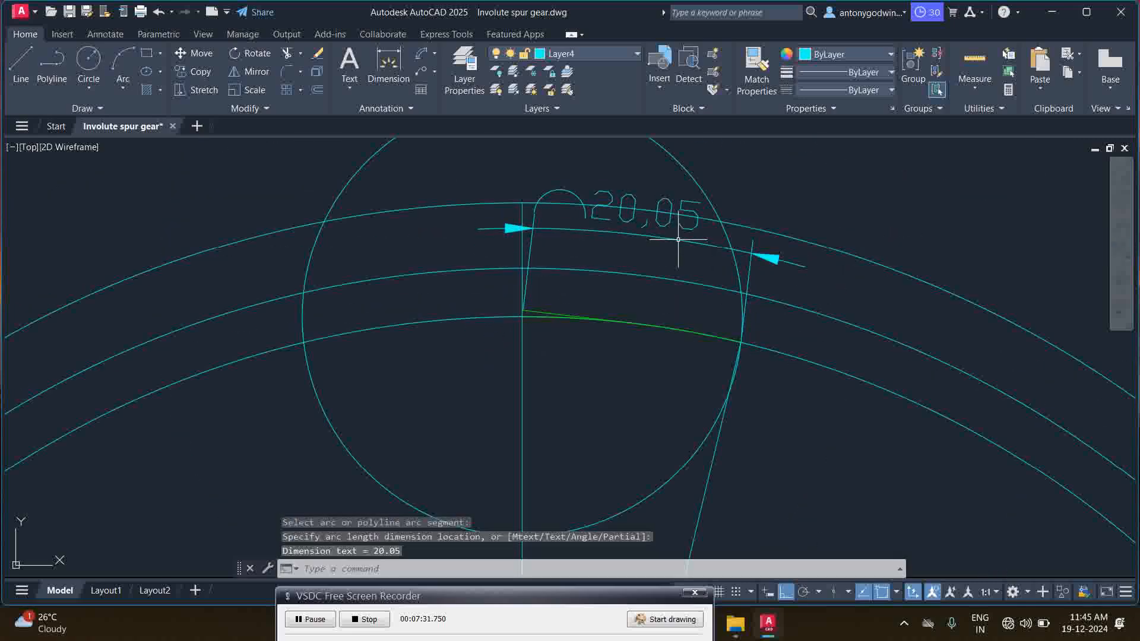
- Set the arc length dimension's precision to six decimal places
left_click(679, 239)
right_click(696, 182)
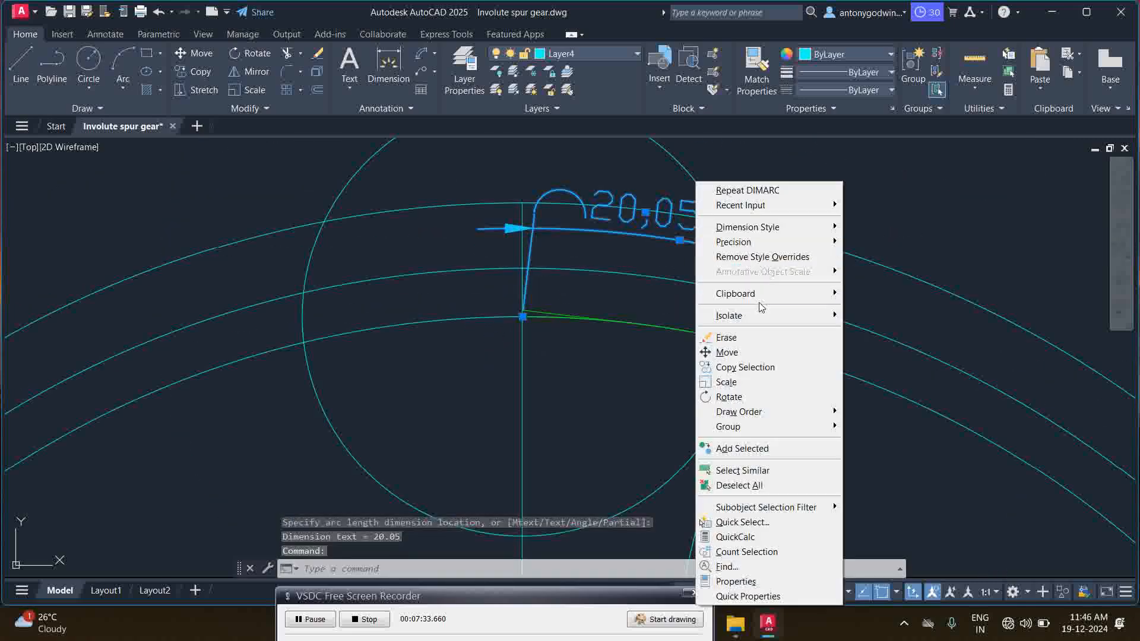
mouse_move(757, 243)
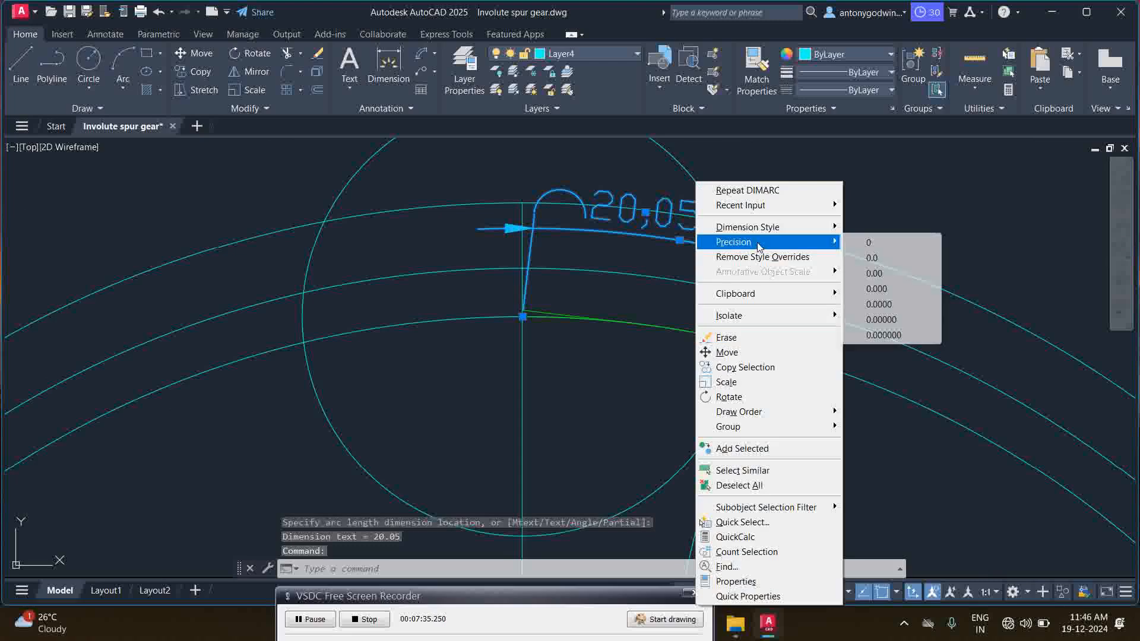
left_click(903, 334)
scroll(815, 233, "down", 2)
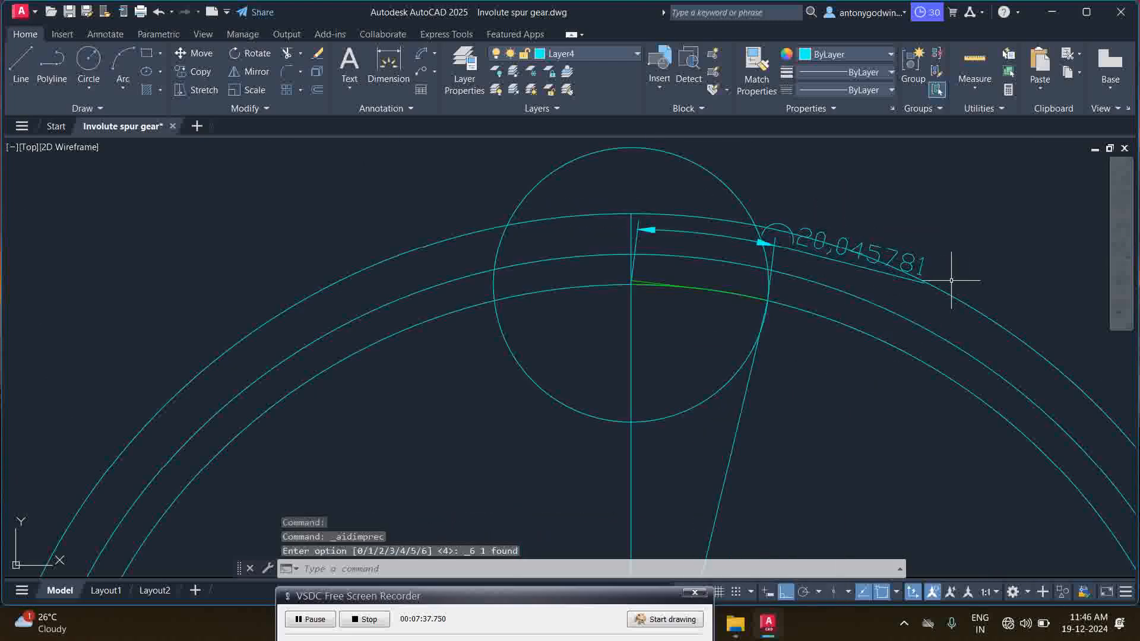
- Draw a line perpendicular to the slanted radial line, starting near its middle and extending past the vertical line
scroll(630, 209, "down", 3)
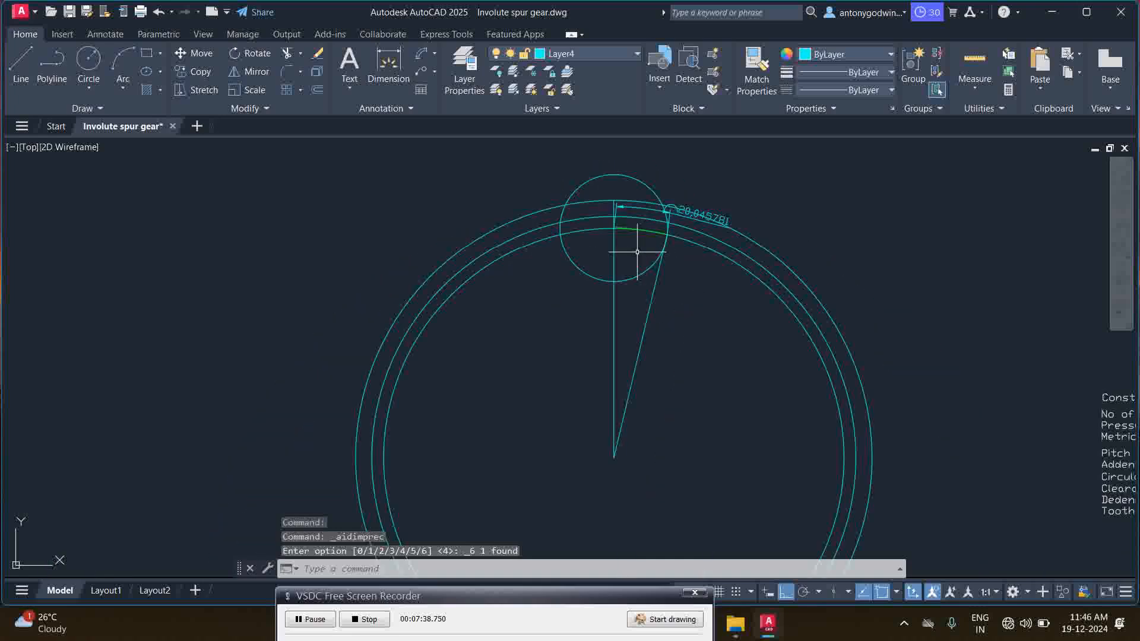
left_click(24, 59)
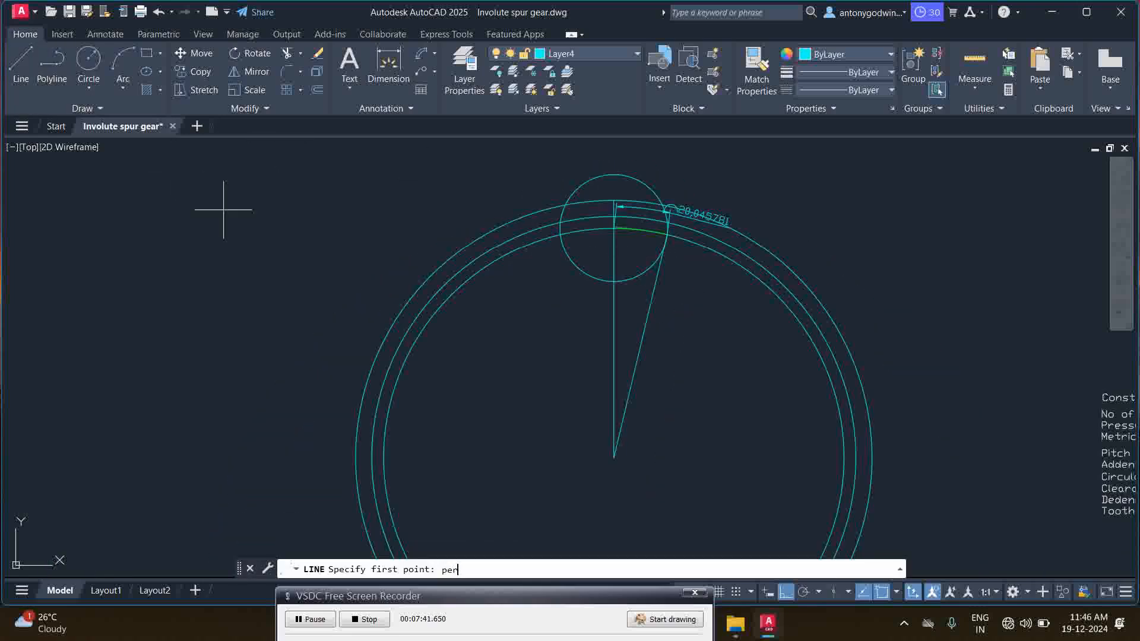
key("Return")
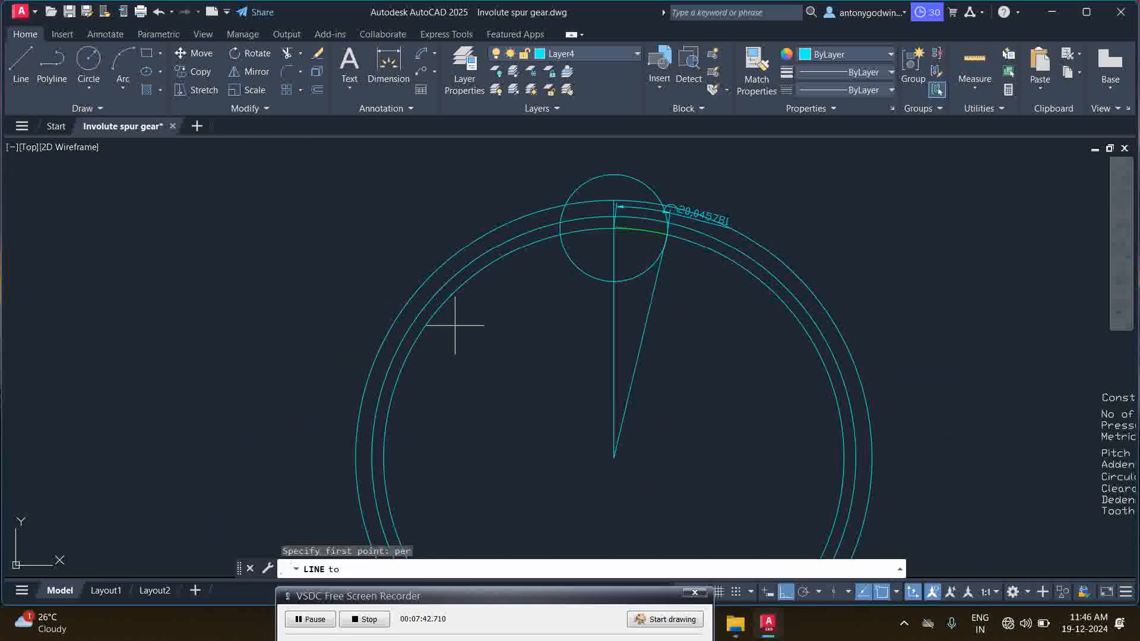
left_click(647, 332)
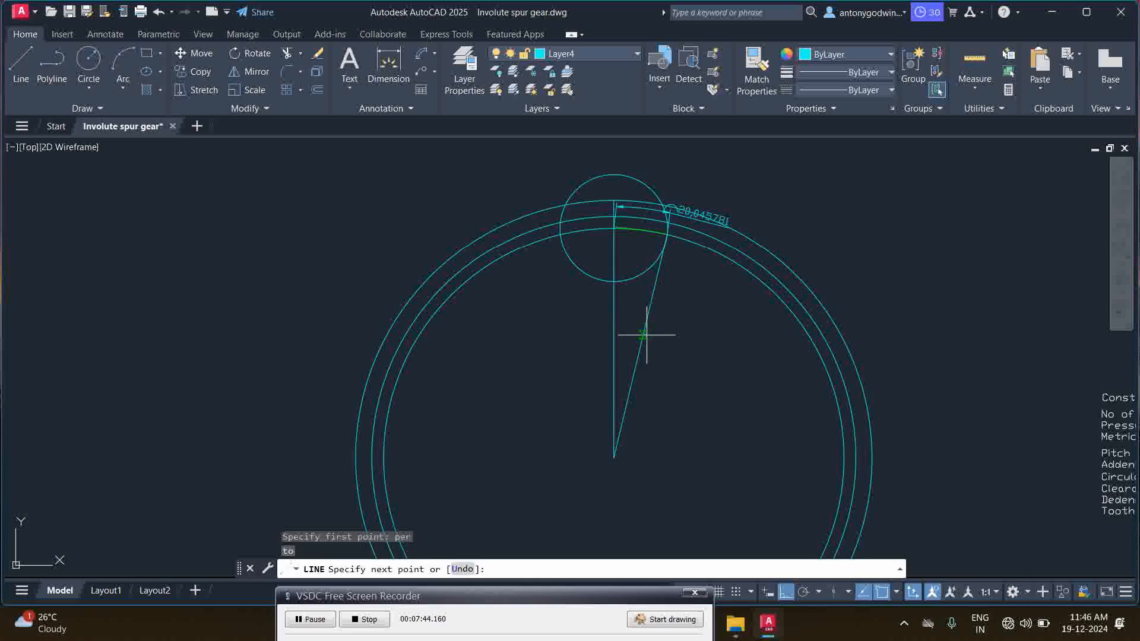
right_click(530, 293)
left_click(552, 302)
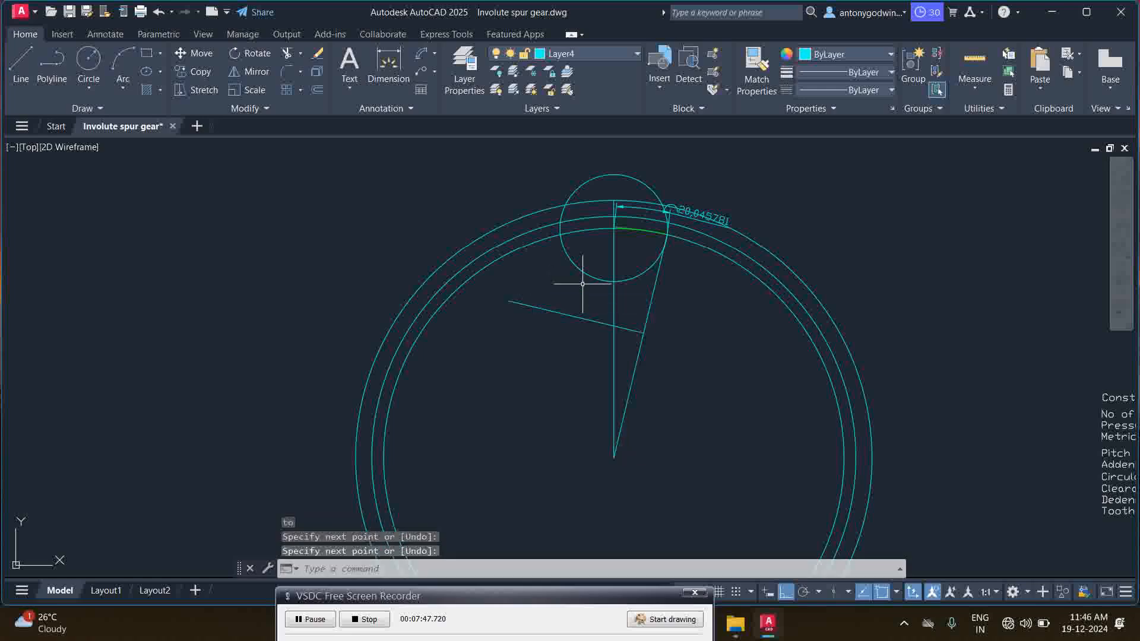
- Draw a circle of radius 20.045781 centred where the perpendicular line meets the slanted radial line
left_click(88, 60)
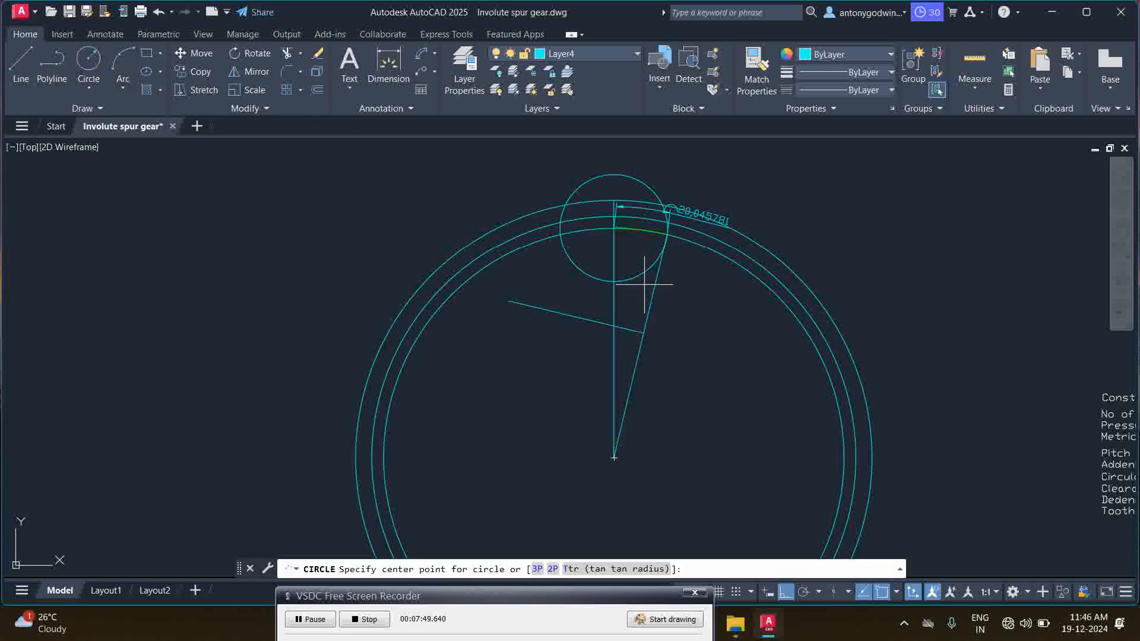
scroll(647, 285, "up", 4)
left_click(637, 408)
scroll(522, 374, "down", 4)
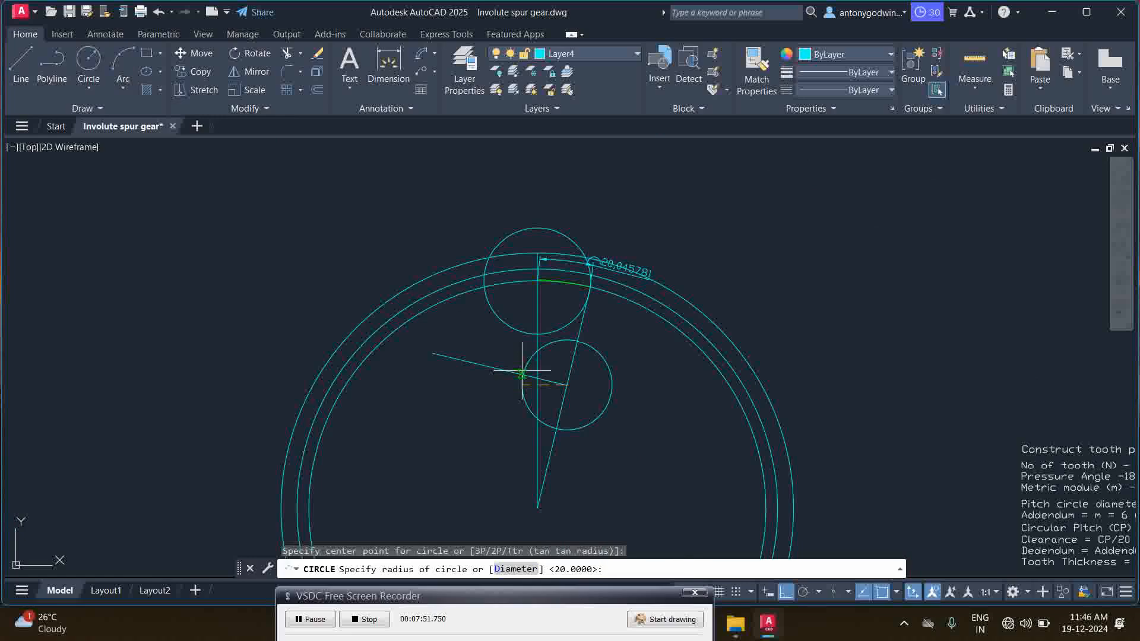
type("r")
key("Return")
type("20.04578")
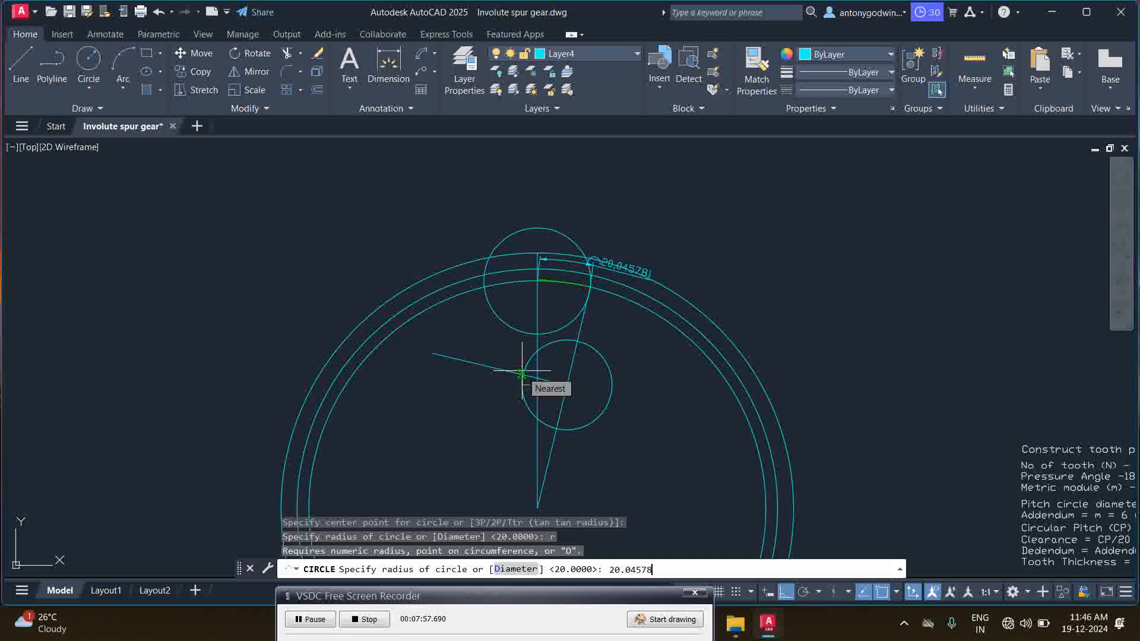
type("1")
key("Return")
scroll(537, 335, "up", 2)
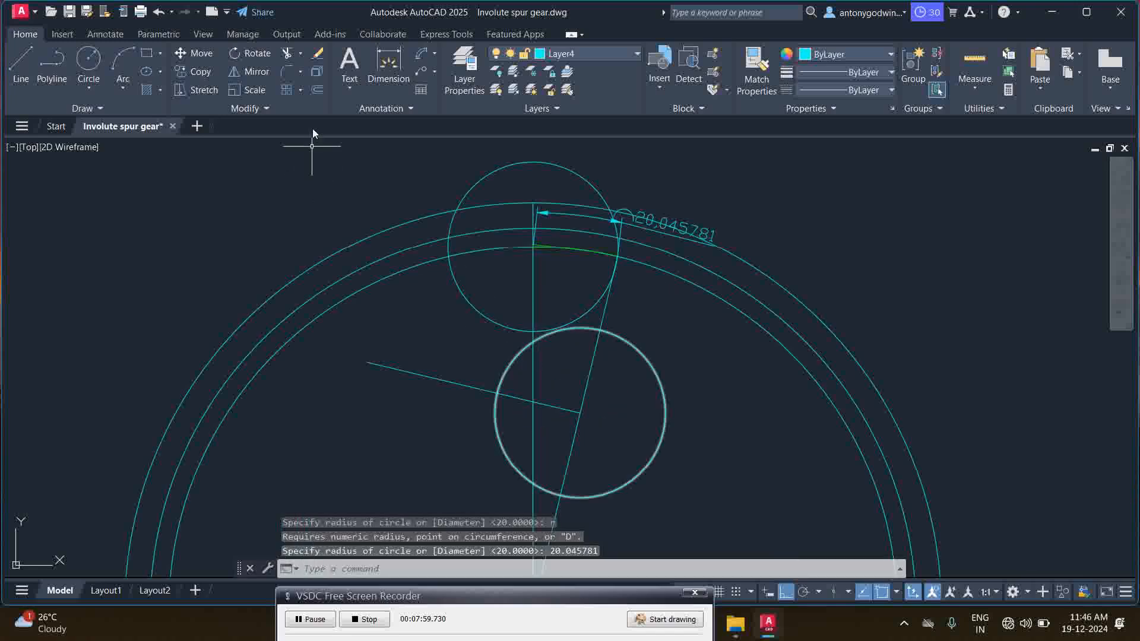
- Trim the perpendicular line's portion outside the radius 20.045781 circle and erase that circle
left_click(292, 55)
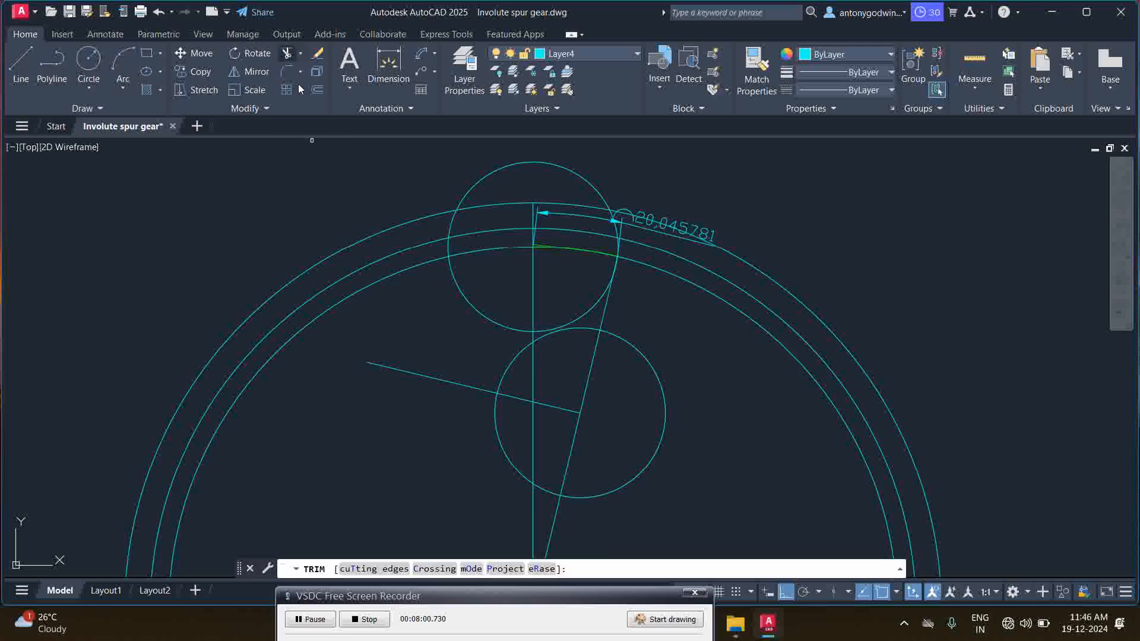
left_click(403, 370)
right_click(416, 352)
left_click(440, 356)
left_click(693, 455)
left_click(648, 422)
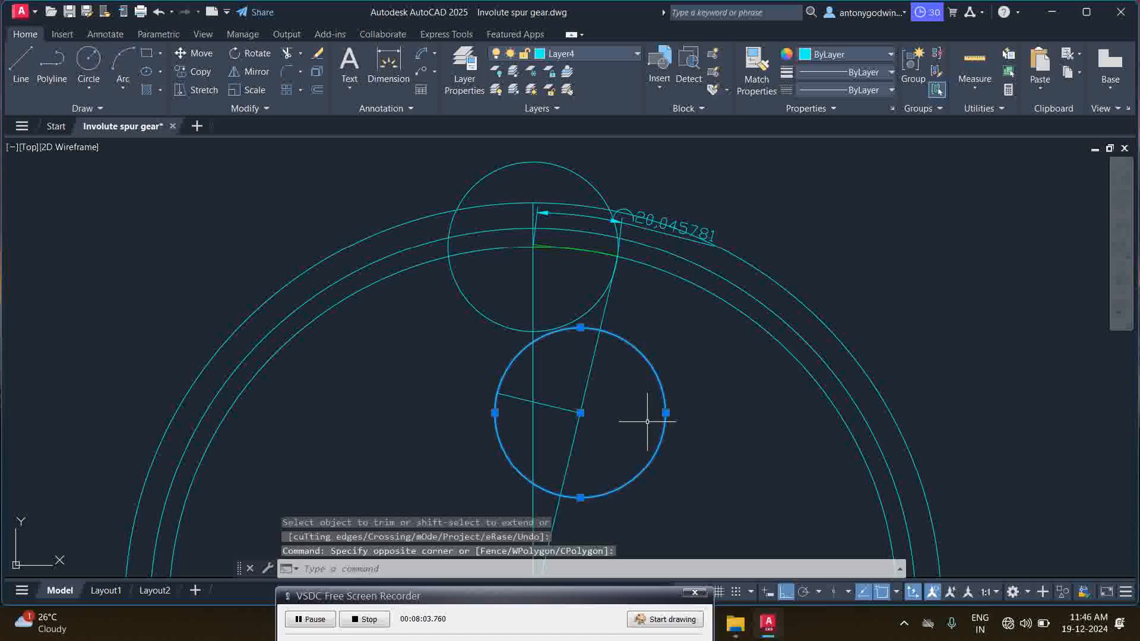
key("Delete")
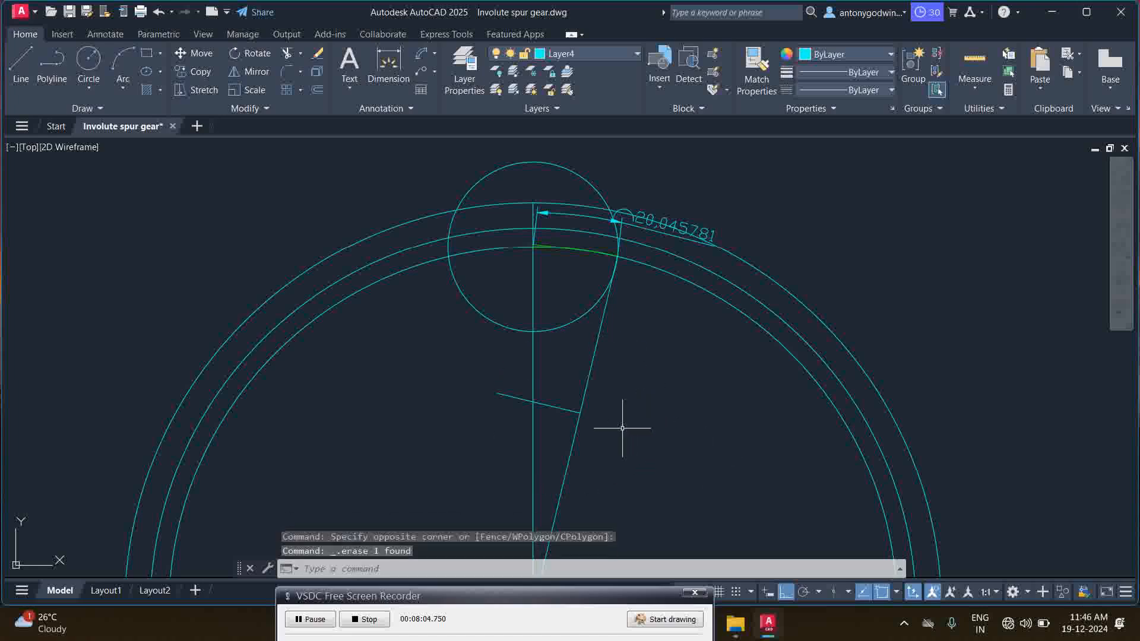
- Move the trimmed perpendicular line by its end on the radial line to where that radial line meets the base circle
left_click(563, 409)
right_click(568, 386)
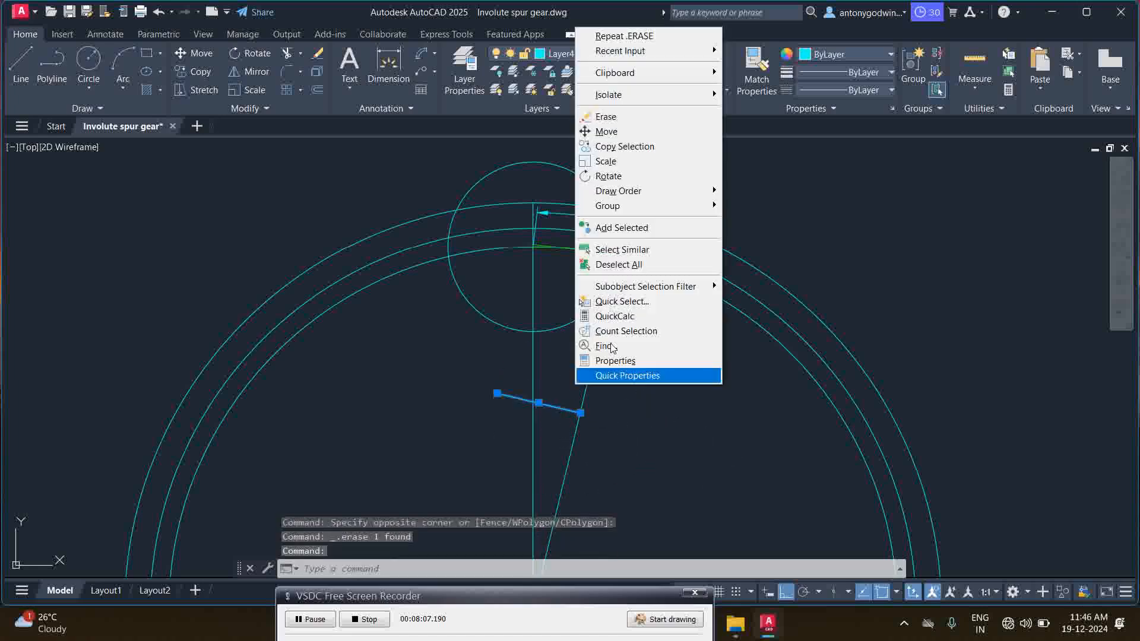
left_click(594, 130)
left_click(579, 412)
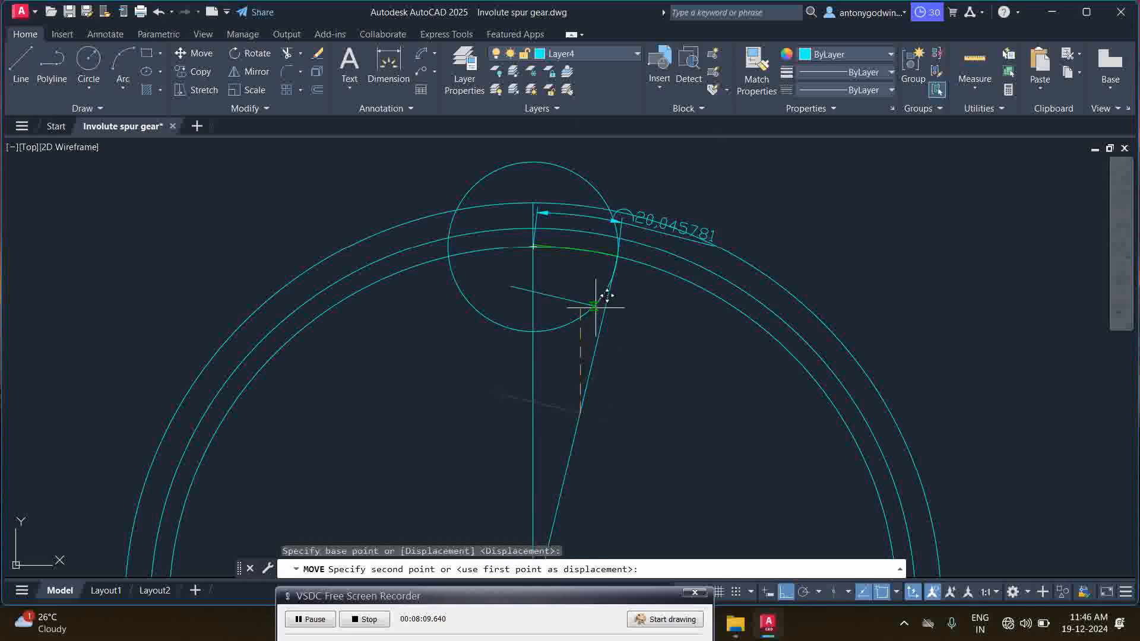
scroll(611, 252, "up", 5)
left_click(634, 264)
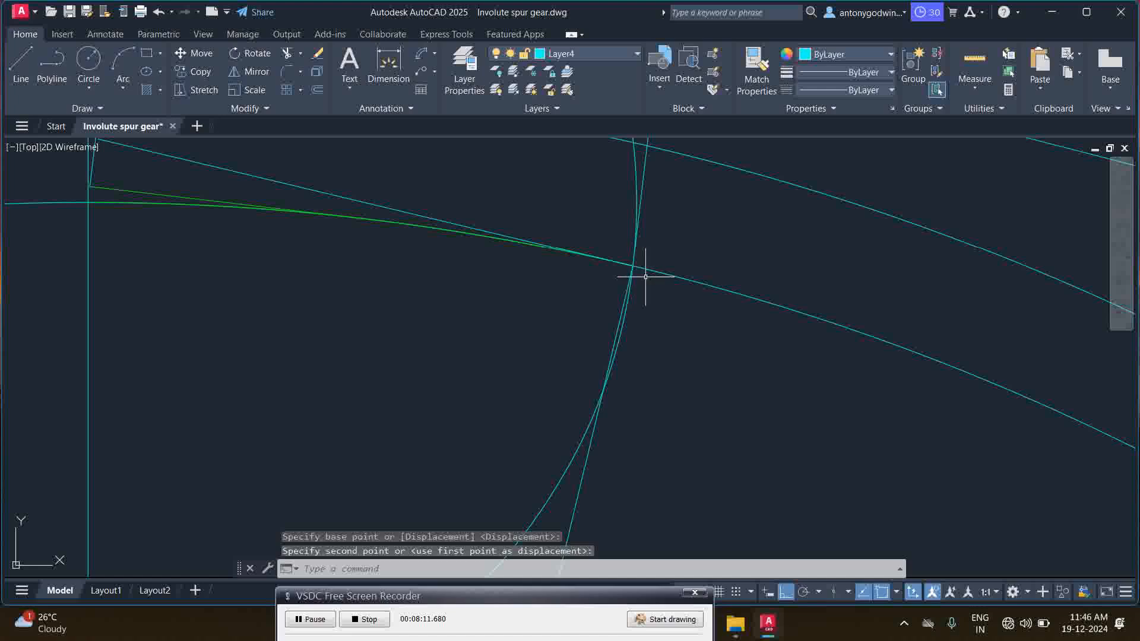
- Erase the construction objects: the radius 20 circle, the slanted radial line and the arc length dimension
scroll(653, 297, "down", 5)
left_click(580, 471)
left_click(548, 428)
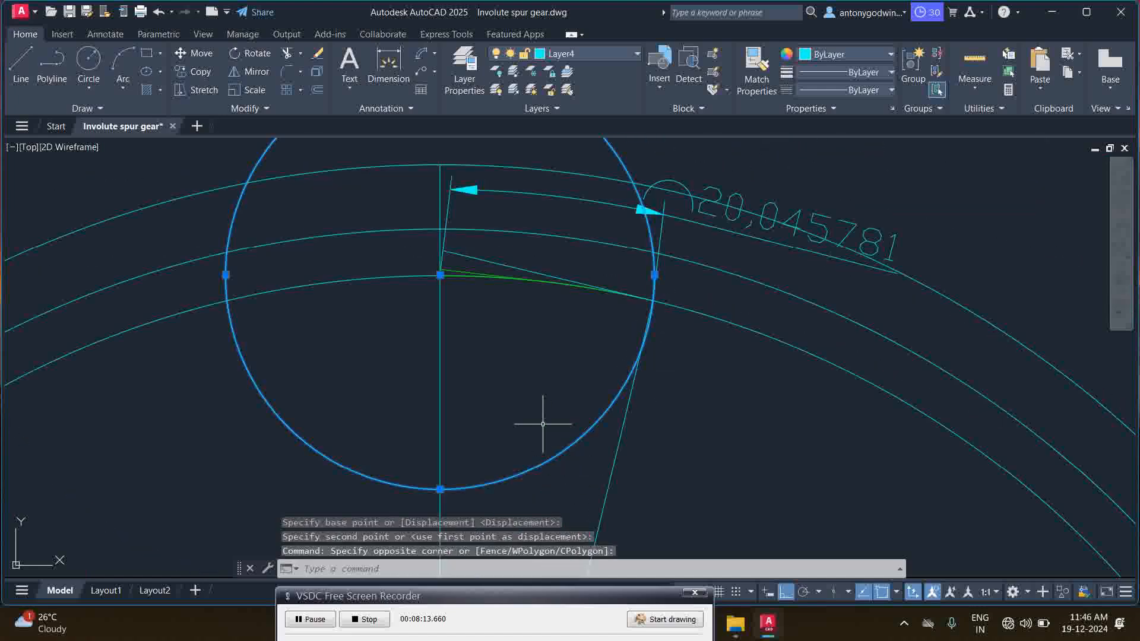
left_click(631, 478)
left_click(597, 445)
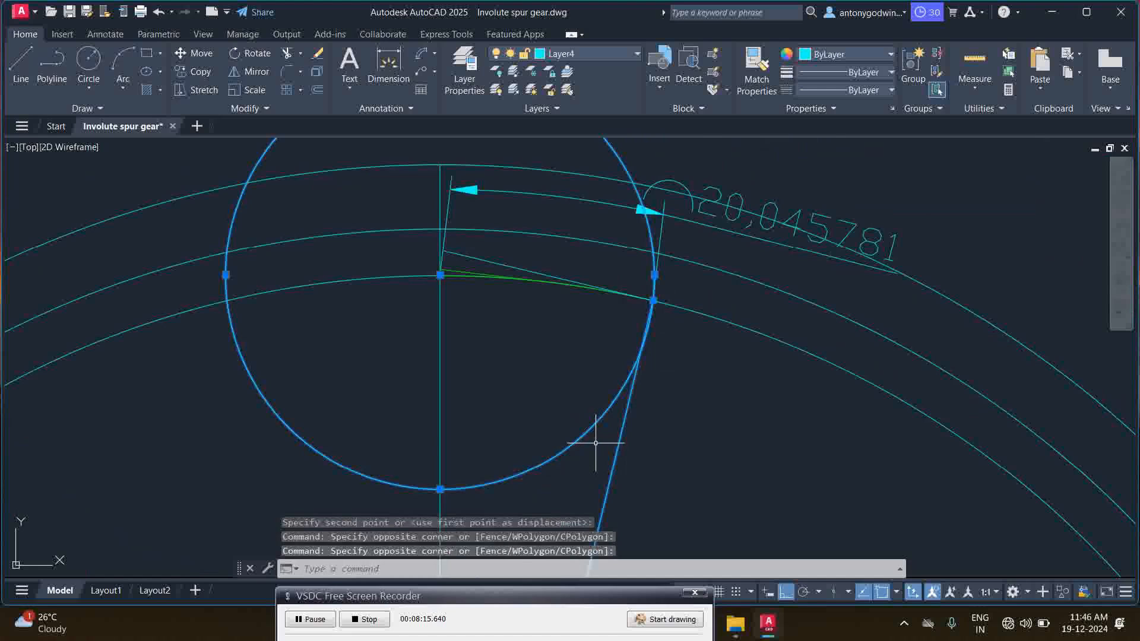
key("Delete")
left_click(724, 227)
key("Delete")
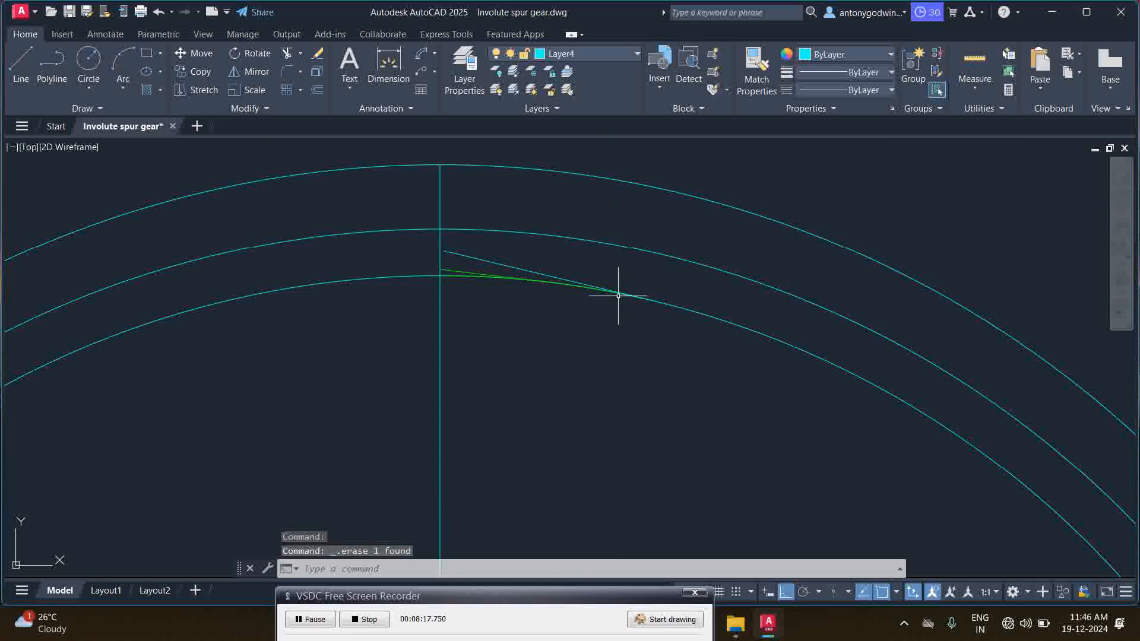
- Match the properties of the shorter green tangent line onto the longer cyan tangent line
left_click(757, 70)
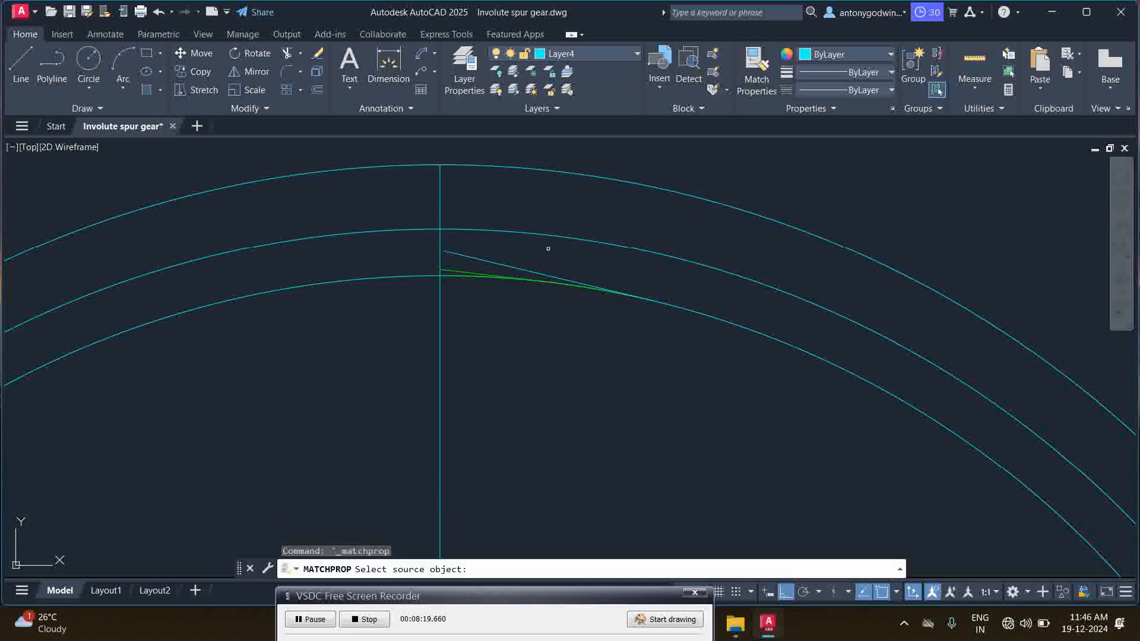
left_click(454, 272)
left_click(494, 263)
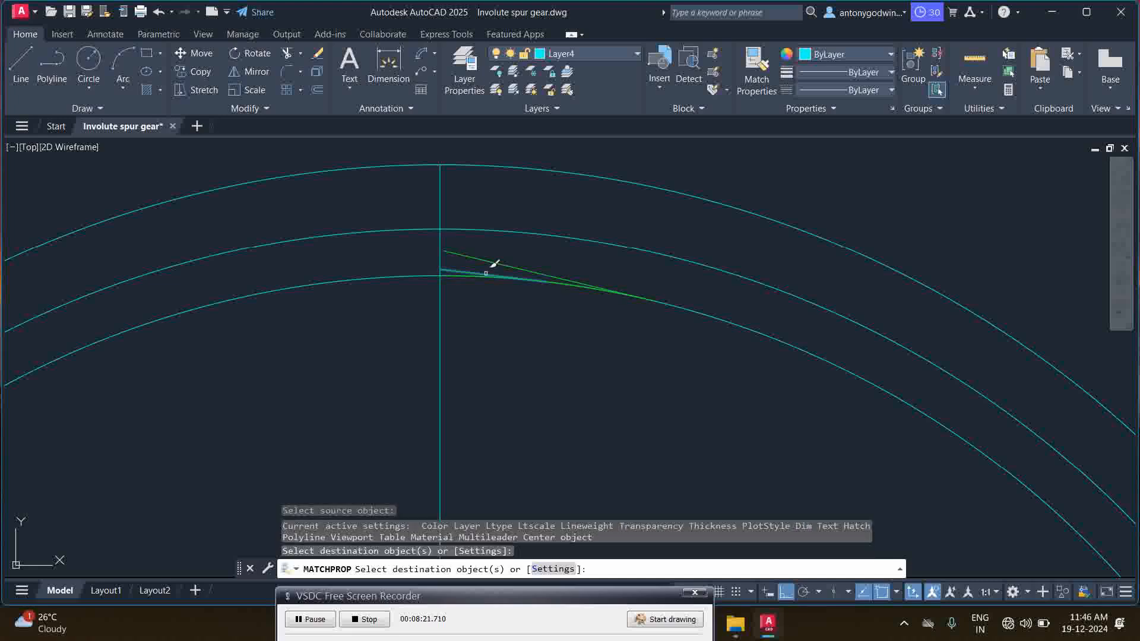
right_click(499, 304)
left_click(518, 316)
- Draw a circle of radius 30 centred where the vertical centre line meets the base circle
scroll(423, 262, "down", 2)
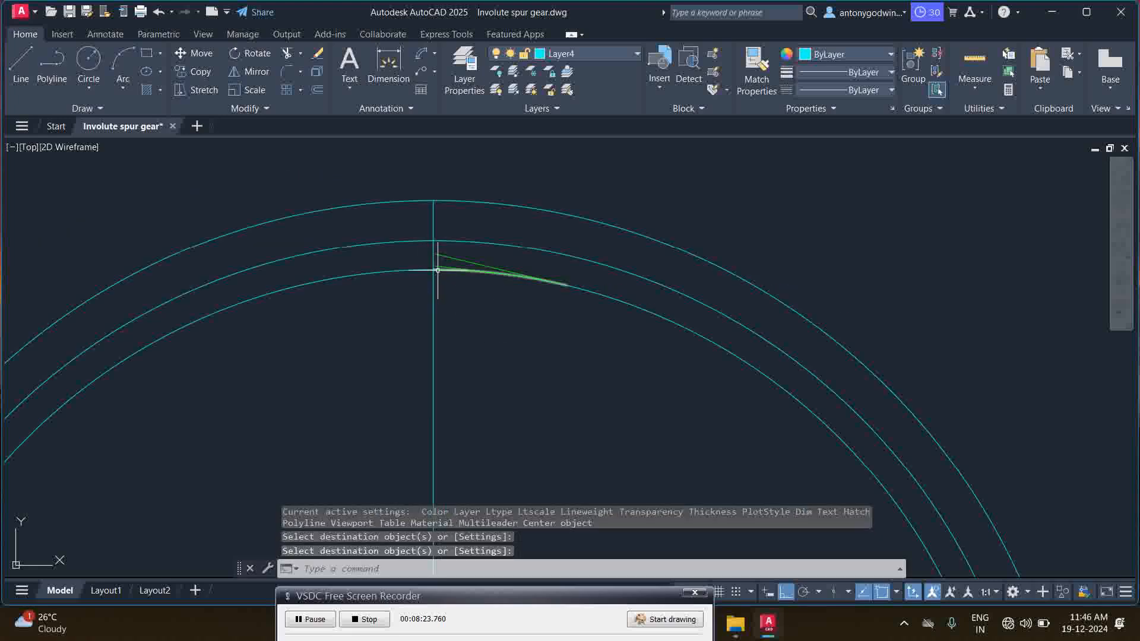
left_click(92, 59)
scroll(408, 269, "up", 5)
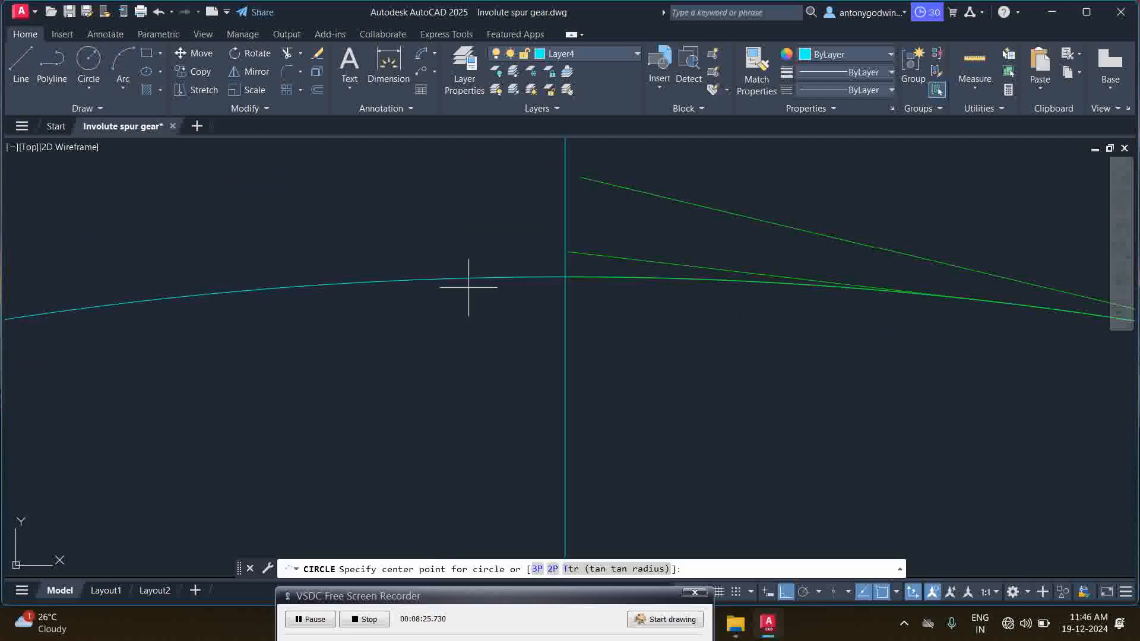
left_click(556, 281)
scroll(451, 285, "down", 3)
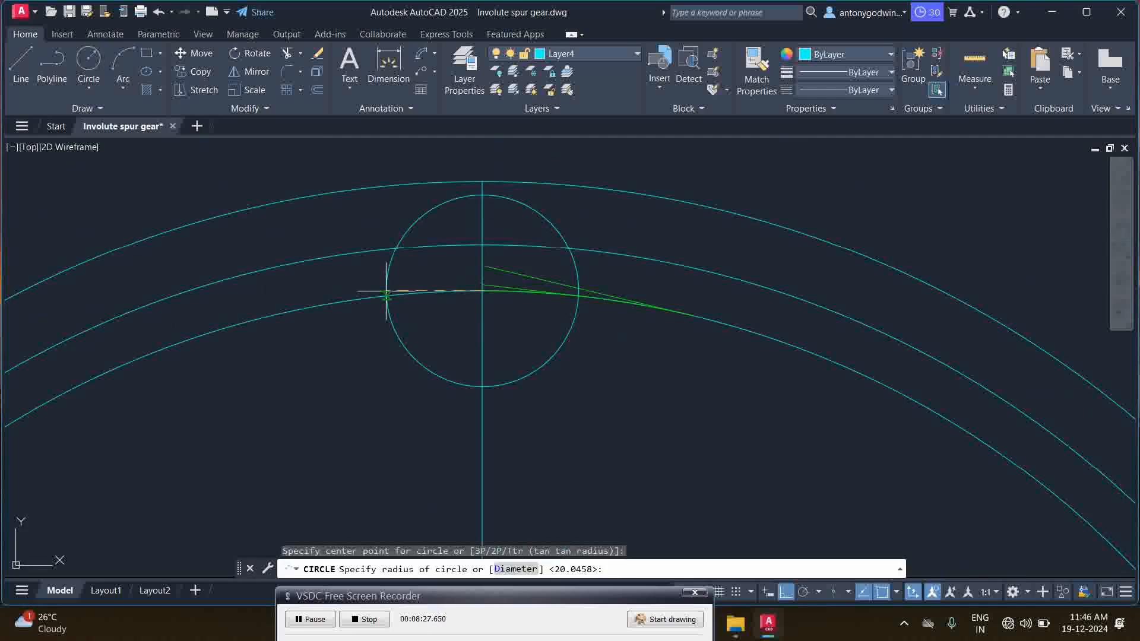
type("r")
key("Return")
type("30")
key("Return")
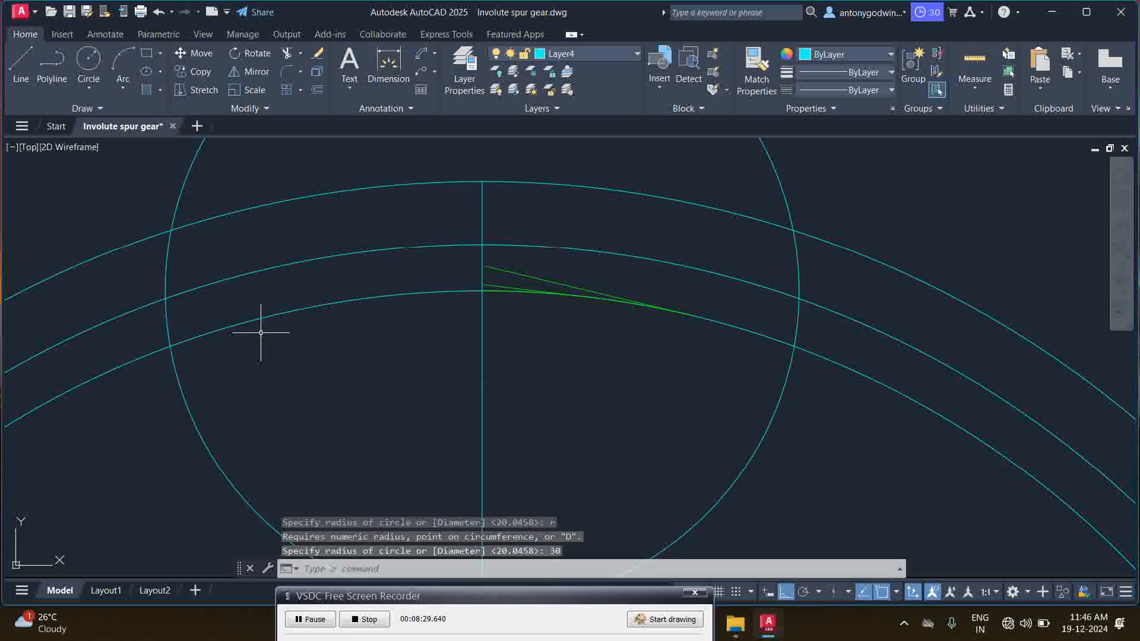
- Draw a line from the right-hand intersection of the radius 30 circle and the base circle to the gear centre
scroll(363, 336, "down", 2)
scroll(481, 248, "down", 2)
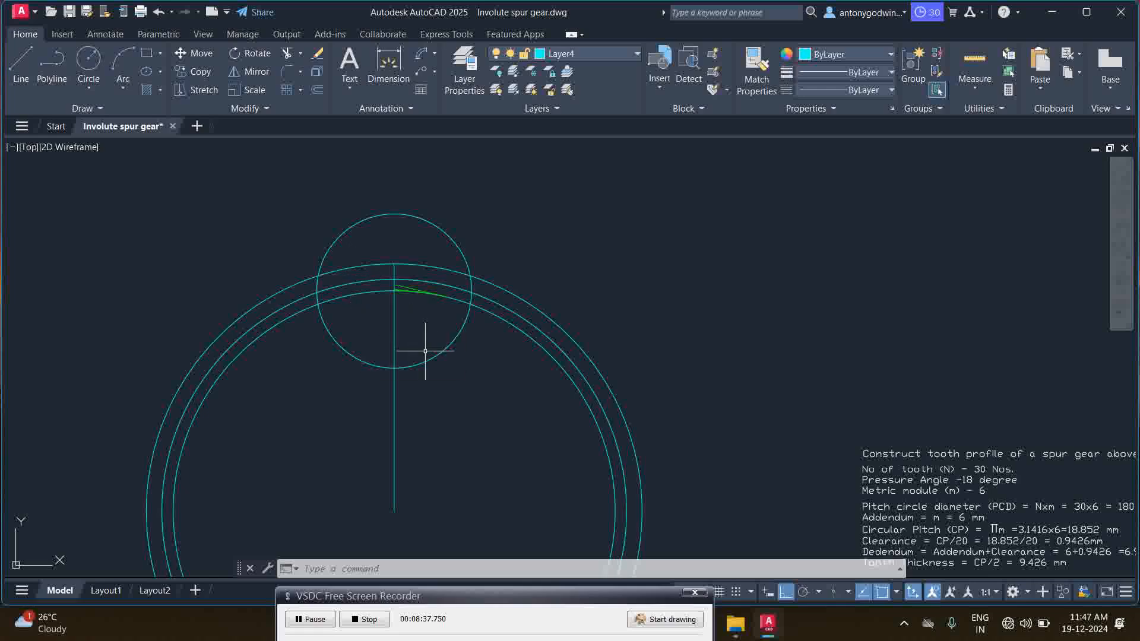
left_click(30, 84)
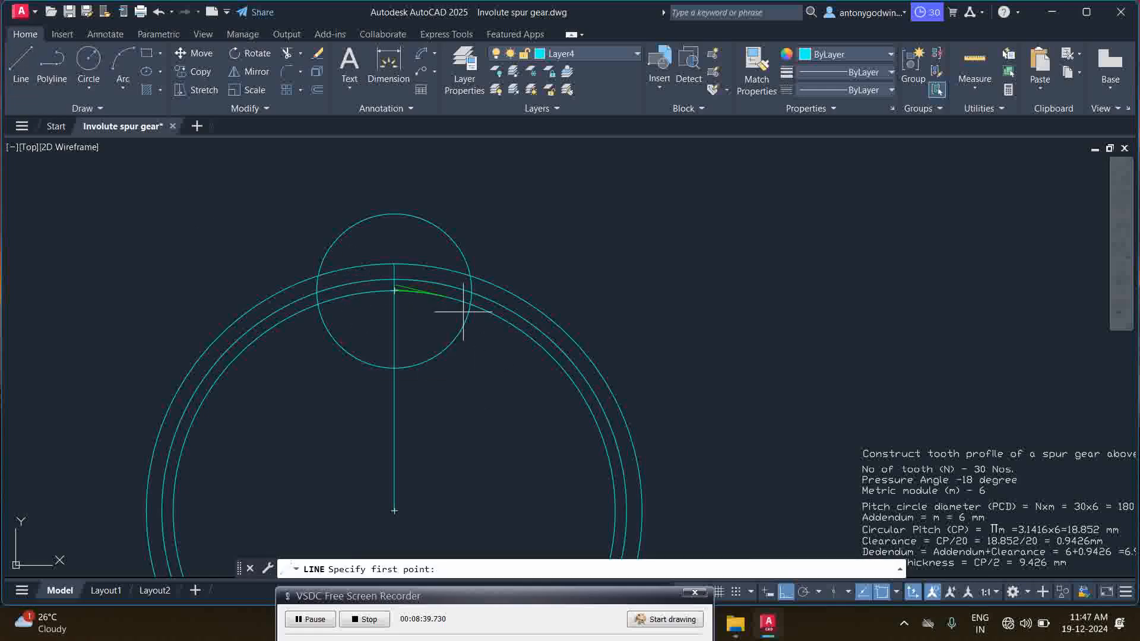
scroll(464, 296, "up", 2)
left_click(476, 289)
scroll(496, 266, "down", 4)
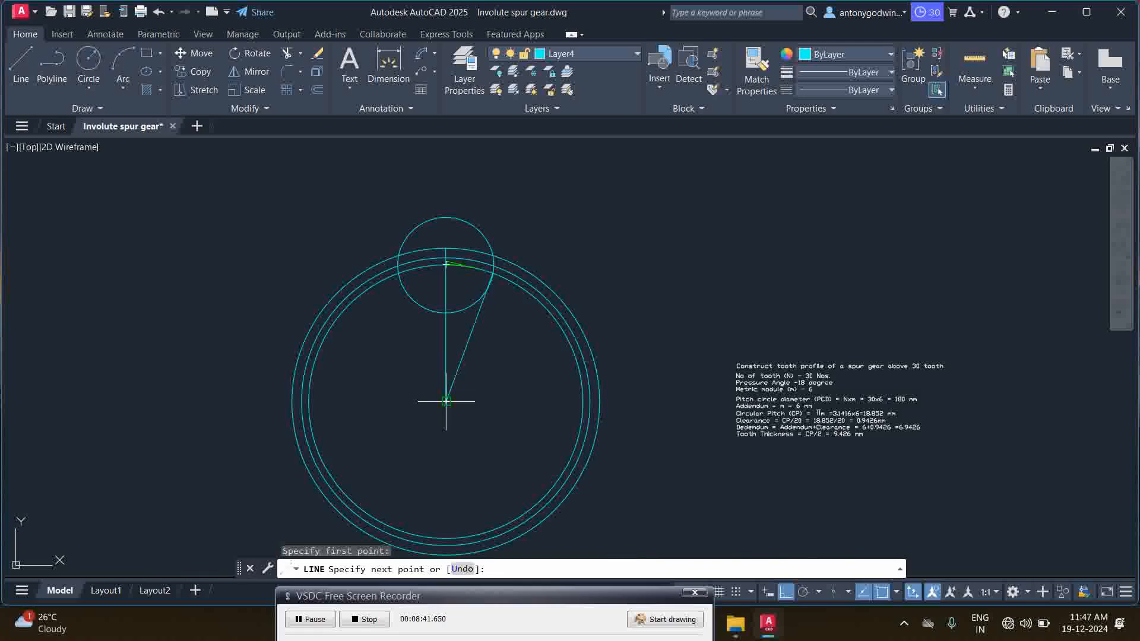
left_click(446, 402)
right_click(495, 365)
left_click(525, 375)
- Draw a three-point arc along the base circle from the vertical centre line to the radius 30 circle's right-hand intersection
scroll(487, 289, "up", 2)
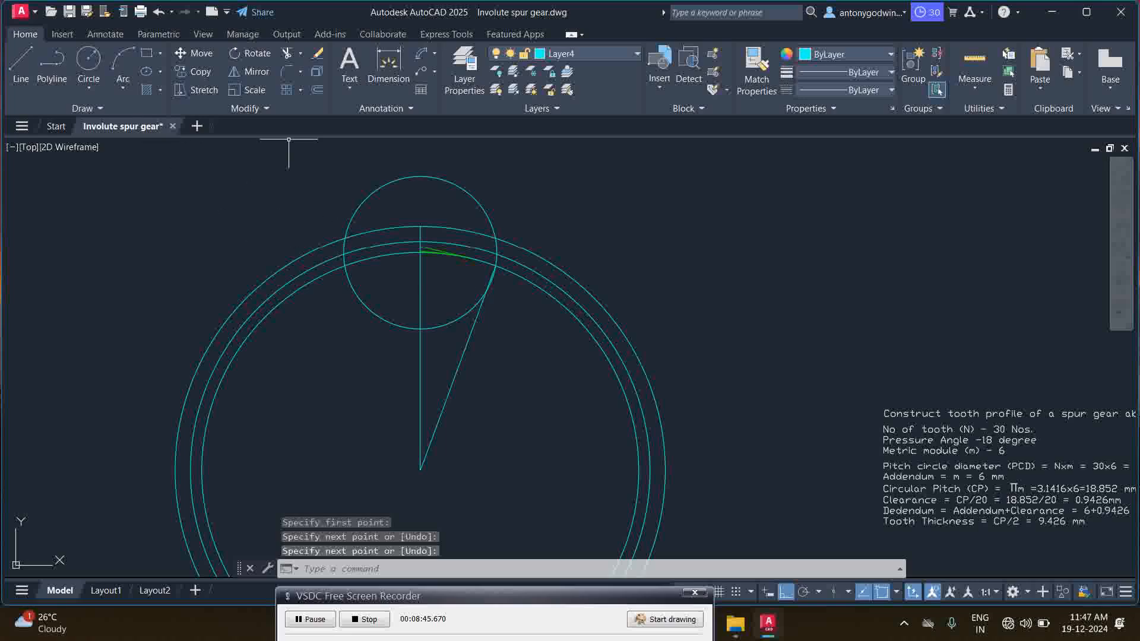
scroll(459, 260, "up", 4)
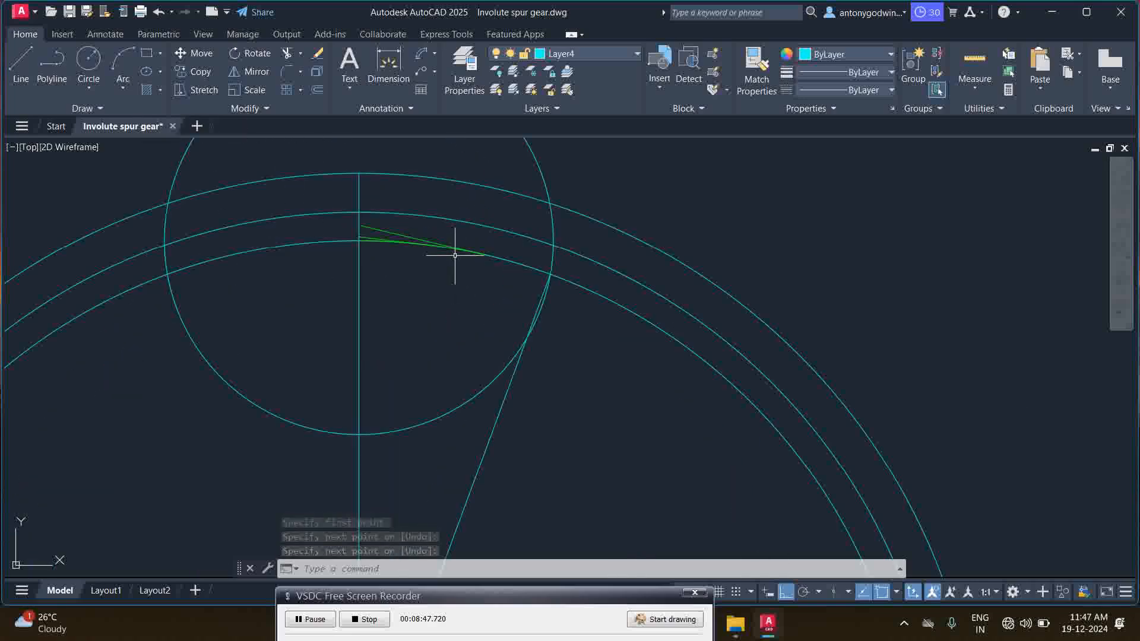
scroll(387, 234, "up", 4)
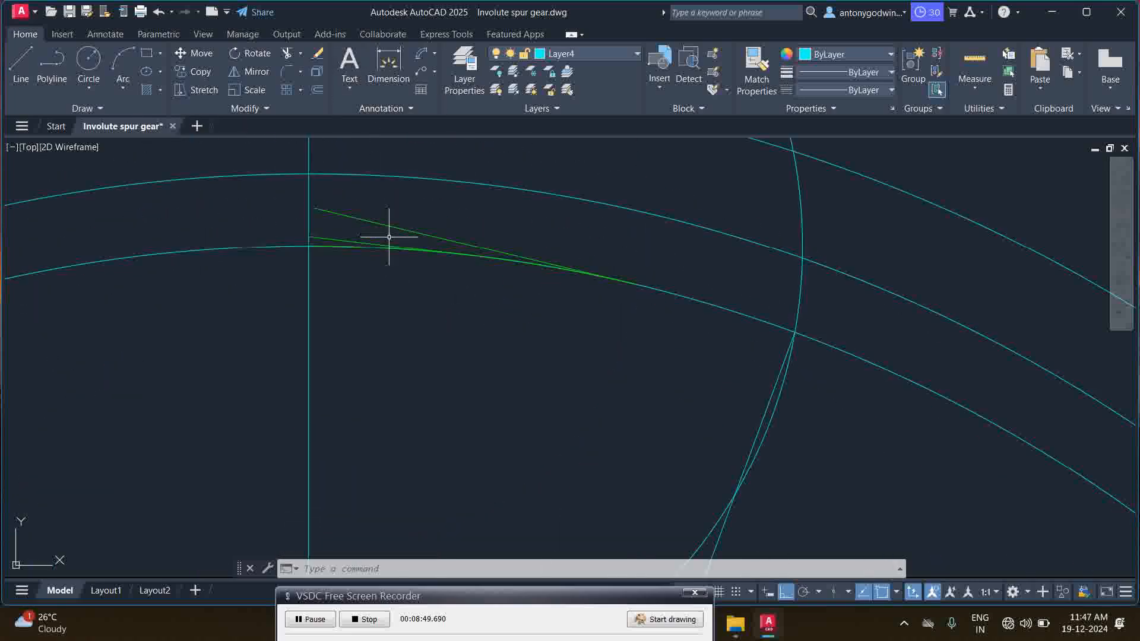
left_click(330, 245)
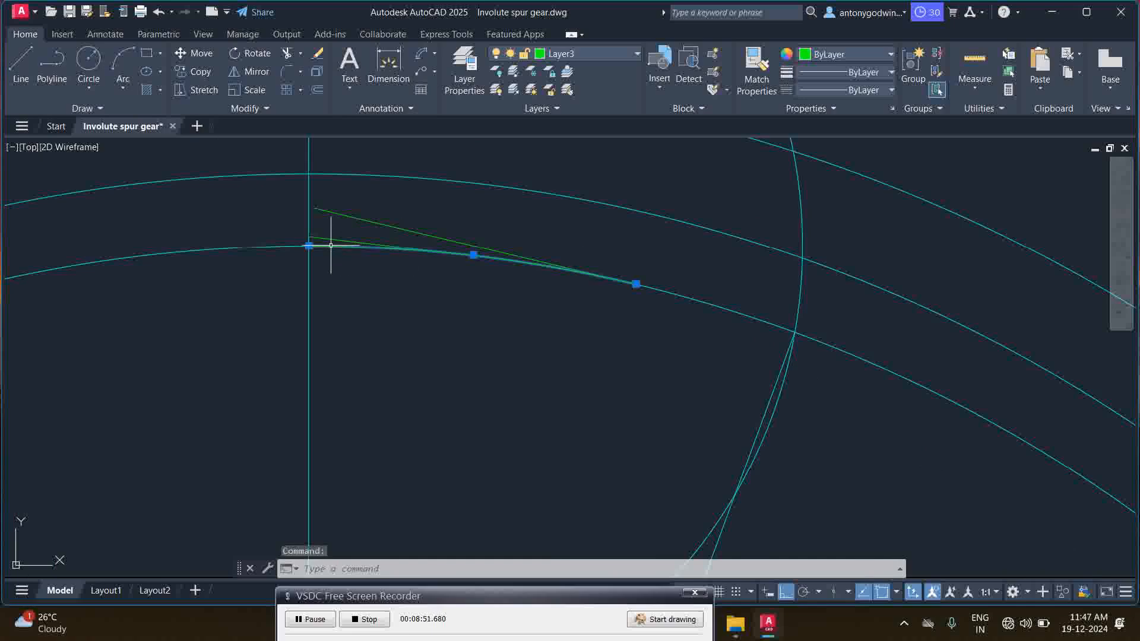
key("Escape")
type("a")
key("Return")
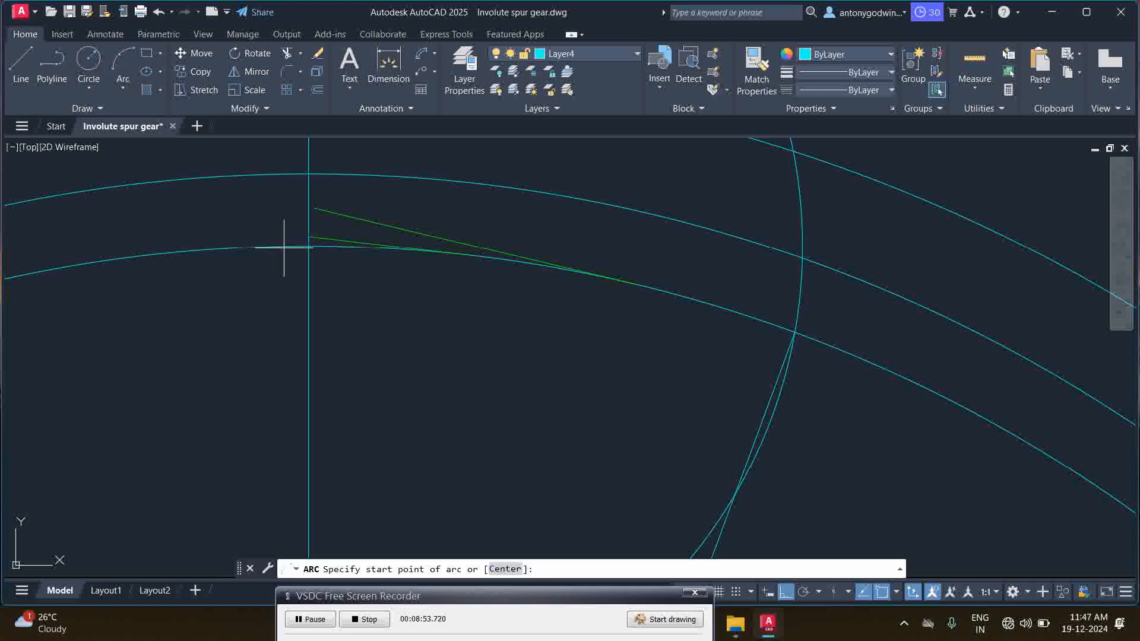
left_click(309, 245)
left_click(650, 288)
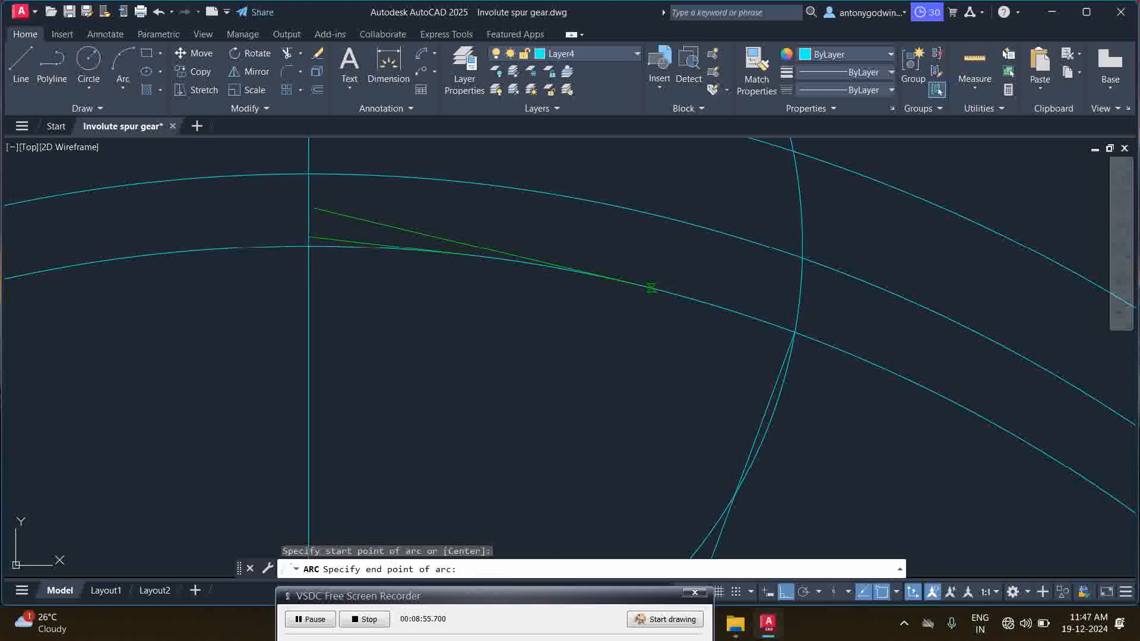
left_click(796, 328)
right_click(673, 348)
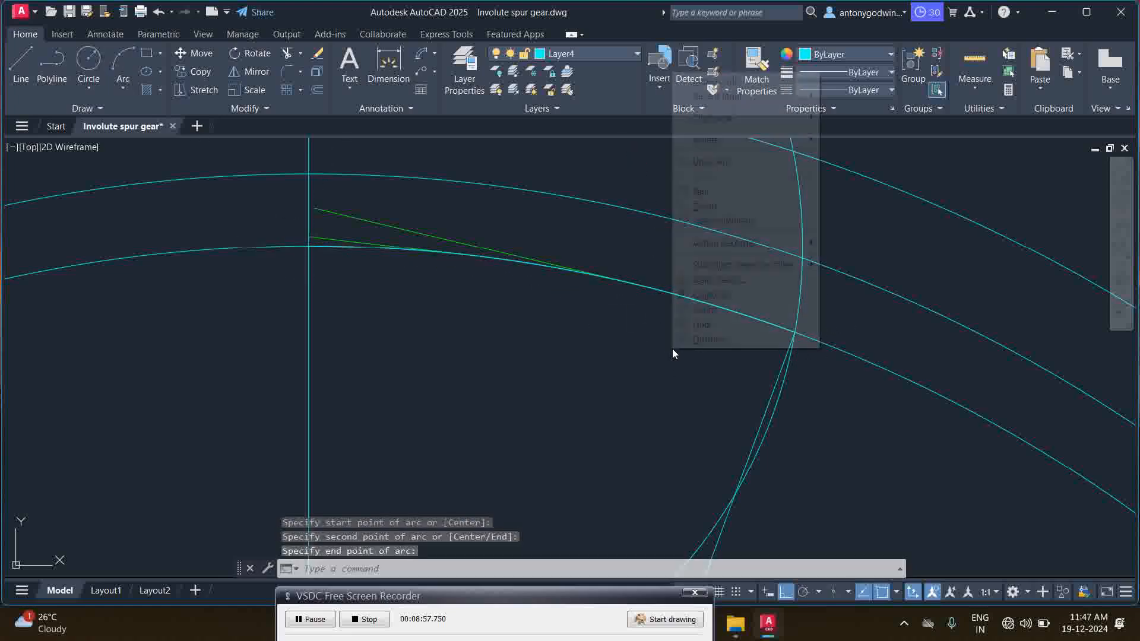
key("Escape")
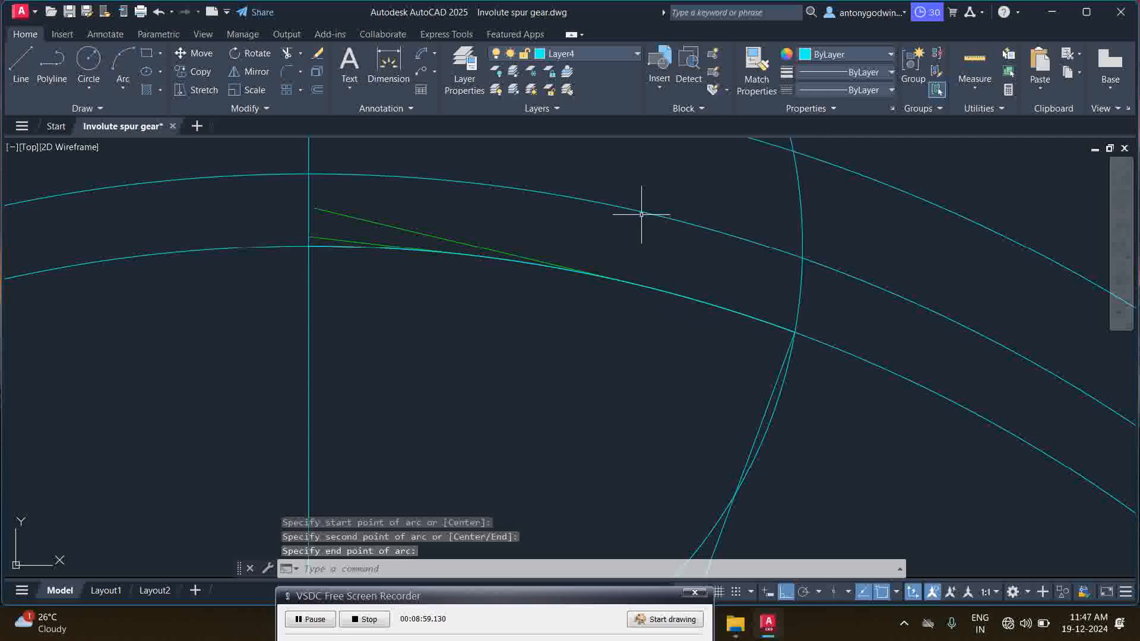
- Add an arc length dimension above the new base-circle arc and set its precision to six decimal places
left_click(422, 53)
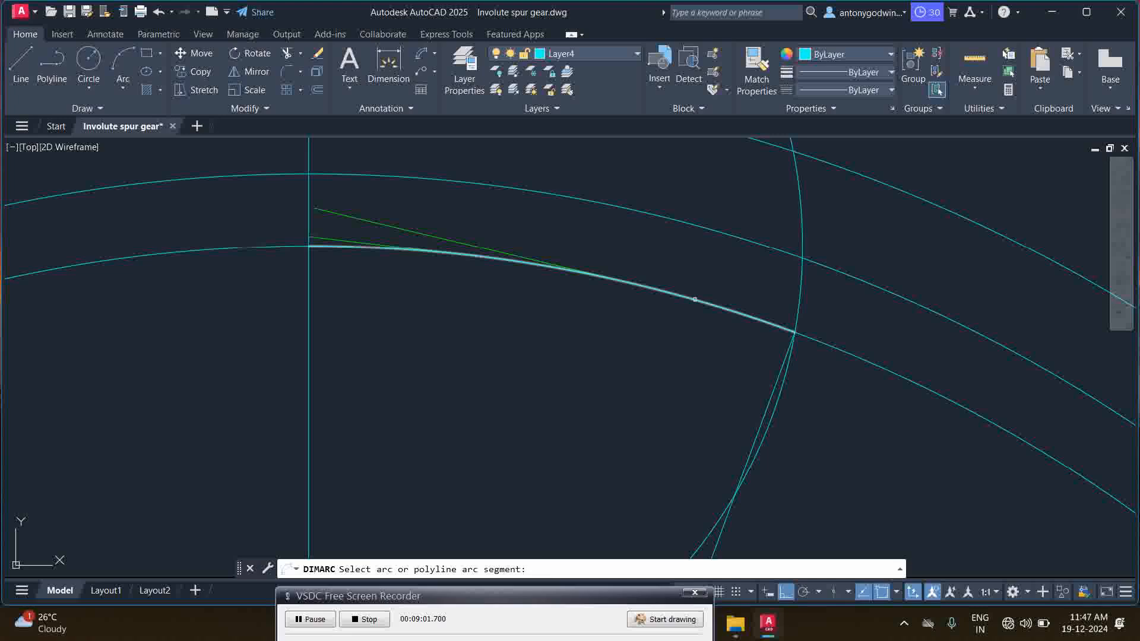
left_click(695, 299)
scroll(725, 273, "down", 3)
left_click(686, 220)
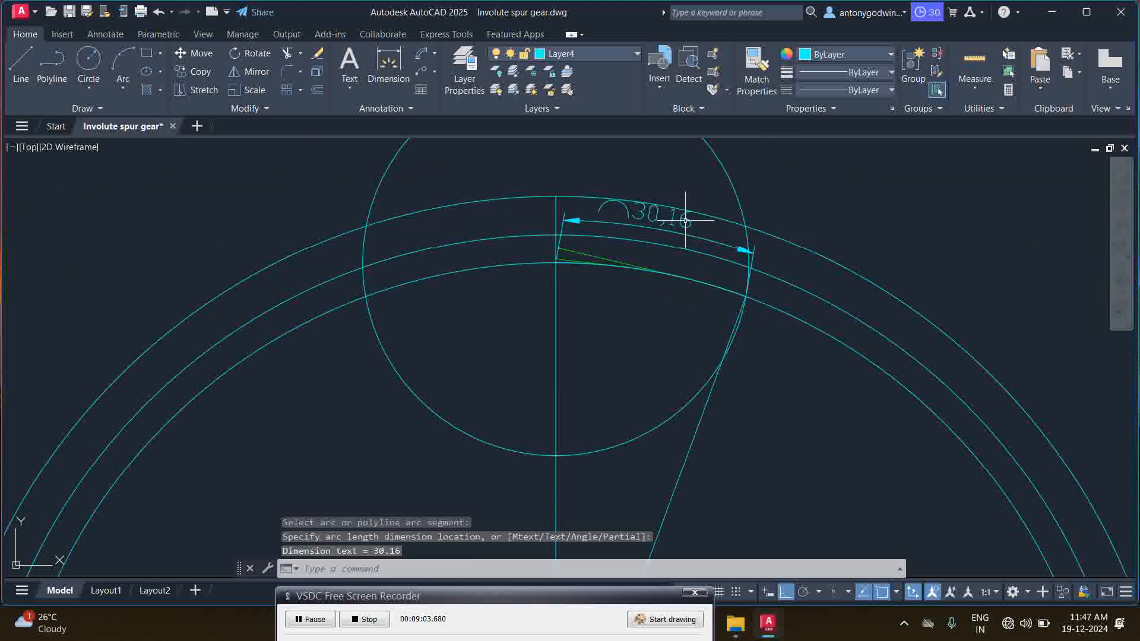
left_click(686, 221)
right_click(686, 220)
mouse_move(772, 241)
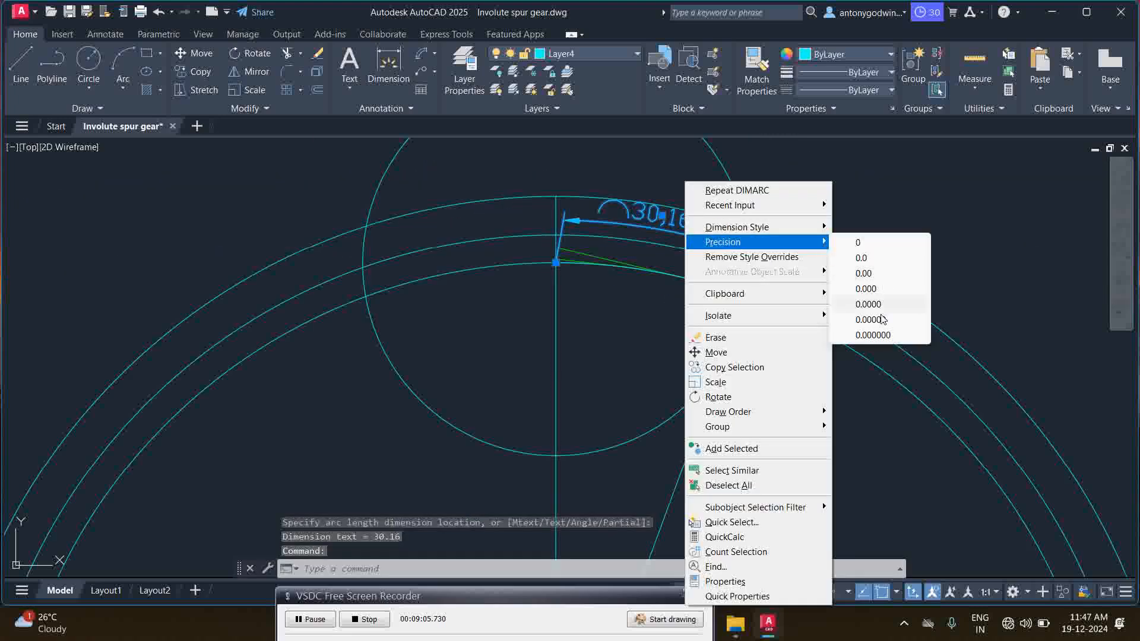
left_click(873, 335)
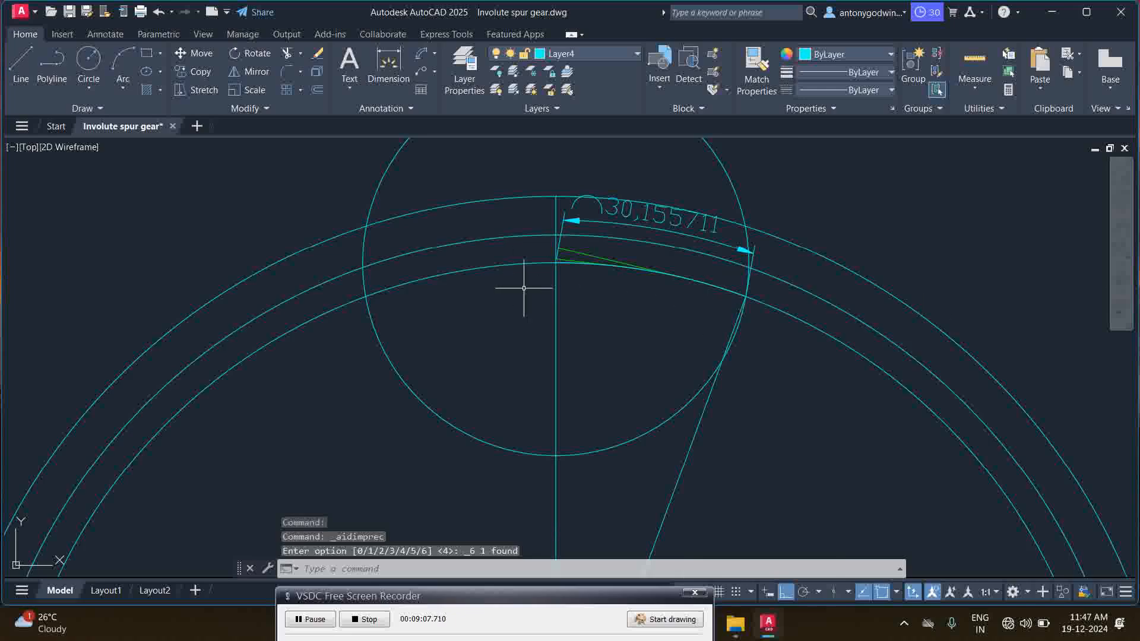
- Draw a line perpendicular to the slanted radial line, running up and left across the vertical centre line
left_click(29, 63)
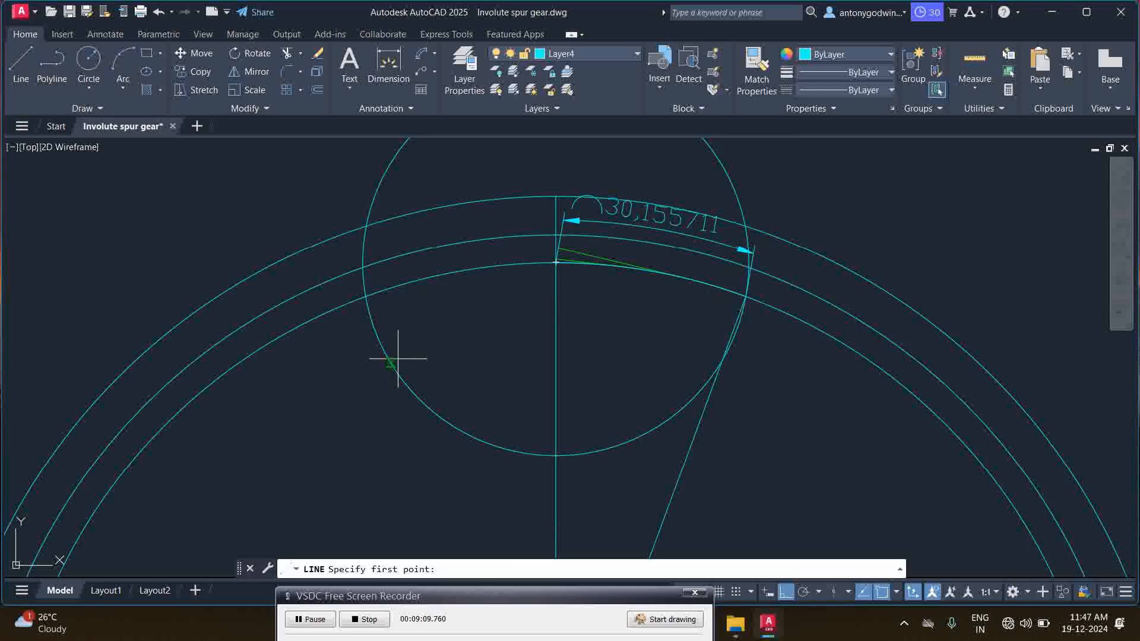
type("per")
key("Return")
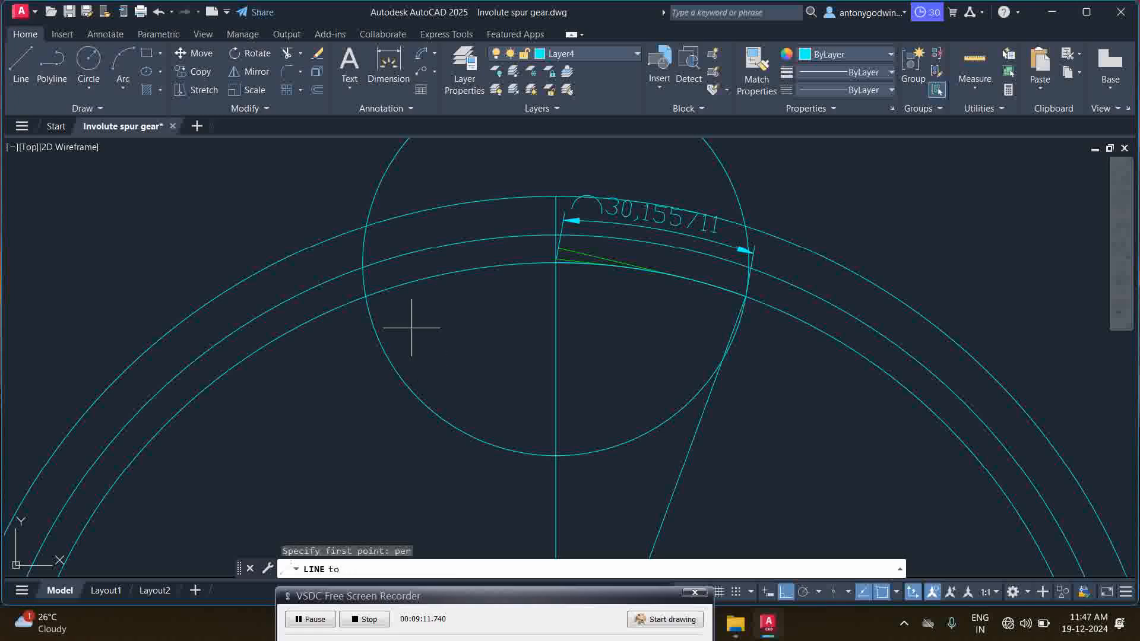
scroll(411, 328, "down", 2)
left_click(546, 474)
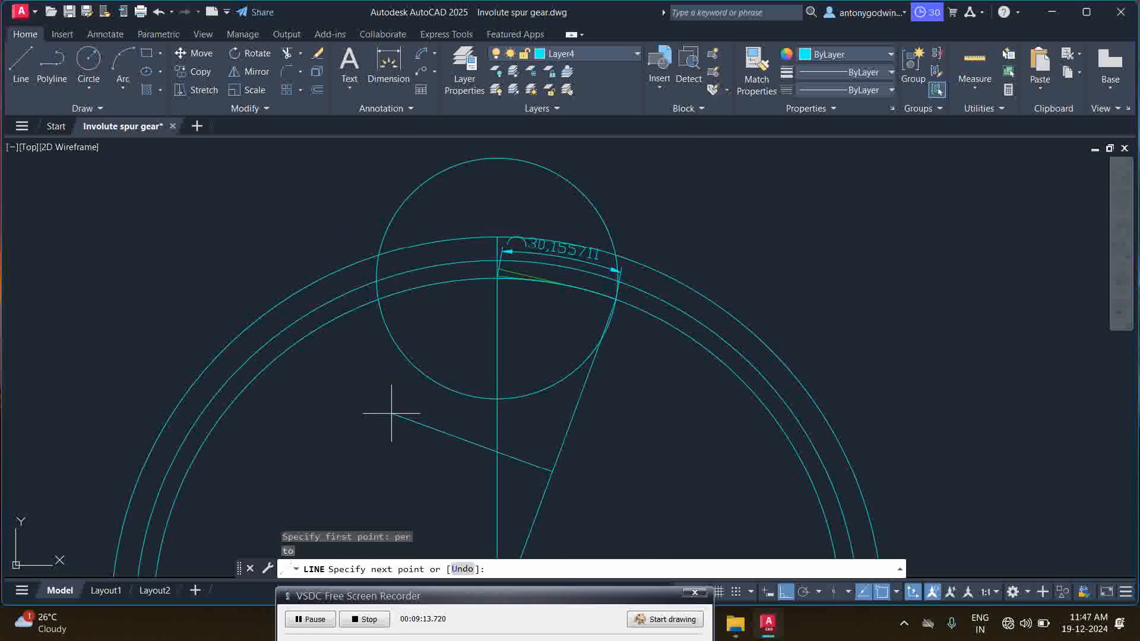
left_click(376, 408)
right_click(377, 398)
left_click(404, 404)
- Draw a circle of radius 30.155711 centred where the perpendicular line meets the slanted radial line
left_click(88, 59)
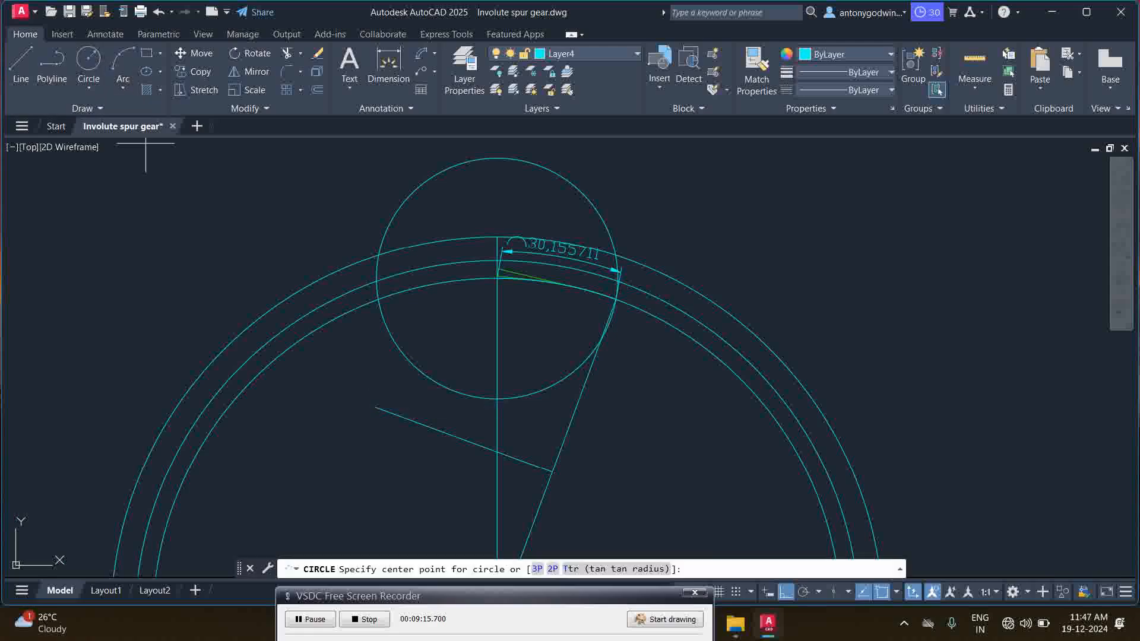
left_click(552, 471)
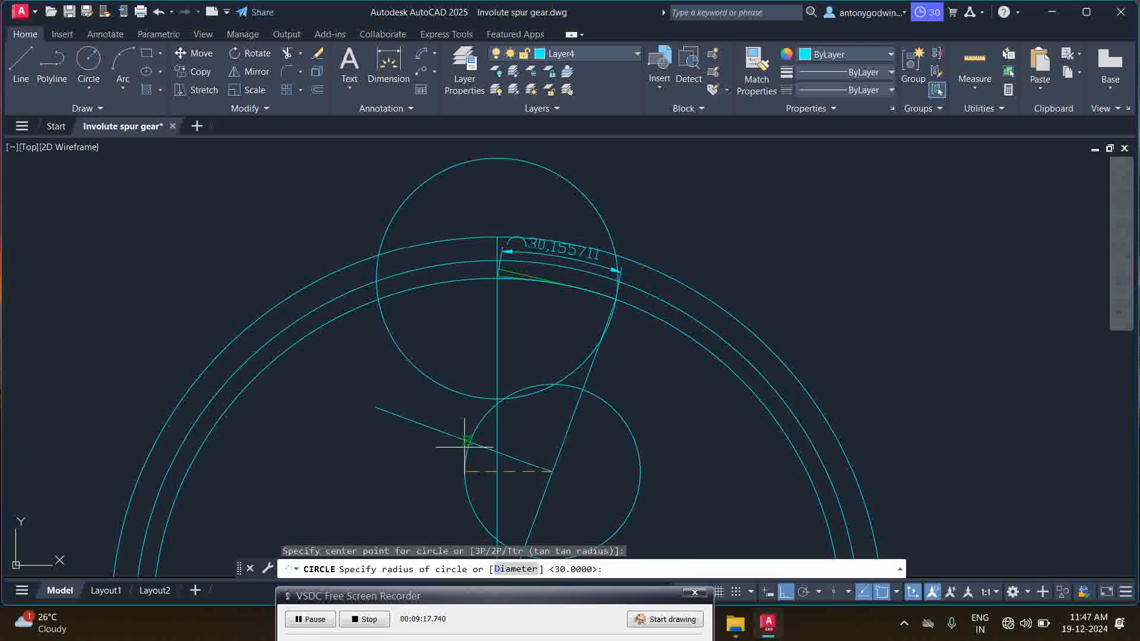
type("r")
key("Return")
type("3")
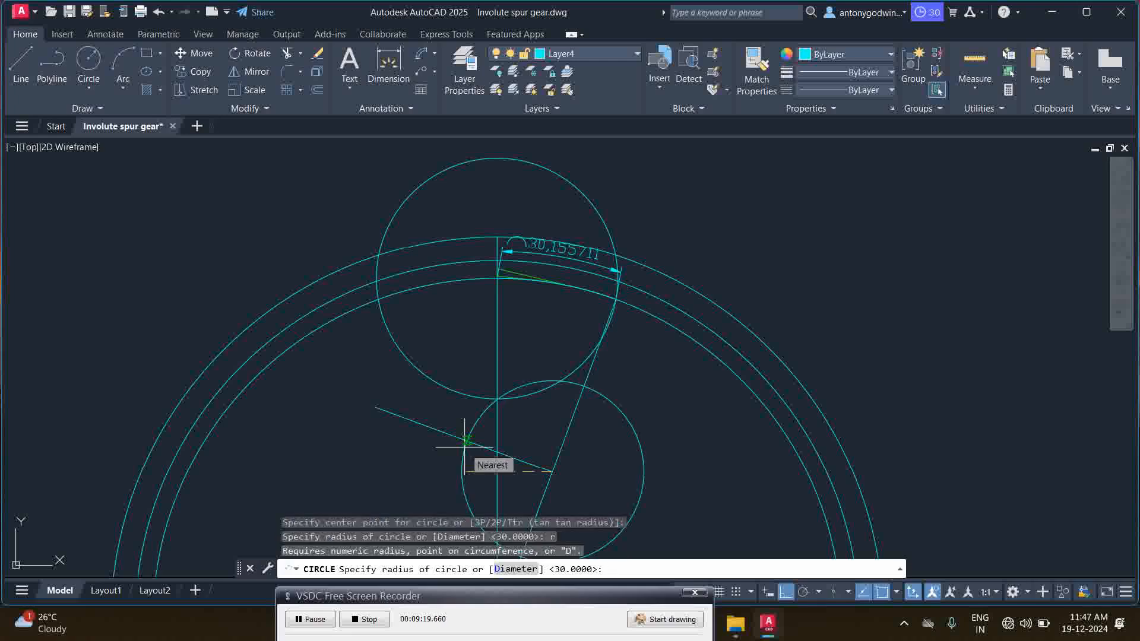
type("0.15")
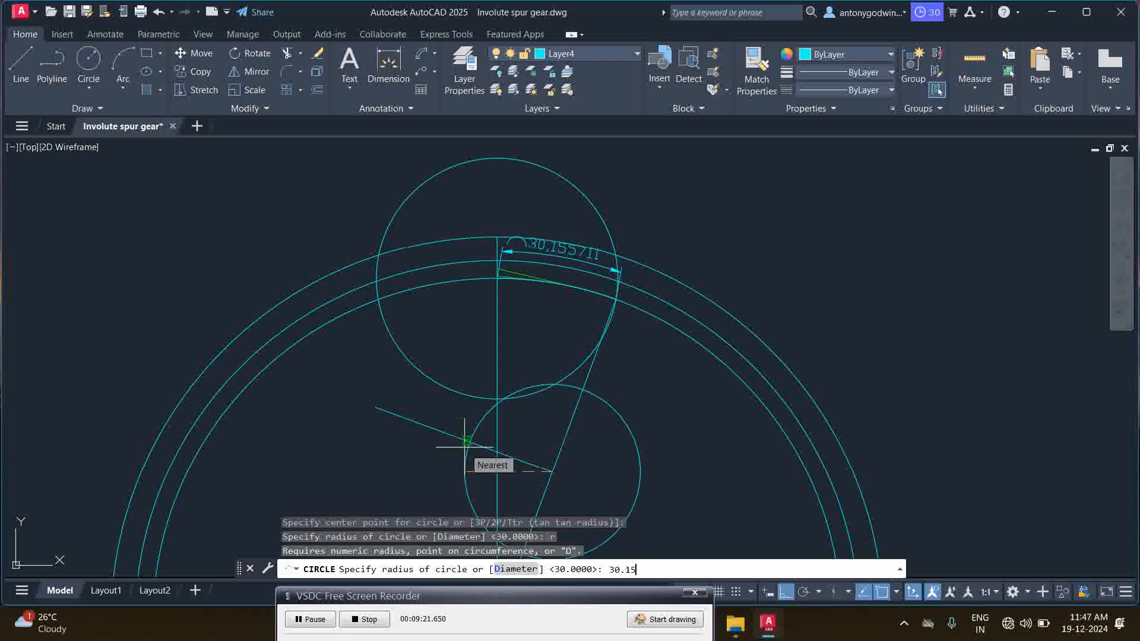
type("5711")
key("Return")
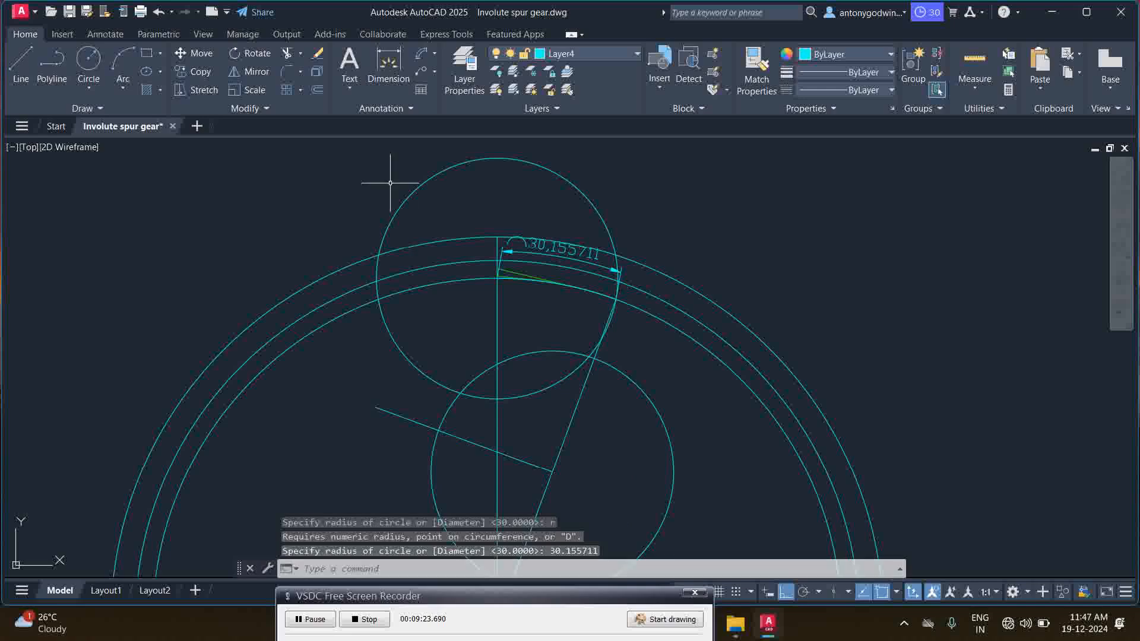
- Trim the perpendicular line's portion outside the radius 30.155711 circle and erase that circle
left_click(287, 54)
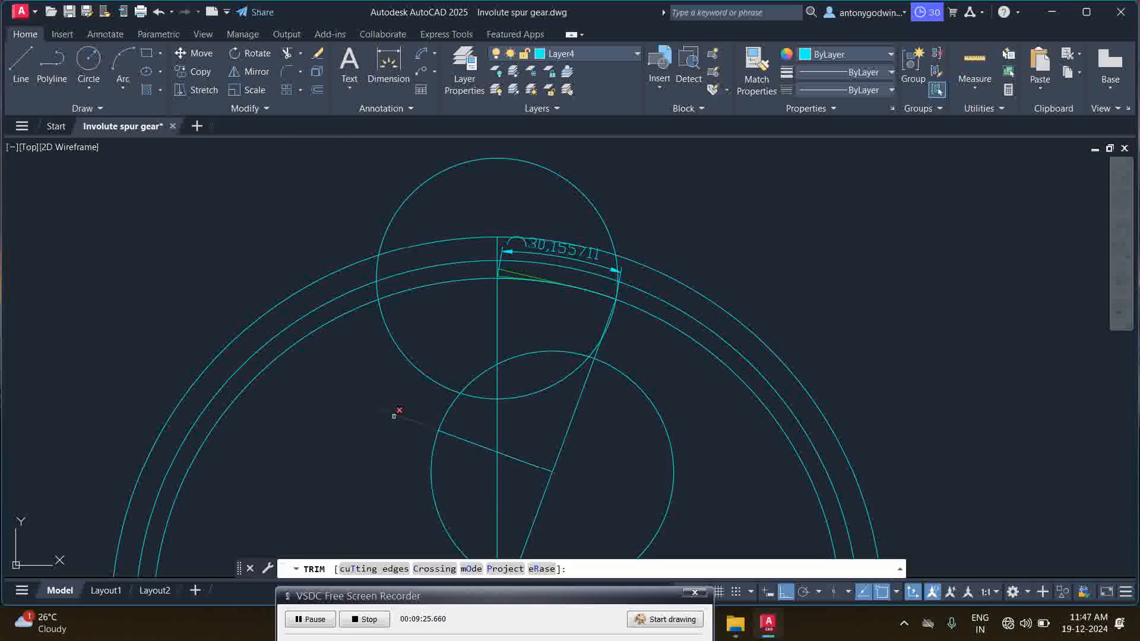
right_click(351, 384)
left_click(369, 393)
left_click(463, 409)
left_click(425, 407)
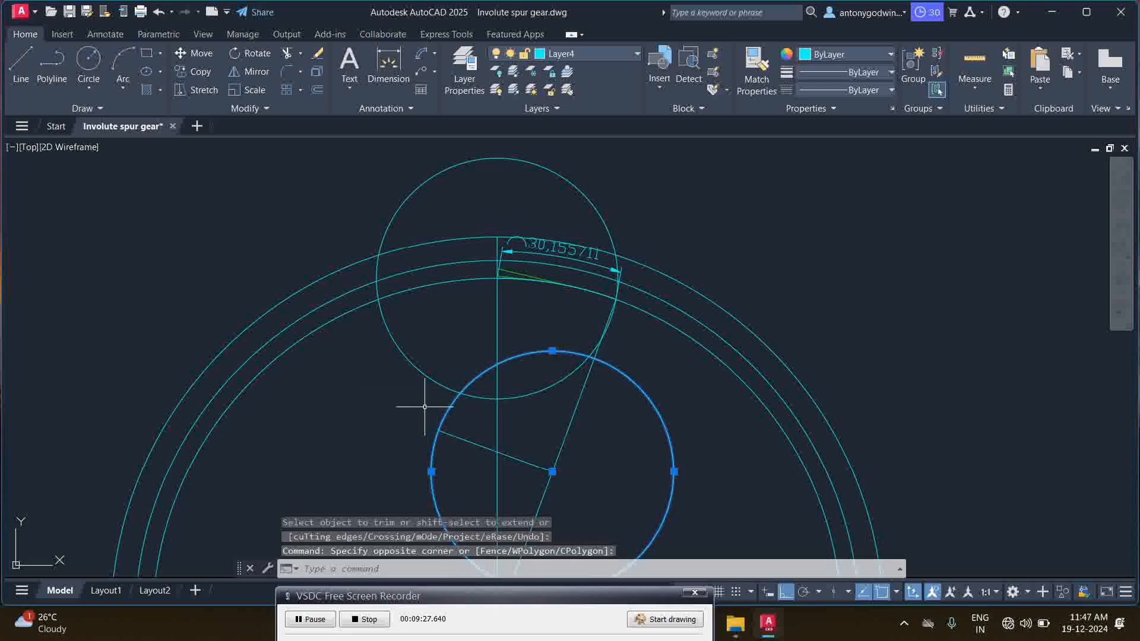
key("Delete")
- Move the trimmed perpendicular line by its radial-line end to the point where the slanted radial line meets the base circle
scroll(395, 260, "down", 2)
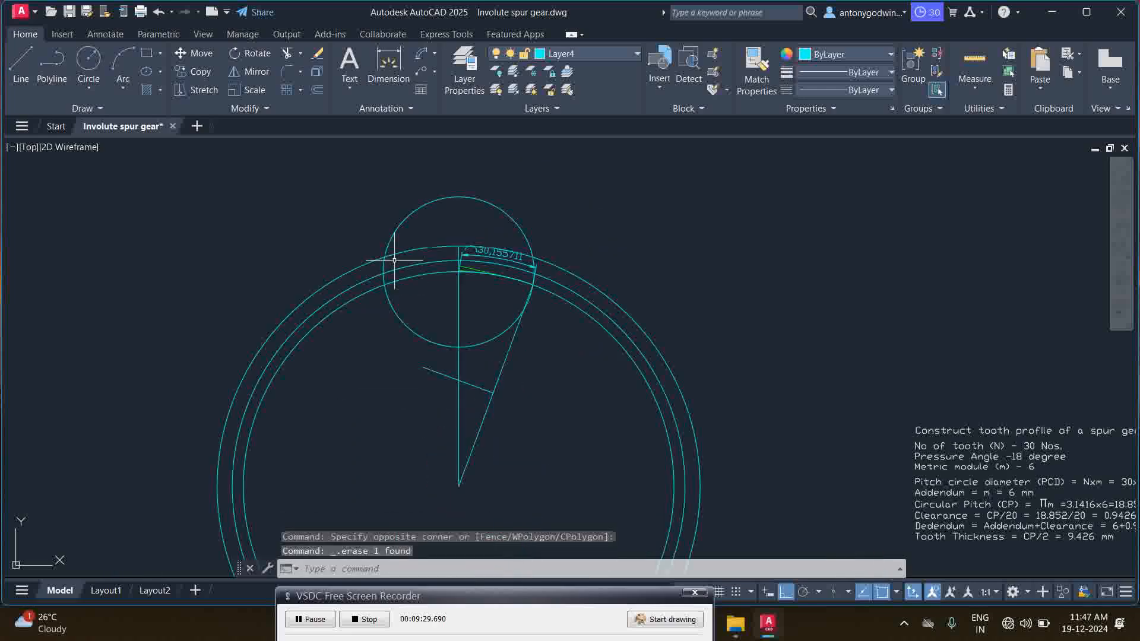
scroll(466, 403, "up", 2)
left_click(483, 382)
left_click(458, 364)
right_click(459, 364)
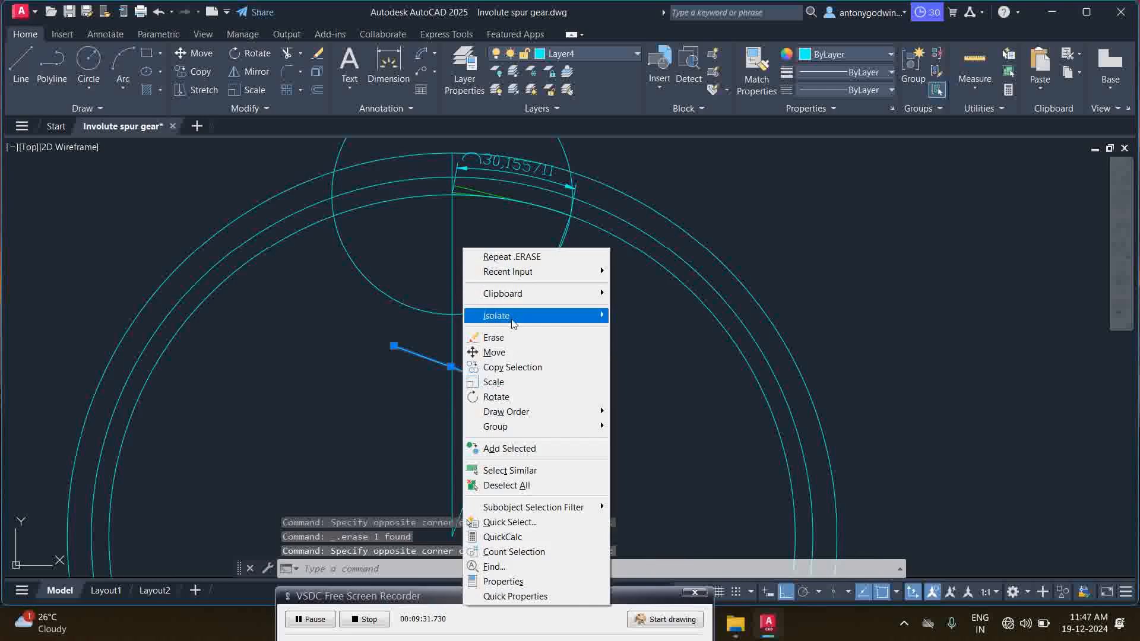
left_click(508, 354)
left_click(512, 382)
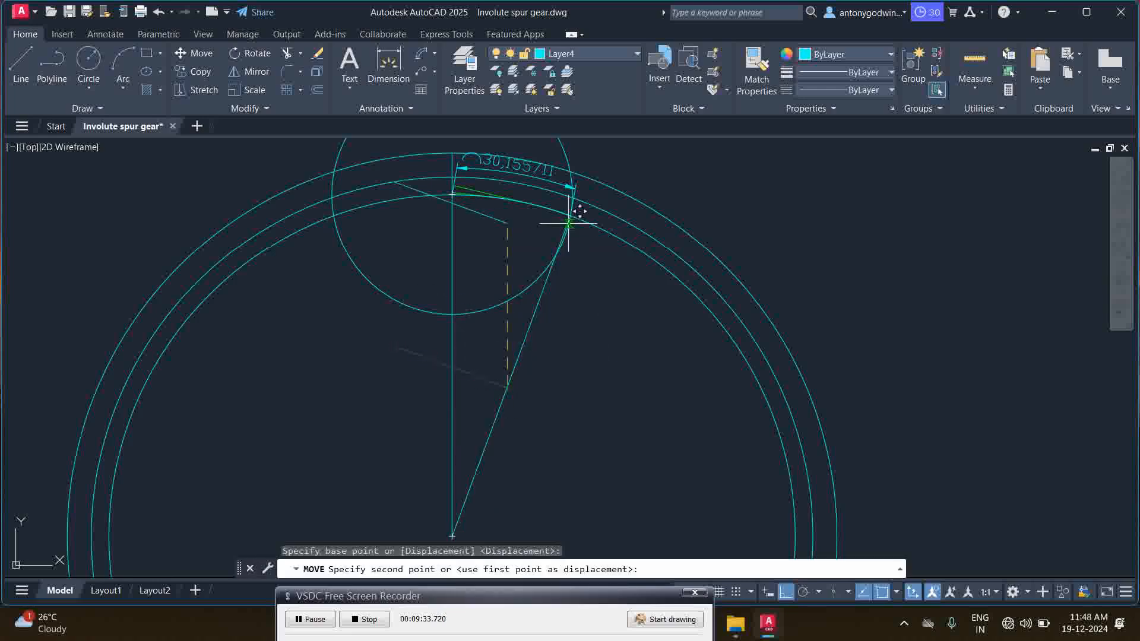
scroll(570, 217, "up", 4)
left_click(565, 257)
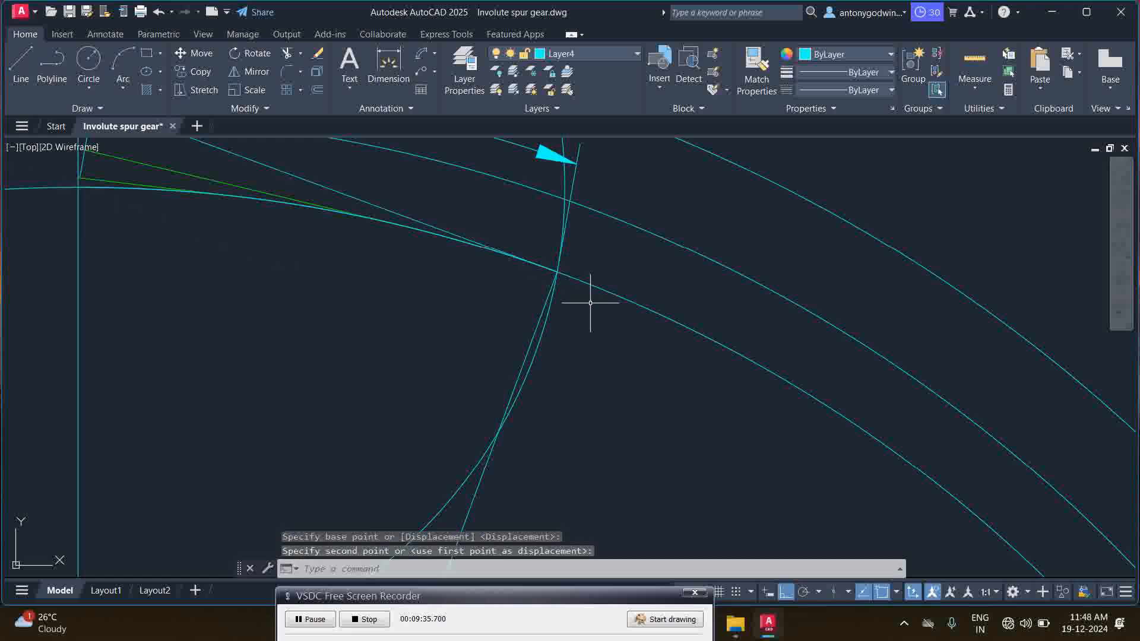
- Erase the slanted radial line, the large circle crossing it, and the 30.155711 arc-length dimension
scroll(593, 314, "down", 2)
key("Escape")
left_click(575, 408)
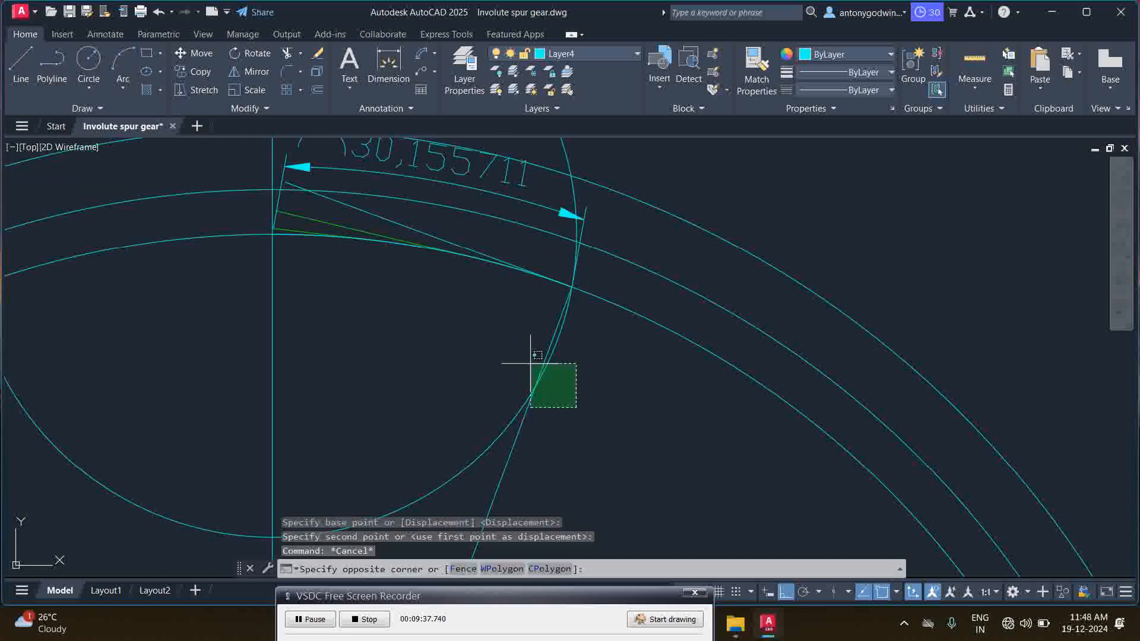
left_click(502, 341)
key("Delete")
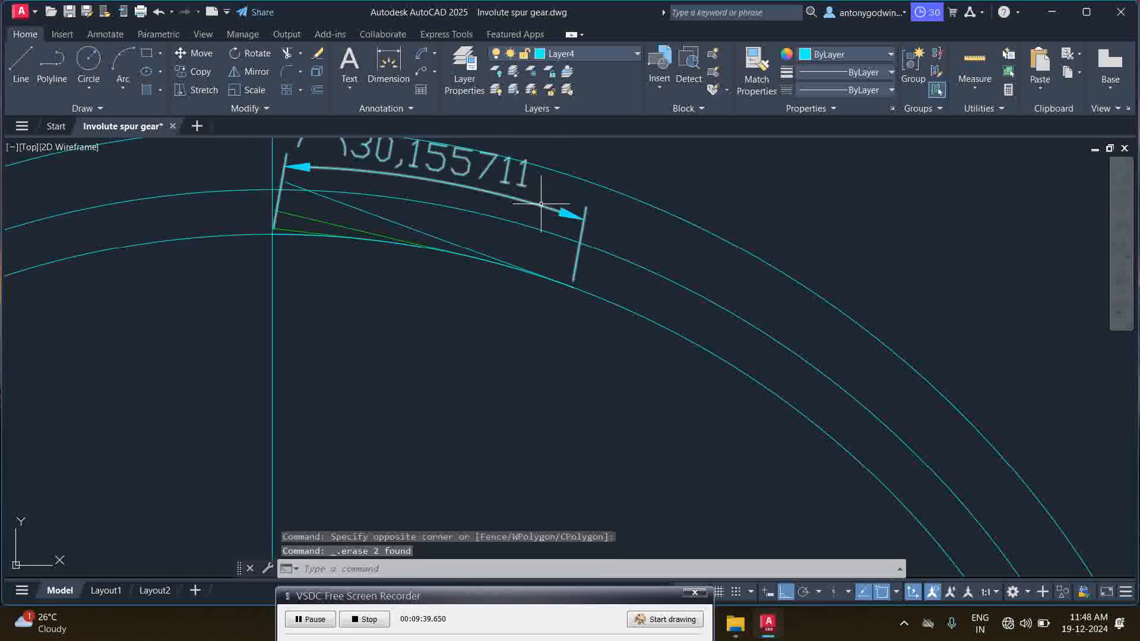
left_click(541, 206)
key("Delete")
- Erase the separate arc lying over the base circle between the vertical centre line and the longest tangent line
scroll(295, 233, "up", 4)
scroll(284, 235, "down", 1)
left_click(278, 240)
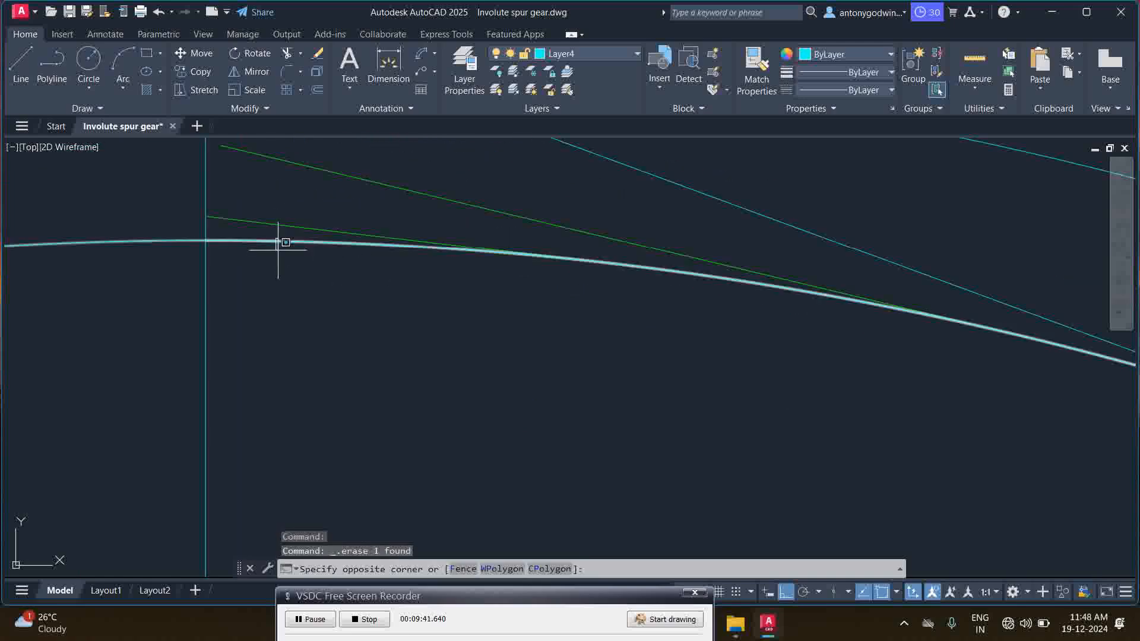
scroll(309, 268, "down", 3)
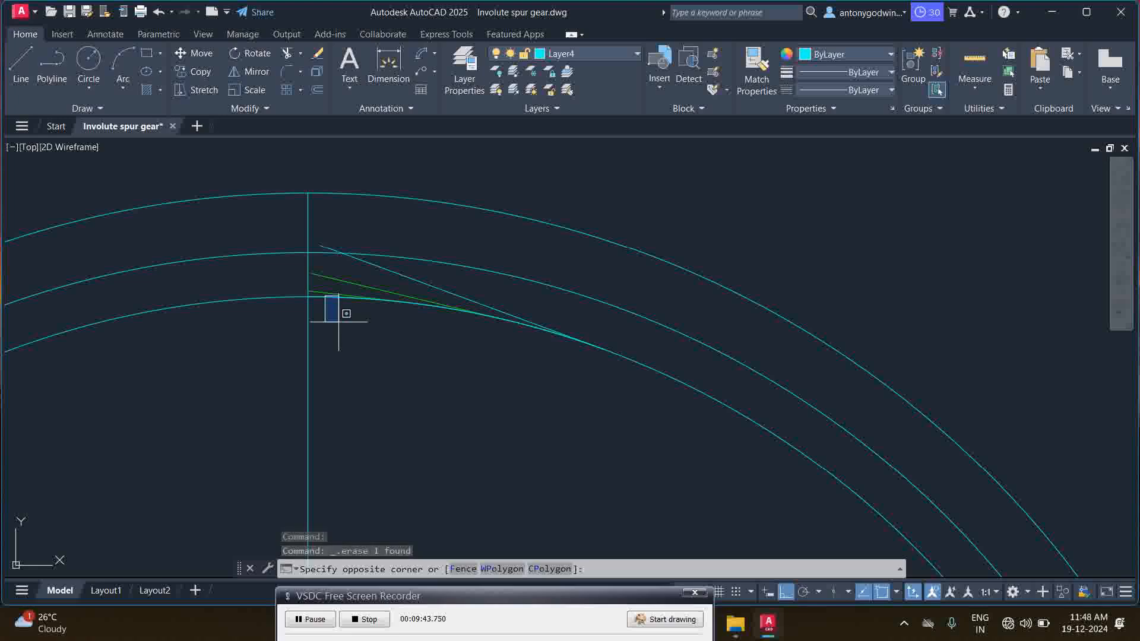
key("Escape")
scroll(336, 312, "up", 2)
left_click(316, 279)
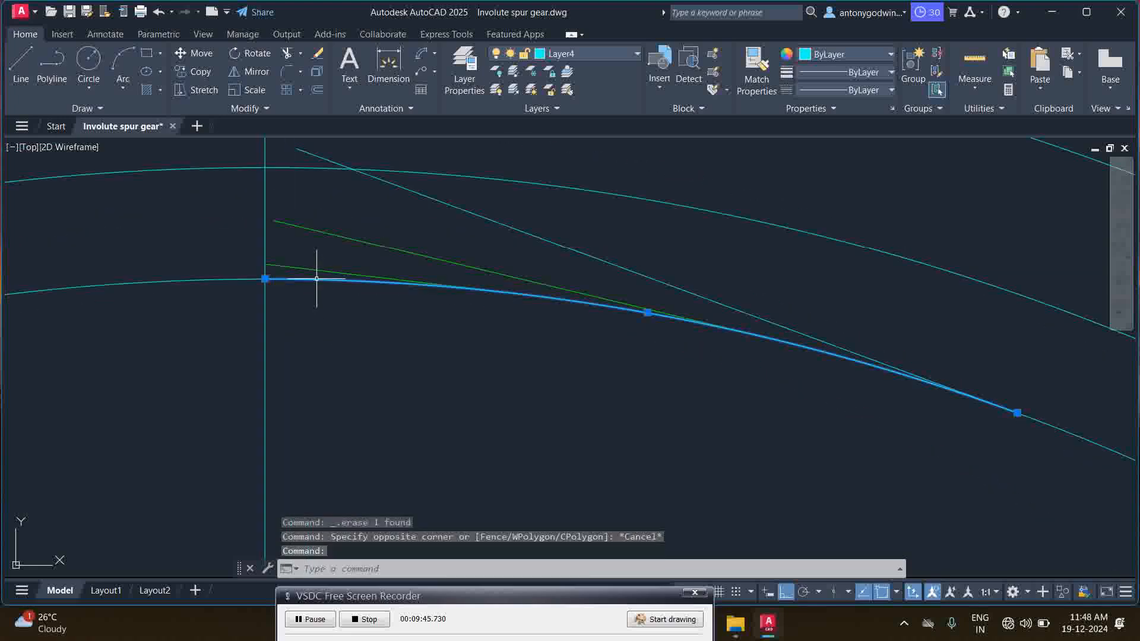
key("Delete")
scroll(314, 291, "down", 2)
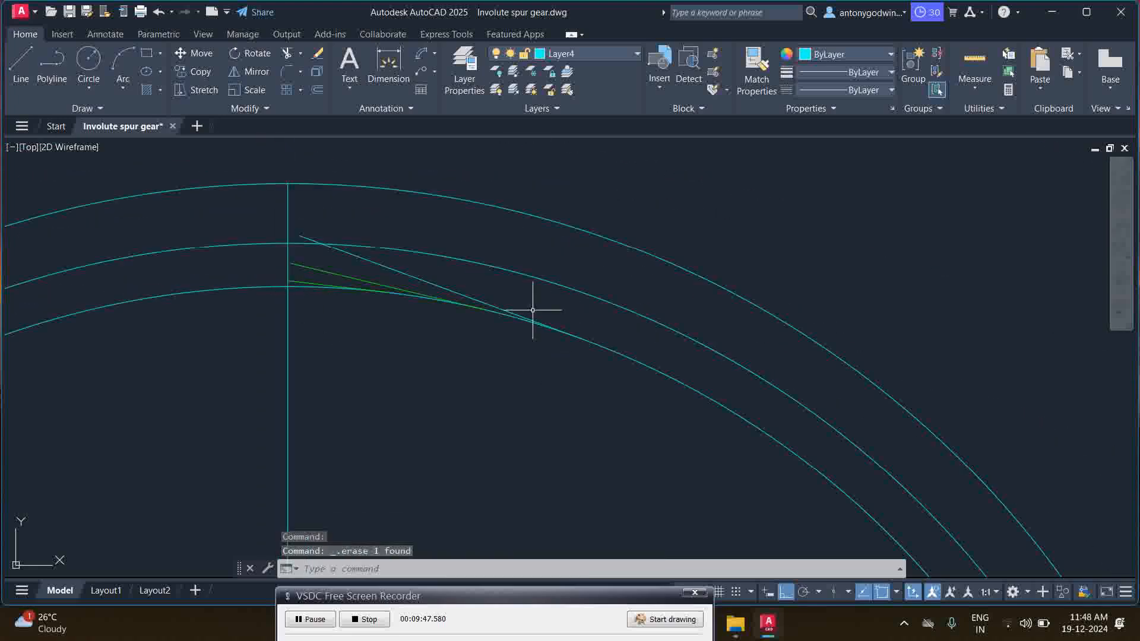
- Match the properties of the green tangent line onto the longest cyan tangent line
left_click(756, 71)
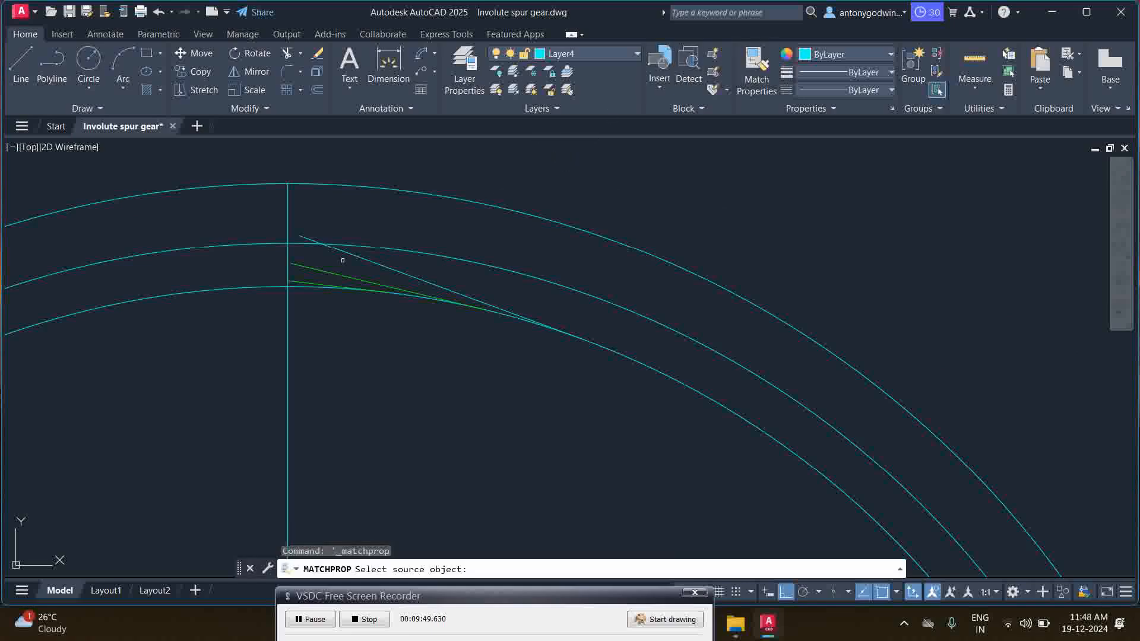
left_click(310, 264)
left_click(351, 251)
right_click(377, 222)
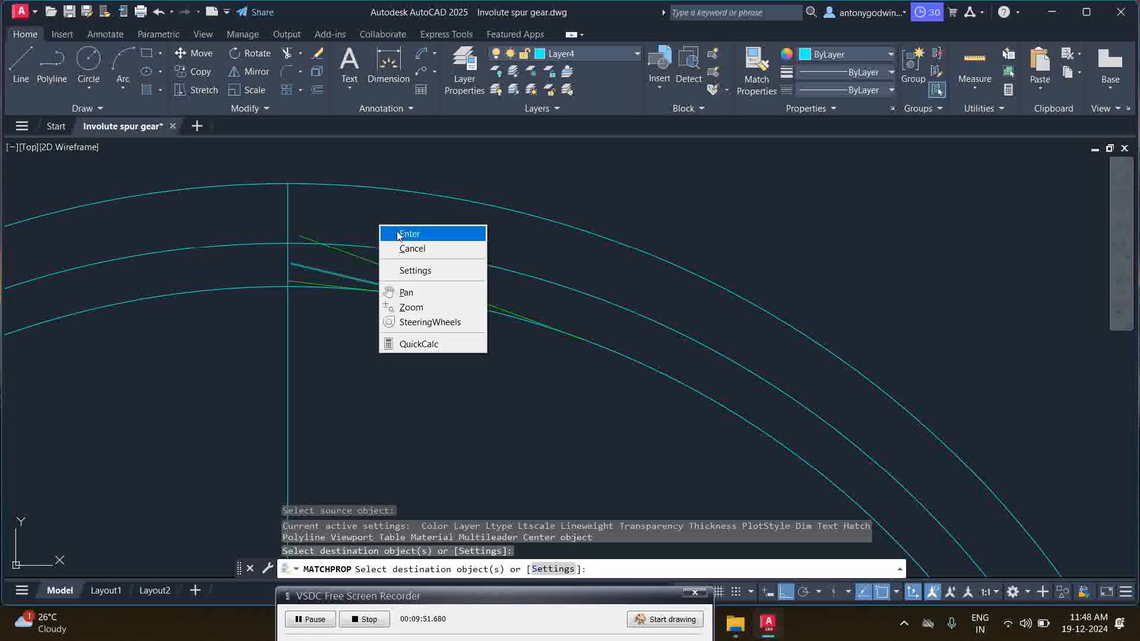
left_click(398, 232)
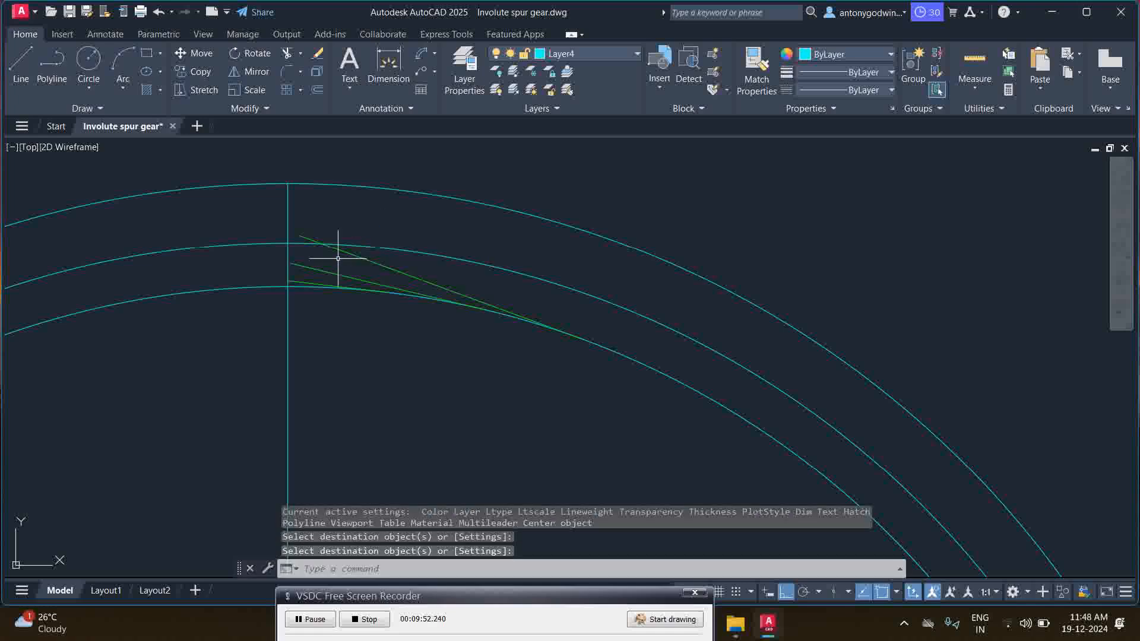
- Draw a circle of radius 40 centred where the vertical centre line meets the base circle
left_click(88, 59)
scroll(337, 256, "up", 2)
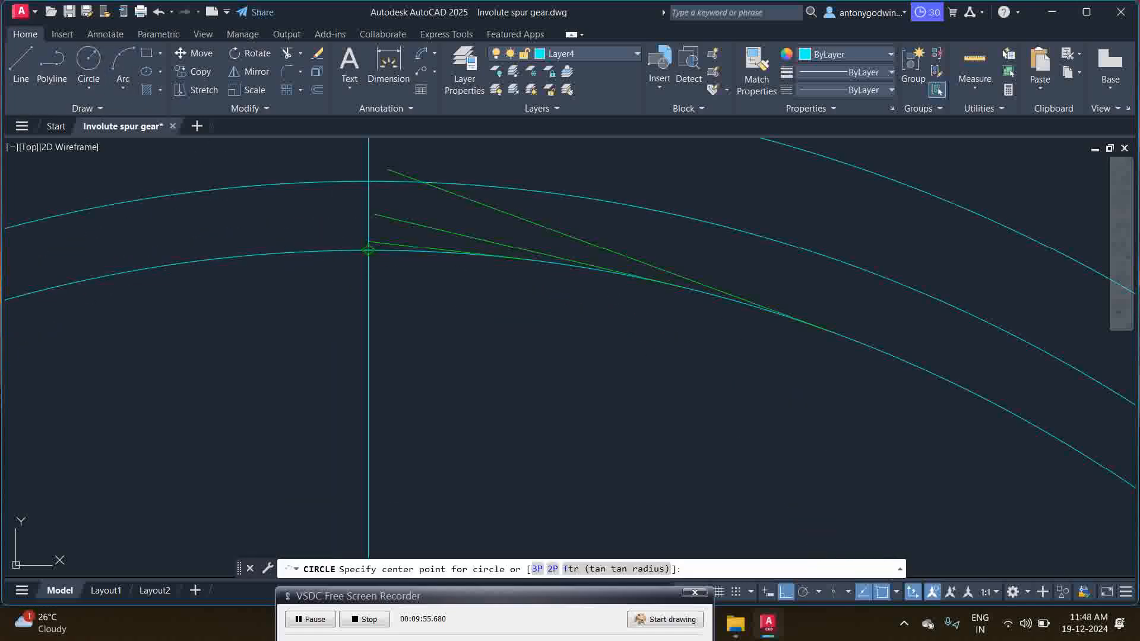
left_click(368, 250)
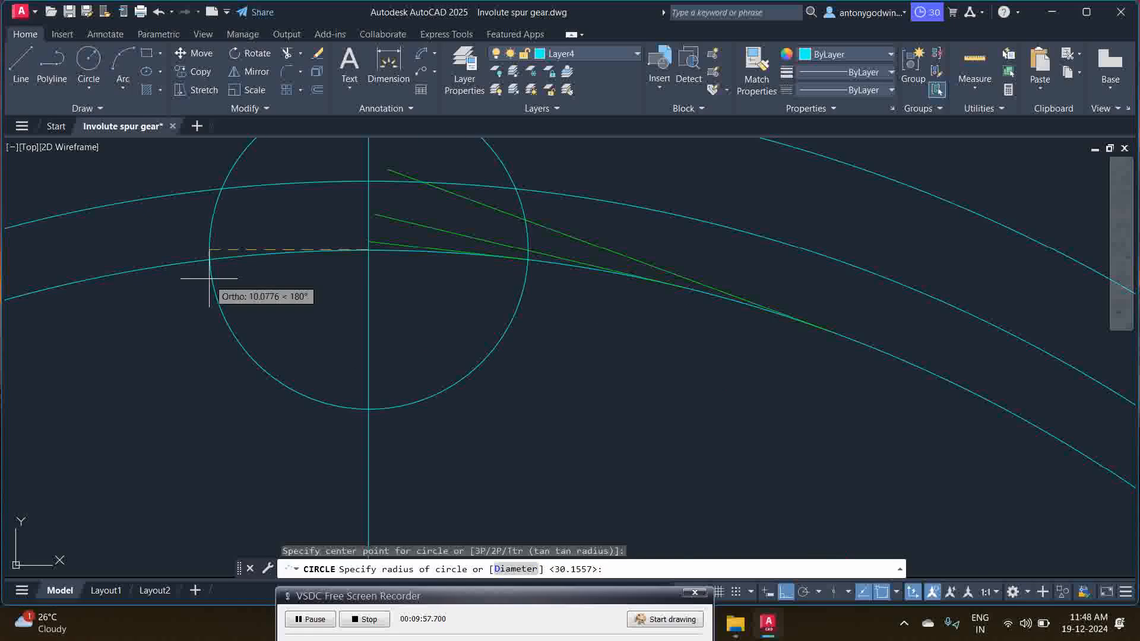
type("r")
key("Return")
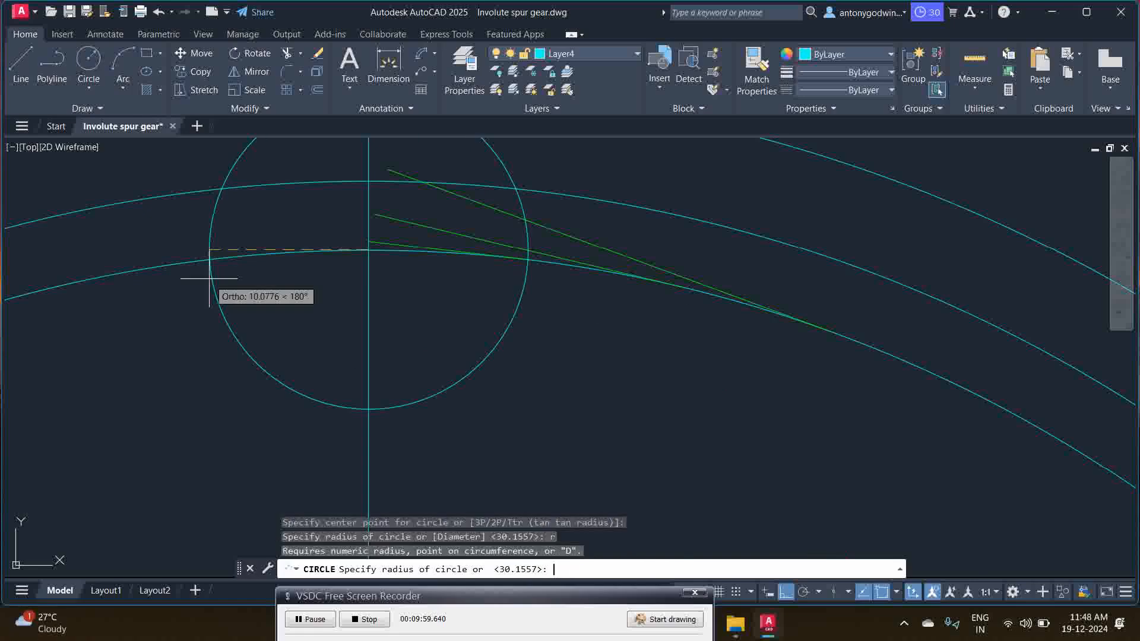
type("40")
key("Return")
key("Return")
scroll(380, 332, "down", 2)
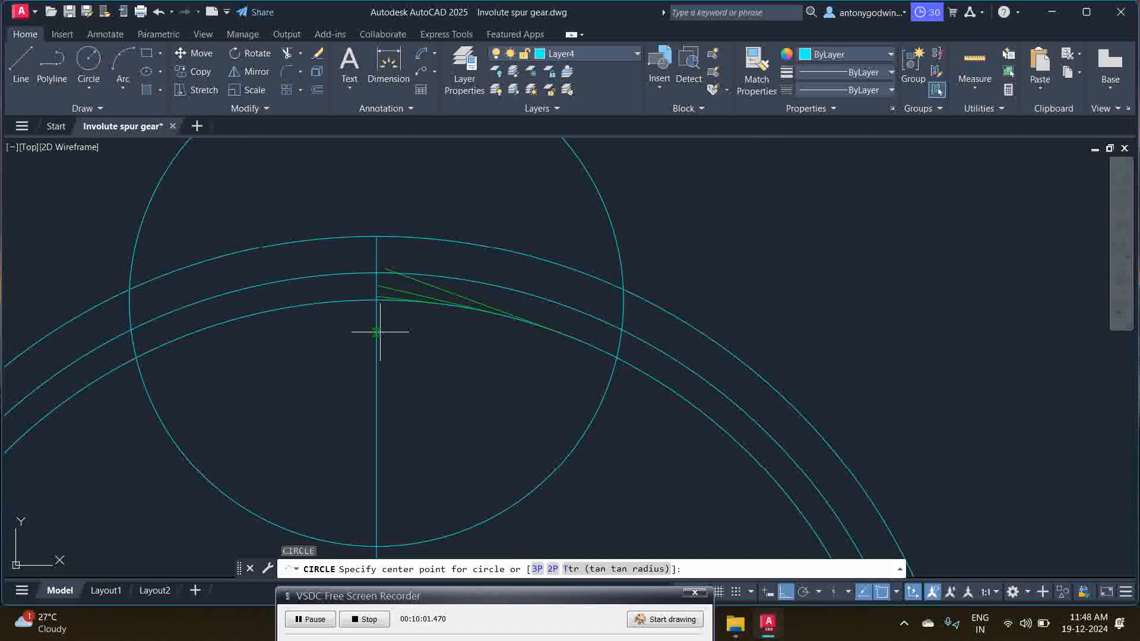
scroll(558, 361, "up", 2)
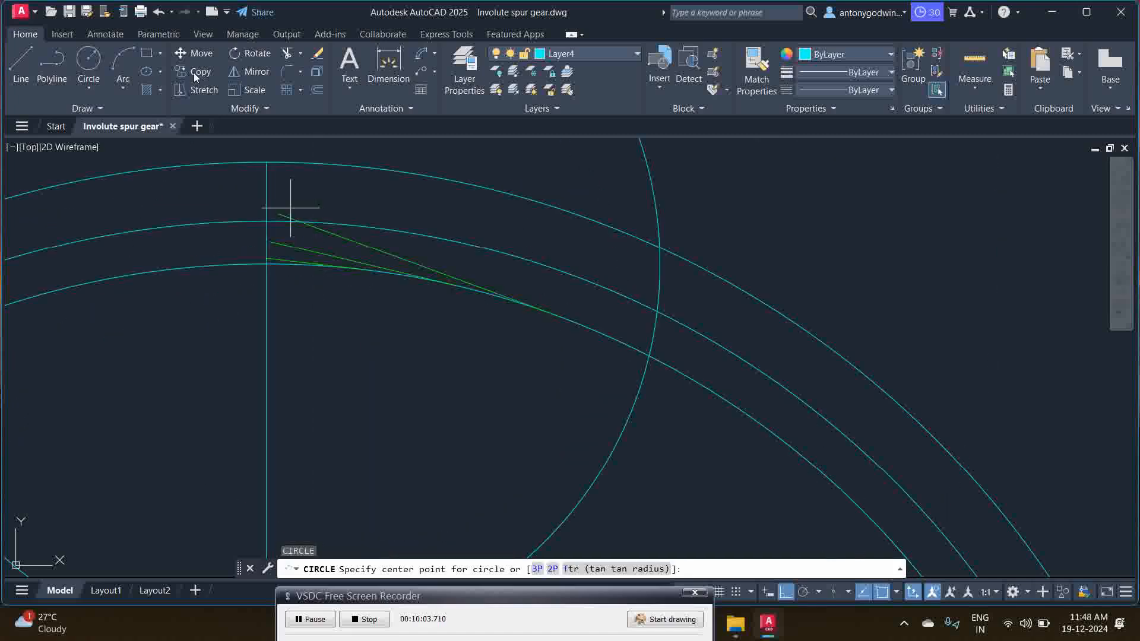
- Make Layer3 current and draw an arc along the base circle from the vertical centre line to the radius 40 circle
left_click(586, 57)
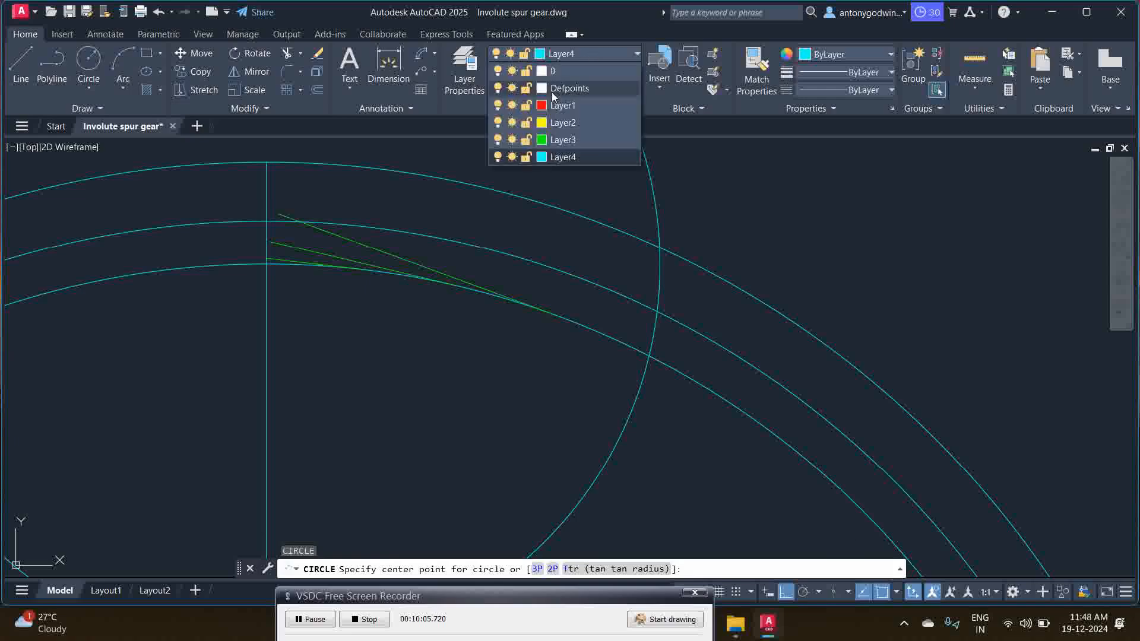
left_click(551, 139)
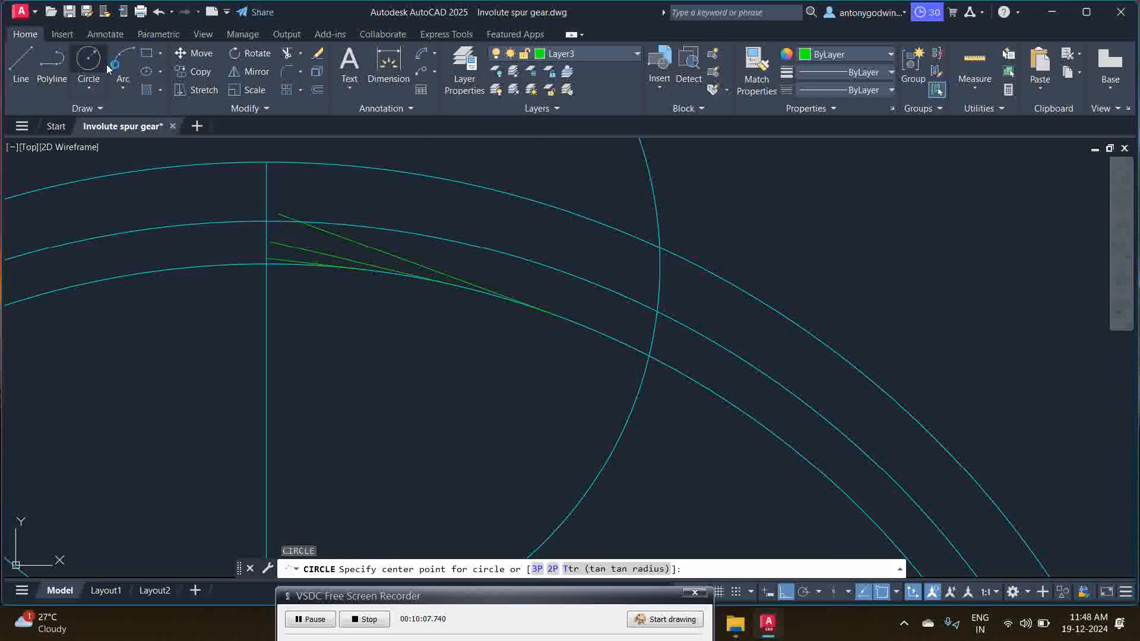
left_click(129, 66)
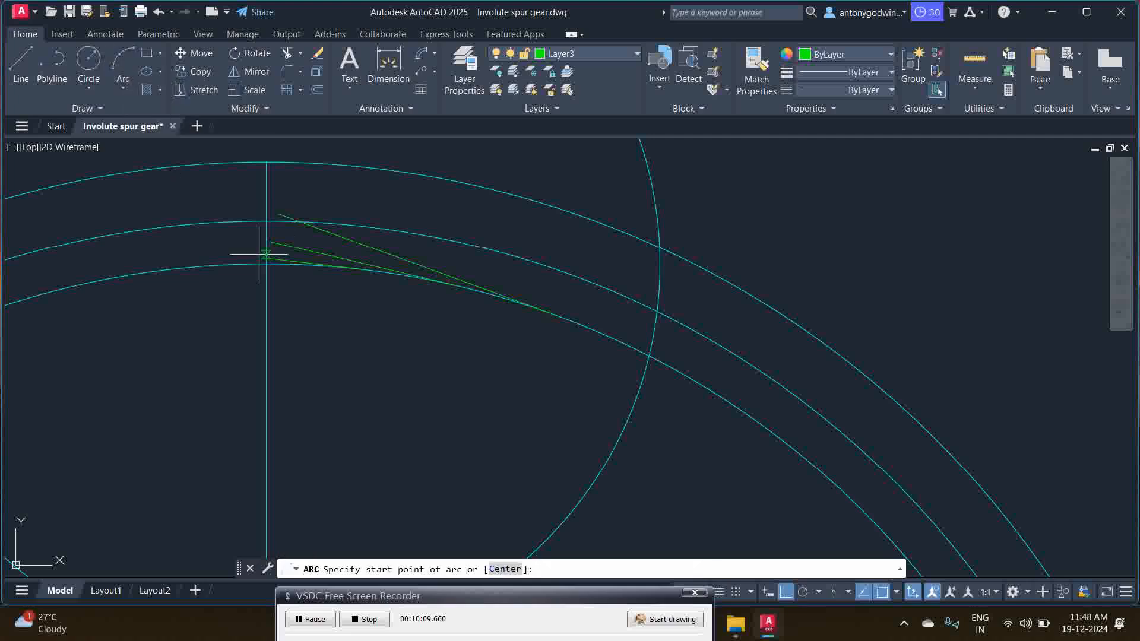
scroll(258, 254, "up", 3)
left_click(256, 243)
scroll(256, 244, "down", 2)
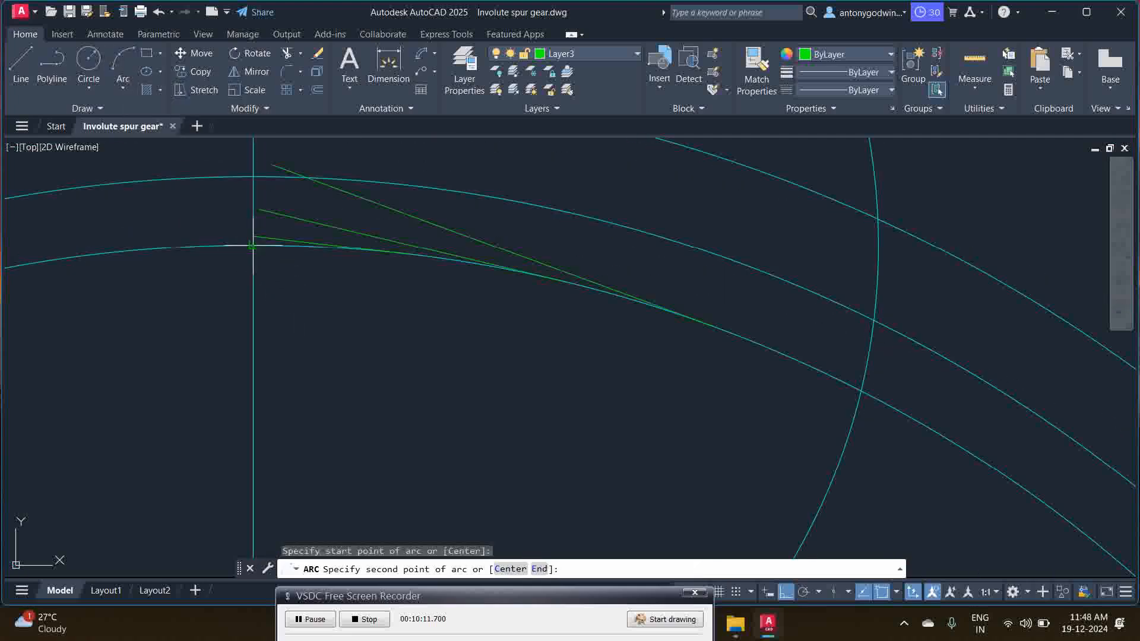
left_click(865, 387)
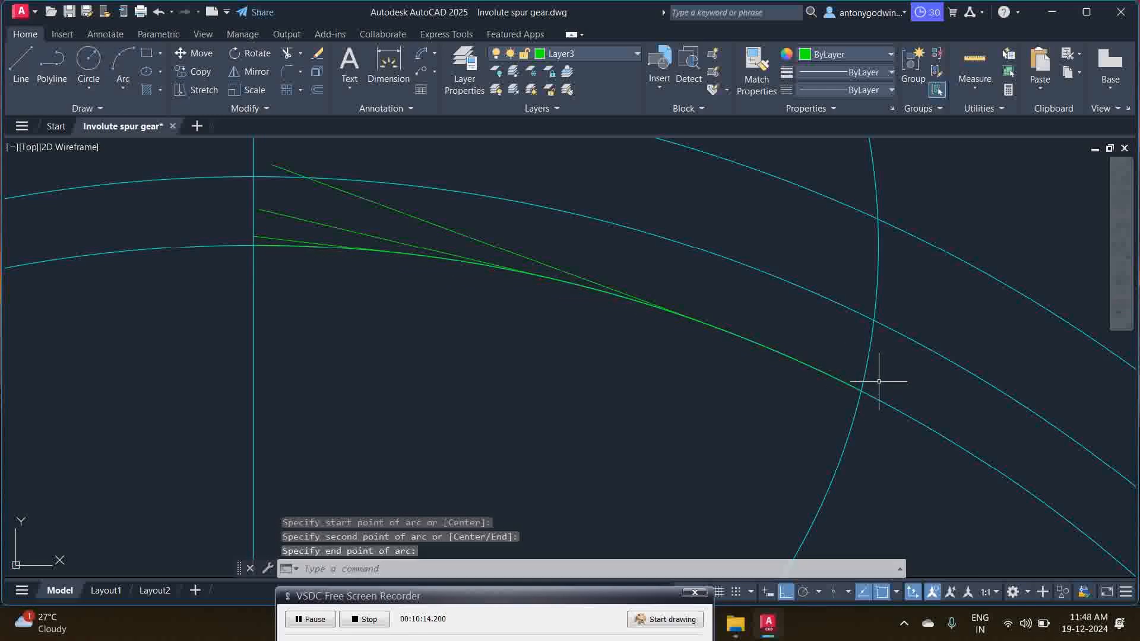
- Add an arc-length dimension above the new green arc and set its precision to six decimal places
left_click(423, 54)
left_click(808, 369)
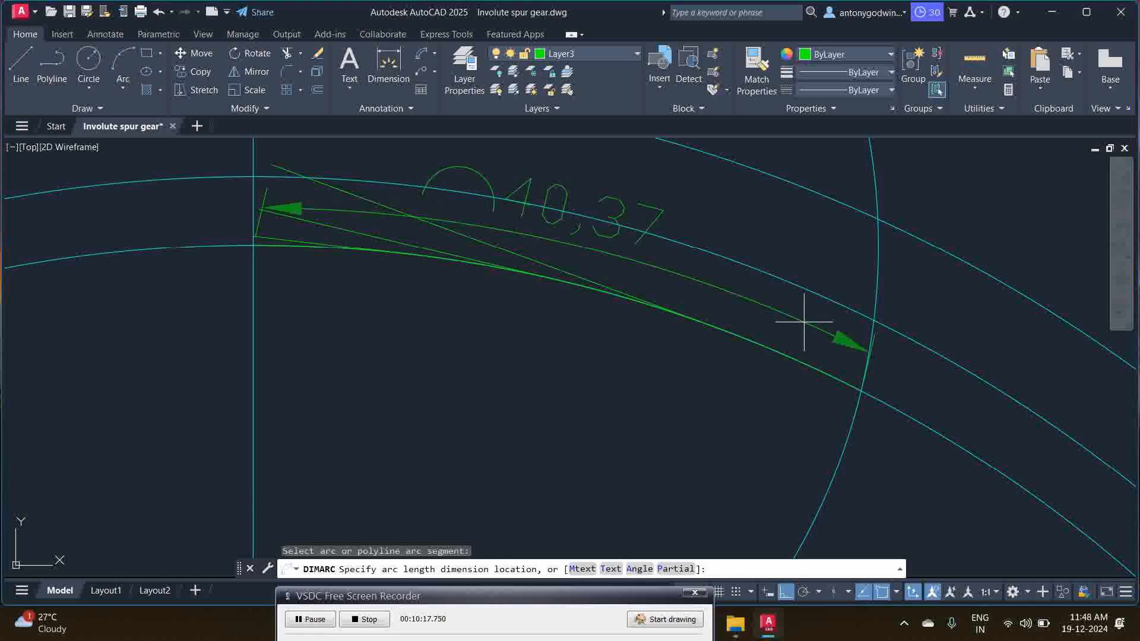
left_click(801, 316)
left_click(637, 240)
right_click(638, 240)
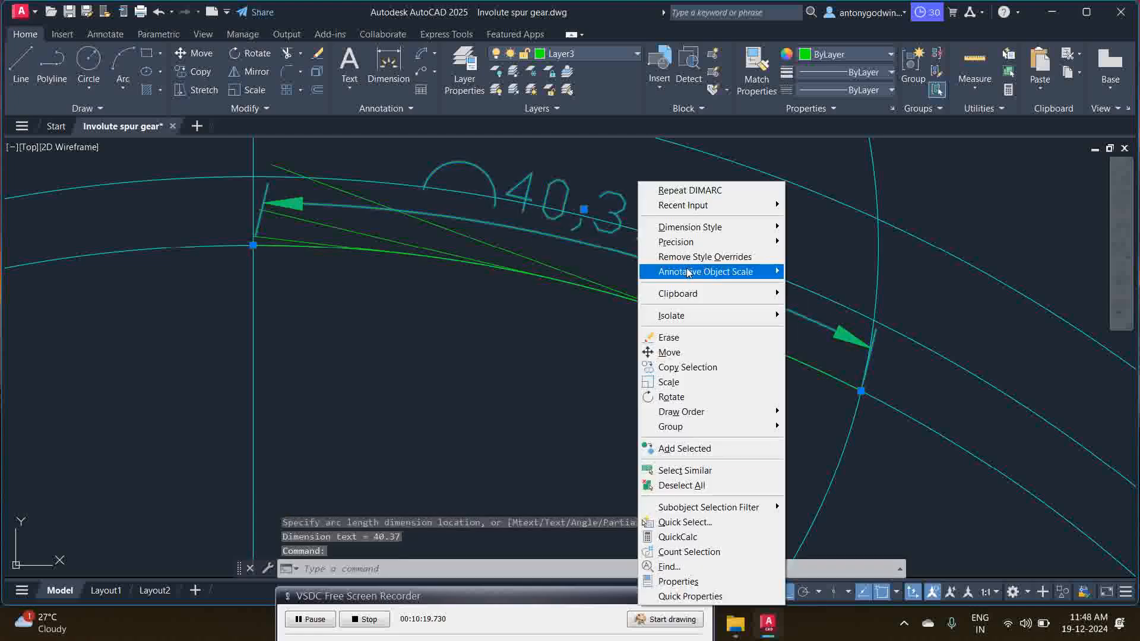
mouse_move(719, 242)
left_click(827, 335)
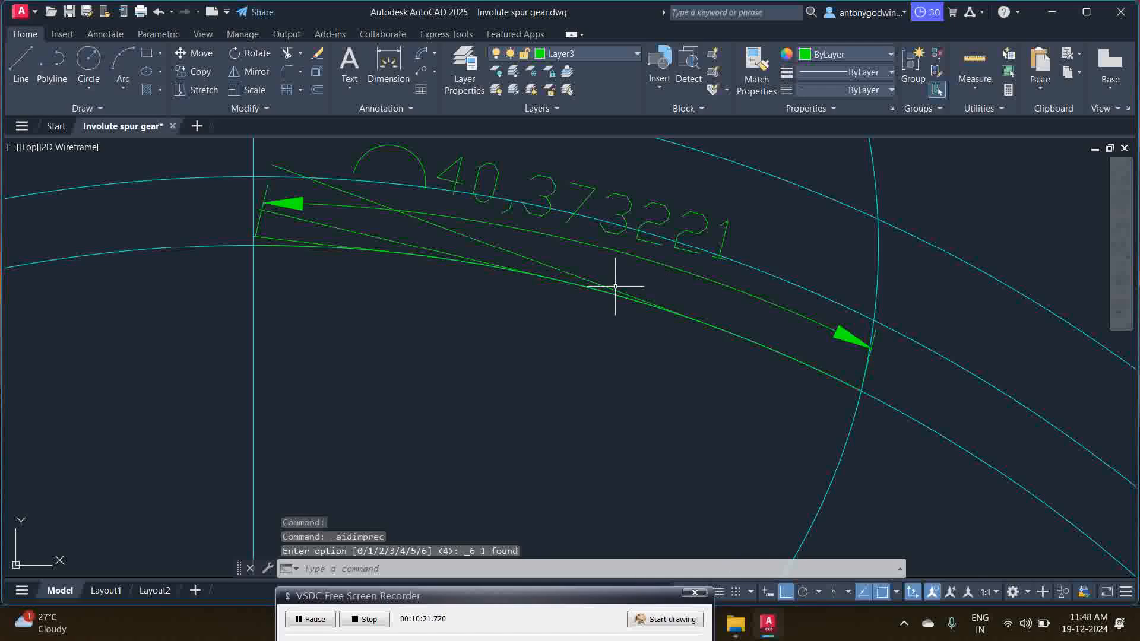
- Draw a radial line from the arc's intersection with the radius 40 circle to the gear centre
scroll(618, 287, "down", 4)
left_click(19, 56)
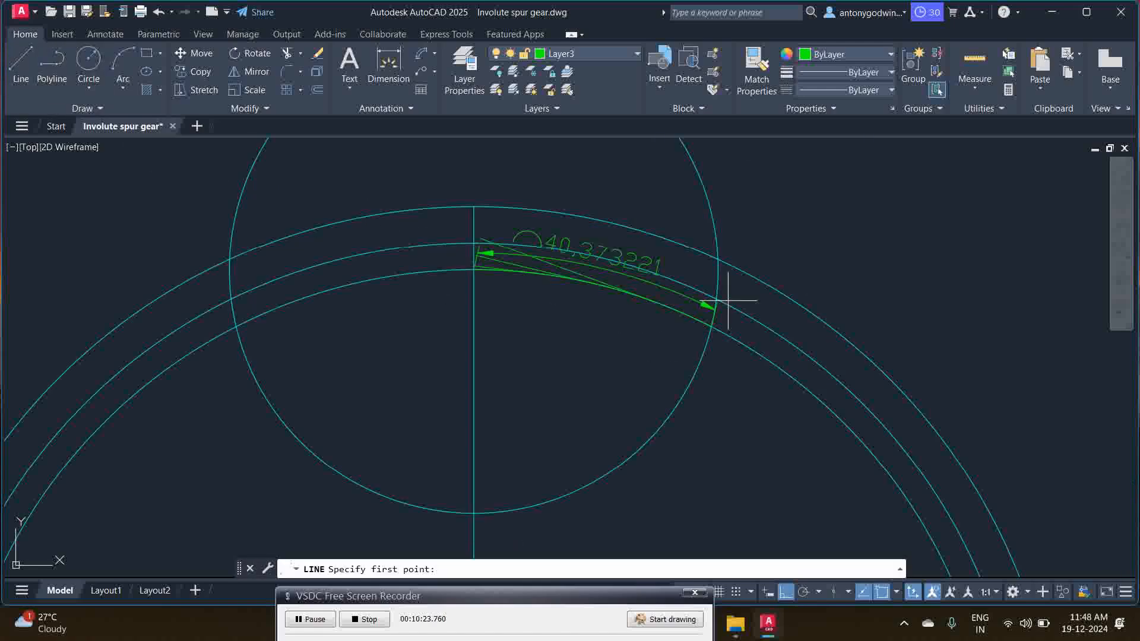
left_click(713, 319)
scroll(692, 280, "down", 3)
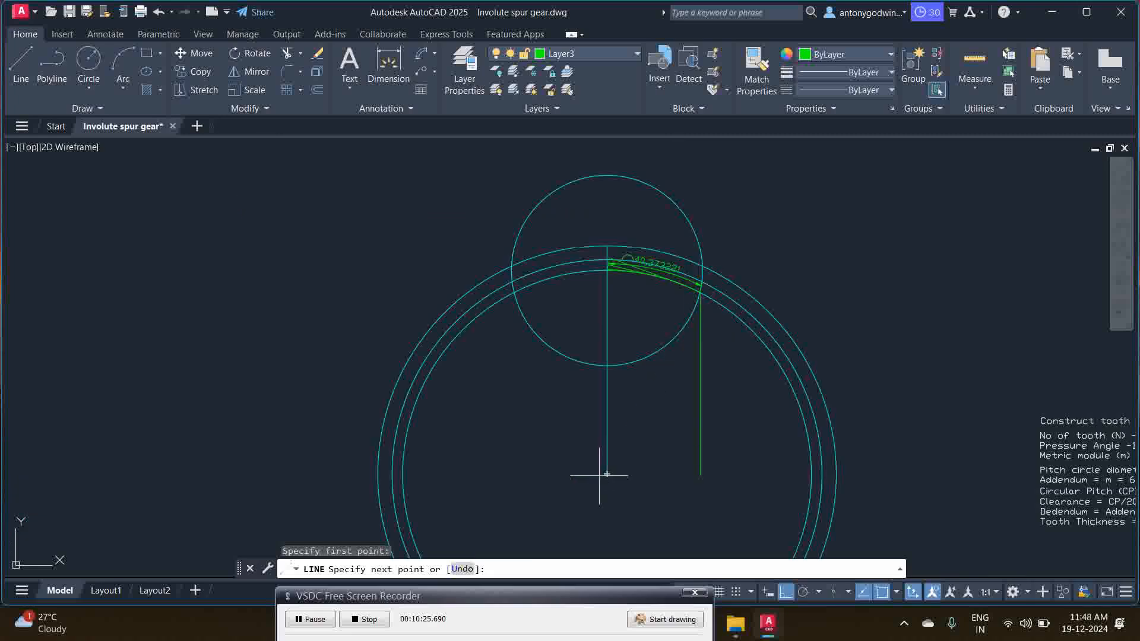
right_click(684, 420)
left_click(701, 424)
key("Return")
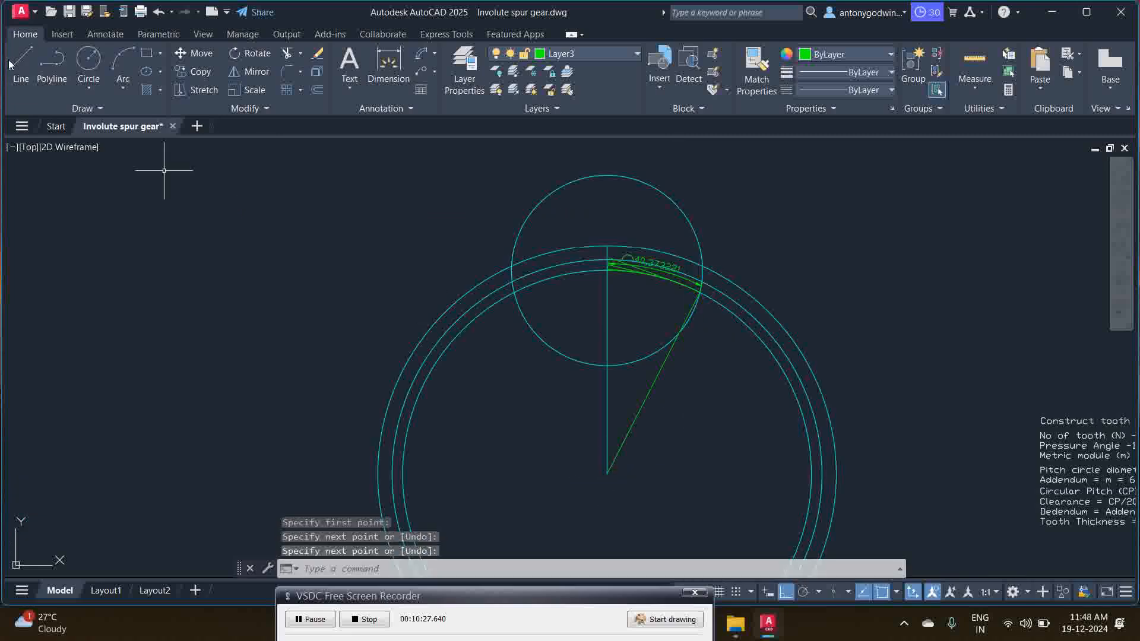
- Draw a line perpendicular to the new slanted radial line, running up and left across the vertical centre line
left_click(637, 402)
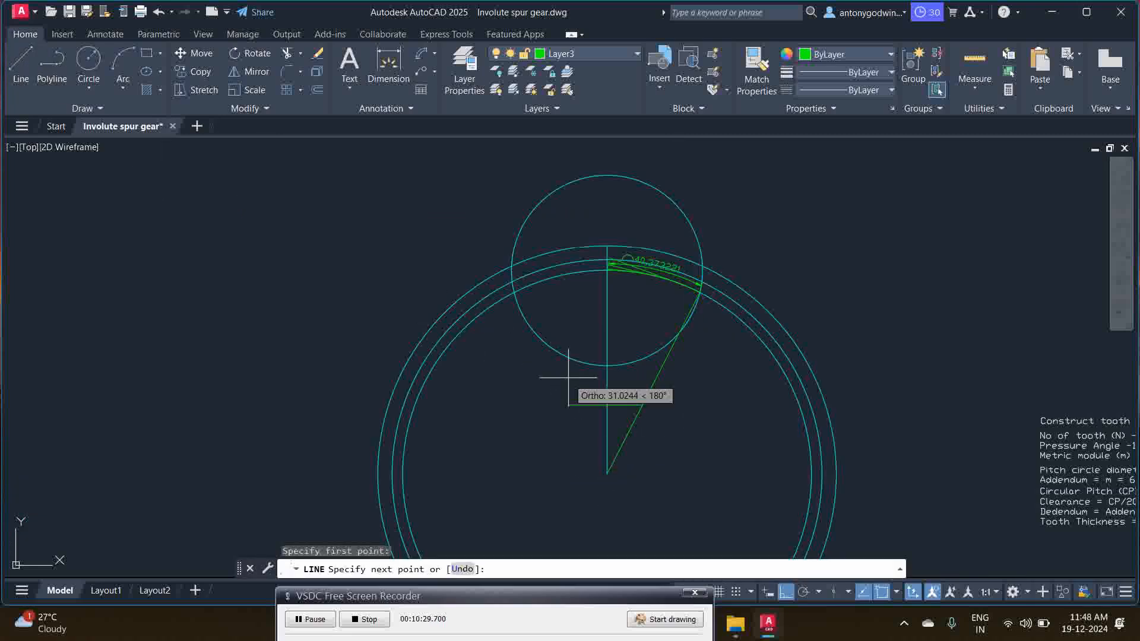
key("Escape")
left_click(19, 72)
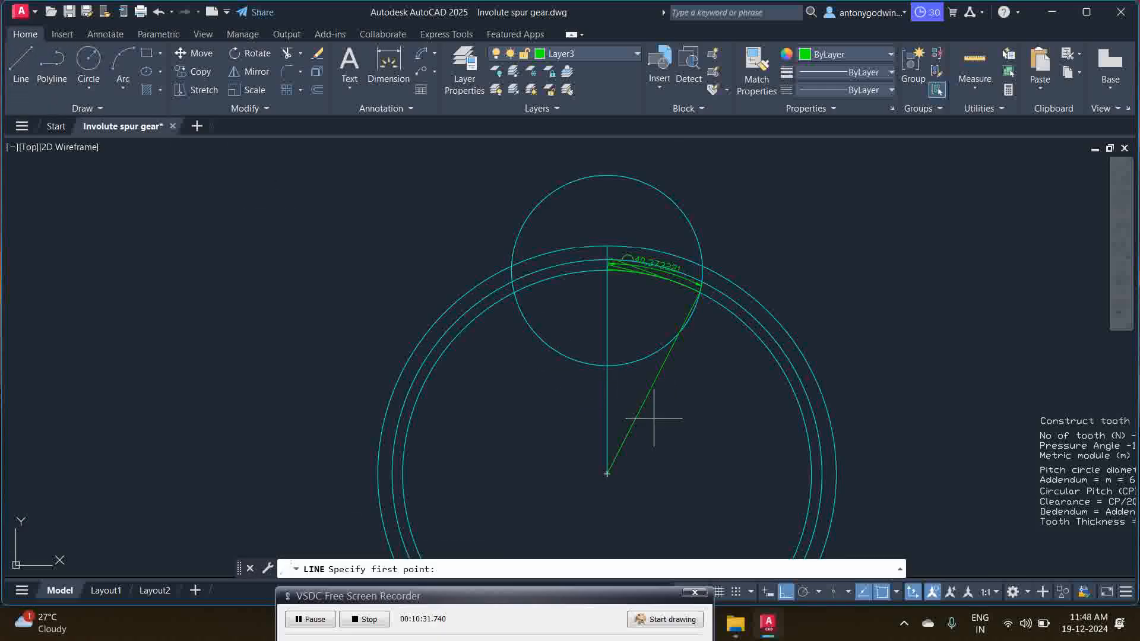
type("per")
key("Return")
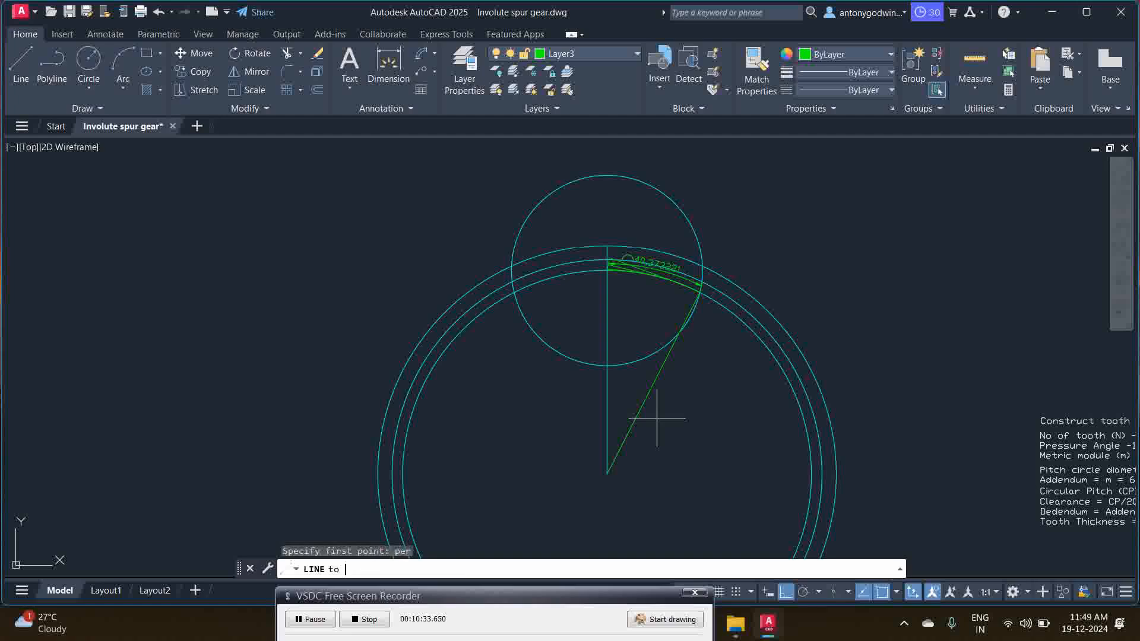
left_click(639, 409)
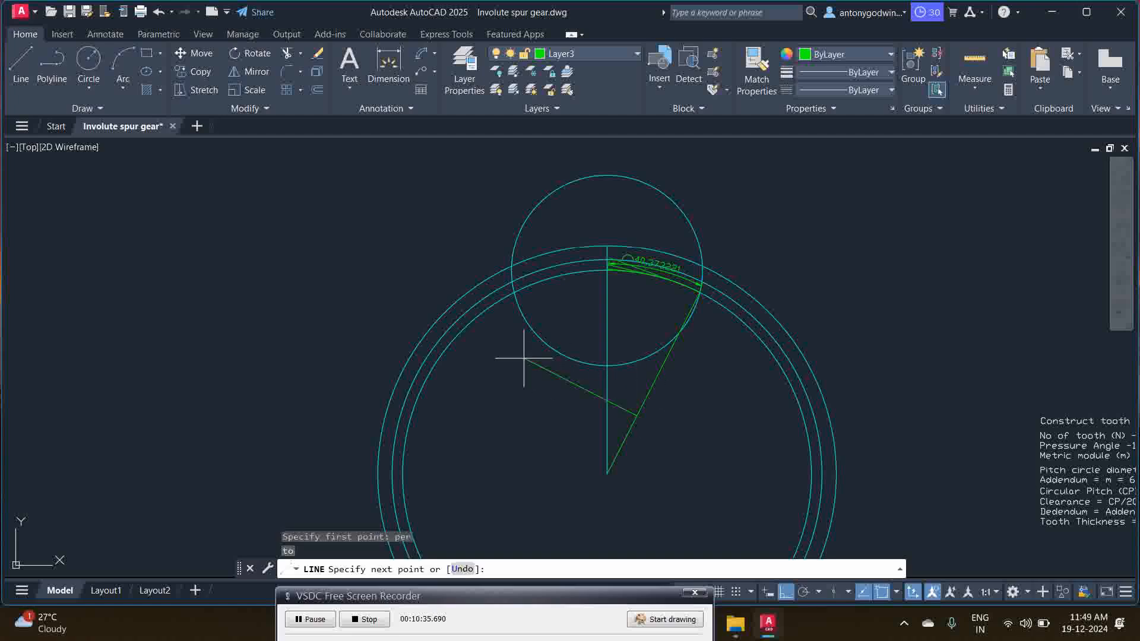
right_click(548, 395)
left_click(567, 407)
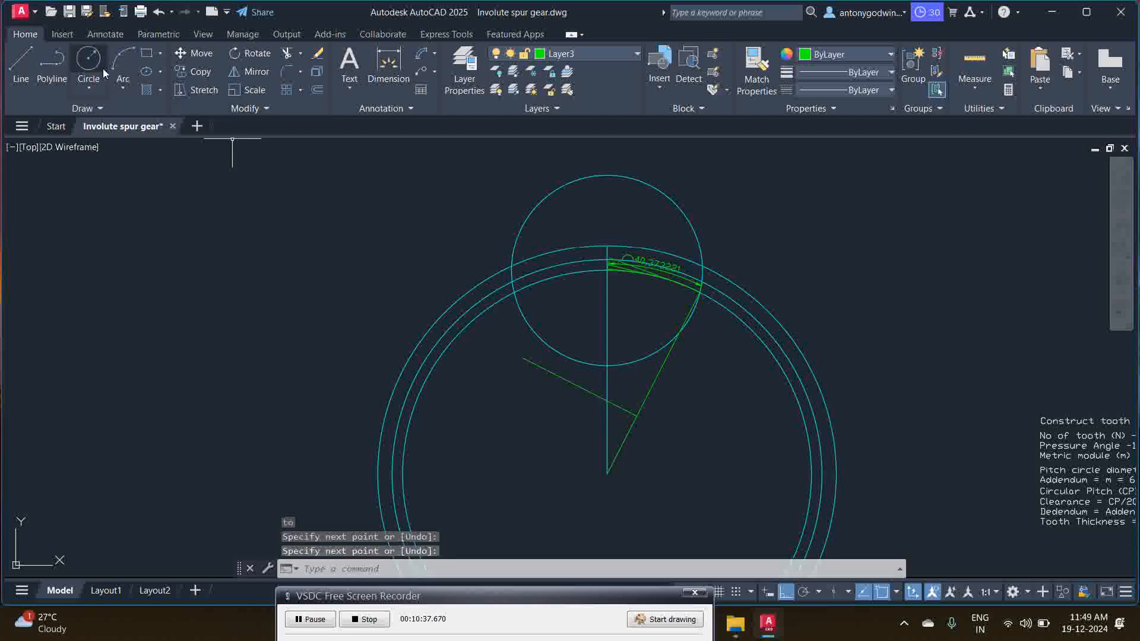
- Draw a circle of radius 40.373221 centred where the perpendicular line meets the slanted radial line
left_click(89, 59)
left_click(640, 414)
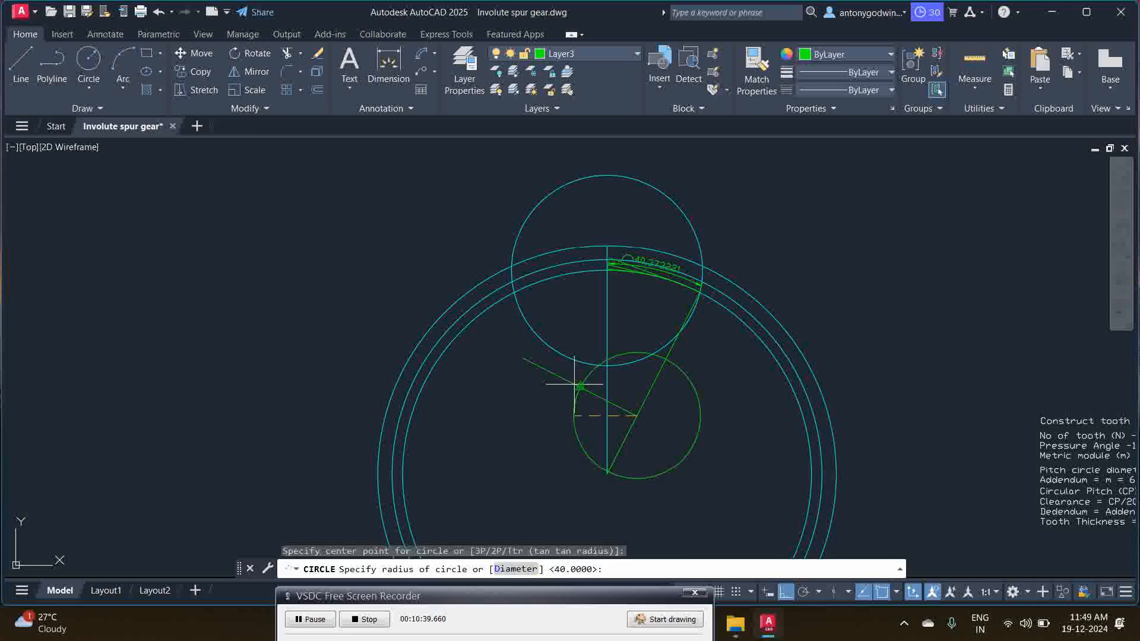
type("r")
key("Return")
type("4")
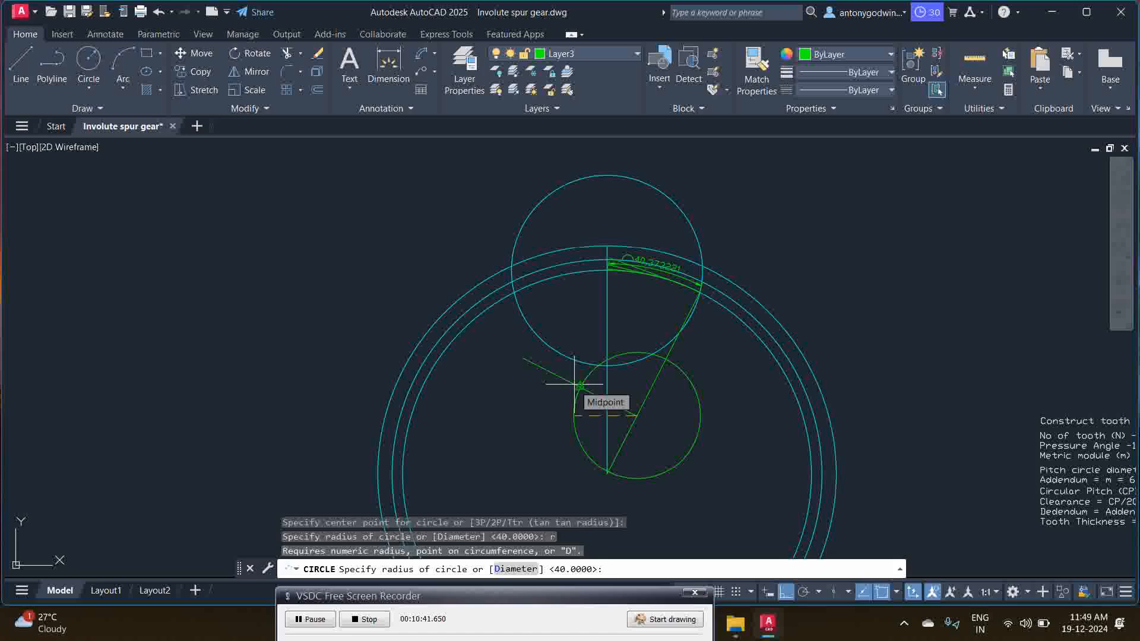
type("0.373221")
key("Return")
scroll(674, 280, "up", 3)
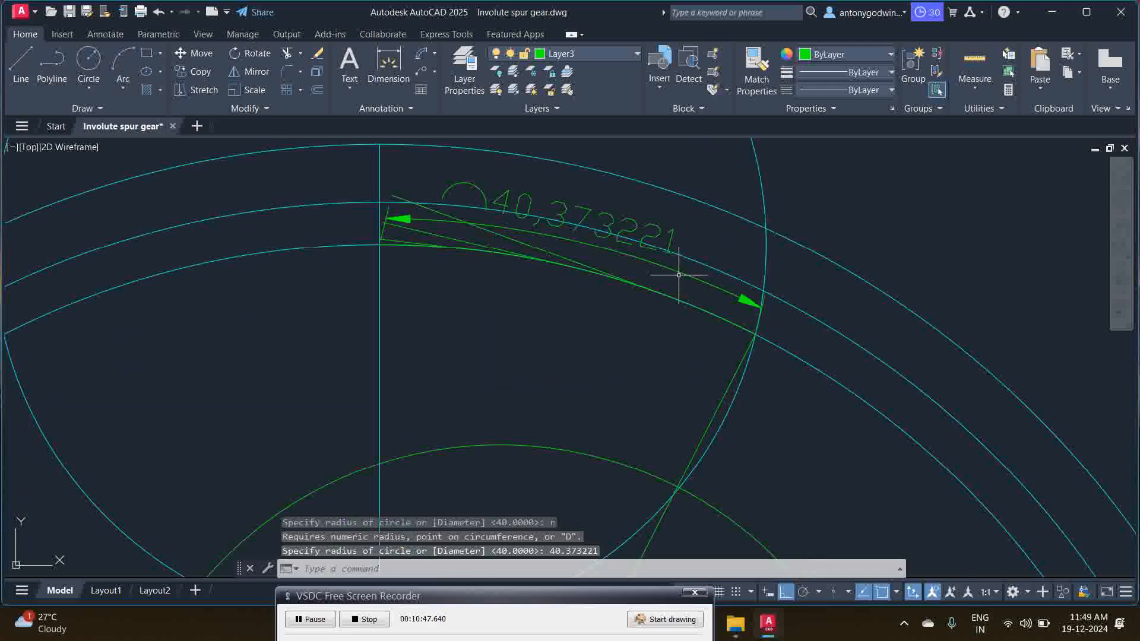
scroll(682, 280, "down", 3)
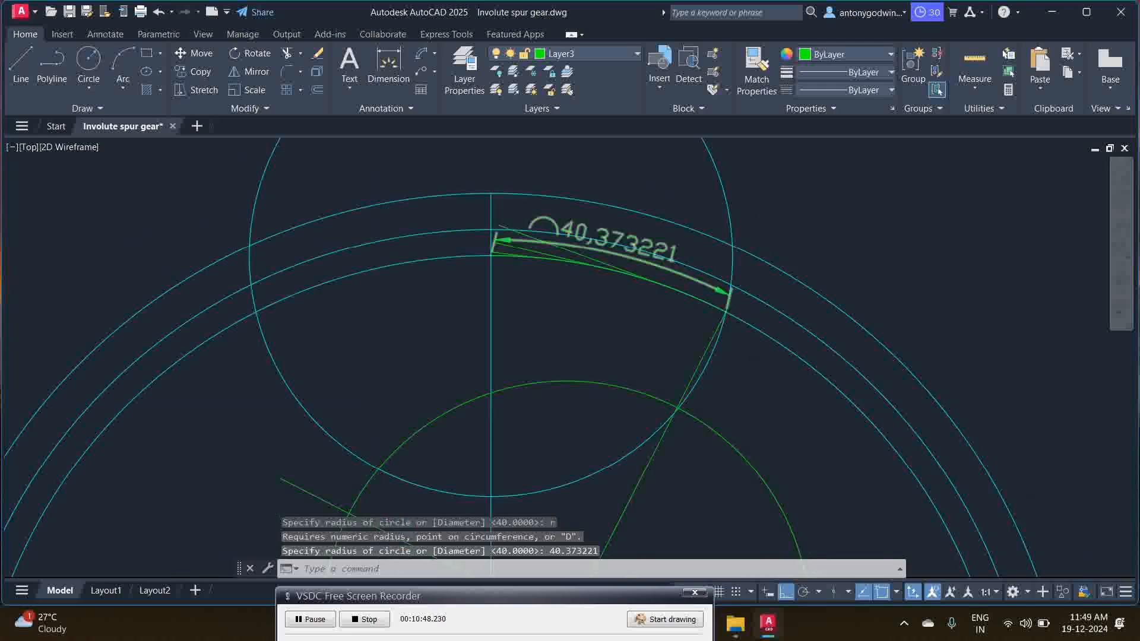
- Trim the perpendicular line's excess beyond the radius 40.373221 circle and erase that circle
left_click(287, 52)
left_click(535, 362)
right_click(510, 361)
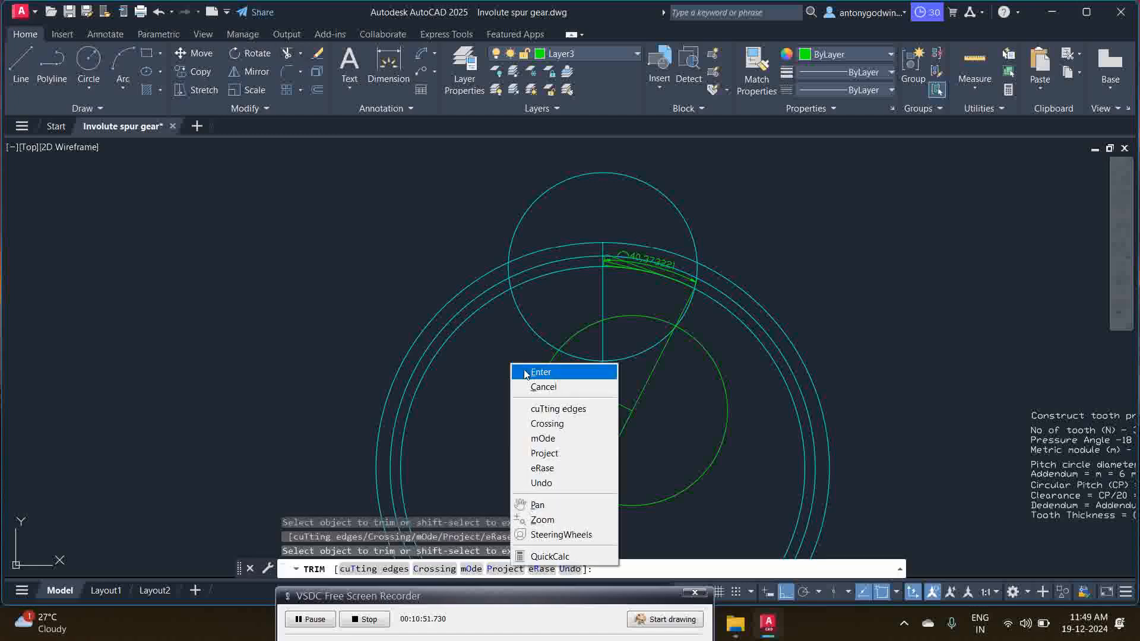
left_click(527, 372)
left_click(542, 410)
left_click(517, 392)
key("Delete")
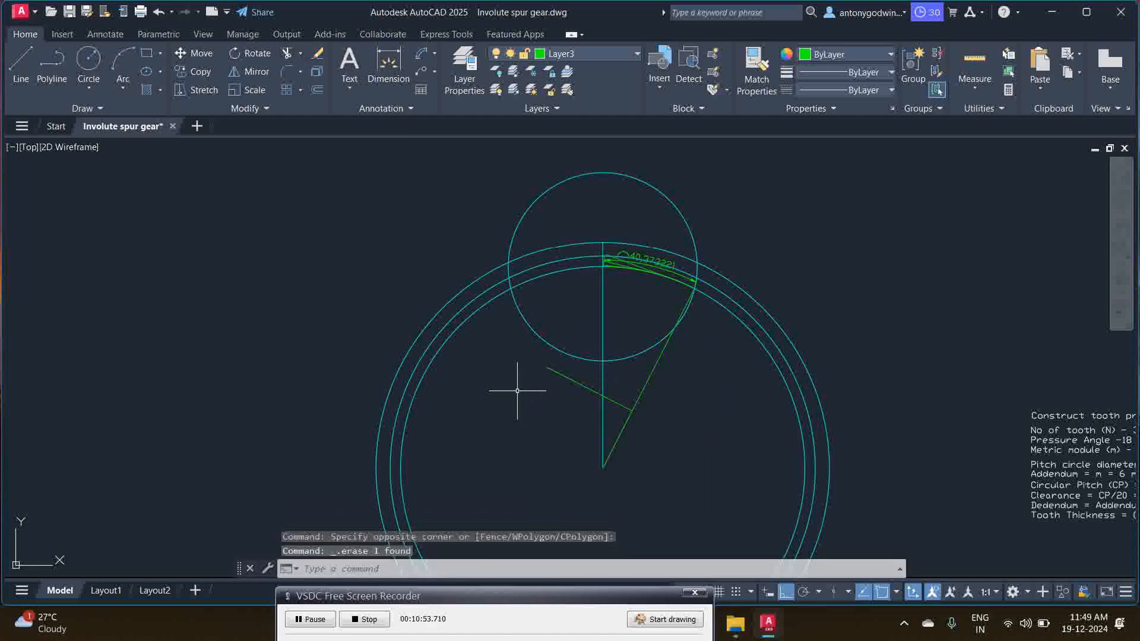
- Move the trimmed line from its lower end to the point where the slanted radial line meets the base circle
left_click(565, 381)
left_click(557, 372)
right_click(593, 390)
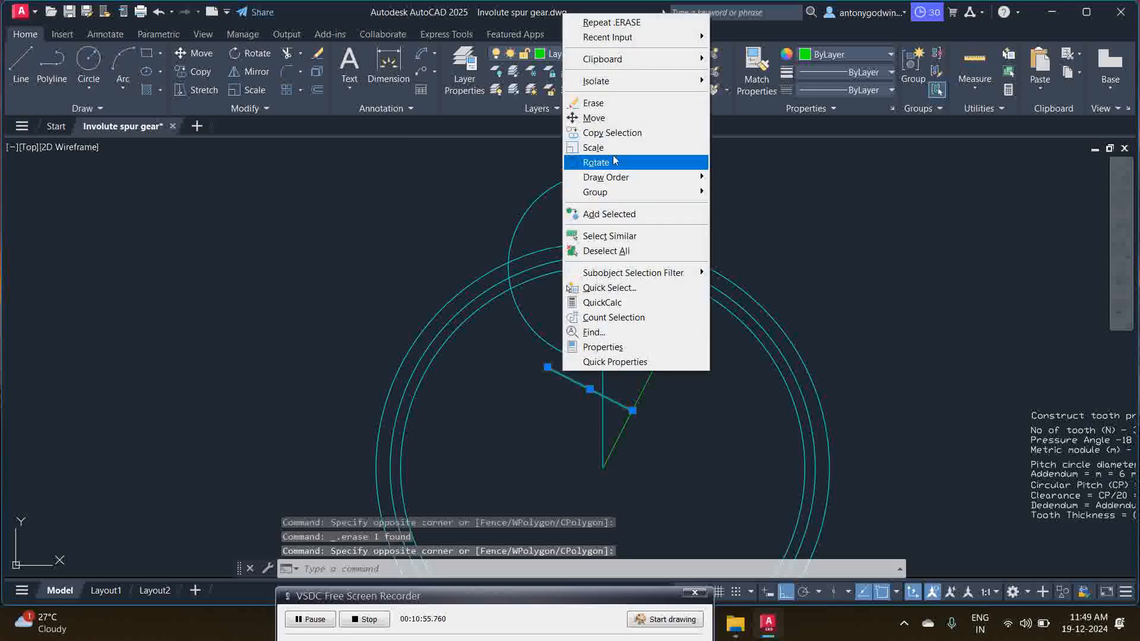
left_click(594, 118)
left_click(632, 410)
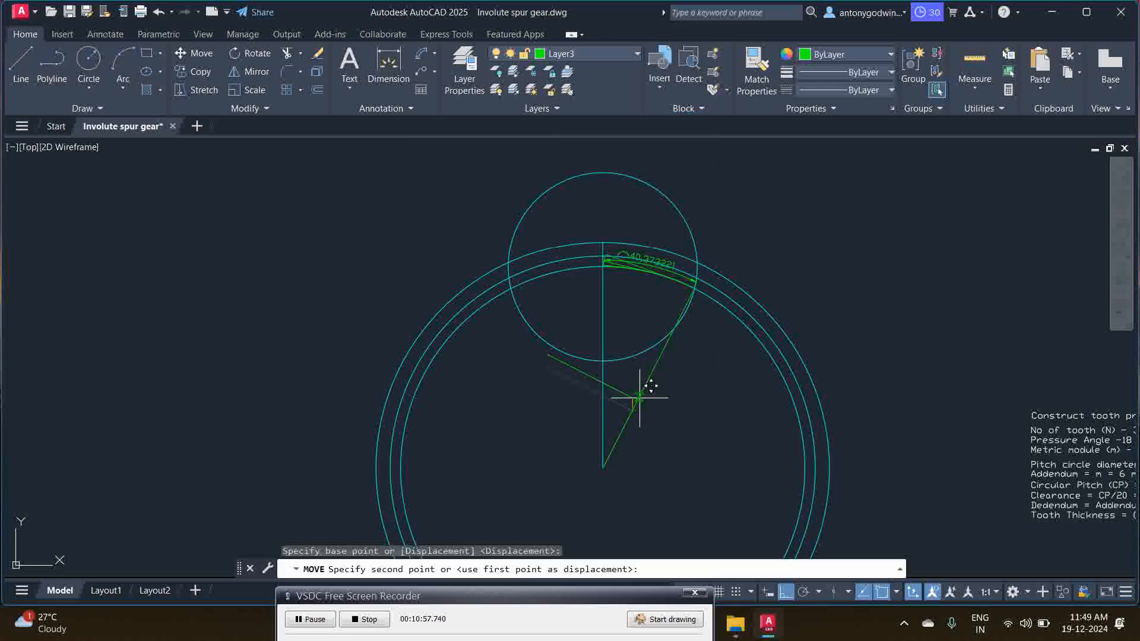
scroll(668, 297, "up", 6)
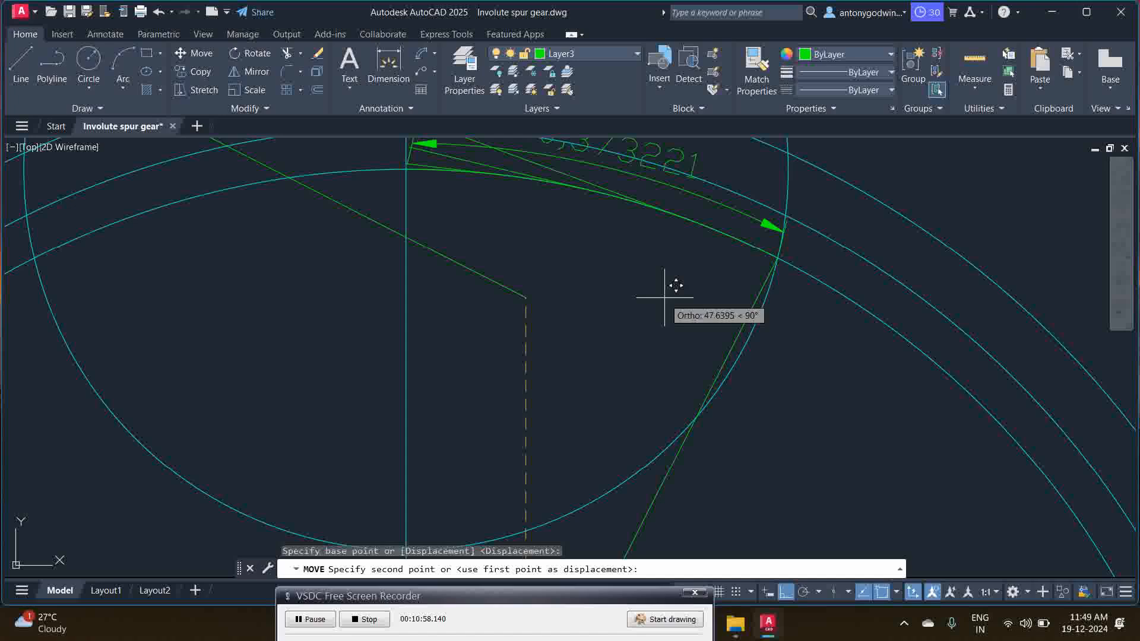
left_click(778, 257)
scroll(623, 339, "down", 2)
key("Escape")
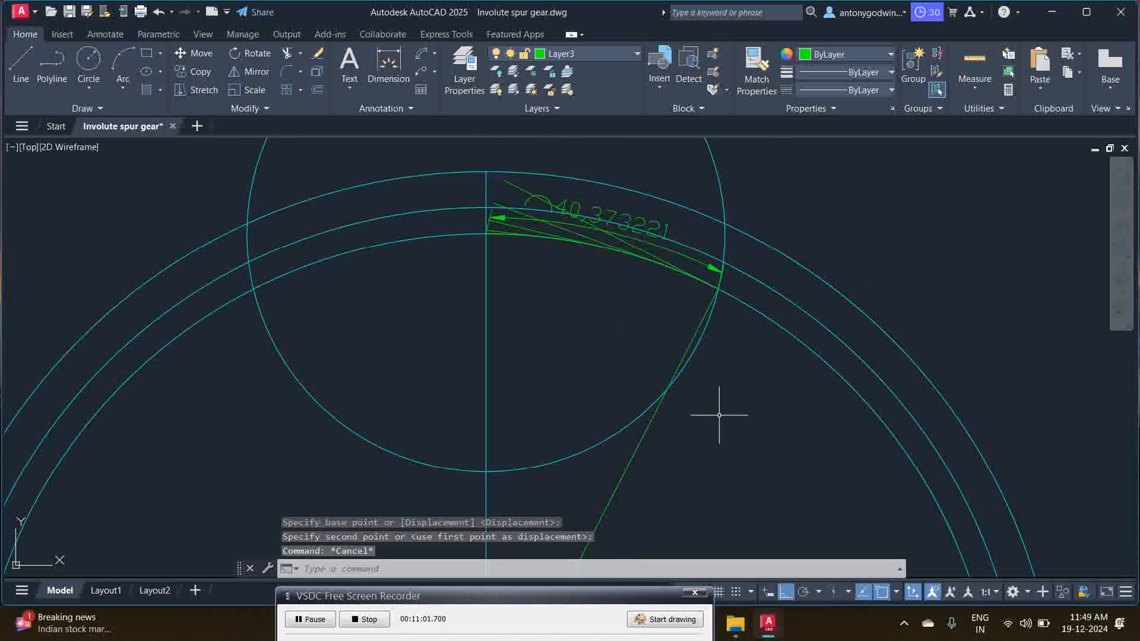
- Erase the slanted radial line, the radius 40 circle, the arc-length dimension and the green arc on the base circle
left_click(723, 407)
left_click(646, 351)
key("Delete")
left_click(627, 226)
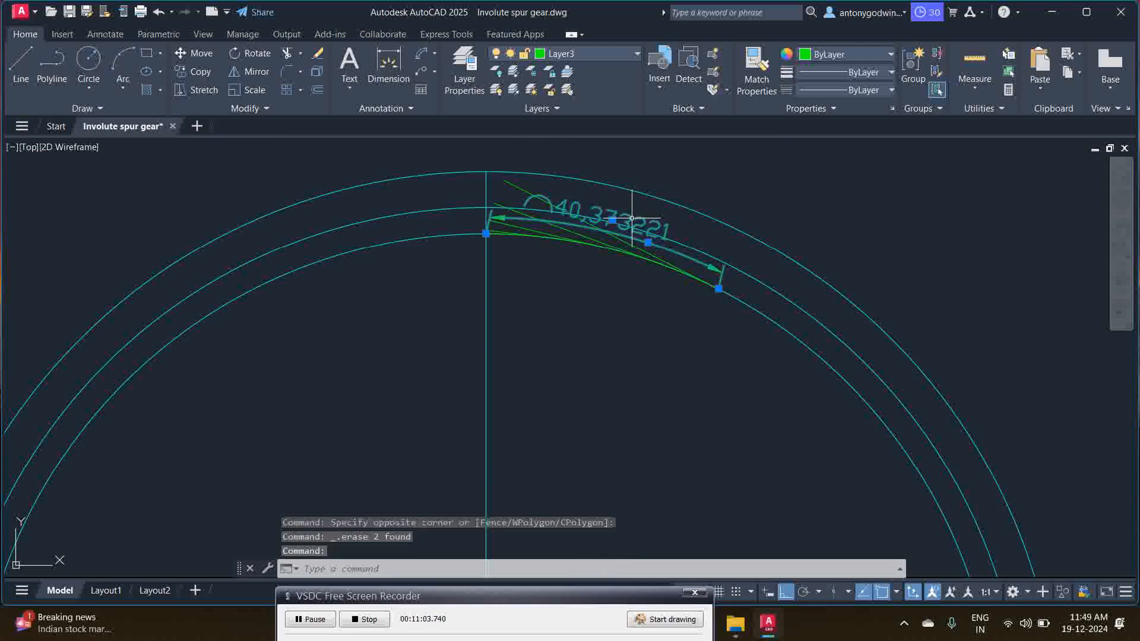
key("Delete")
scroll(586, 229, "up", 3)
left_click(456, 270)
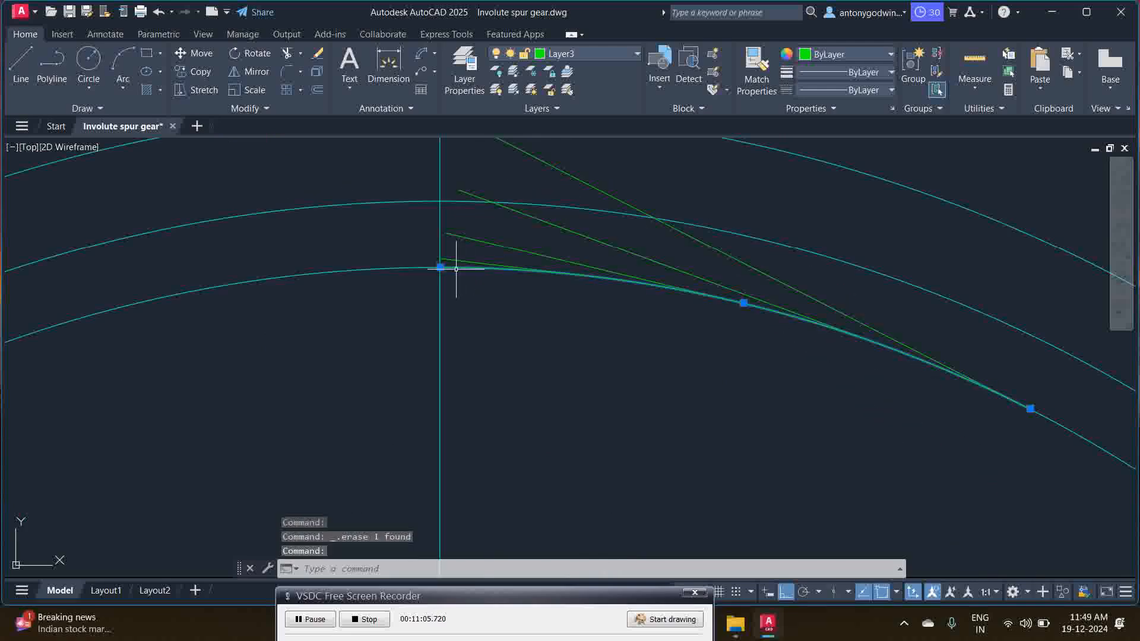
key("Delete")
scroll(433, 285, "down", 2)
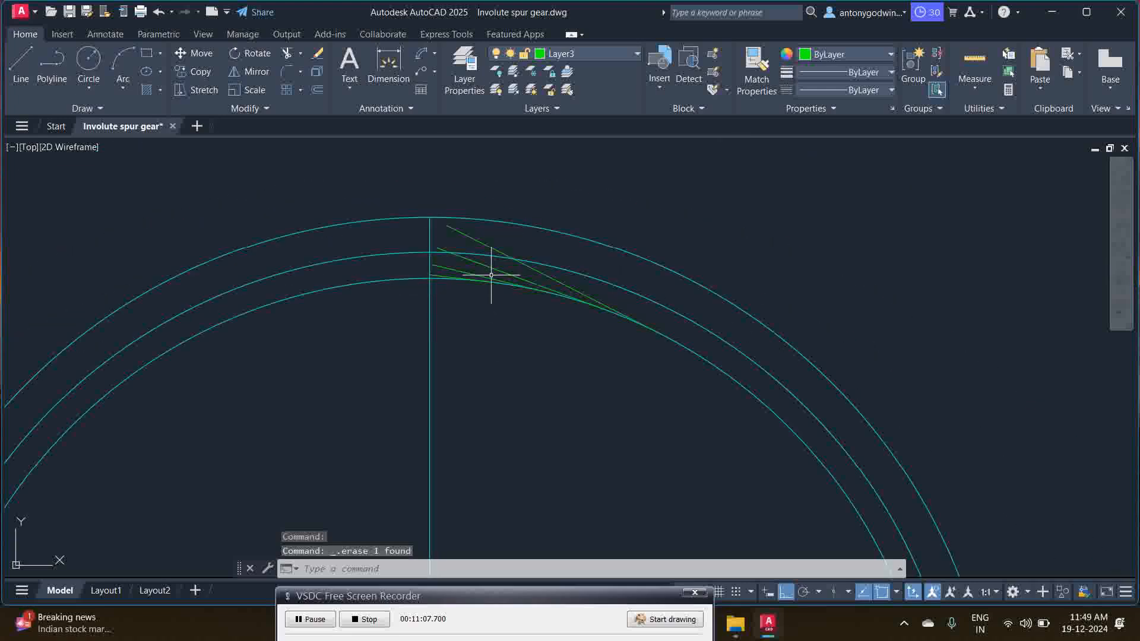
- Draw a circle of radius 50 centred where the vertical centre line meets the base circle
left_click(90, 61)
scroll(375, 251, "up", 2)
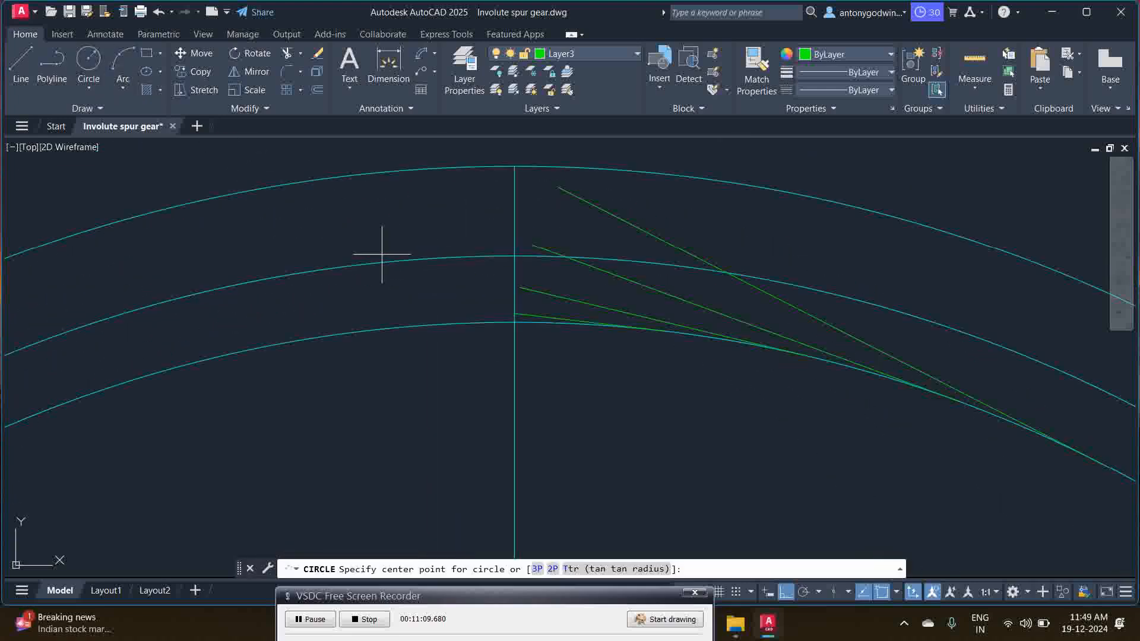
left_click(515, 322)
type("r")
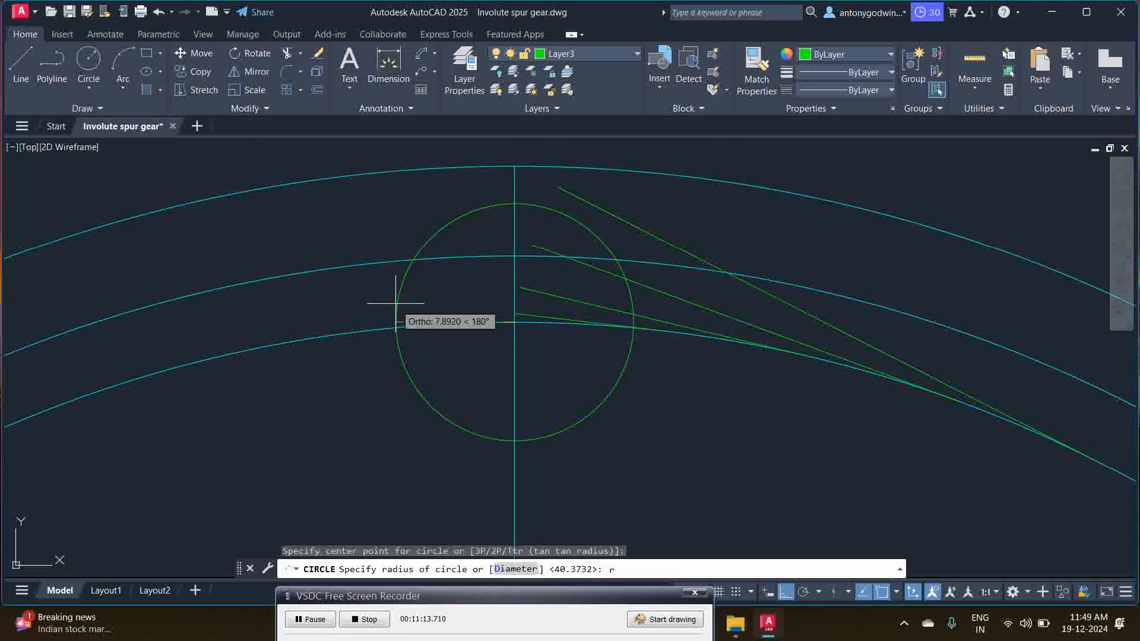
key("Return")
type("50")
key("Return")
scroll(310, 258, "down", 2)
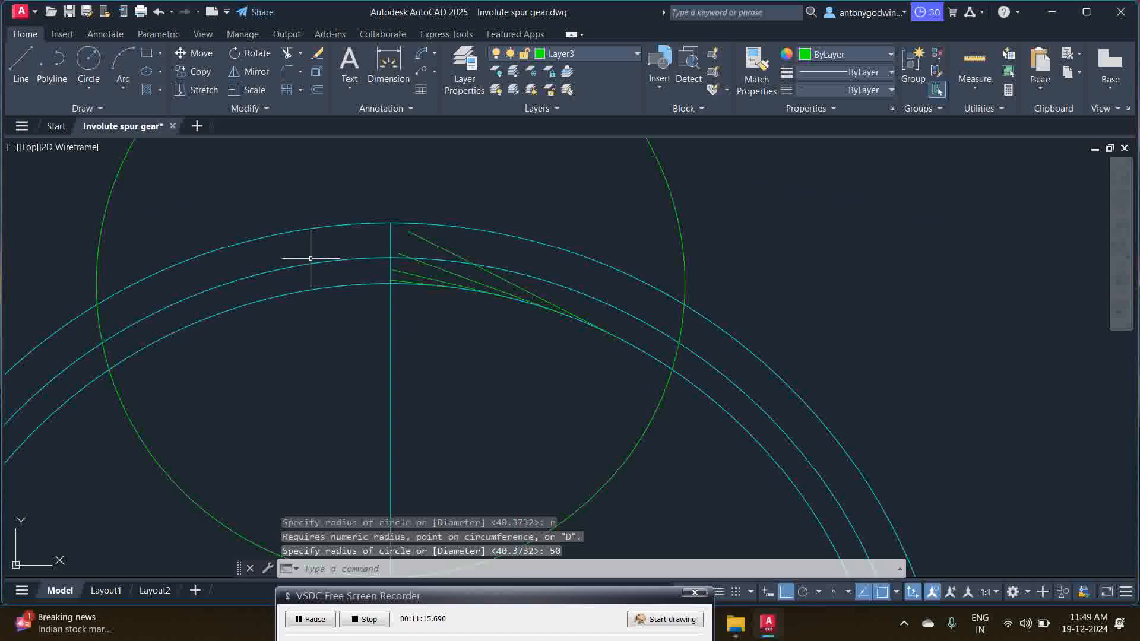
- Draw a three-point arc along the base circle from the vertical centre line to the radius 50 circle's right-hand intersection
left_click(123, 60)
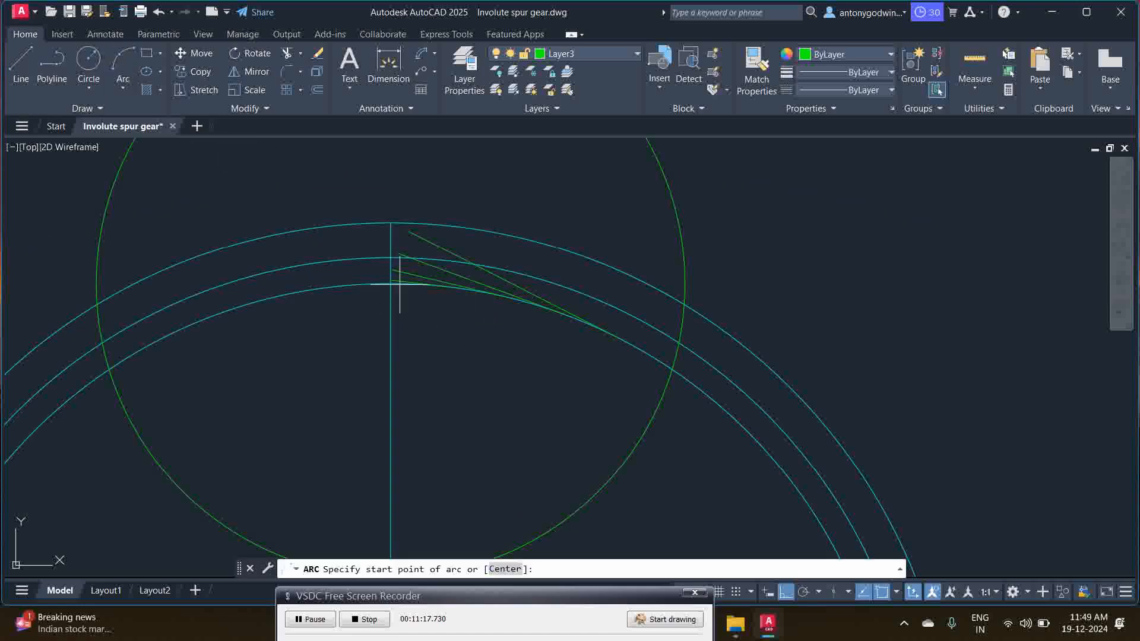
scroll(374, 289, "up", 3)
left_click(352, 276)
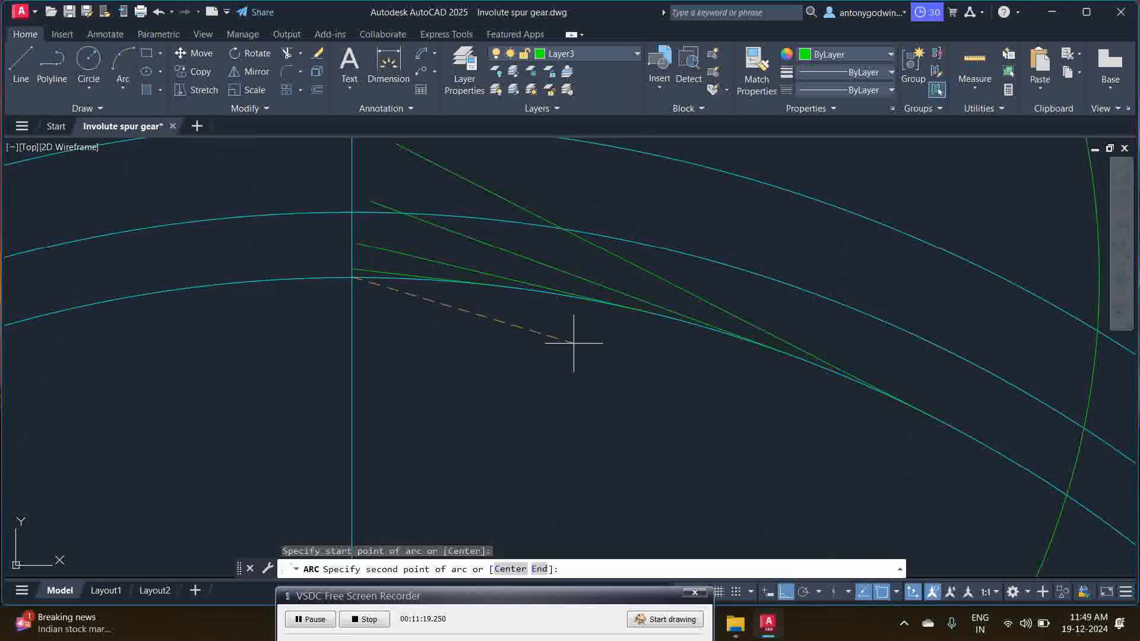
left_click(983, 440)
left_click(1064, 497)
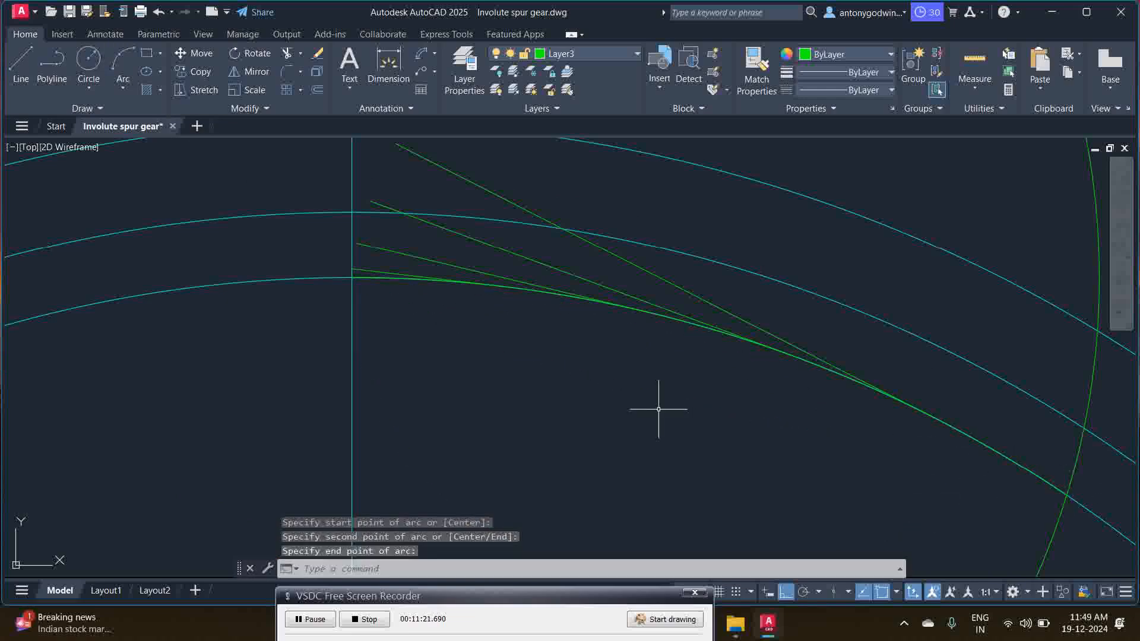
scroll(559, 341, "down", 2)
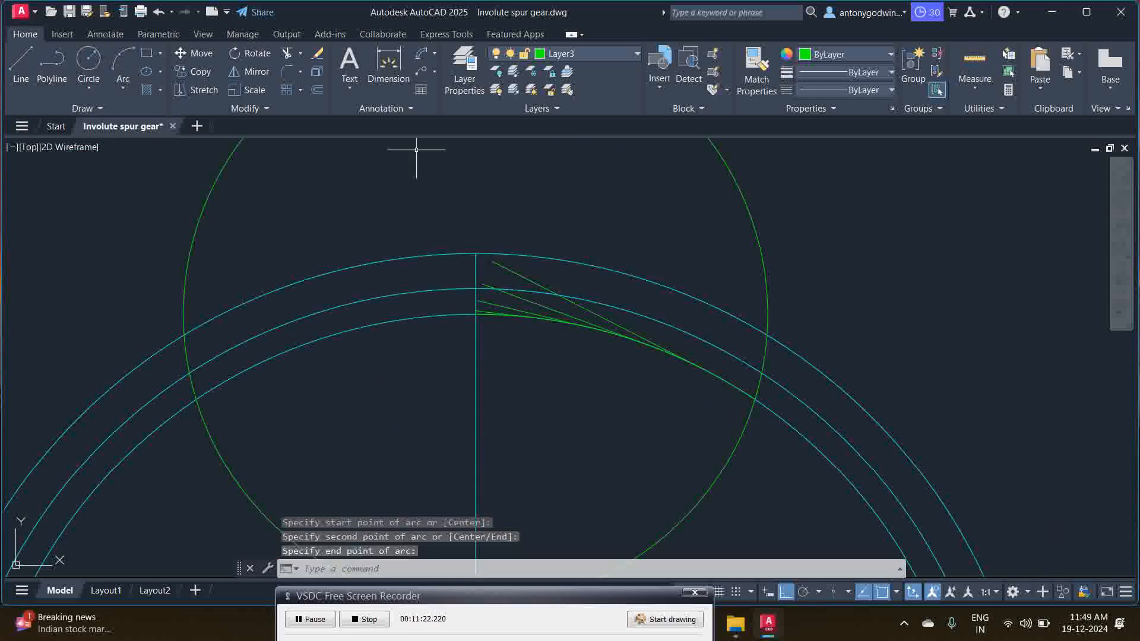
- Add an arc-length dimension above the new base-circle arc and set its precision to six decimal places
left_click(419, 54)
left_click(735, 390)
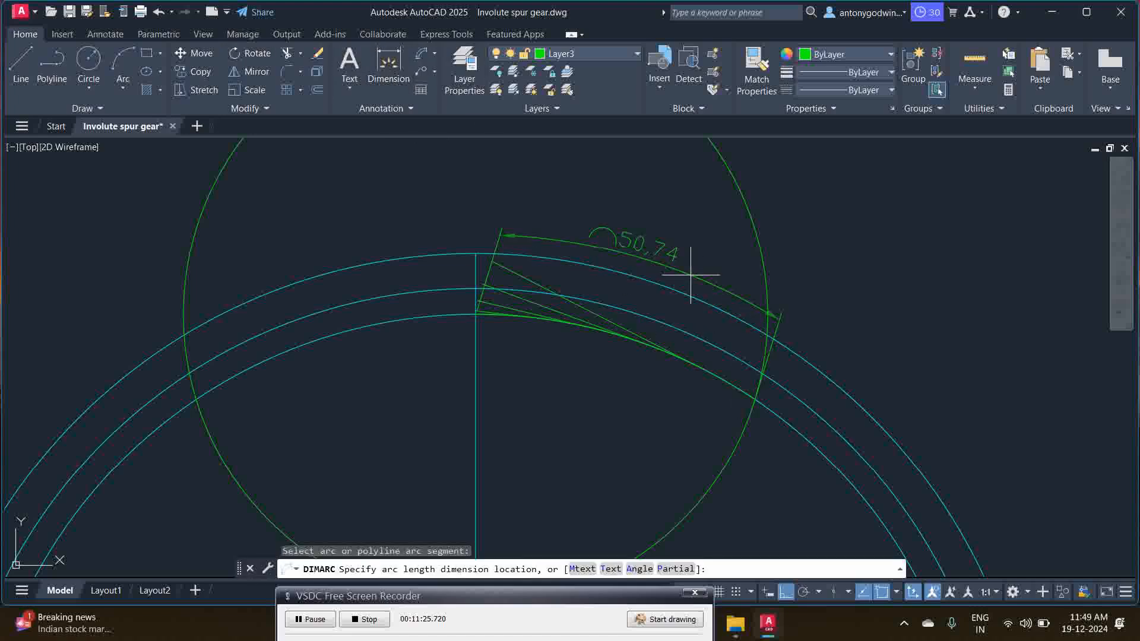
left_click(683, 248)
right_click(673, 245)
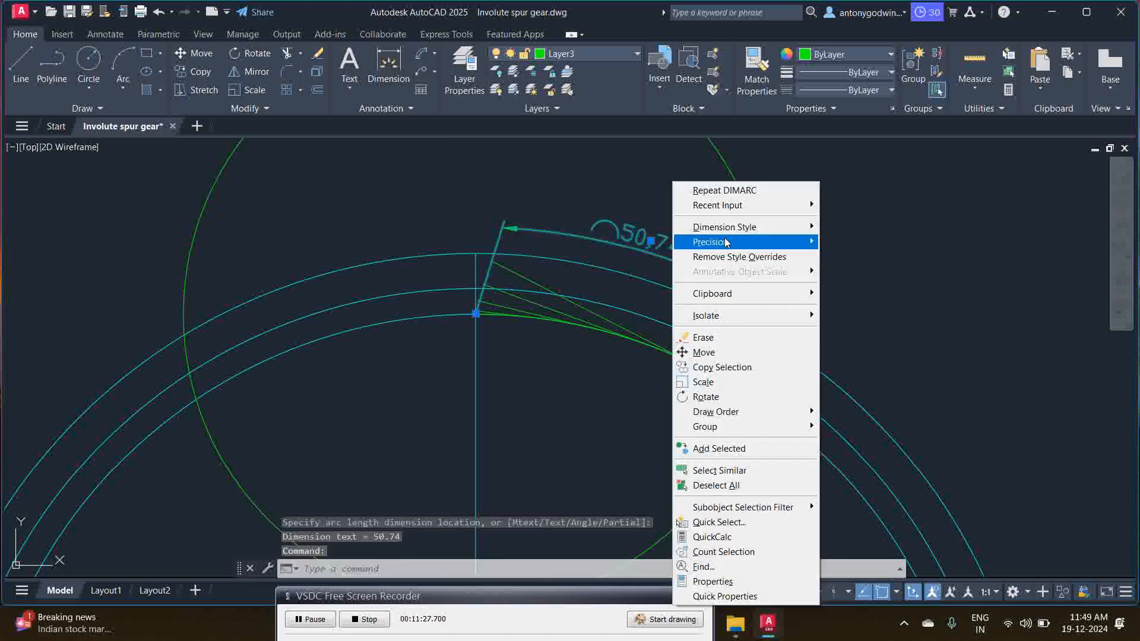
mouse_move(725, 242)
left_click(861, 335)
scroll(491, 230, "down", 2)
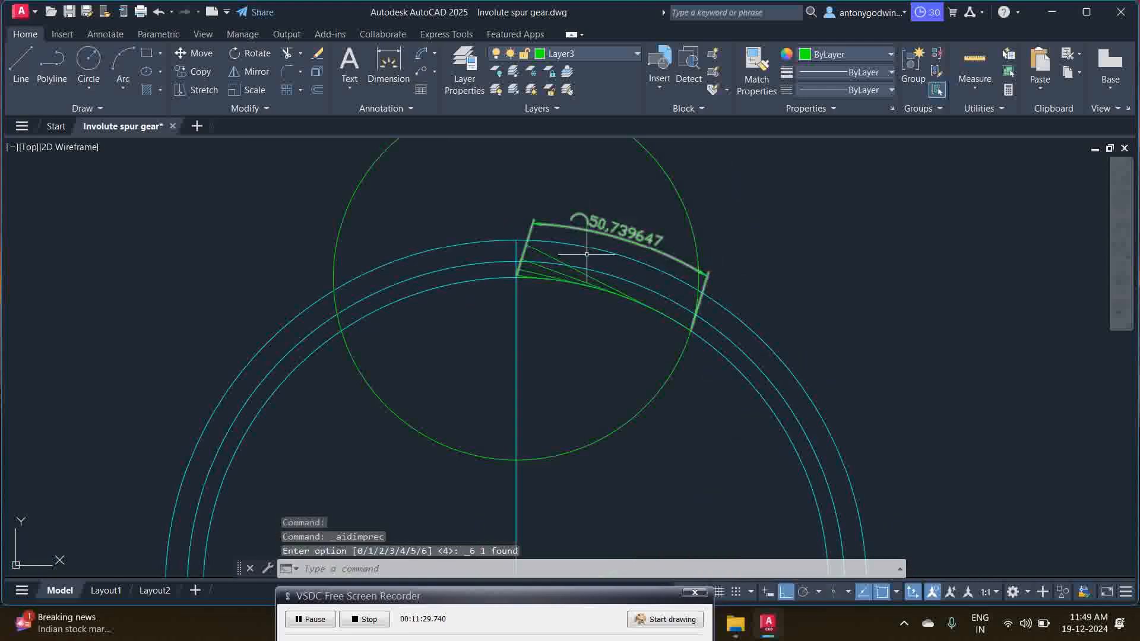
scroll(434, 237, "down", 3)
scroll(466, 201, "up", 2)
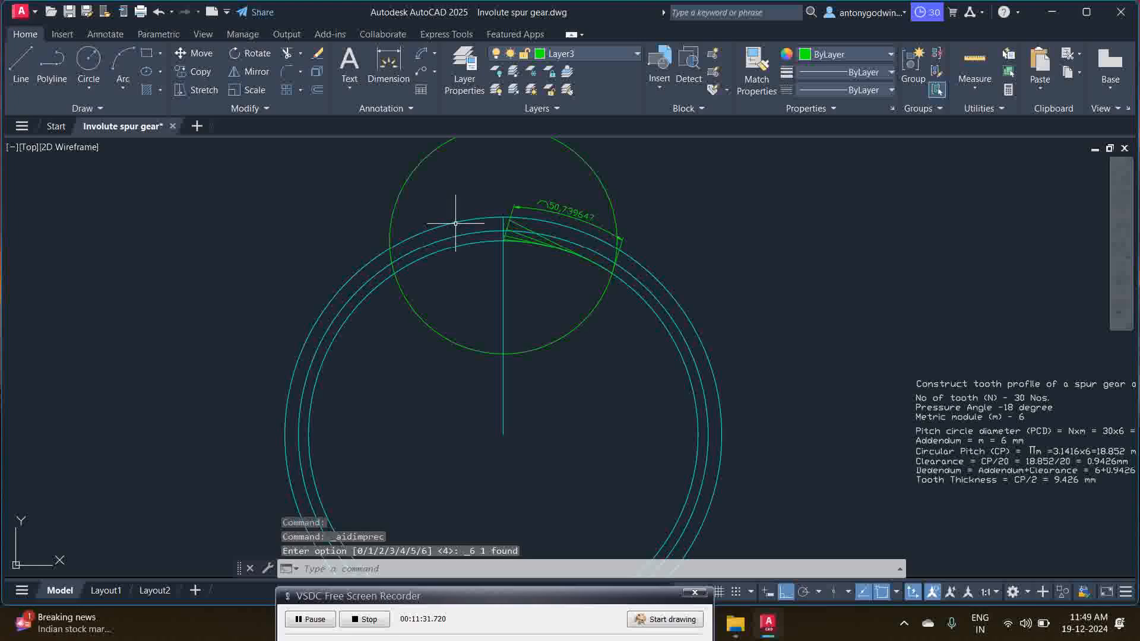
- Draw a radial line from the base circle's intersection with the radius 50 circle to the gear centre
left_click(21, 66)
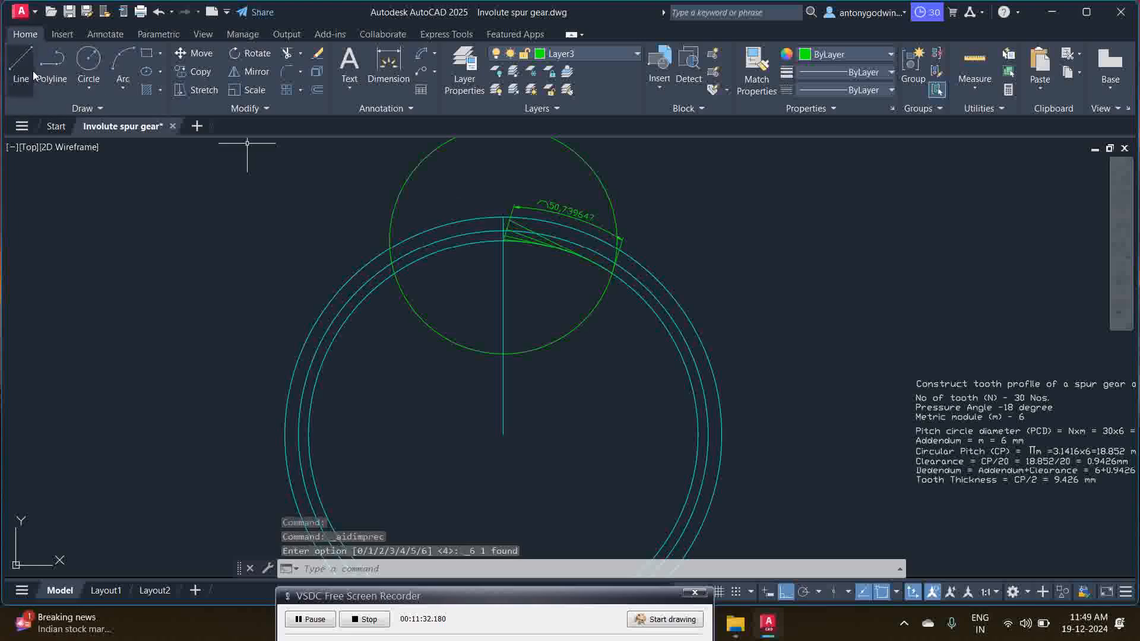
left_click(612, 274)
left_click(503, 435)
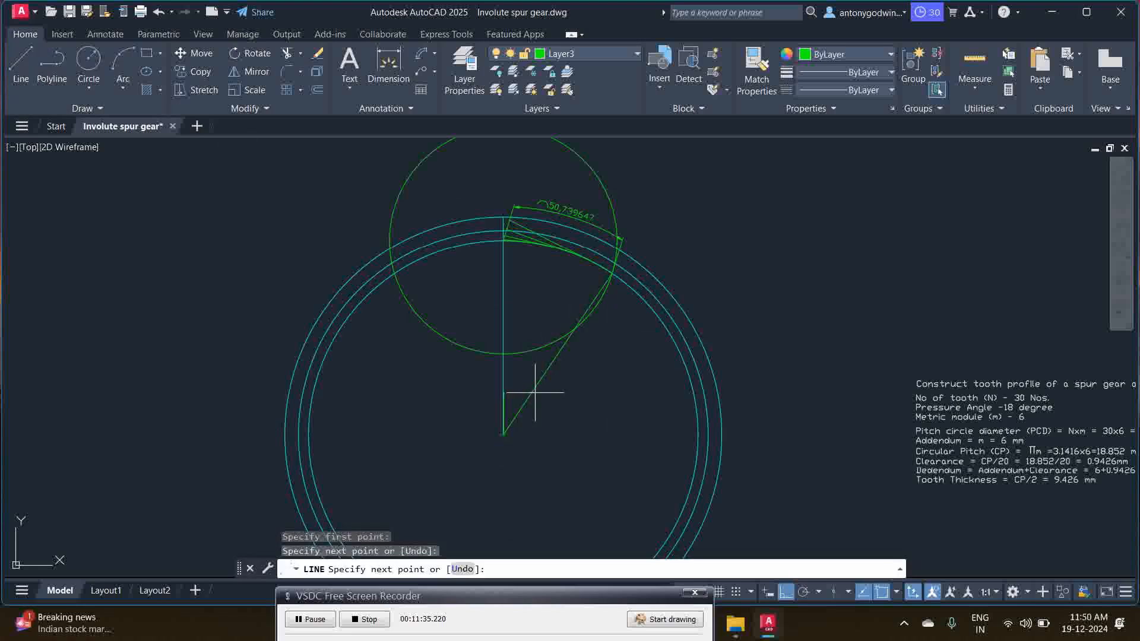
right_click(581, 367)
left_click(599, 379)
- Draw a line perpendicular to the slanted radial line near the gear centre, running up and left across the vertical centre line
left_click(15, 70)
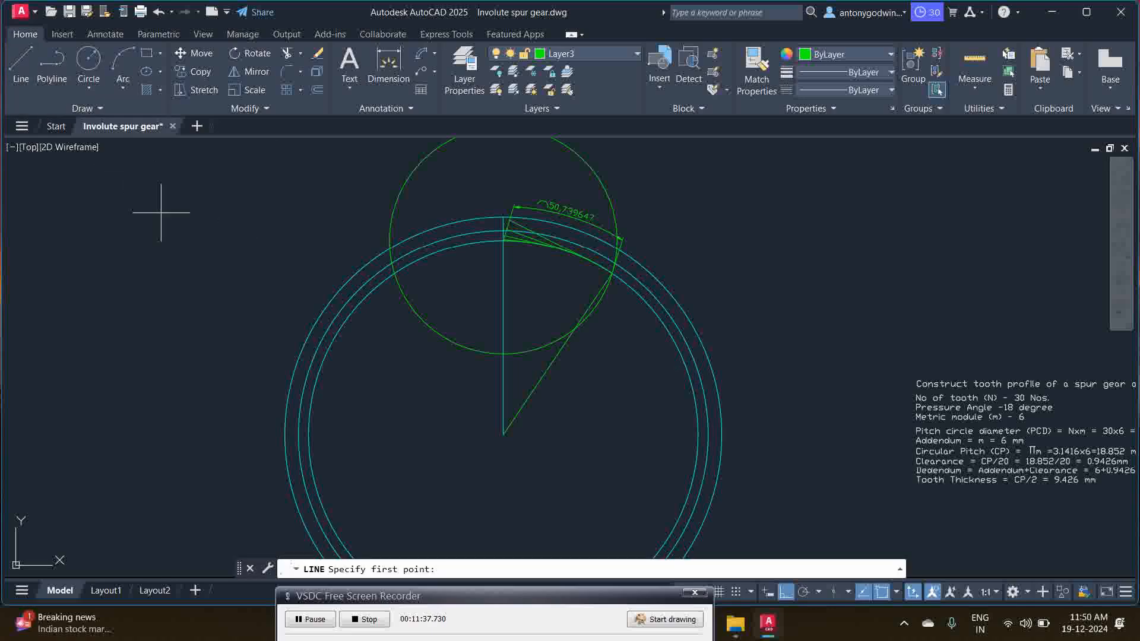
type("per")
key("Return")
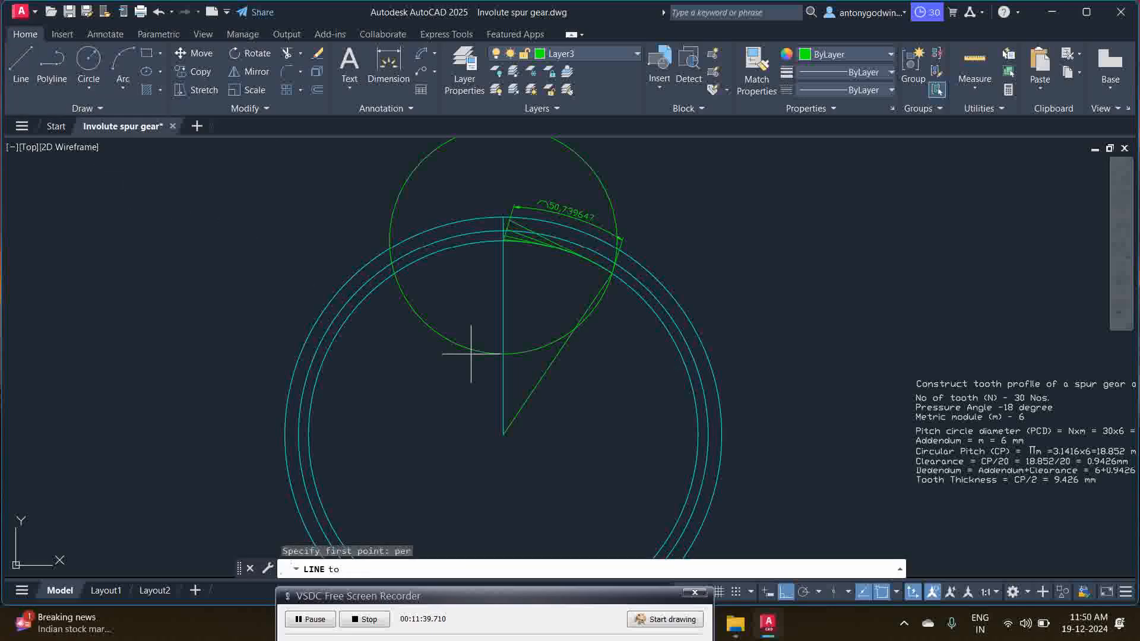
left_click(528, 381)
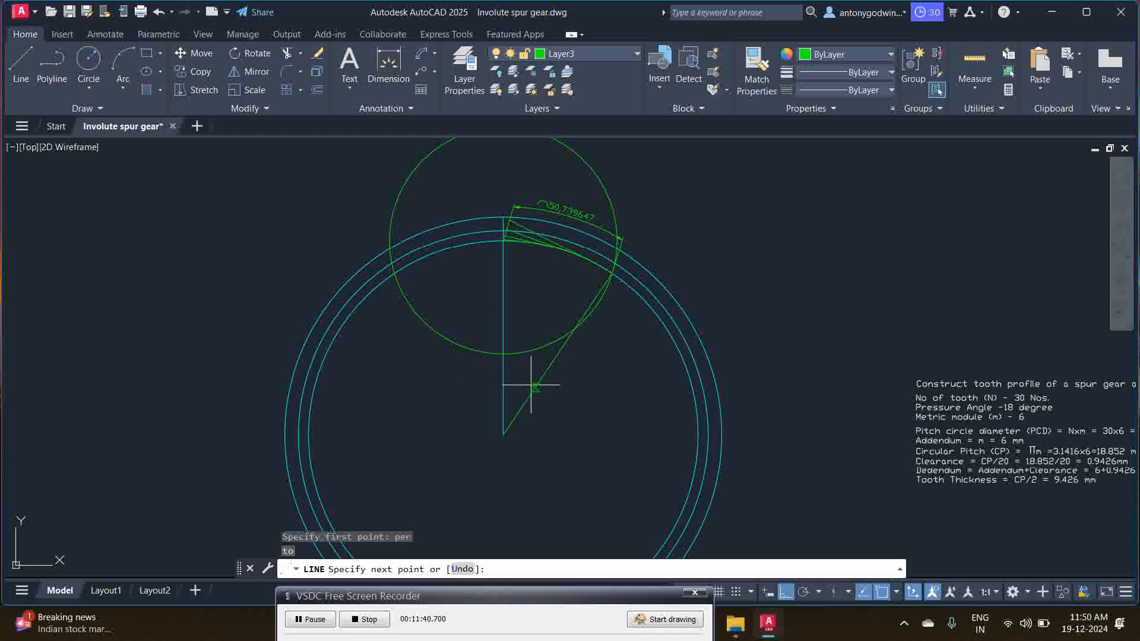
left_click(395, 325)
right_click(416, 303)
left_click(452, 316)
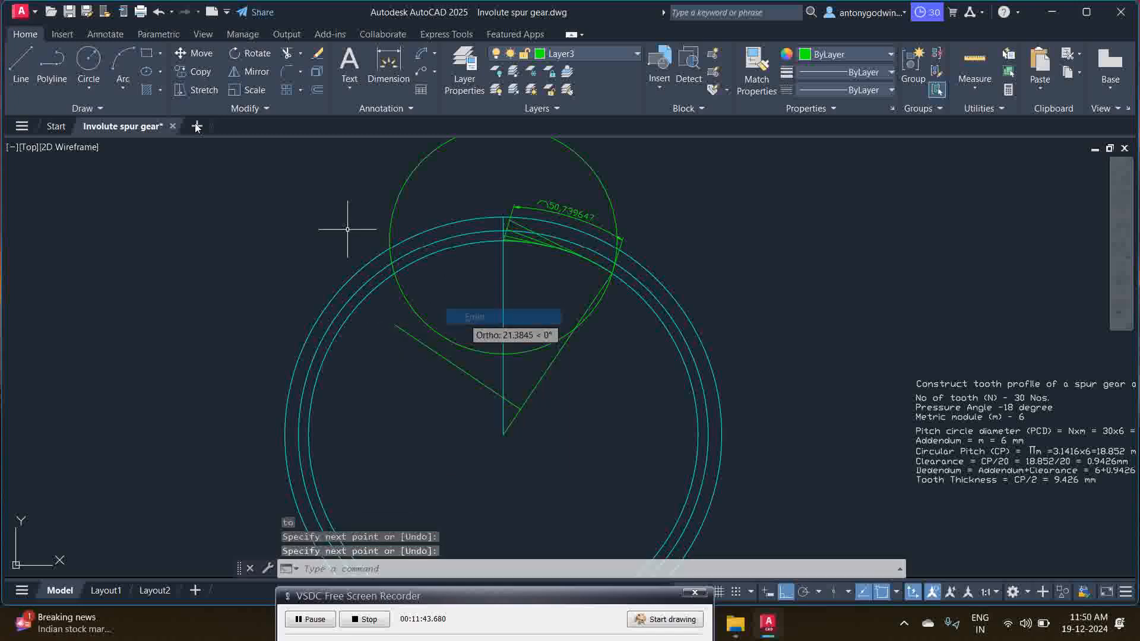
- Draw a circle of radius 80.739647 centred where the perpendicular line meets the slanted radial line
left_click(97, 69)
left_click(521, 409)
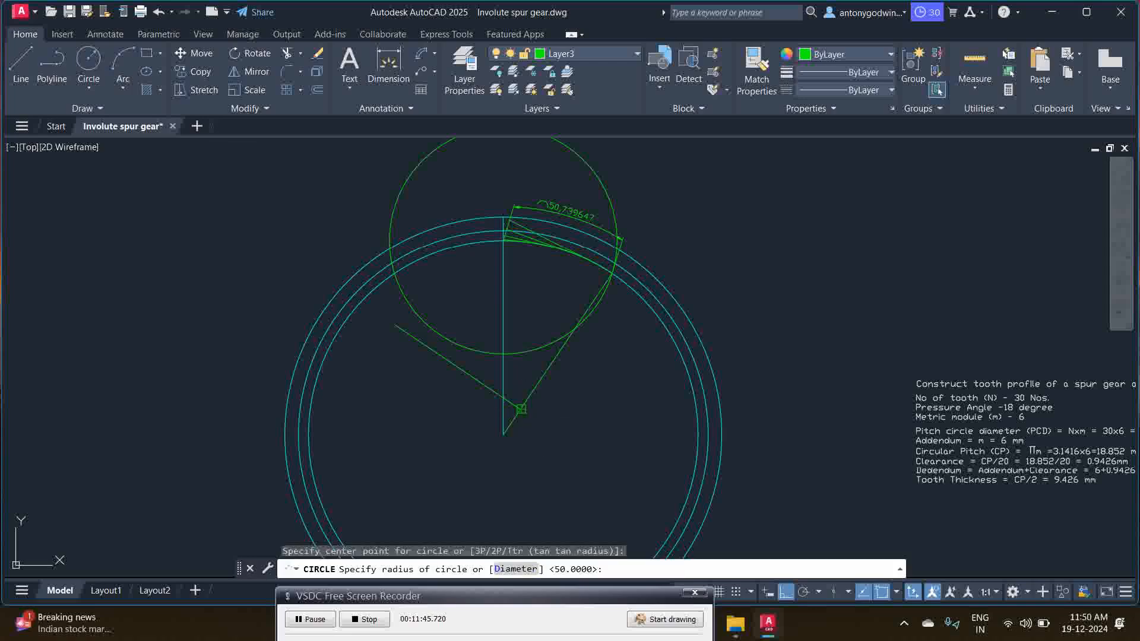
type("r")
key("Return")
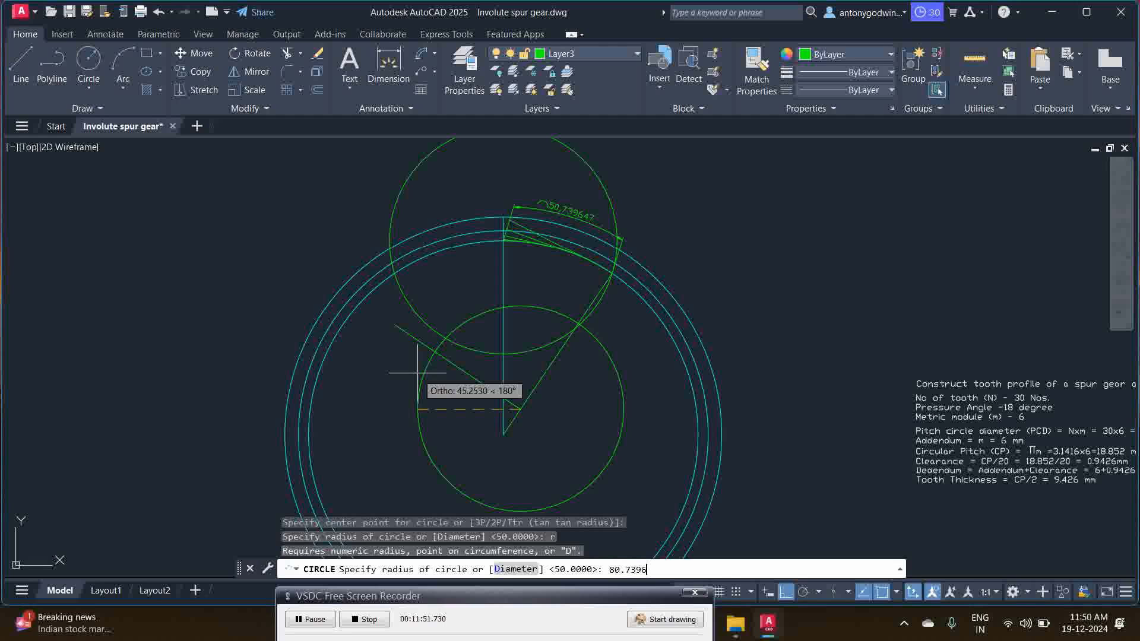
key("Return")
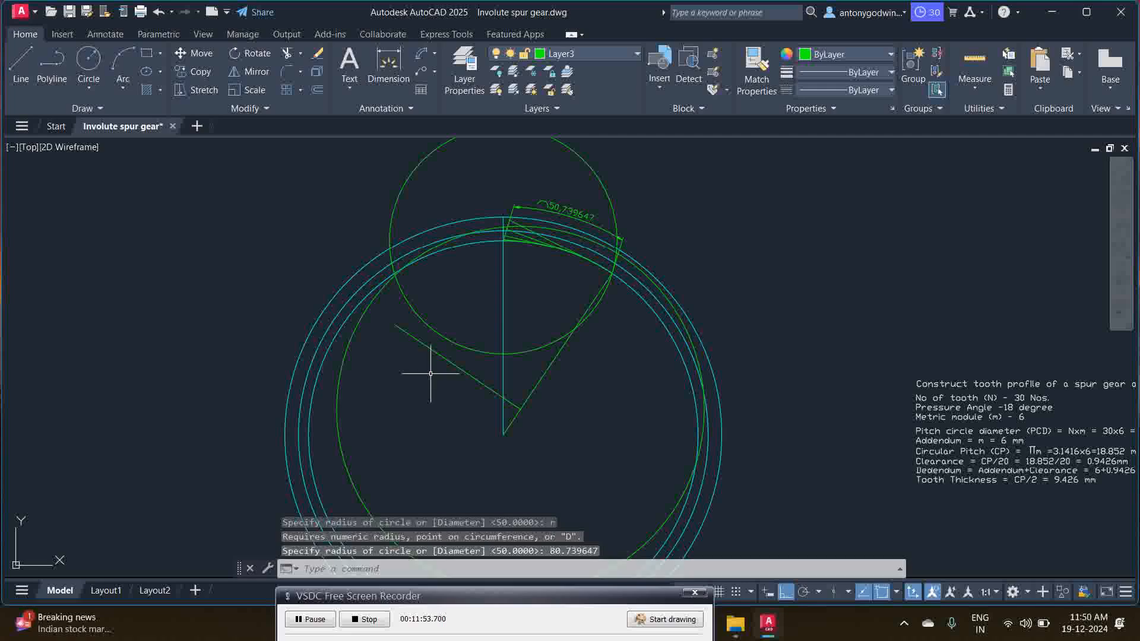
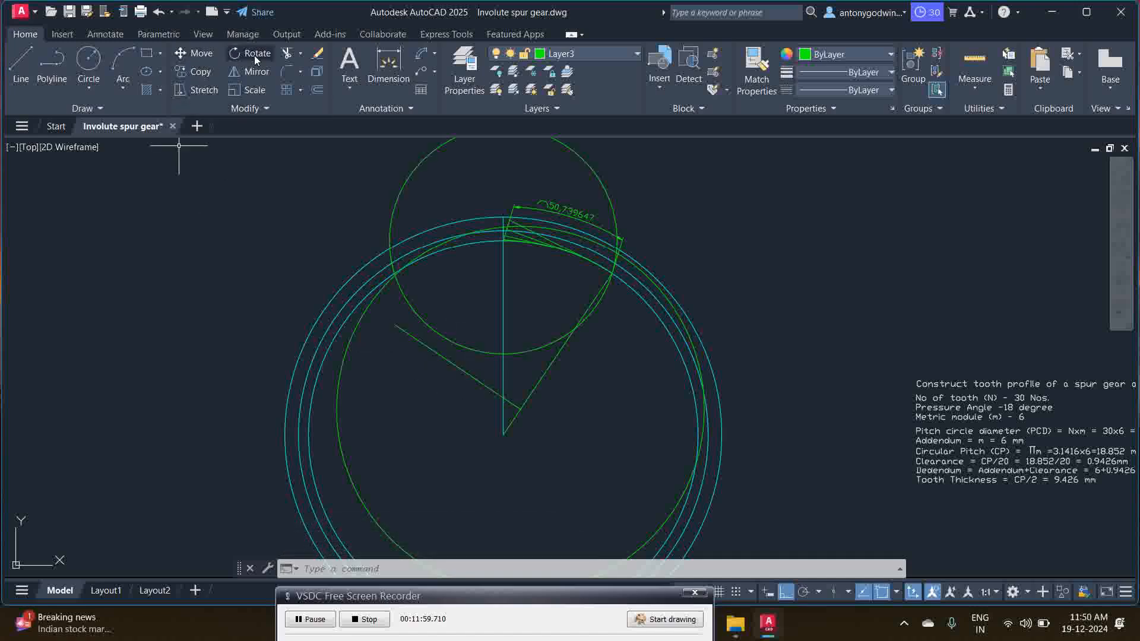
- Extend the upper end of the perpendicular line to the radius 80.739647 circle
left_click(300, 52)
left_click(294, 107)
left_click(393, 328)
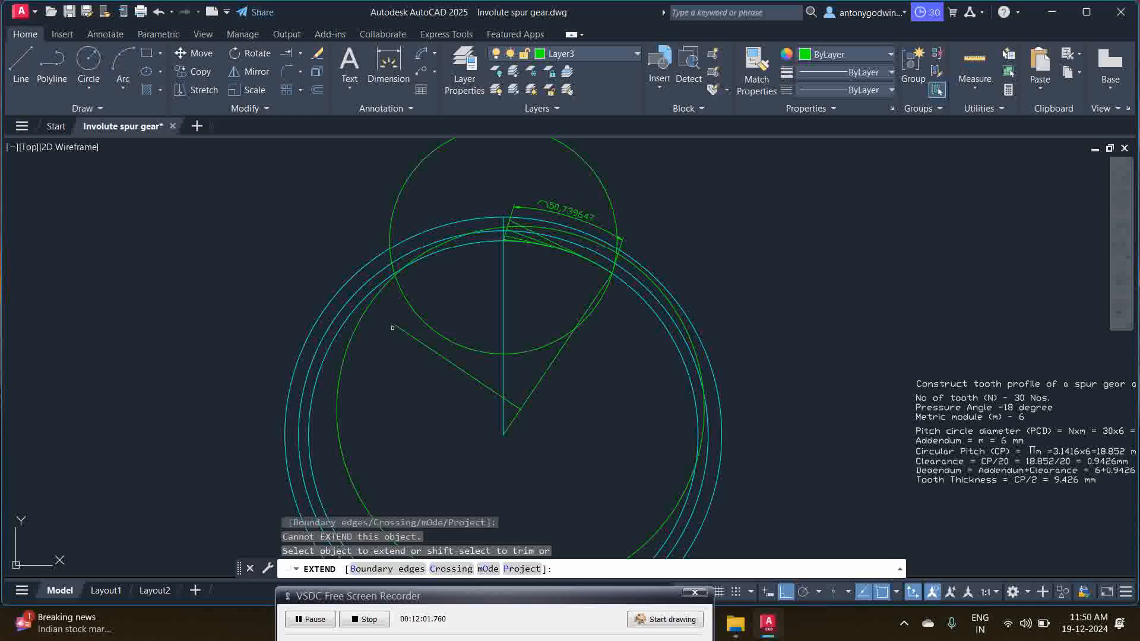
left_click(403, 338)
right_click(374, 359)
left_click(407, 364)
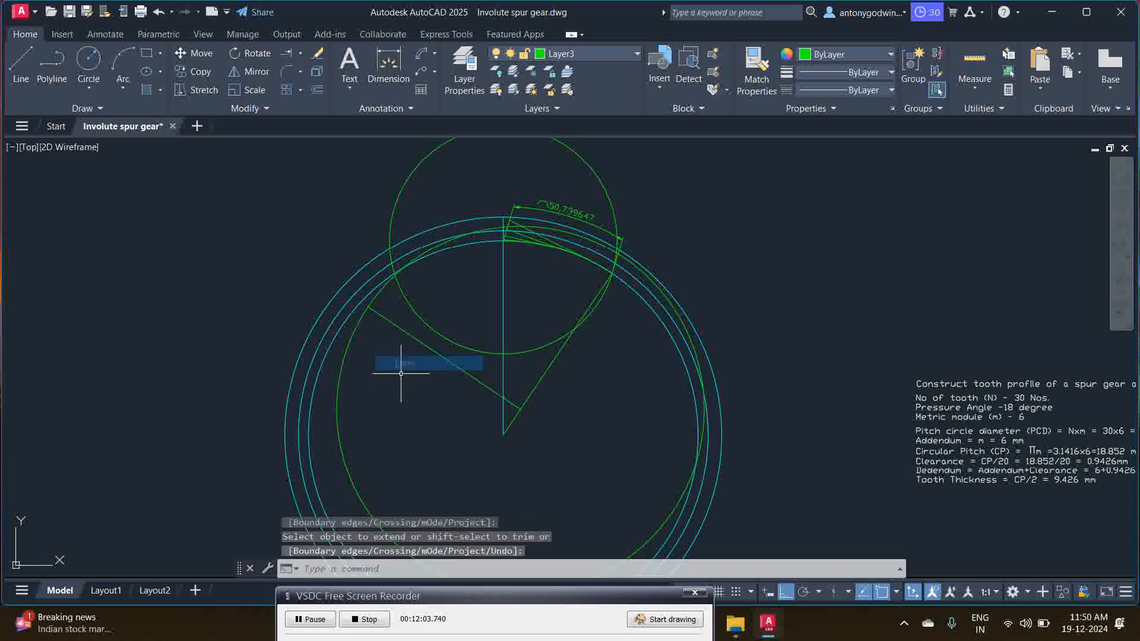
- Move the perpendicular line by its lower end onto the point where the slanted radial line meets the base circle
left_click(477, 383)
right_click(477, 383)
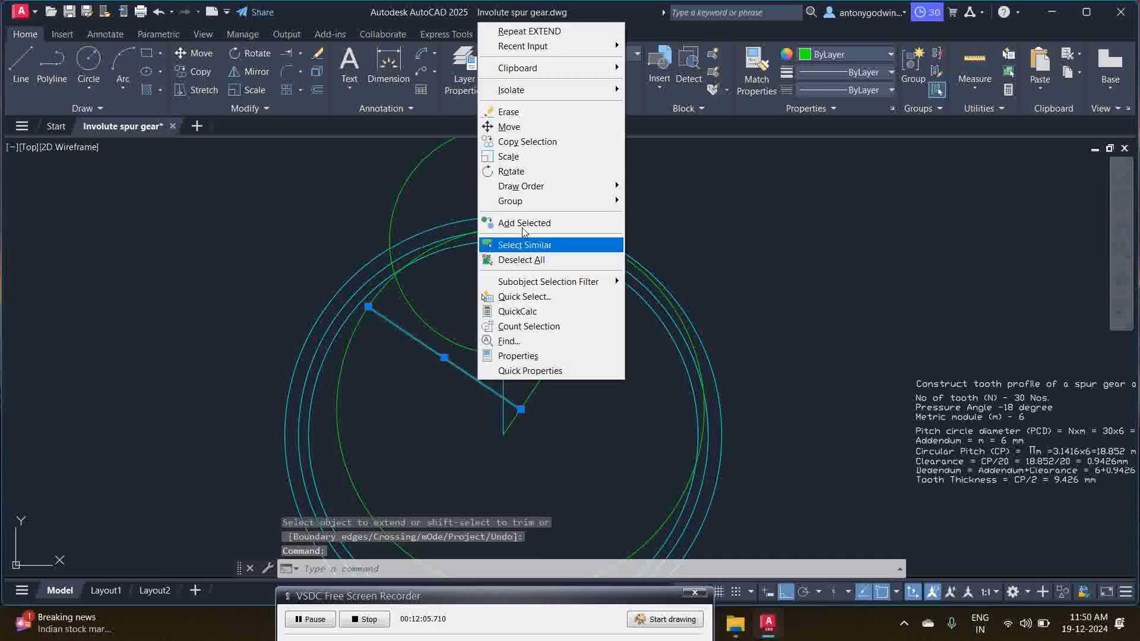
left_click(509, 127)
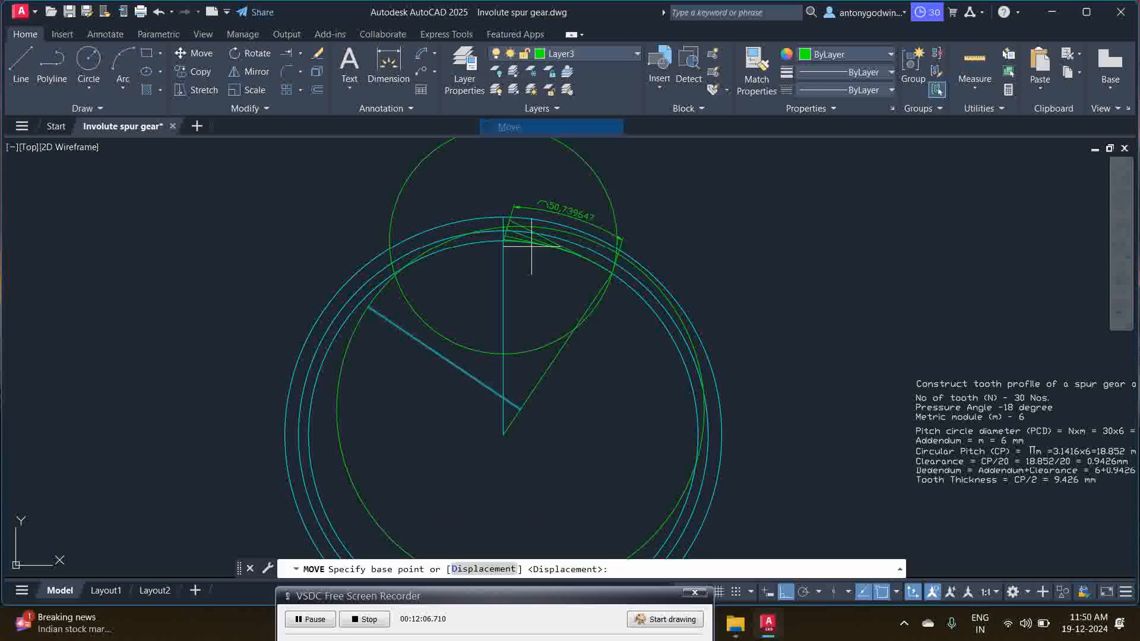
left_click(519, 410)
scroll(616, 265, "up", 3)
scroll(594, 311, "down", 3)
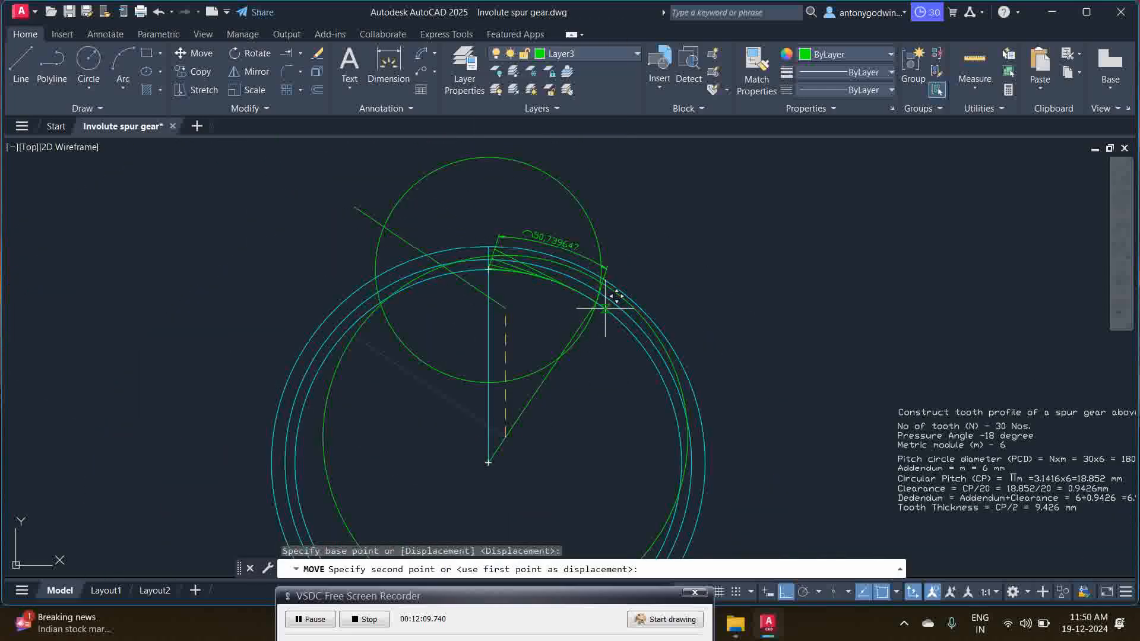
scroll(603, 309, "up", 3)
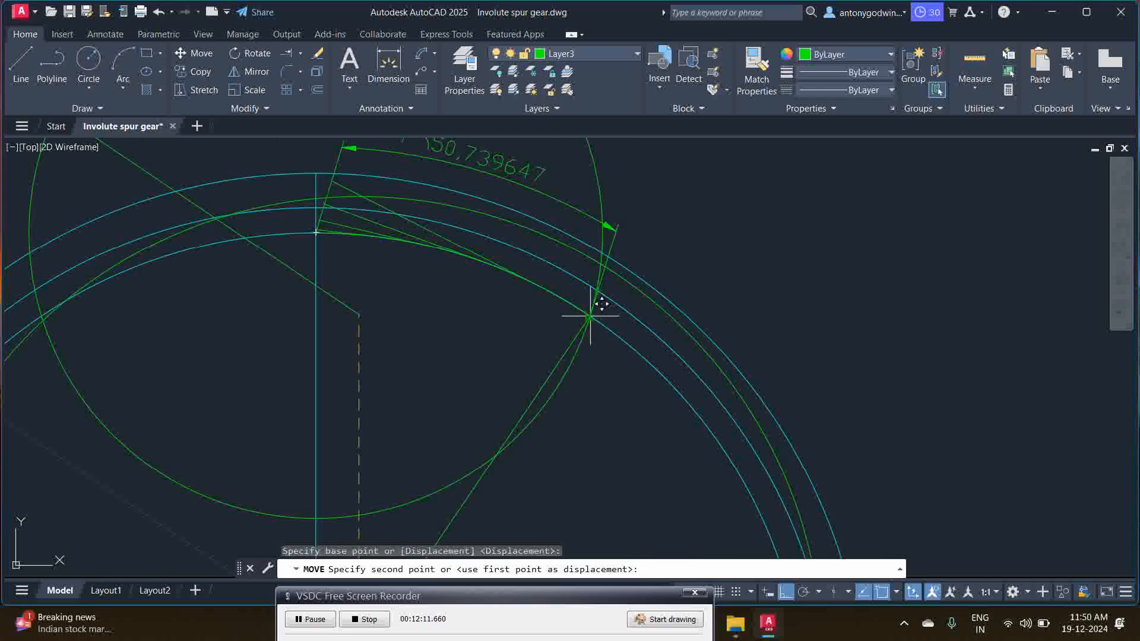
left_click(590, 315)
scroll(537, 374, "down", 2)
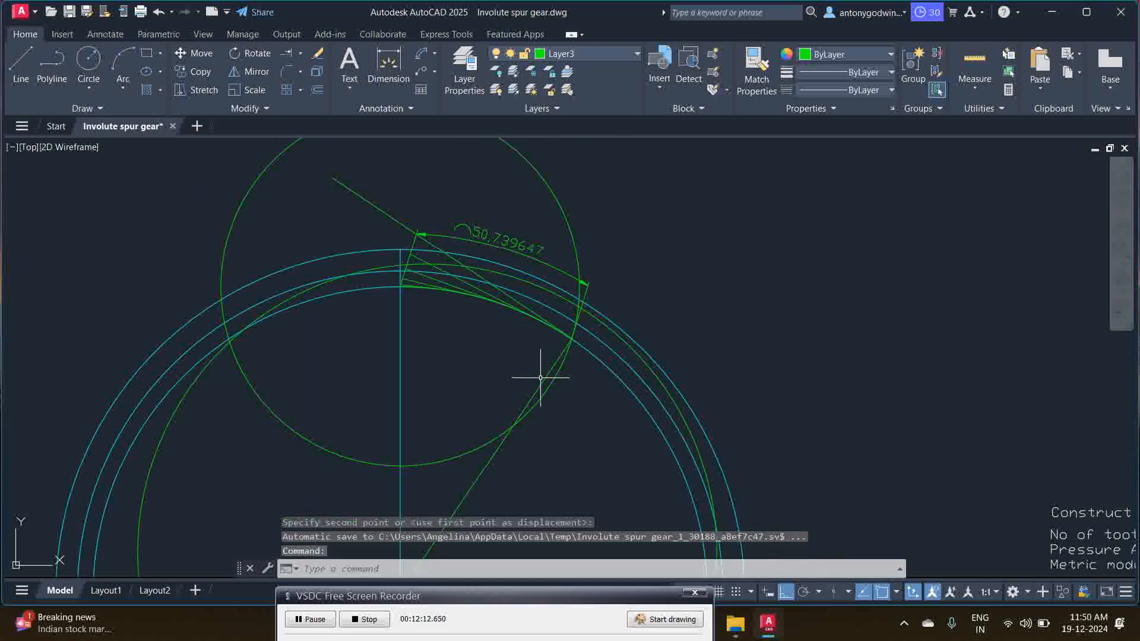
- Delete the moved perpendicular line that starts at the base-circle end of the slanted radial line
left_click(382, 207)
key("Delete")
scroll(439, 217, "down", 2)
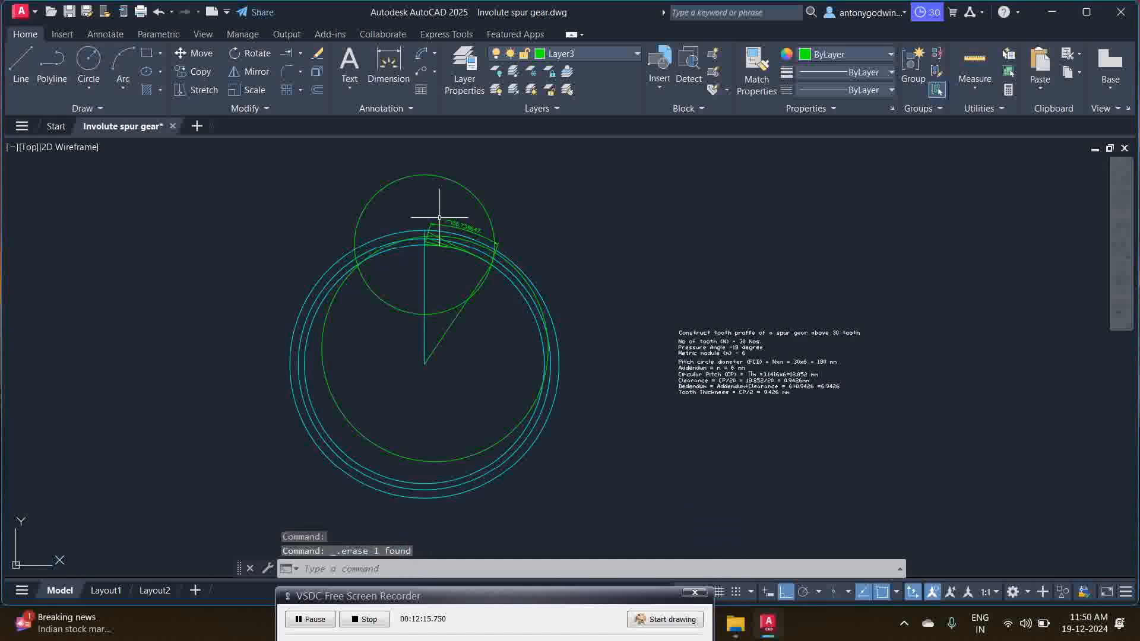
- Draw a line perpendicular to the slanted radial line near the gear centre, running up and left across the vertical centre line
left_click(23, 64)
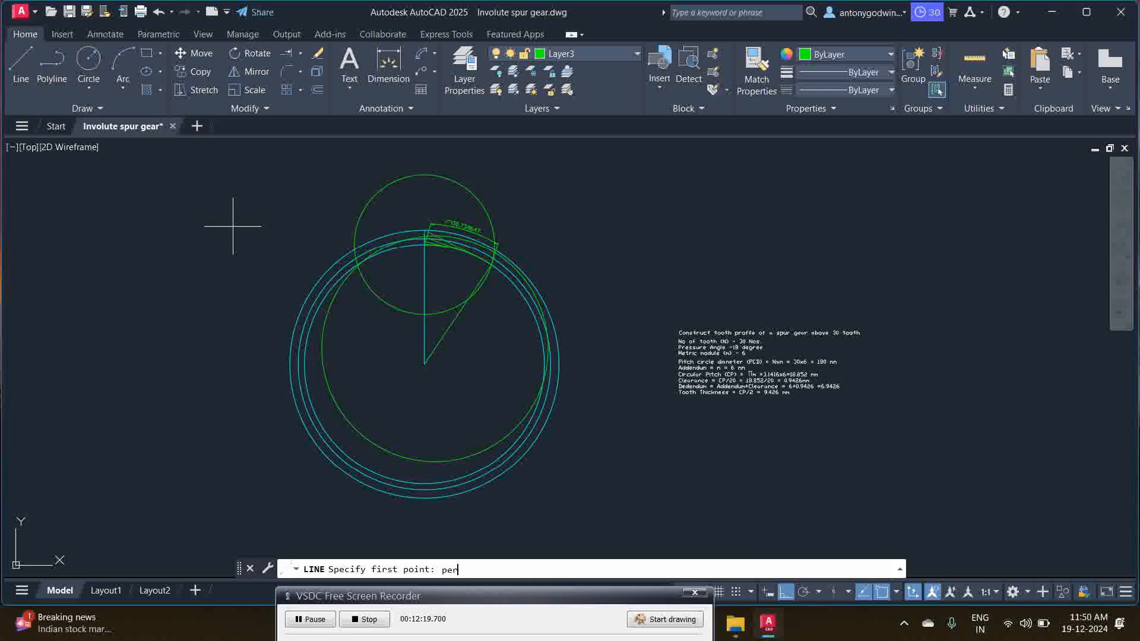
type("per")
key("Return")
scroll(432, 303, "up", 4)
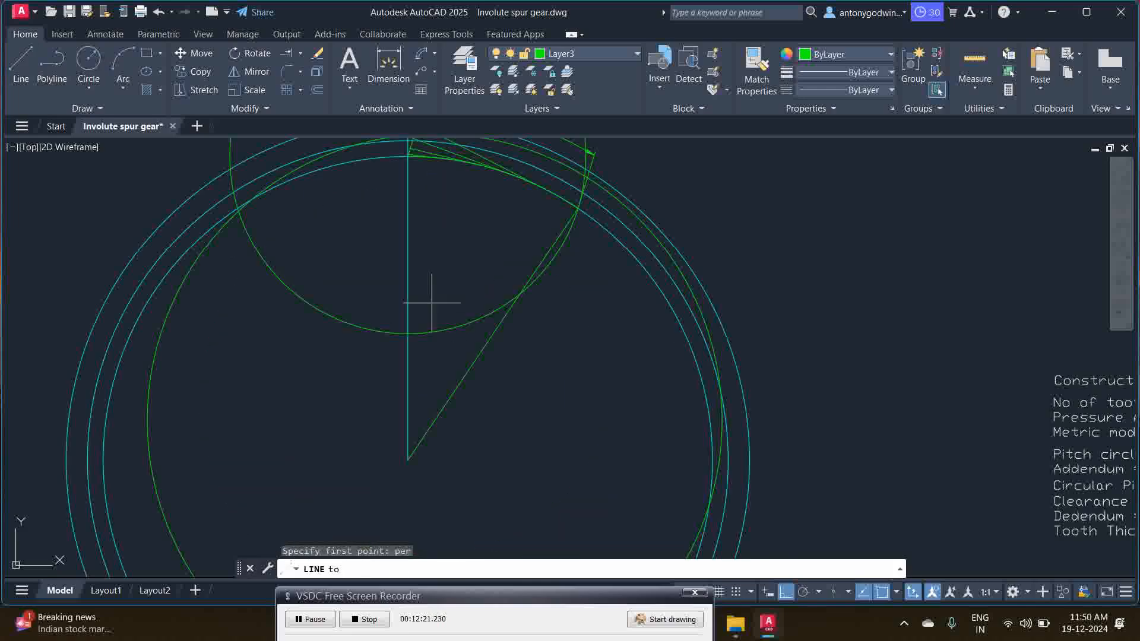
left_click(438, 408)
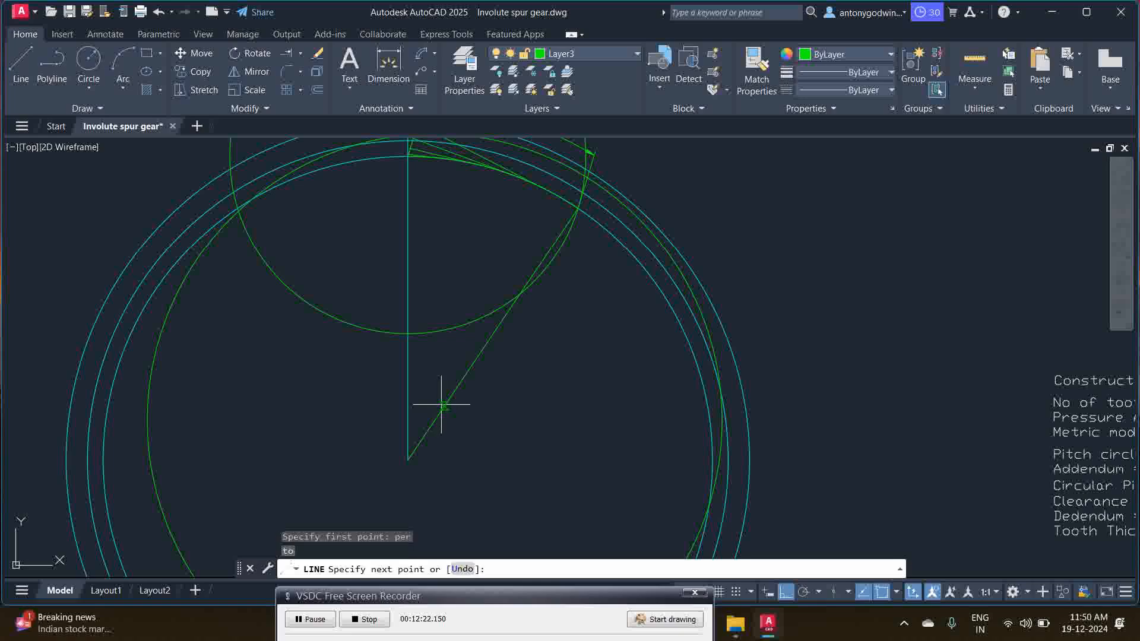
left_click(267, 300)
right_click(311, 266)
left_click(324, 273)
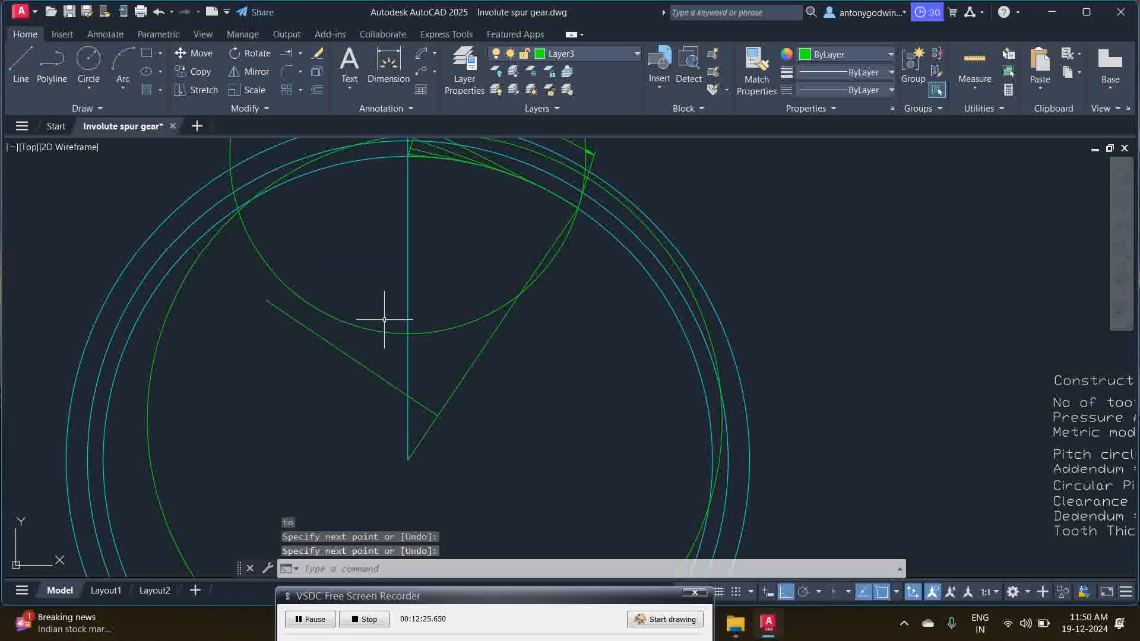
- Delete the radius 50 circle centred at the top of the base circle
scroll(388, 318, "down", 2)
scroll(468, 180, "up", 2)
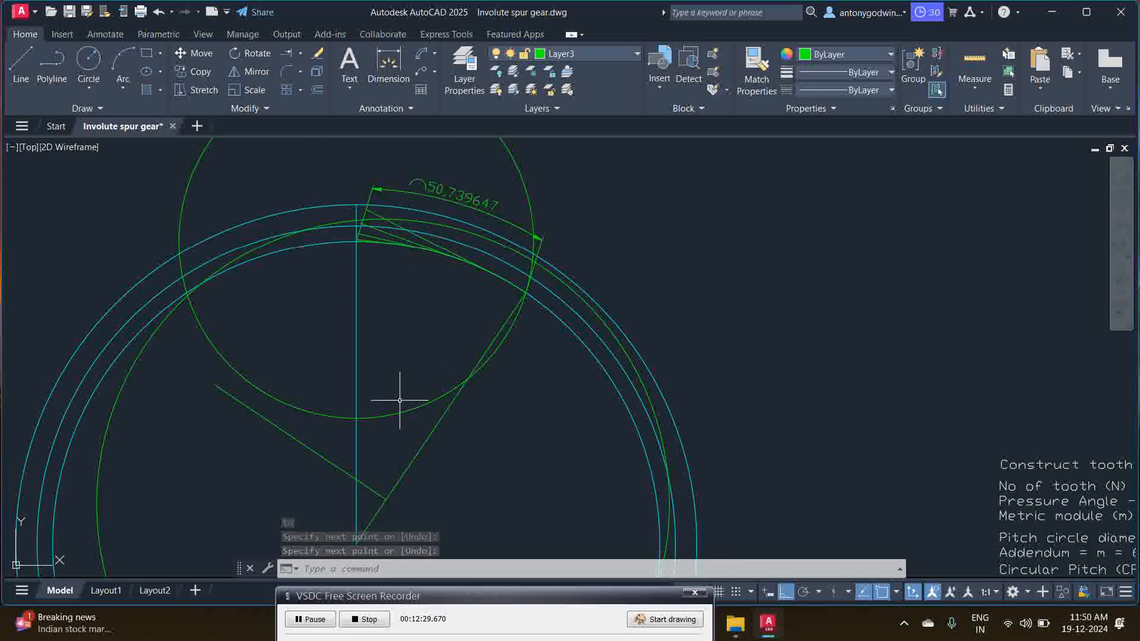
left_click(397, 423)
left_click(372, 363)
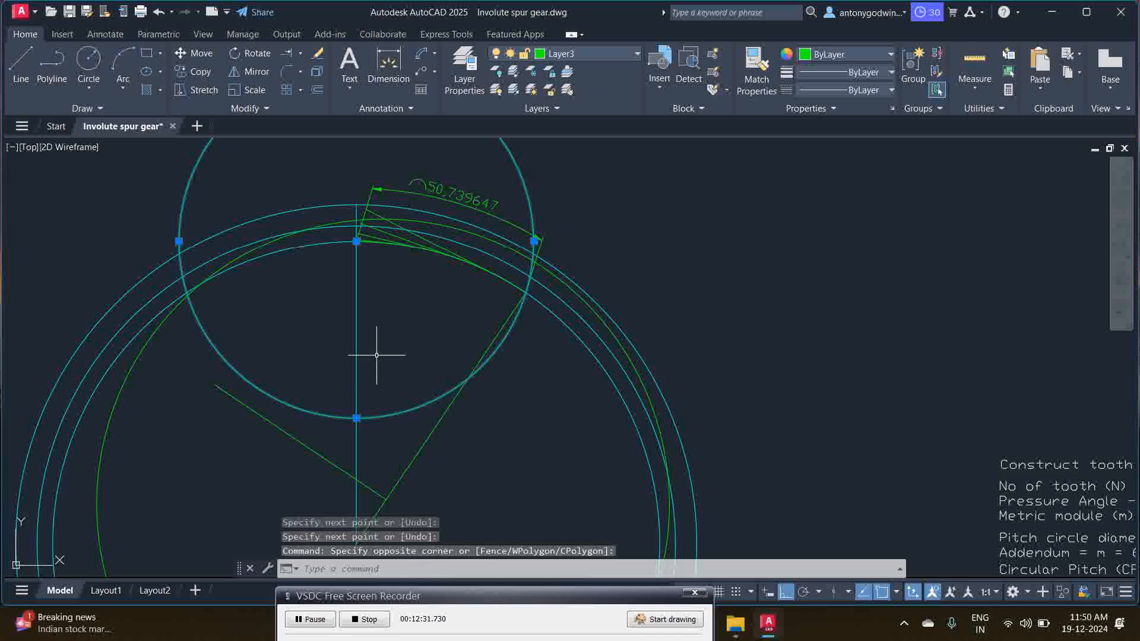
key("Delete")
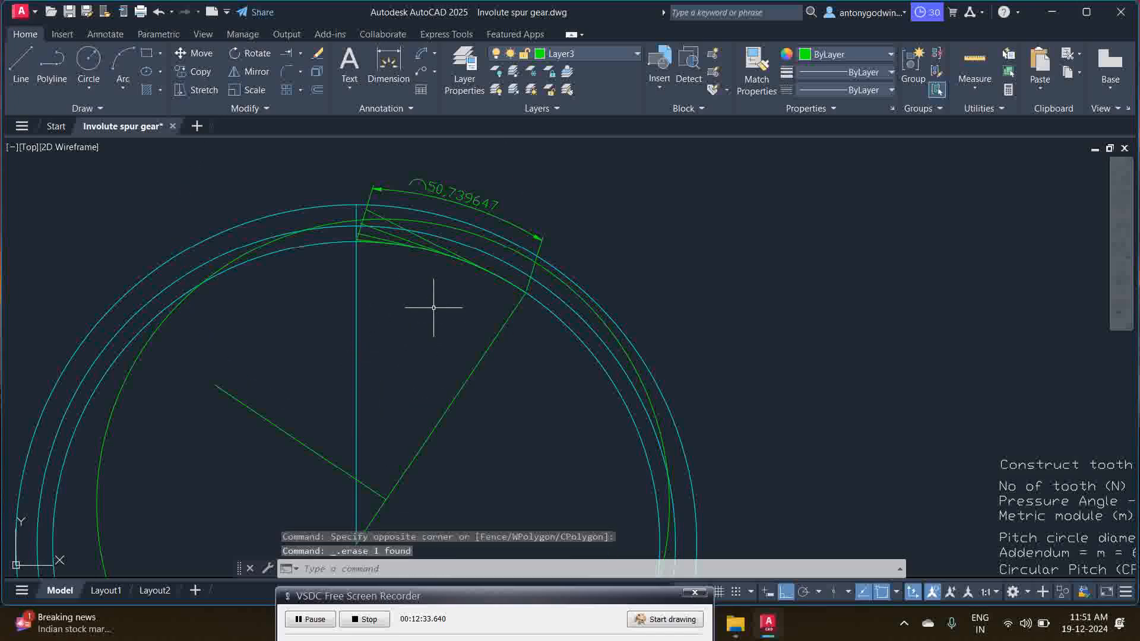
- Draw a circle of radius 50.739 centred where the new perpendicular line meets the slanted radial line
left_click(95, 58)
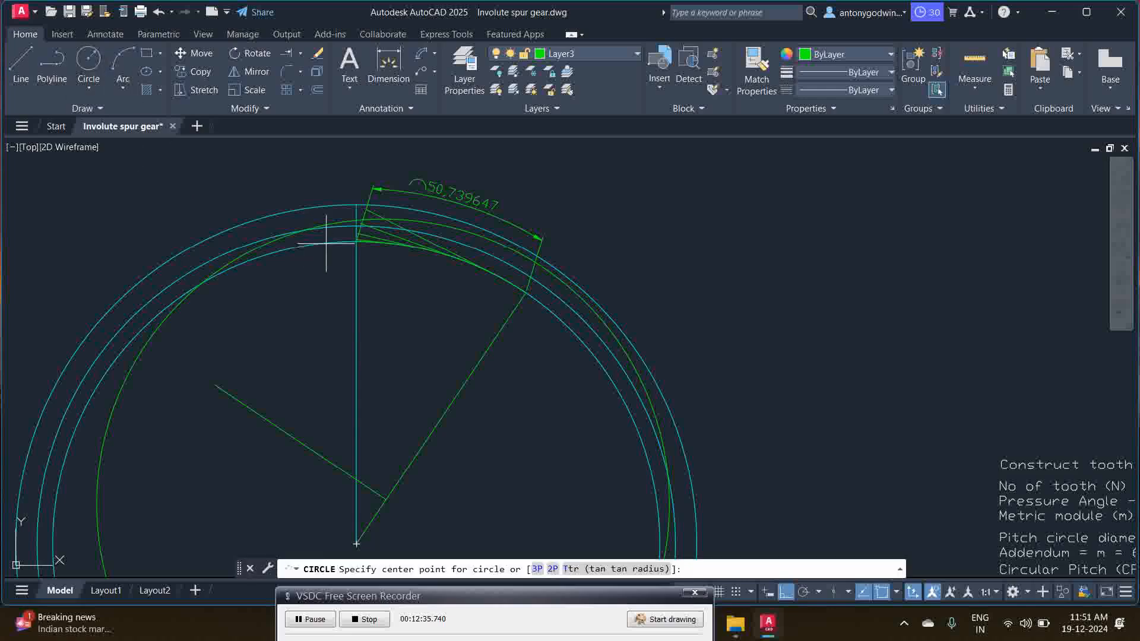
scroll(326, 242, "down", 2)
left_click(364, 404)
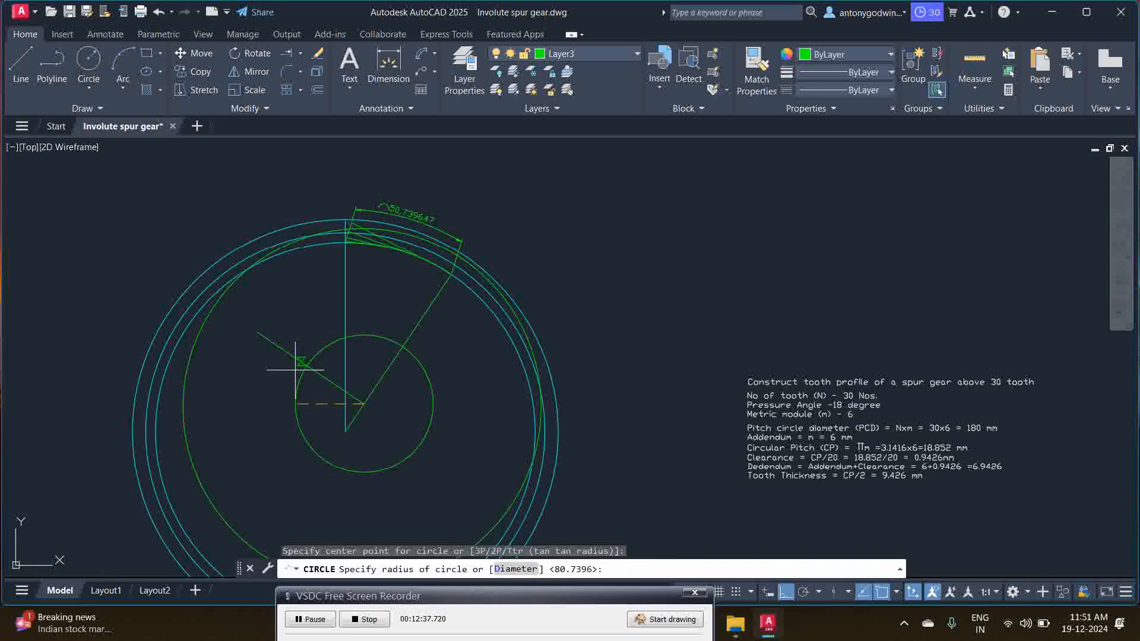
type("r")
key("Return")
type("50.739")
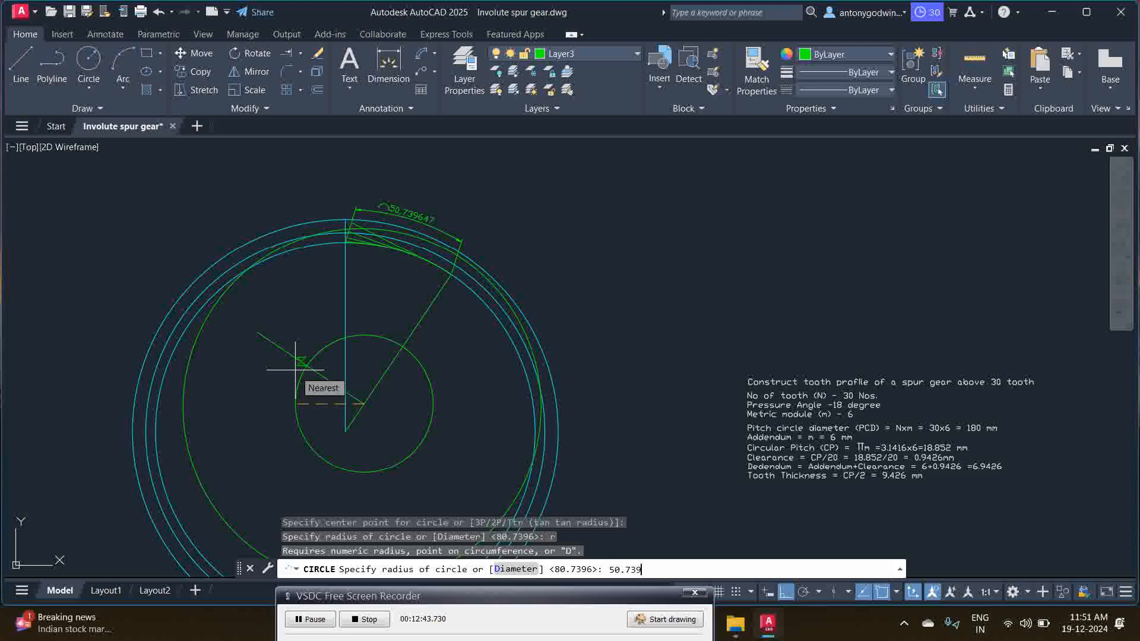
- Complete the circle with a radius of 50.739647 and trim the sloping green line's outer end back to it
type("647")
key("Return")
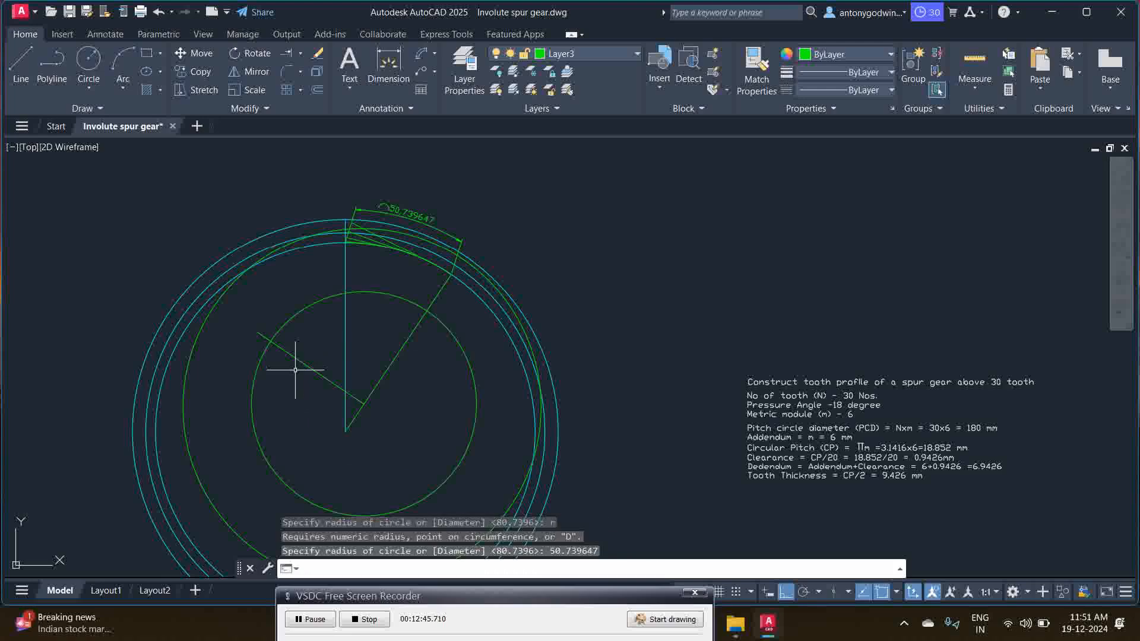
left_click(300, 52)
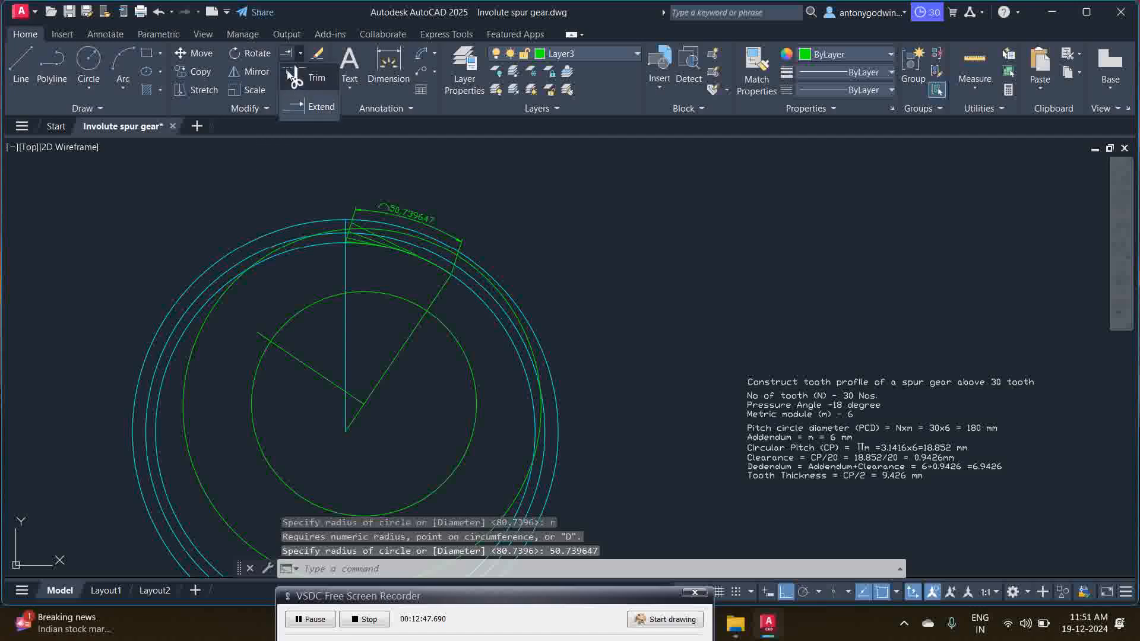
left_click(290, 74)
left_click(259, 339)
right_click(268, 303)
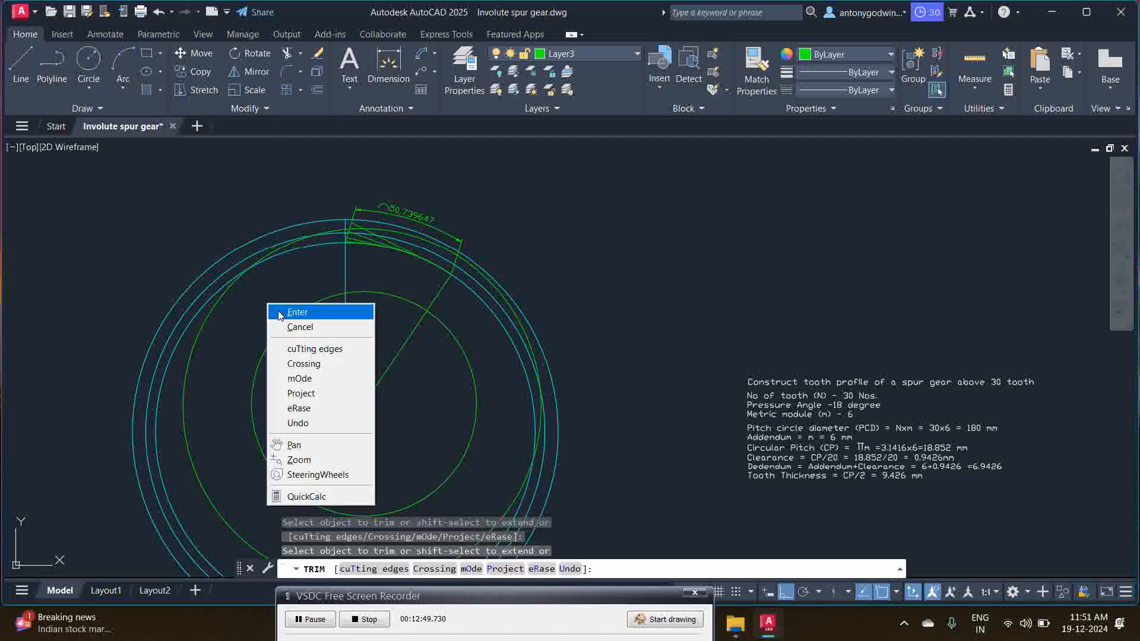
left_click(282, 307)
- Erase the two green construction circles
left_click(311, 337)
left_click(265, 289)
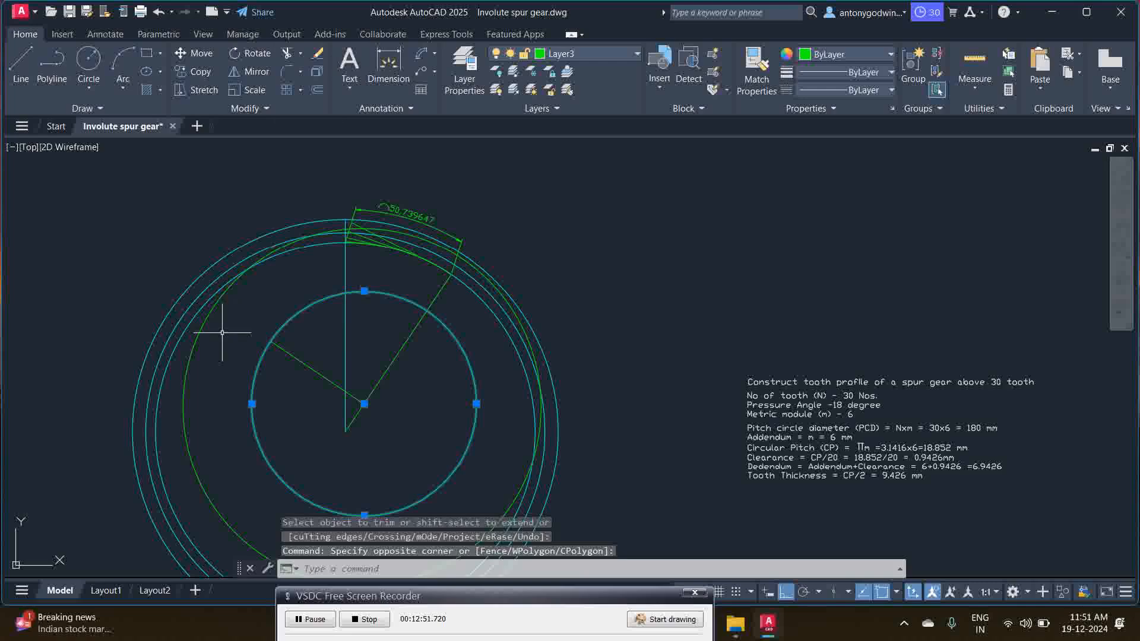
left_click(199, 332)
key("Delete")
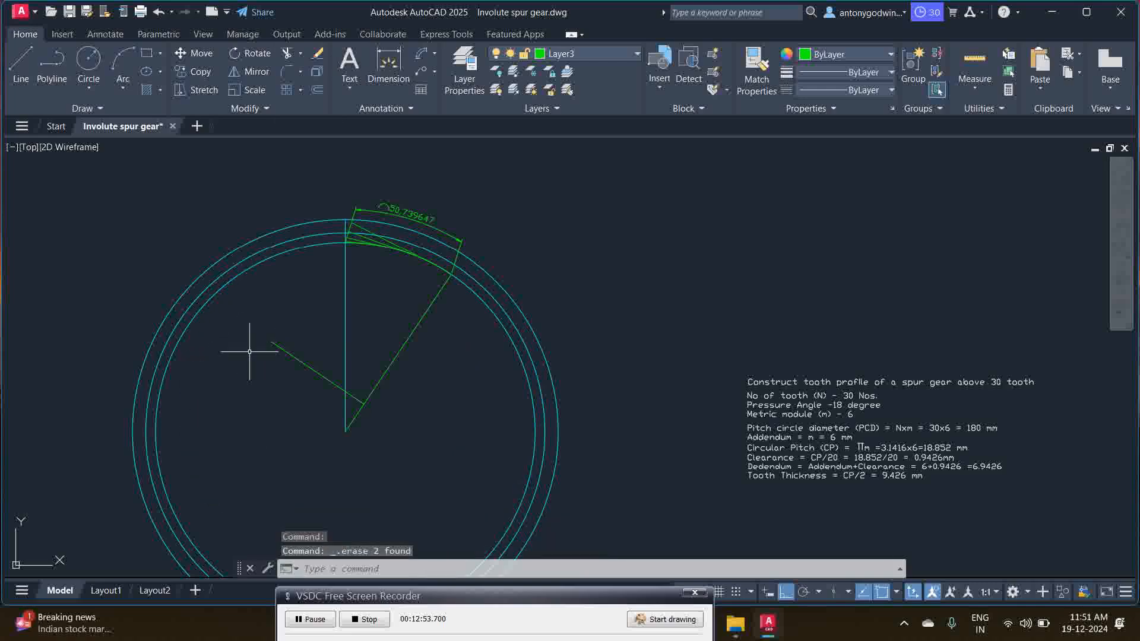
- Move the trimmed line from its lower end to the point where the green radial line meets the innermost gear circle
left_click(283, 351)
right_click(305, 319)
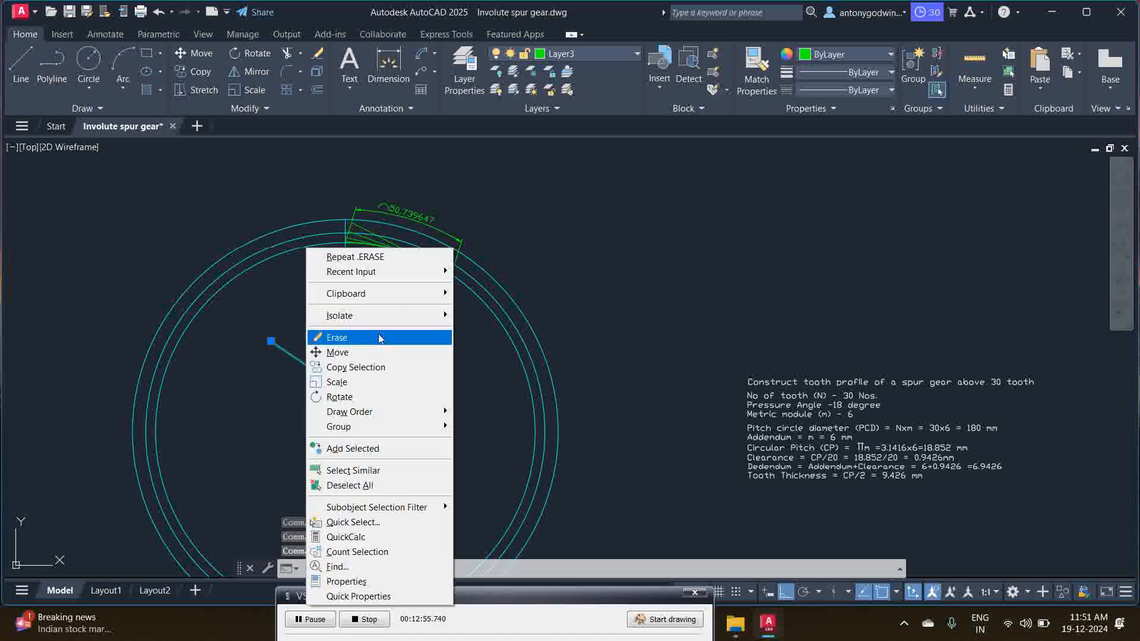
left_click(419, 352)
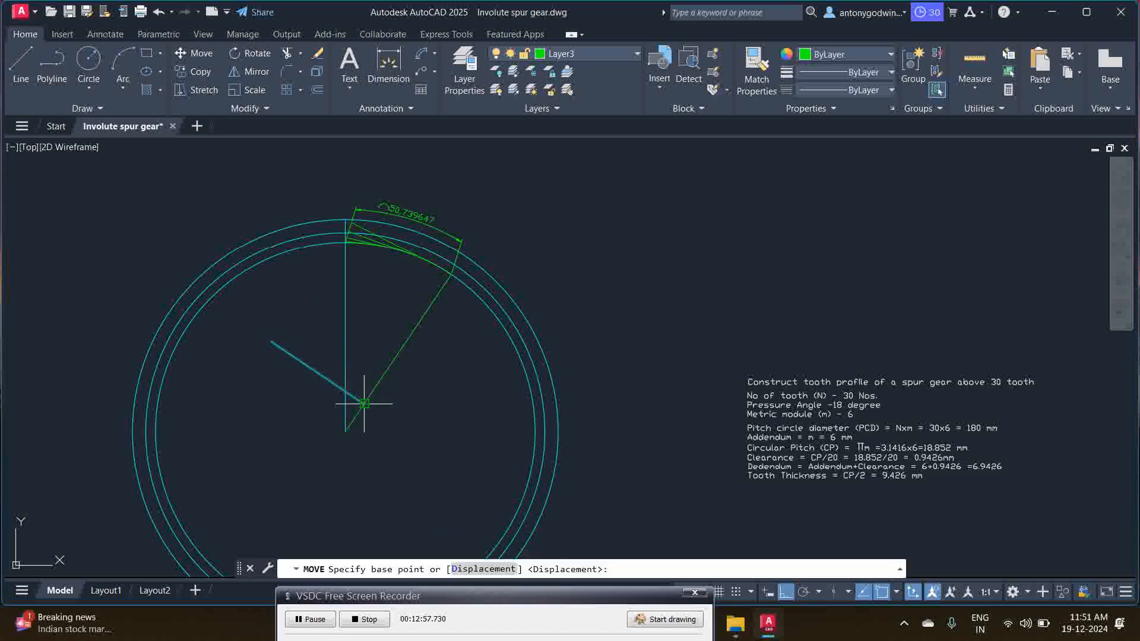
left_click(365, 404)
scroll(436, 304, "up", 4)
left_click(422, 311)
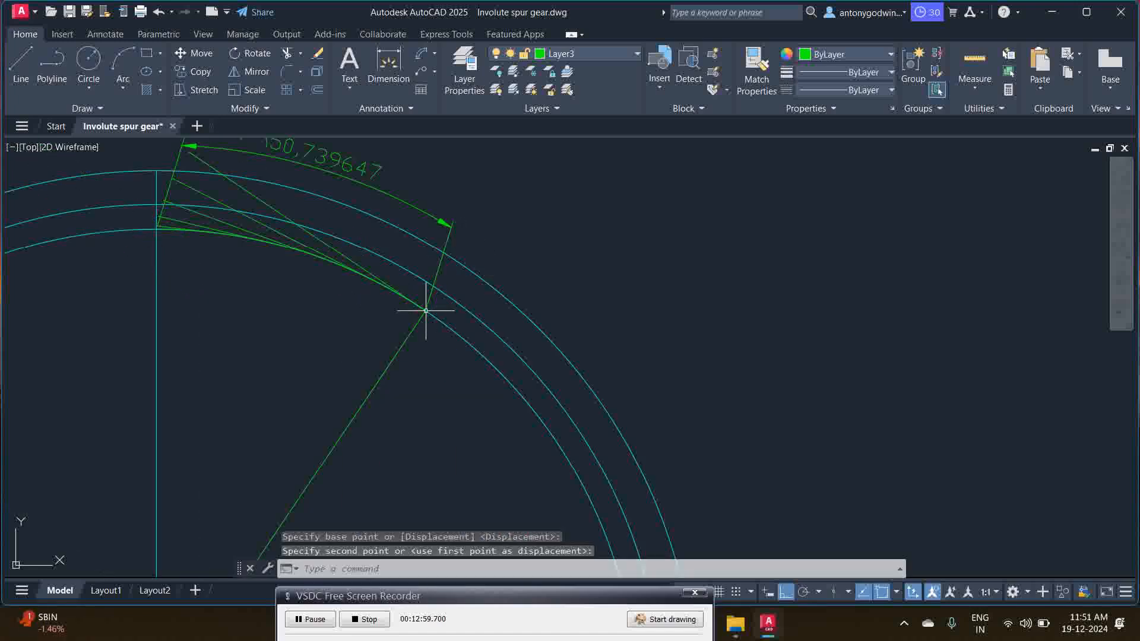
- Erase the arc length dimension and the green radial line
scroll(344, 377, "down", 2)
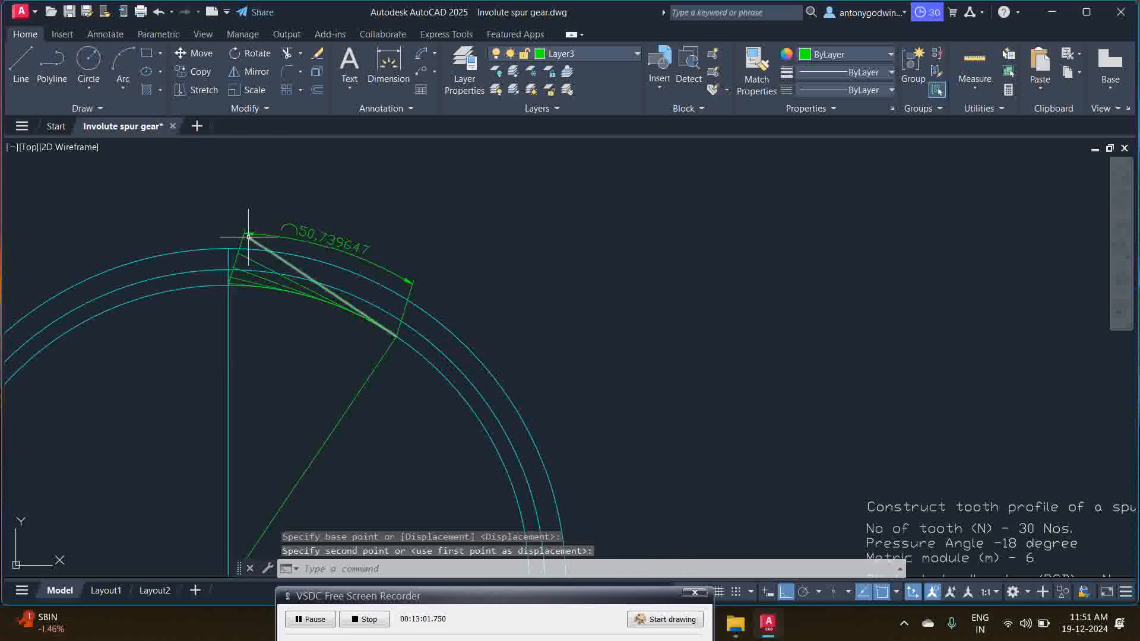
scroll(256, 243, "up", 4)
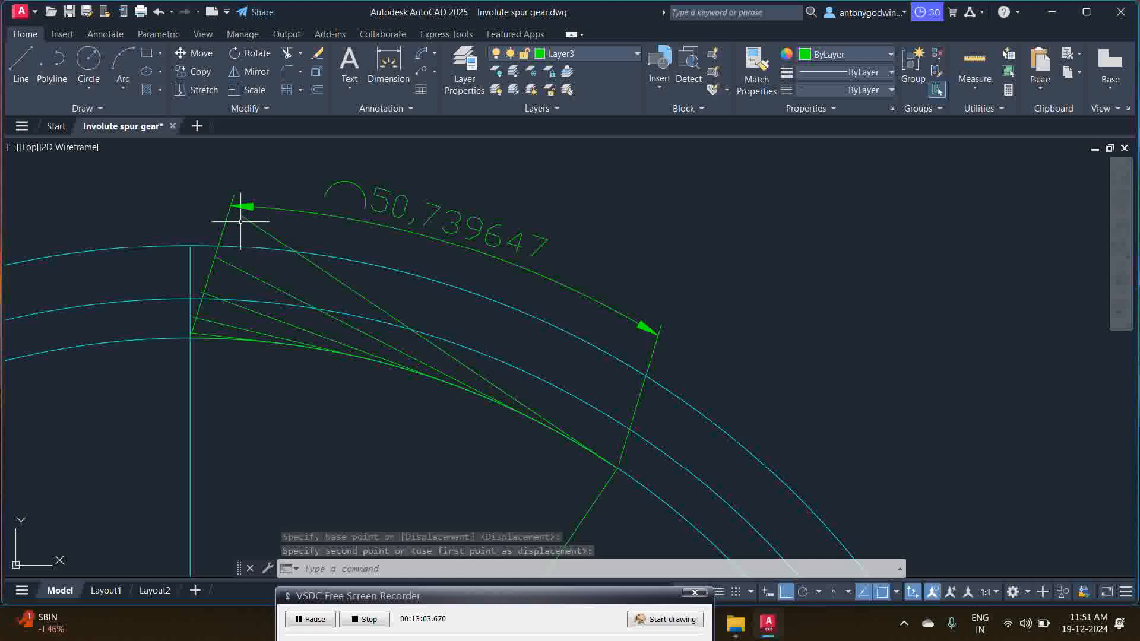
left_click(406, 250)
left_click(365, 195)
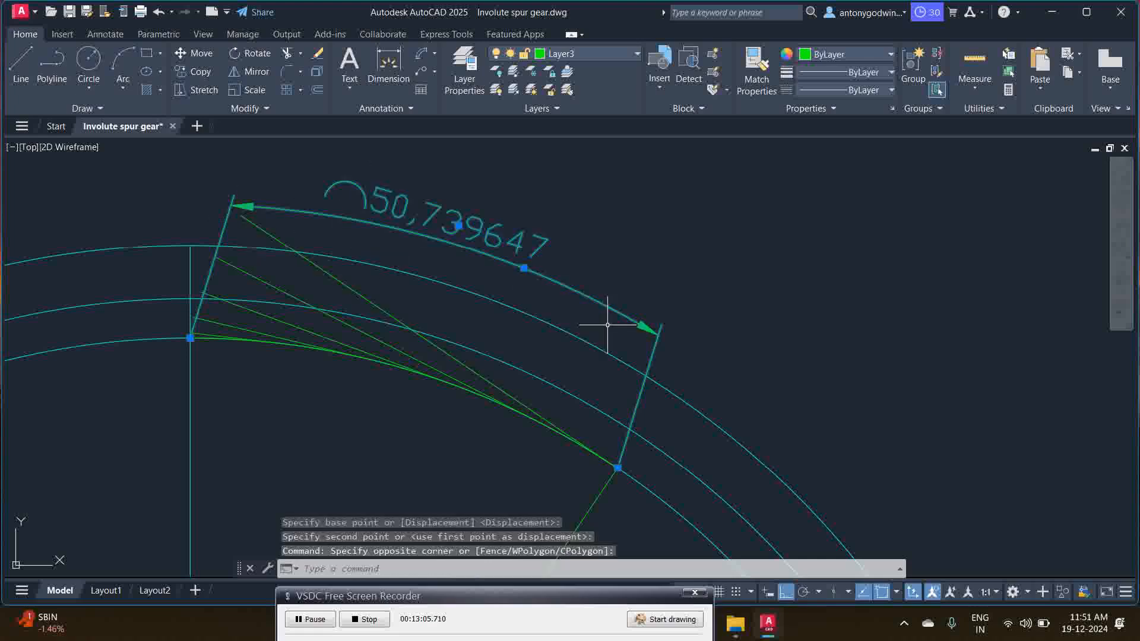
scroll(571, 301, "down", 4)
key("Delete")
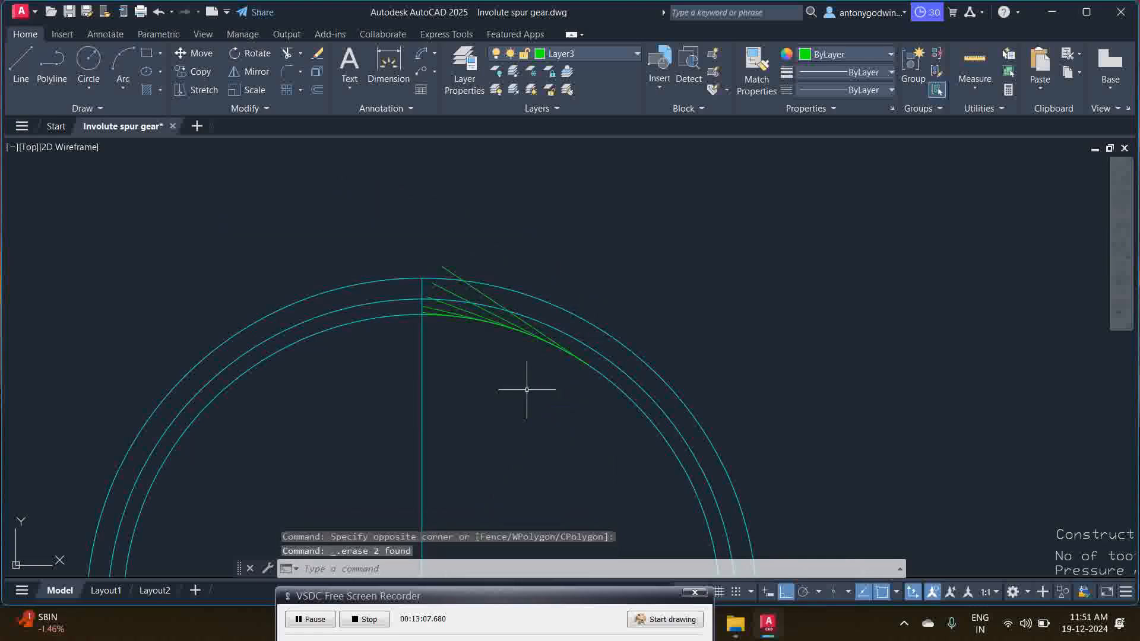
- Erase the vertical line running from the gear centre to the outermost circle
scroll(452, 311, "up", 2)
scroll(424, 277, "up", 5)
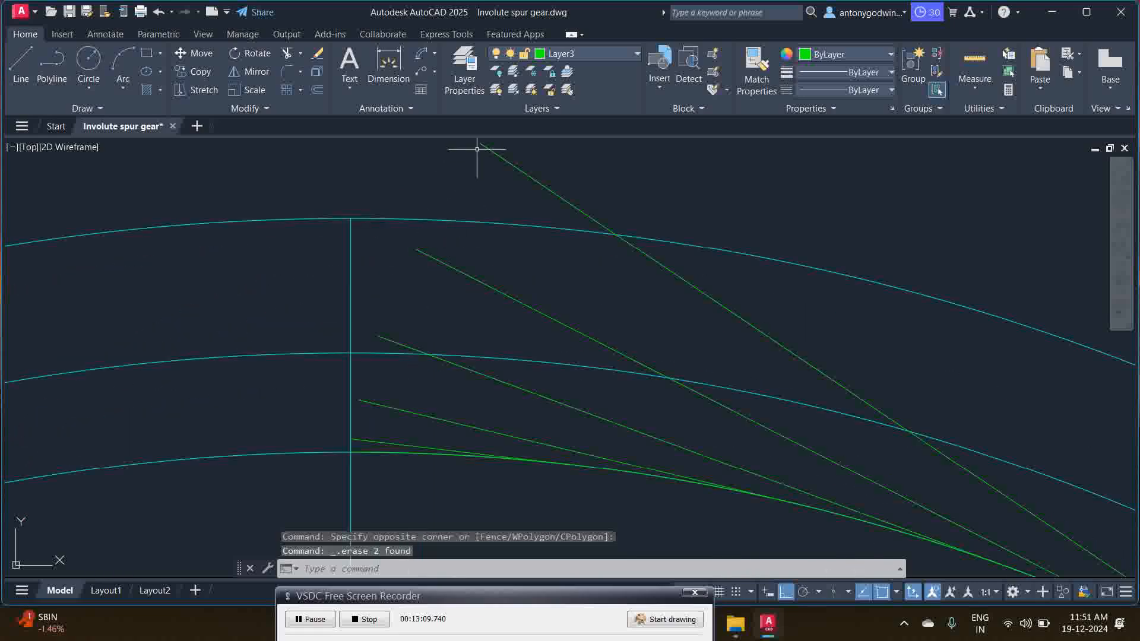
scroll(224, 285, "down", 3)
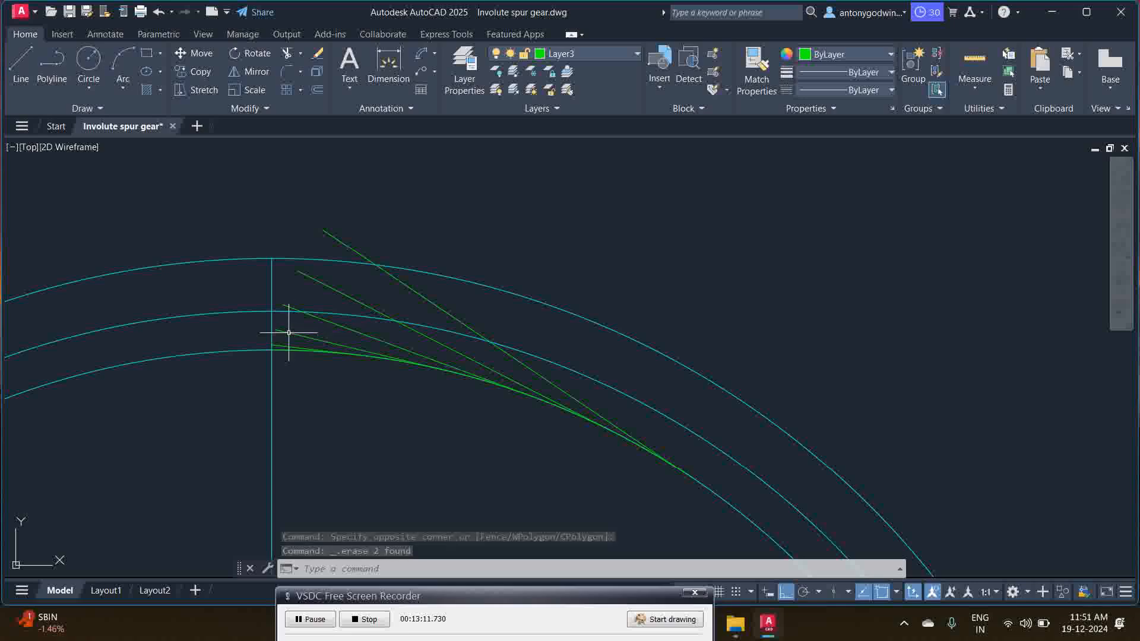
scroll(294, 330, "up", 3)
scroll(297, 318, "down", 4)
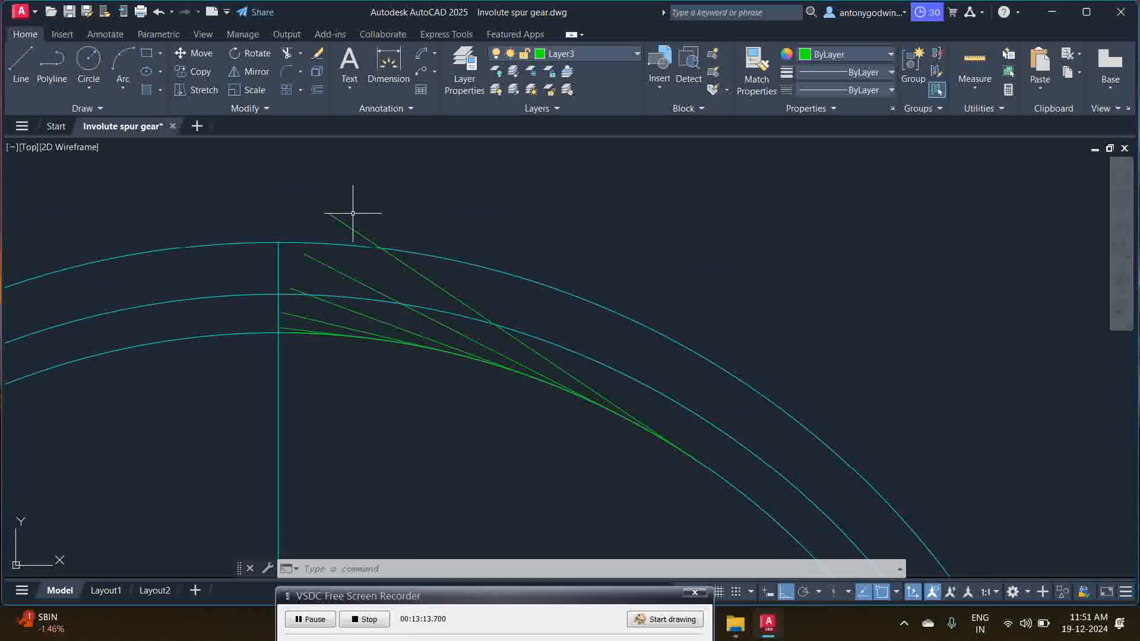
scroll(330, 278, "down", 5)
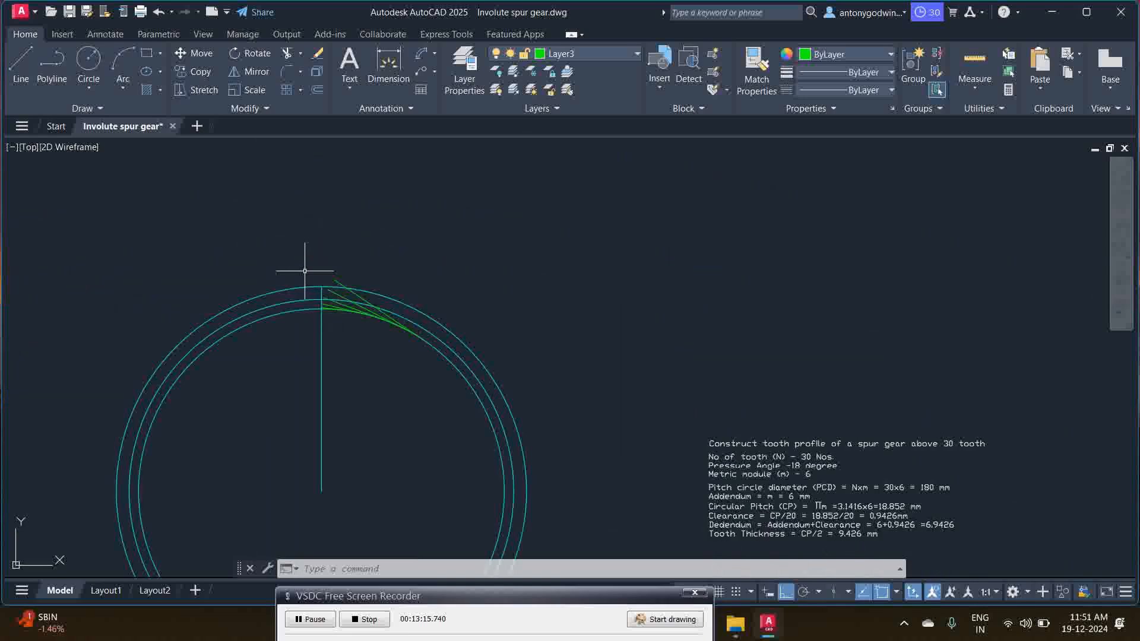
left_click(304, 270)
left_click(342, 511)
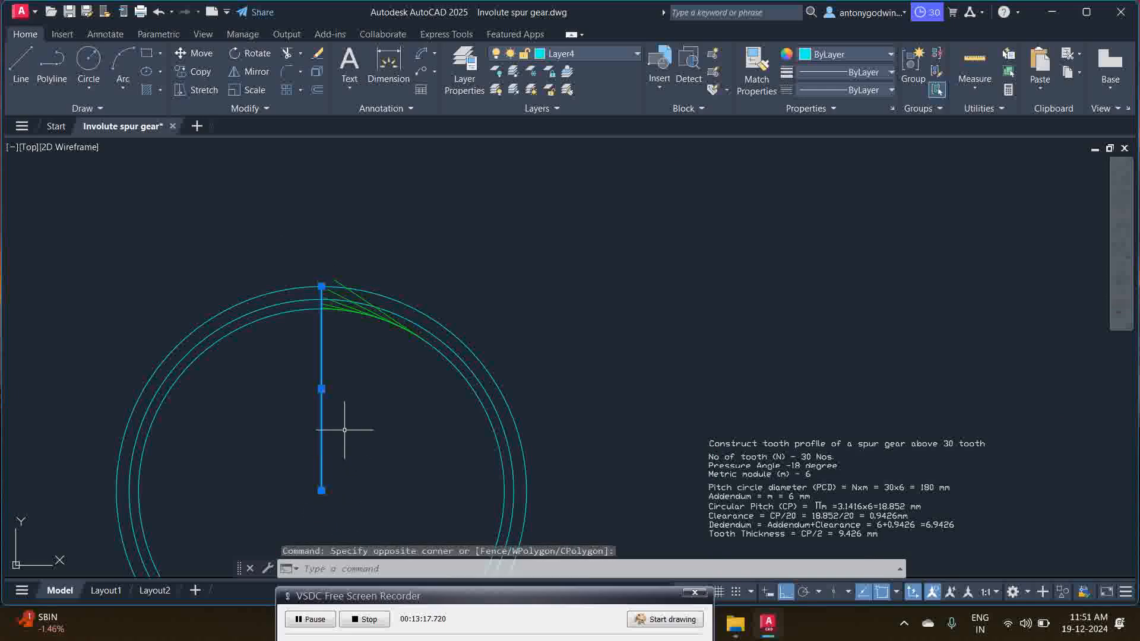
key("Delete")
- Start a spline at the top of the innermost circle and run it through the outer ends of the three shortest tangent lines
scroll(332, 280, "up", 4)
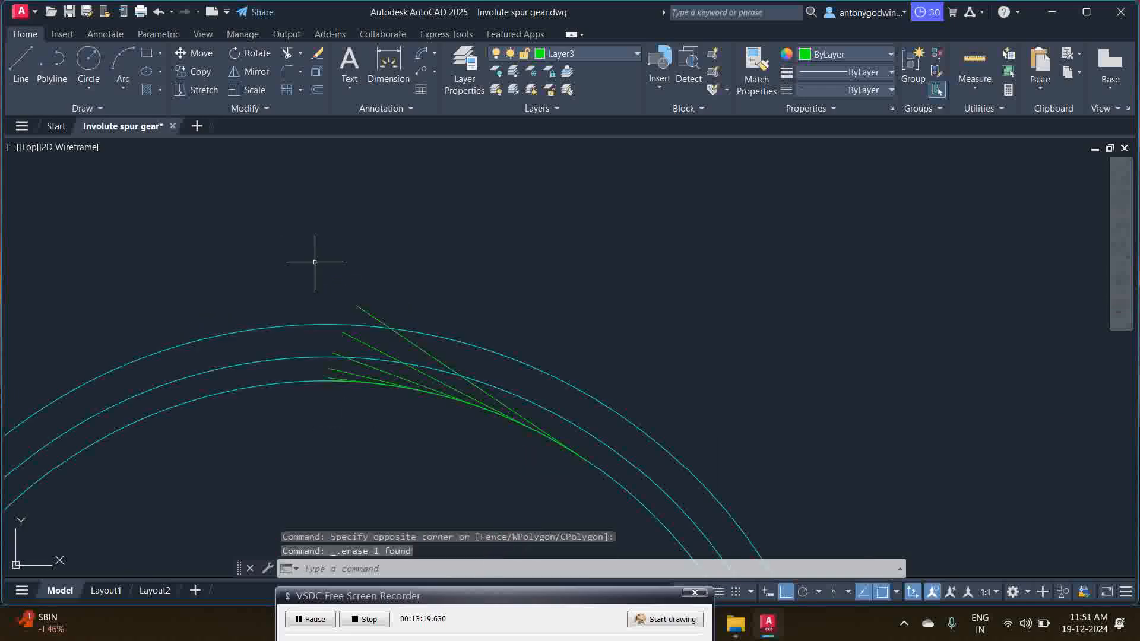
type("spli")
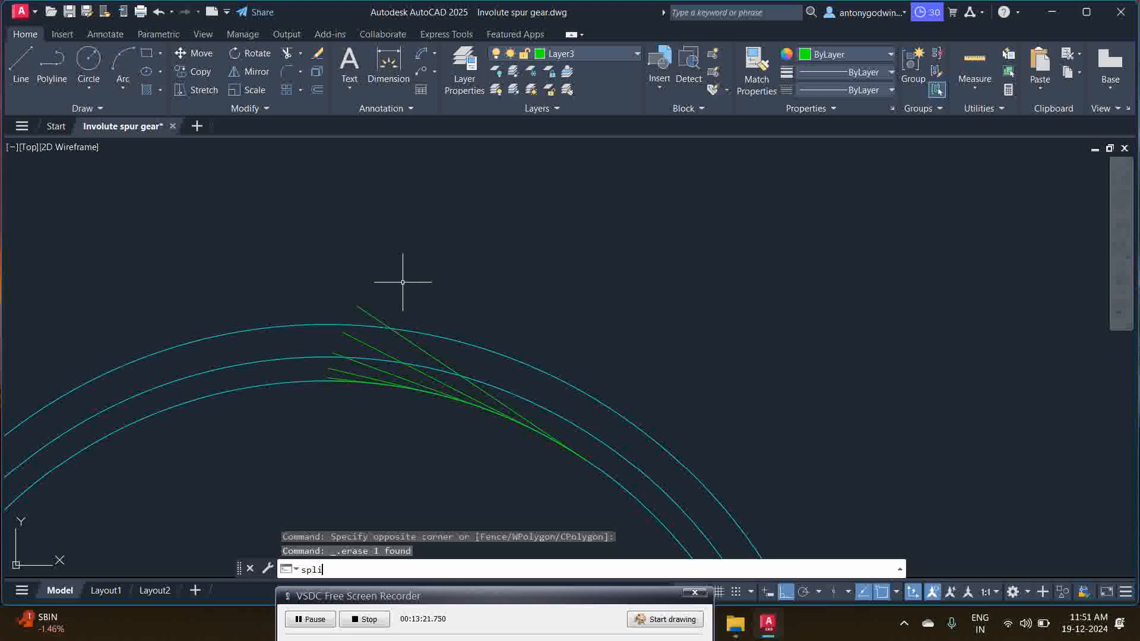
type("ne")
key("Return")
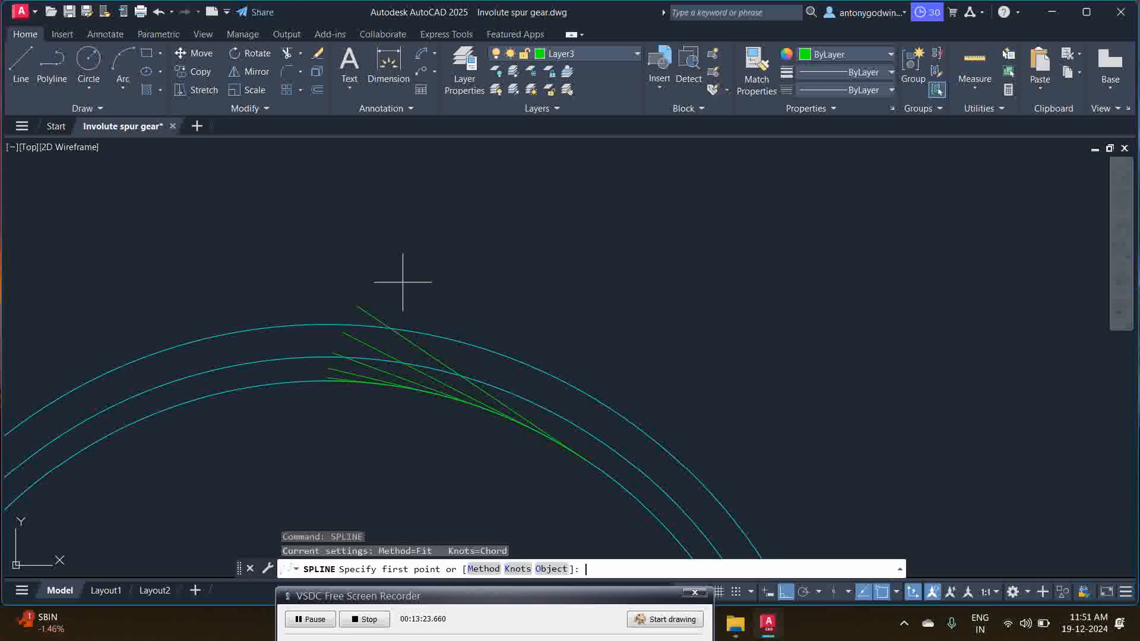
scroll(328, 376, "up", 4)
scroll(308, 418, "up", 4)
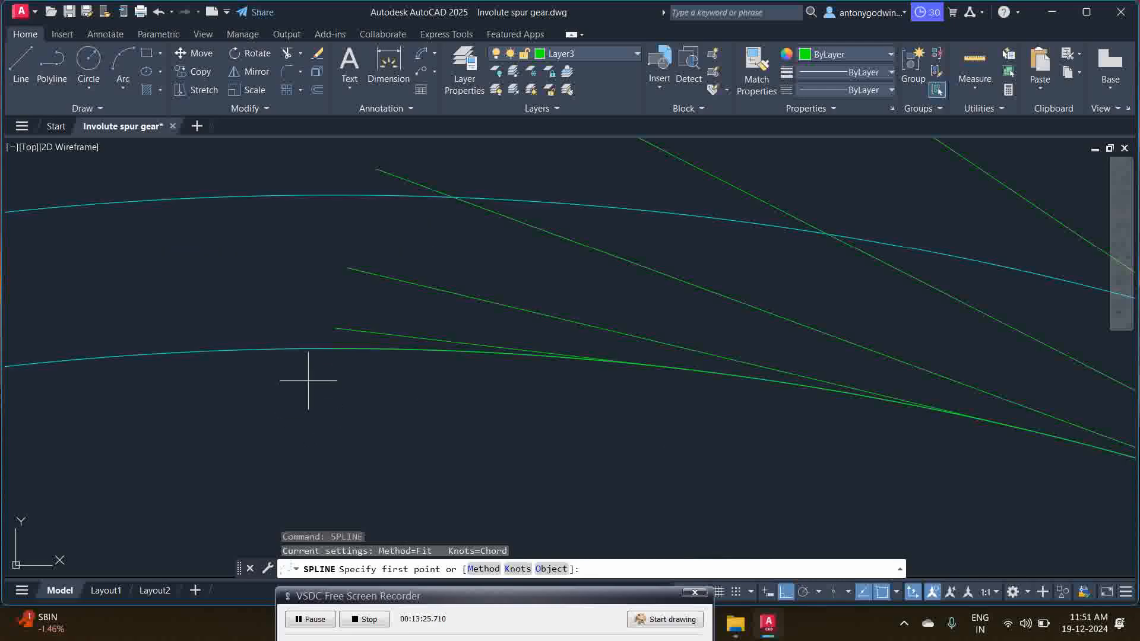
left_click(321, 340)
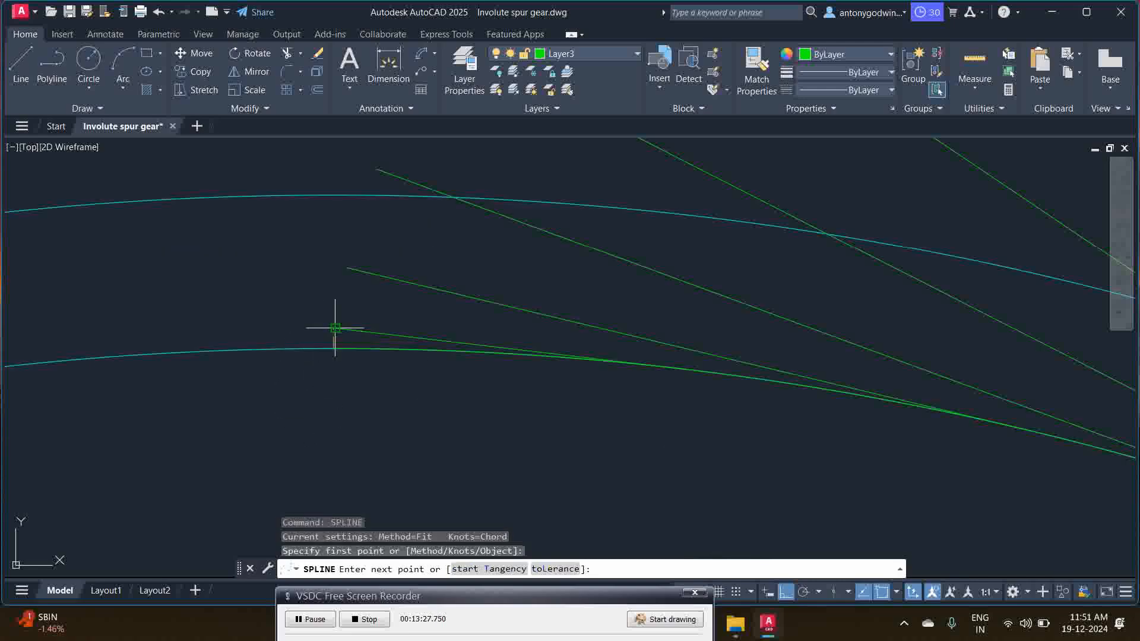
left_click(336, 328)
left_click(348, 267)
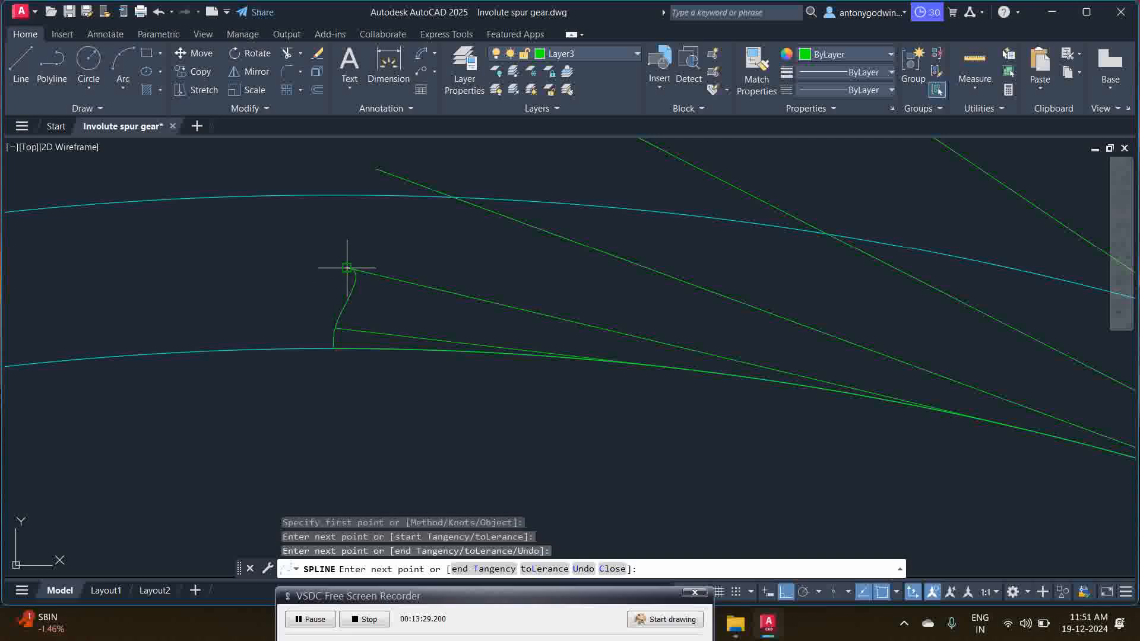
left_click(377, 169)
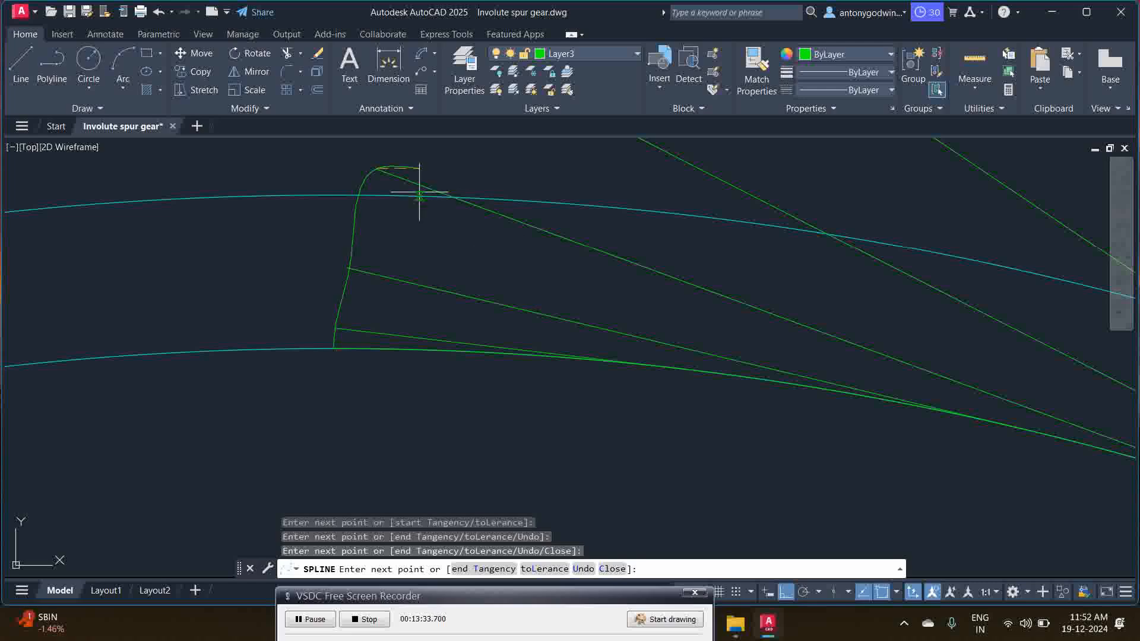
- Continue the spline through the outer ends of the two longest tangent lines and finish it
scroll(425, 178, "down", 4)
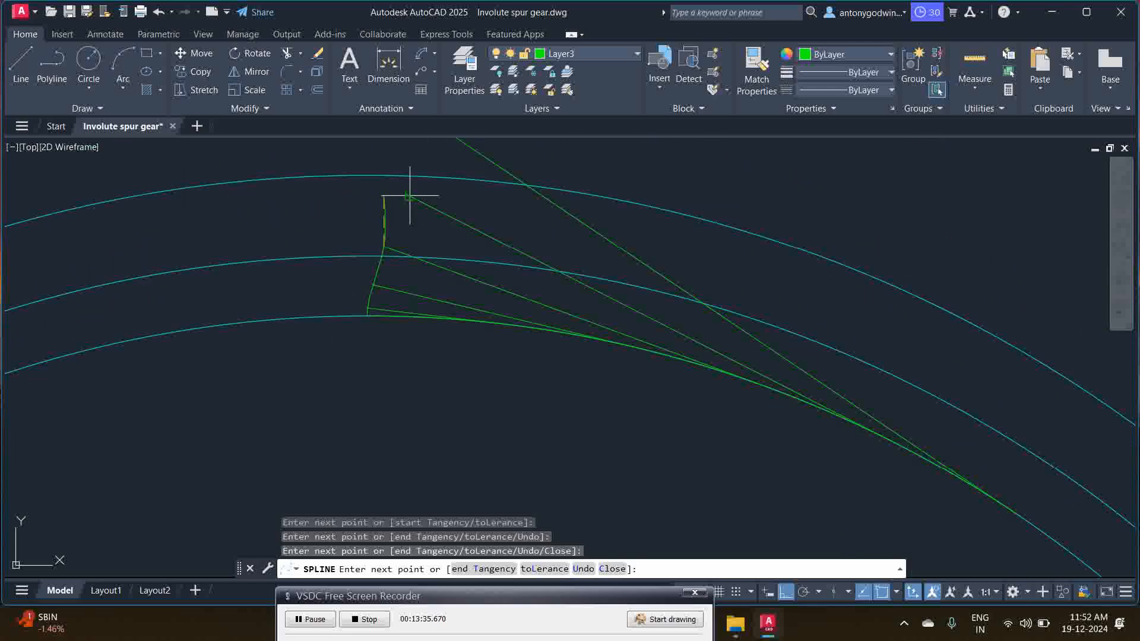
scroll(407, 191, "up", 4)
left_click(486, 209)
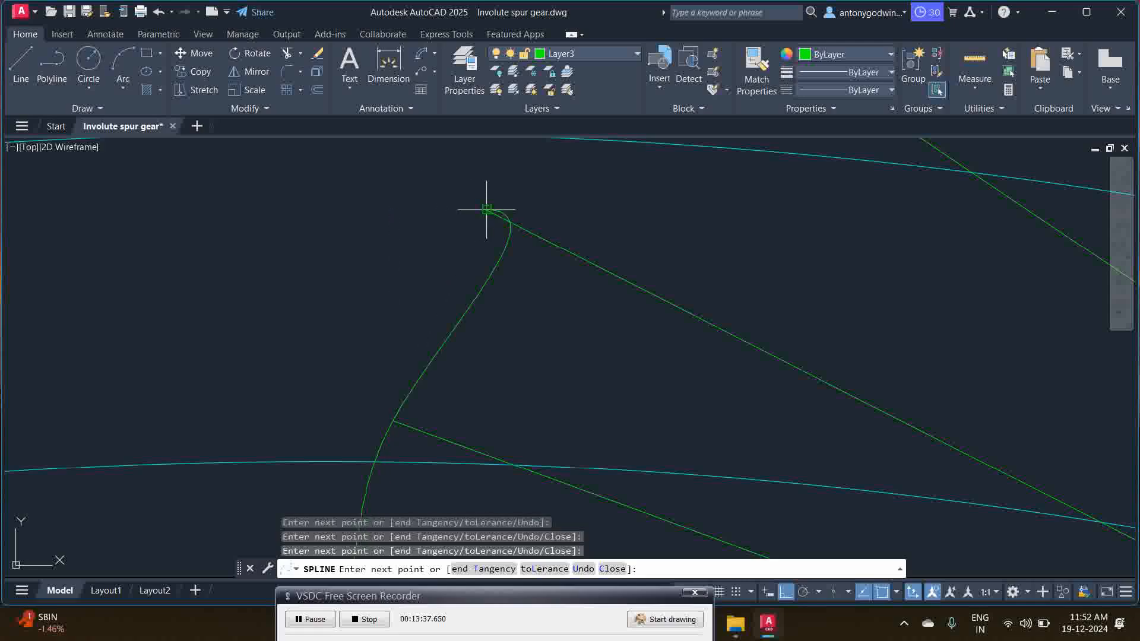
scroll(475, 226, "down", 3)
scroll(493, 178, "up", 1)
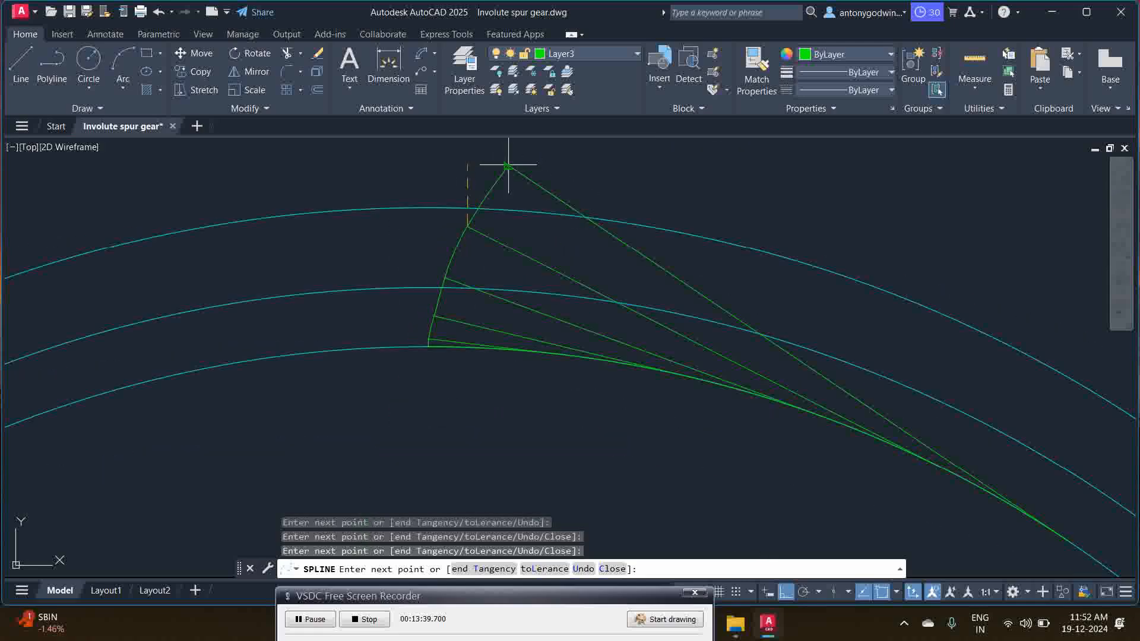
scroll(497, 168, "up", 3)
left_click(517, 160)
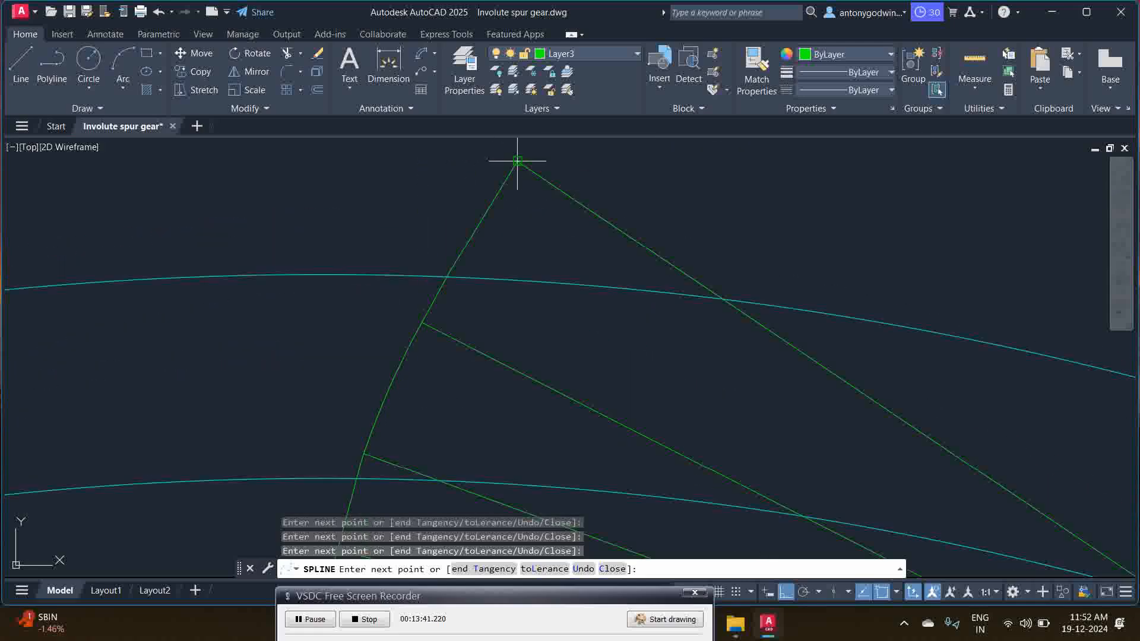
right_click(597, 211)
left_click(615, 218)
- Stretch the spline's misplaced fit point onto the outer end of the second-shortest tangent line and clear the selection
scroll(469, 279, "down", 3)
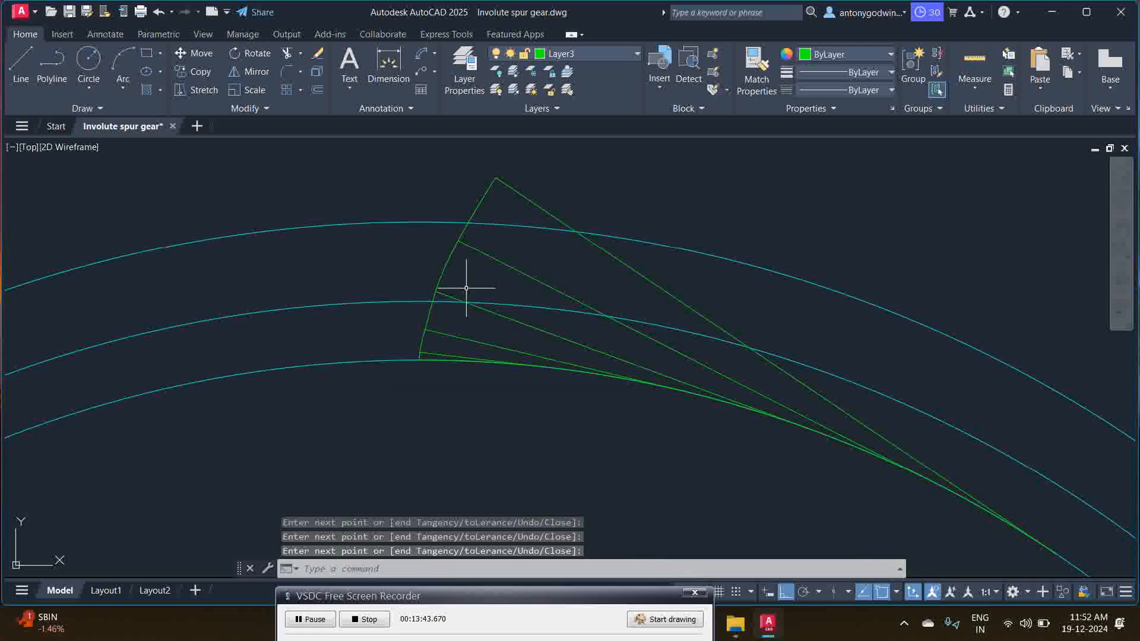
scroll(421, 320, "up", 4)
scroll(401, 235, "up", 1)
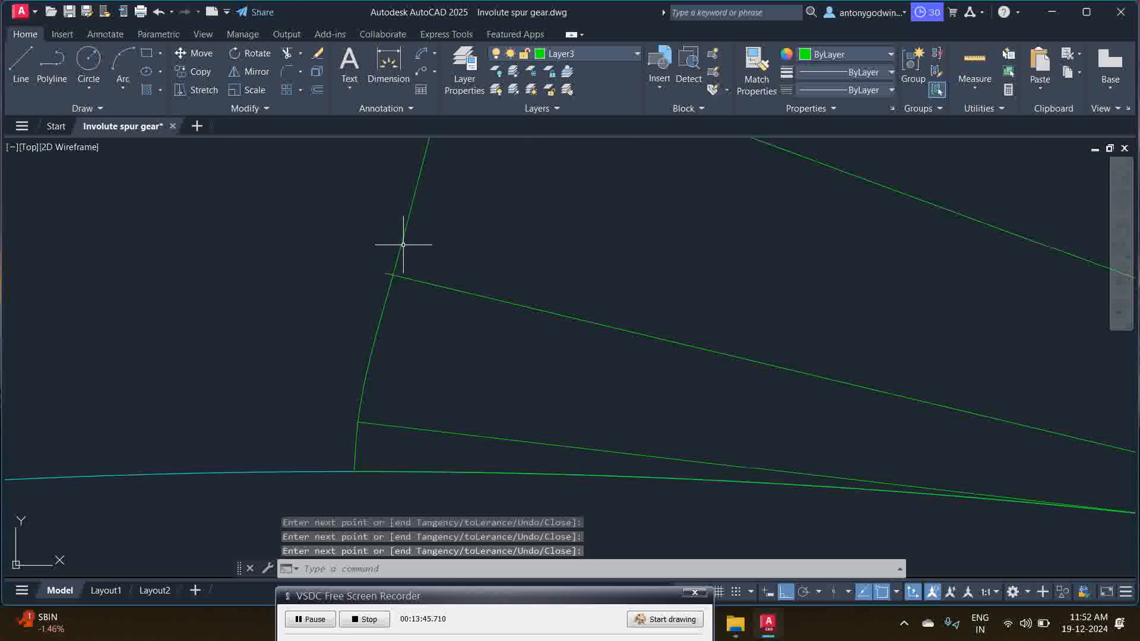
left_click(400, 241)
left_click(393, 275)
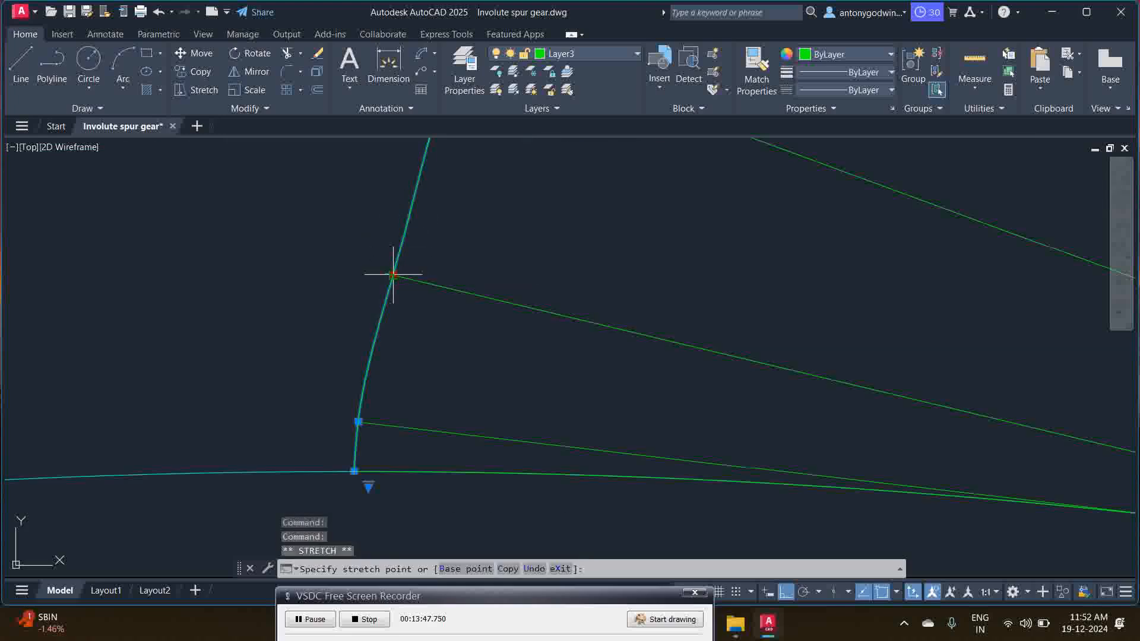
scroll(389, 273, "up", 3)
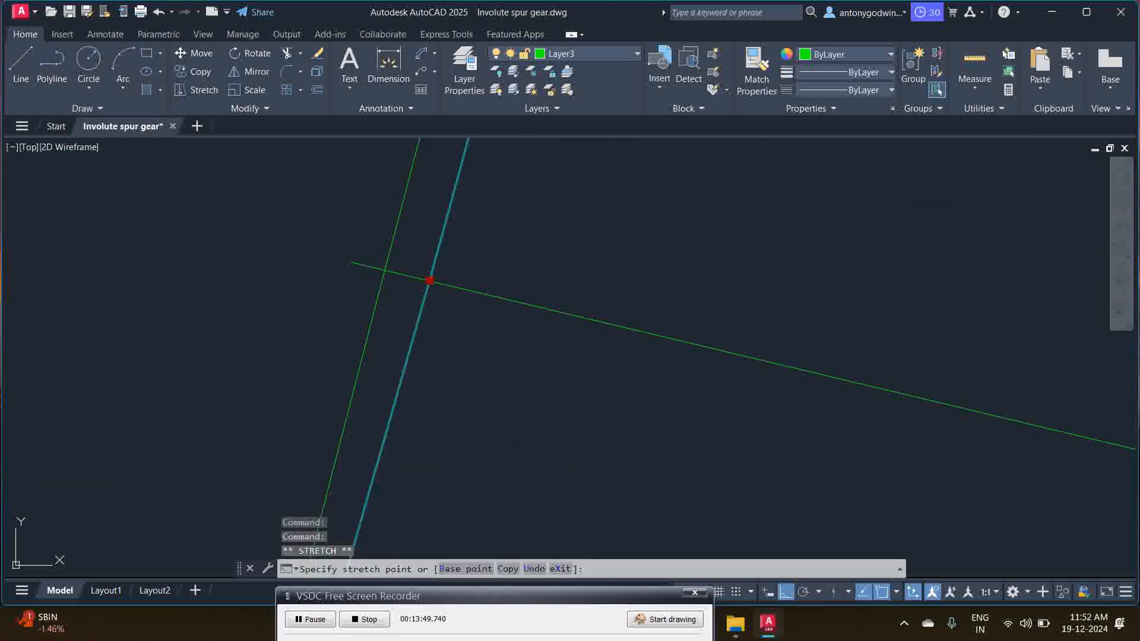
left_click(331, 251)
scroll(395, 262, "down", 6)
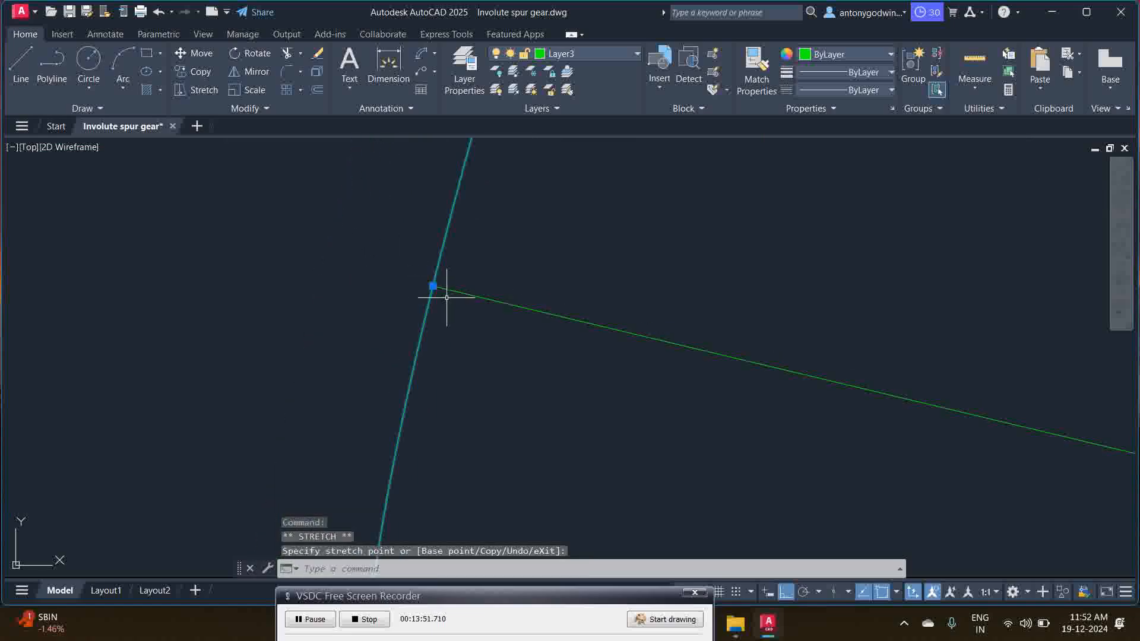
key("Escape")
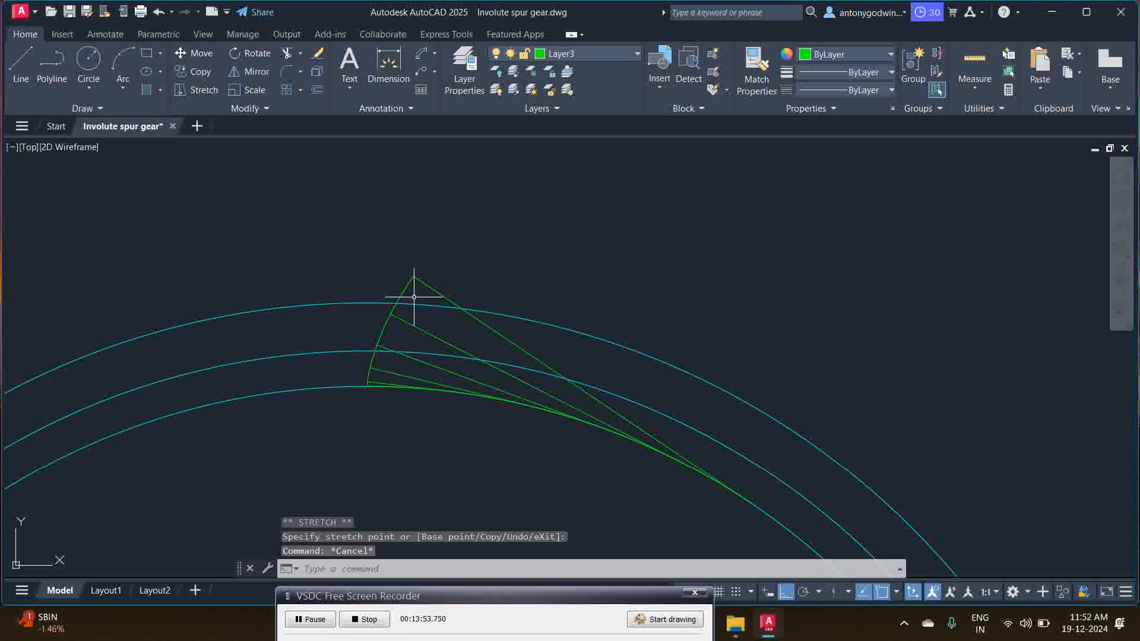
scroll(414, 297, "up", 3)
scroll(410, 285, "down", 3)
scroll(354, 334, "up", 2)
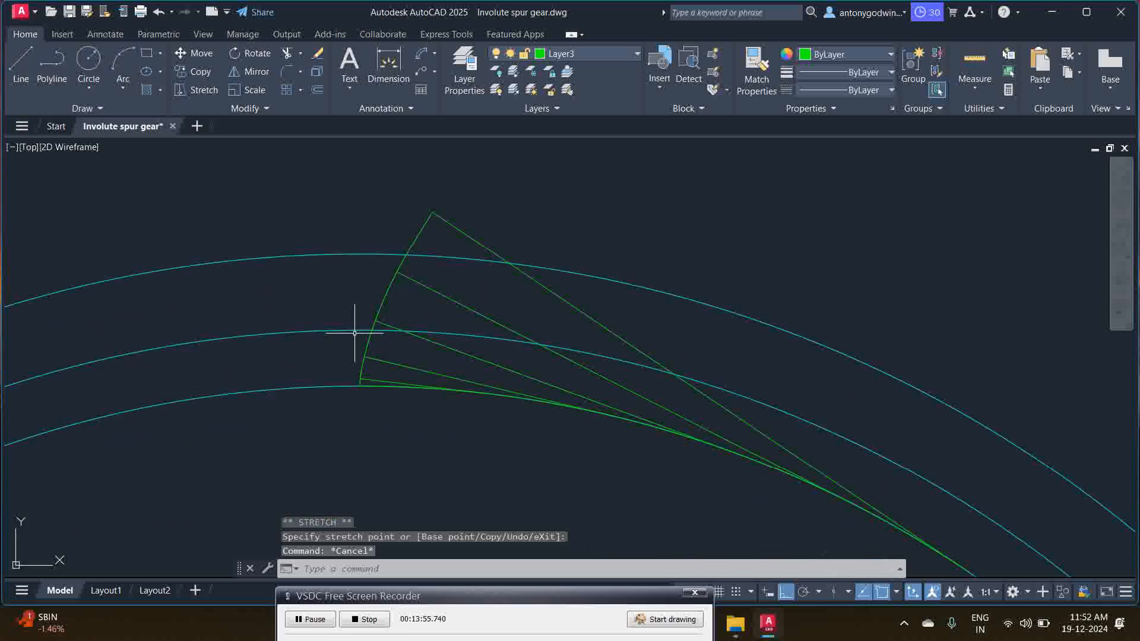
- Erase the five tangent lines and the green arc lying on the innermost circle, keeping the involute spline
scroll(355, 333, "up", 2)
scroll(392, 244, "down", 5)
scroll(409, 233, "up", 3)
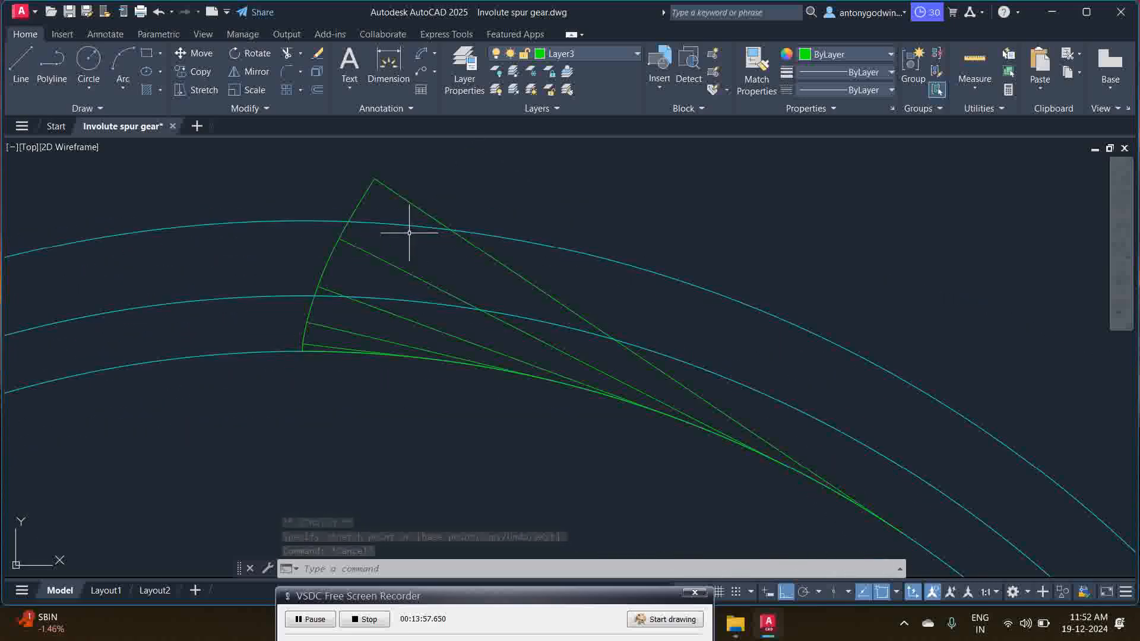
left_click(408, 273)
left_click(409, 200)
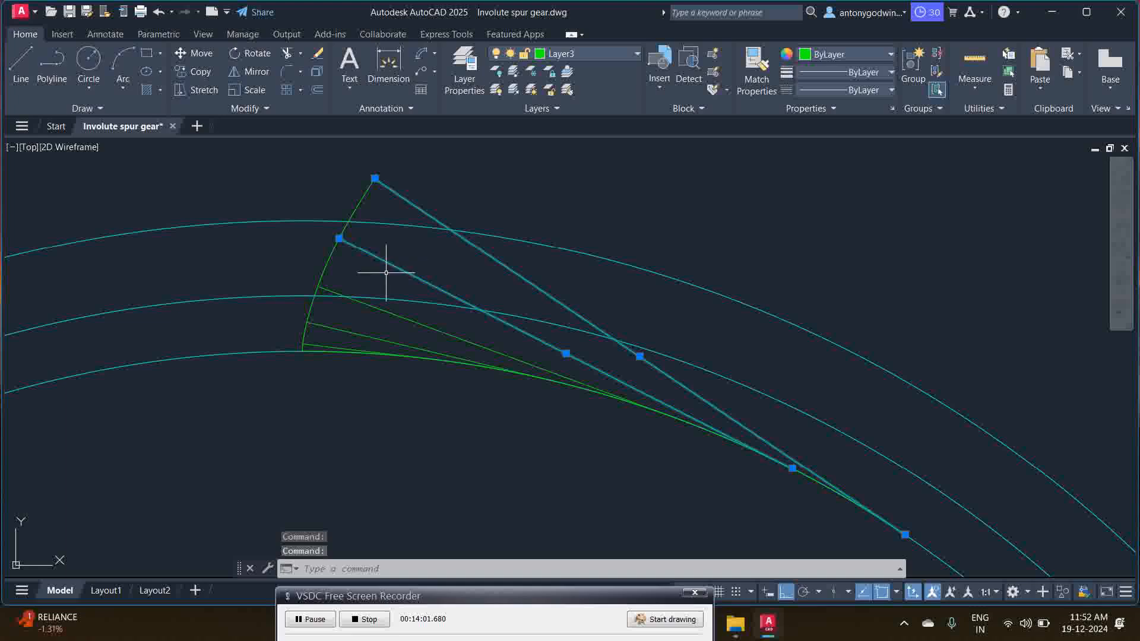
left_click(384, 310)
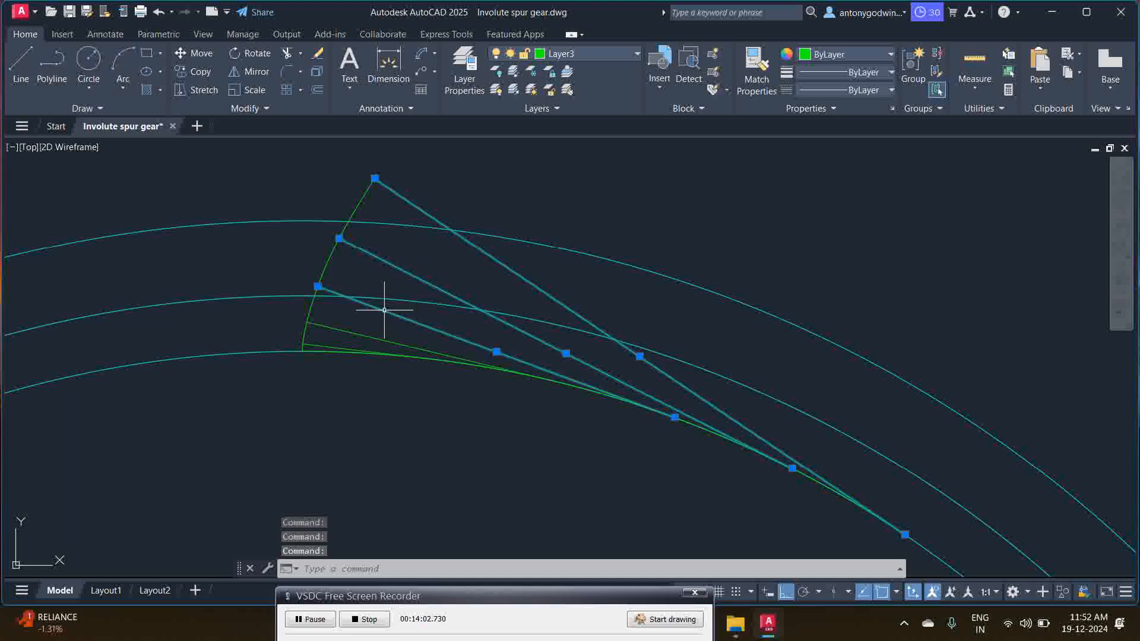
left_click(346, 331)
left_click(333, 350)
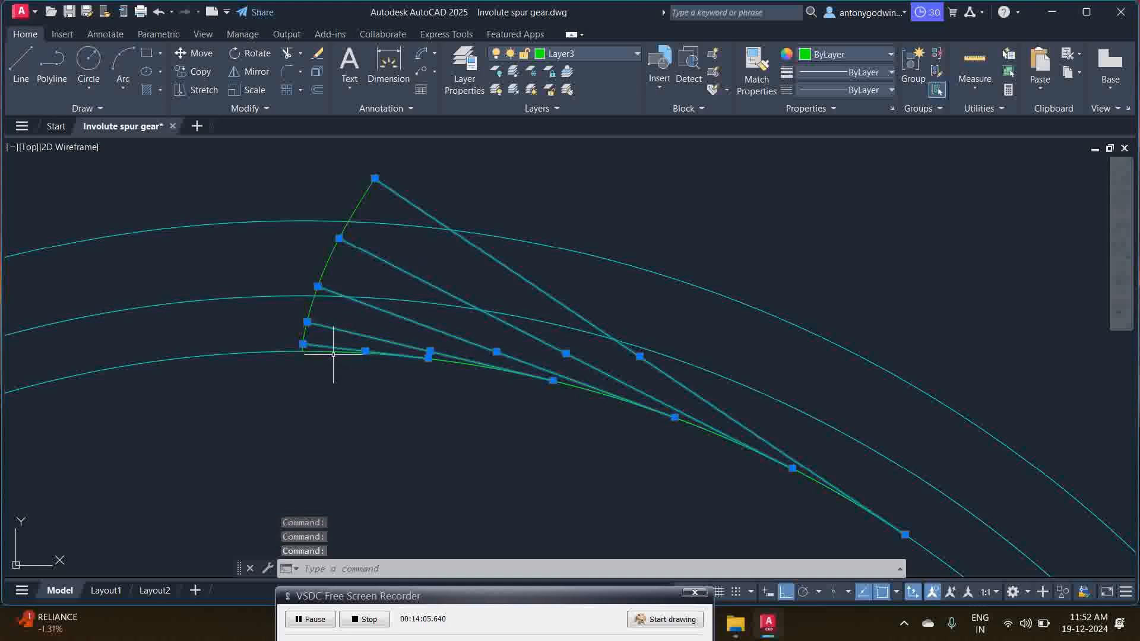
left_click(333, 352)
key("Delete")
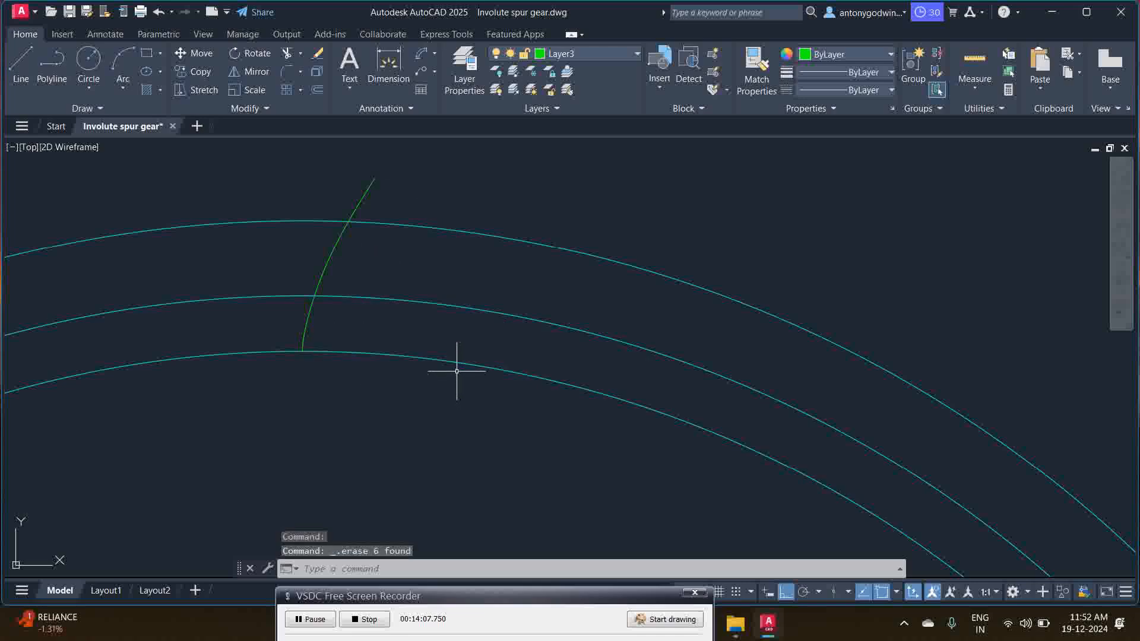
- Trim off the part of the involute spline that extends beyond the outermost circle
scroll(501, 294, "down", 4)
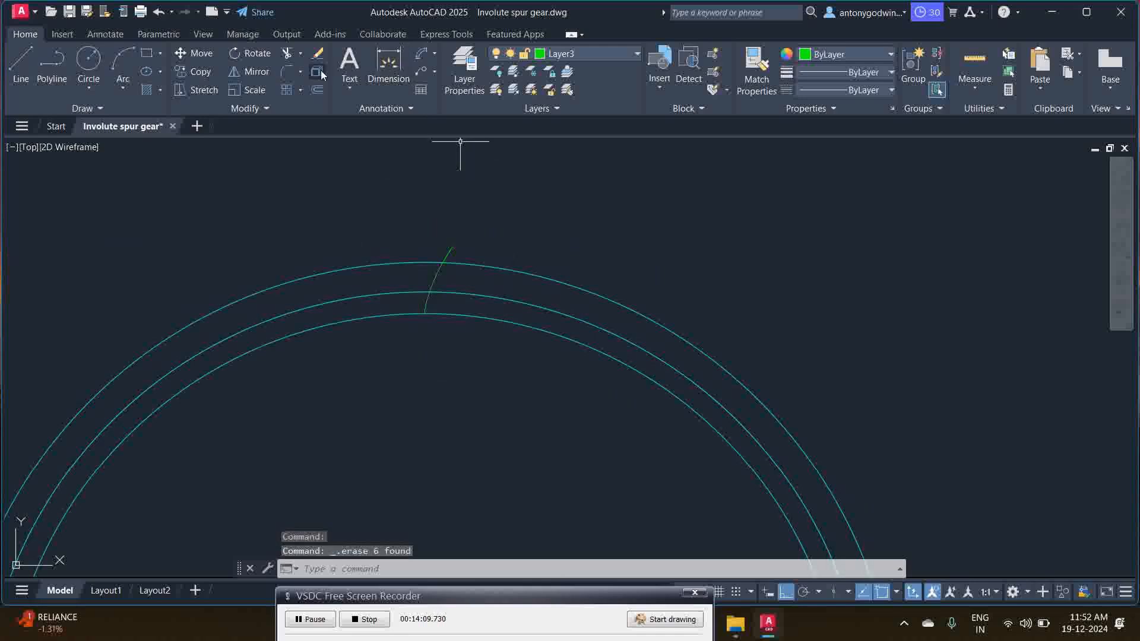
left_click(287, 53)
left_click(451, 249)
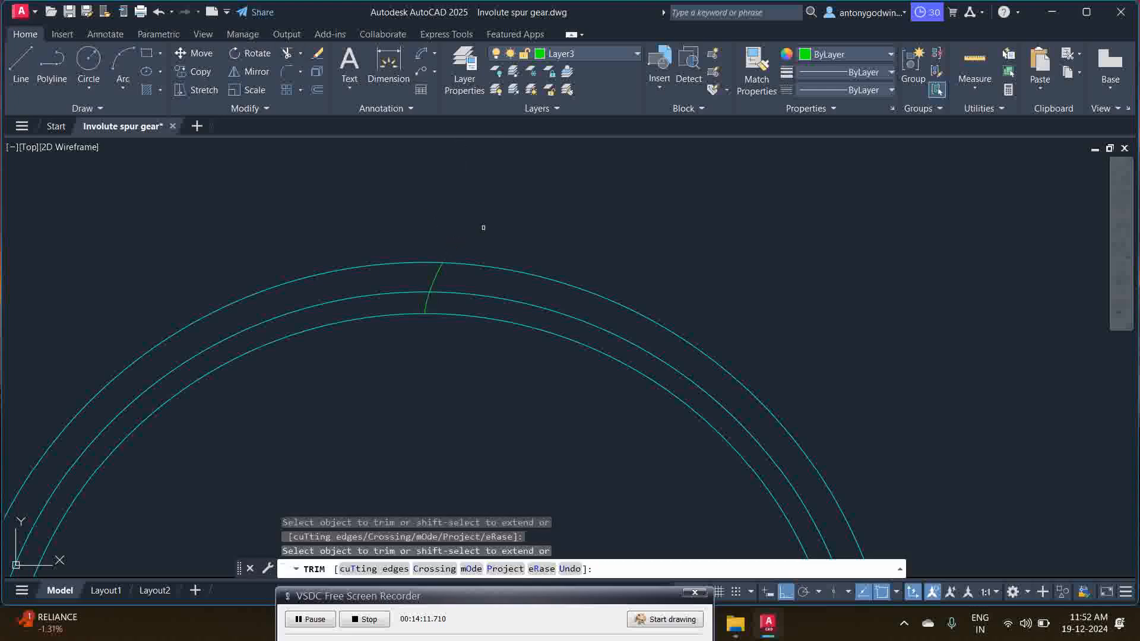
right_click(481, 225)
left_click(502, 236)
scroll(467, 217, "down", 5)
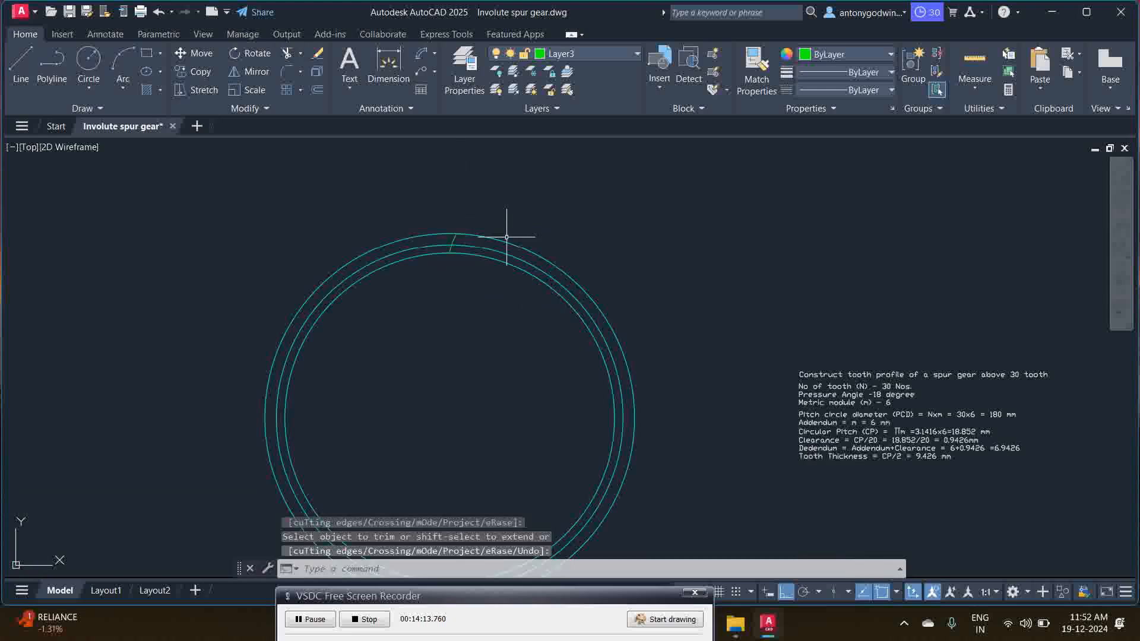
scroll(391, 188, "down", 2)
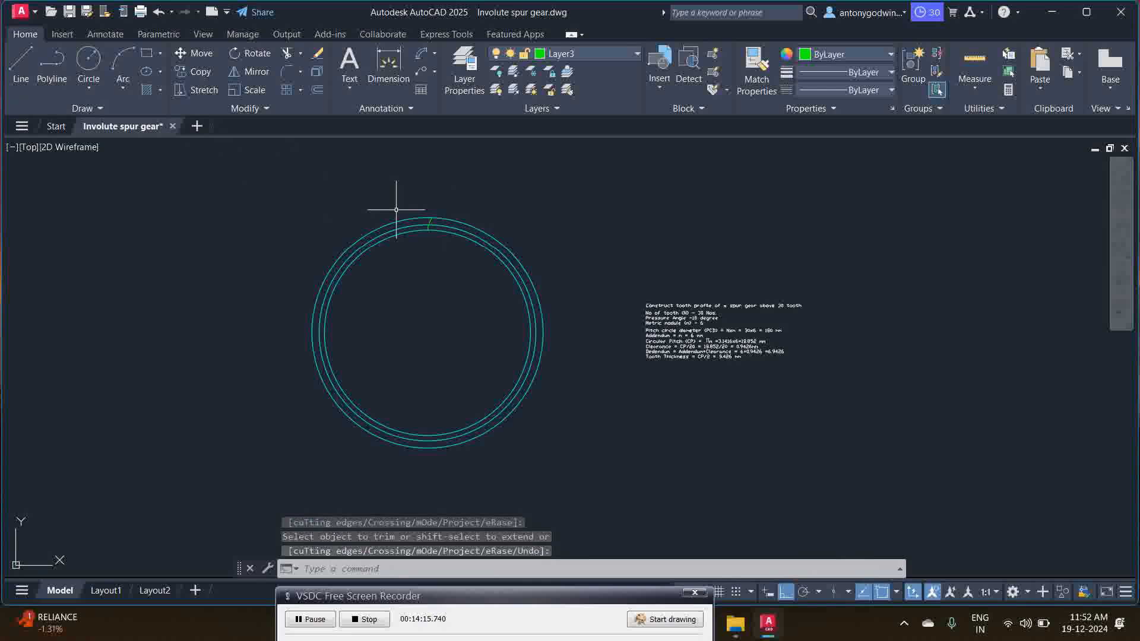
left_click(91, 64)
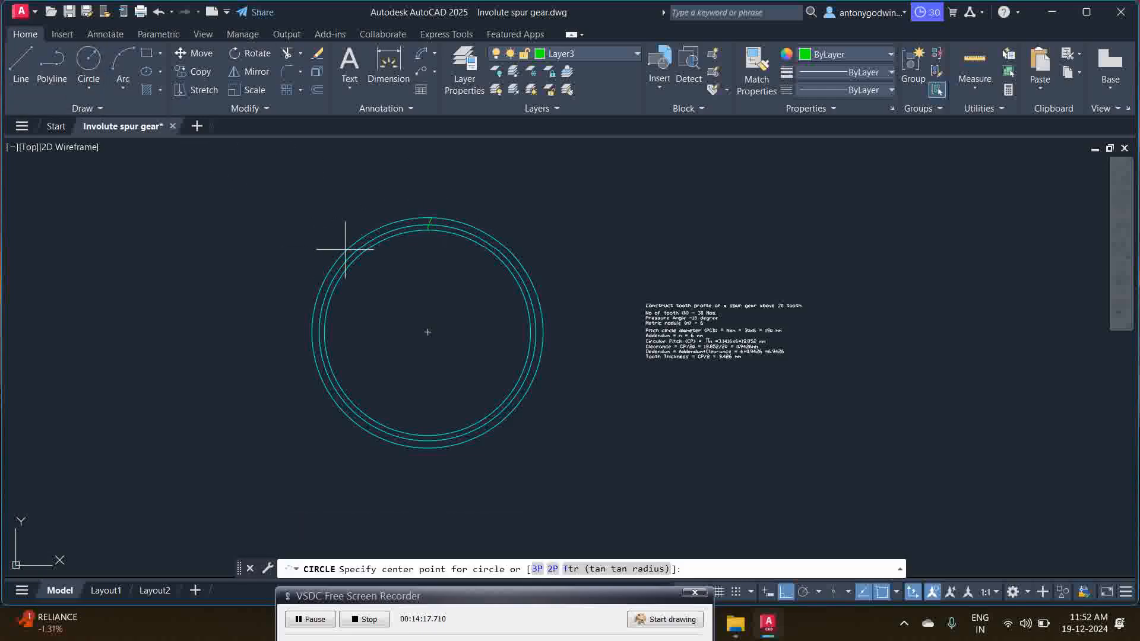
scroll(429, 226, "up", 4)
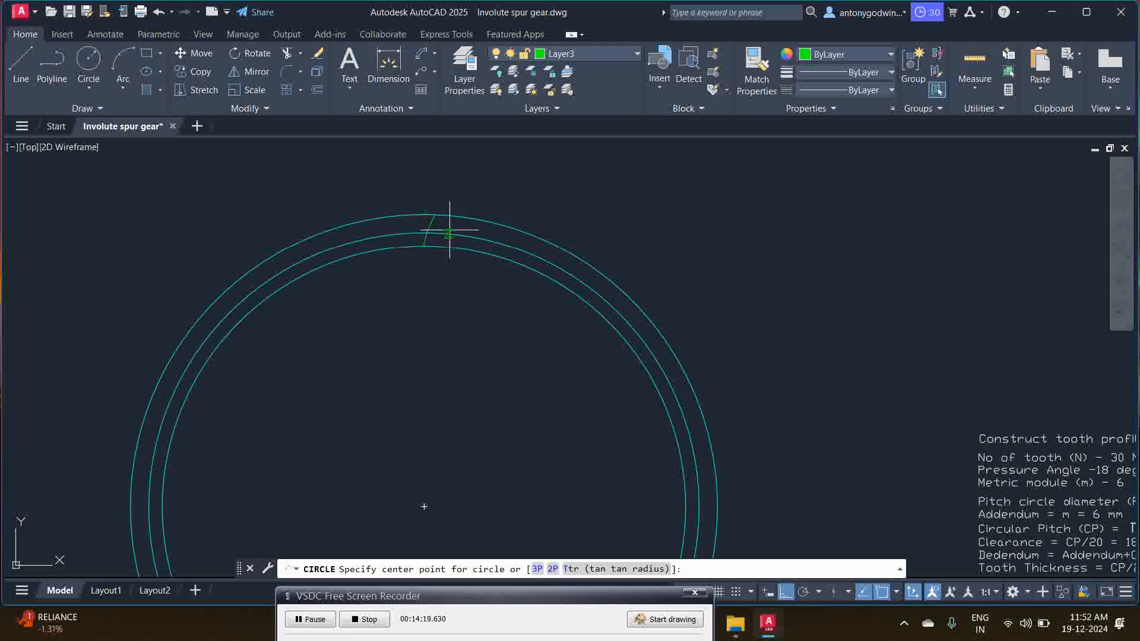
scroll(416, 285, "down", 3)
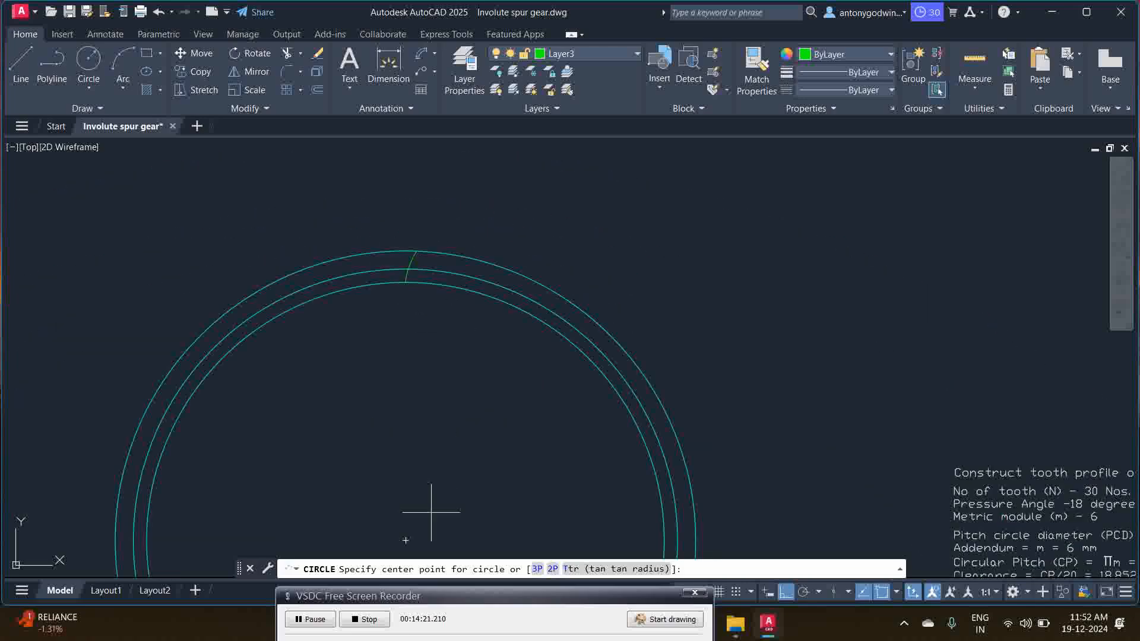
left_click(405, 541)
key("Escape")
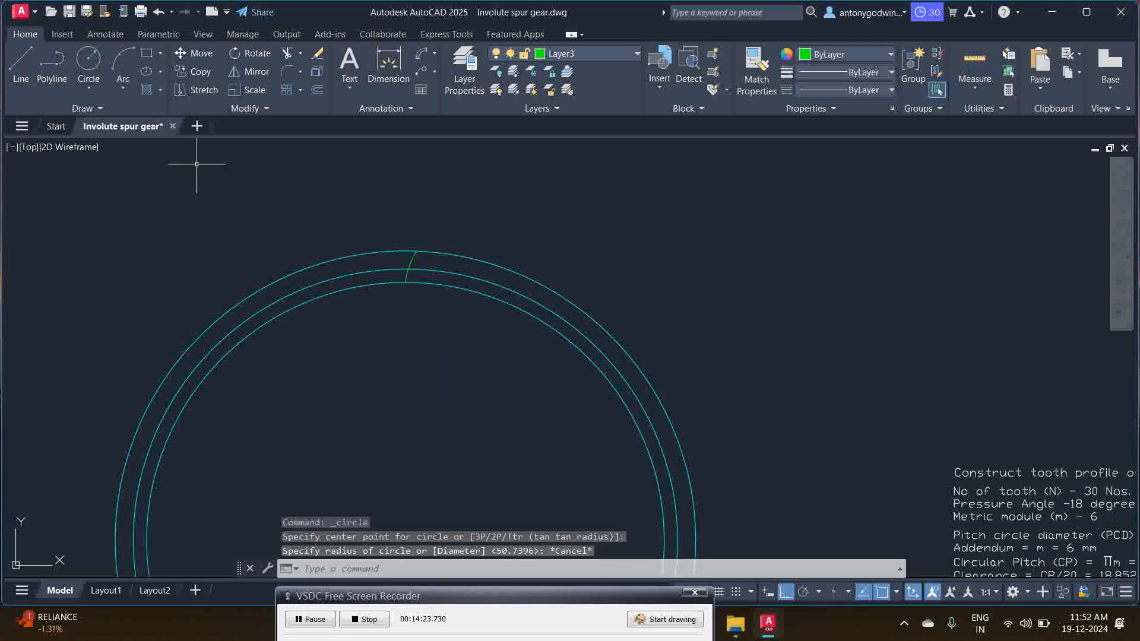
- Draw a vertical line 6.9426 mm long downward from the top of the pitch circle, the middle of the three circles
left_click(21, 66)
scroll(416, 267, "up", 4)
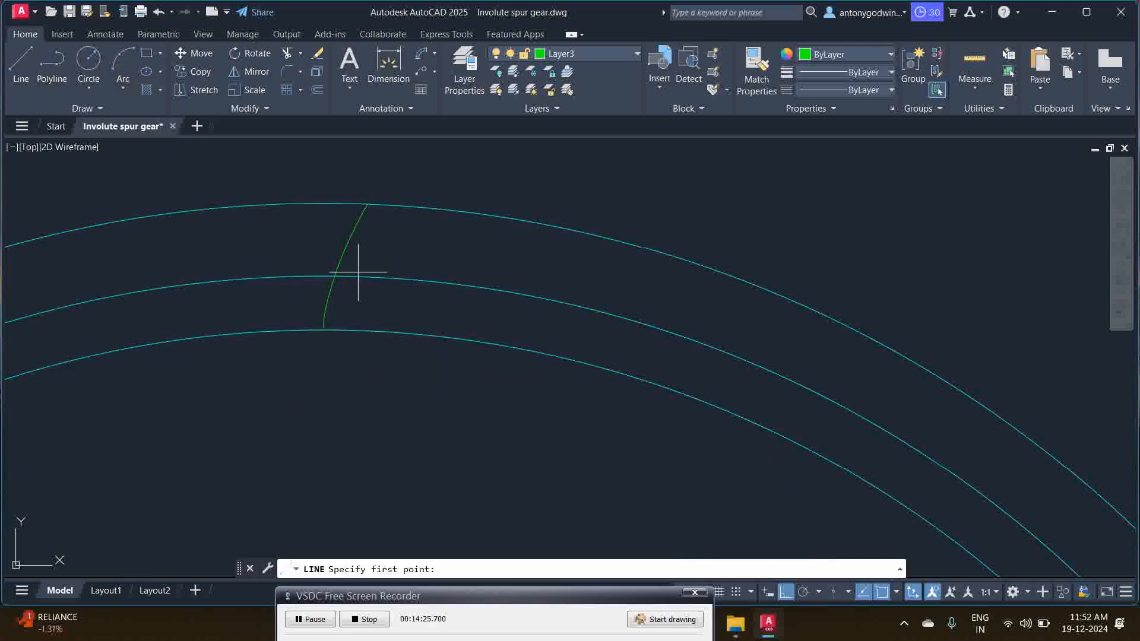
left_click(324, 276)
scroll(323, 275, "down", 4)
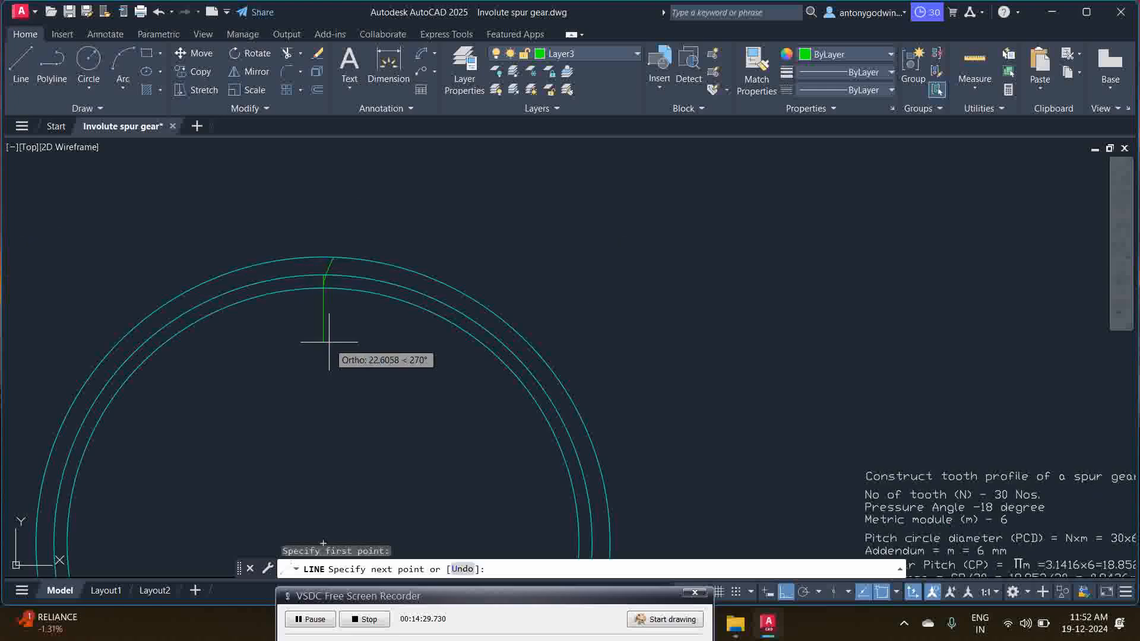
scroll(410, 255, "down", 4)
scroll(475, 368, "up", 2)
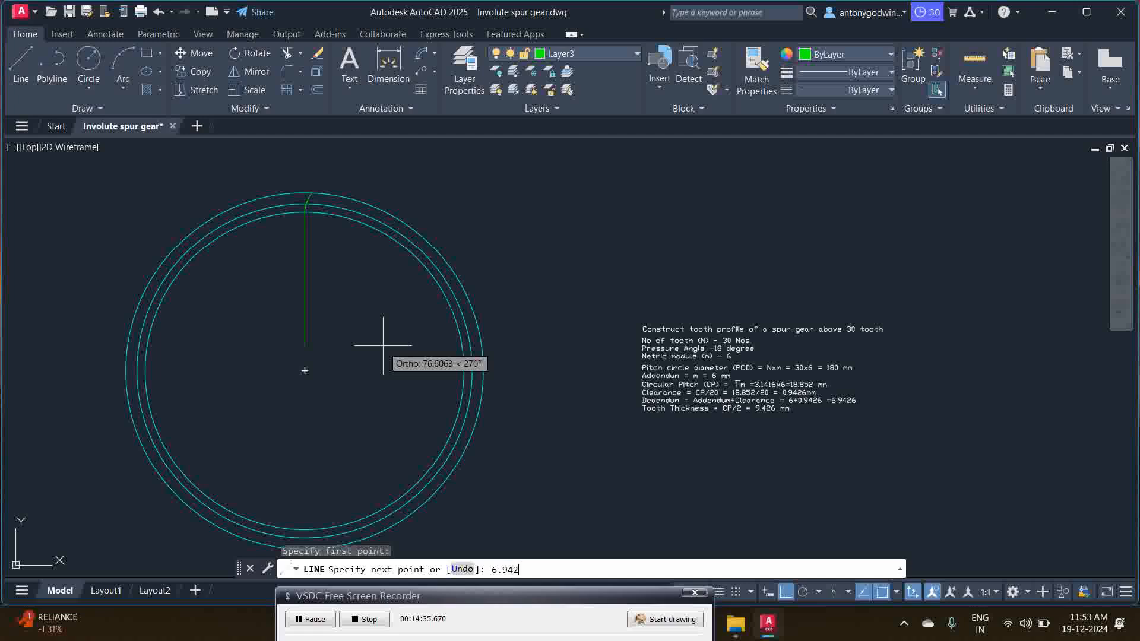
type("6")
key("Return")
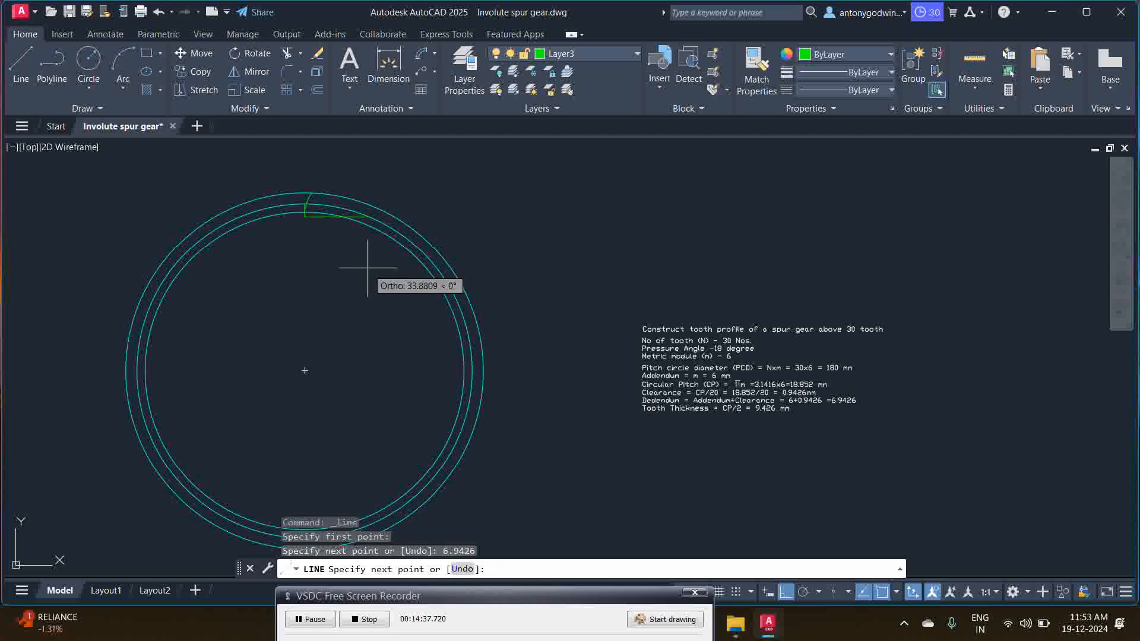
right_click(366, 269)
left_click(392, 278)
- Draw the root circle centred on the gear centre and passing through the lower end of the dedendum line
left_click(89, 68)
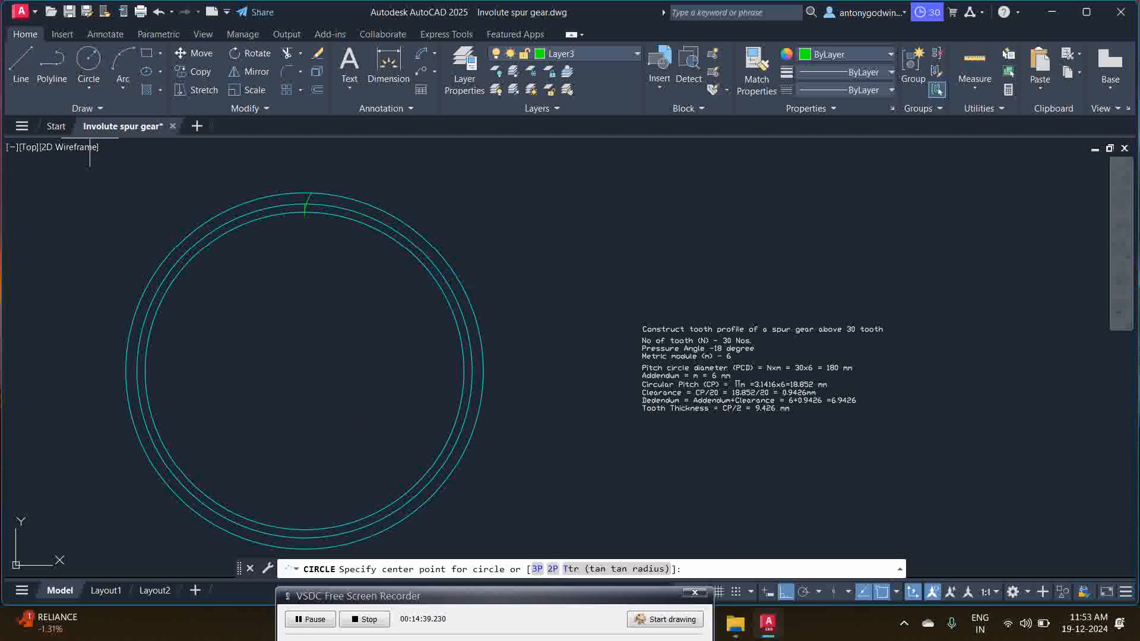
left_click(304, 371)
scroll(255, 265, "up", 4)
scroll(356, 218, "down", 2)
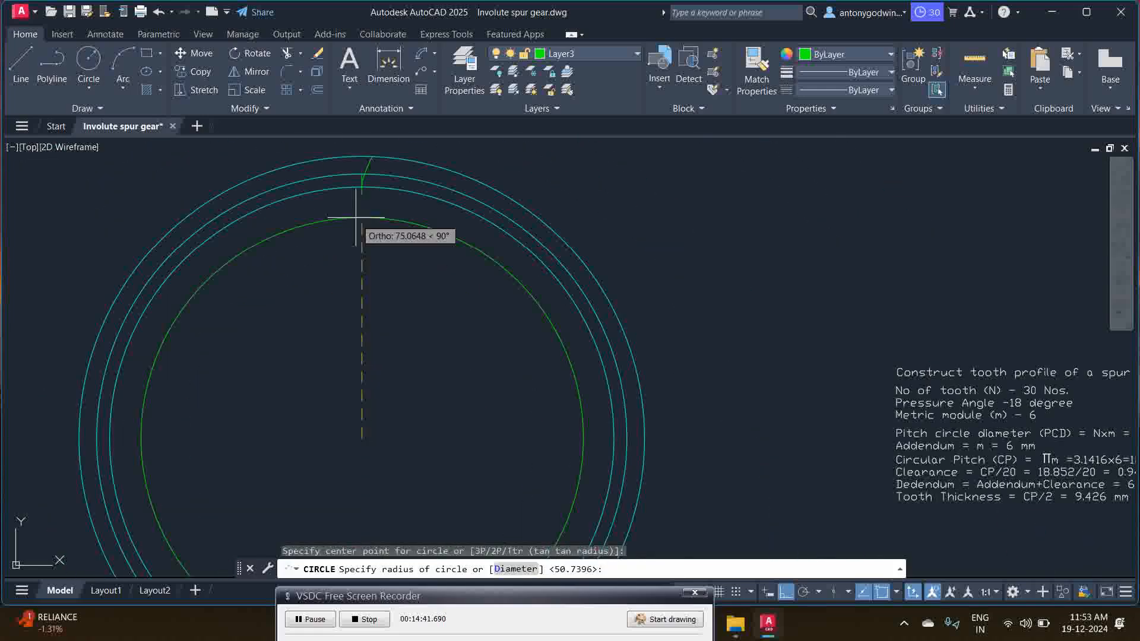
scroll(356, 218, "up", 2)
left_click(359, 194)
scroll(351, 244, "down", 2)
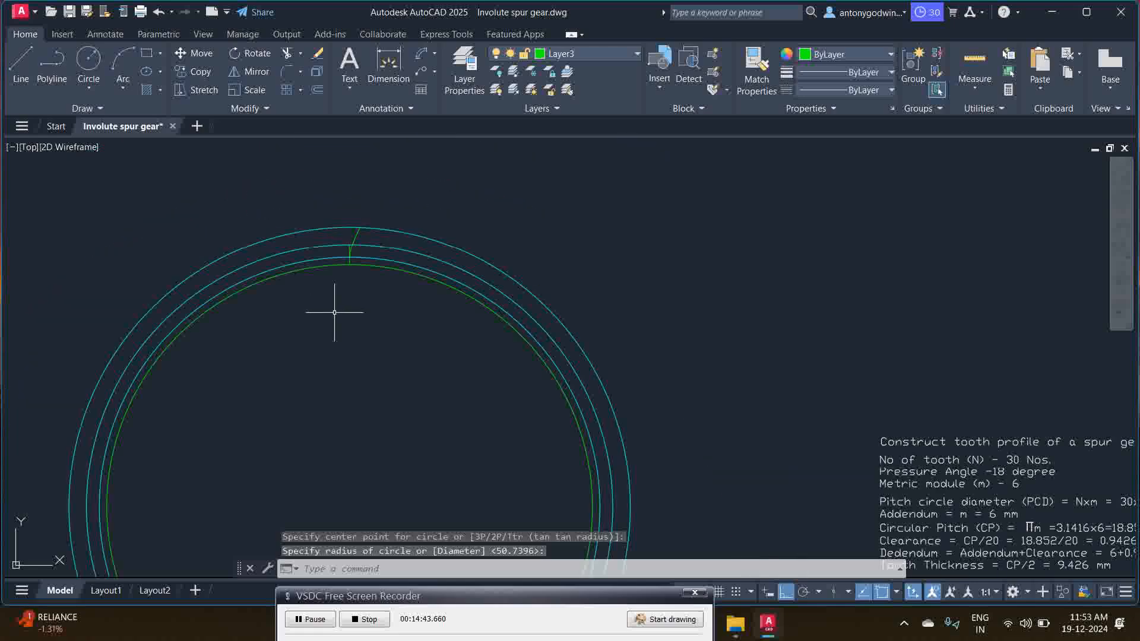
- Trim the vertical line above the base circle so only its part down to the root circle stays below the involute
scroll(333, 246, "up", 5)
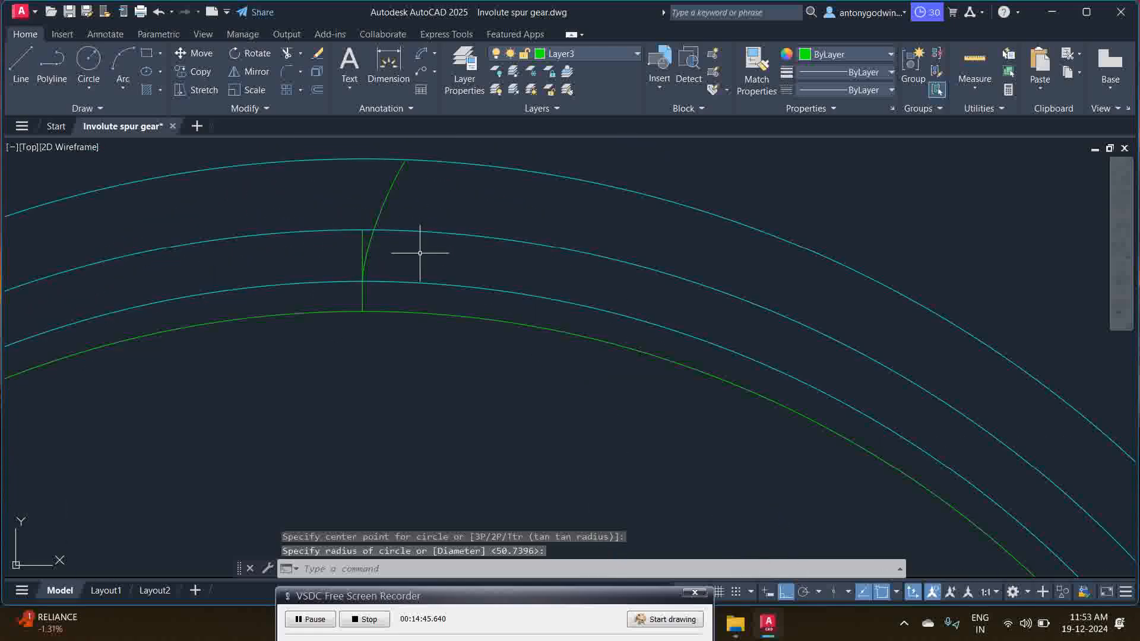
left_click(287, 53)
scroll(349, 219, "up", 4)
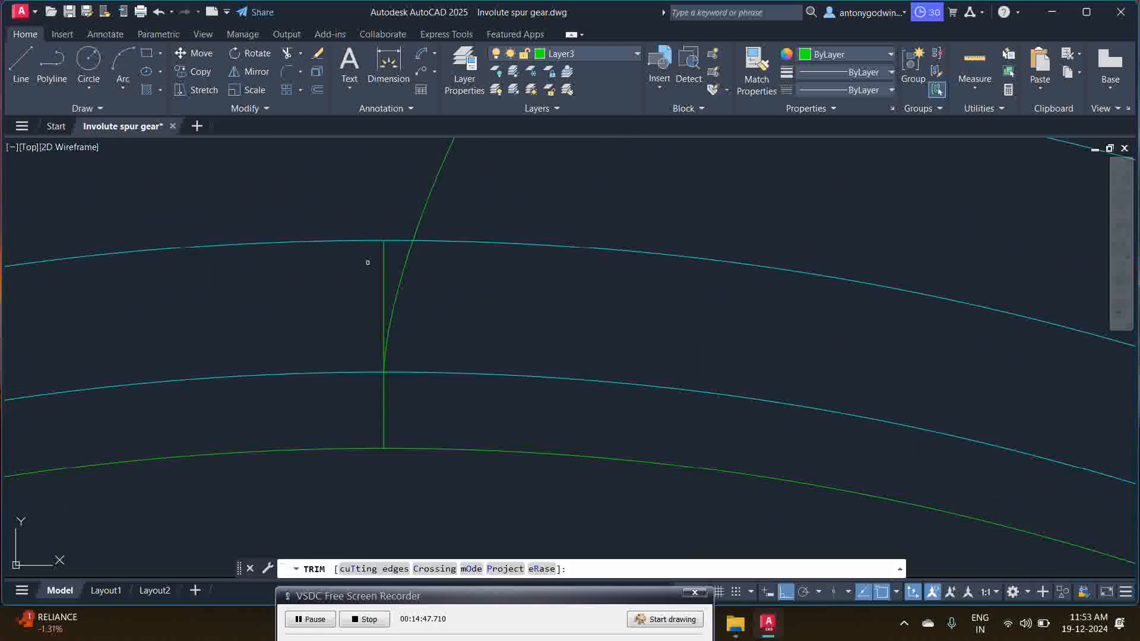
left_click(383, 259)
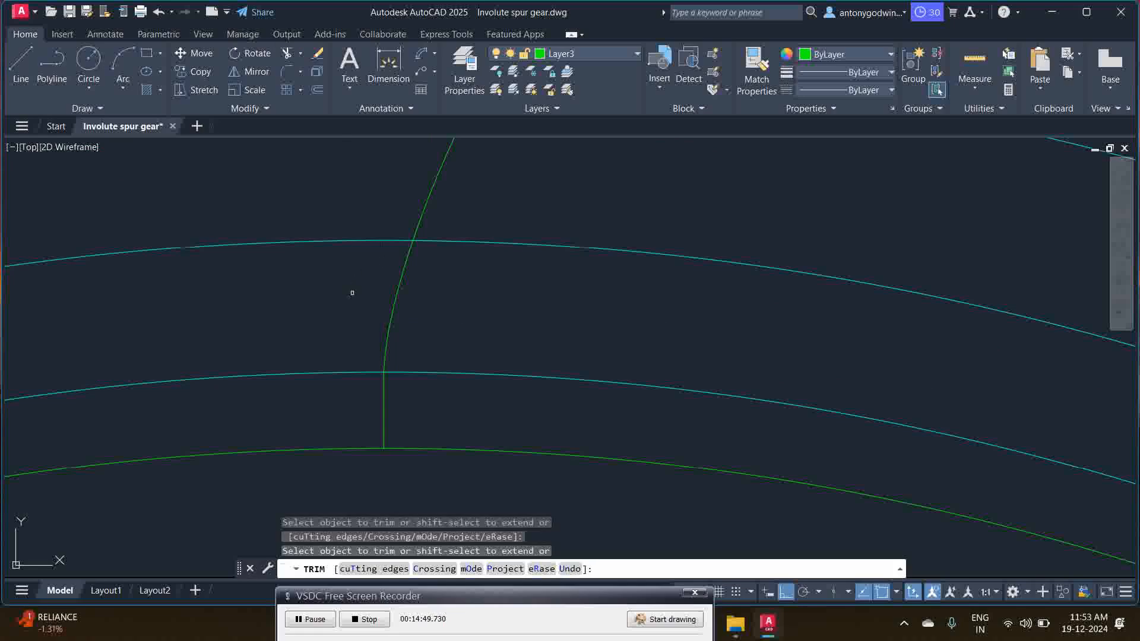
scroll(346, 234, "down", 2)
scroll(413, 186, "down", 2)
left_click(390, 209)
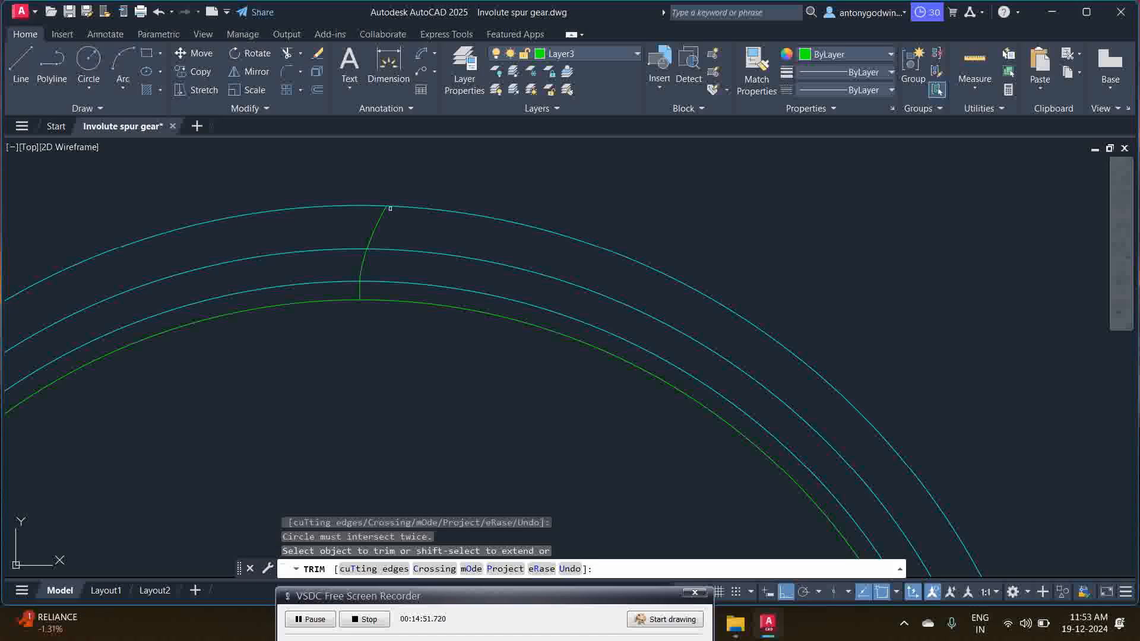
key("Escape")
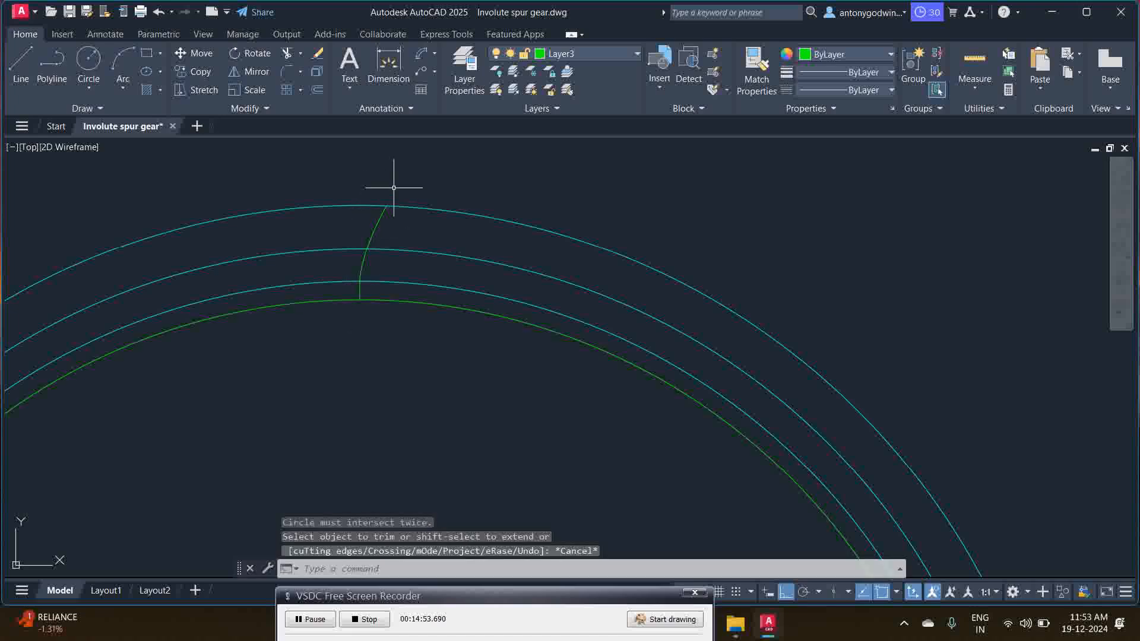
- Erase the cyan base circle between the pitch circle and the green root circle
scroll(391, 191, "up", 2)
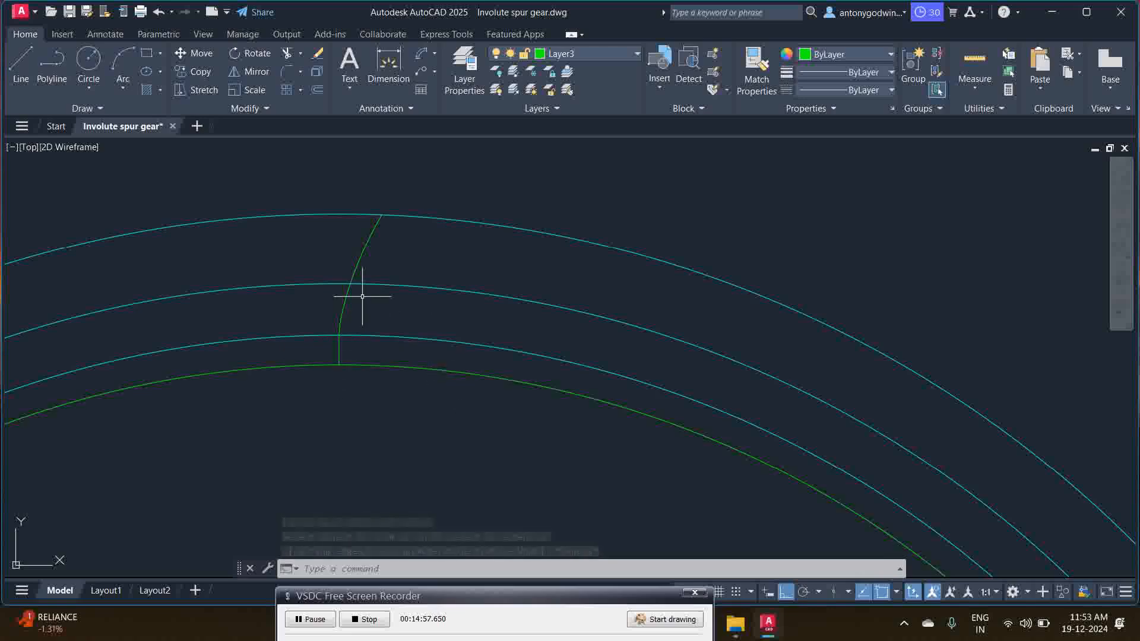
scroll(364, 297, "down", 2)
scroll(301, 315, "down", 2)
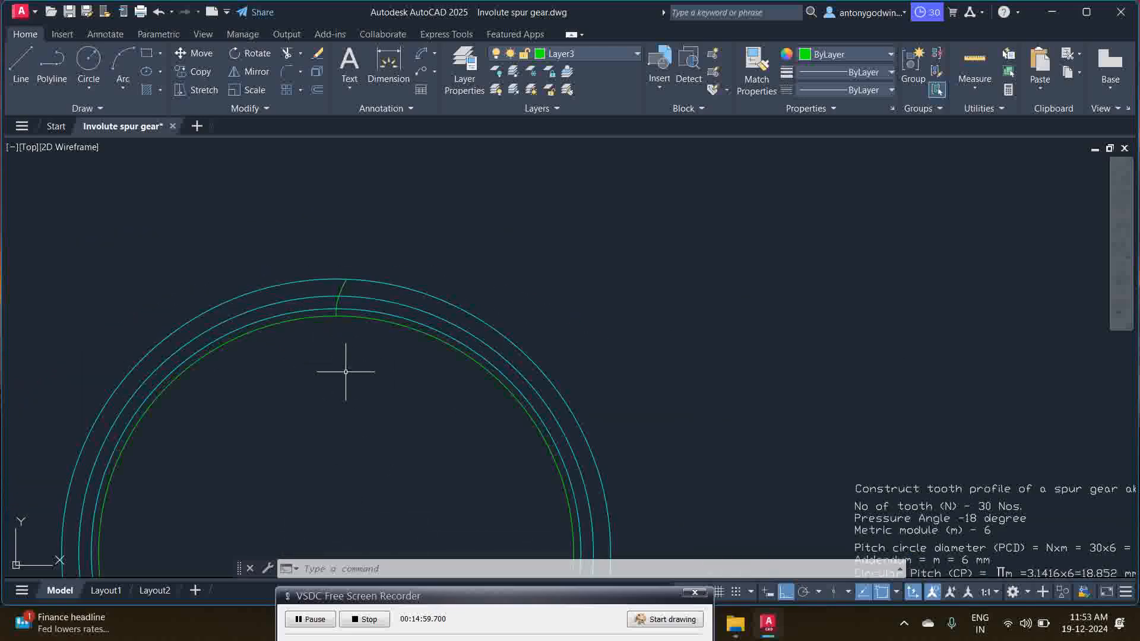
scroll(339, 285, "down", 1)
scroll(331, 280, "up", 1)
scroll(337, 288, "up", 3)
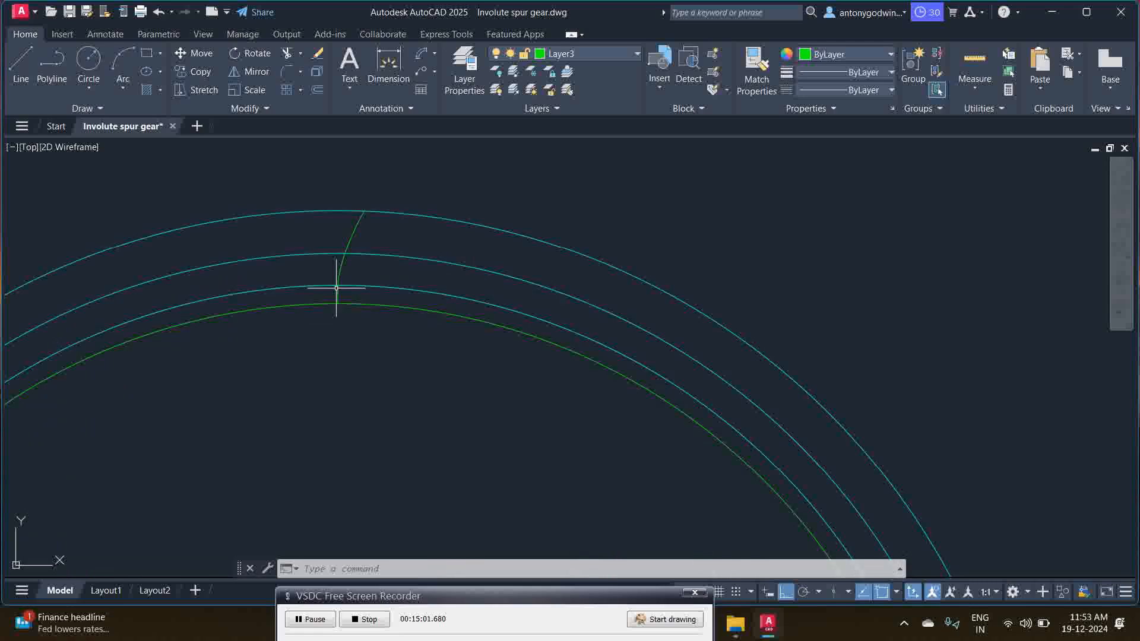
left_click(361, 286)
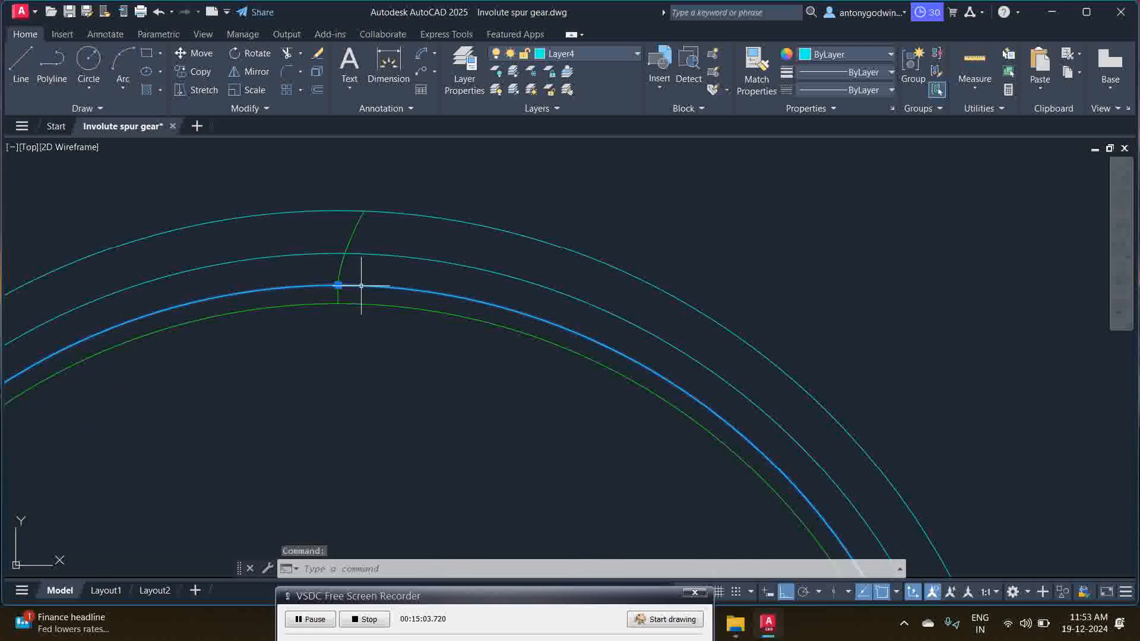
key("Delete")
scroll(356, 279, "down", 5)
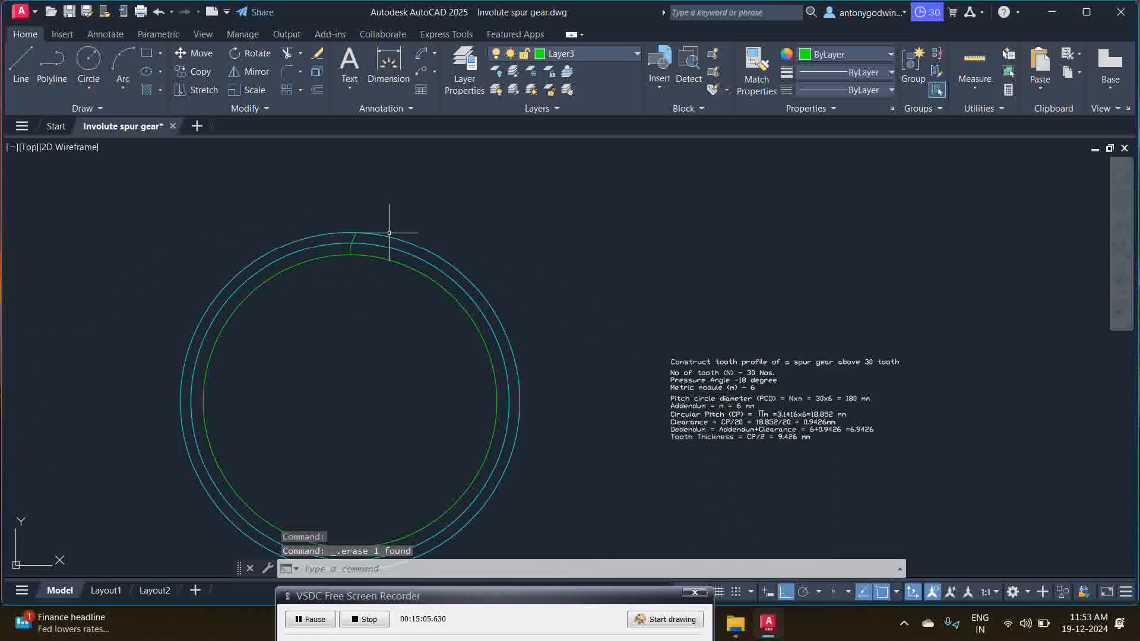
- Check the tooth thickness in the gear data notes and locate where the involute crosses the pitch circle
scroll(775, 415, "up", 2)
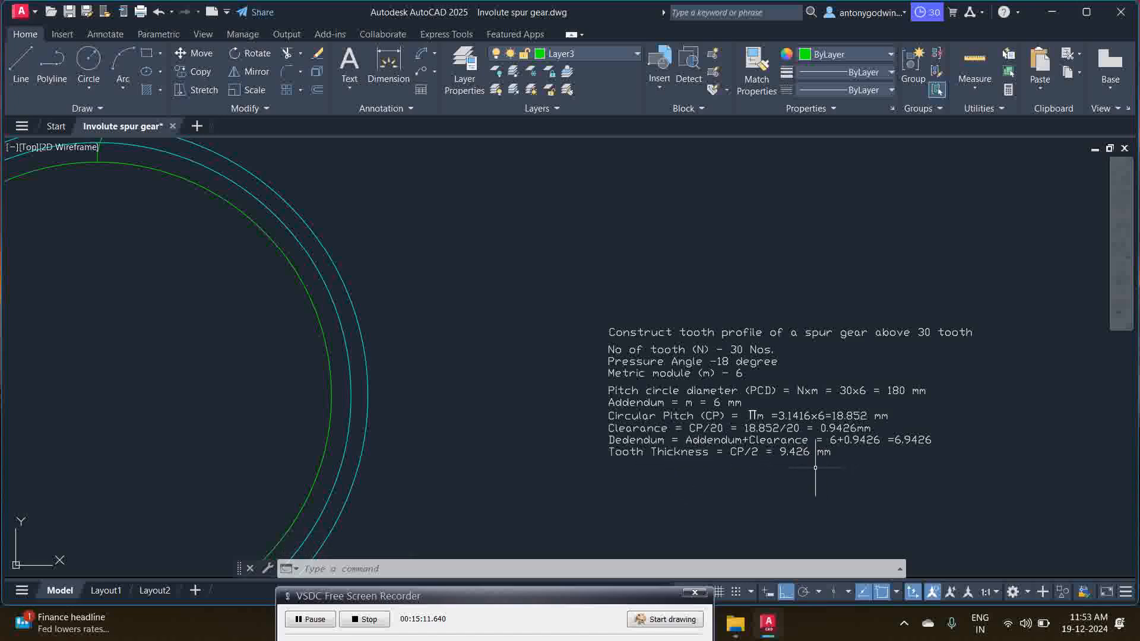
scroll(819, 468, "down", 2)
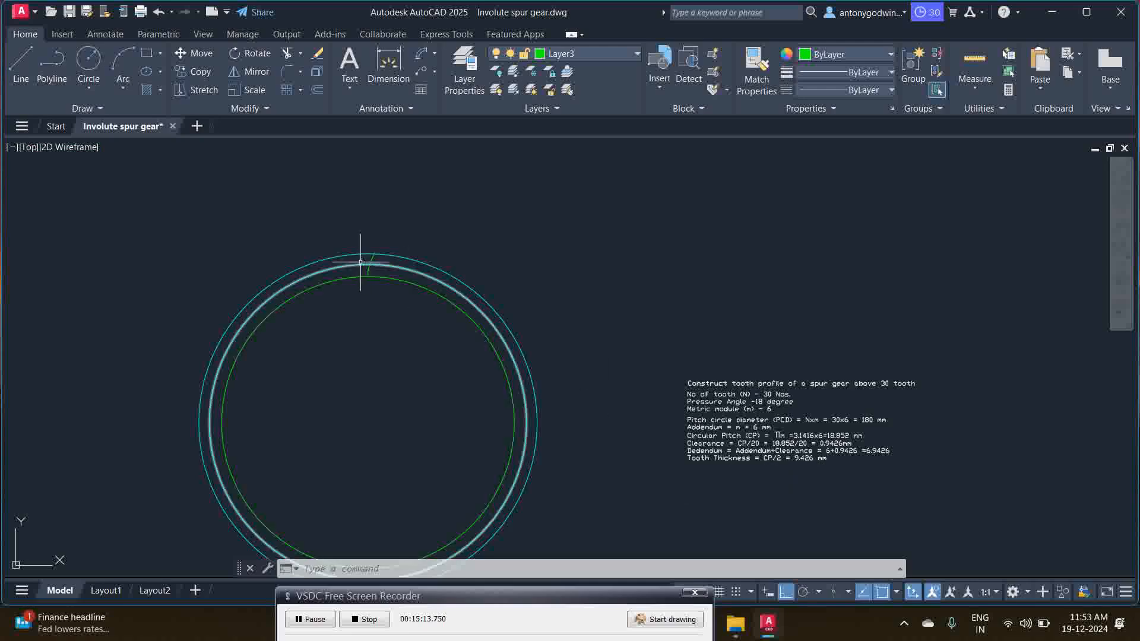
scroll(788, 458, "up", 2)
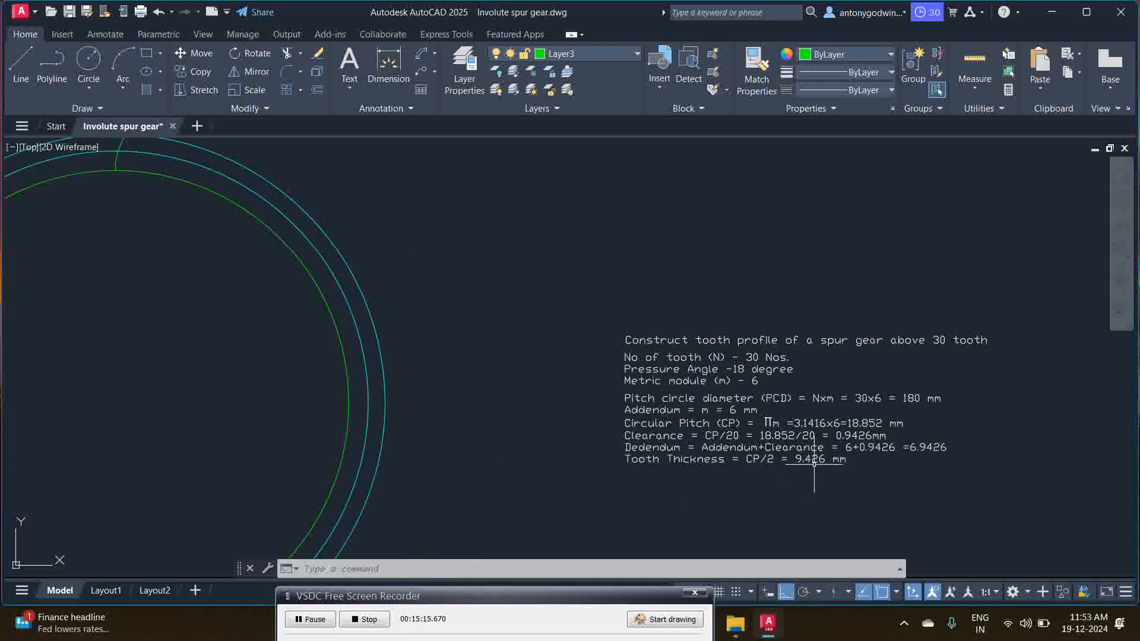
scroll(831, 466, "down", 2)
scroll(404, 261, "up", 3)
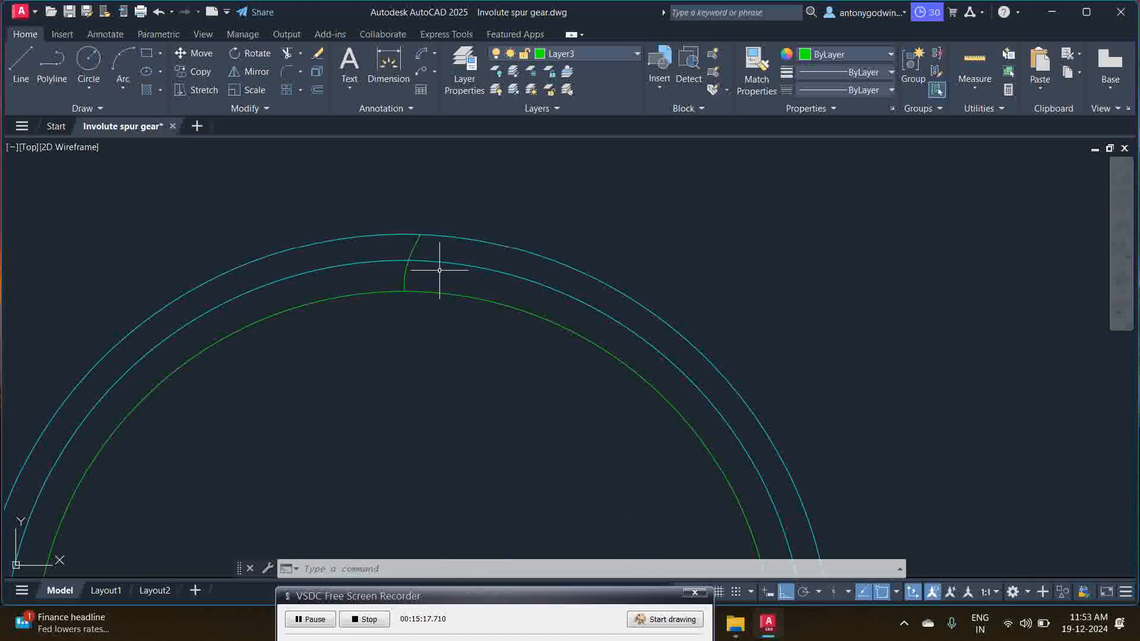
scroll(500, 255, "up", 1)
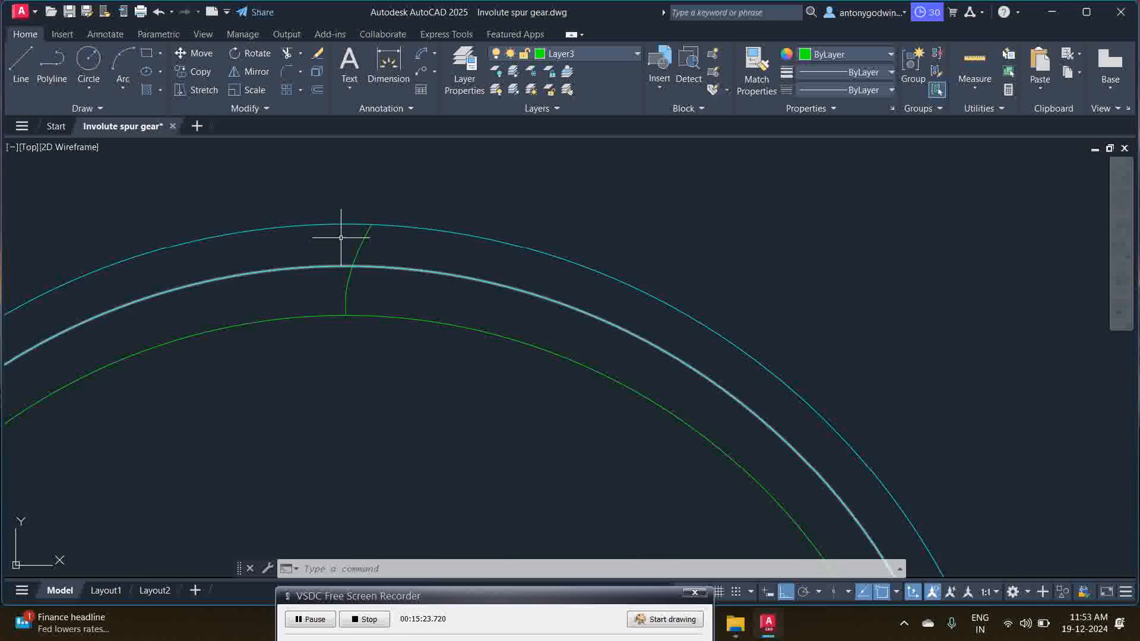
scroll(264, 198, "down", 4)
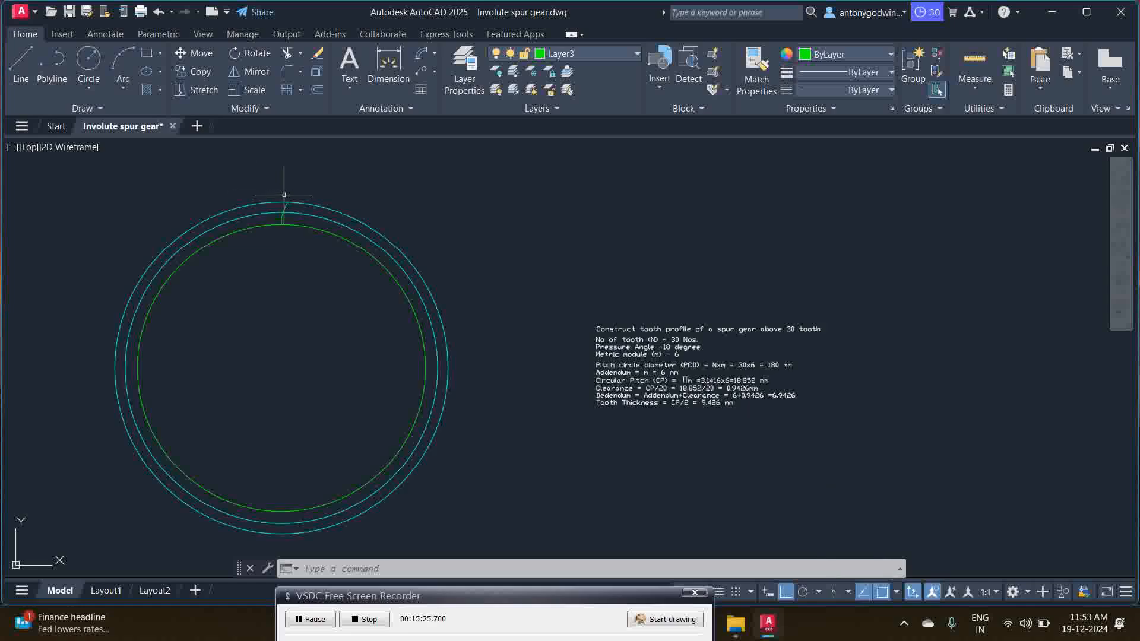
scroll(701, 392, "up", 3)
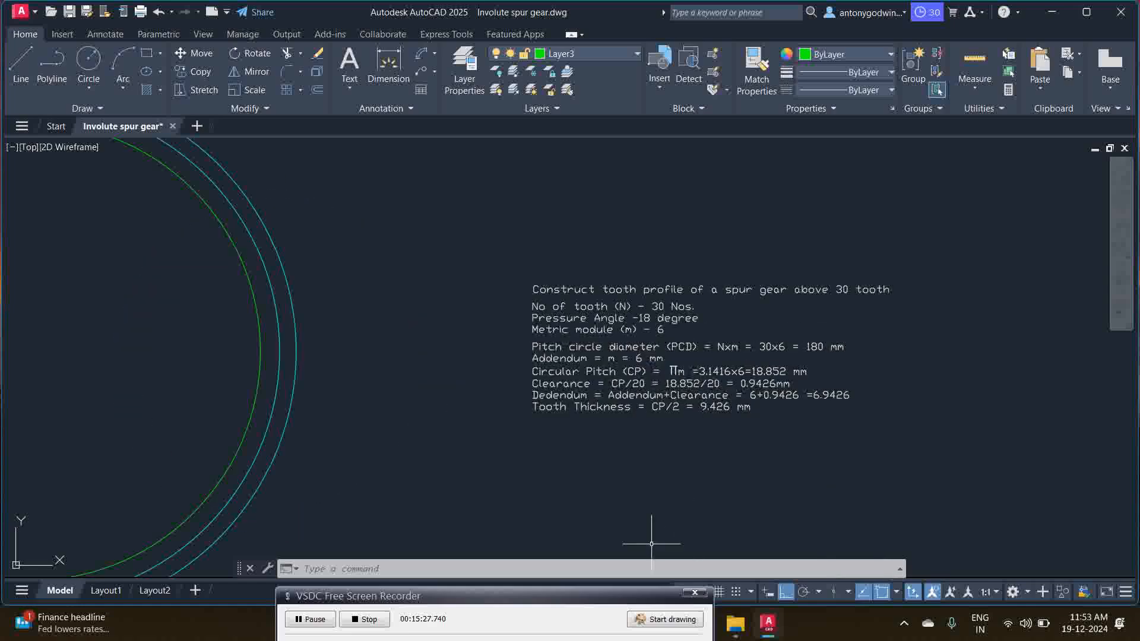
left_click(318, 622)
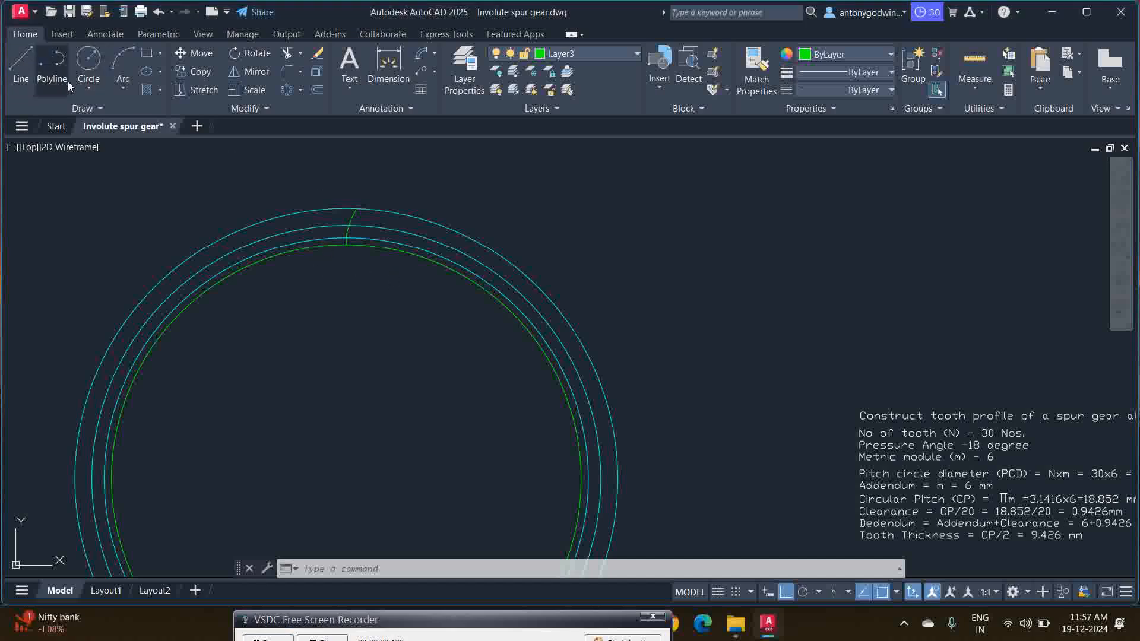
- Erase the cyan base circle lying between the pitch circle and the green root circle
key("ctrl+y")
key("Escape")
left_click(364, 238)
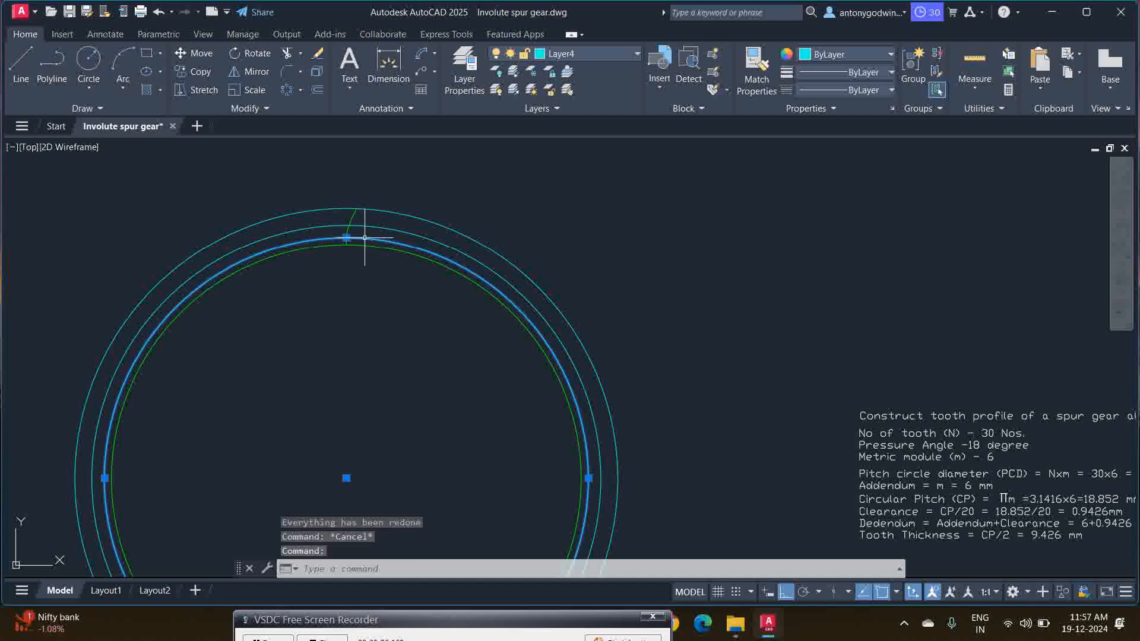
key("Delete")
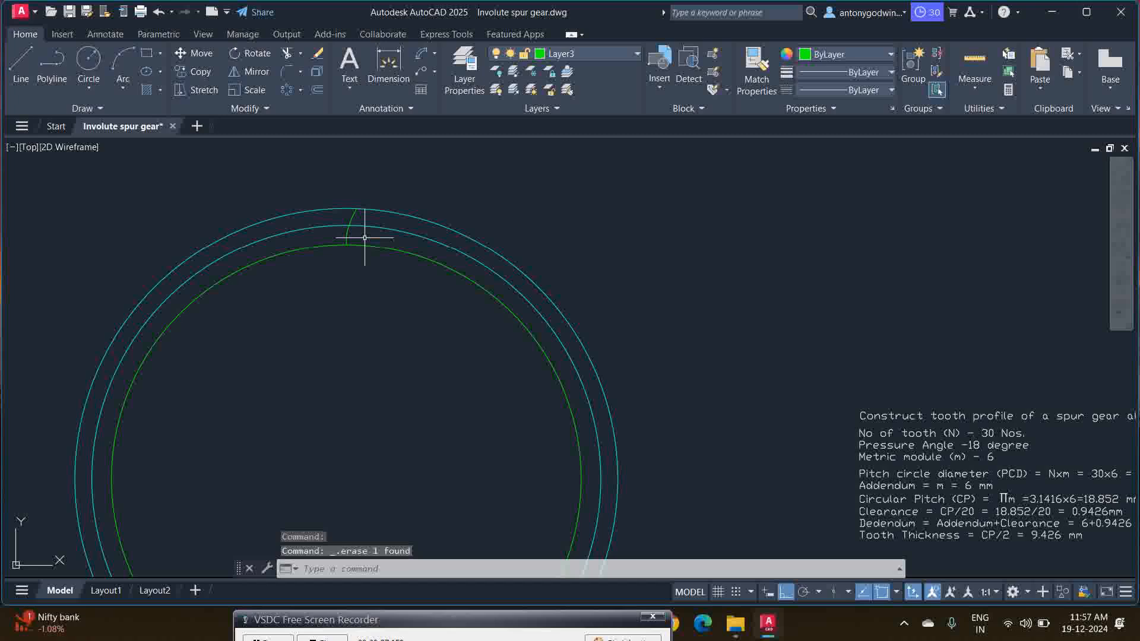
- Draw a line from the intersection of the involute and the pitch circle to the gear centre
left_click(21, 65)
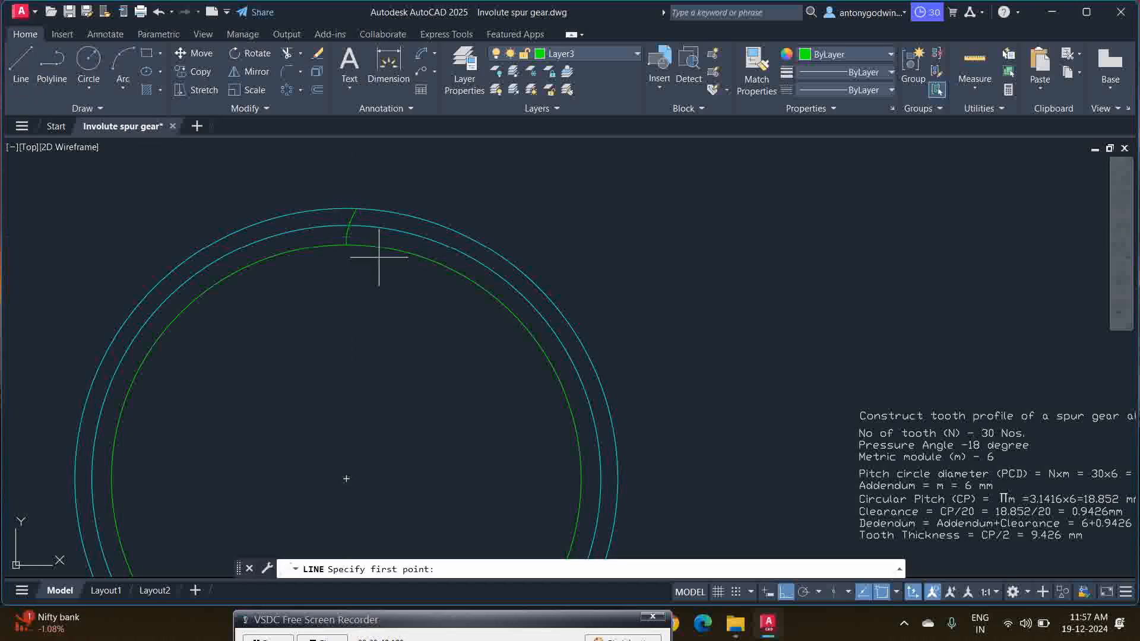
scroll(362, 241, "up", 2)
scroll(364, 226, "up", 3)
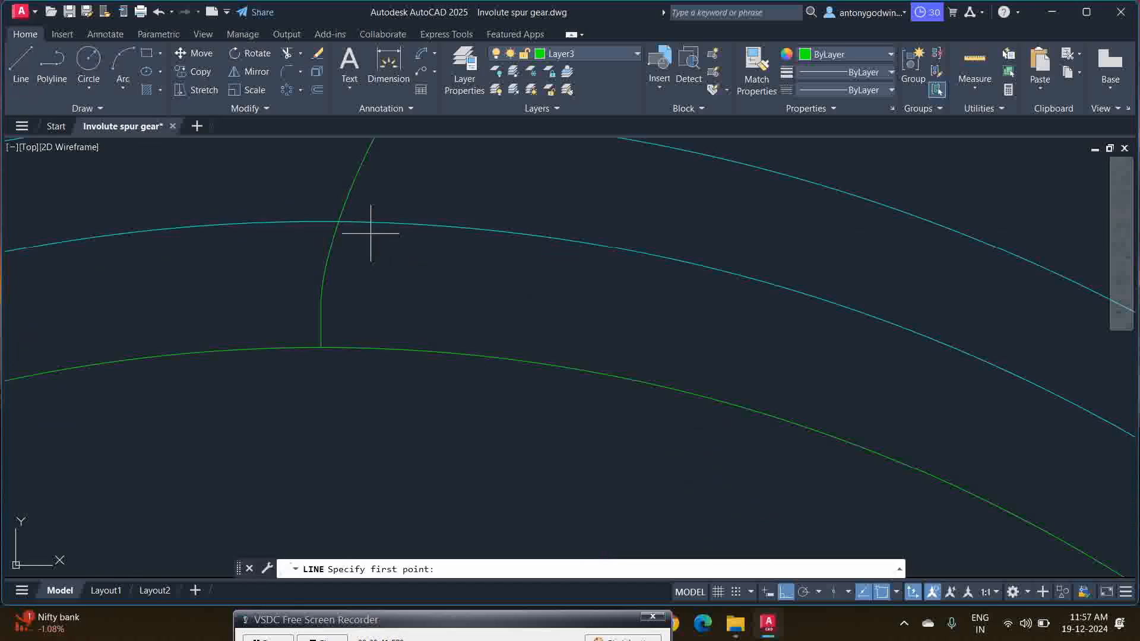
left_click(337, 222)
scroll(343, 202, "down", 3)
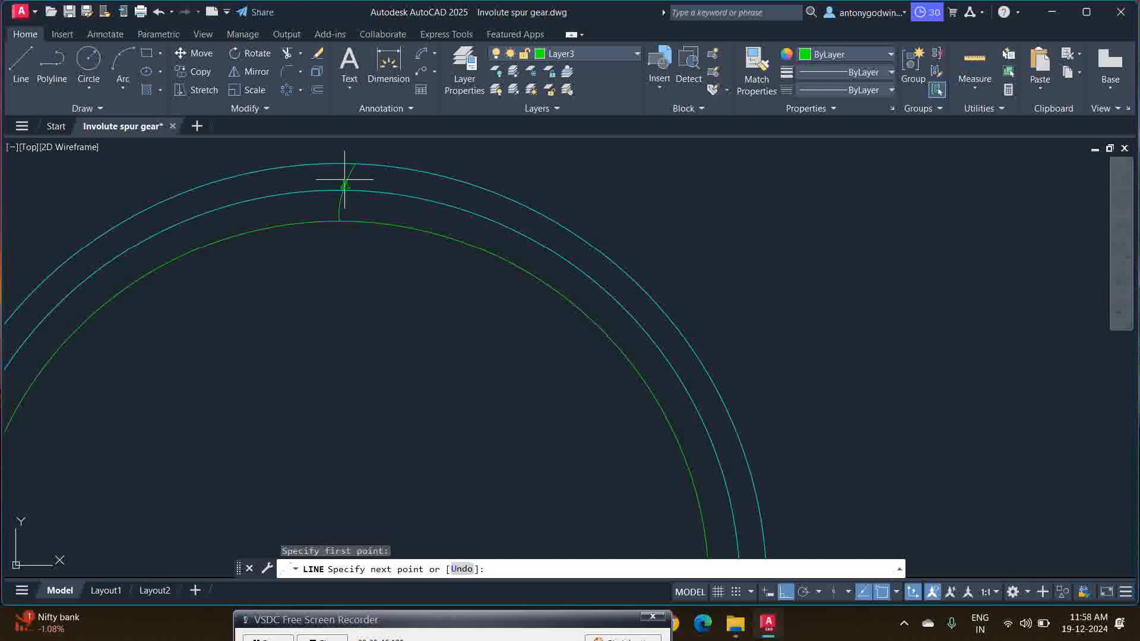
scroll(350, 305, "down", 5)
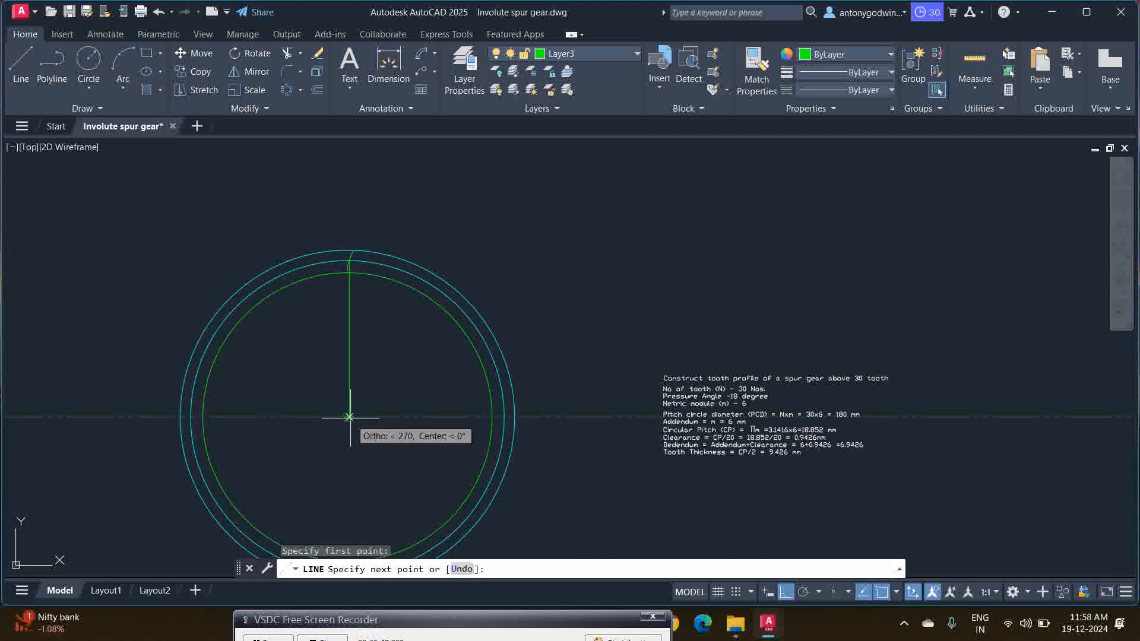
scroll(347, 409, "up", 4)
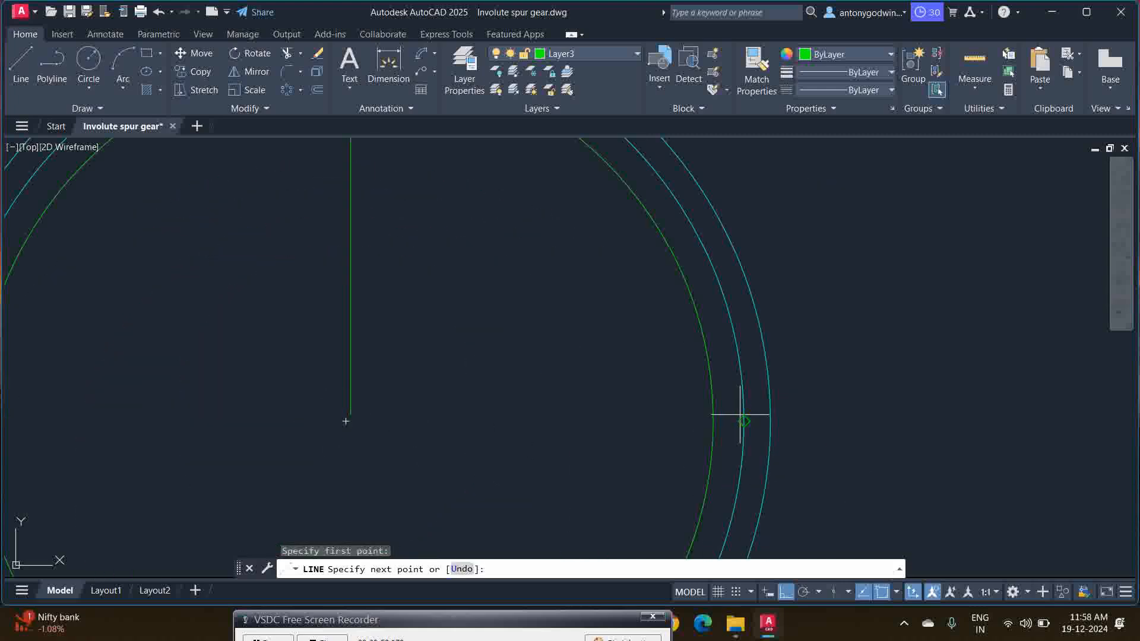
left_click(346, 420)
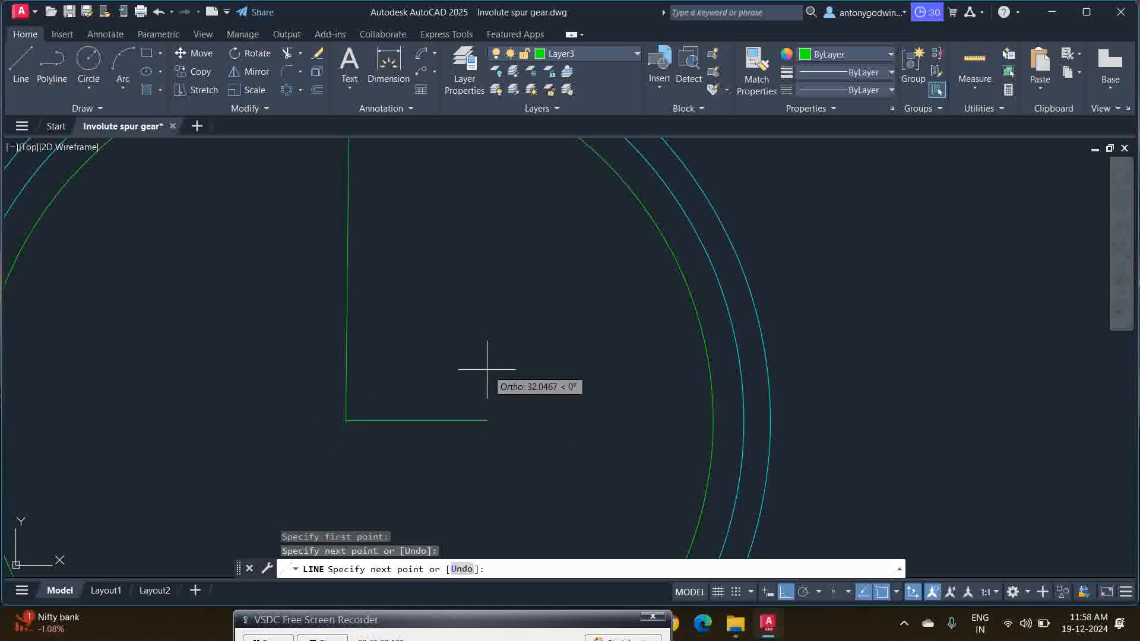
right_click(487, 369)
left_click(506, 372)
scroll(439, 329, "down", 3)
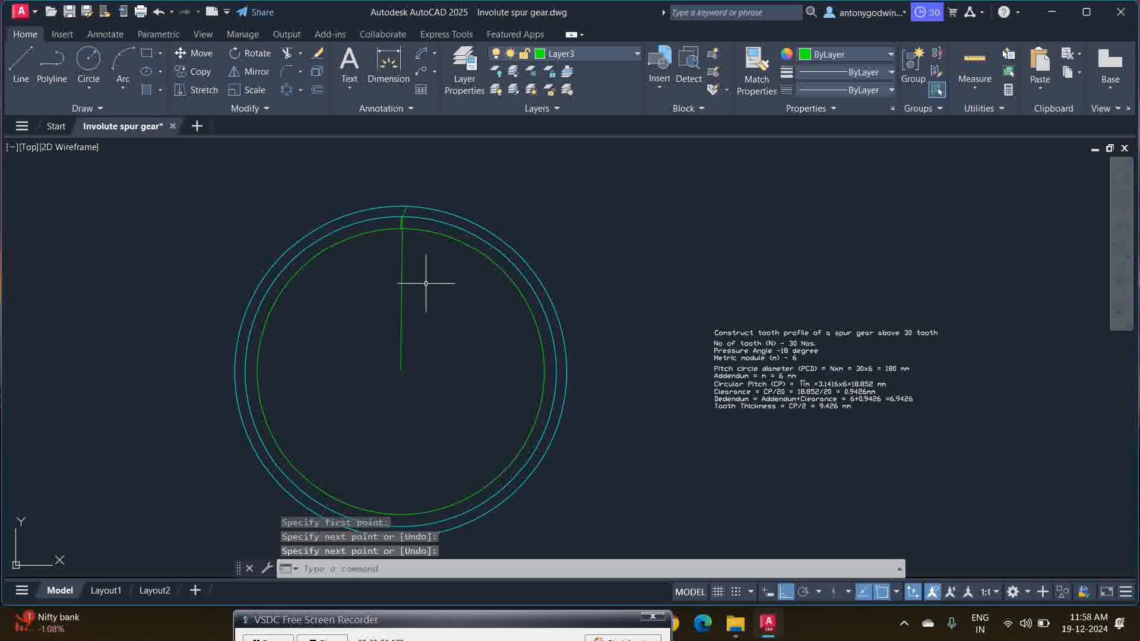
- Create a polar array of the radial line about the gear centre with 120 items over 360 degrees
left_click(300, 90)
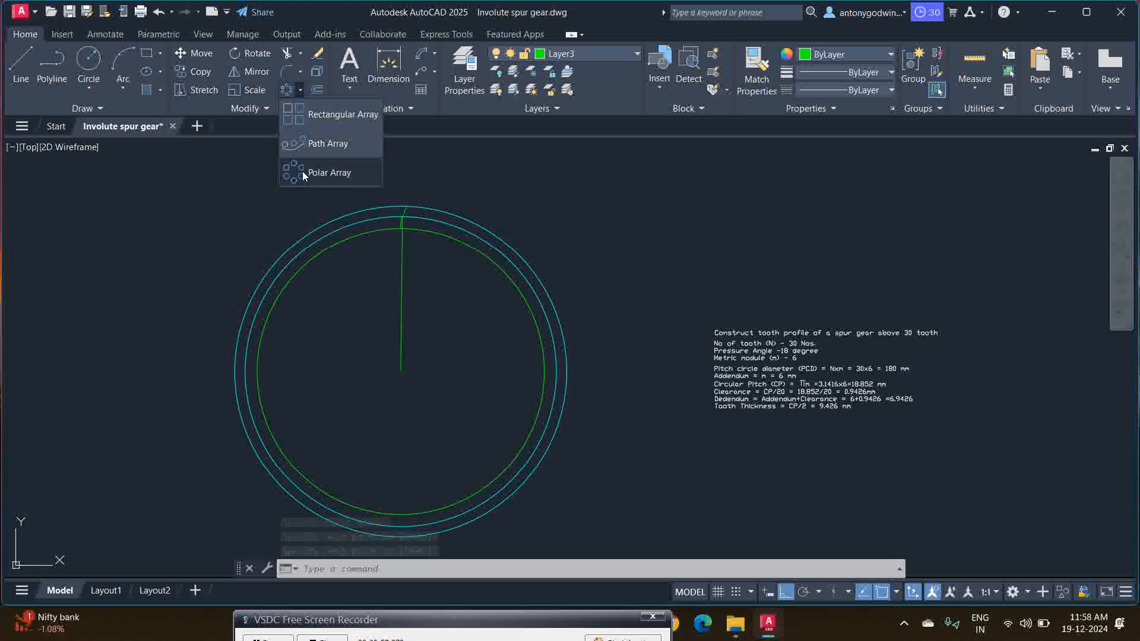
left_click(320, 172)
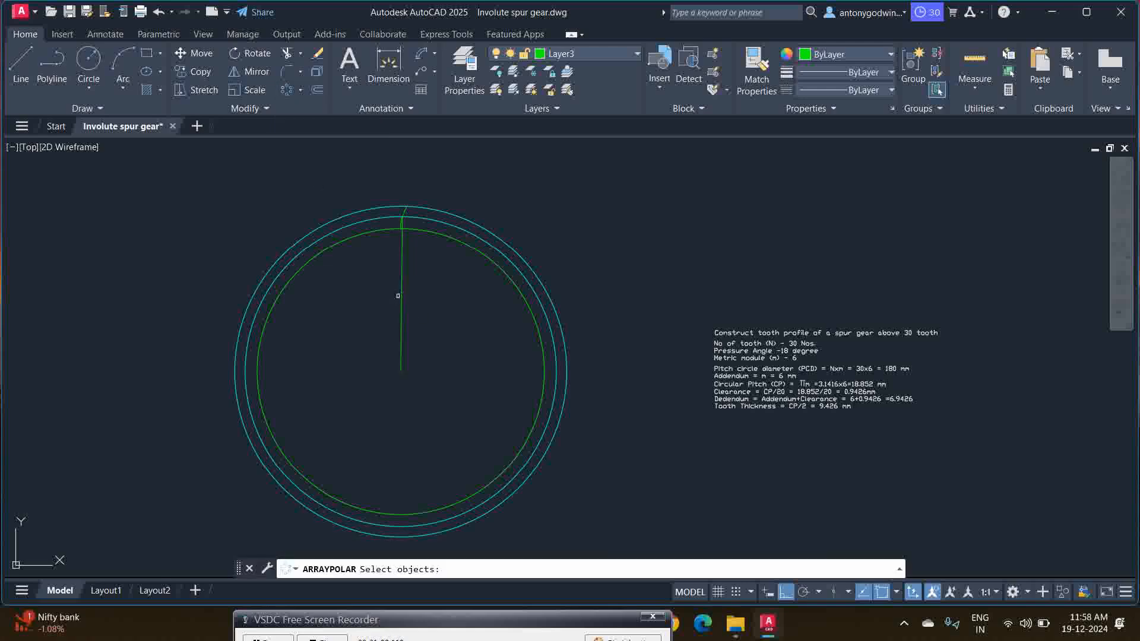
left_click(401, 293)
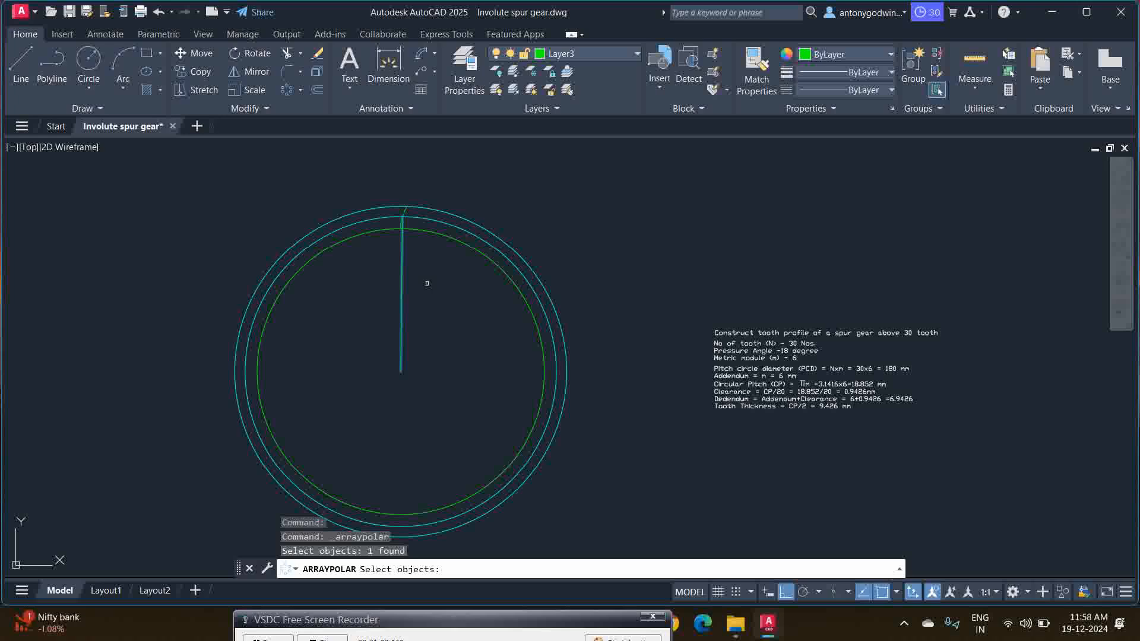
key("Return")
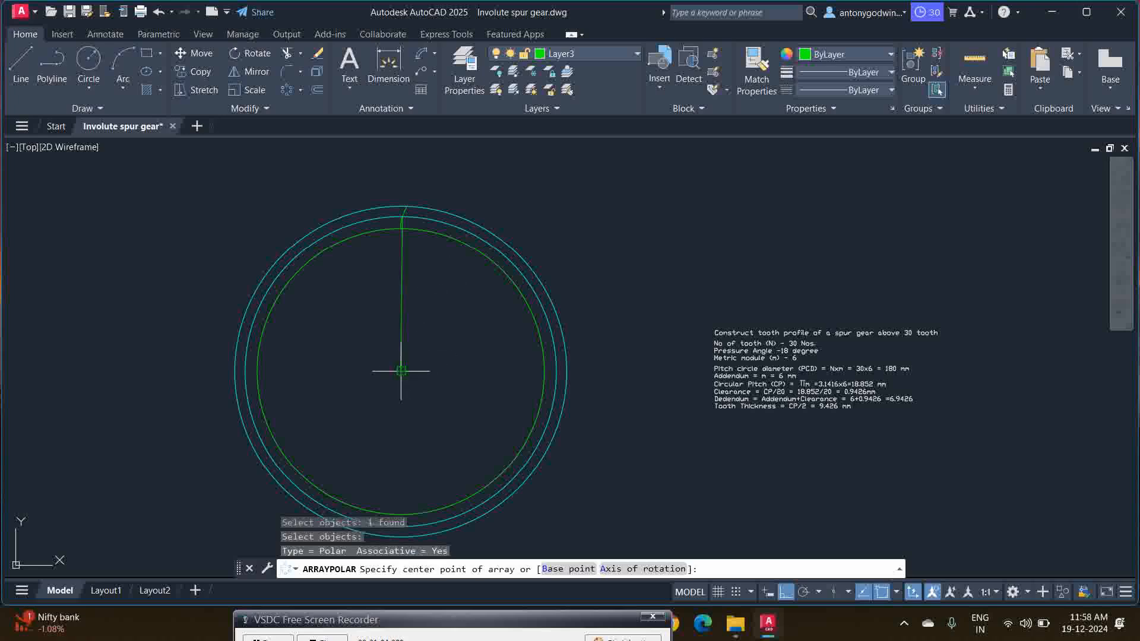
left_click(401, 371)
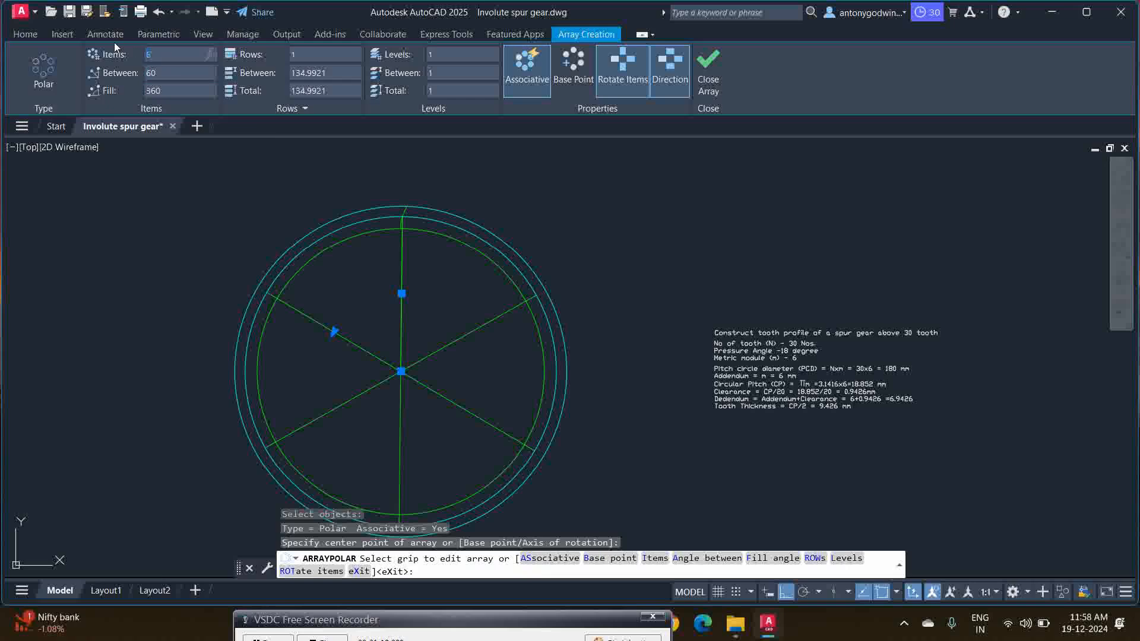
type("120")
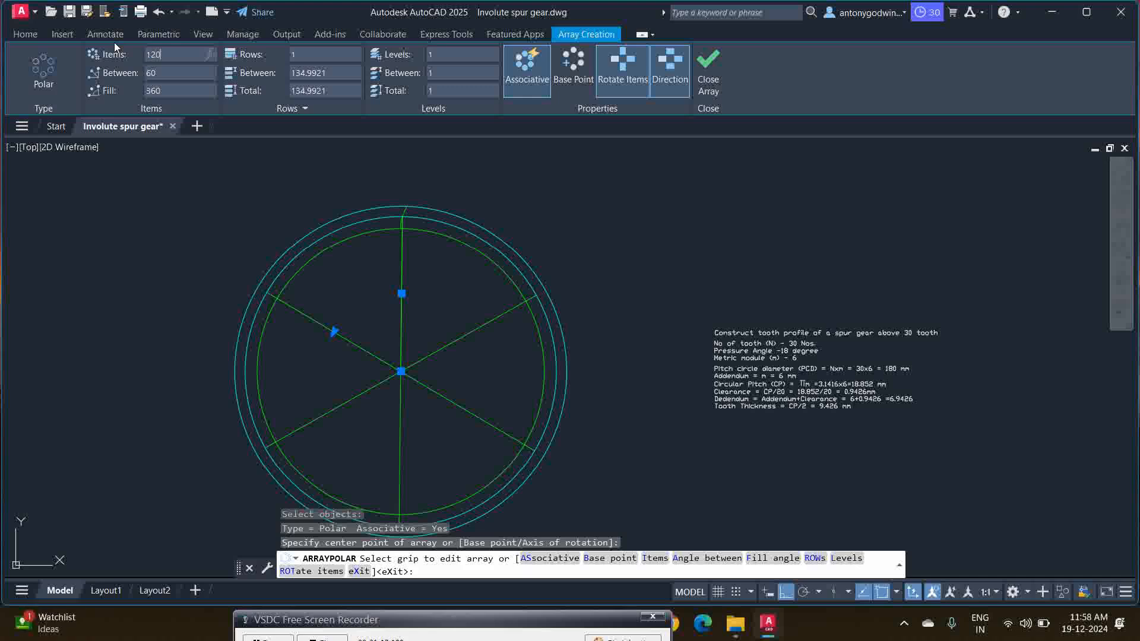
key("Return")
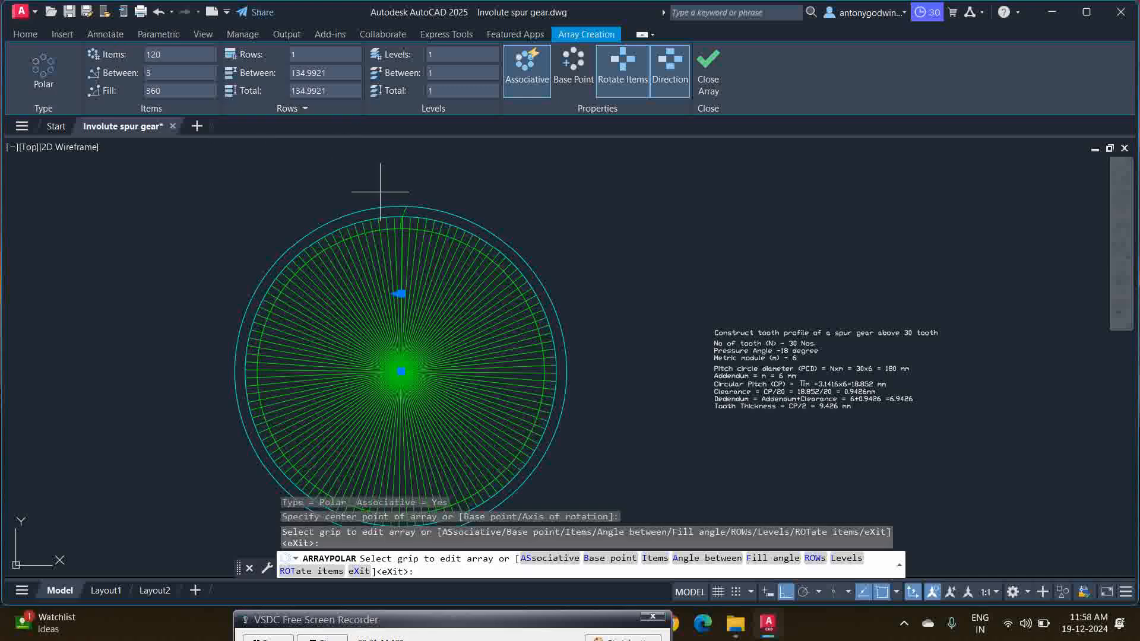
left_click(702, 76)
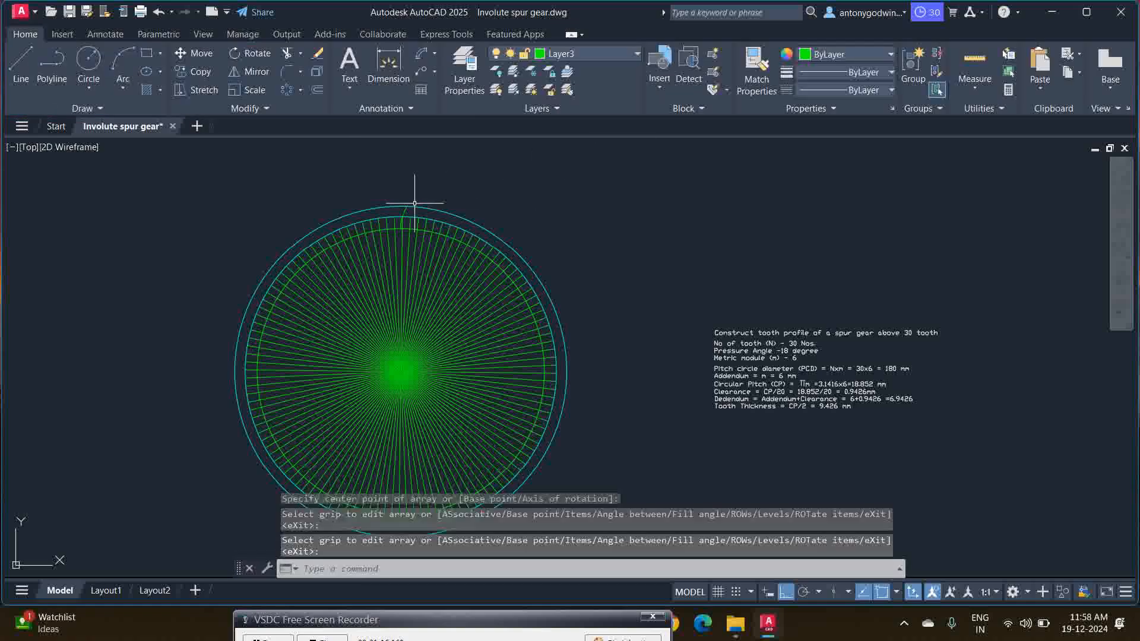
- Move the involute curve and the short vertical line below it to layer 0
scroll(405, 207, "up", 4)
scroll(453, 211, "up", 4)
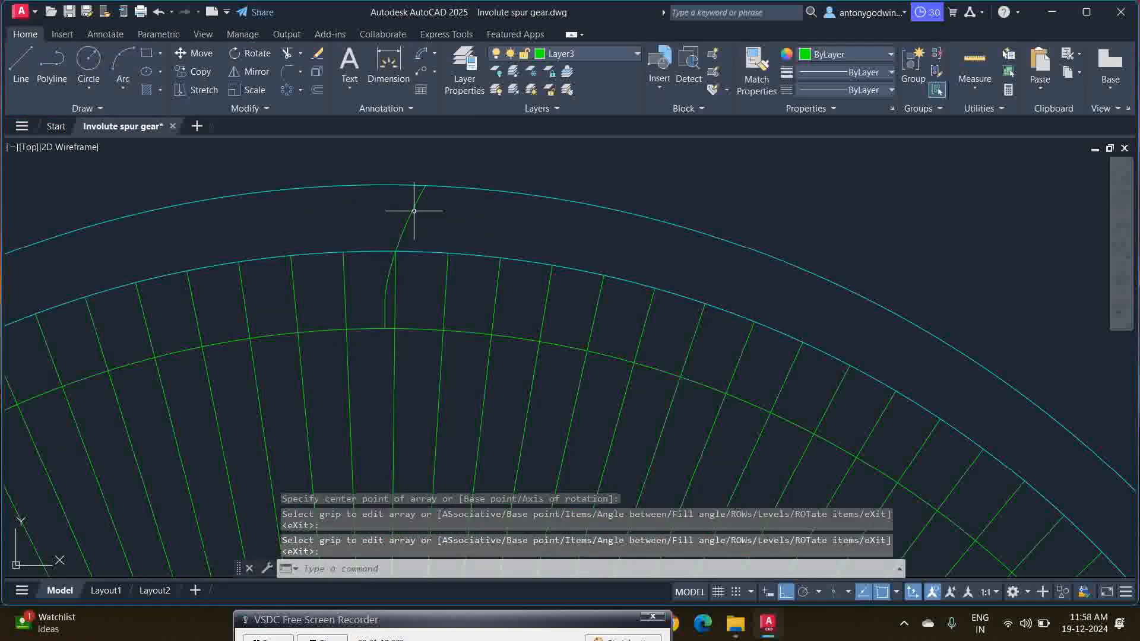
left_click(414, 211)
scroll(385, 312, "up", 2)
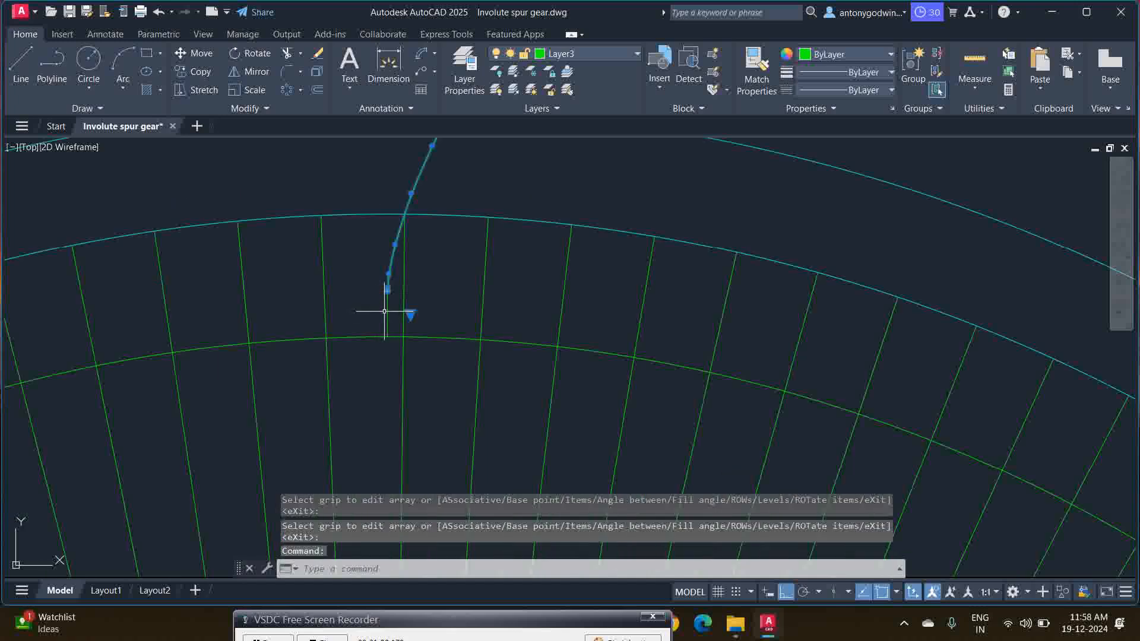
left_click(389, 310)
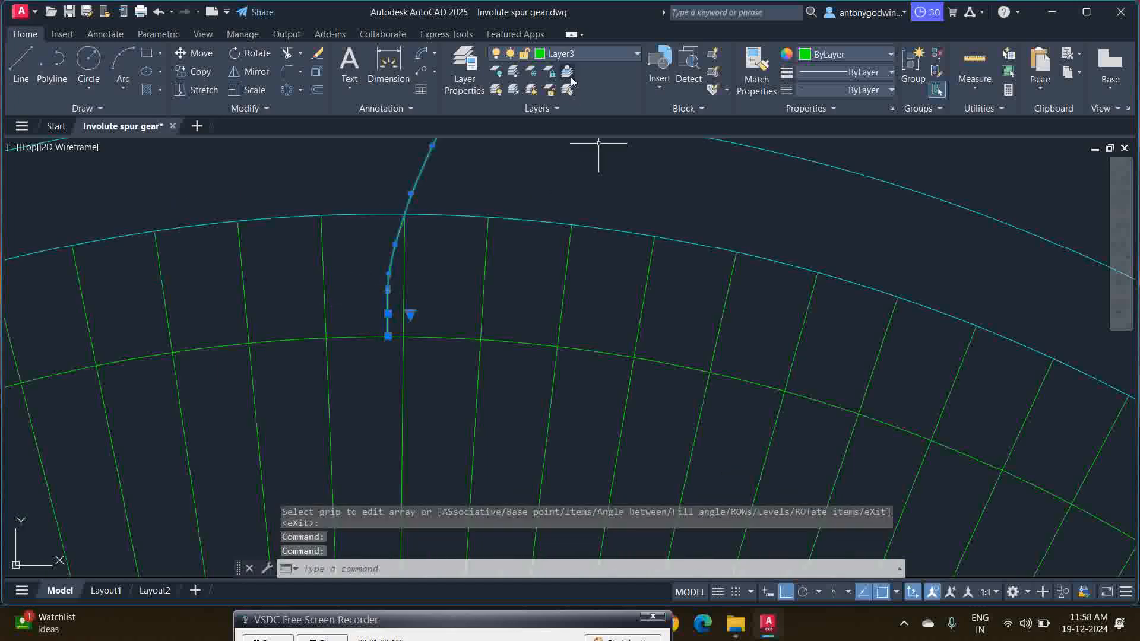
left_click(585, 57)
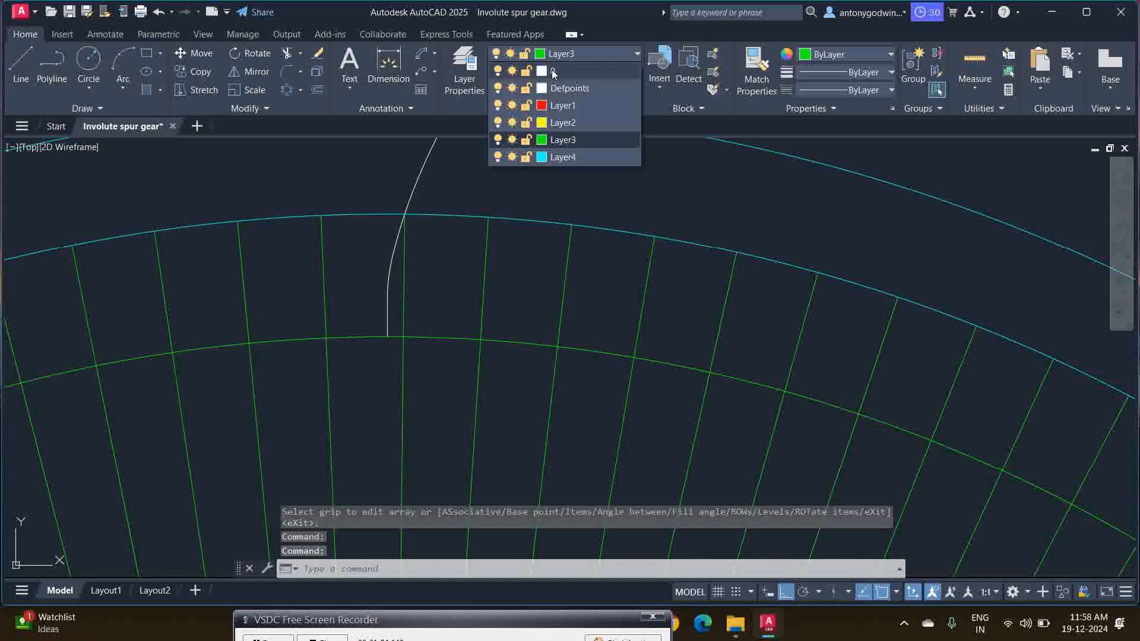
left_click(552, 72)
key("Escape")
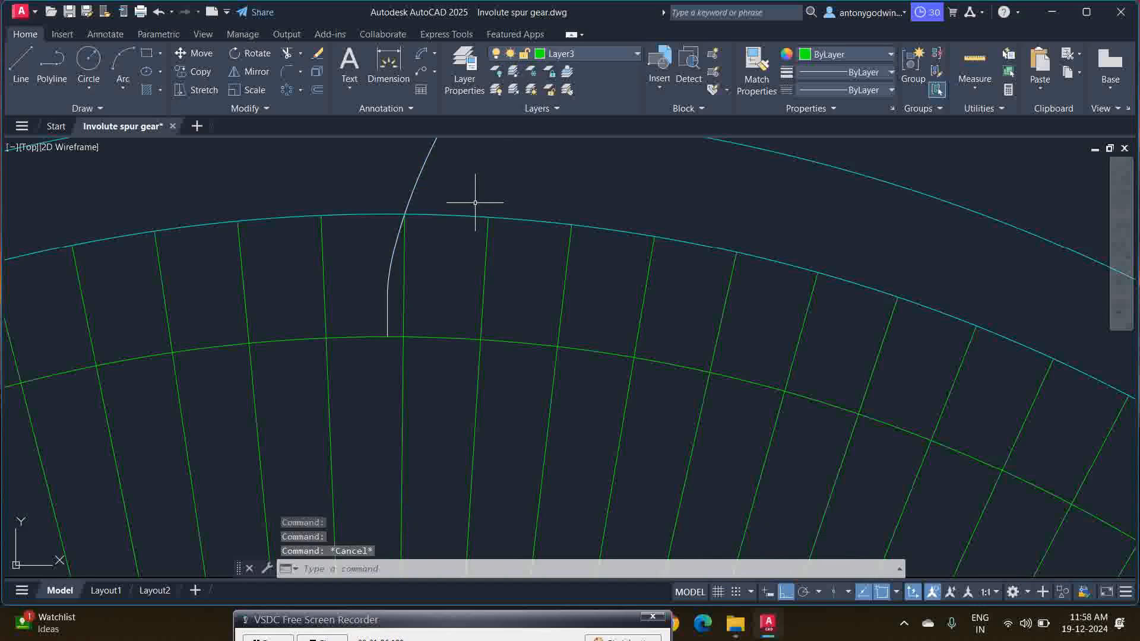
- Mirror the involute and its short root line about the next radial line clockwise from the pitch-circle crossing, keeping the originals
scroll(326, 255, "down", 2)
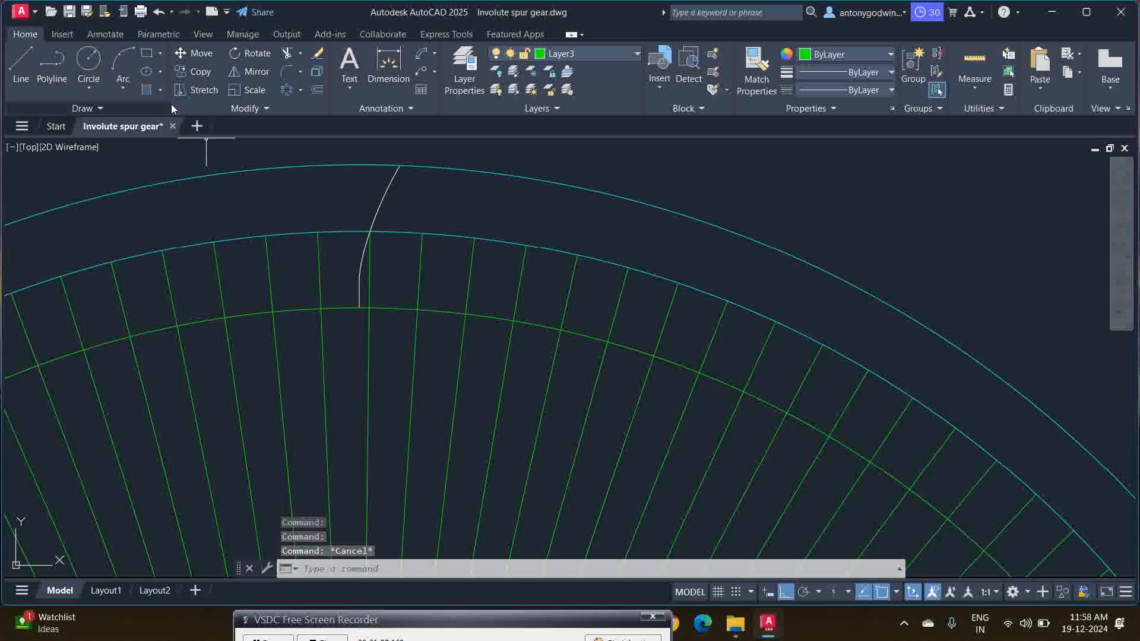
left_click(254, 72)
left_click(382, 199)
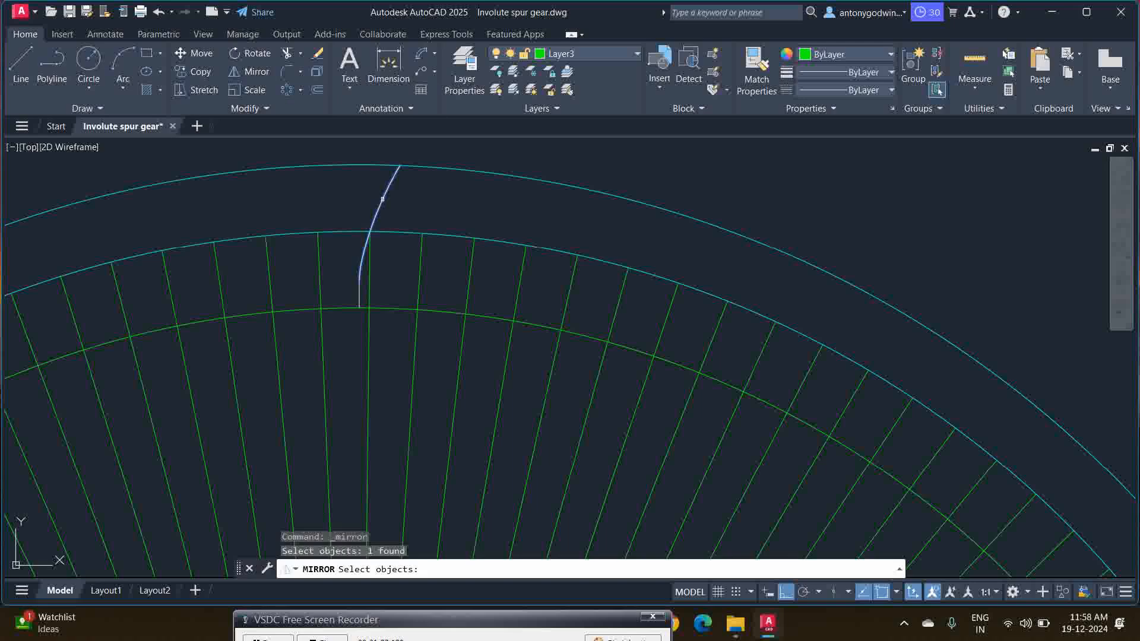
left_click(359, 289)
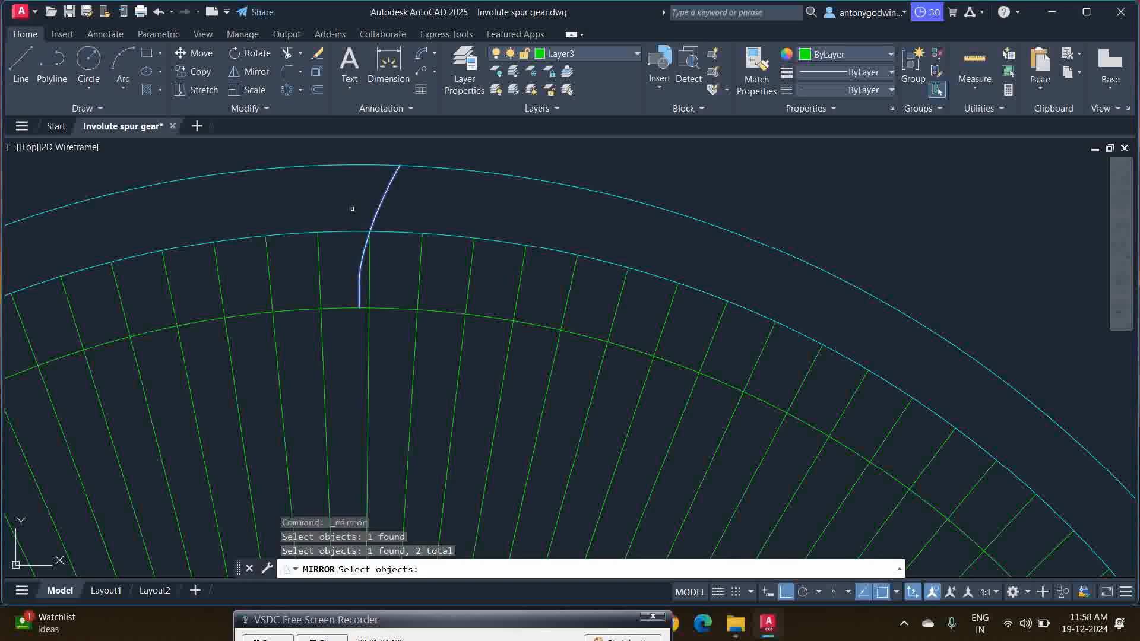
key("Return")
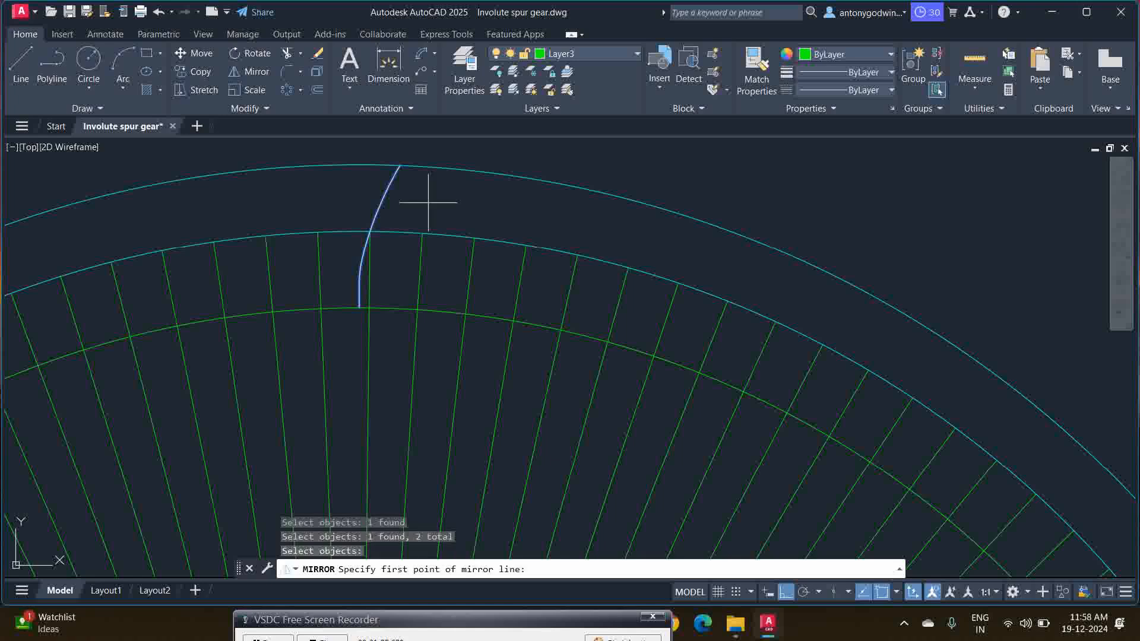
left_click(421, 242)
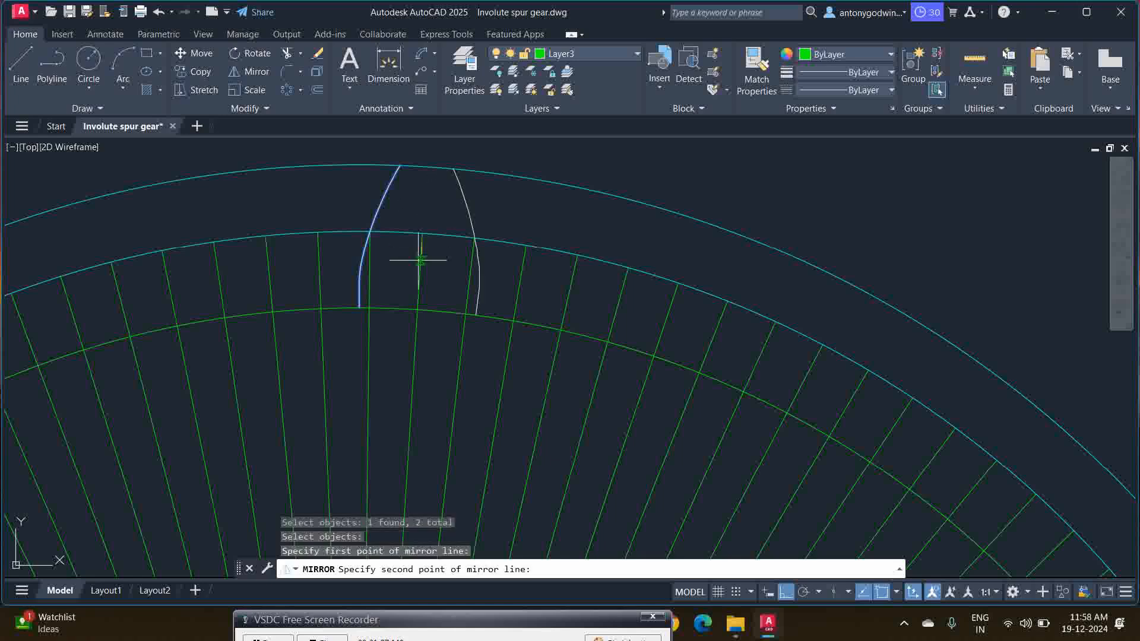
left_click(410, 416)
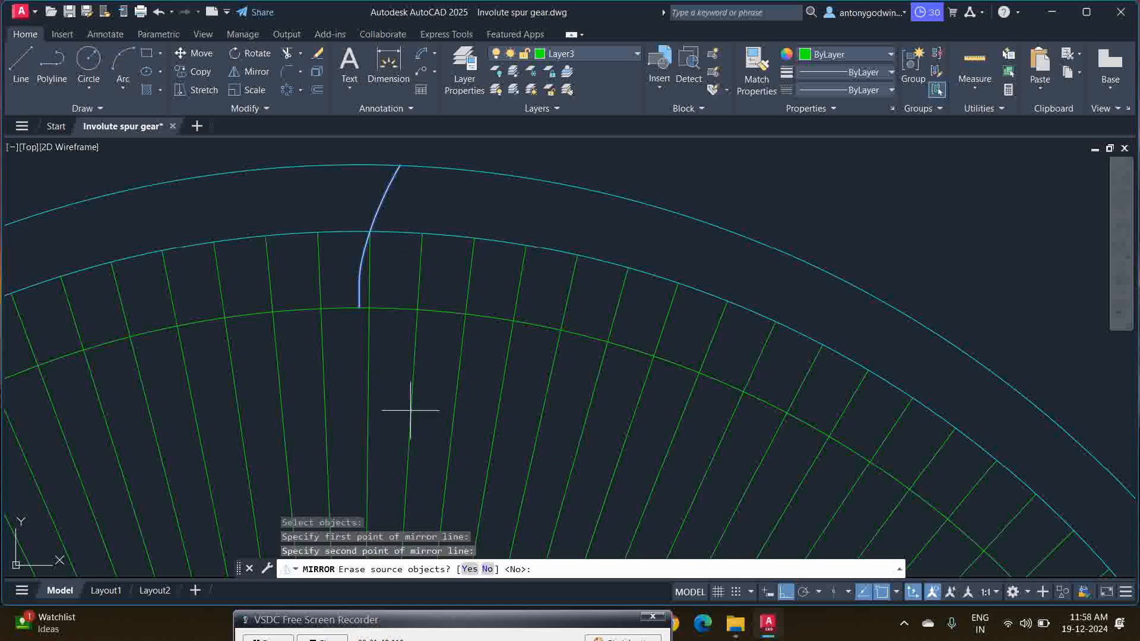
right_click(410, 410)
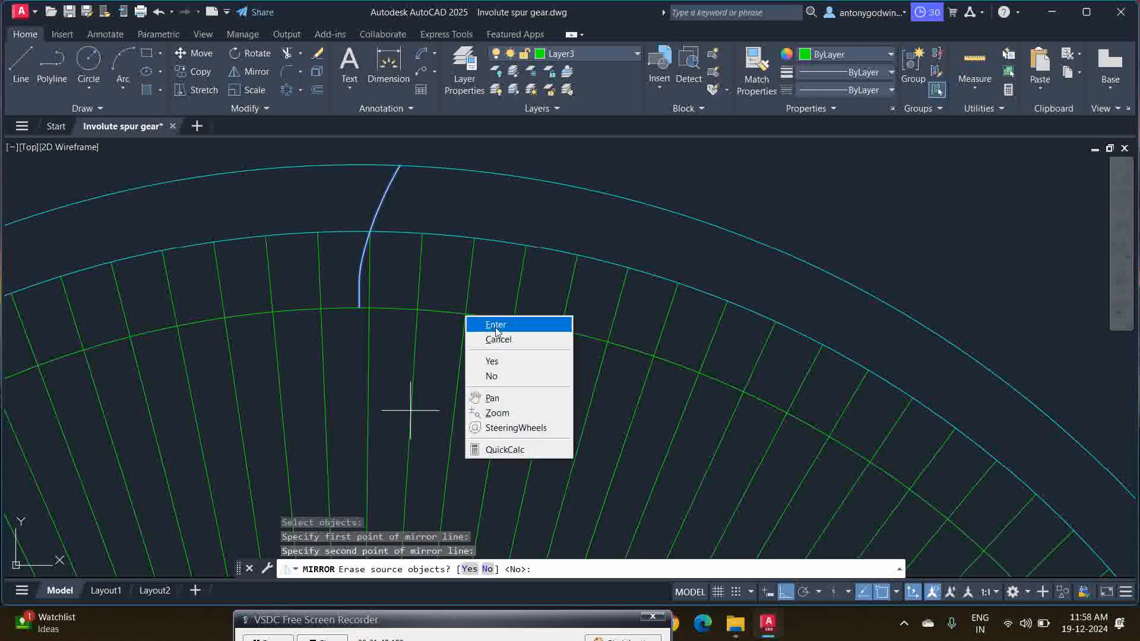
left_click(484, 321)
scroll(458, 275, "down", 3)
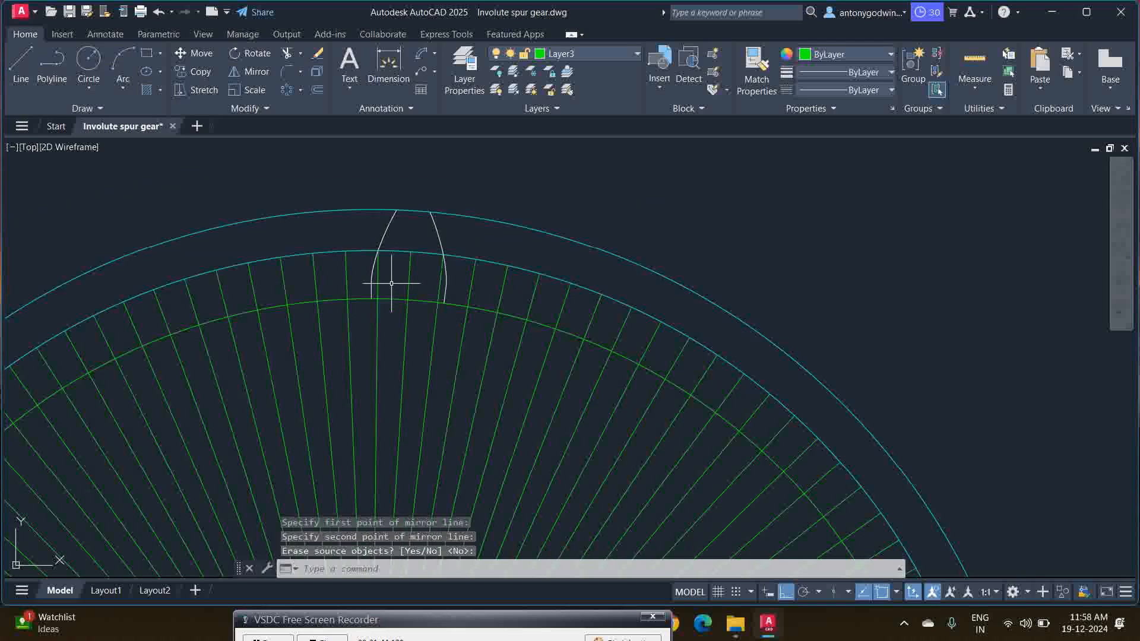
- Delete the polar array of radial construction lines
scroll(441, 289, "down", 4)
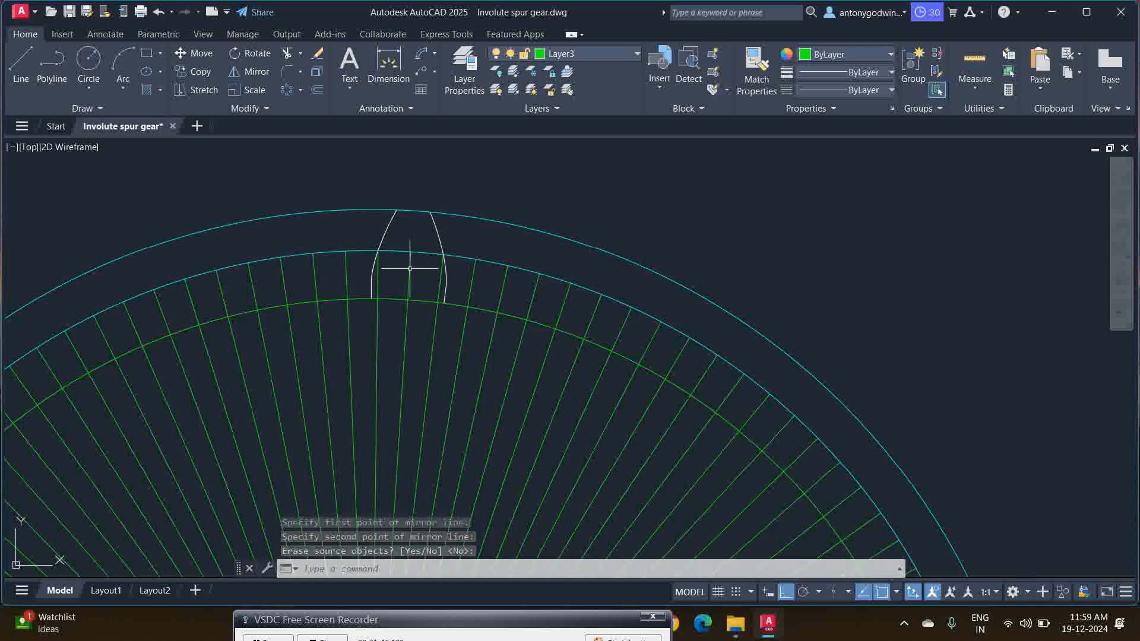
left_click(424, 323)
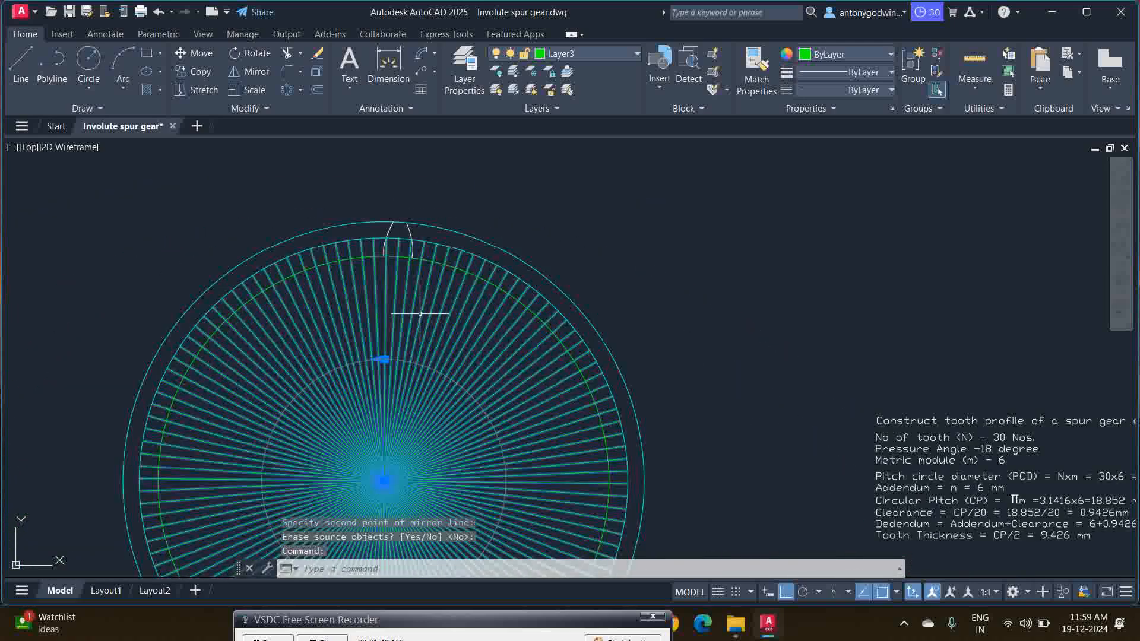
key("Delete")
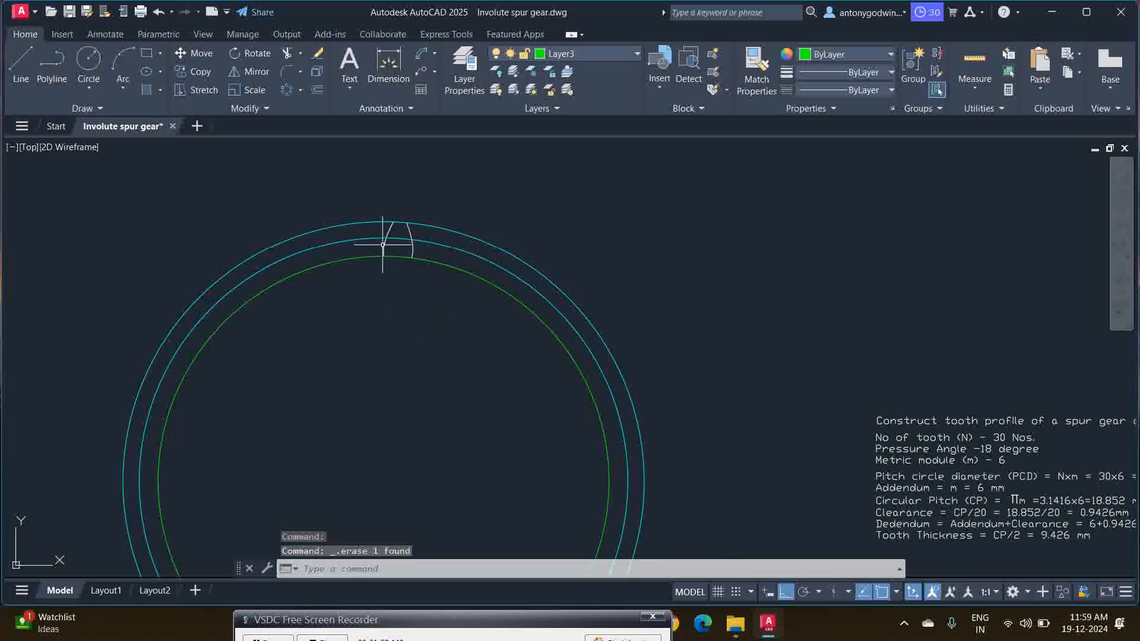
- Draw a three-point arc along the addendum circle joining the tips of the two tooth flanks
scroll(383, 244, "up", 5)
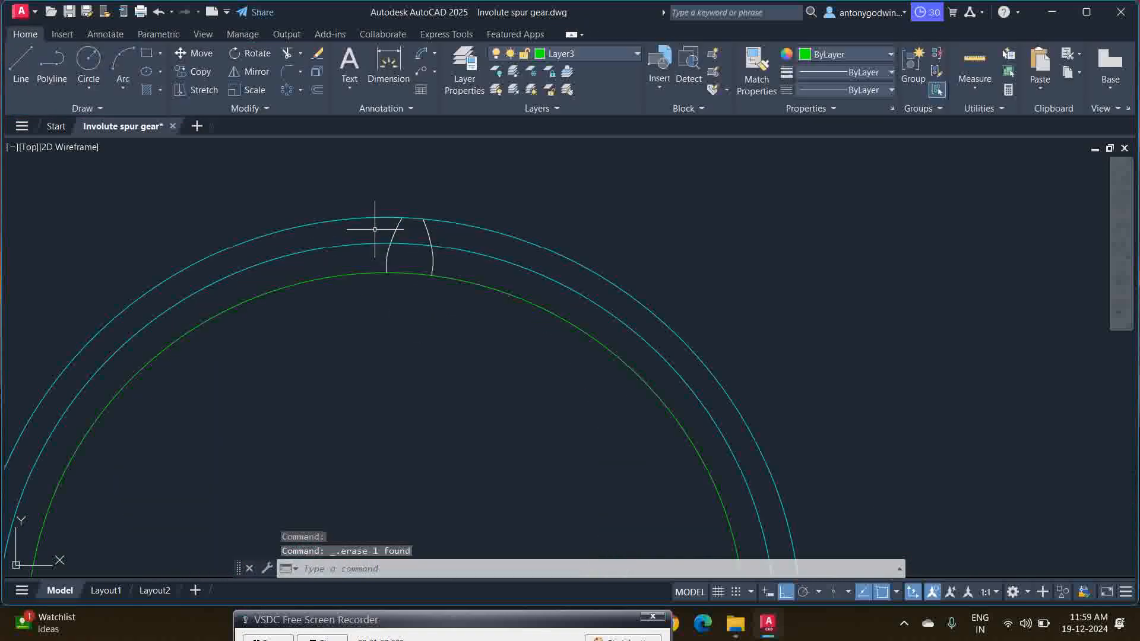
left_click(122, 65)
scroll(410, 222, "up", 3)
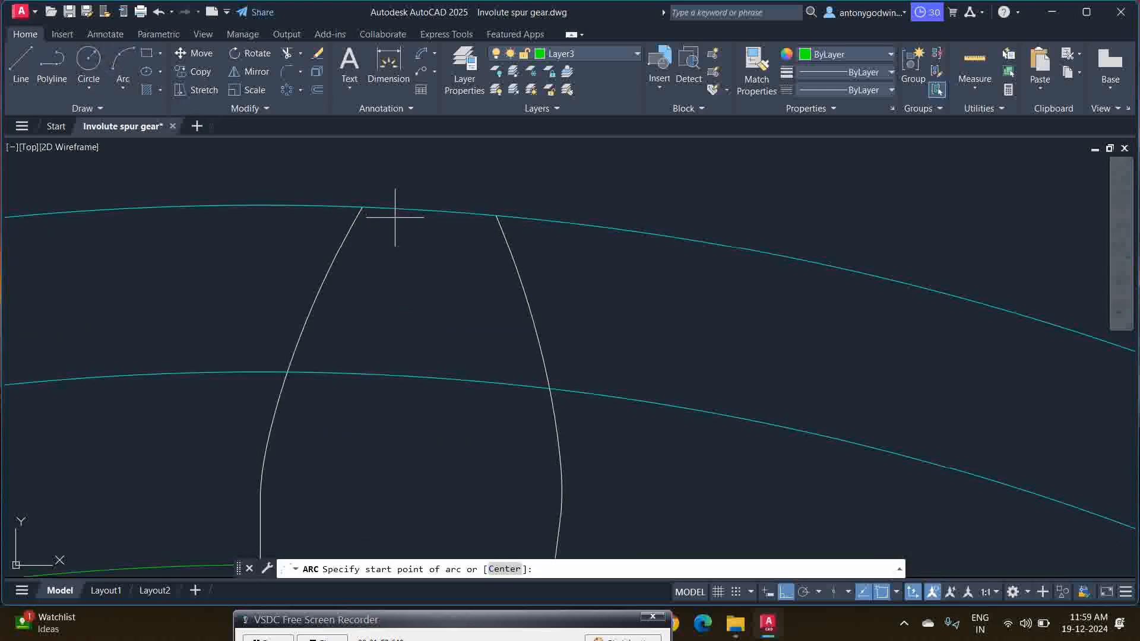
left_click(363, 207)
left_click(434, 210)
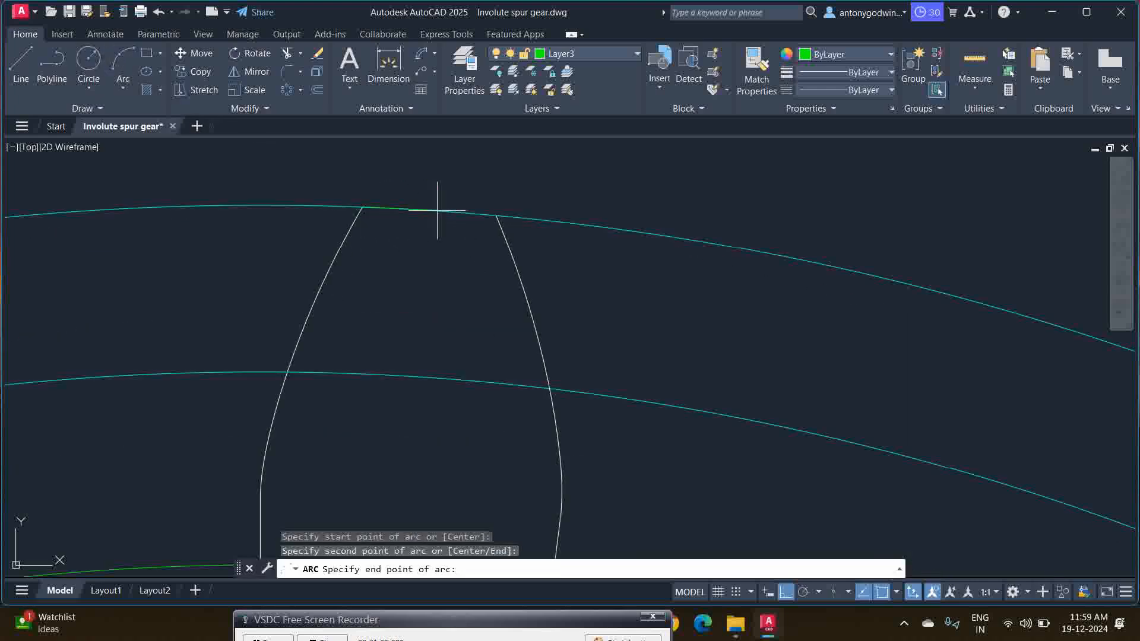
left_click(497, 215)
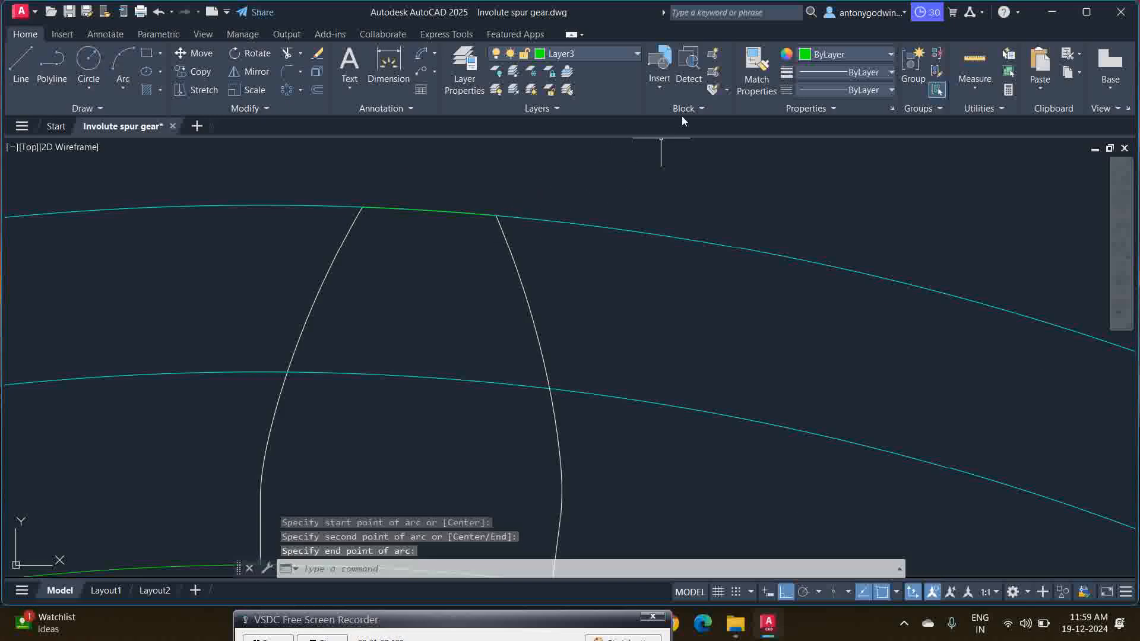
- Match the properties of the mirrored tooth flank onto the new tip arc
left_click(746, 76)
left_click(527, 291)
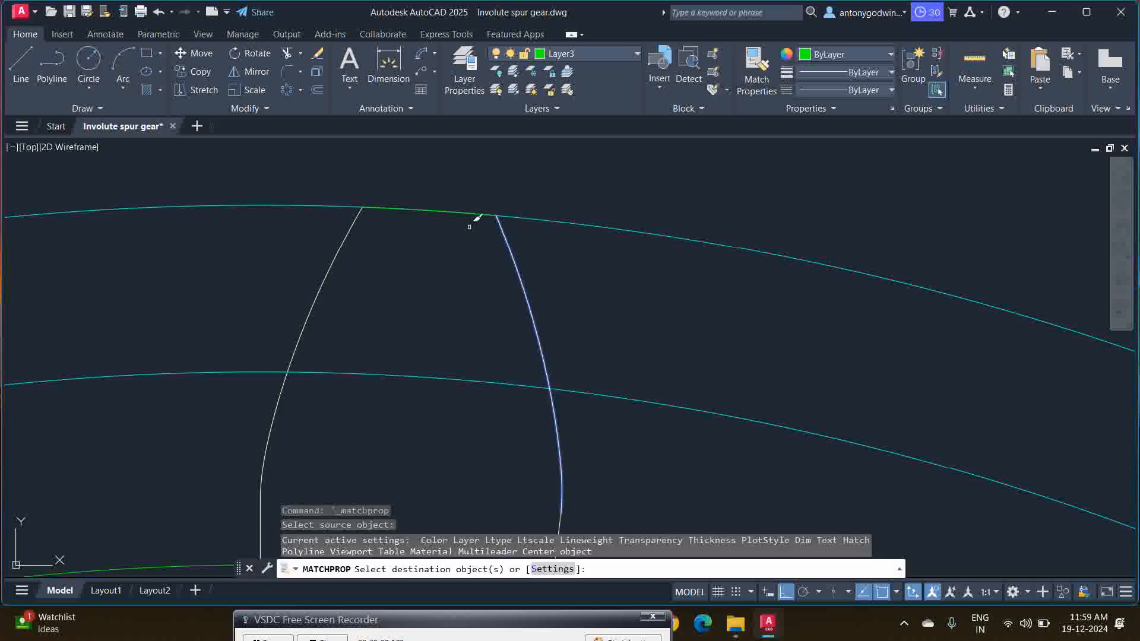
left_click(459, 213)
key("Return")
scroll(523, 190, "down", 4)
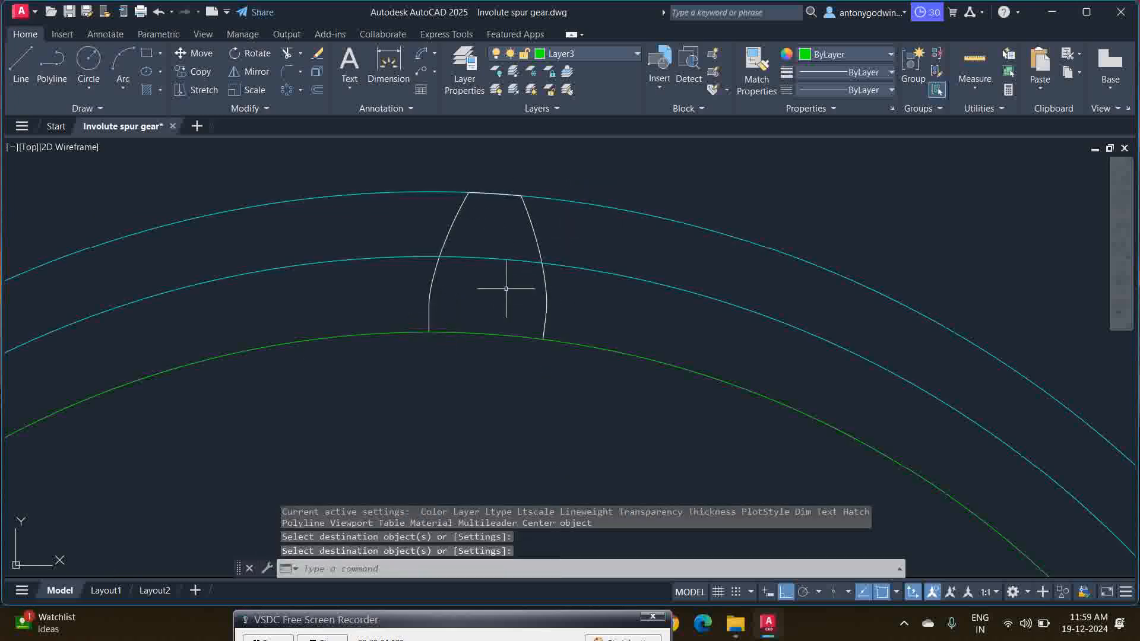
- Create a polar array of the complete tooth profile about the gear centre with 30 items over 360 degrees
scroll(472, 190, "up", 4)
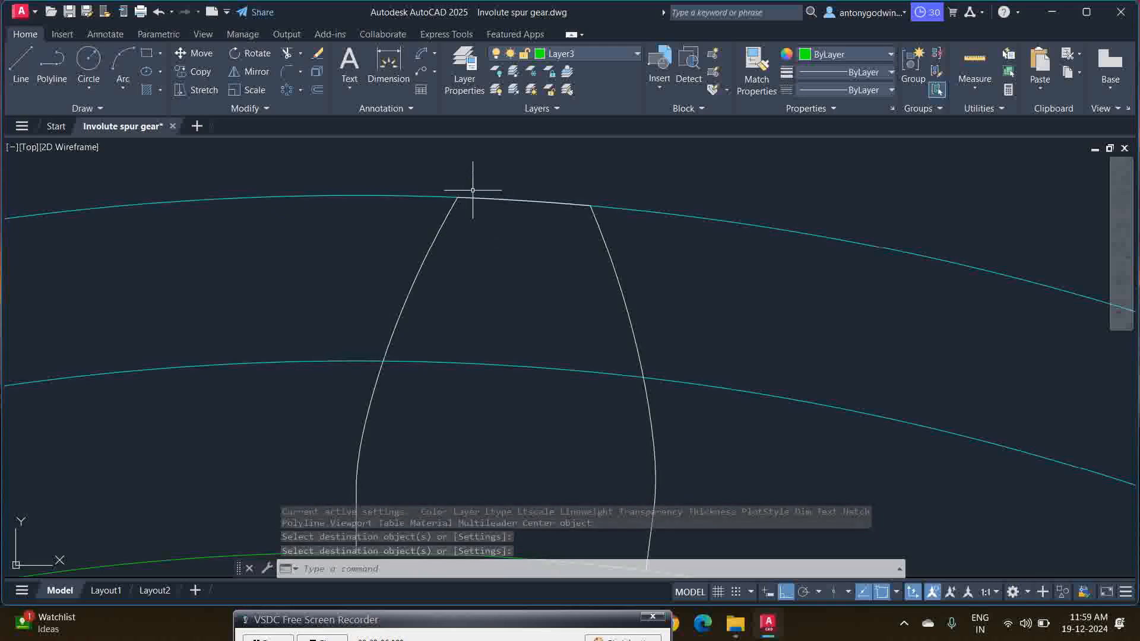
scroll(472, 190, "up", 2)
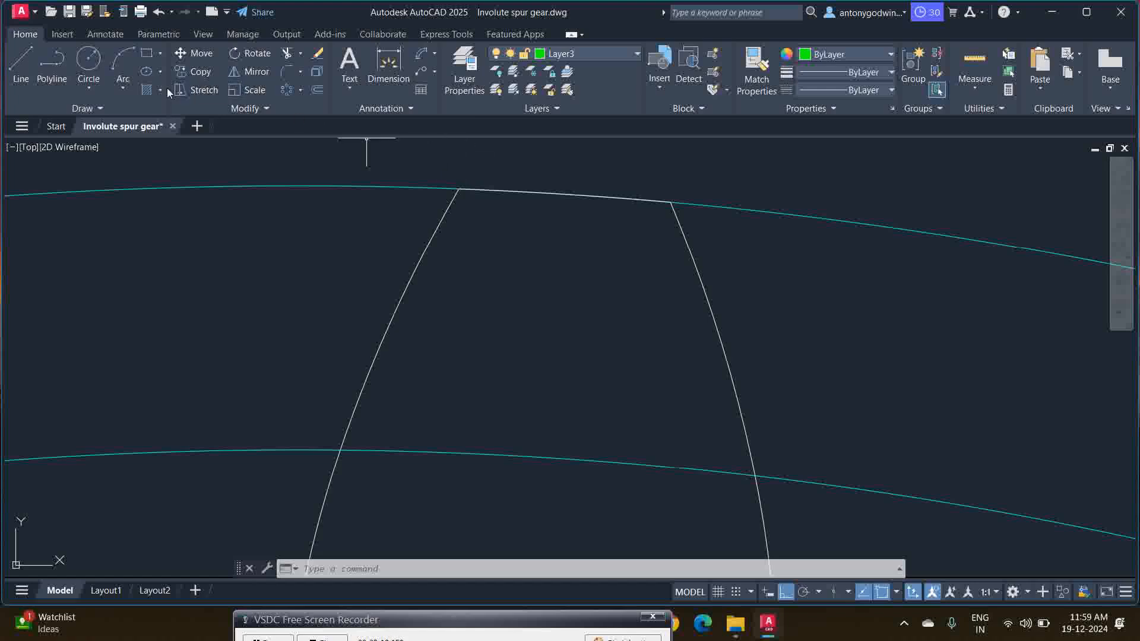
scroll(446, 178, "down", 6)
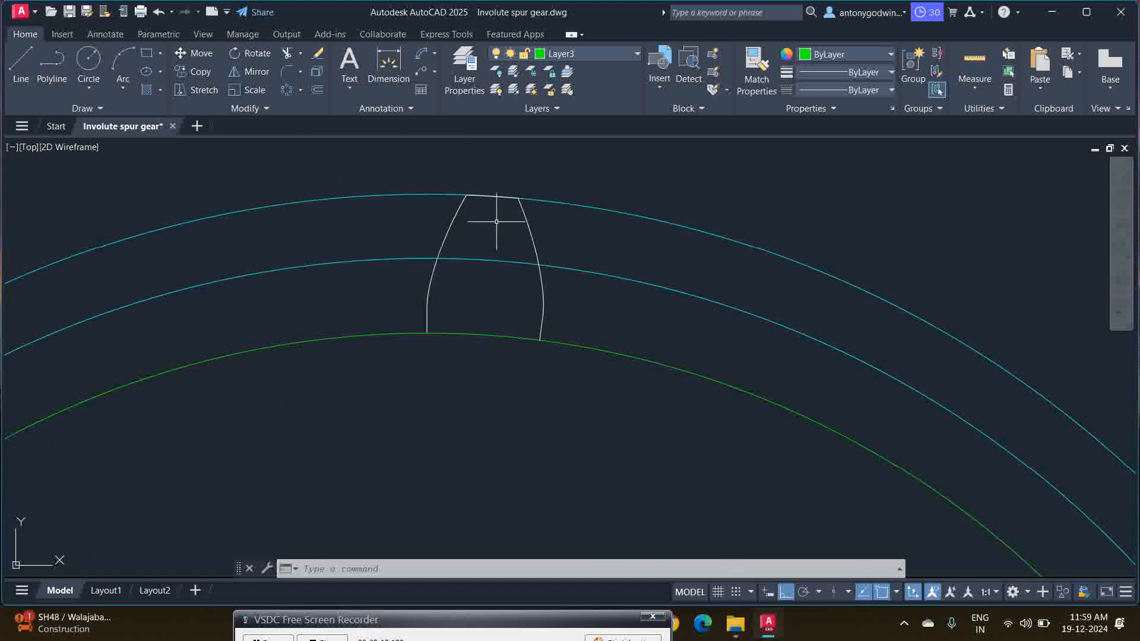
left_click(416, 165)
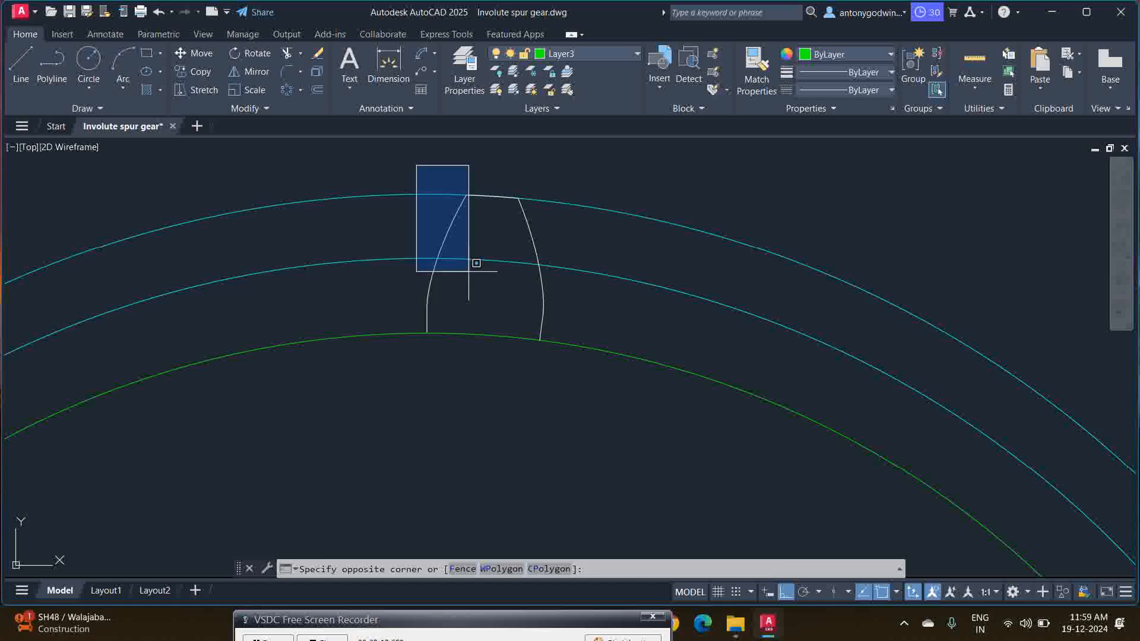
left_click(572, 372)
scroll(555, 338, "down", 7)
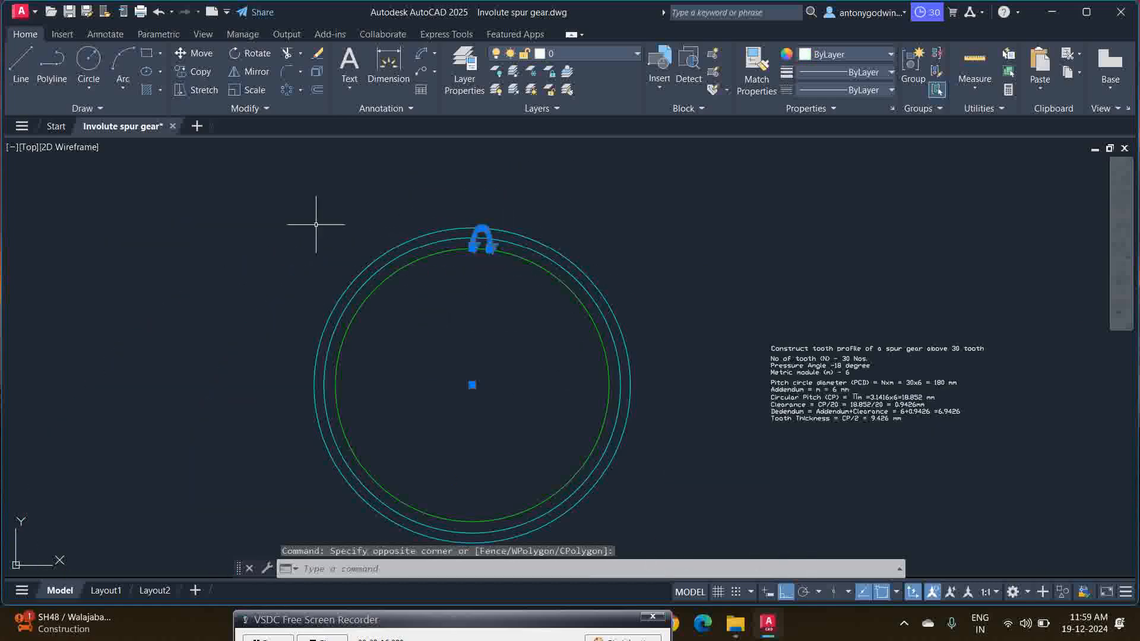
left_click(287, 89)
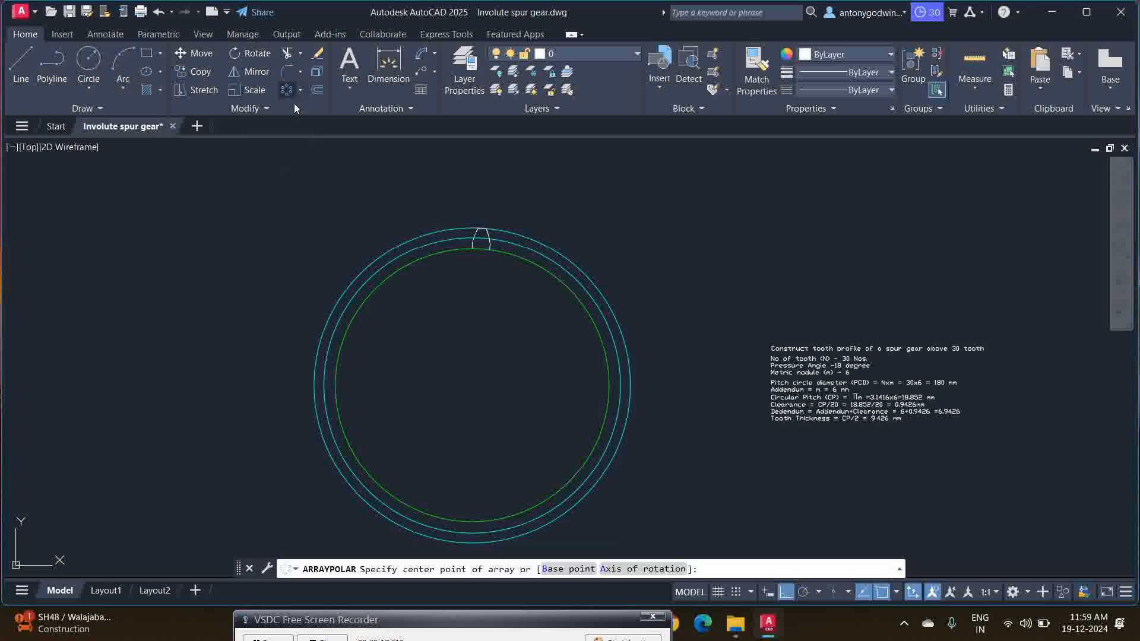
left_click(472, 385)
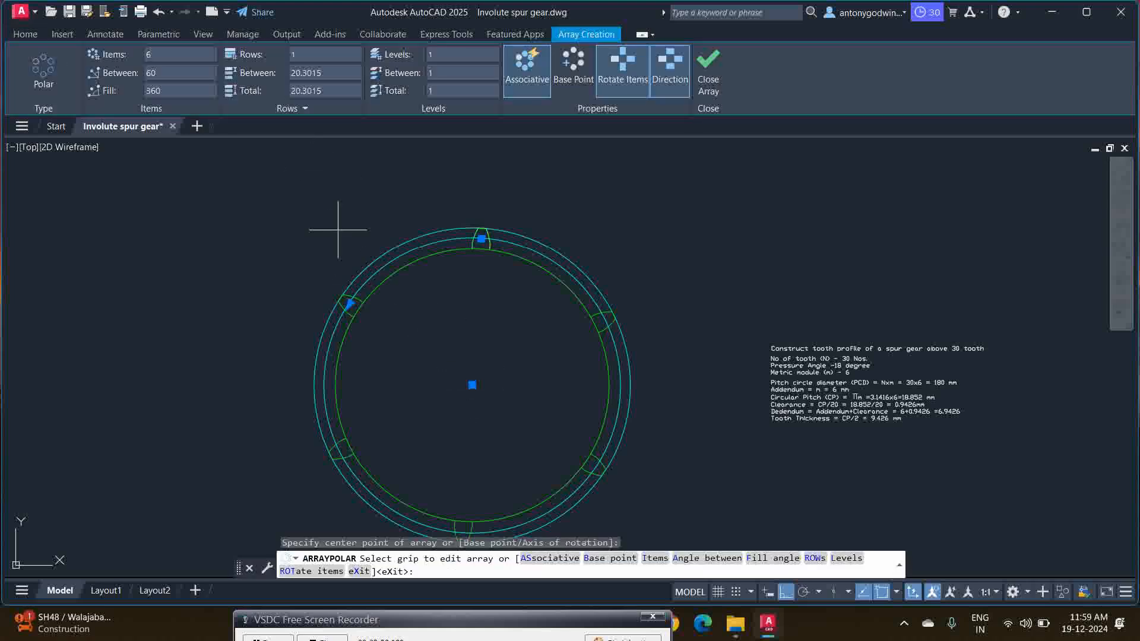
left_click(178, 54)
type("3")
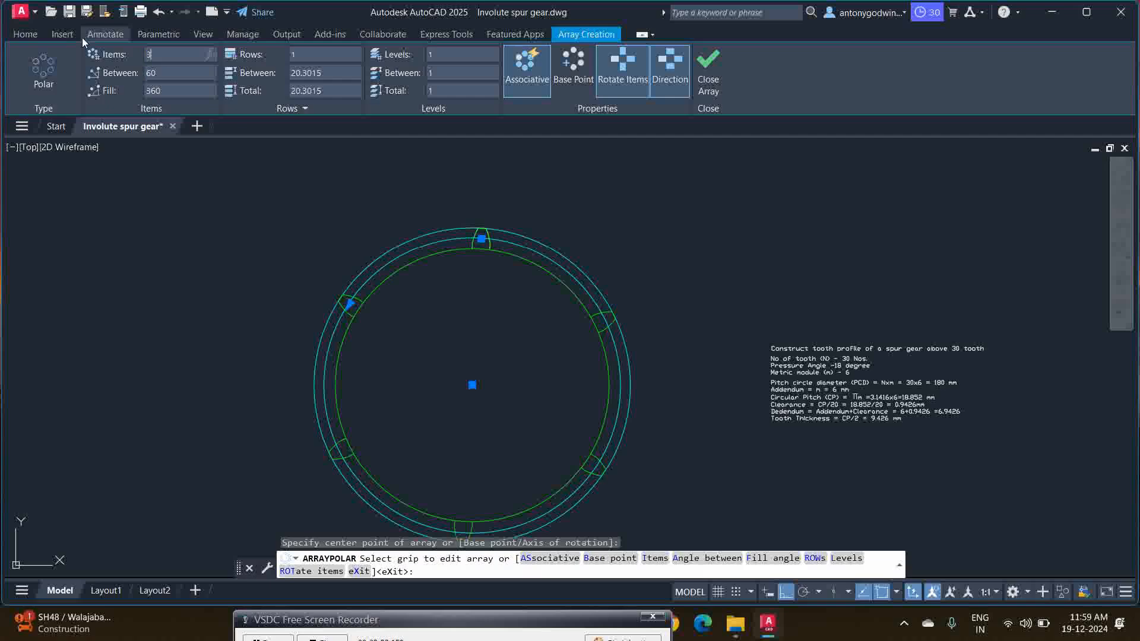
type("0")
key("Return")
scroll(495, 239, "up", 2)
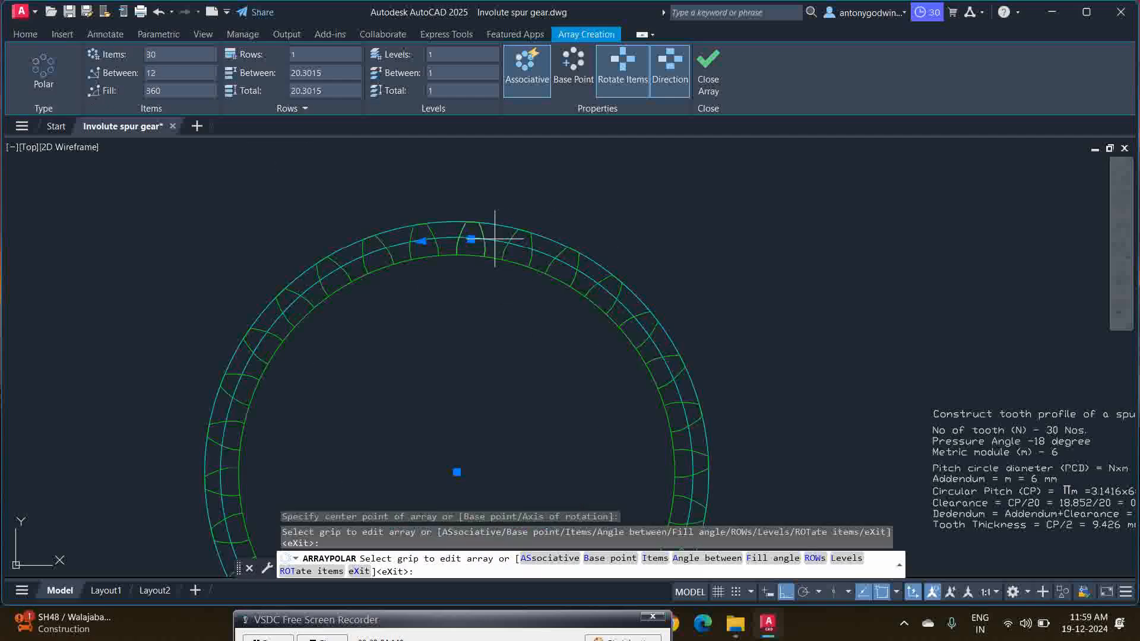
scroll(494, 239, "up", 2)
scroll(475, 239, "up", 3)
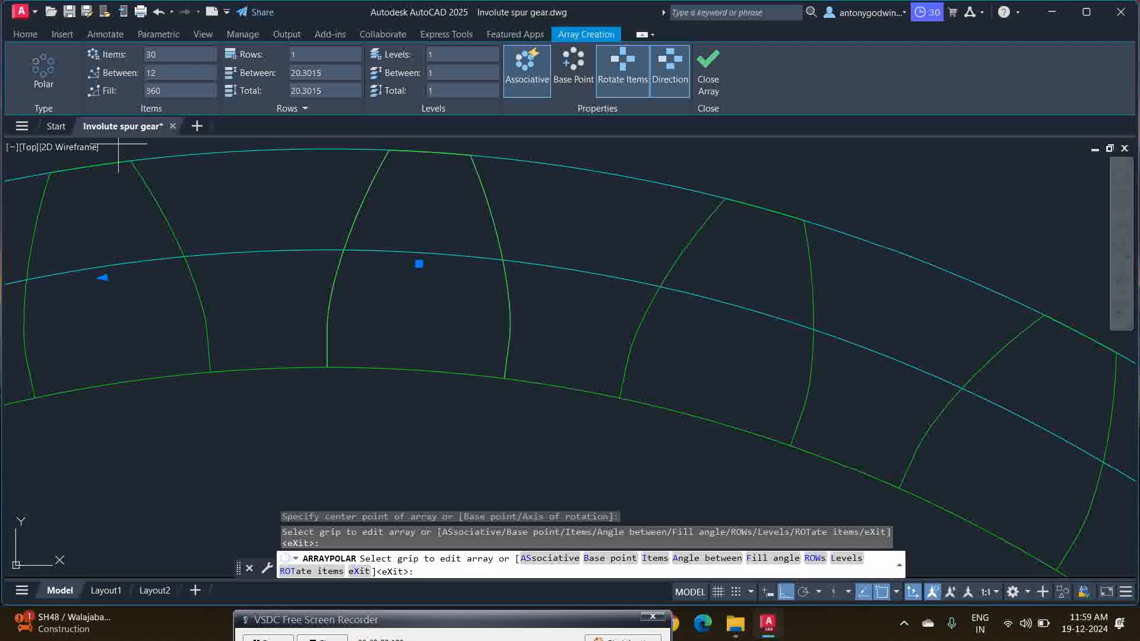
left_click(704, 75)
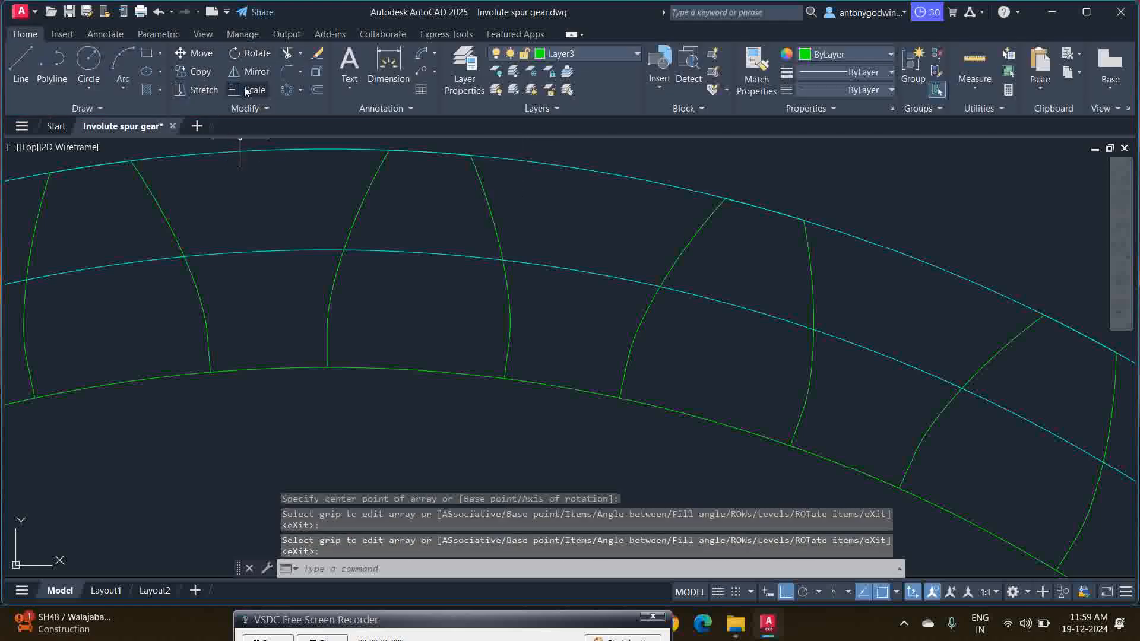
left_click(286, 71)
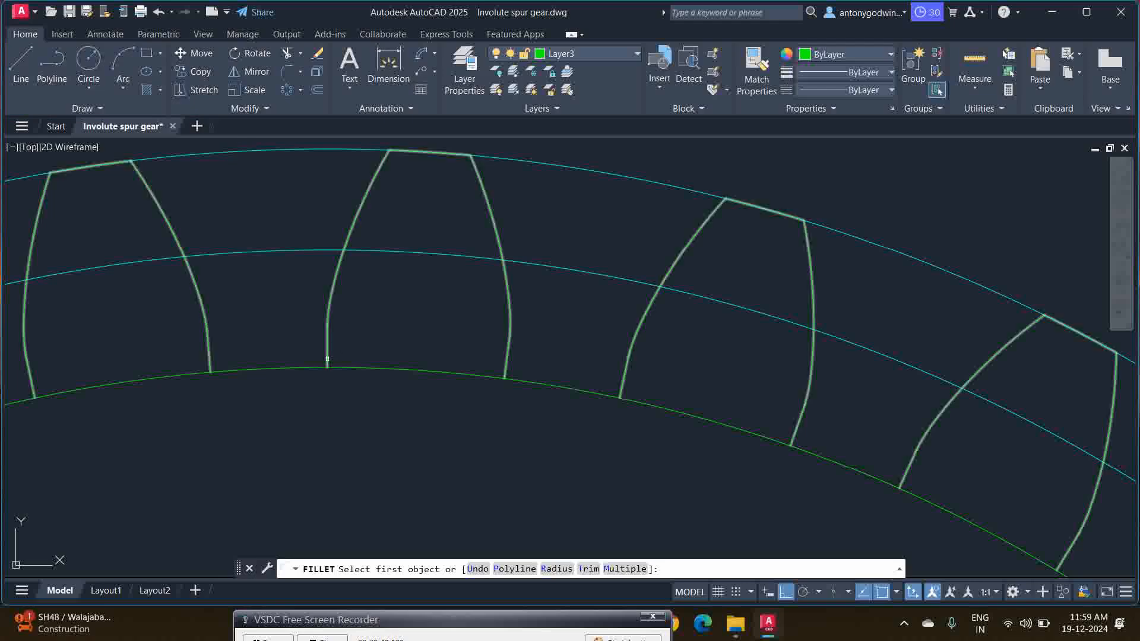
left_click(327, 359)
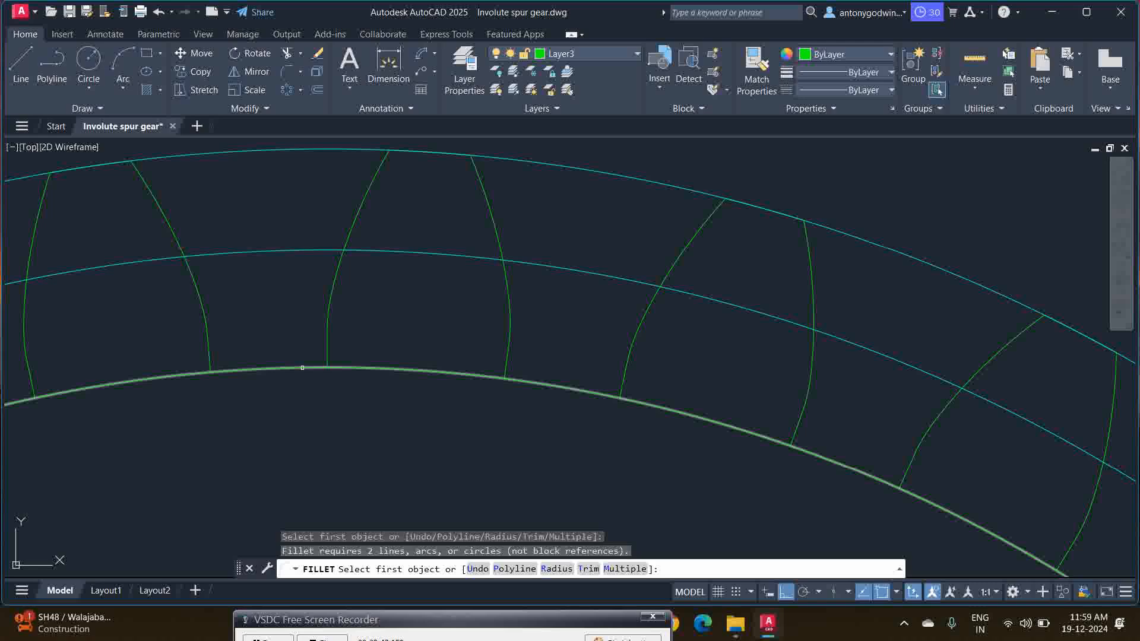
left_click(302, 367)
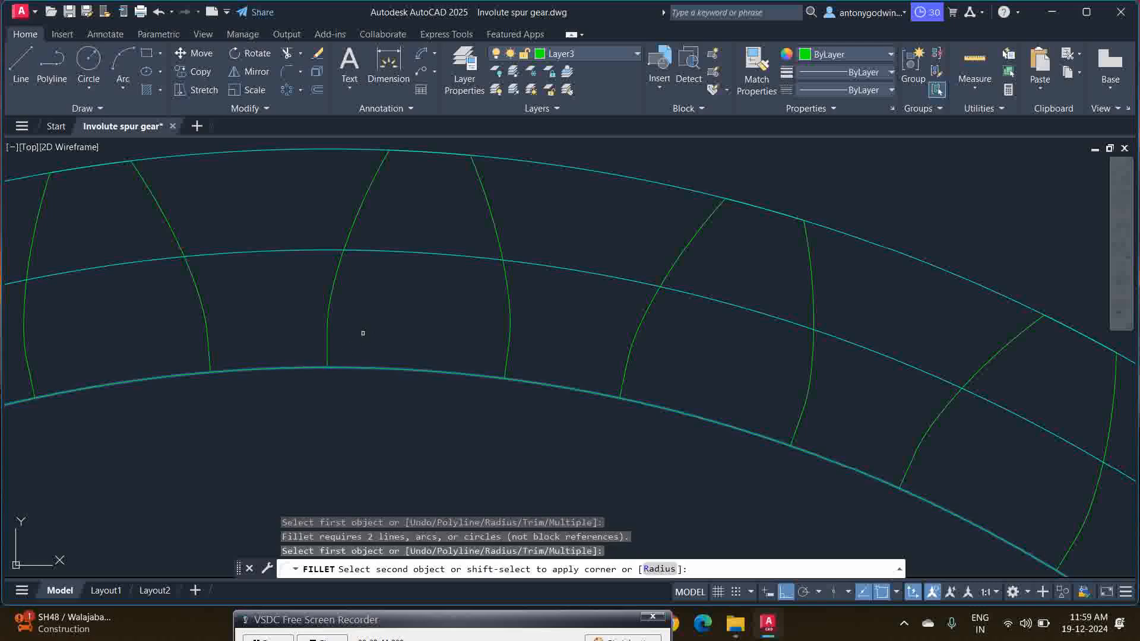
key("Escape")
- Delete the addendum circle and the pitch circle, keeping the root circle and the arrayed teeth
scroll(380, 315, "down", 5)
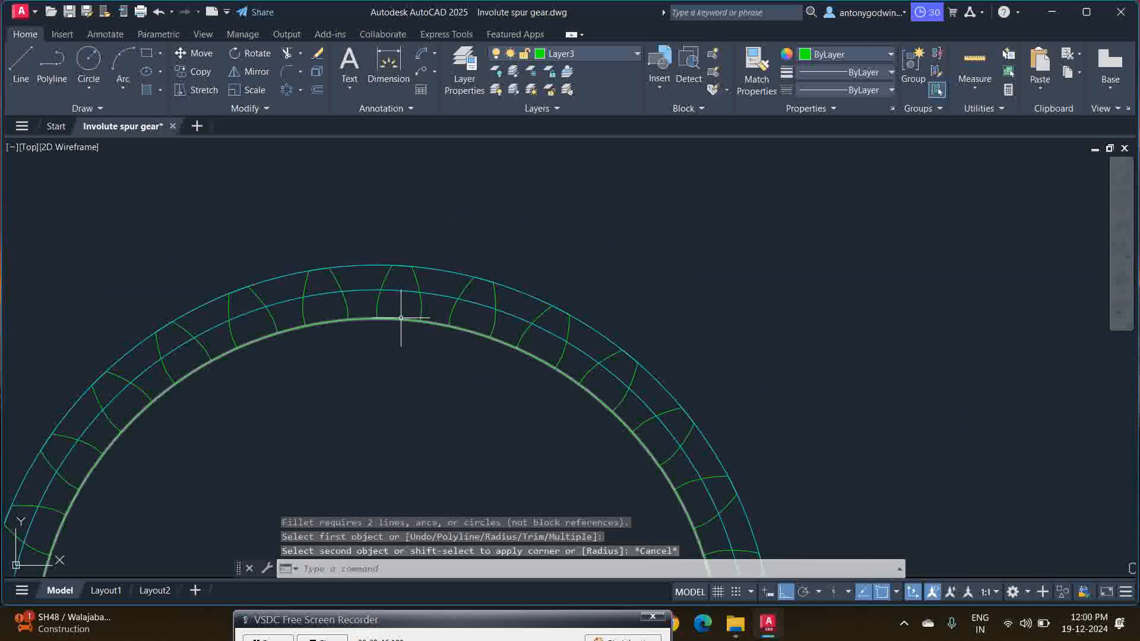
scroll(394, 349, "down", 3)
scroll(437, 318, "up", 2)
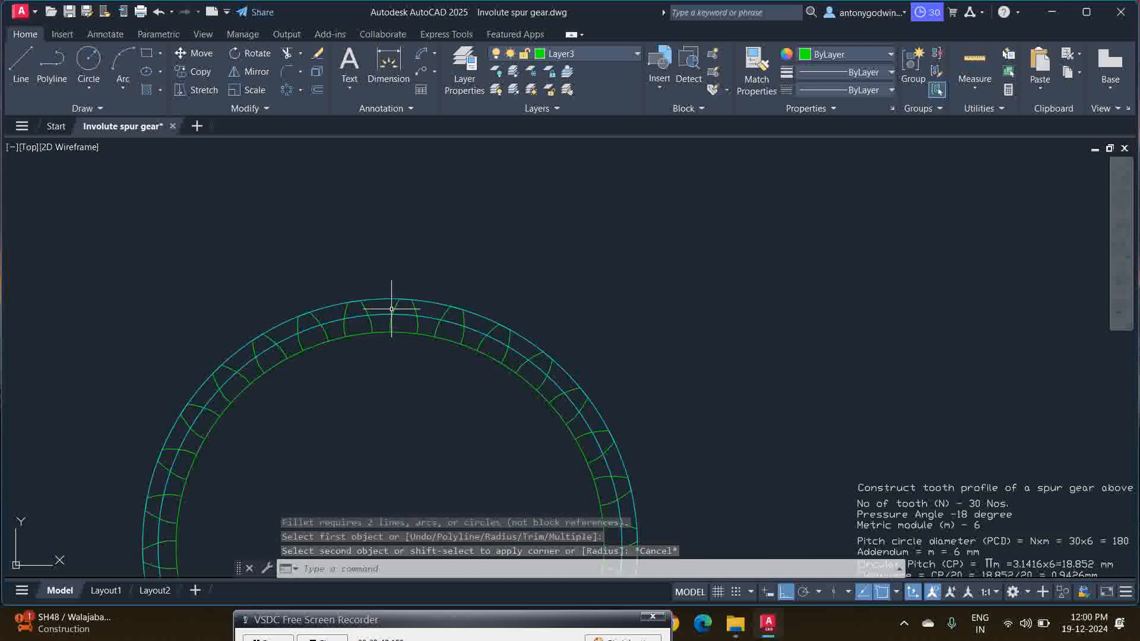
scroll(391, 309, "up", 2)
left_click(383, 311)
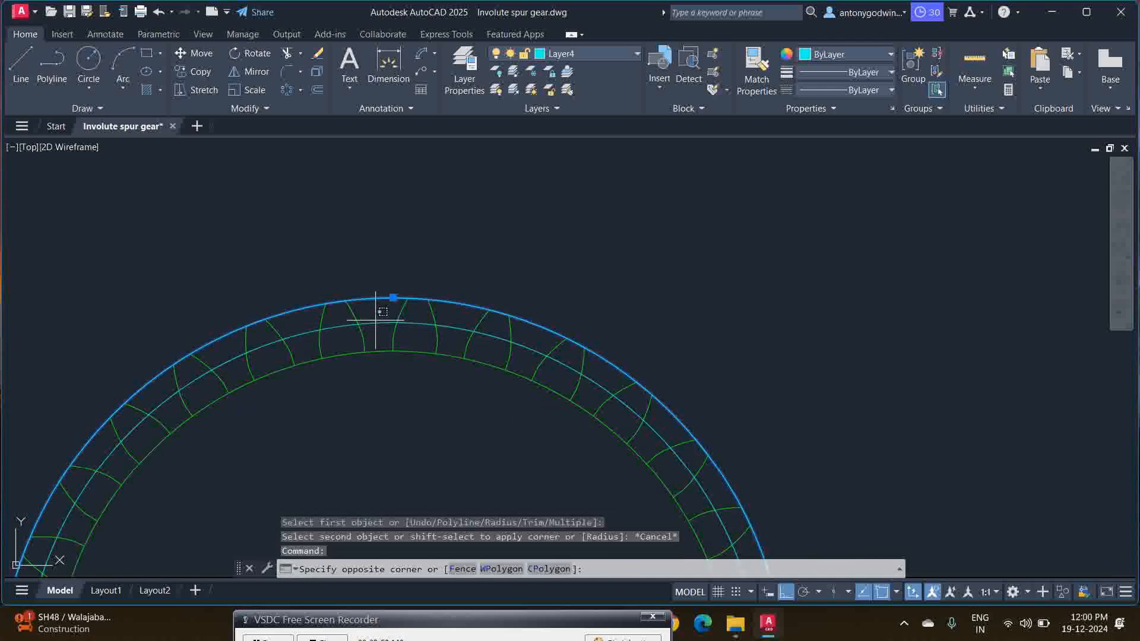
scroll(376, 321, "up", 3)
key("Delete")
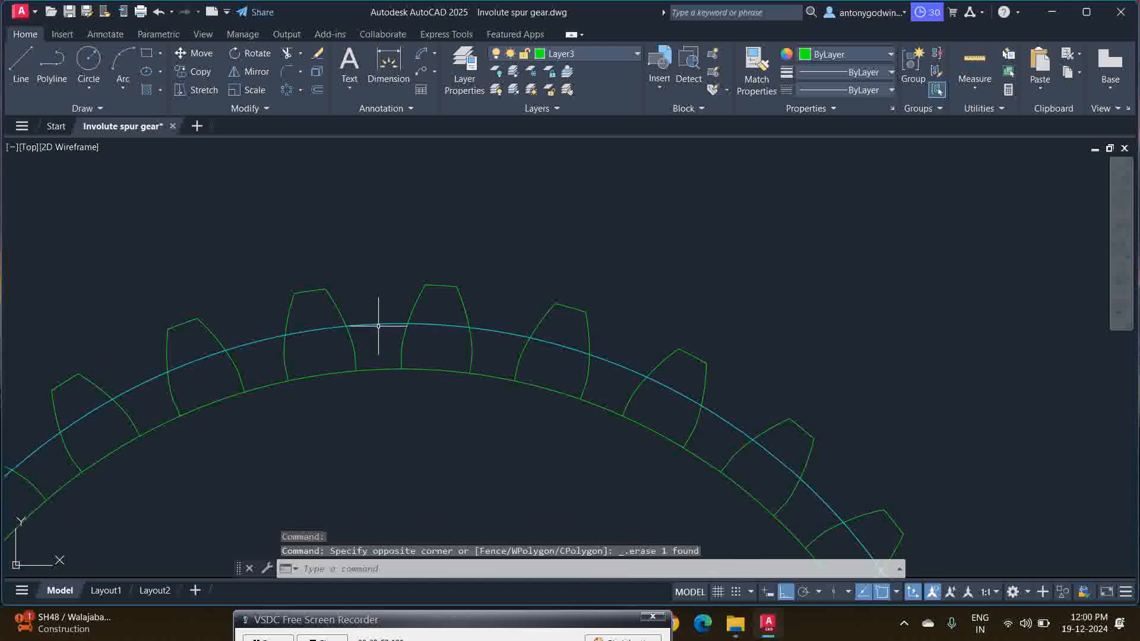
scroll(377, 324, "down", 2)
left_click(380, 324)
key("Delete")
scroll(410, 261, "down", 2)
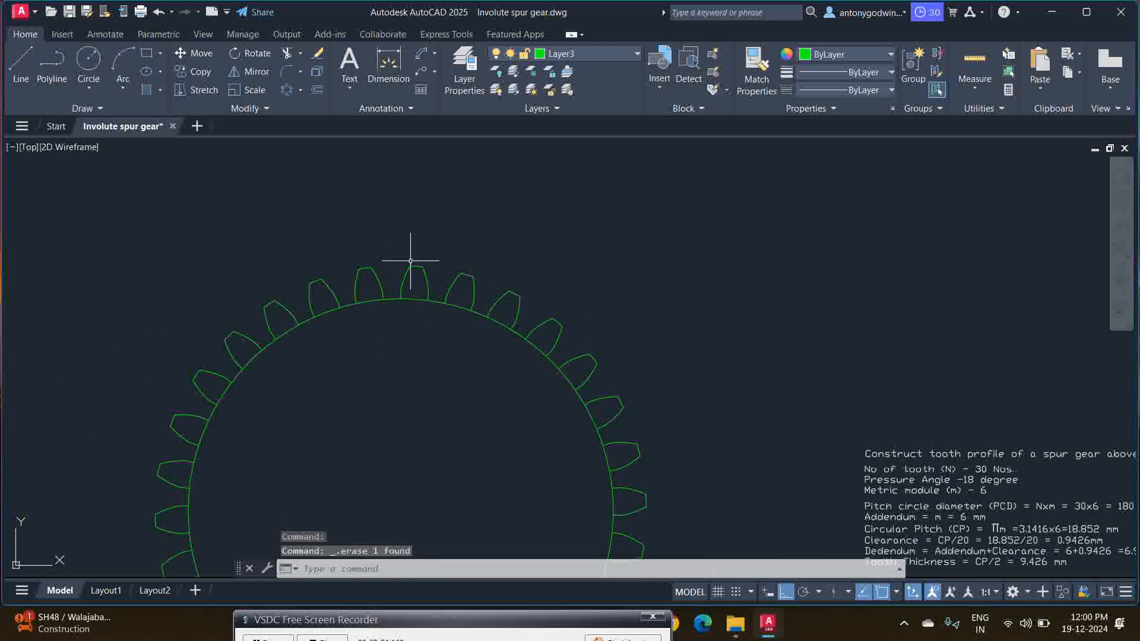
- Try a three-point arc along the root circle between the topmost tooth and its left neighbour, and erase it
scroll(387, 308, "up", 4)
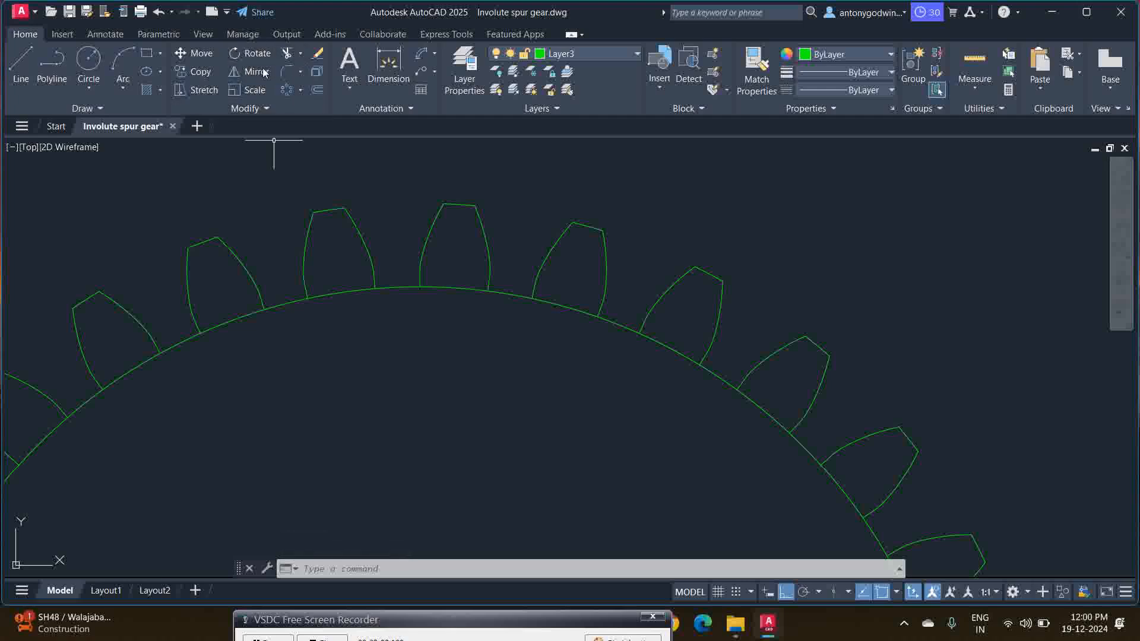
left_click(121, 55)
left_click(377, 291)
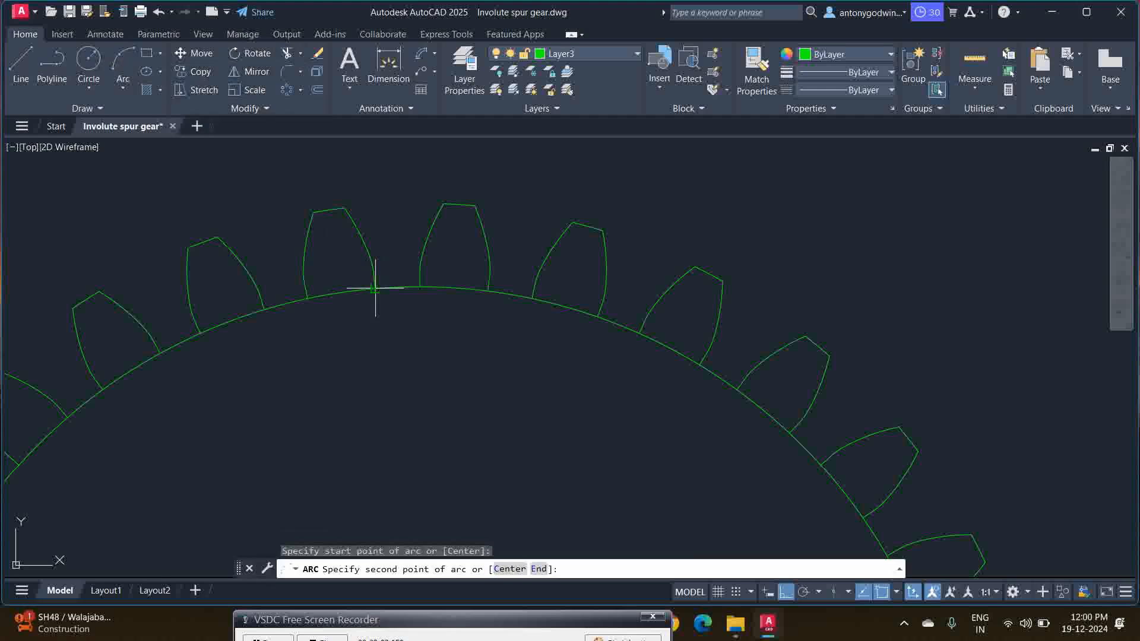
scroll(386, 293, "up", 5)
left_click(442, 273)
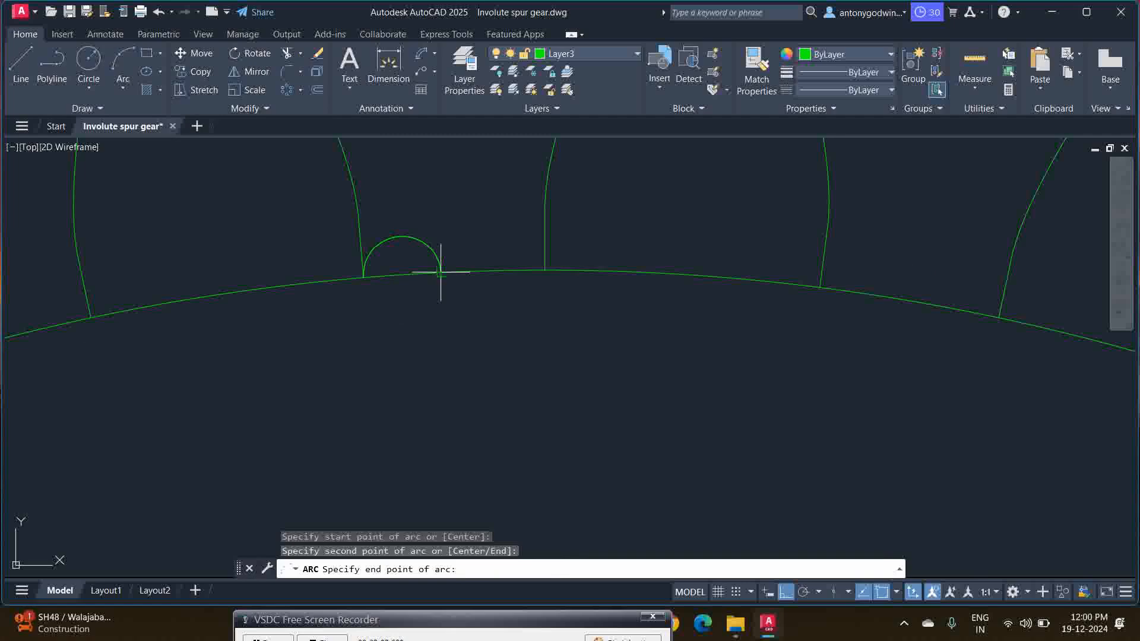
left_click(545, 272)
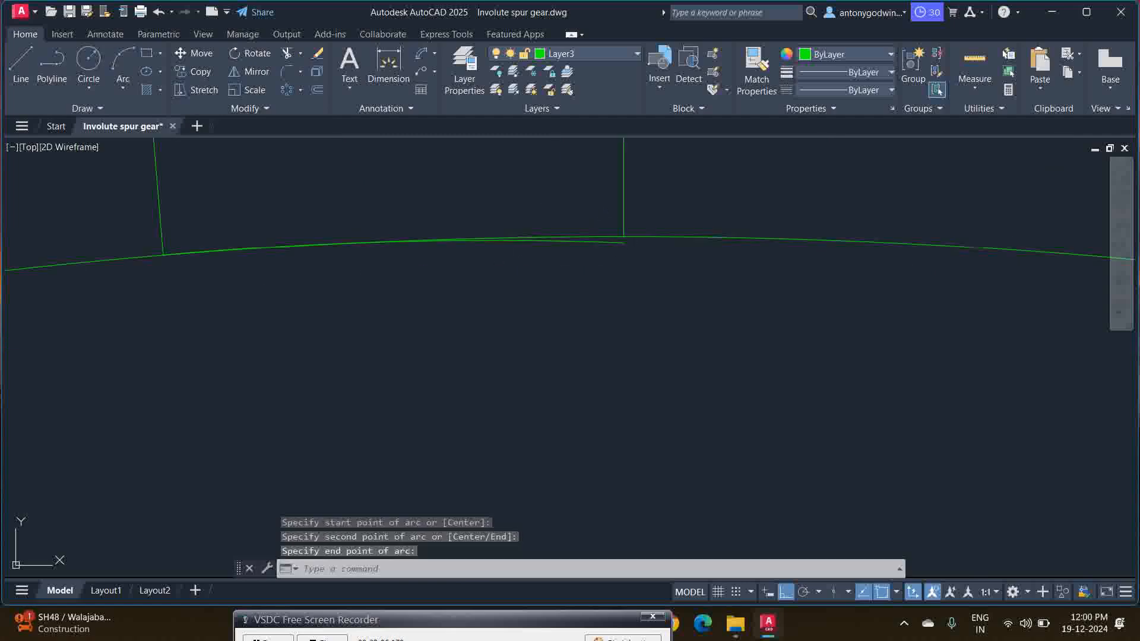
scroll(601, 243, "up", 4)
left_click(598, 250)
key("Delete")
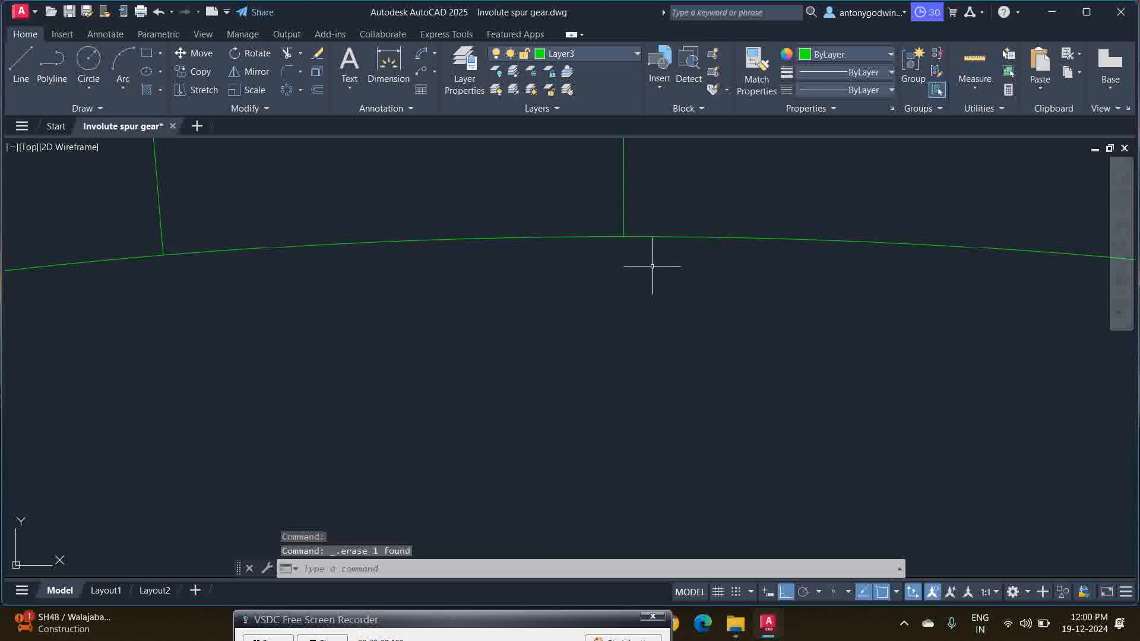
- Draw a three-point arc along the root circle joining the facing flank ends of the topmost tooth and its left neighbour
left_click(128, 57)
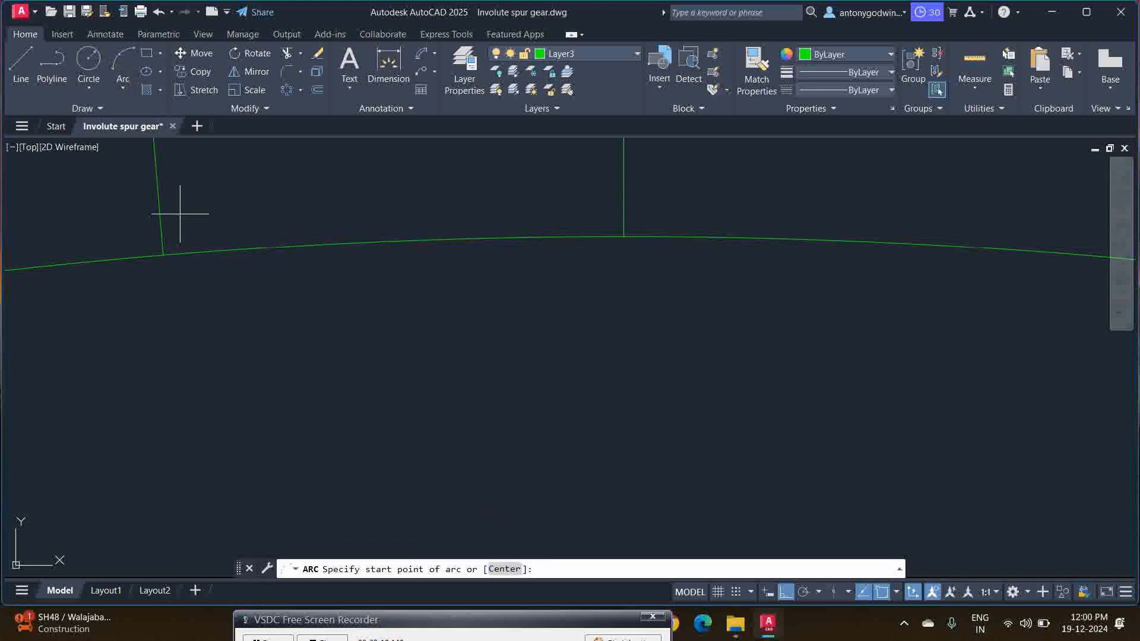
left_click(163, 254)
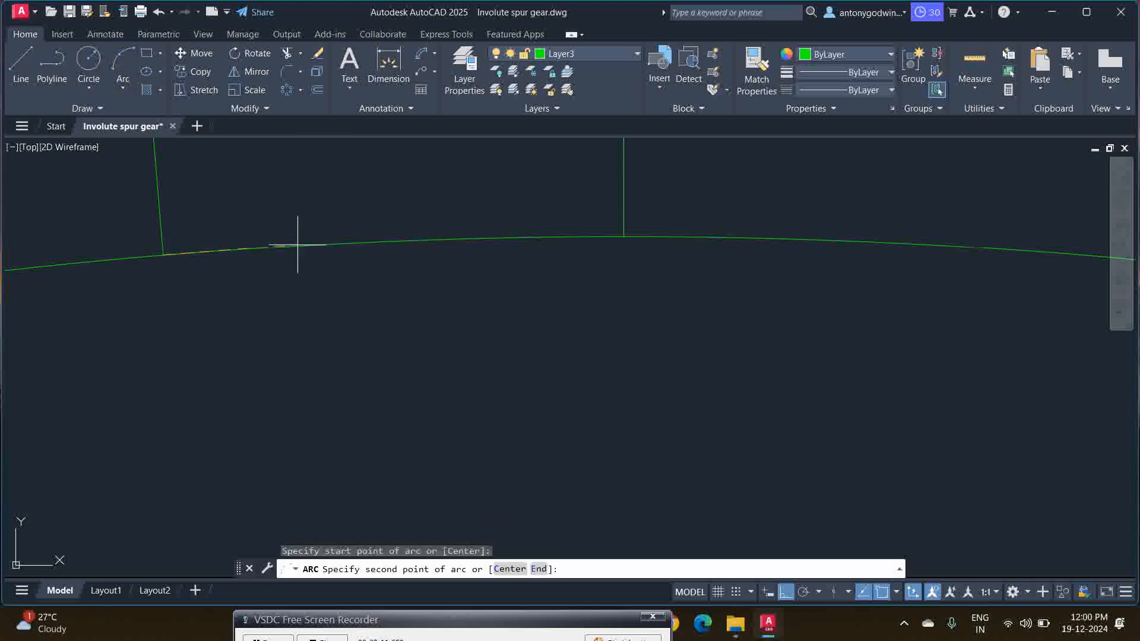
left_click(386, 243)
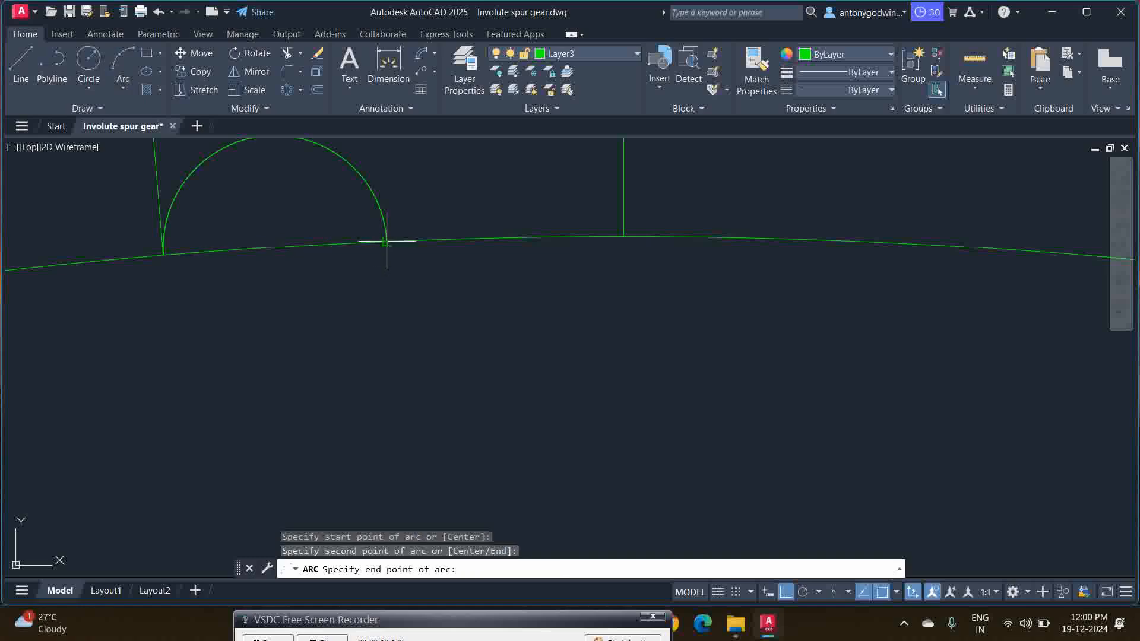
left_click(624, 236)
- Delete the root circle, keeping the new root arc between the two teeth
left_click(738, 247)
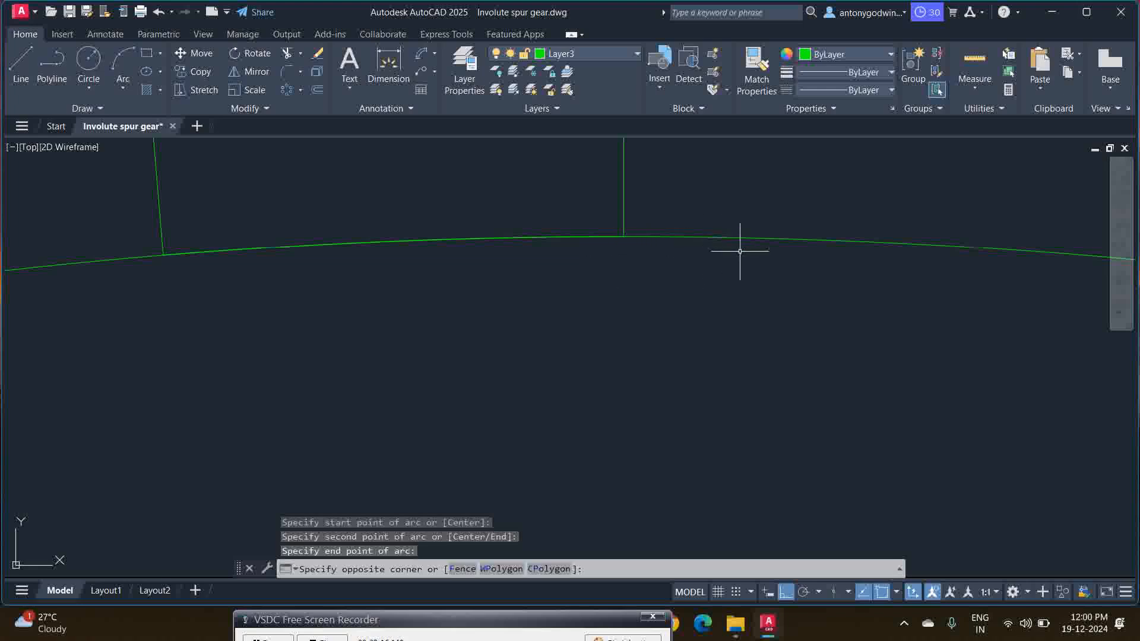
left_click(709, 212)
key("Delete")
scroll(573, 301, "down", 8)
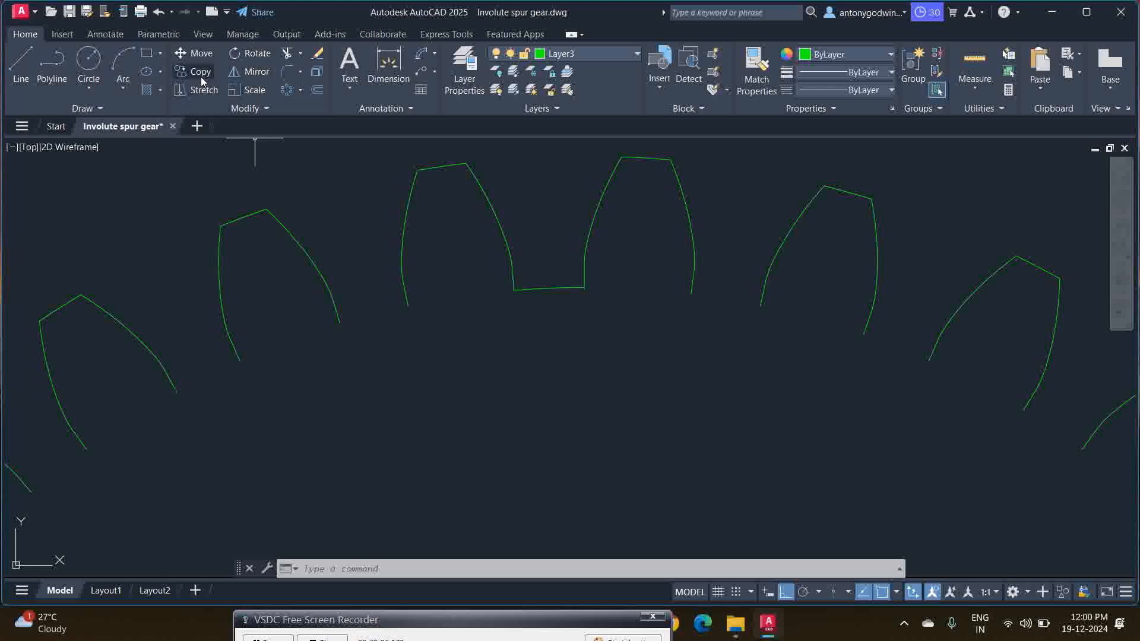
- Set the fillet radius to 0.5 and try to fillet the left tooth's flank with the root arc
left_click(284, 71)
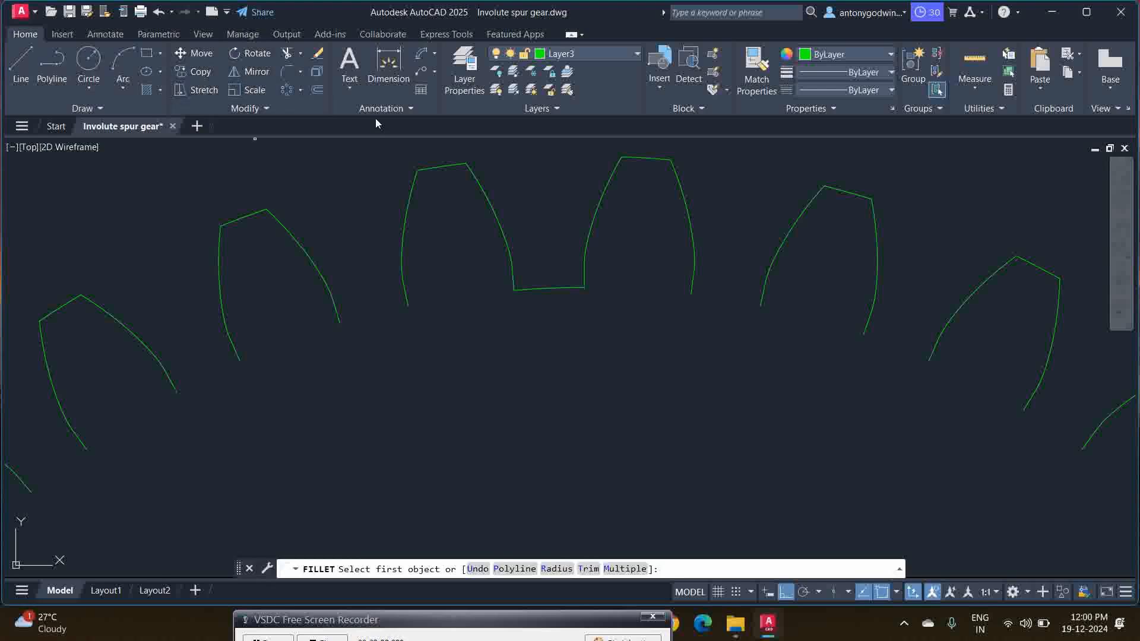
type("r")
key("Return")
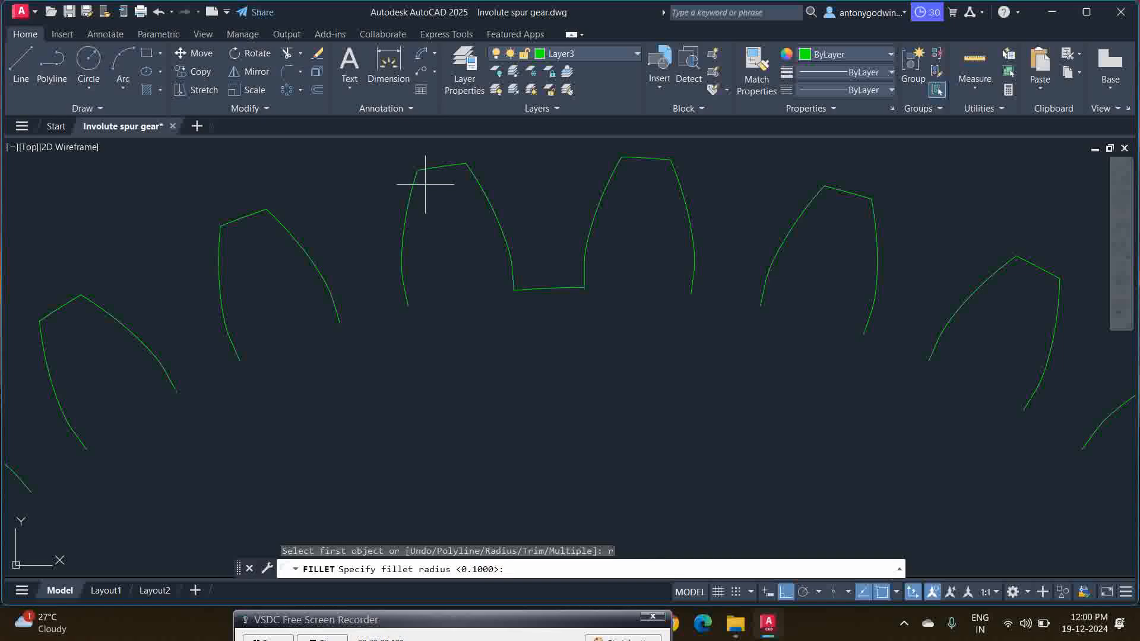
type(".5")
key("Return")
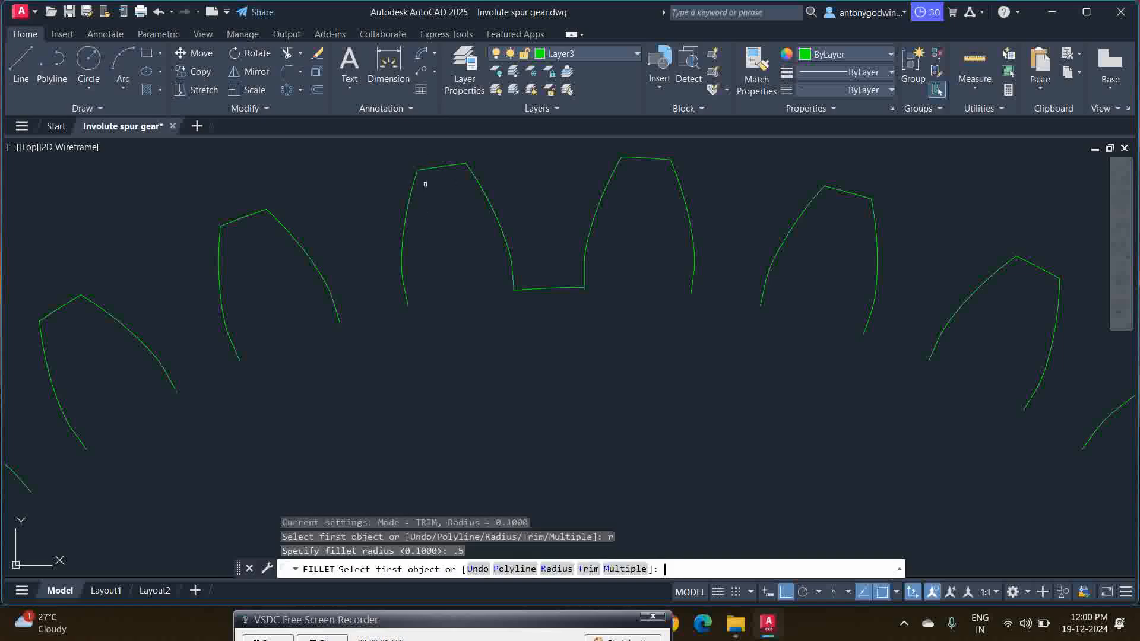
left_click(515, 282)
left_click(525, 288)
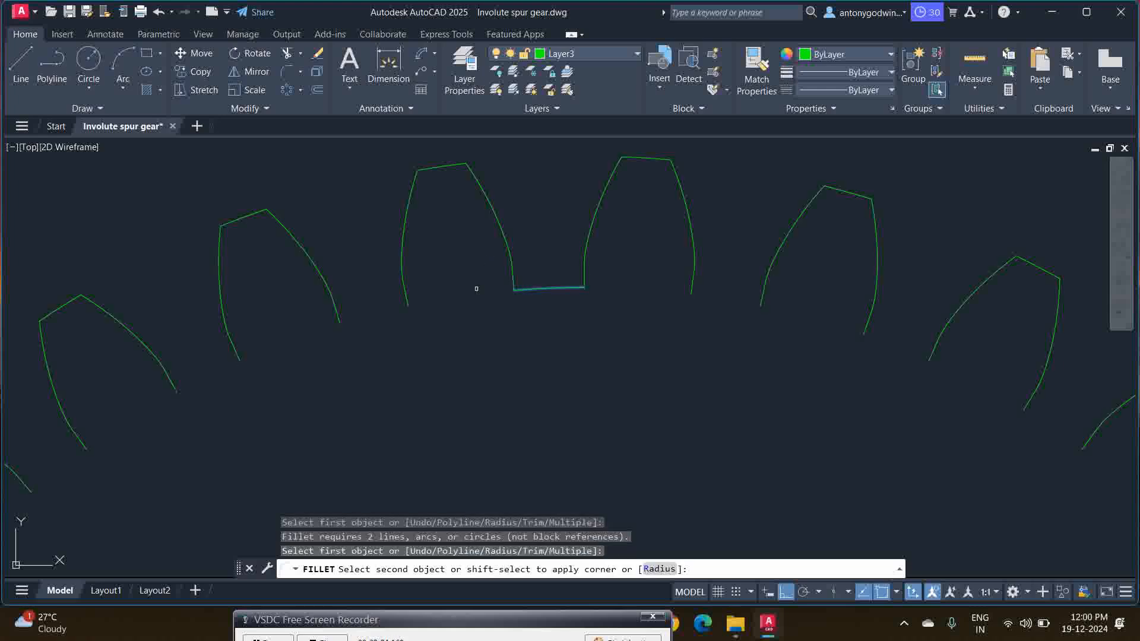
key("Escape")
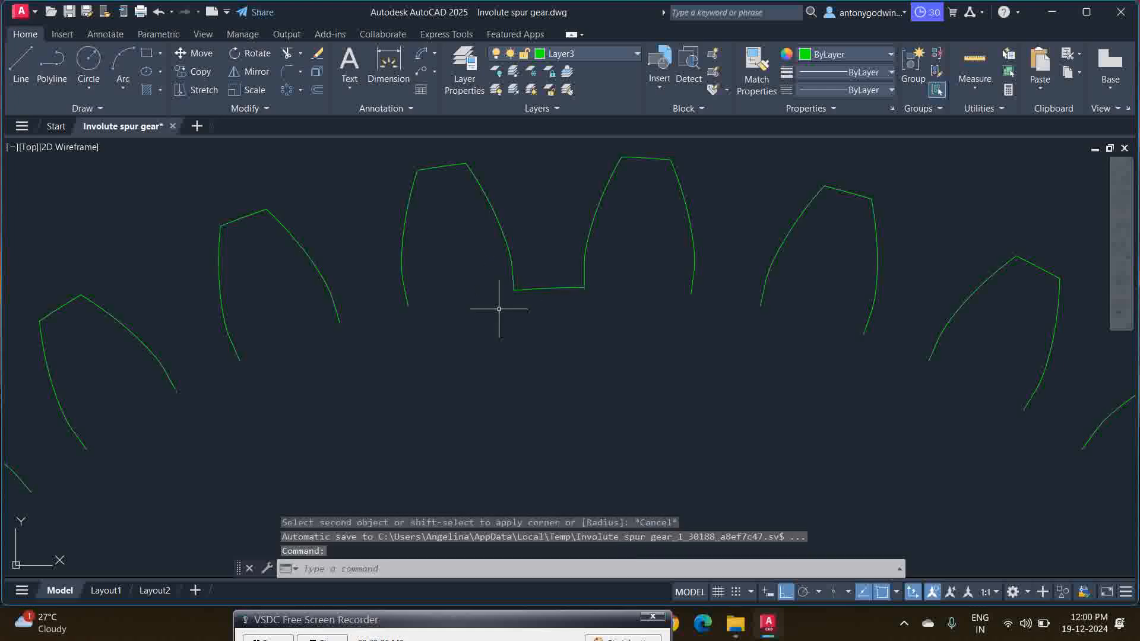
- Try to break the arrayed tooth profile on the left tooth's flank near the root arc
type("break")
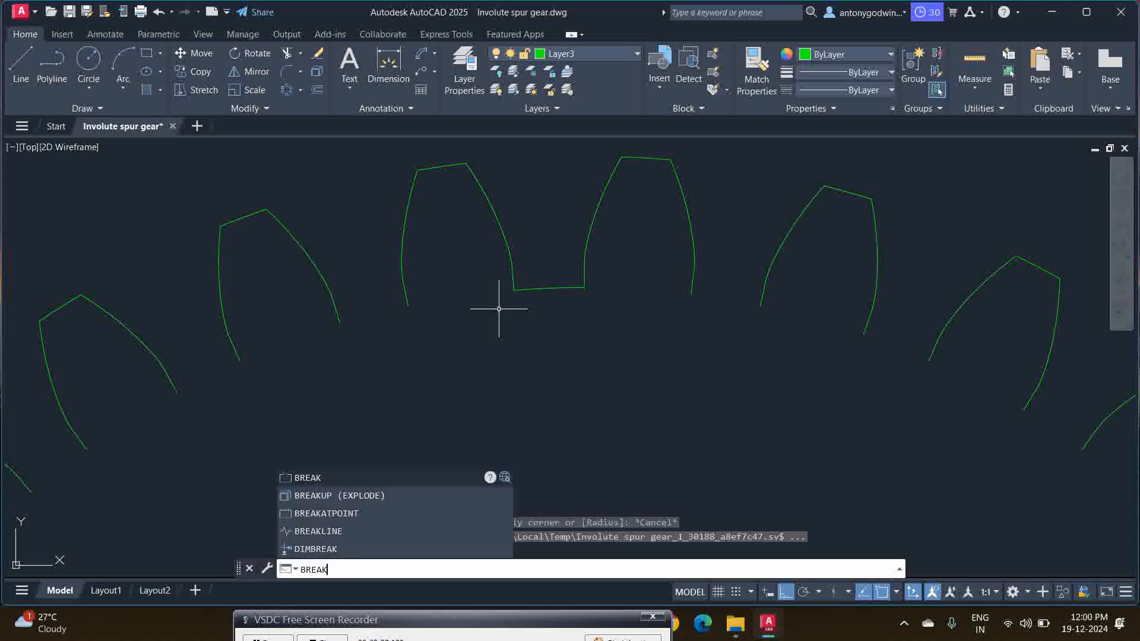
key("Return")
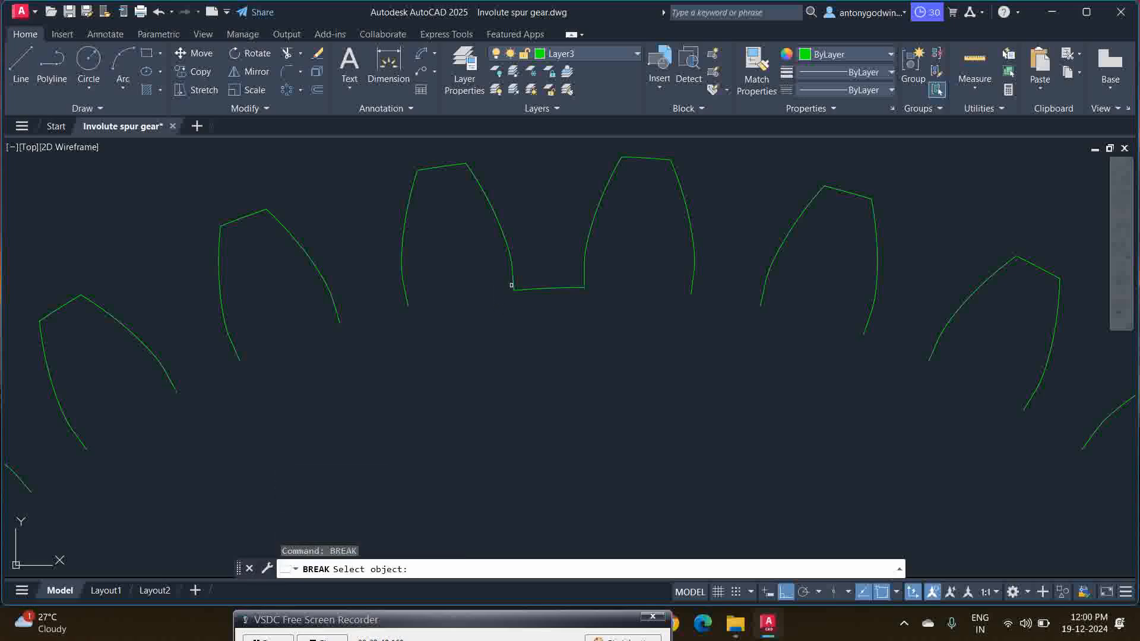
left_click(514, 270)
key("Return")
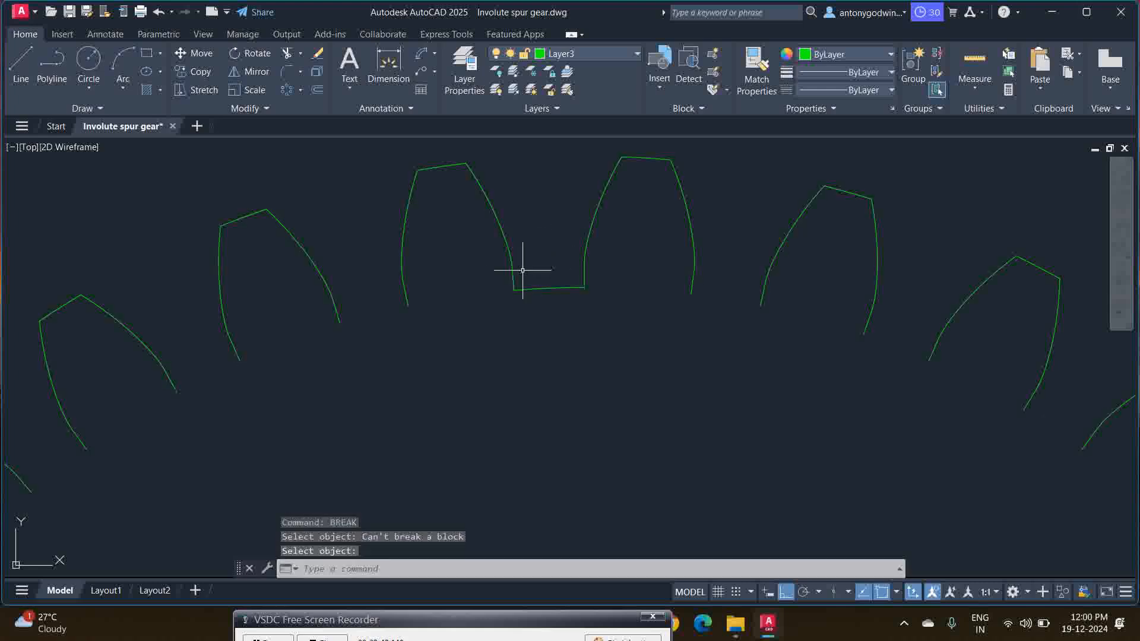
key("Return")
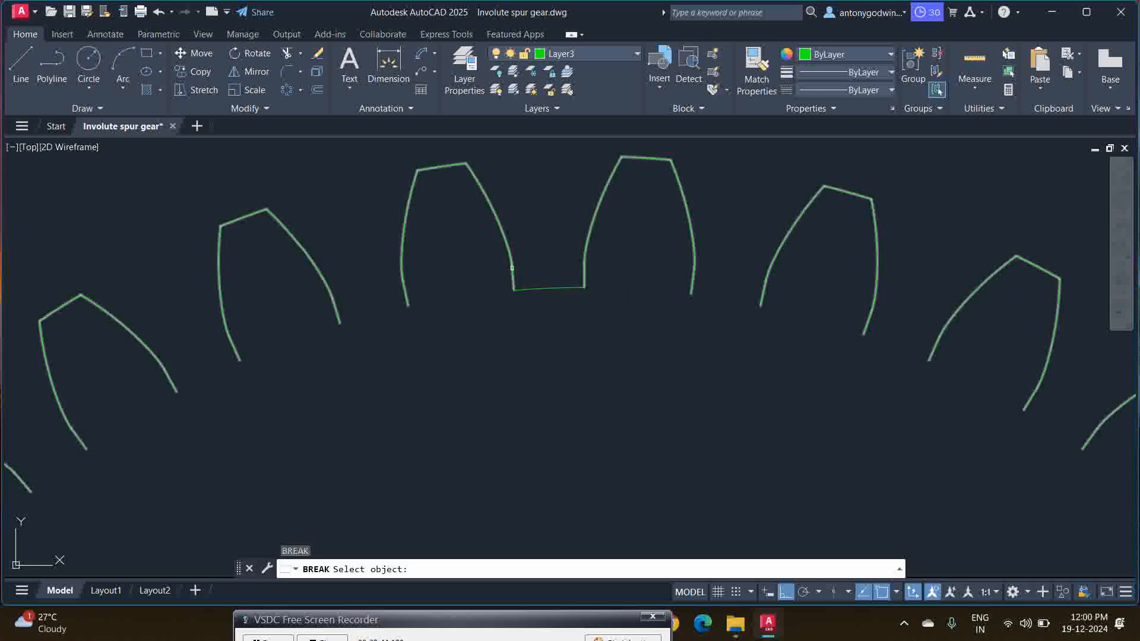
left_click(512, 269)
key("Return")
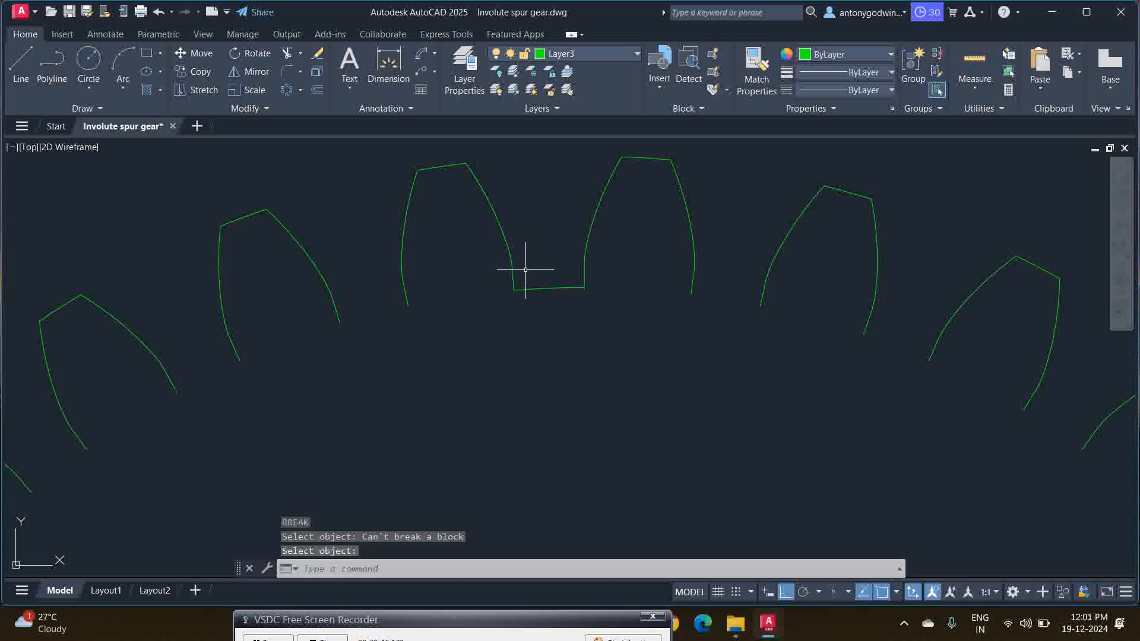
- Explode the polar array of teeth into individual curves
type("ex")
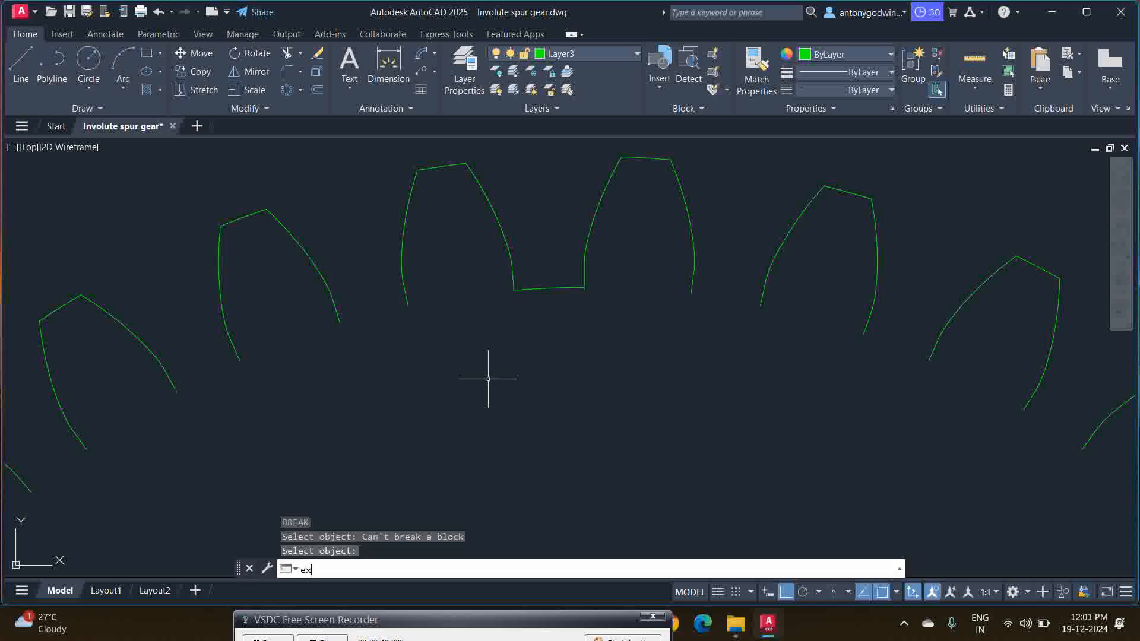
type("plode")
key("Return")
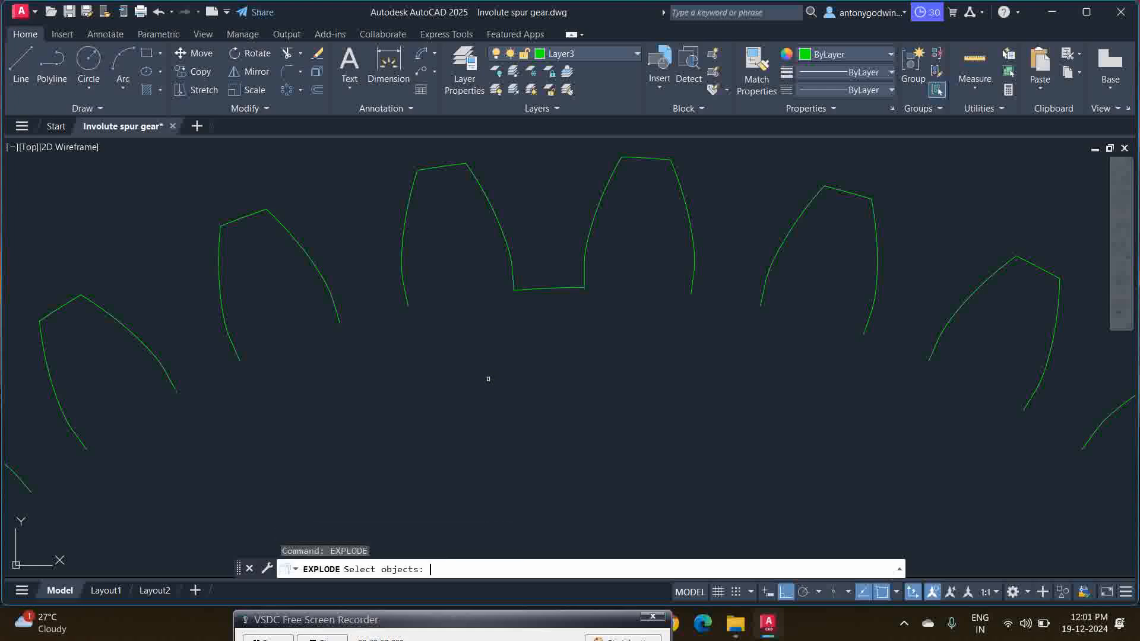
left_click(505, 239)
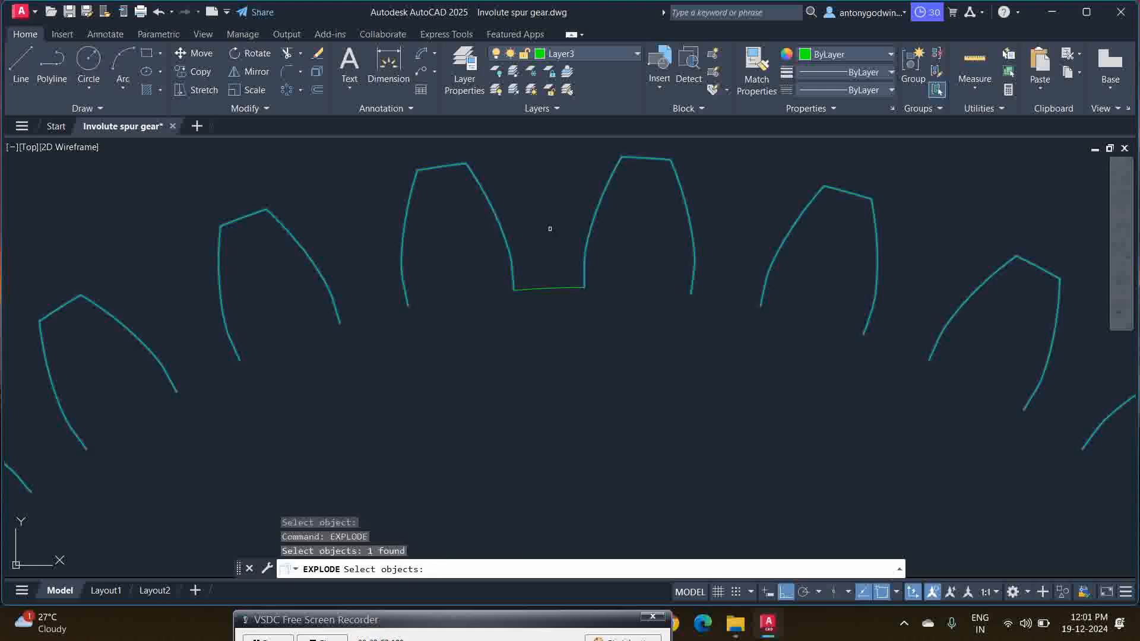
key("Return")
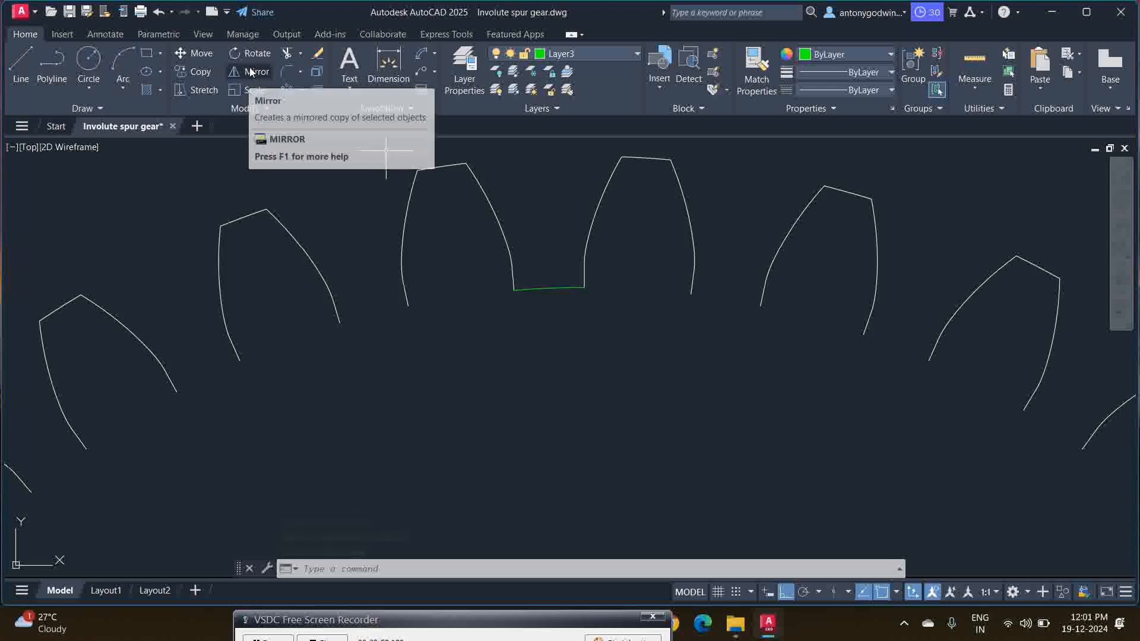
- Fillet both ends of the root arc with the adjacent tooth flanks at radius 0.5
left_click(288, 72)
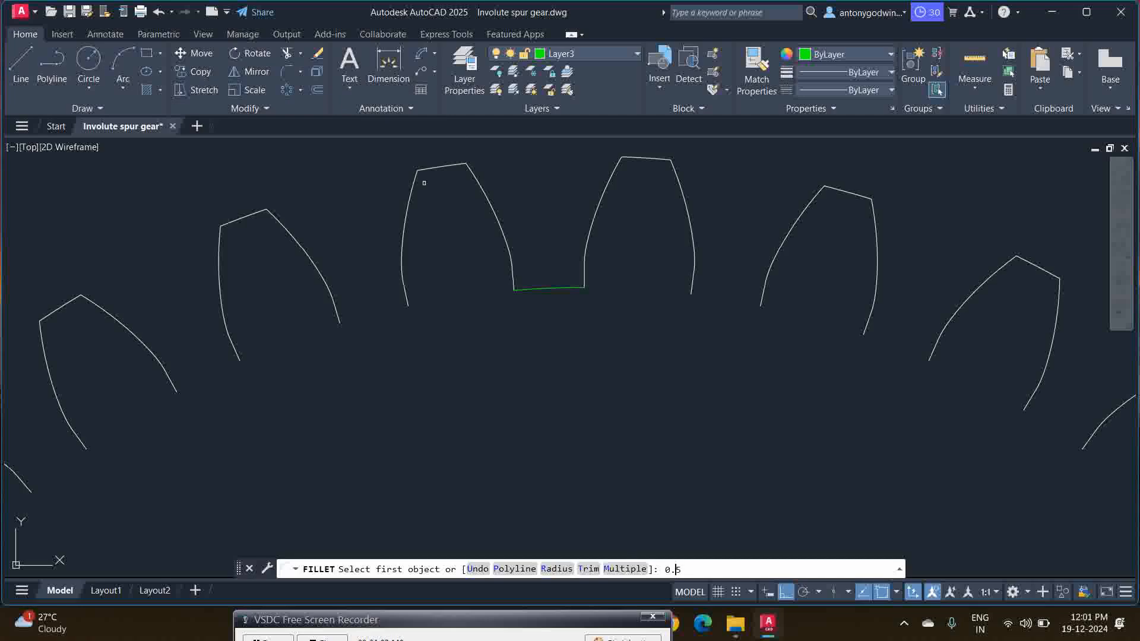
key("Return")
left_click(513, 281)
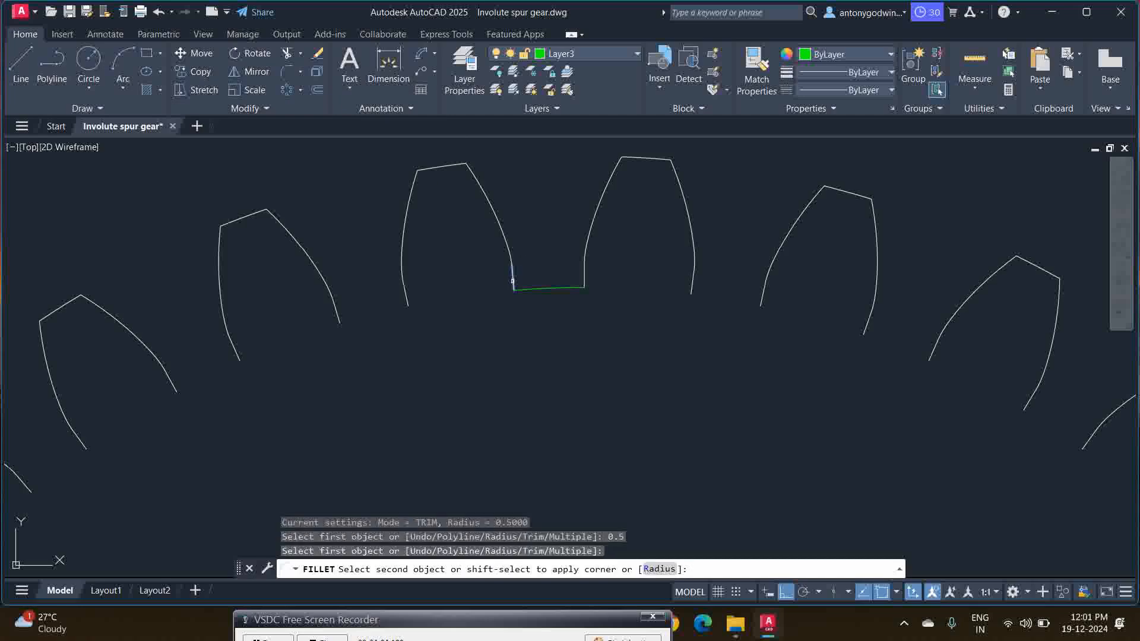
left_click(530, 288)
right_click(555, 248)
left_click(569, 254)
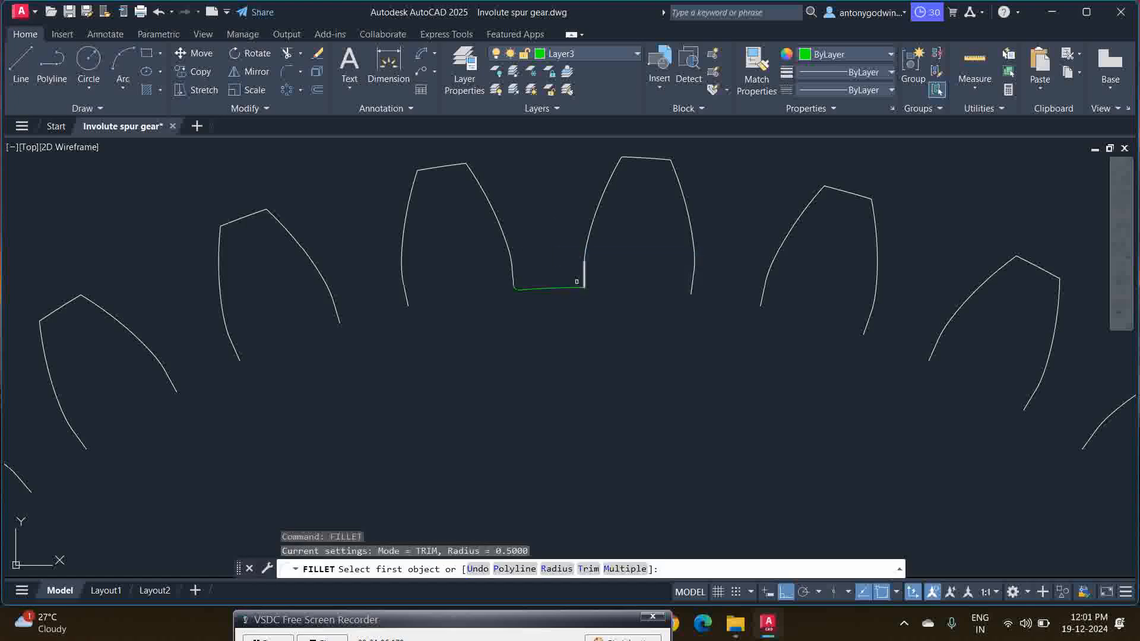
left_click(572, 288)
left_click(585, 278)
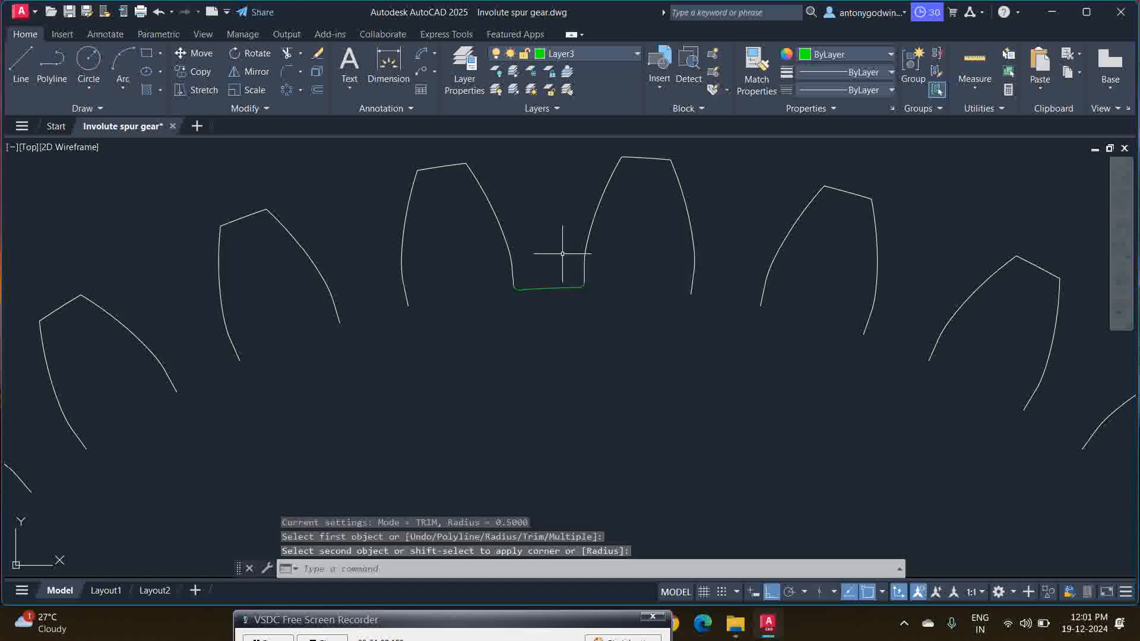
- Fillet both tip corners of the tooth to the left of the root arc at radius 0.5
right_click(532, 215)
left_click(545, 224)
scroll(451, 166, "up", 3)
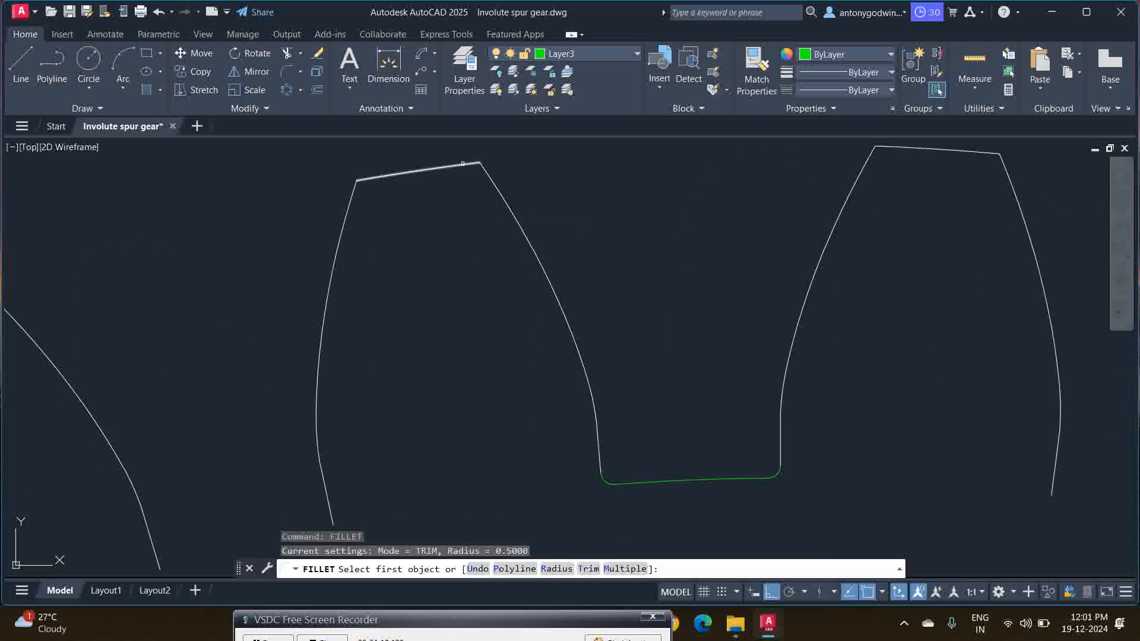
left_click(463, 162)
left_click(497, 182)
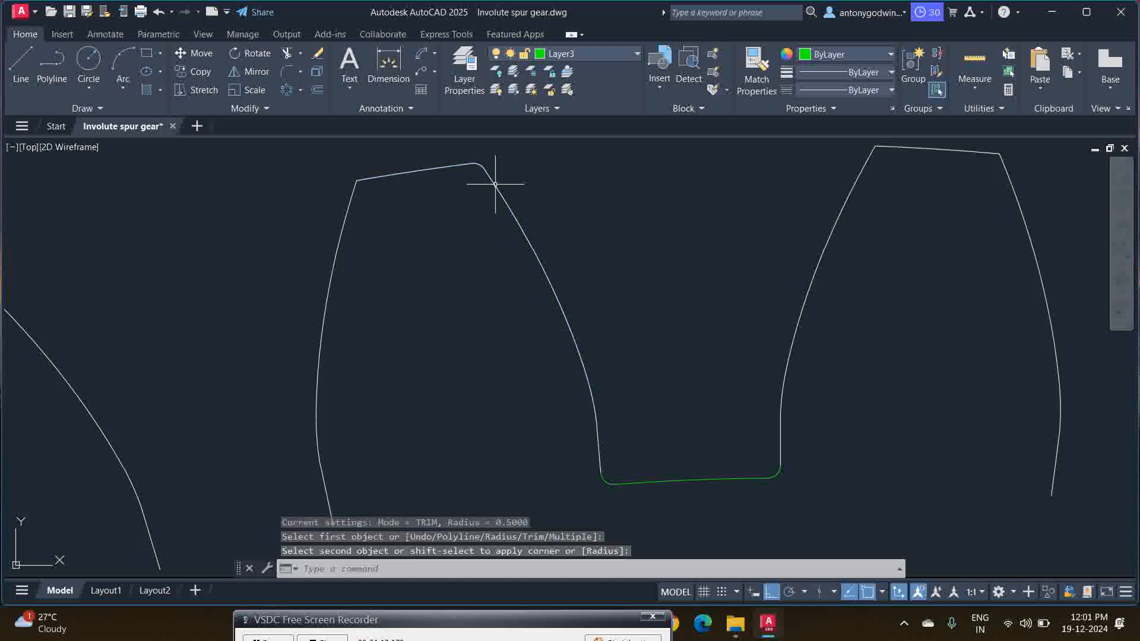
right_click(369, 166)
left_click(376, 173)
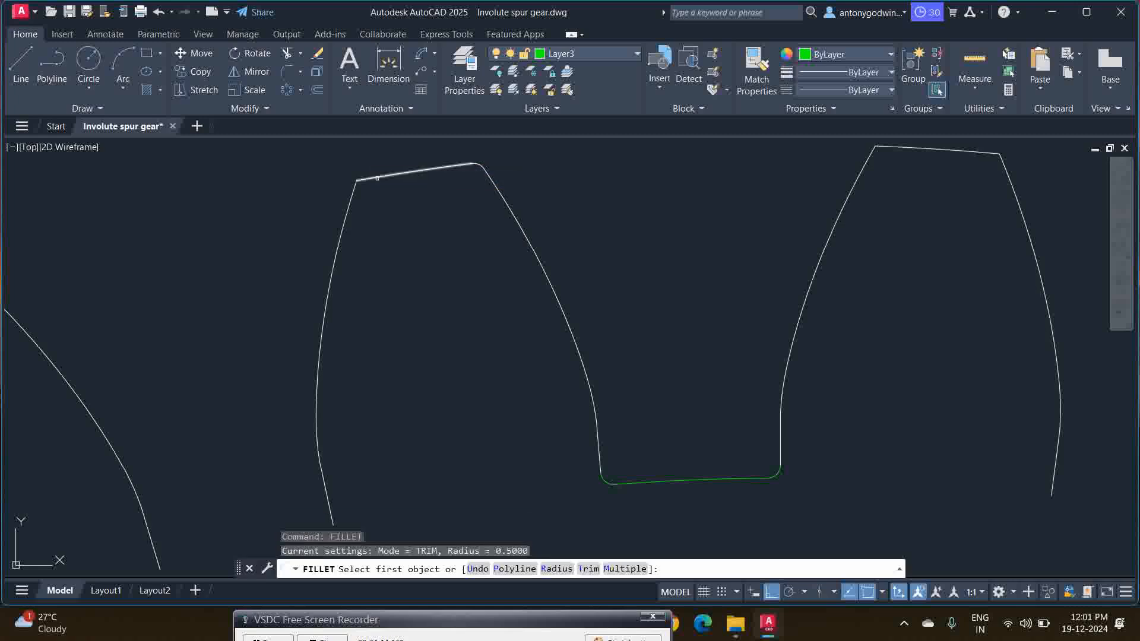
left_click(377, 177)
left_click(356, 197)
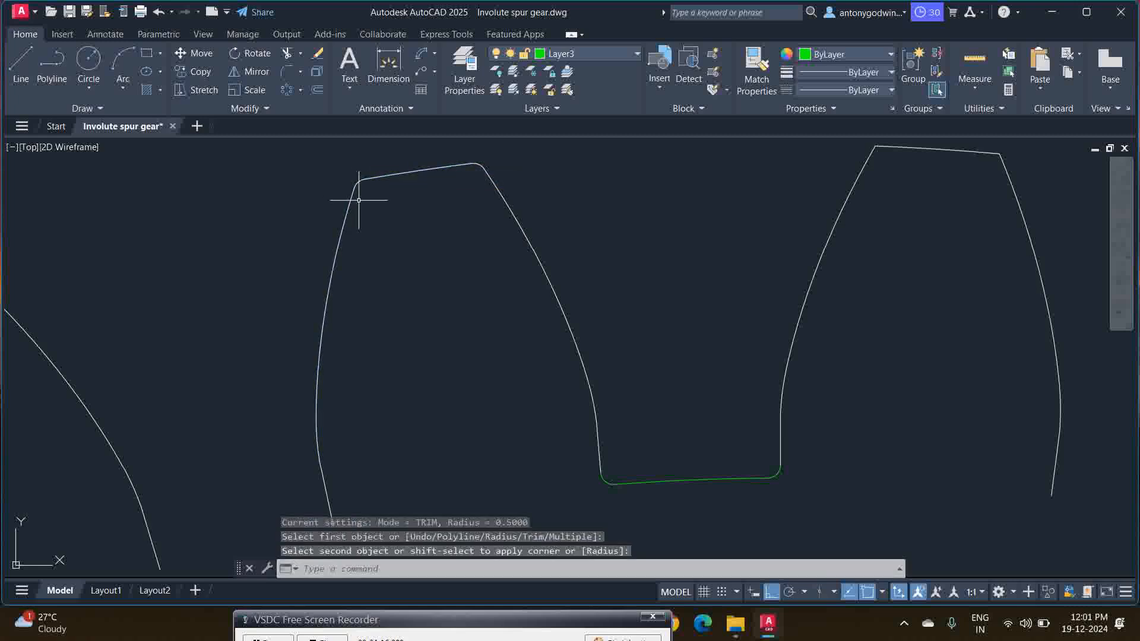
- Delete the tip arc of the tooth to the right of the root arc, and undo the deletion
scroll(443, 224, "down", 3)
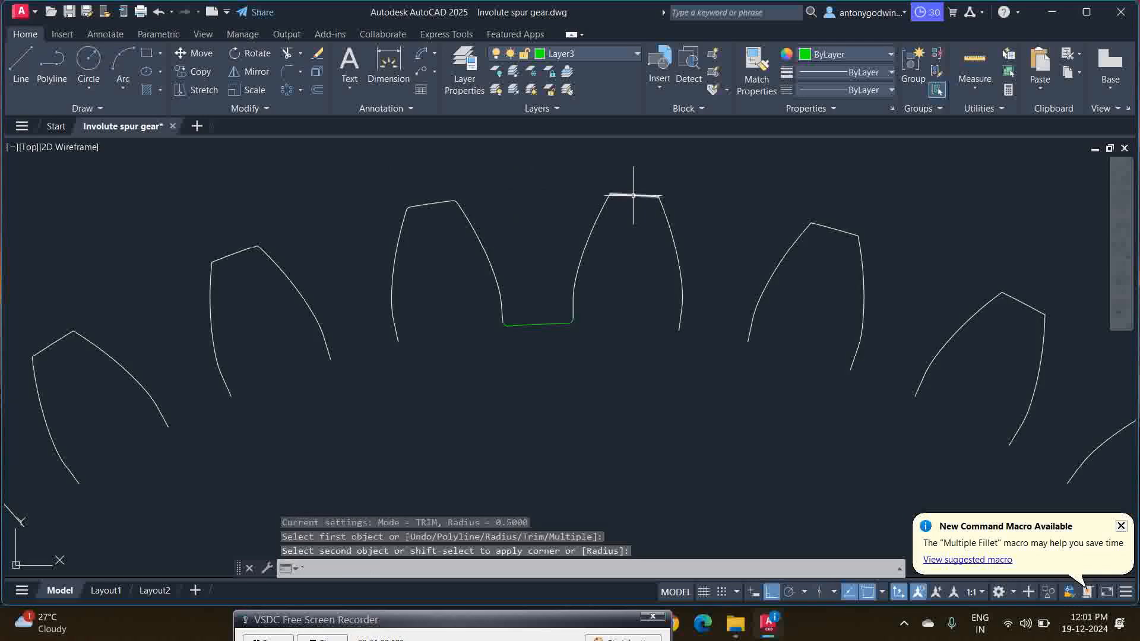
key("Escape")
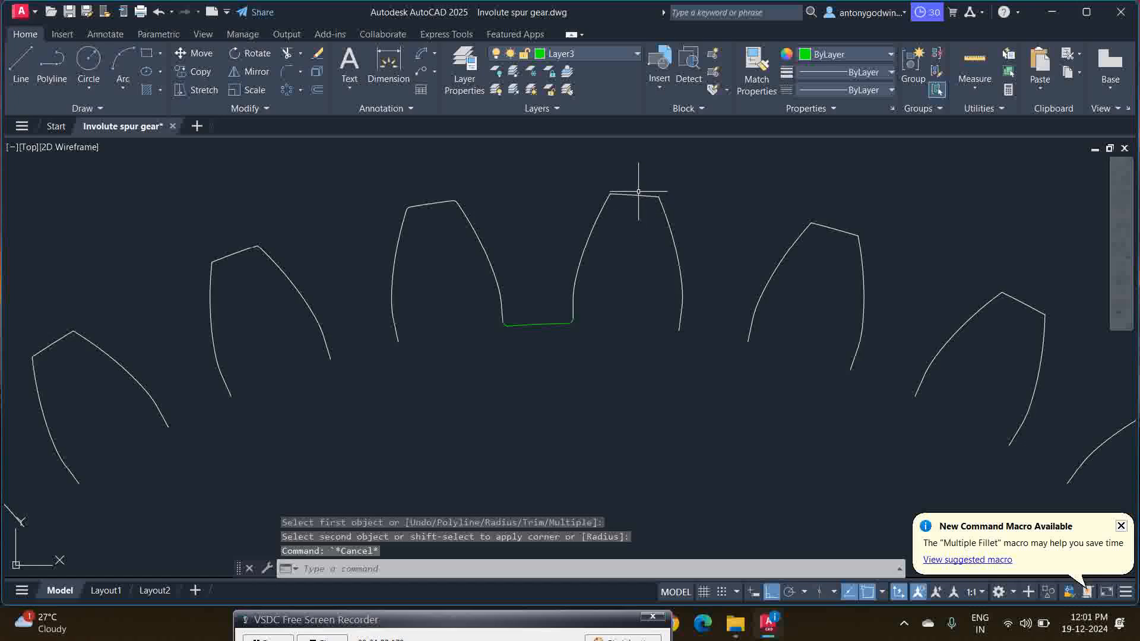
left_click(636, 193)
mouse_move(634, 195)
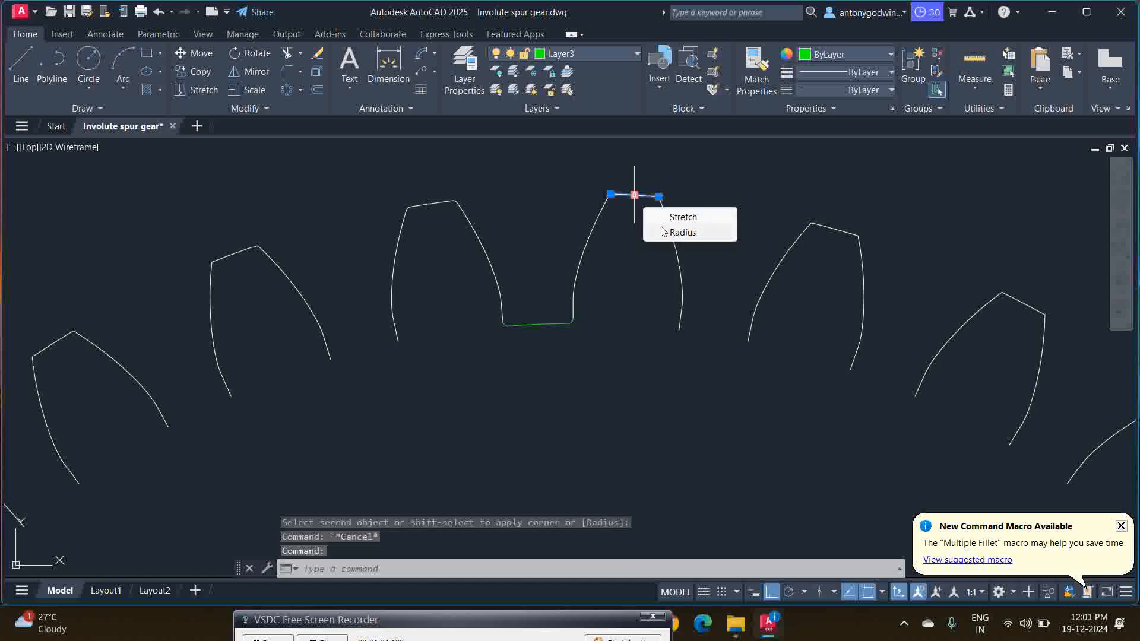
key("Delete")
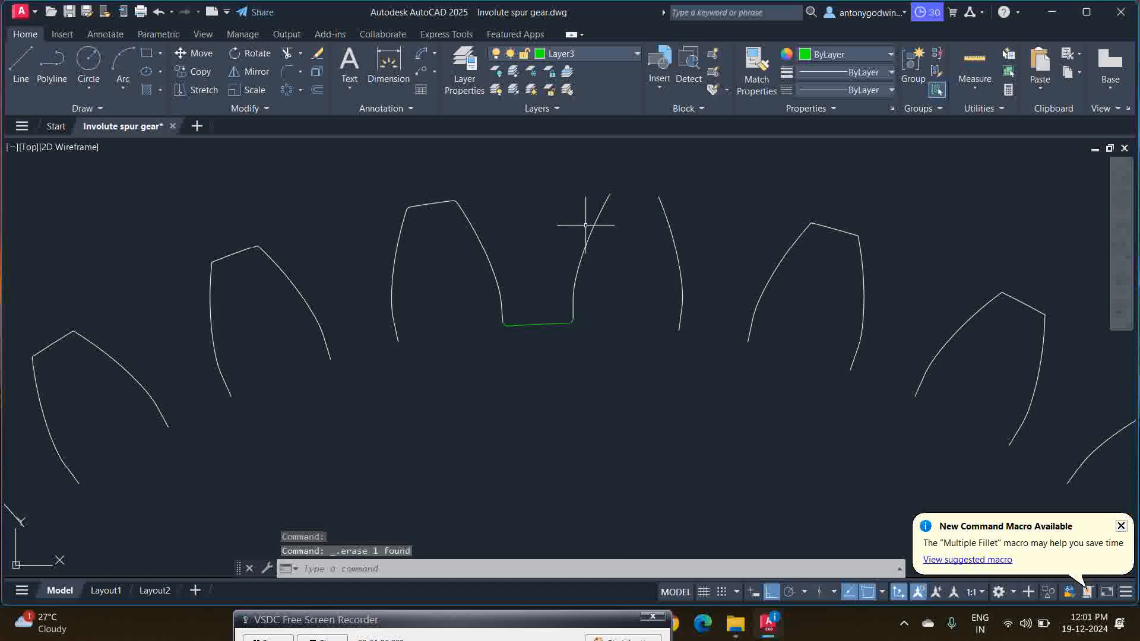
key("ctrl+z")
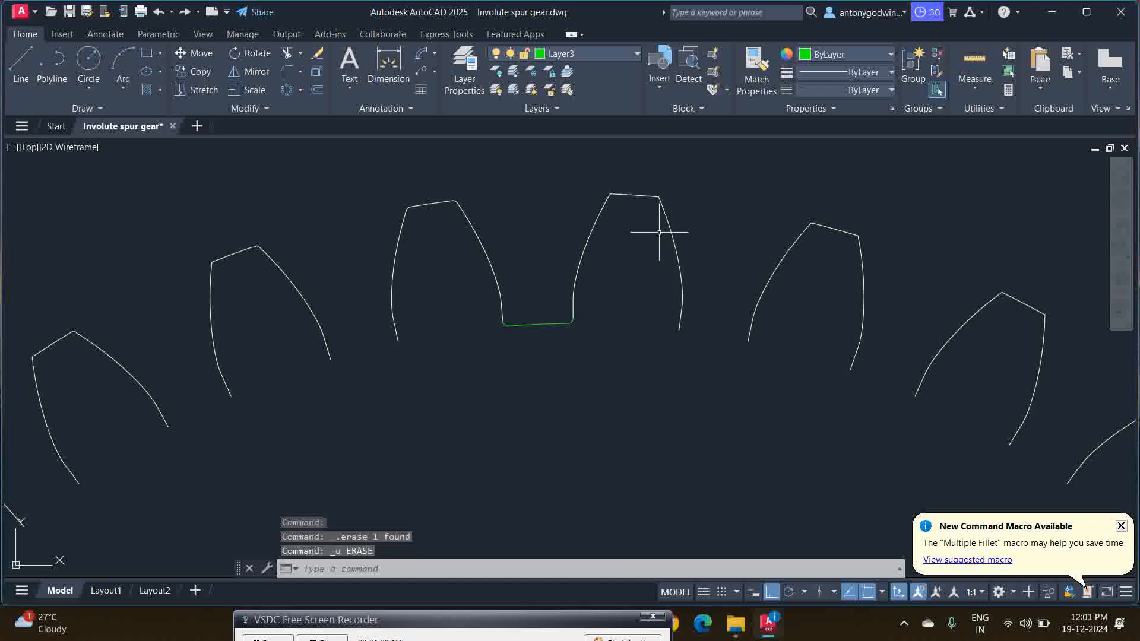
left_click(484, 303)
left_click(626, 334)
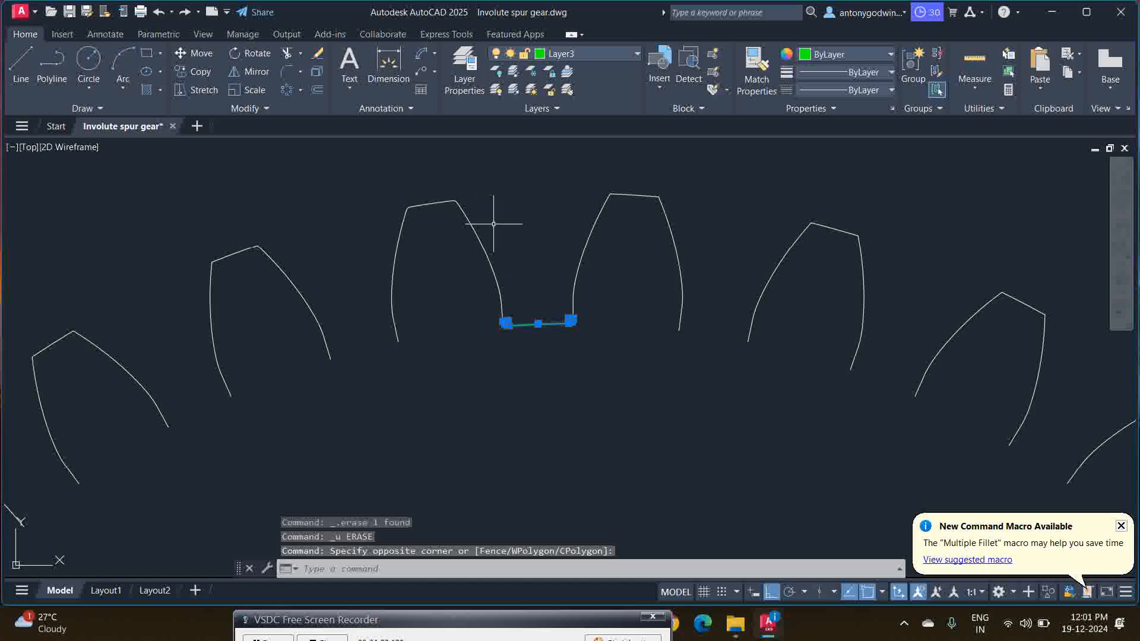
scroll(475, 175, "down", 4)
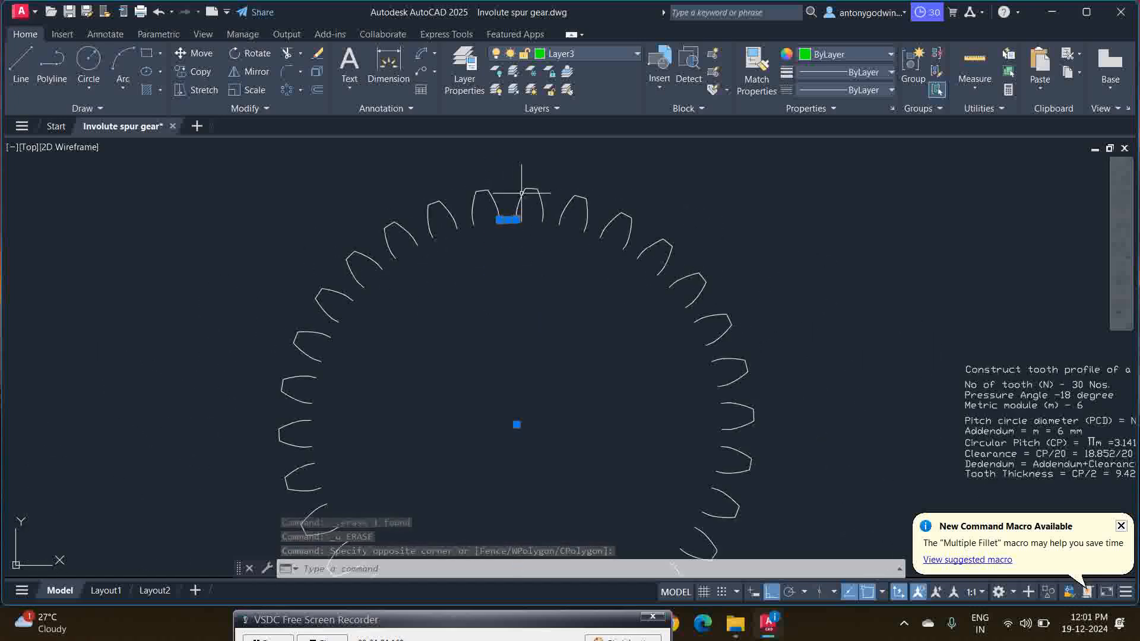
left_click(804, 504)
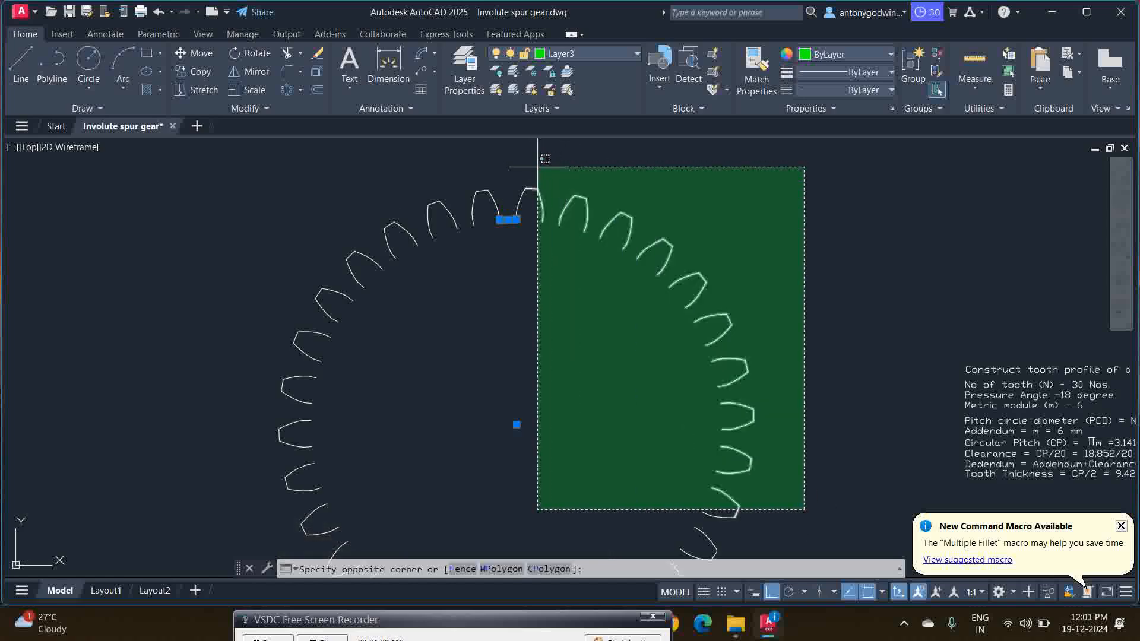
key("Escape")
key("Escape")
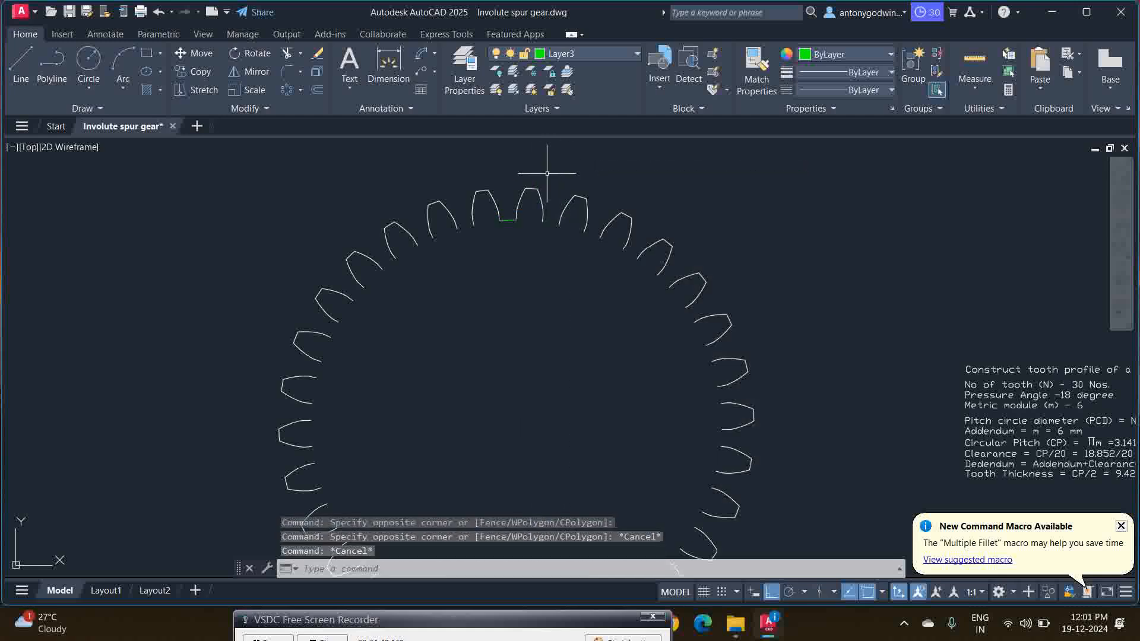
- Delete every tooth around the gear except the one adjoining the left end of the root arc
scroll(498, 170, "up", 2)
scroll(466, 186, "up", 4)
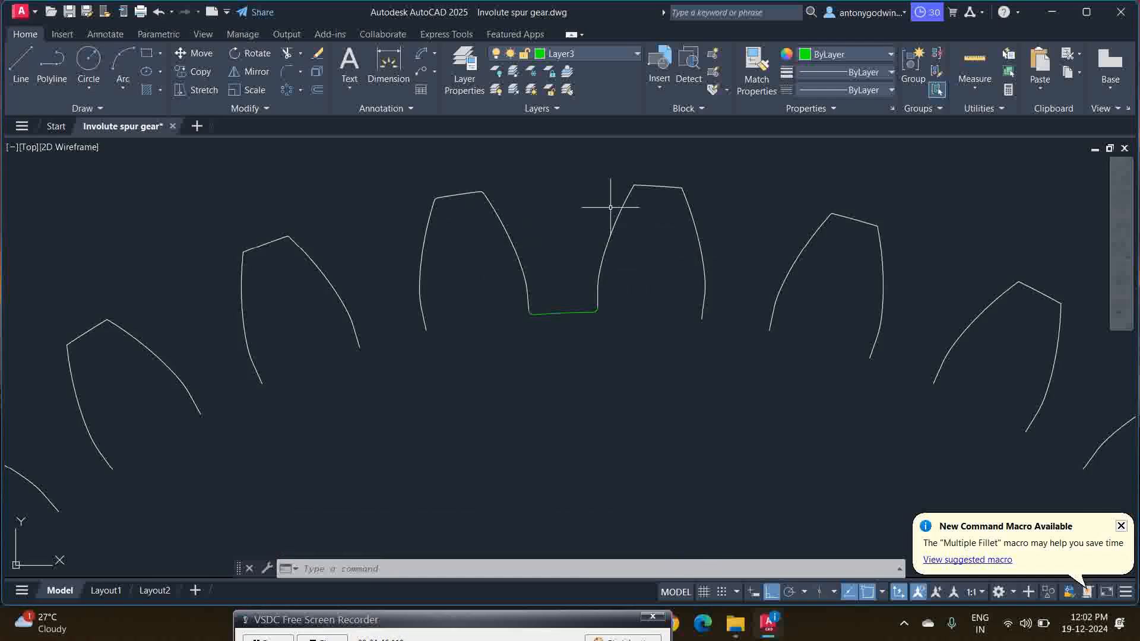
left_click(590, 169)
left_click(740, 301)
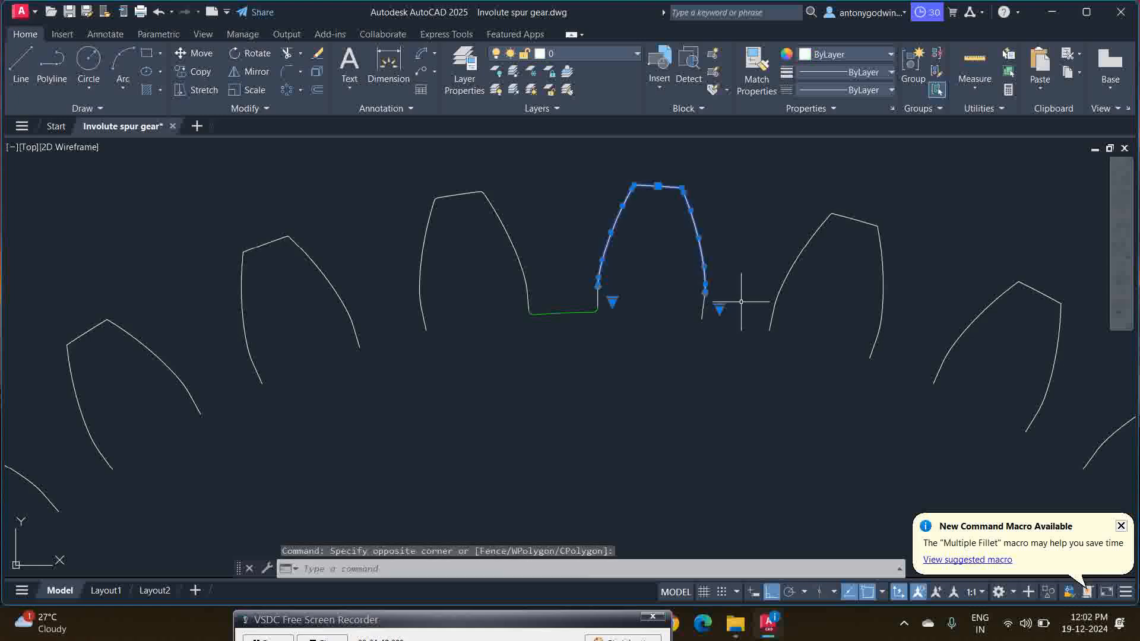
left_click(598, 293)
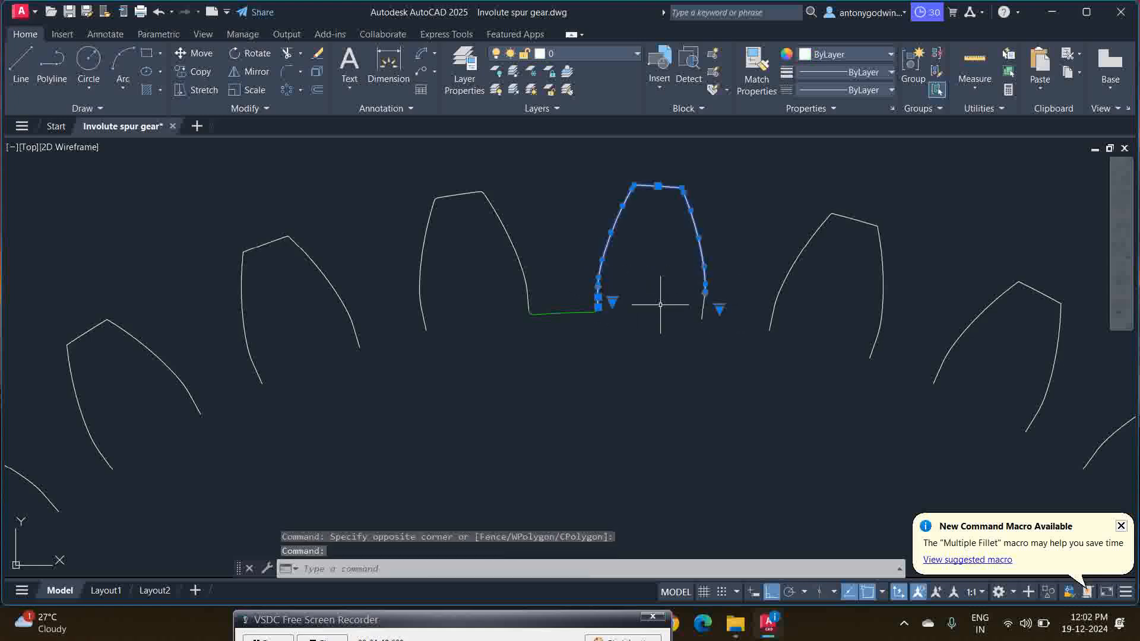
left_click(705, 311)
left_click(689, 303)
scroll(651, 263, "down", 4)
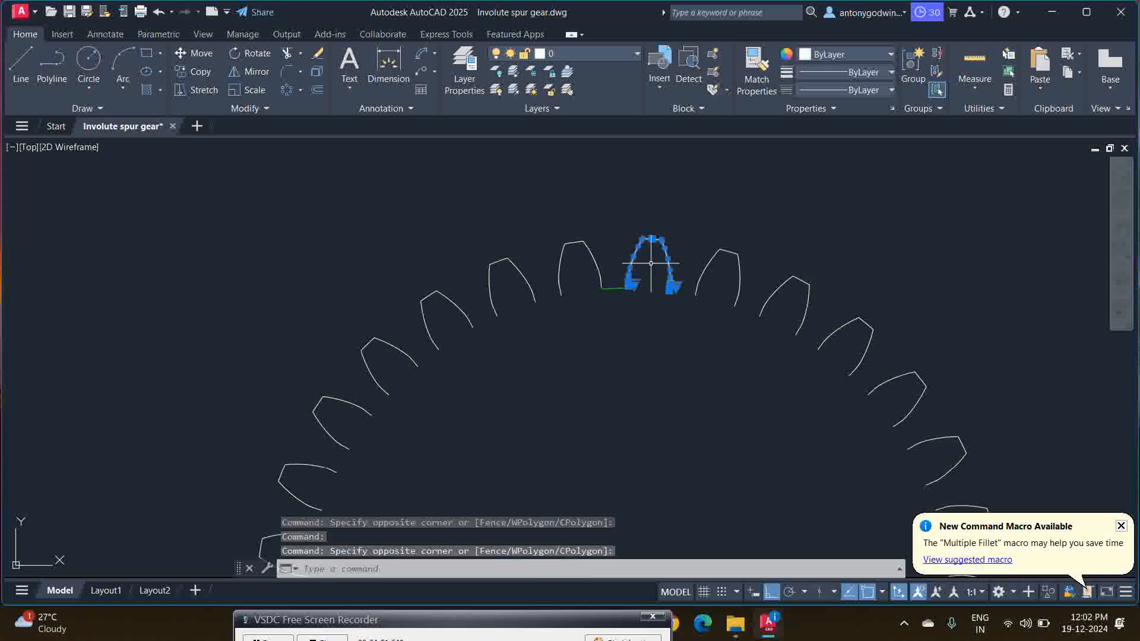
left_click(690, 232)
scroll(756, 315, "down", 5)
left_click(798, 426)
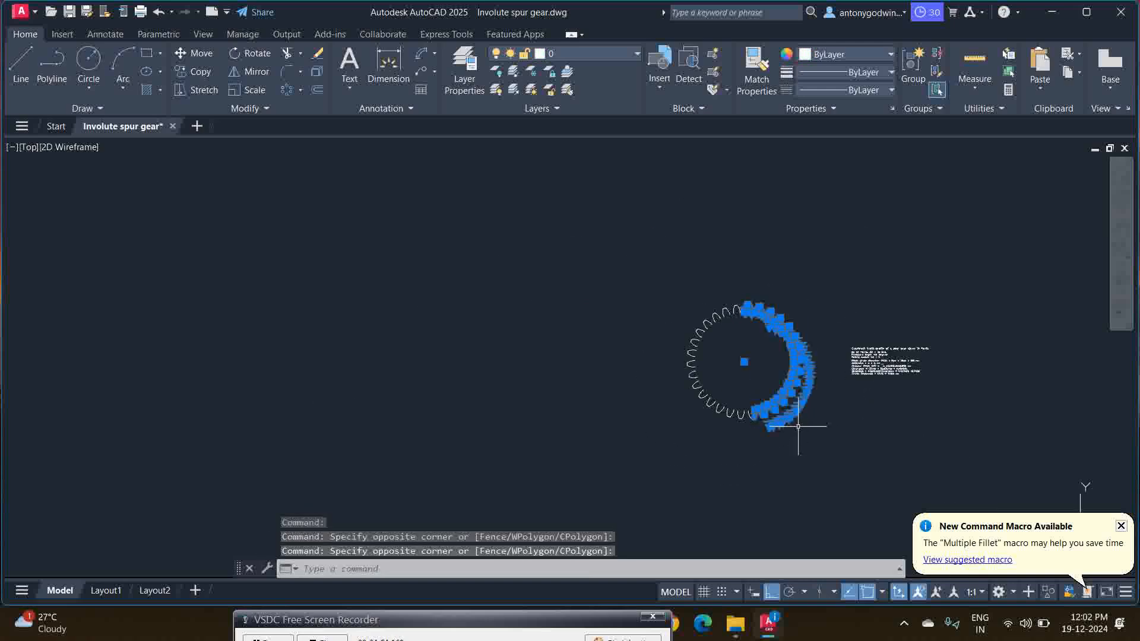
scroll(798, 426, "up", 4)
left_click(733, 466)
left_click(491, 278)
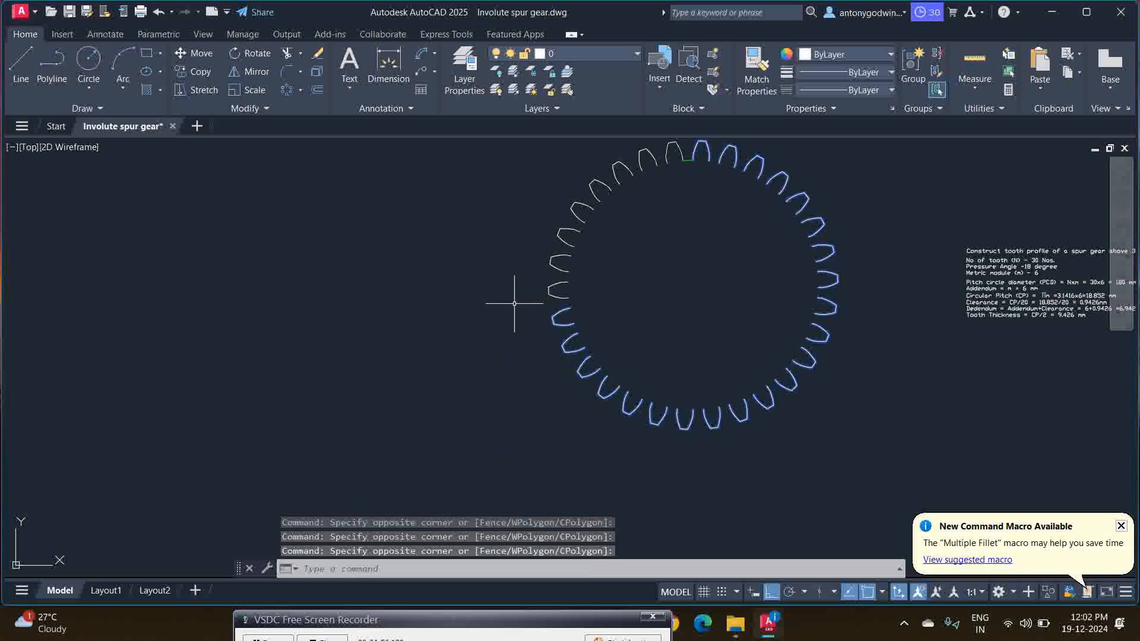
scroll(594, 238, "down", 2)
scroll(617, 196, "up", 4)
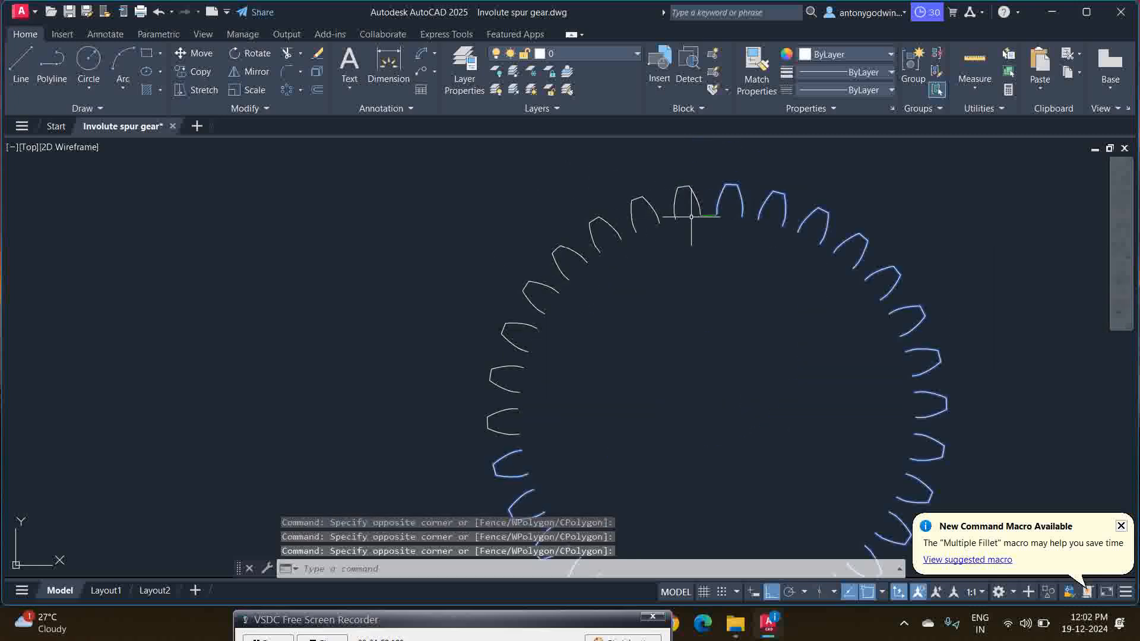
left_click(657, 241)
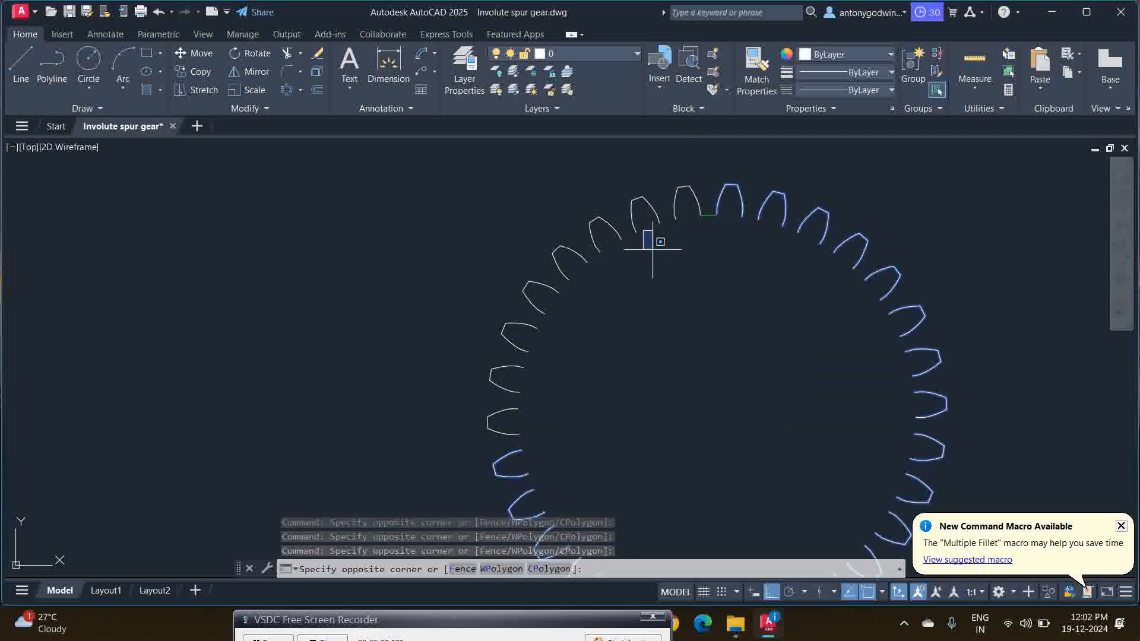
left_click(565, 178)
left_click(666, 281)
left_click(588, 168)
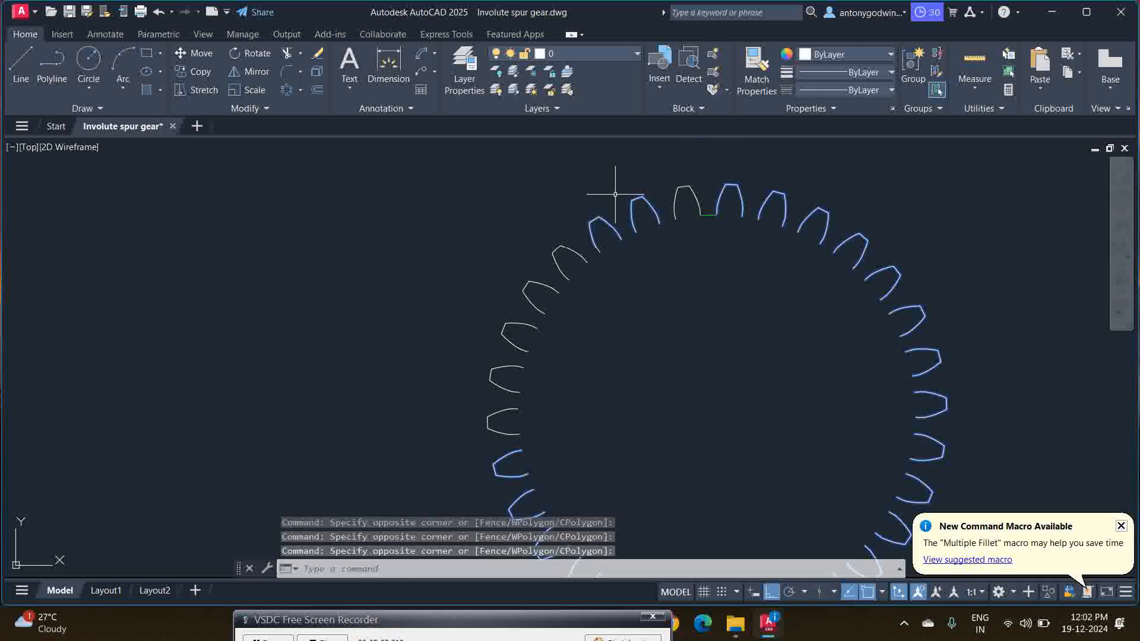
scroll(600, 196, "down", 3)
left_click(460, 231)
left_click(568, 386)
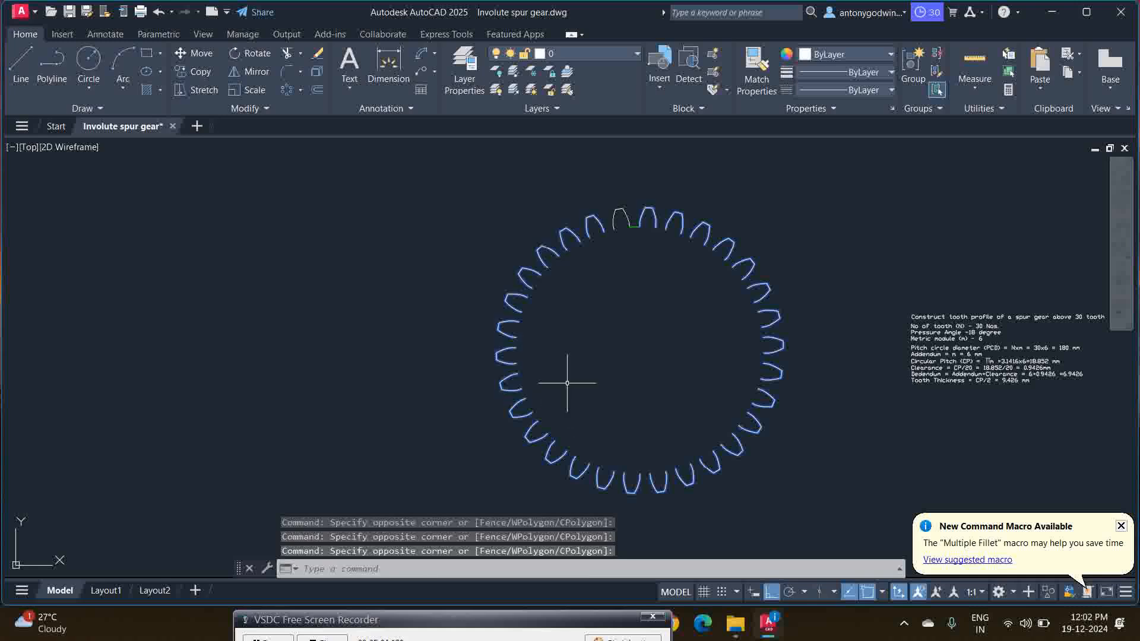
key("Delete")
- Create a polar array of the remaining tooth and root arc with 30 items about the gear centre
scroll(580, 189, "up", 1)
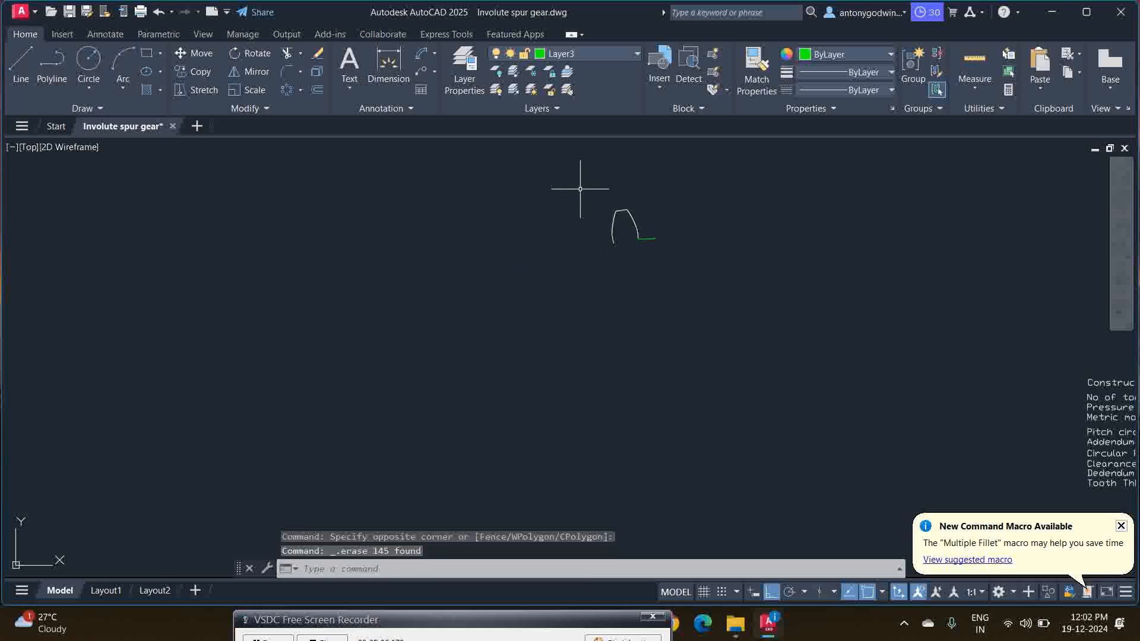
left_click(584, 188)
left_click(683, 257)
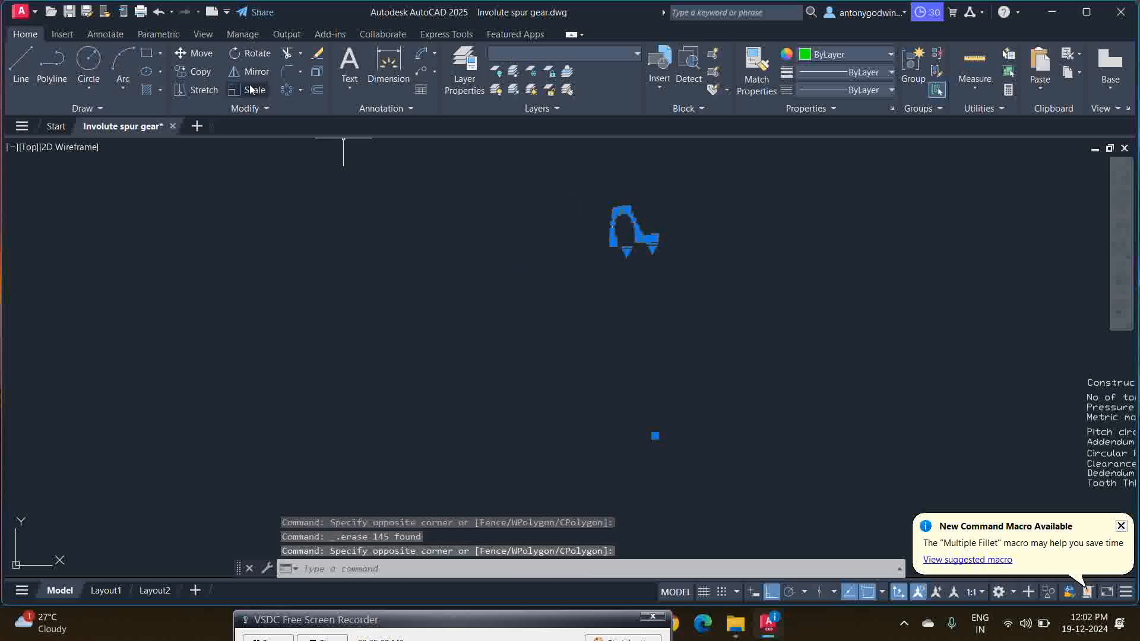
left_click(287, 91)
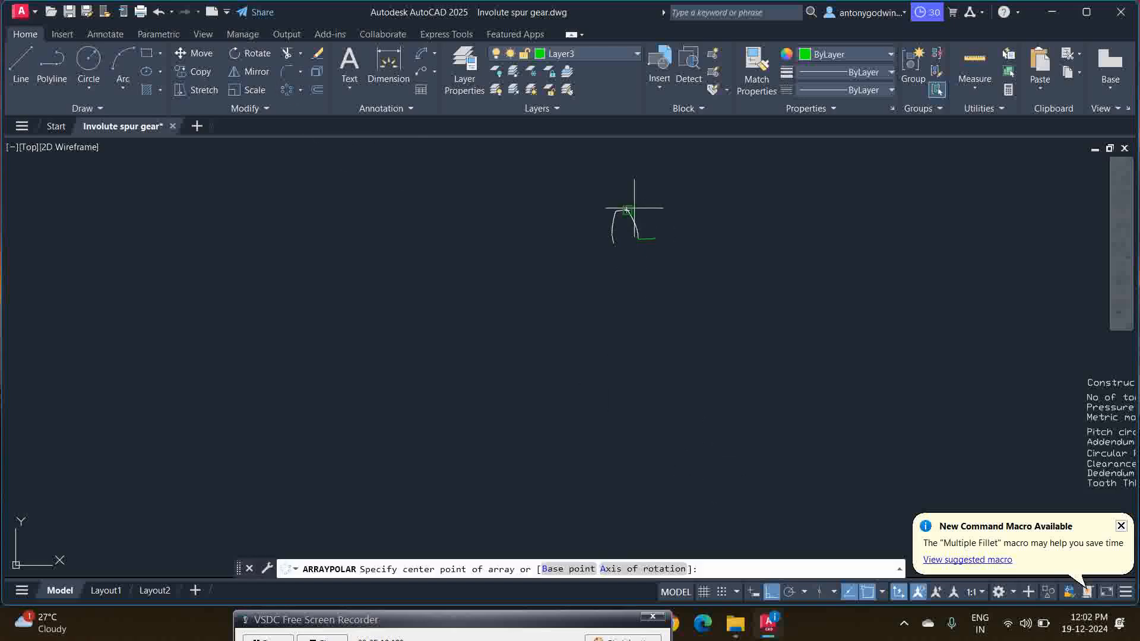
left_click(655, 436)
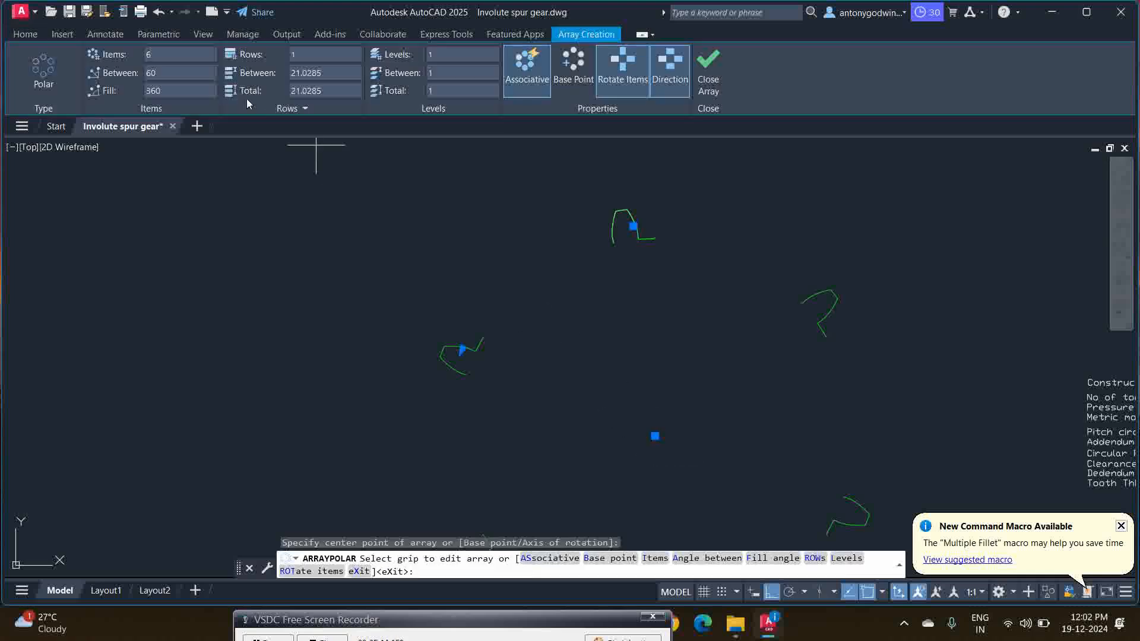
left_click(174, 59)
type("30")
key("Return")
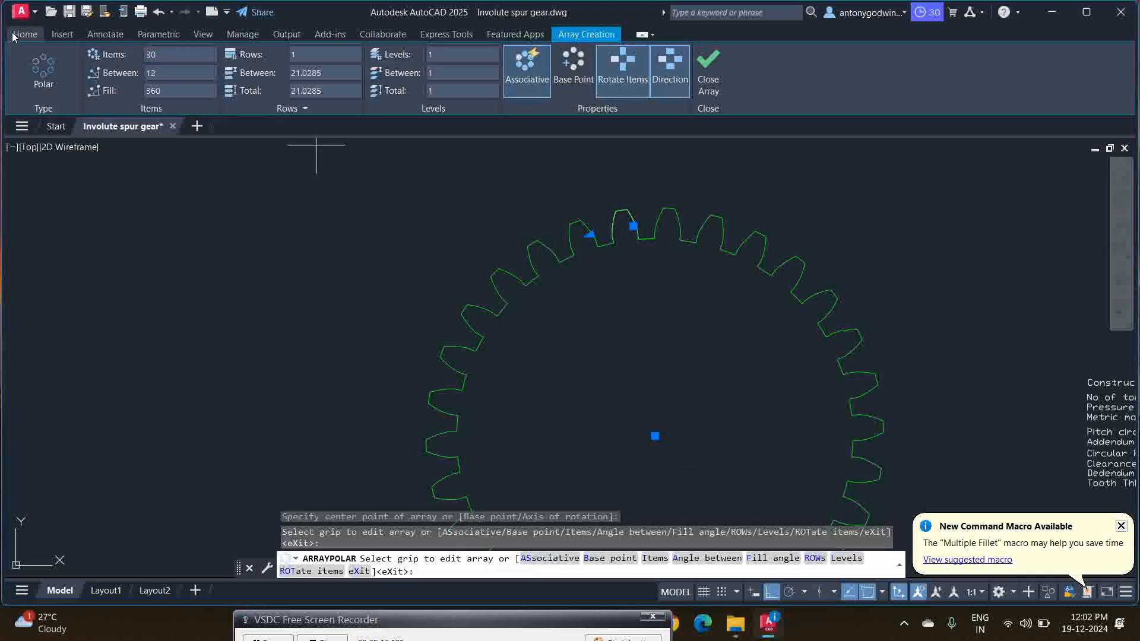
left_click(709, 70)
- Inspect the root corners of the arrayed outline and undo the polar array
scroll(648, 225, "up", 4)
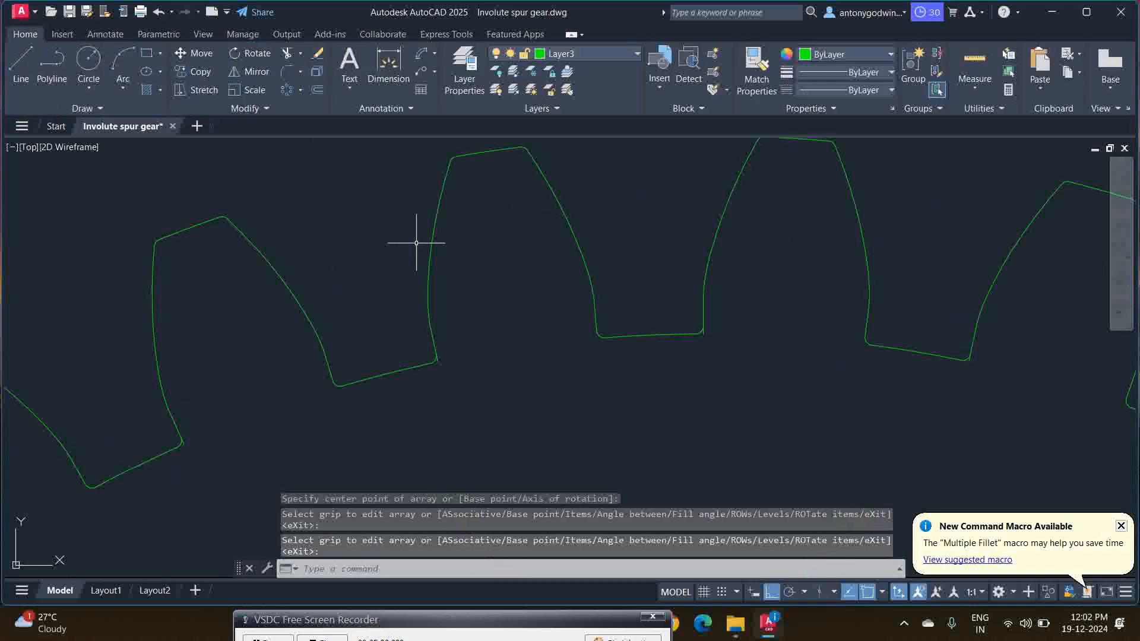
scroll(697, 330, "up", 5)
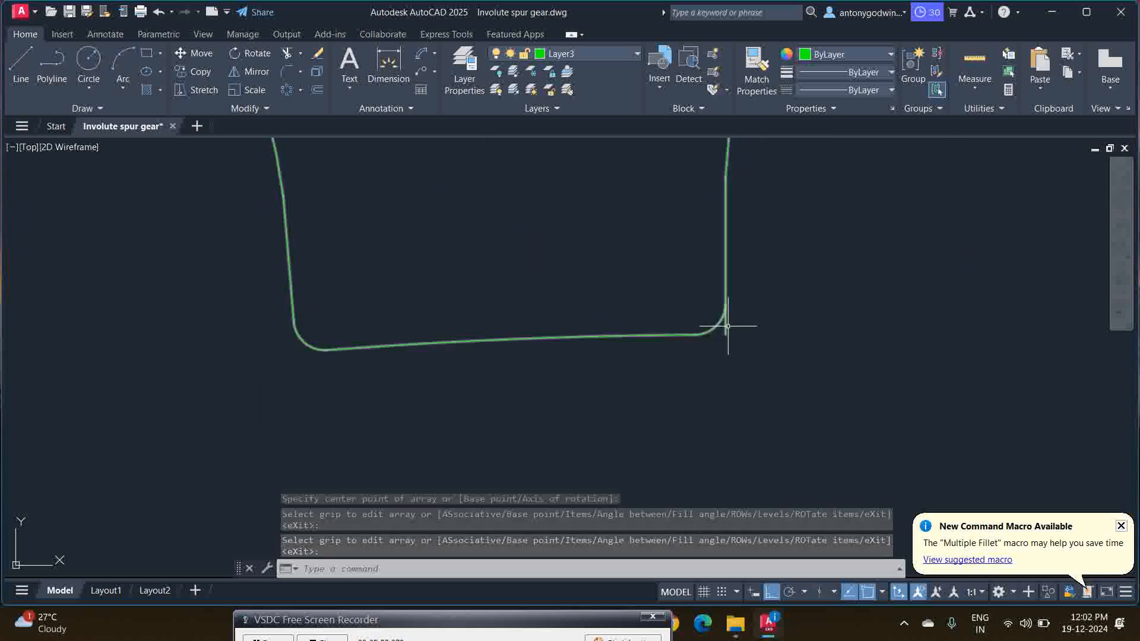
scroll(540, 285, "down", 4)
scroll(581, 290, "up", 3)
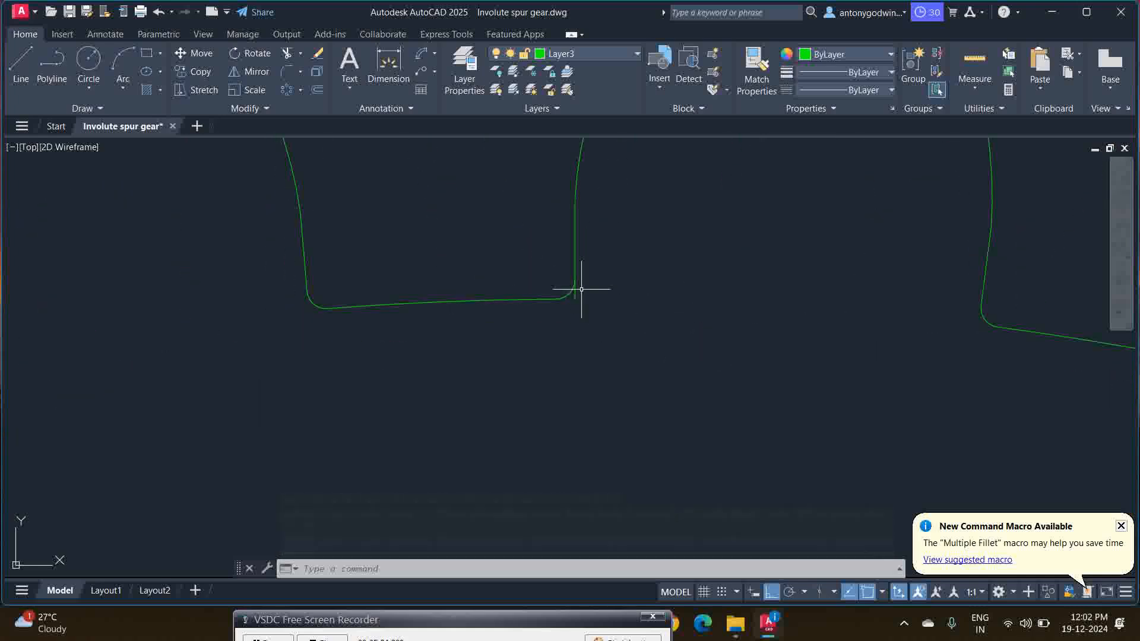
key("ctrl+z")
key("ctrl+z")
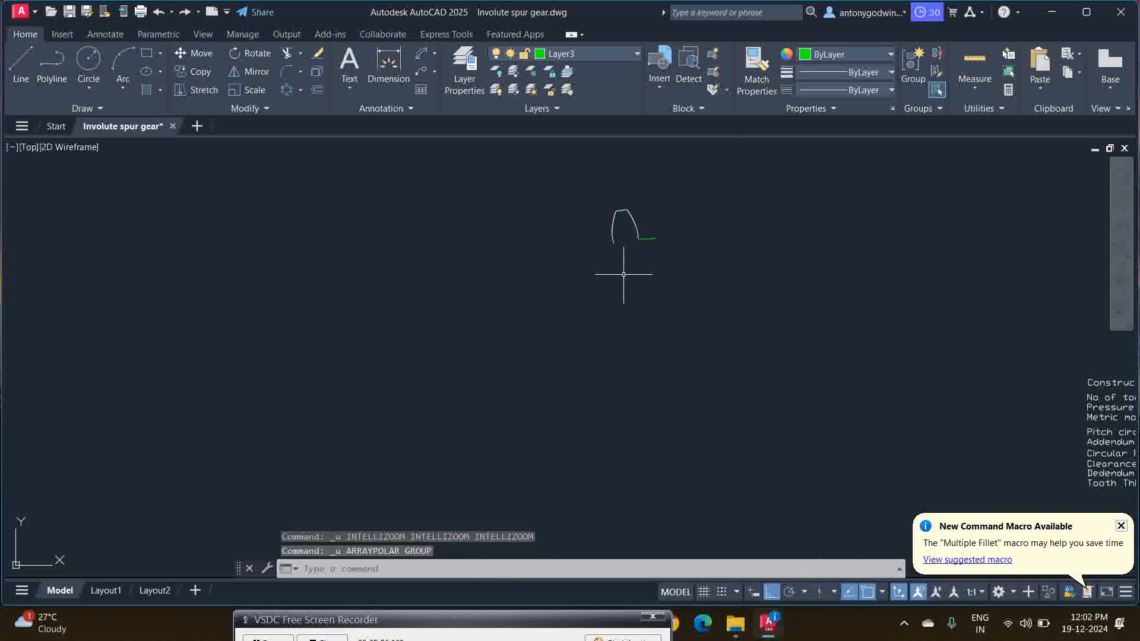
- Undo the deletion of the other teeth
scroll(662, 254, "up", 2)
scroll(657, 250, "up", 3)
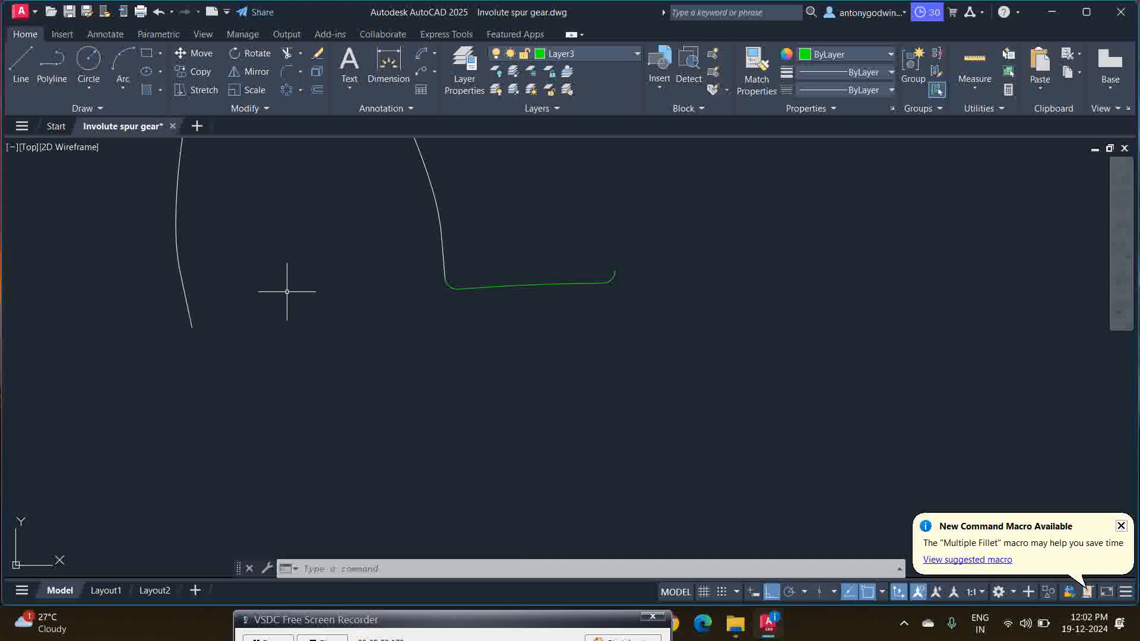
scroll(380, 217, "down", 3)
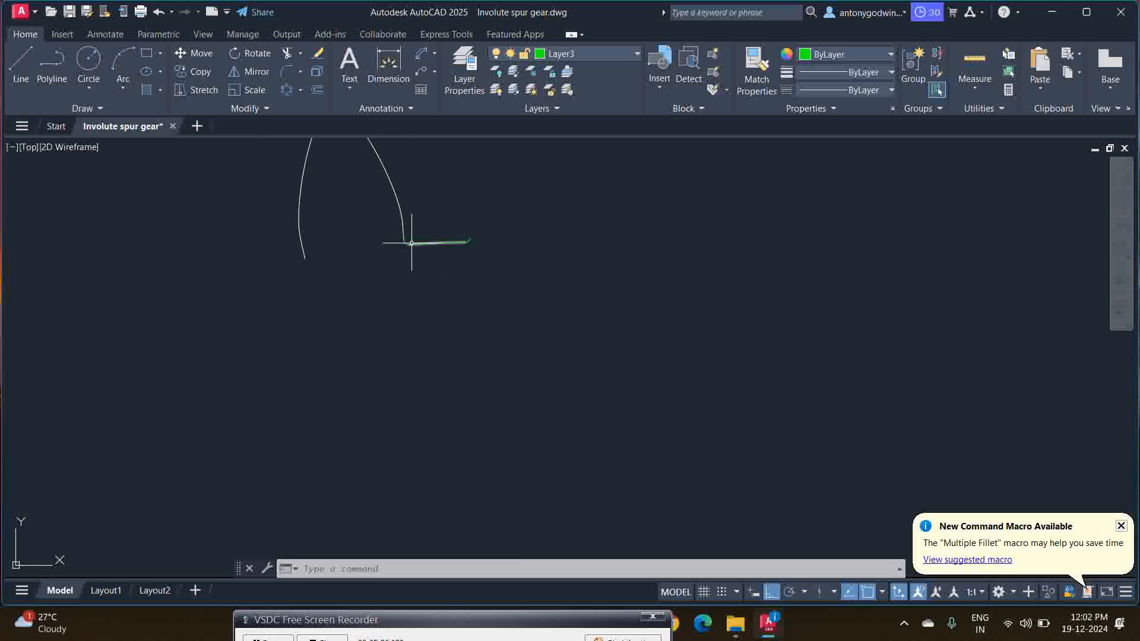
key("ctrl+z")
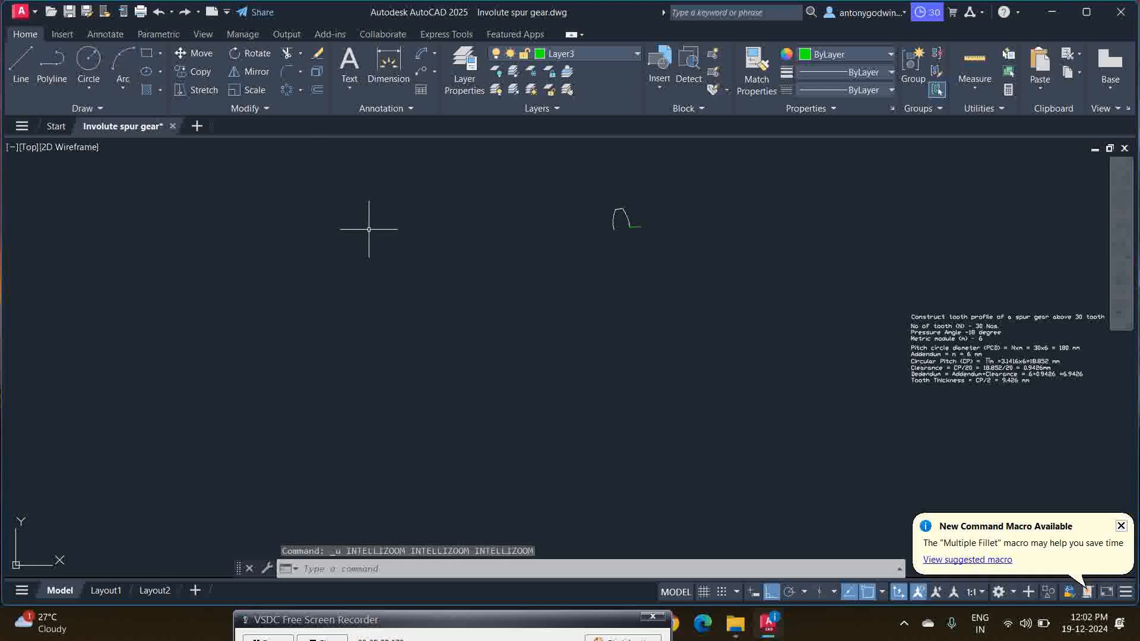
key("ctrl+z")
key("ctrl+z")
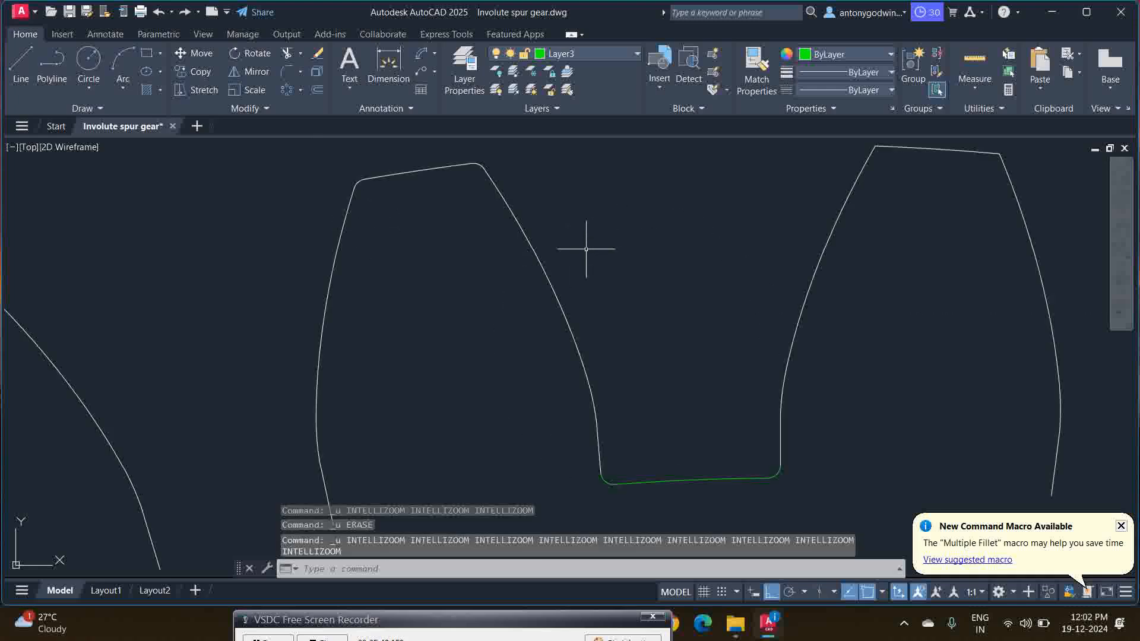
- Undo the tip and root fillets, the explosion of the tooth array and the preceding break
key("ctrl+z")
scroll(434, 228, "down", 2)
key("ctrl+z")
key("ctrl+z")
key("ctrl+z")
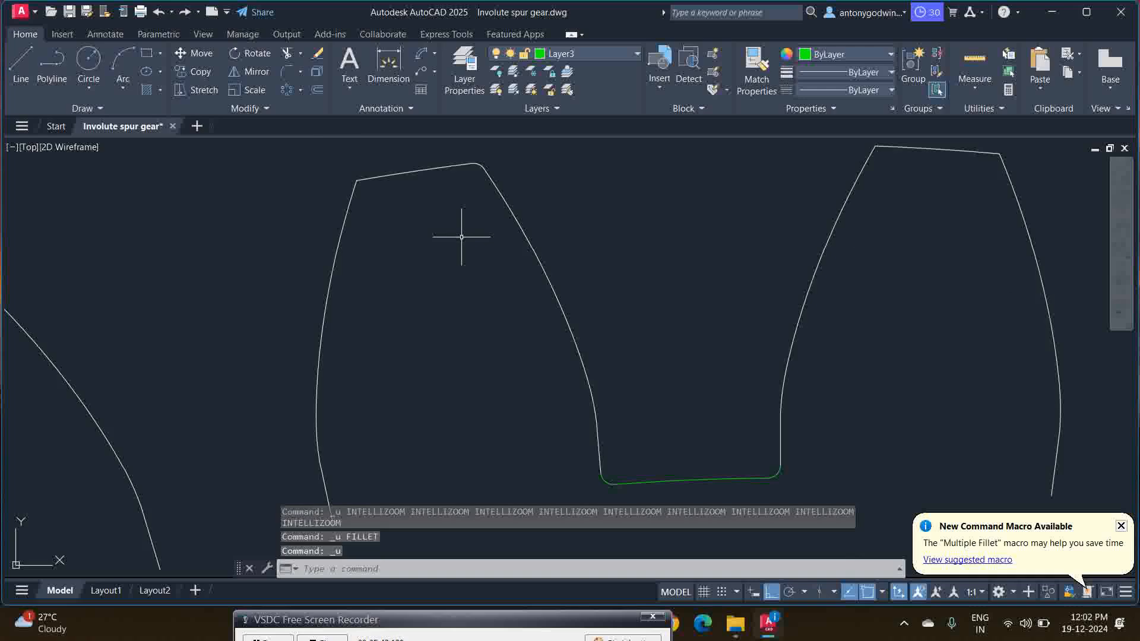
key("ctrl+z")
key("ctrl+z")
key("ctrl+z")
key("ctrl+z")
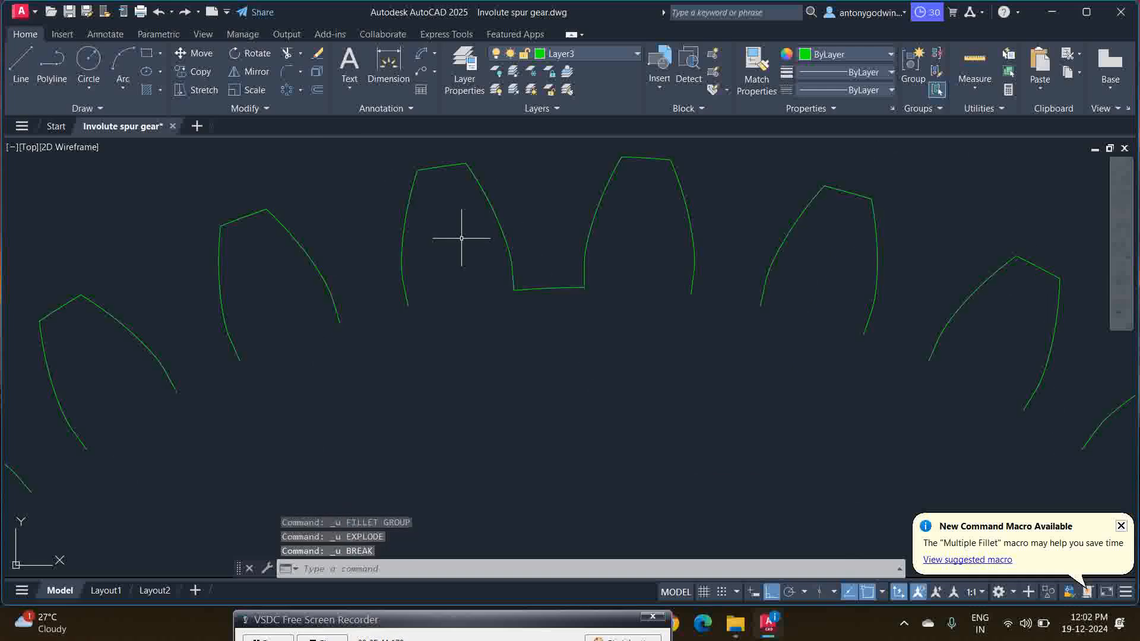
- Undo further back to restore the deleted remainder of the root circle
key("ctrl+z")
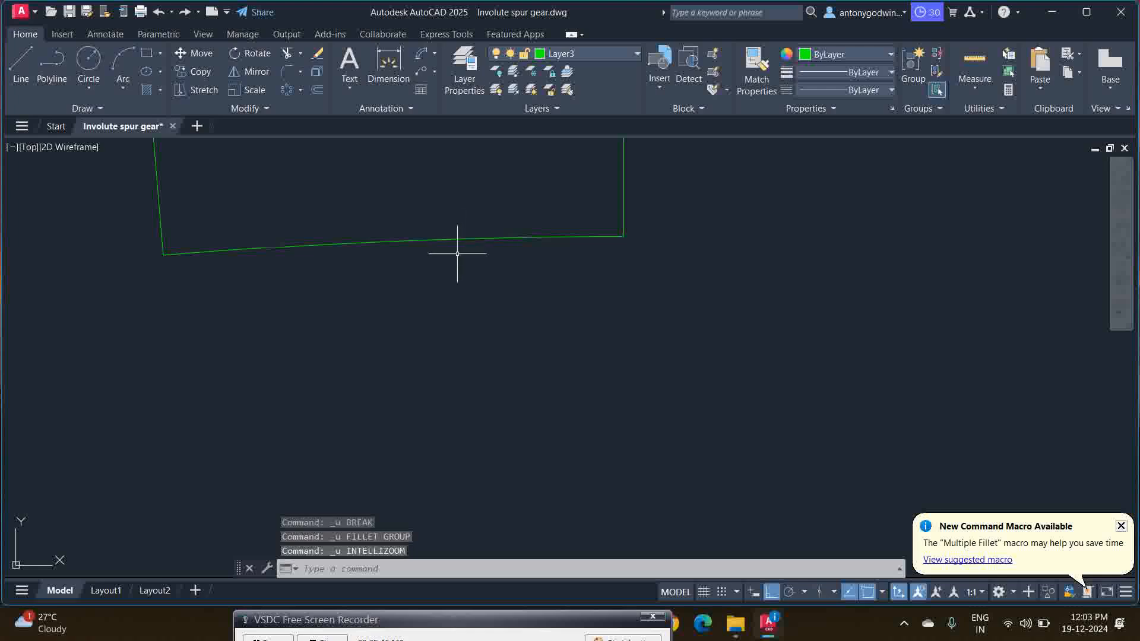
scroll(457, 254, "down", 8)
key("ctrl+z")
key("ctrl+z")
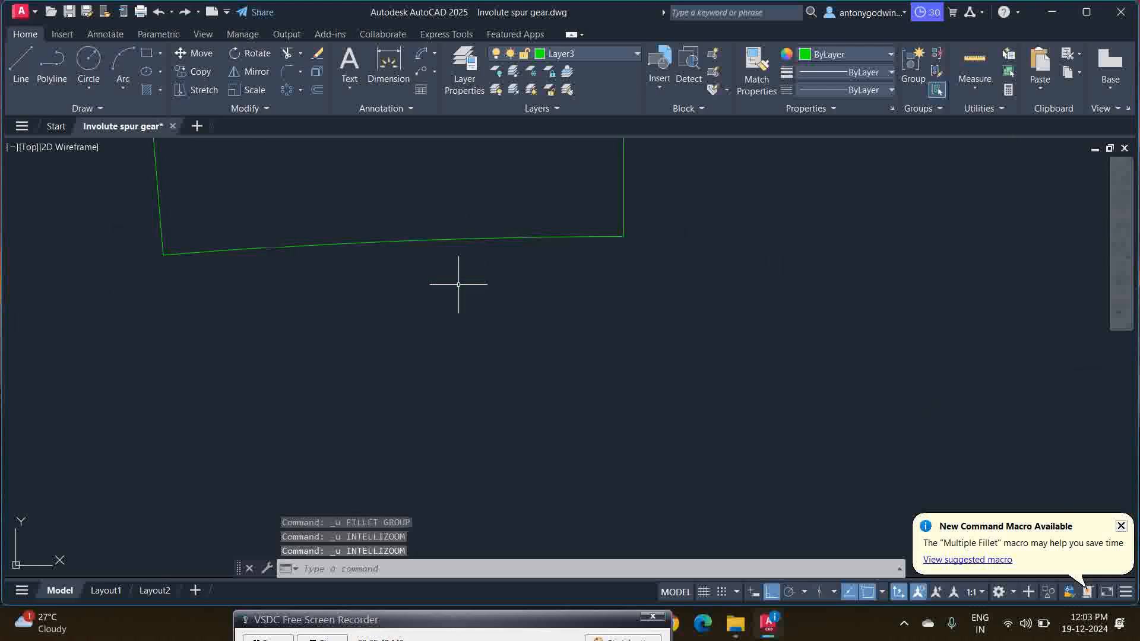
scroll(460, 280, "down", 5)
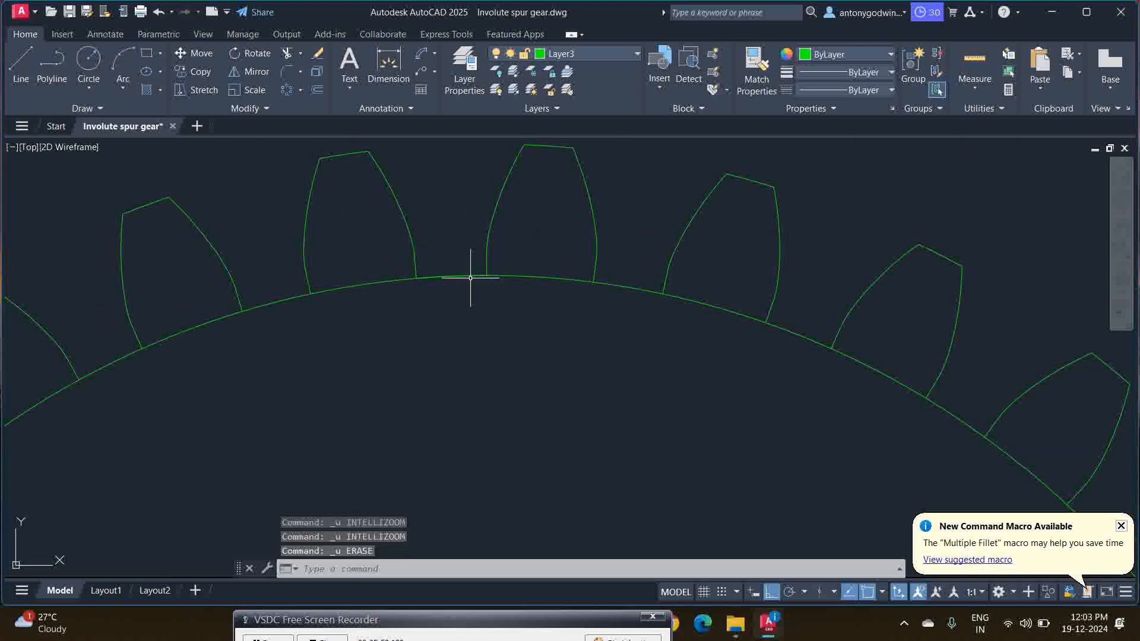
- Delete the remainder of the root circle, keeping only the root arc between the two uppermost teeth
left_click(399, 295)
left_click(356, 268)
key("Delete")
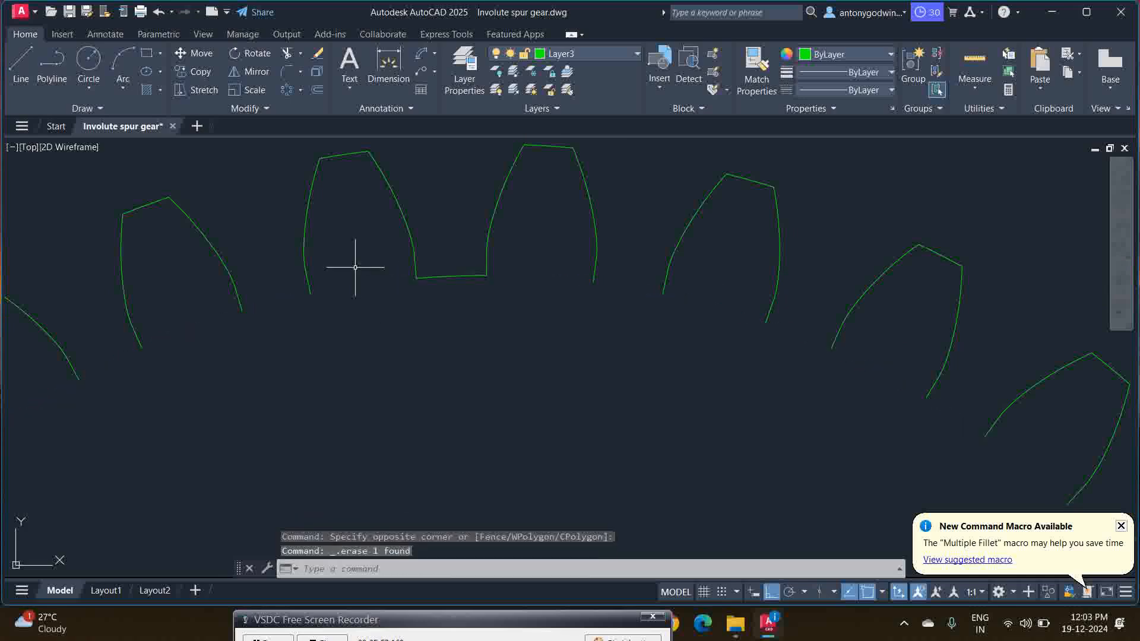
- Try to trim the root arc between the two uppermost teeth, undo the trim and leave the command
scroll(466, 297, "down", 3)
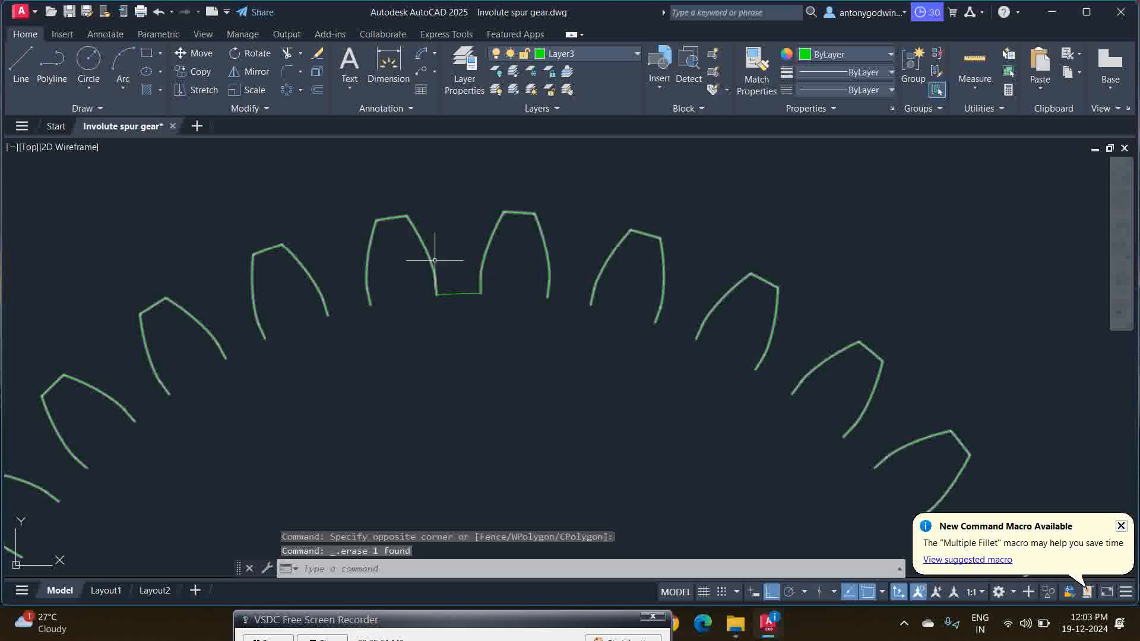
left_click(287, 55)
scroll(439, 275, "up", 3)
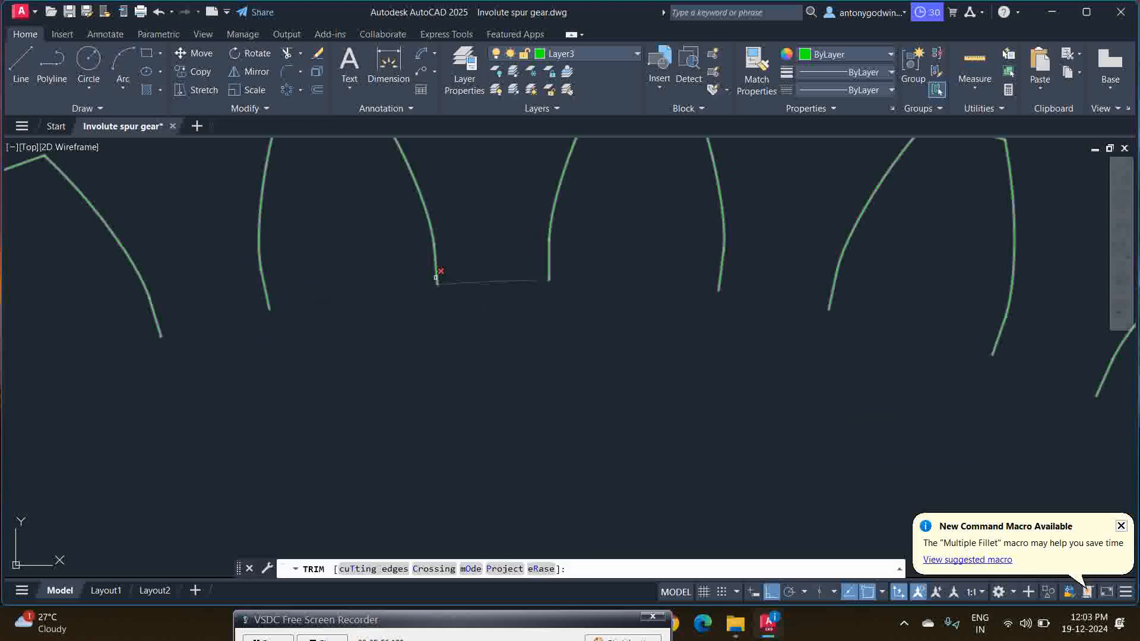
left_click(449, 287)
left_click(452, 284)
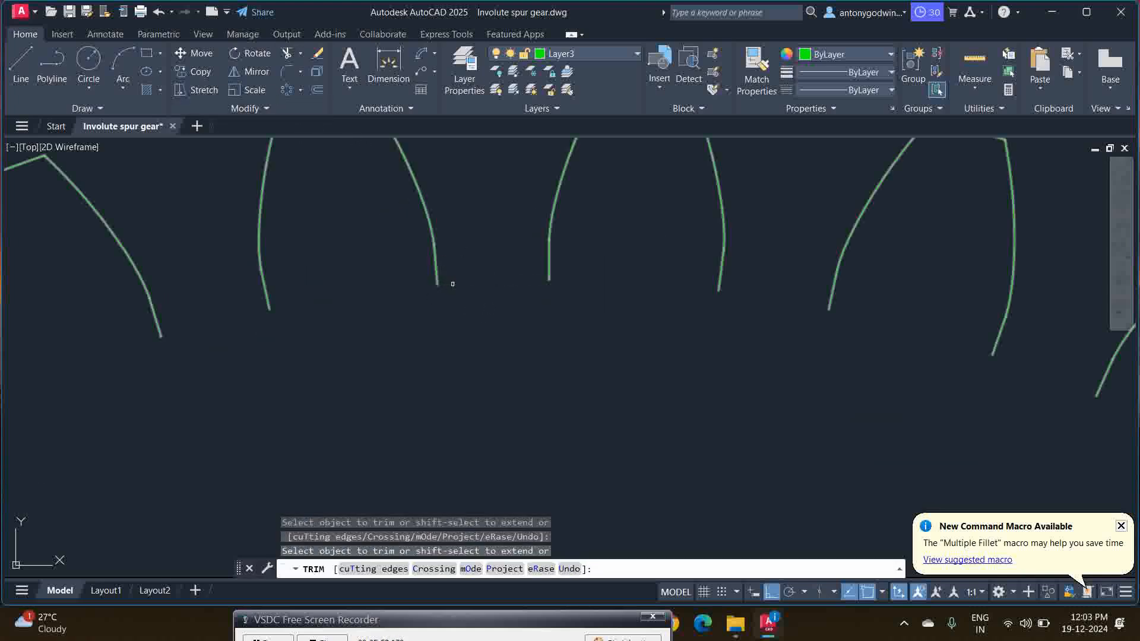
scroll(408, 339, "down", 3)
key("ctrl+z")
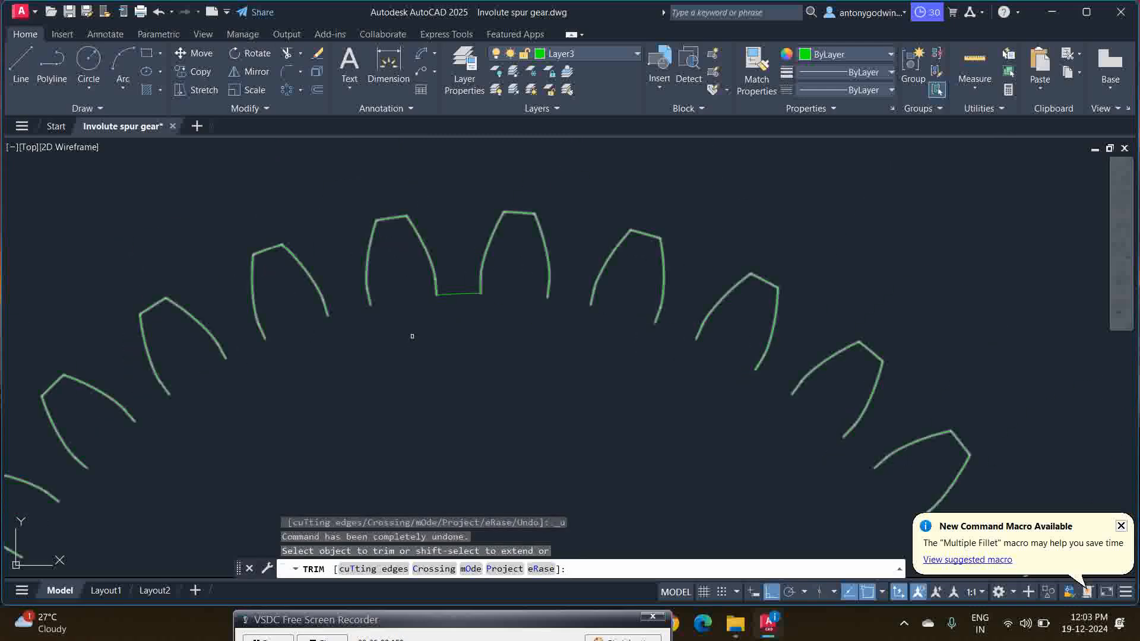
key("Escape")
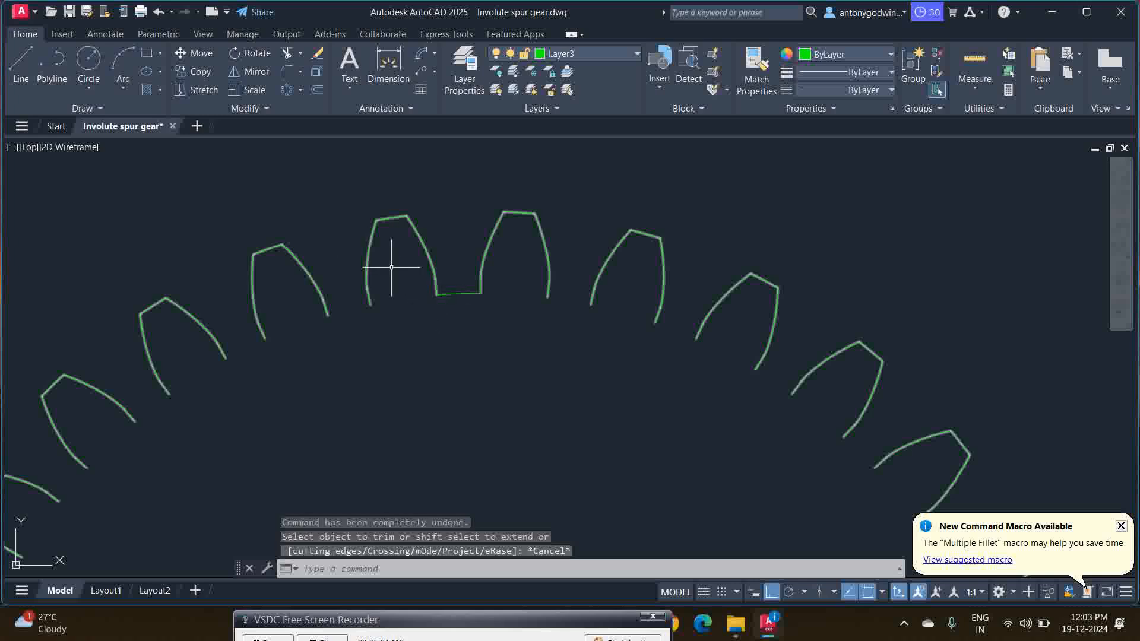
- Undo back past the root circle's erasure to restore the rest of the circle
left_click(460, 294)
left_click(462, 280)
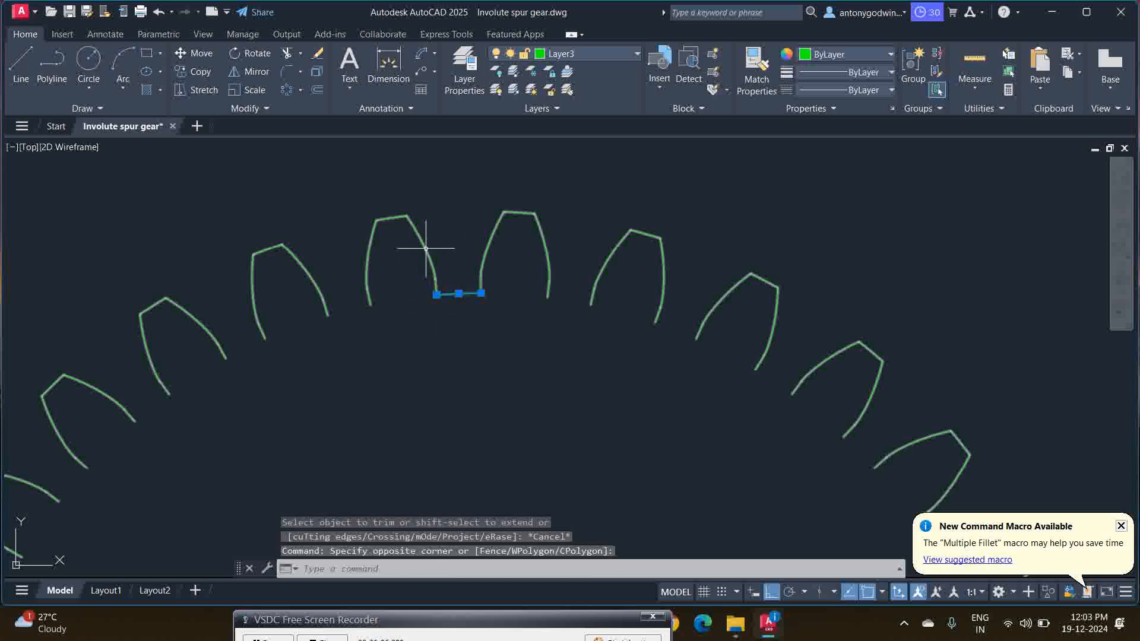
key("Escape")
key("ctrl+z")
key("ctrl+z")
key("ctrl+z")
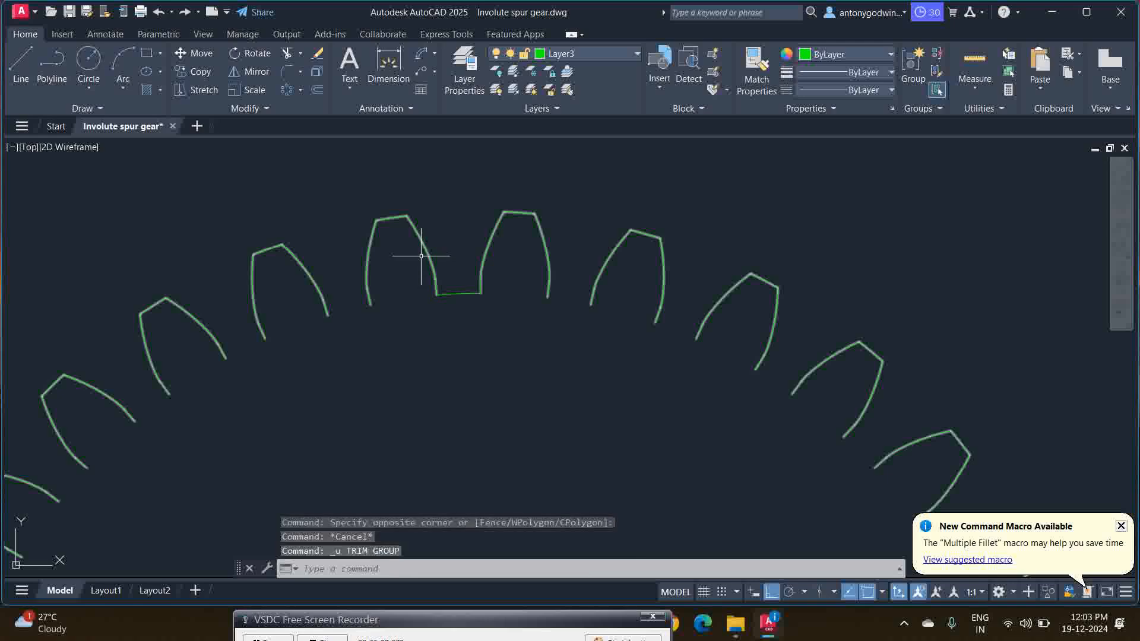
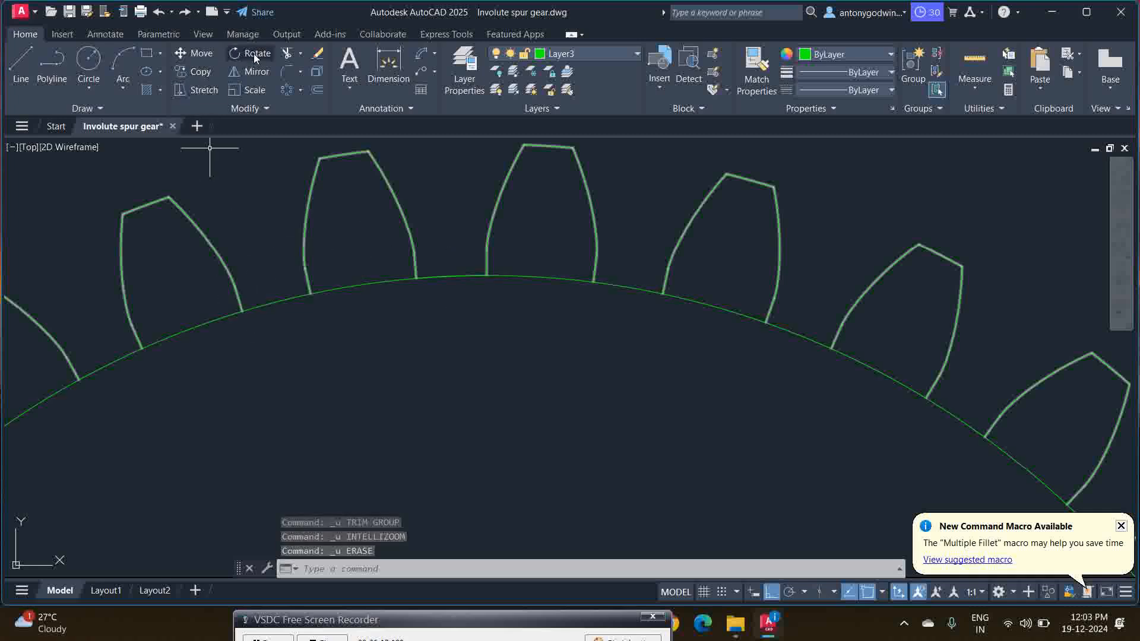
- Draw a three-point arc along the root circle across the tooth gap left of the two uppermost teeth
left_click(127, 62)
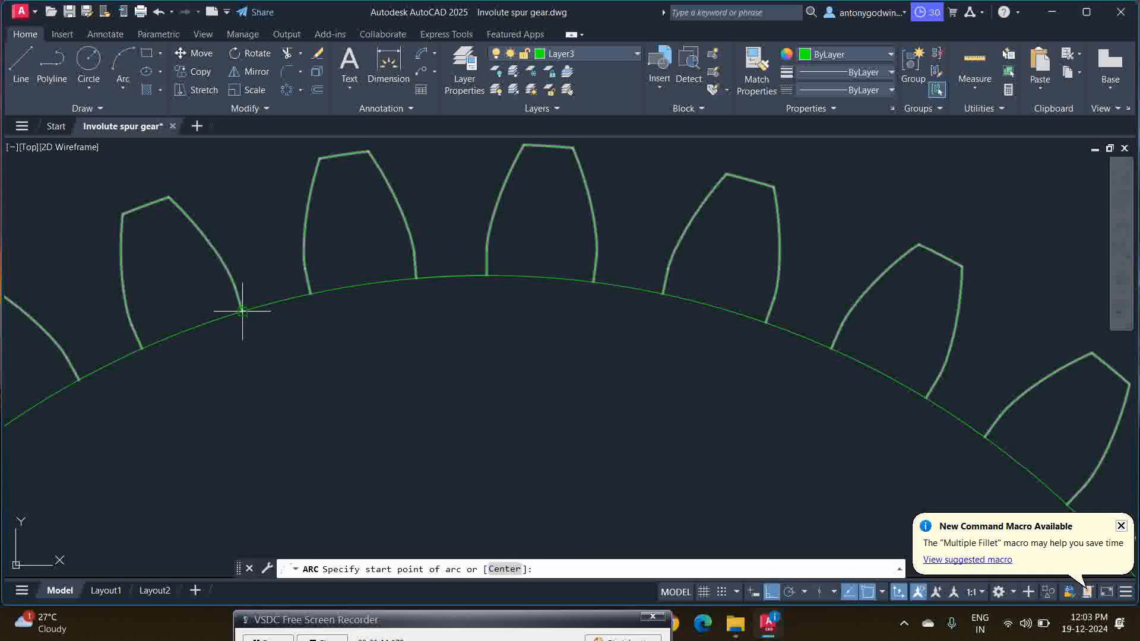
left_click(242, 310)
scroll(272, 305, "up", 3)
left_click(300, 289)
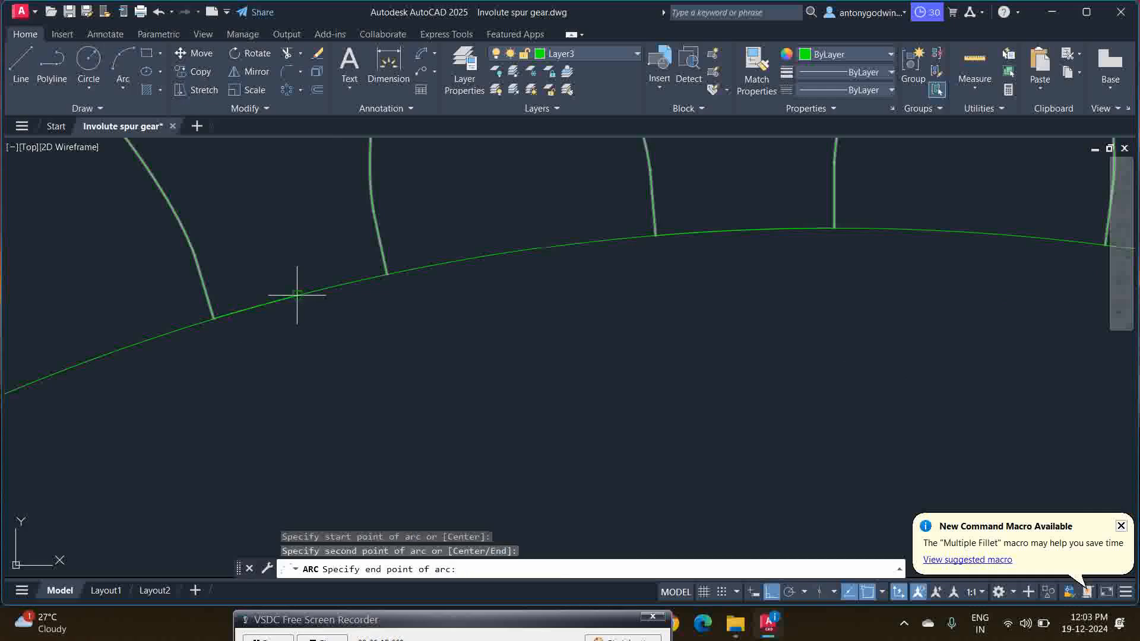
left_click(384, 275)
- Stretch the new root arc's right end onto the lower endpoint of the adjacent tooth flank
scroll(369, 288, "up", 2)
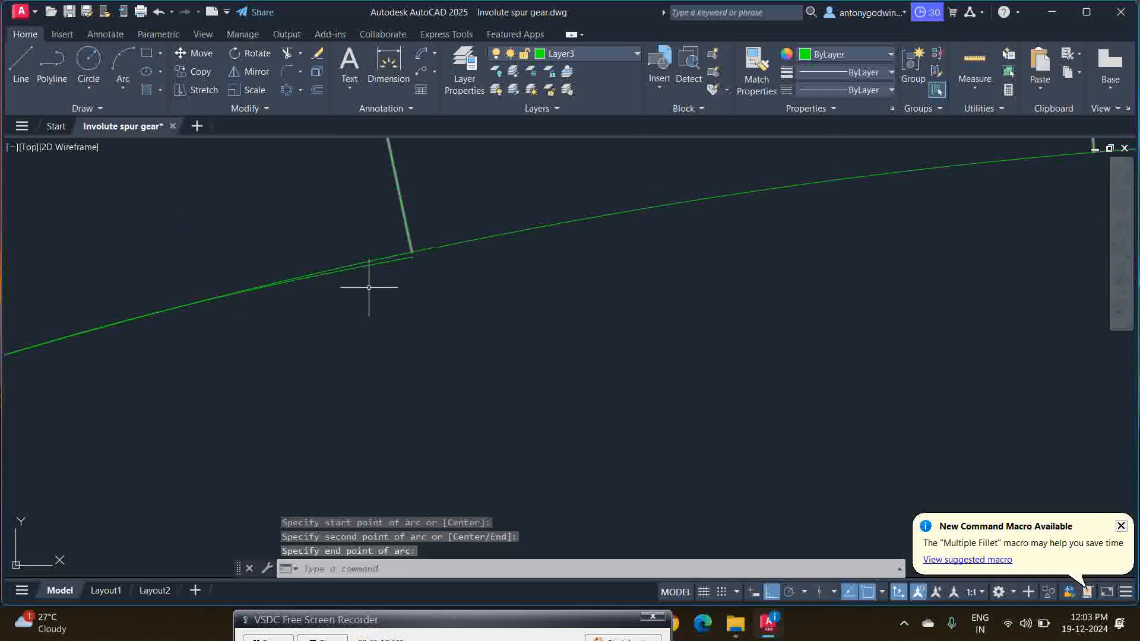
scroll(404, 258, "up", 1)
left_click(415, 251)
left_click(421, 252)
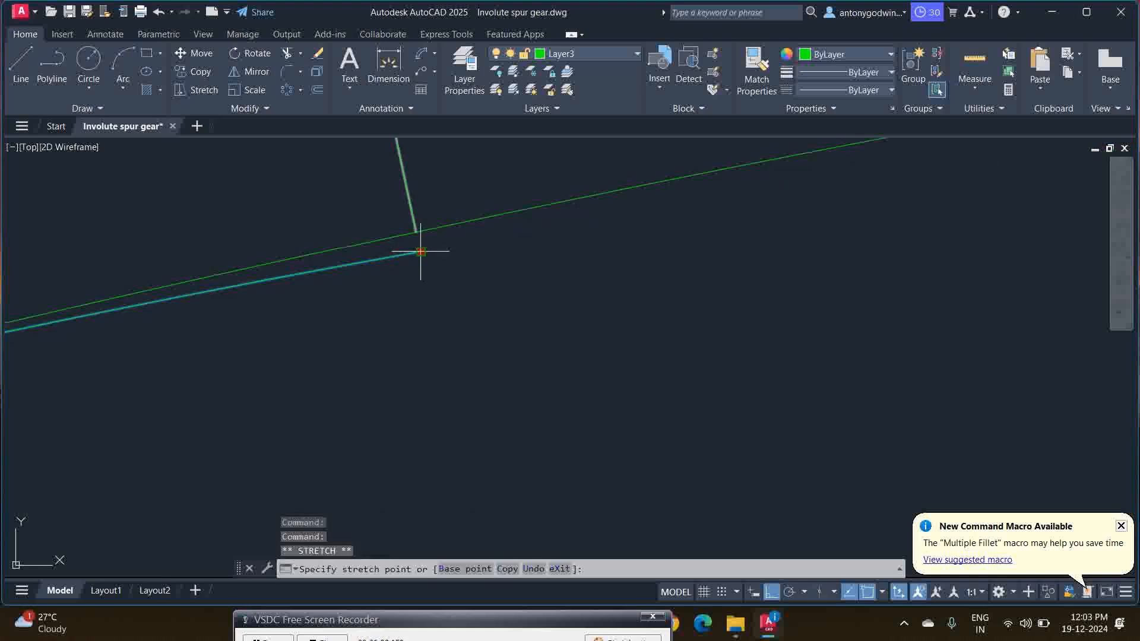
left_click(416, 231)
scroll(390, 288, "down", 4)
- Delete the remainder of the root circle, keeping the two root arcs on either side of one tooth
left_click(519, 305)
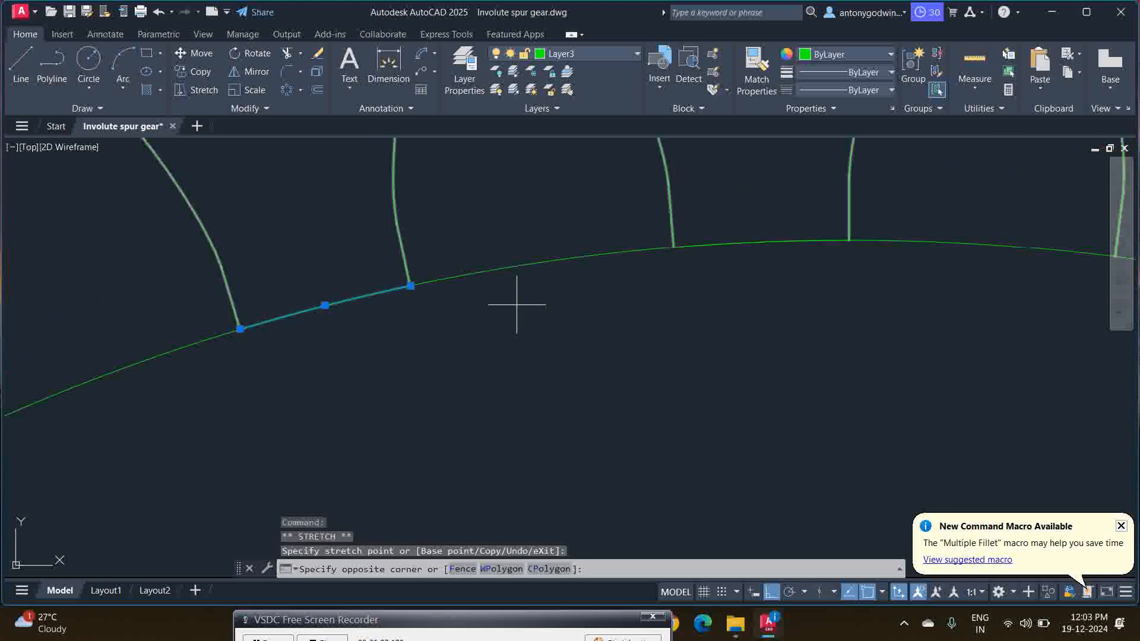
left_click(486, 246)
key("Escape")
key("Escape")
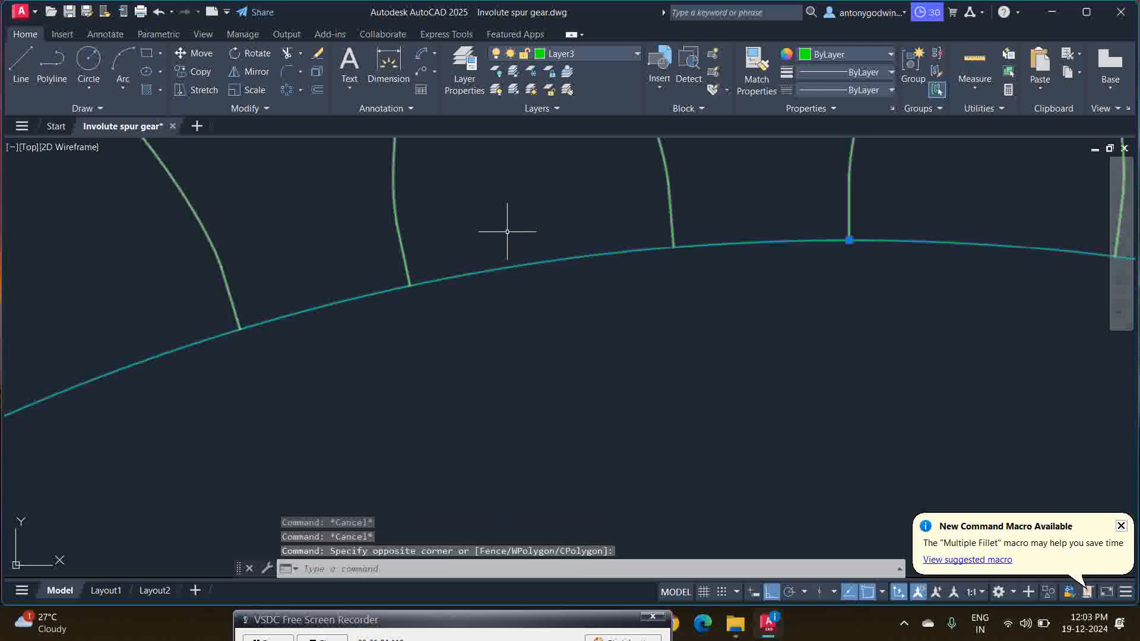
key("Delete")
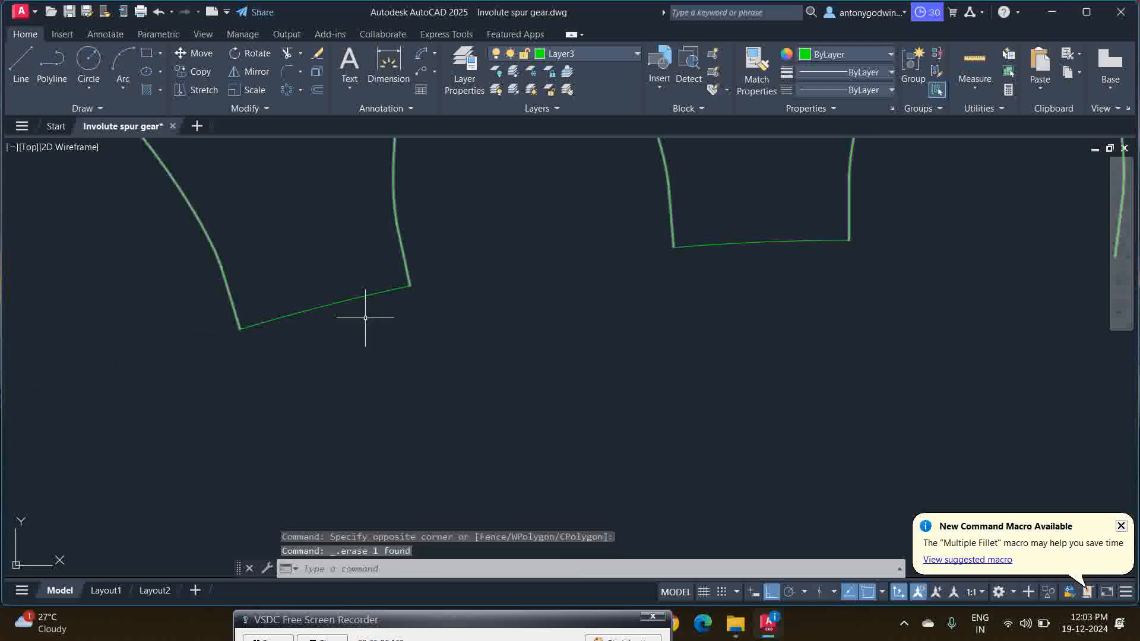
scroll(392, 306, "down", 2)
scroll(395, 254, "down", 4)
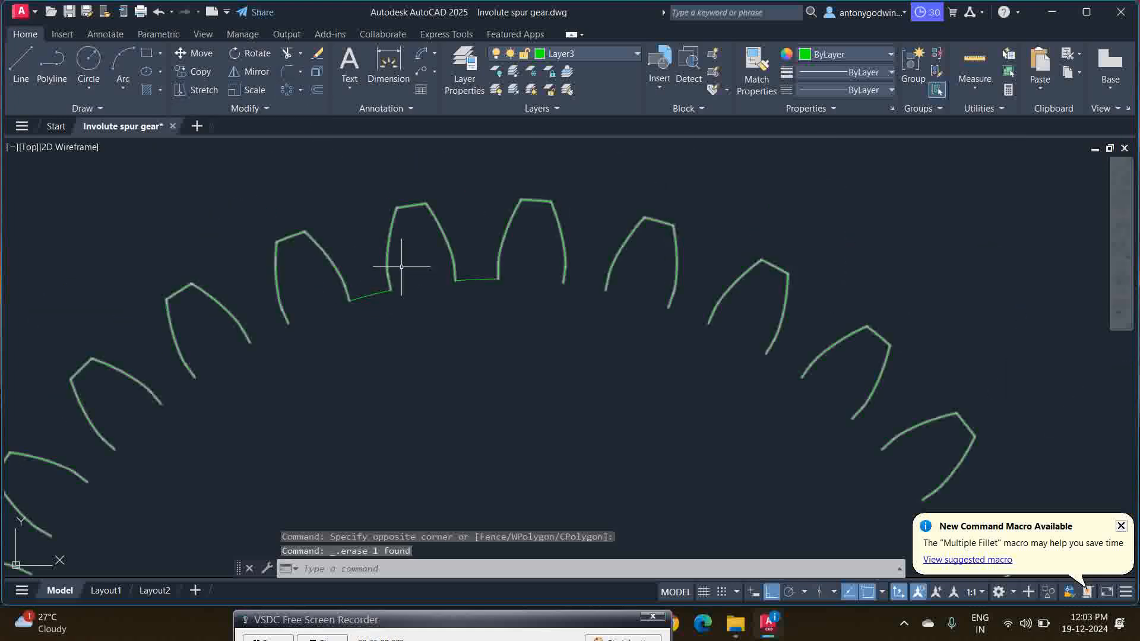
scroll(419, 227, "up", 3)
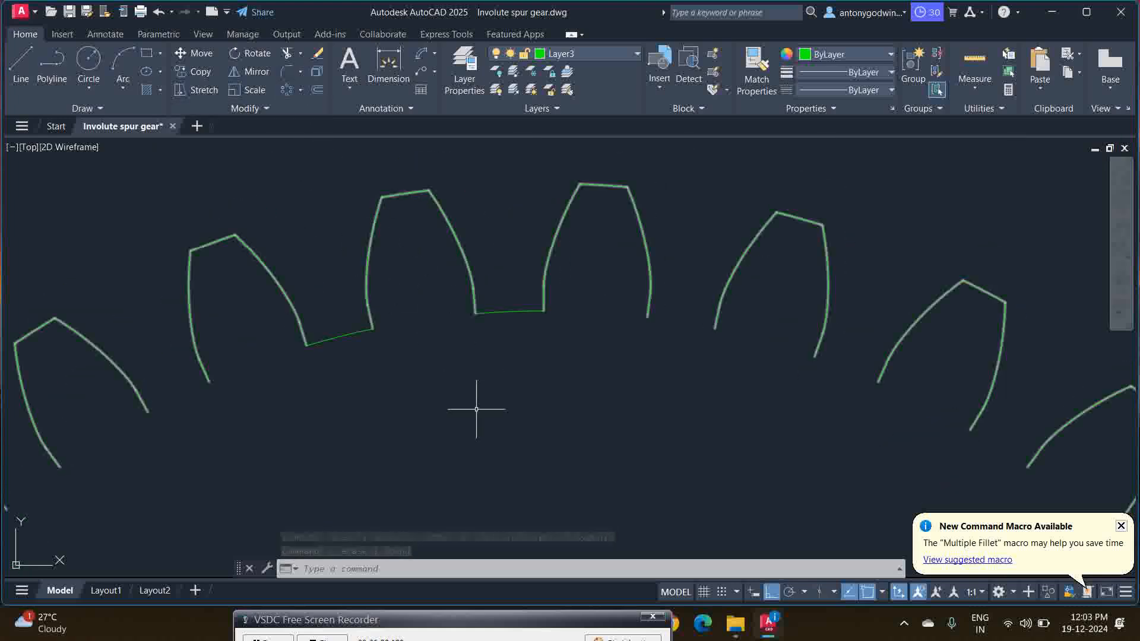
left_click(478, 435)
key("Escape")
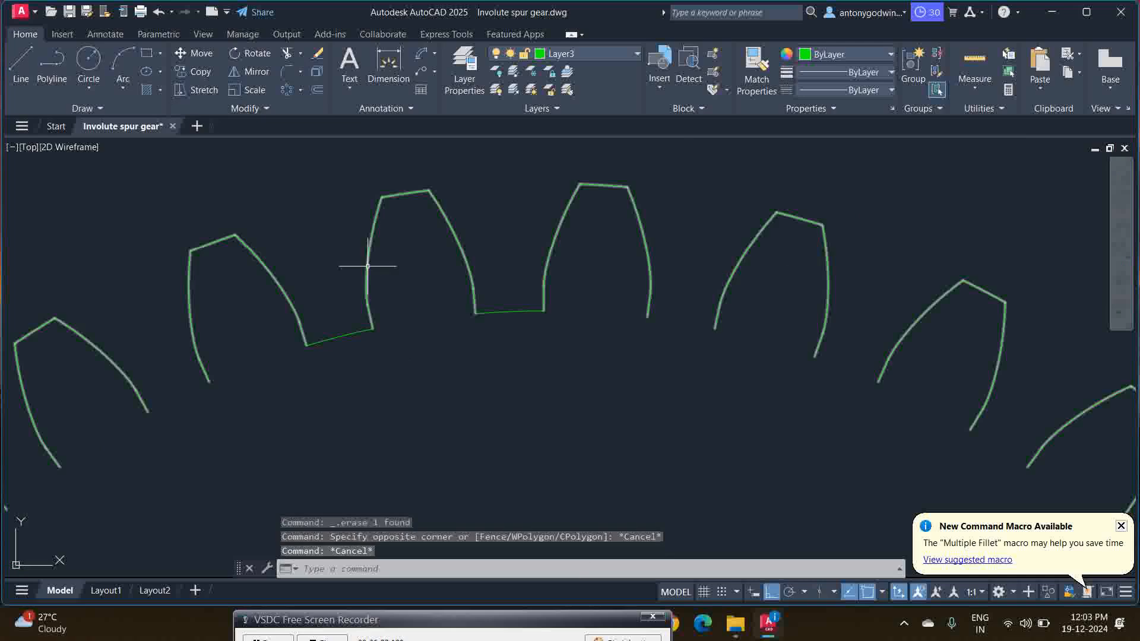
left_click(368, 266)
scroll(371, 264, "down", 2)
key("Escape")
- Explode the polar array of teeth into separate objects
type("e")
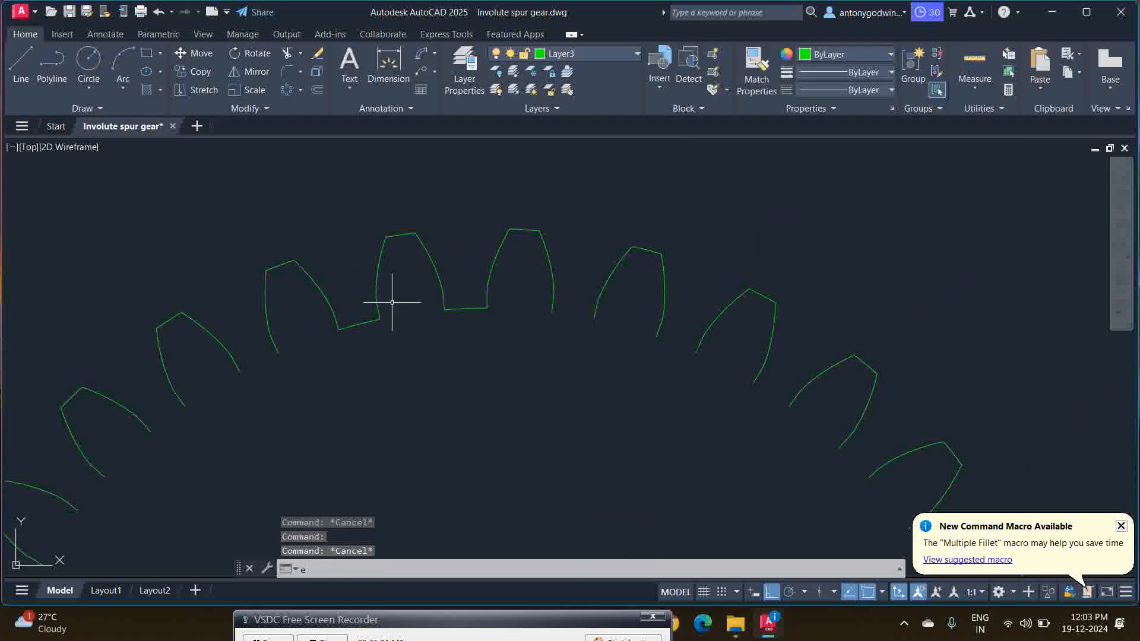
type("xplode")
key("Return")
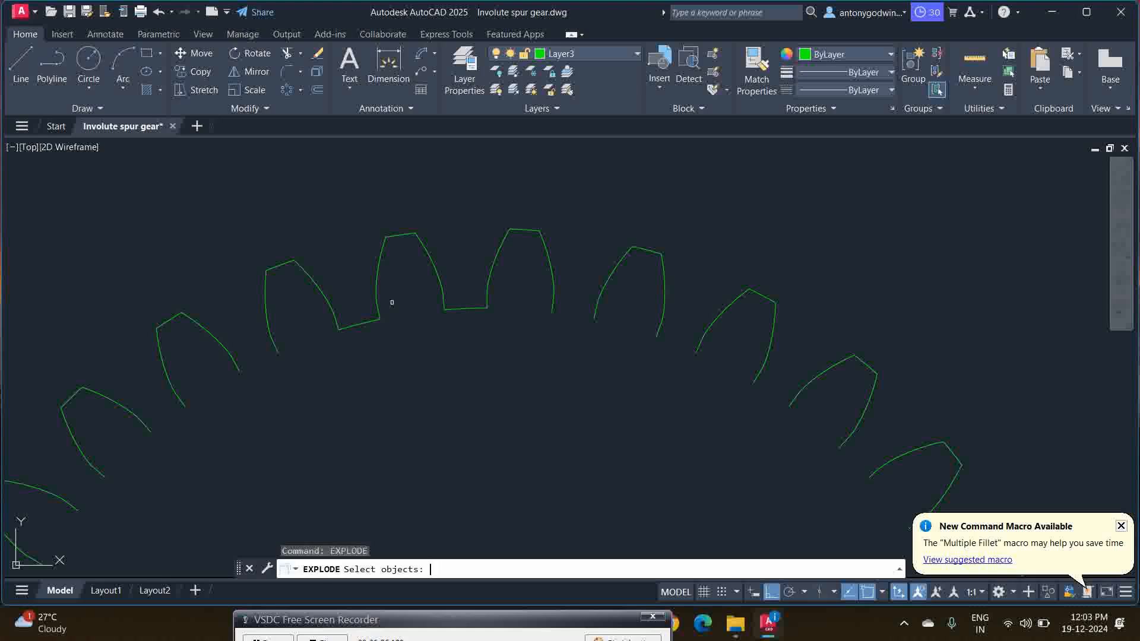
left_click(356, 214)
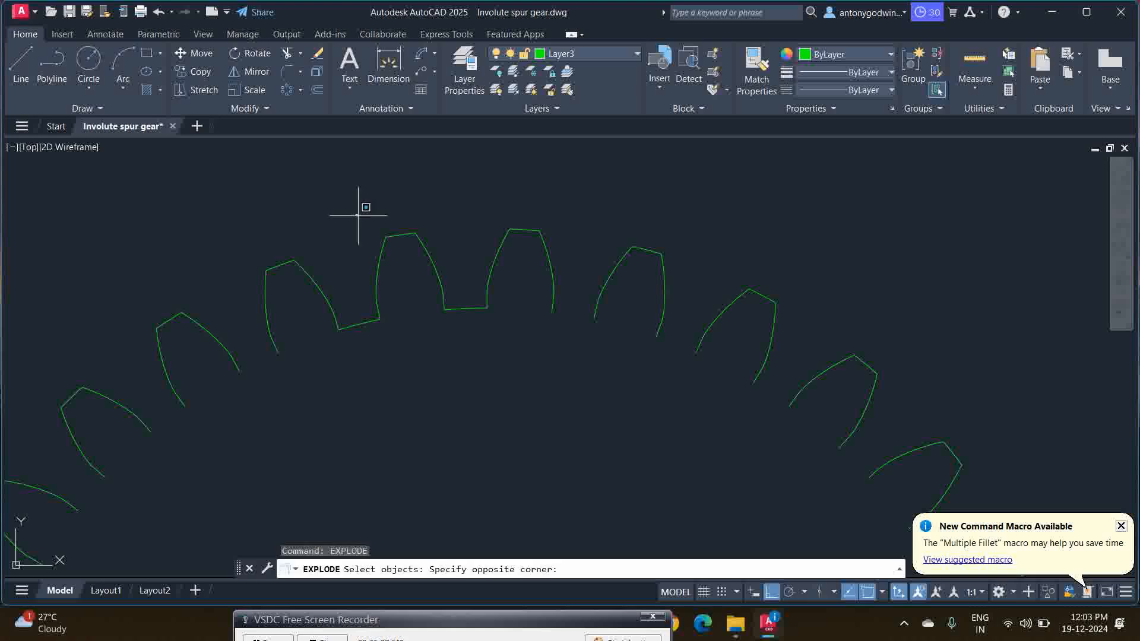
left_click(530, 331)
left_click(567, 325)
left_click(502, 221)
key("Return")
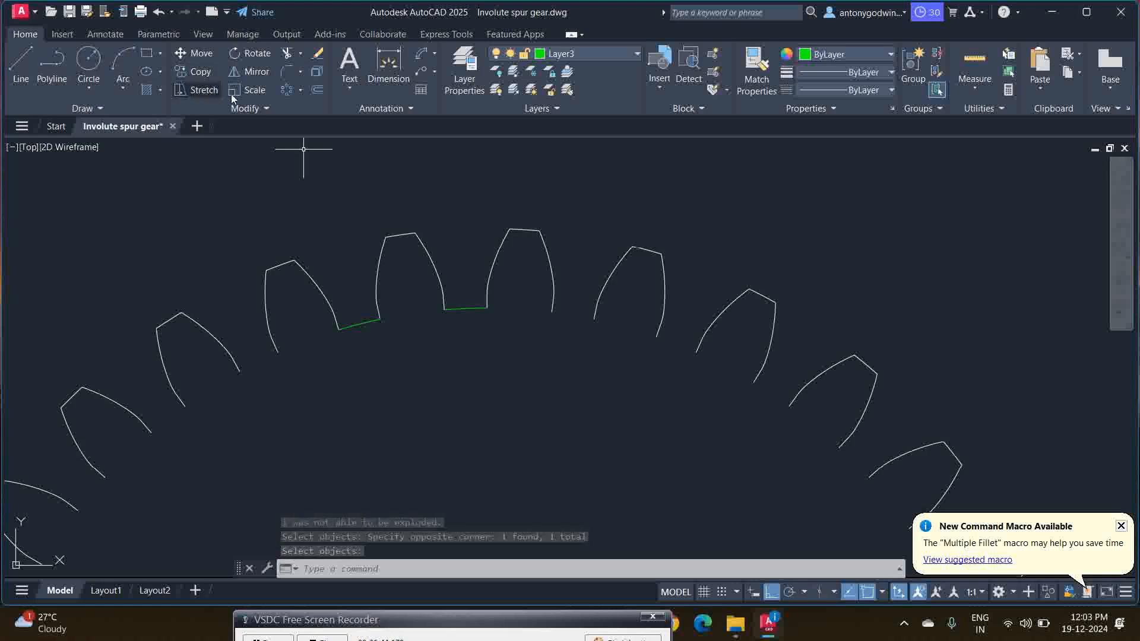
- Try to fillet the left corner between the root arc and tooth flank in the uppermost gap, entering 0.5
left_click(287, 71)
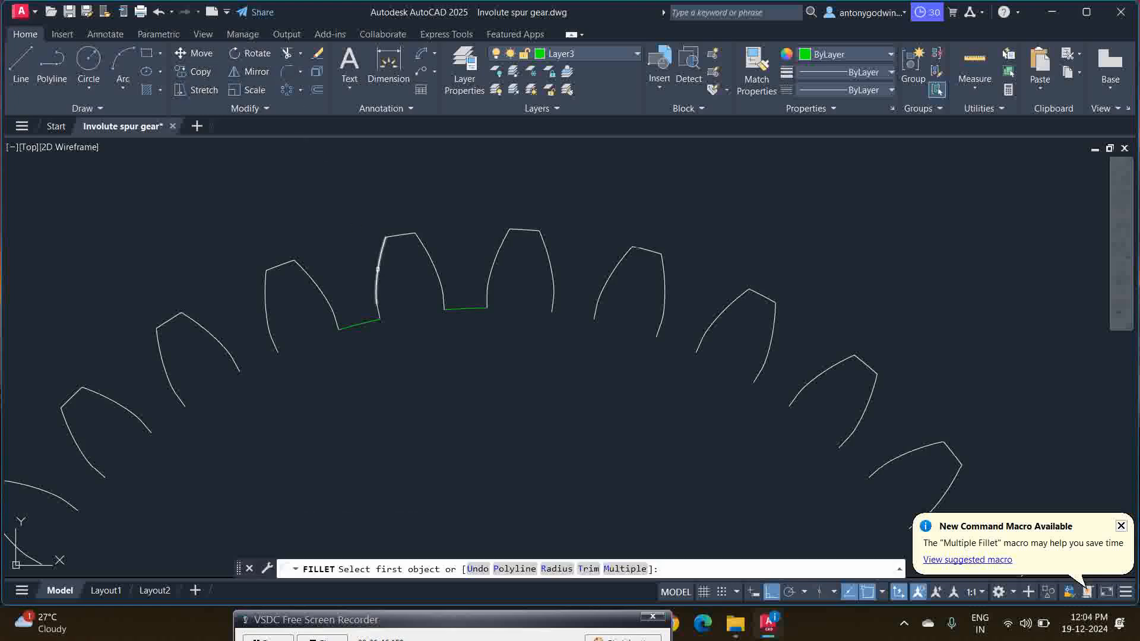
type("0.5")
key("Return")
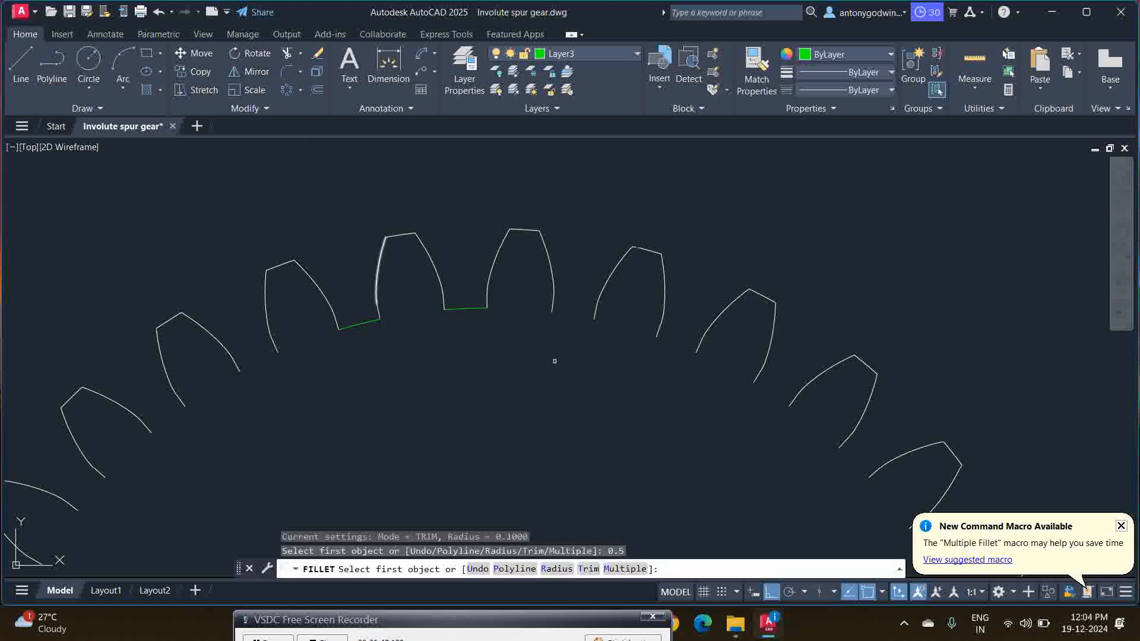
scroll(463, 335, "up", 2)
left_click(446, 292)
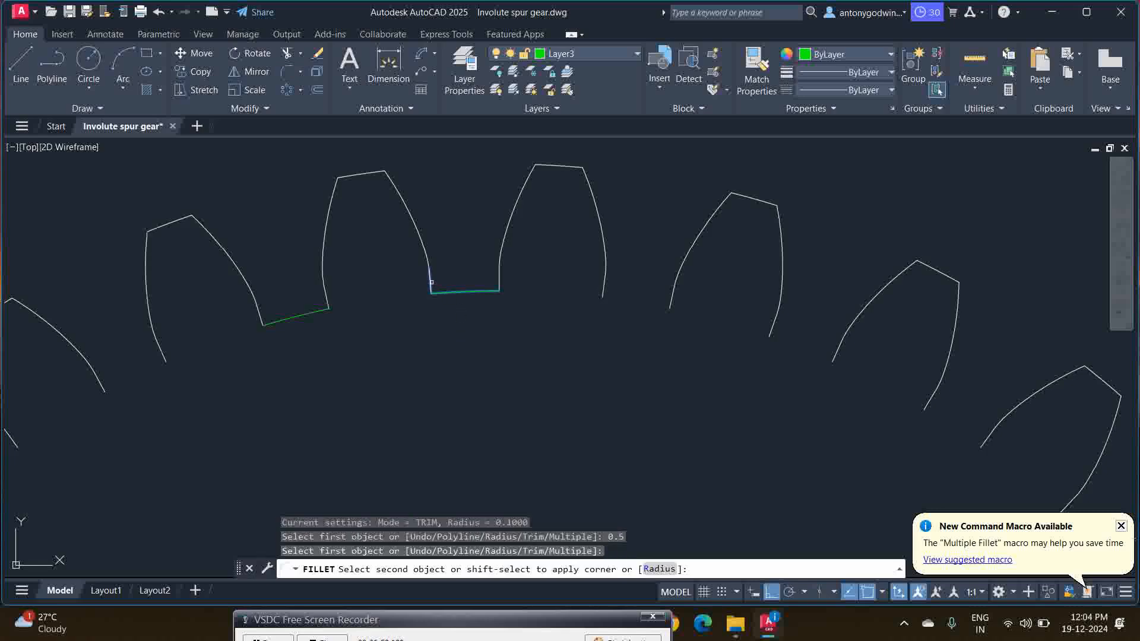
scroll(428, 300, "up", 6)
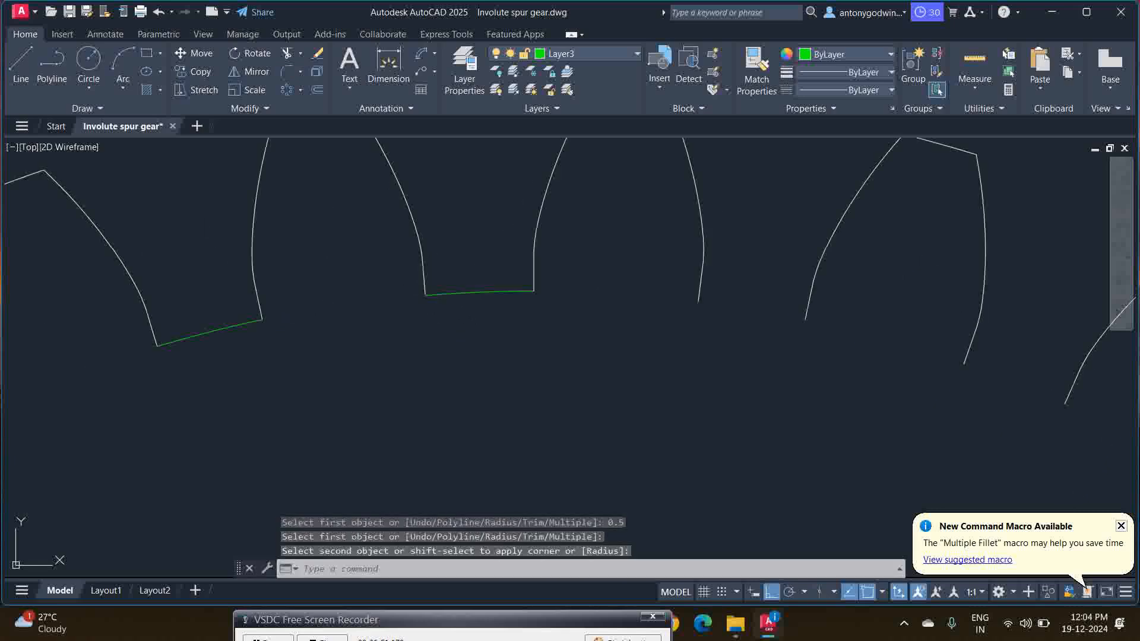
right_click(496, 256)
left_click(485, 230)
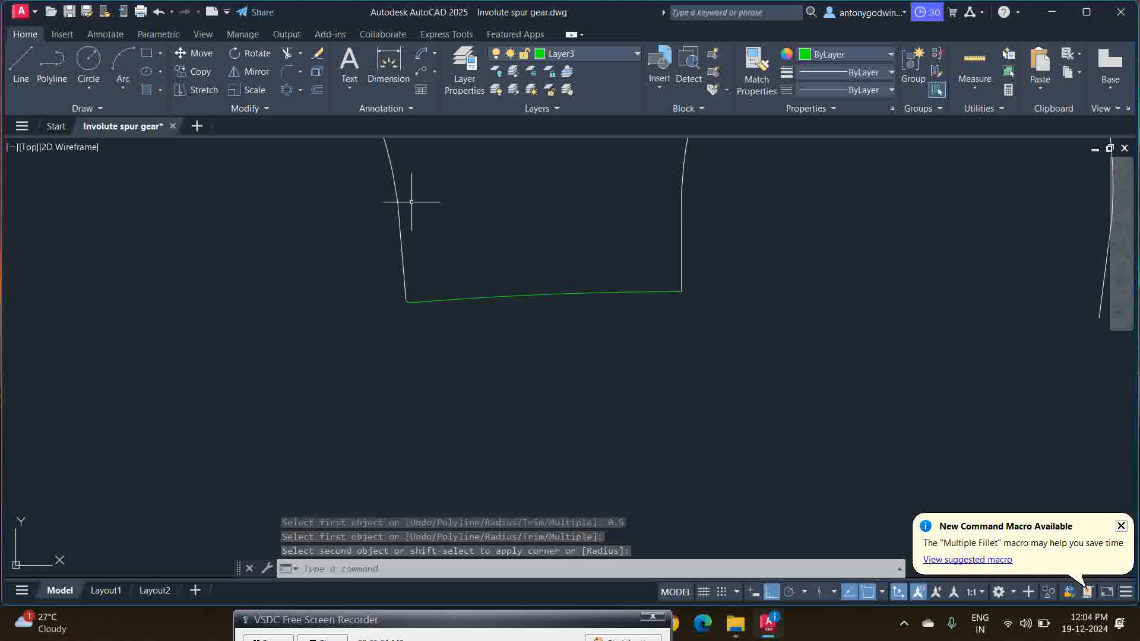
- Undo the fillet at the left corner of the uppermost root arc
key("ctrl+z")
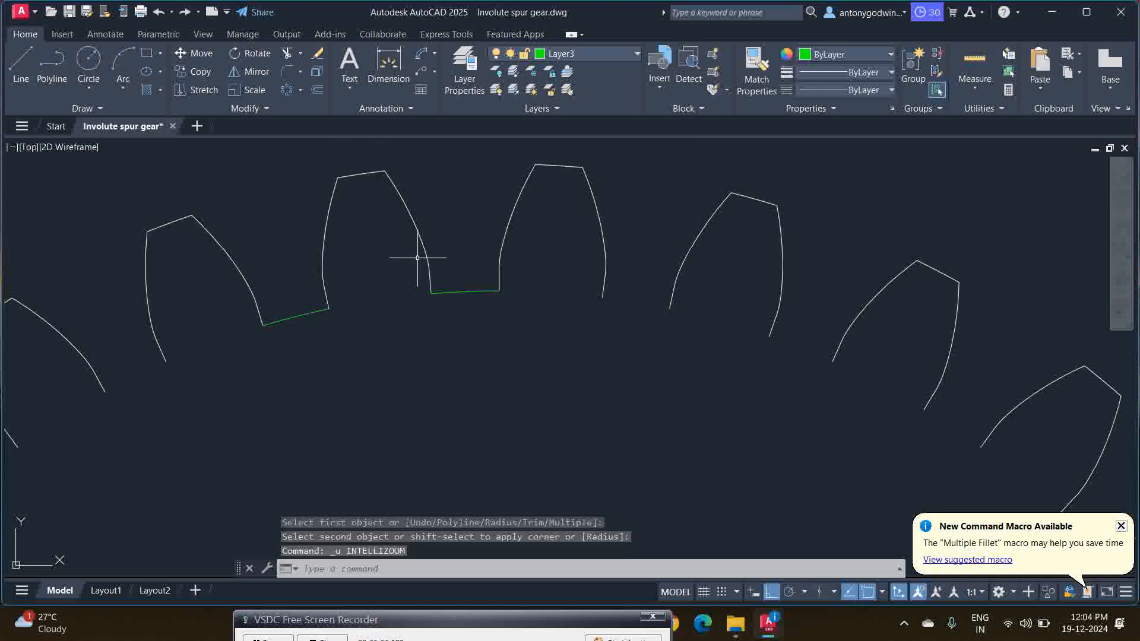
scroll(440, 291, "up", 7)
key("ctrl+z")
key("ctrl+z")
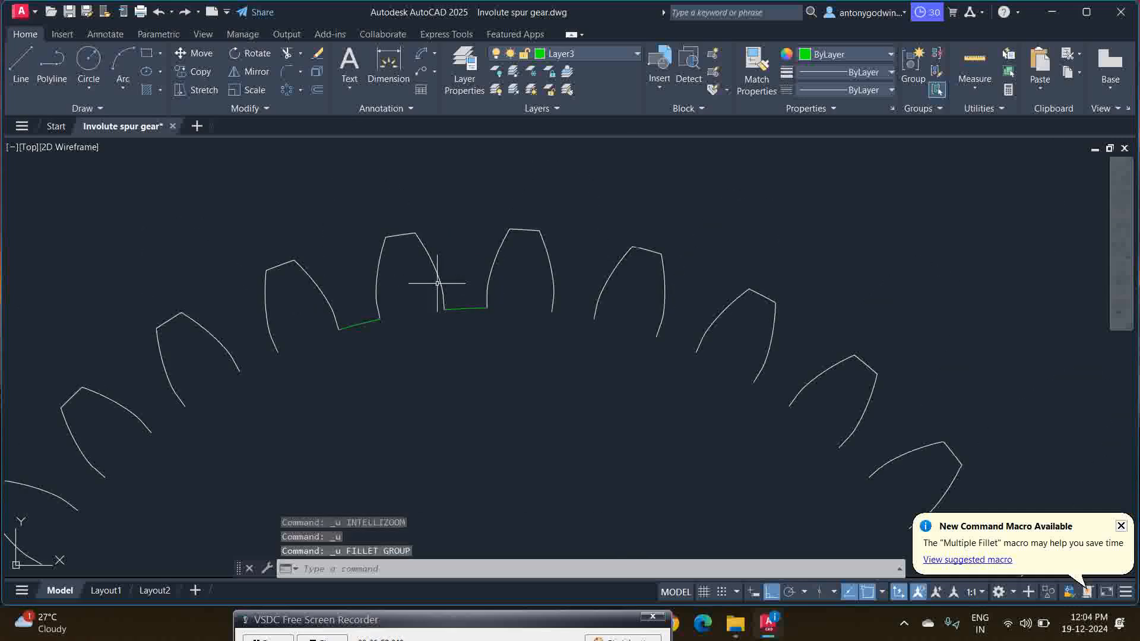
scroll(445, 292, "up", 6)
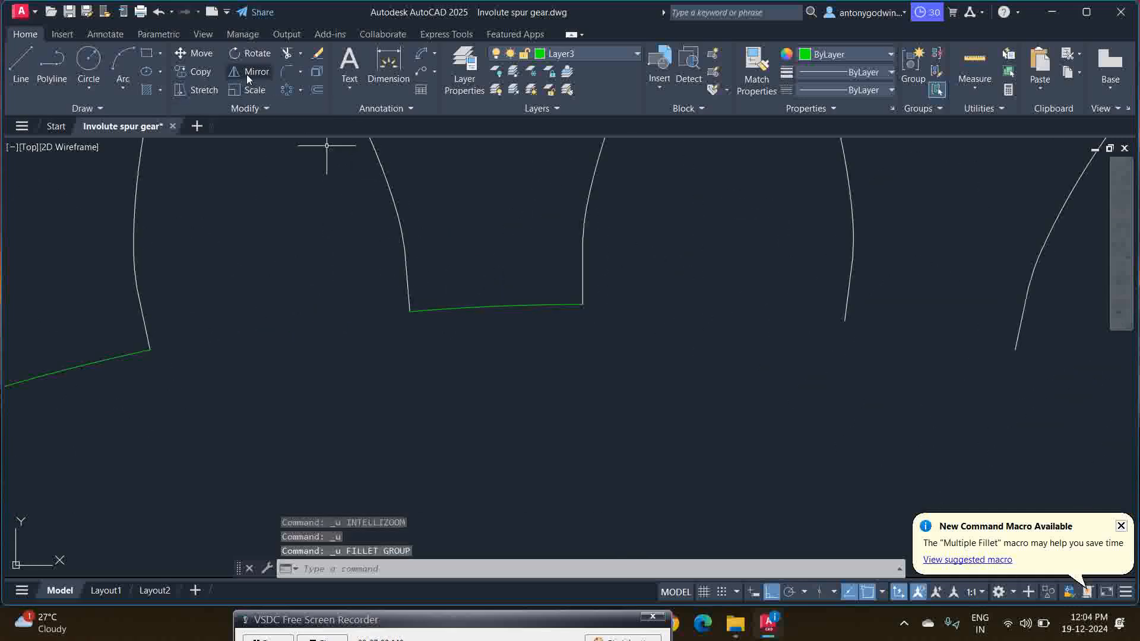
left_click(289, 73)
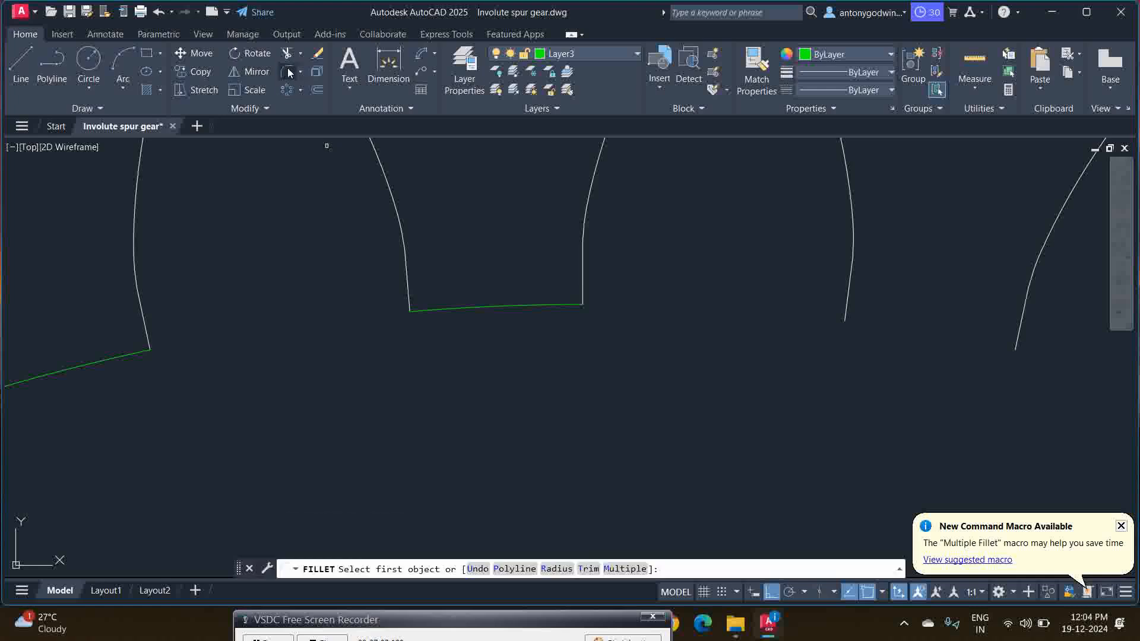
key("Return")
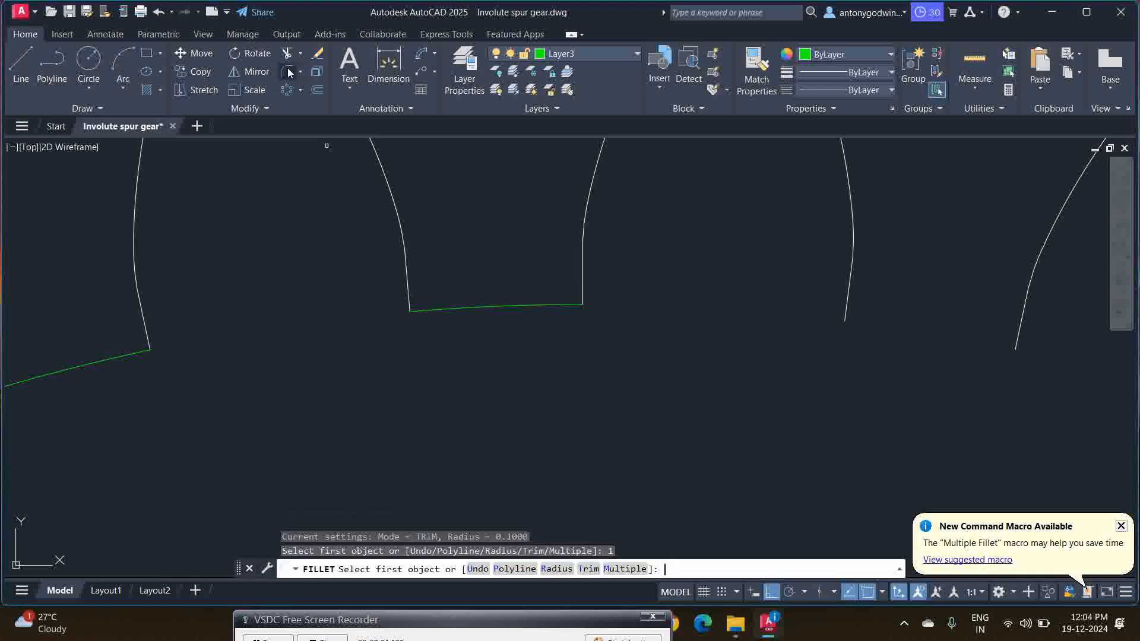
left_click(408, 277)
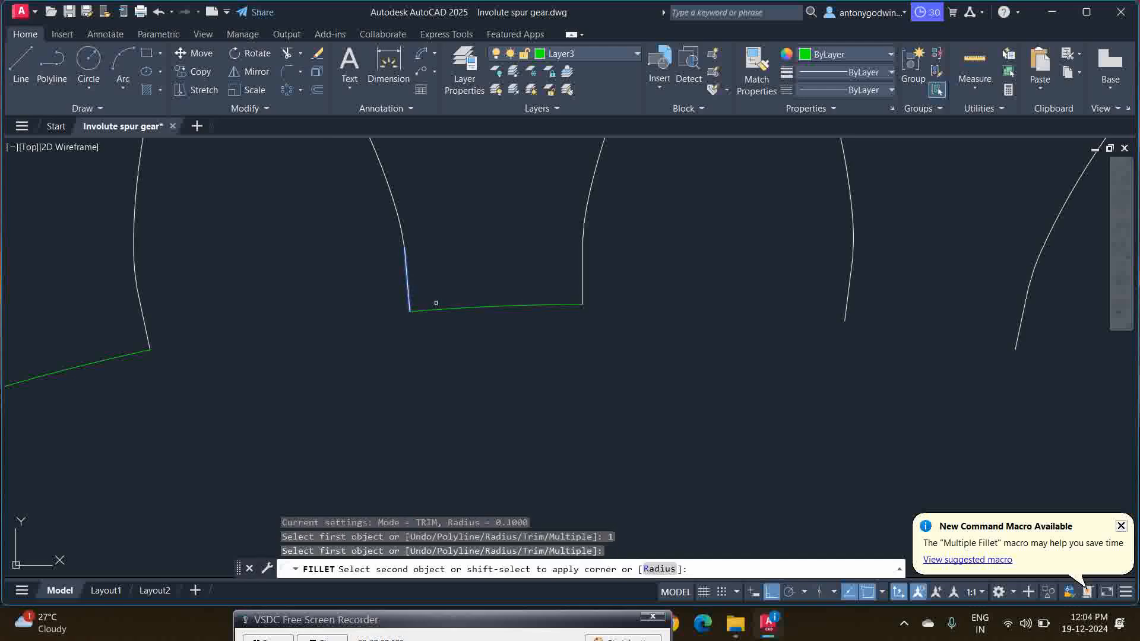
key("Escape")
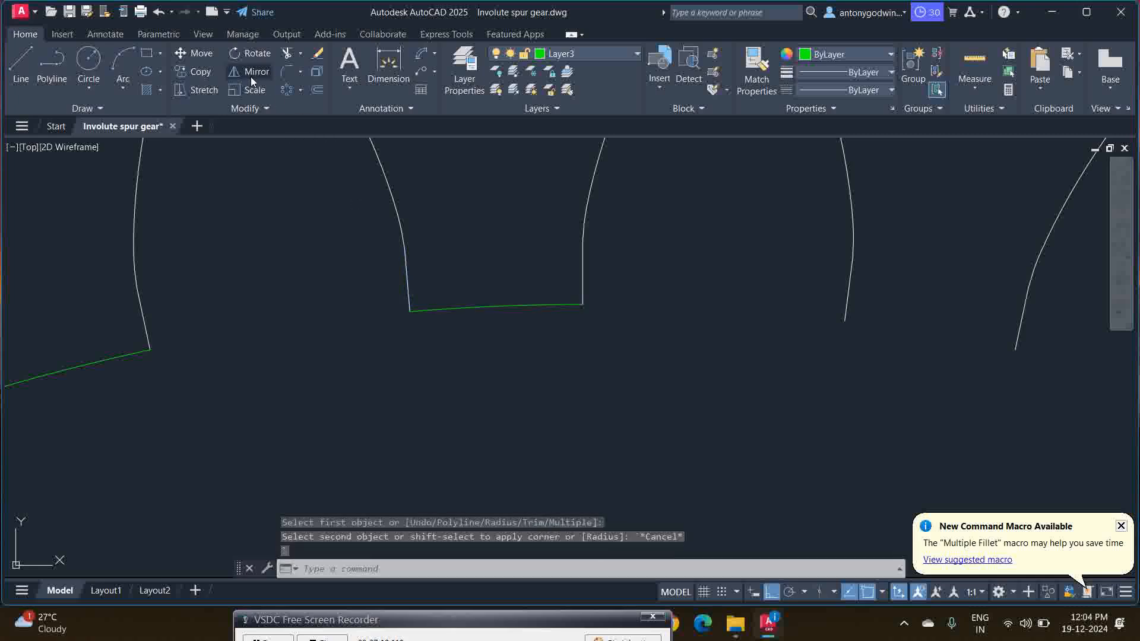
key("Escape")
- Fillet both corners between the root arc and the tooth flanks in the uppermost gap with radius 1
key("Return")
type("r")
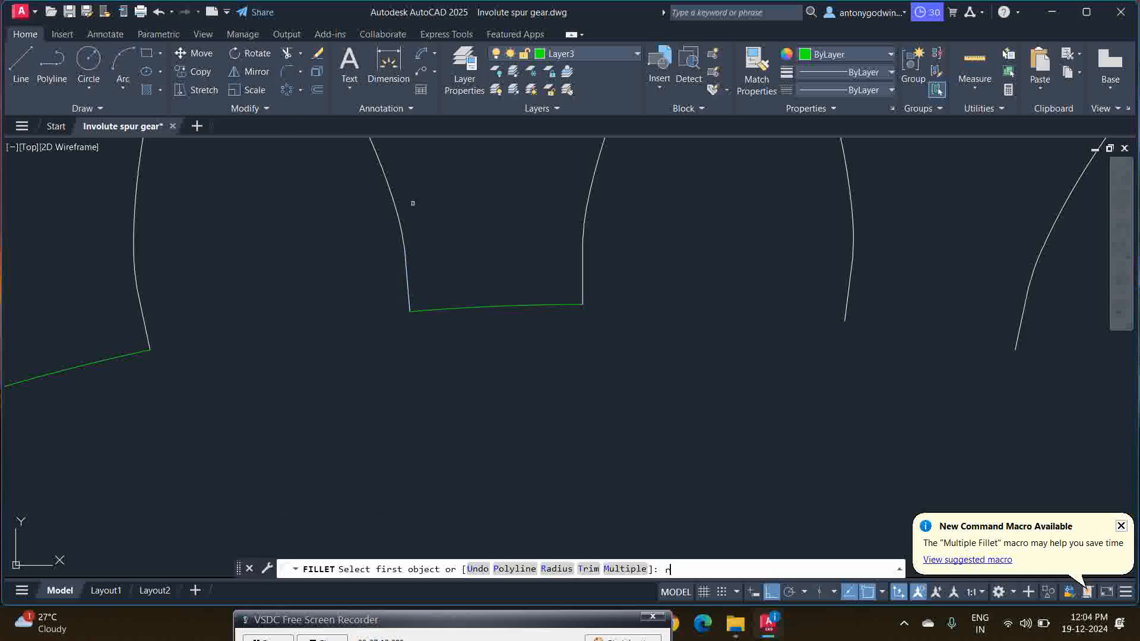
key("Return")
type("1")
key("Return")
left_click(405, 291)
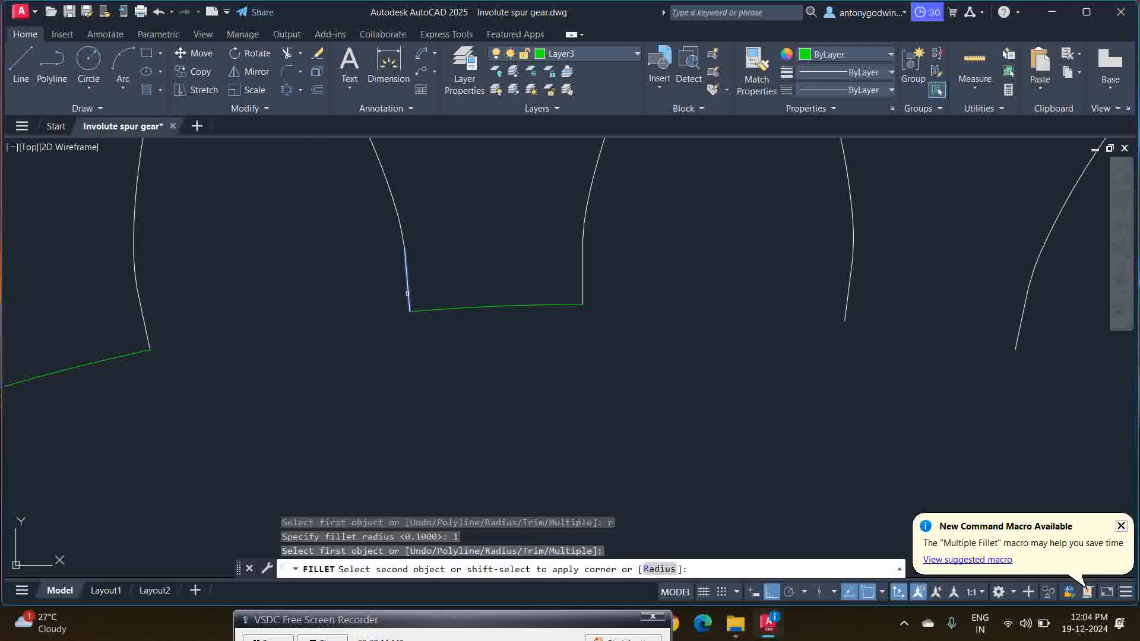
left_click(444, 308)
right_click(483, 278)
left_click(506, 288)
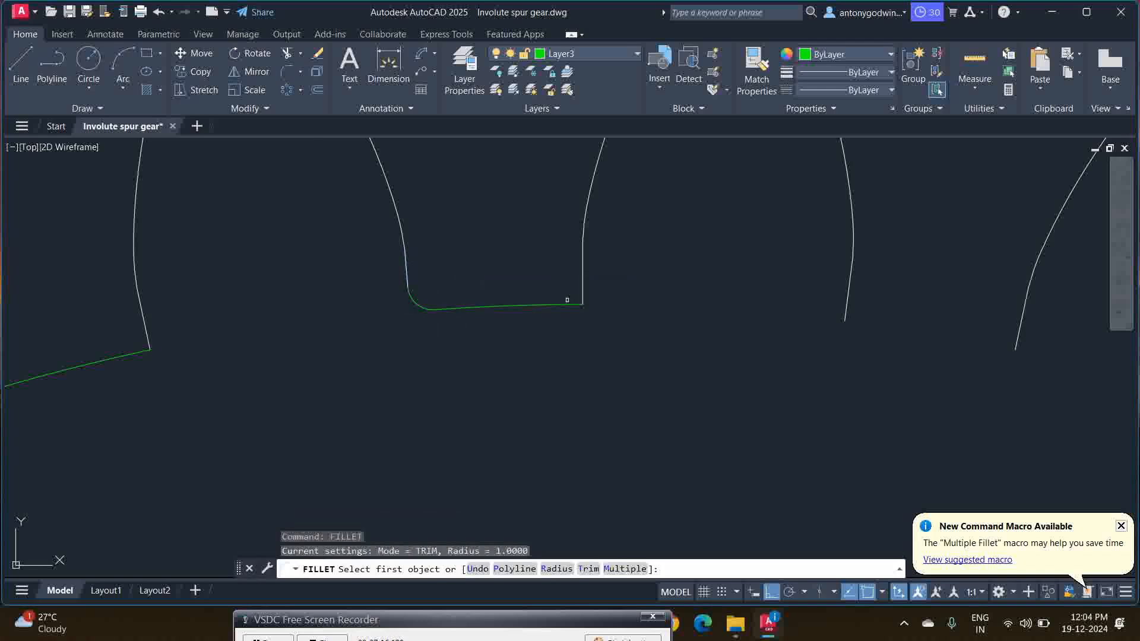
left_click(565, 303)
left_click(582, 278)
scroll(545, 348, "down", 4)
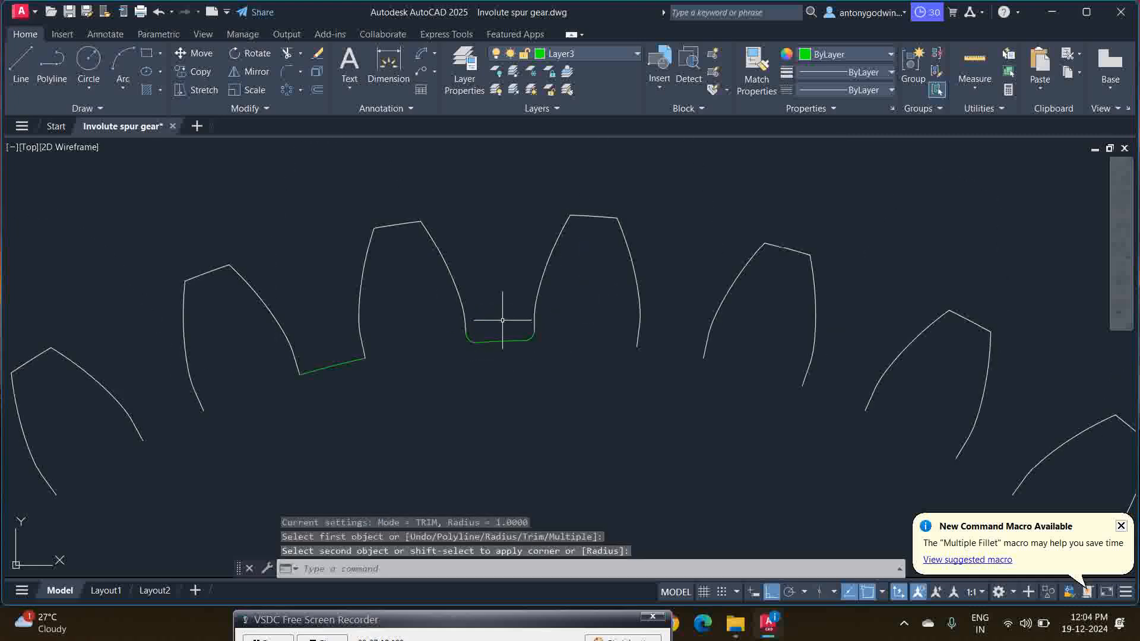
right_click(487, 261)
left_click(506, 270)
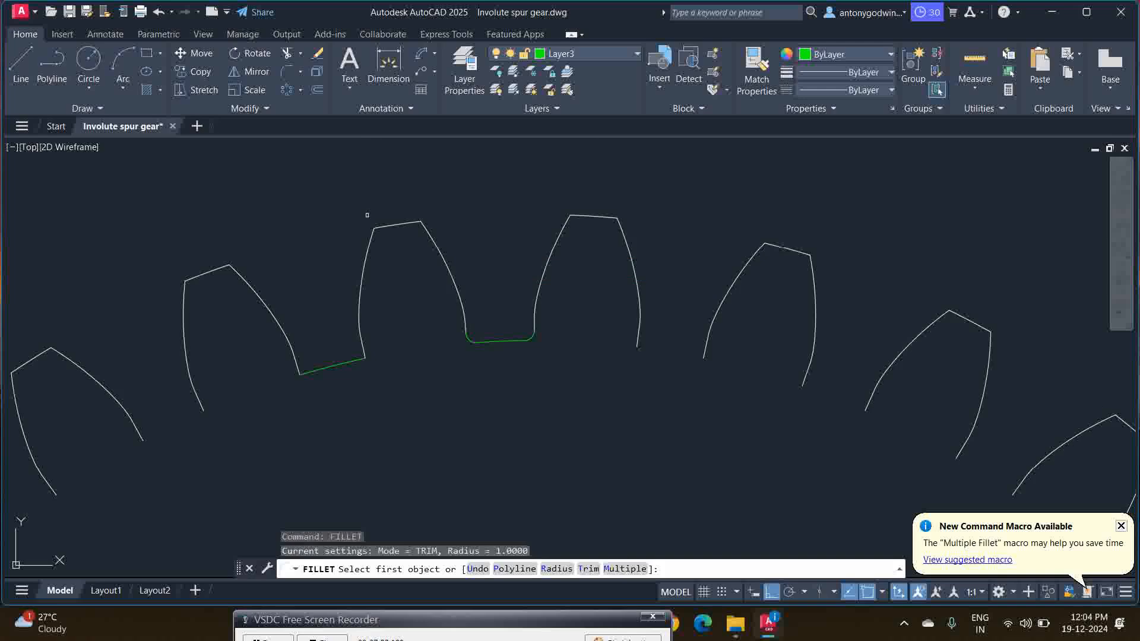
key("Escape")
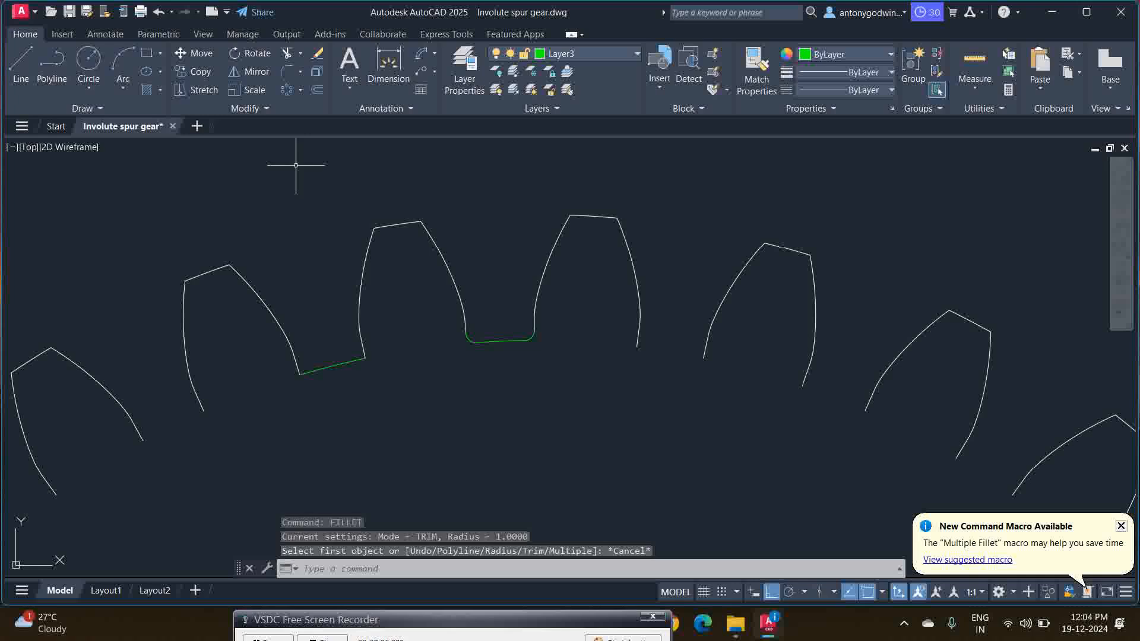
- Fillet both tip corners of the tooth on the left side of the filleted gap with radius 0.5
left_click(288, 74)
type("r")
key("Return")
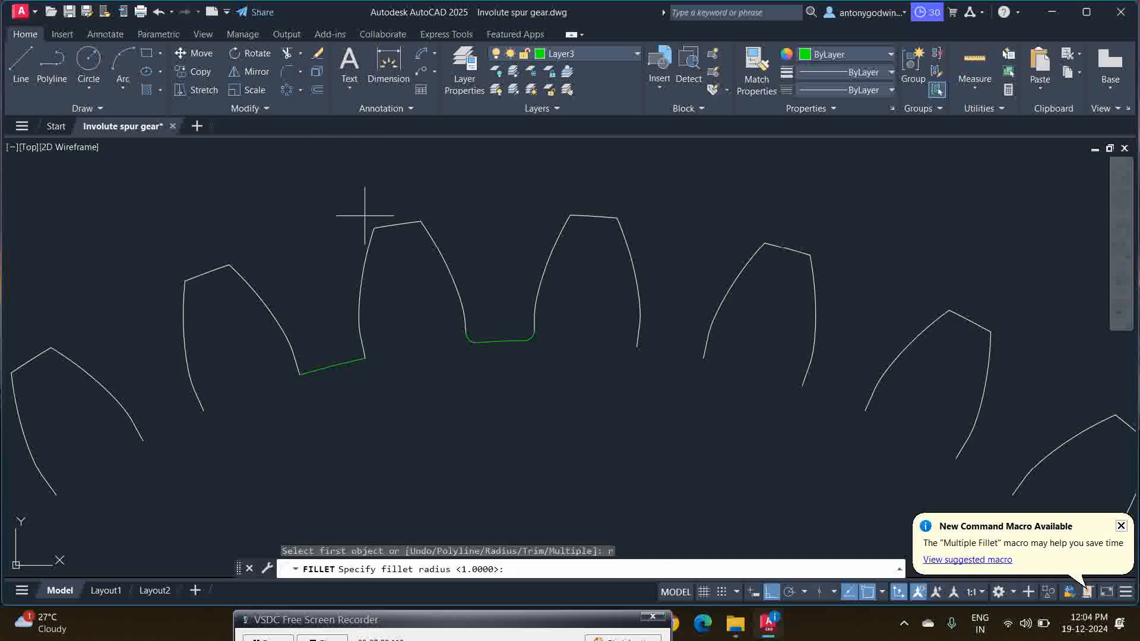
type("0.5")
key("Return")
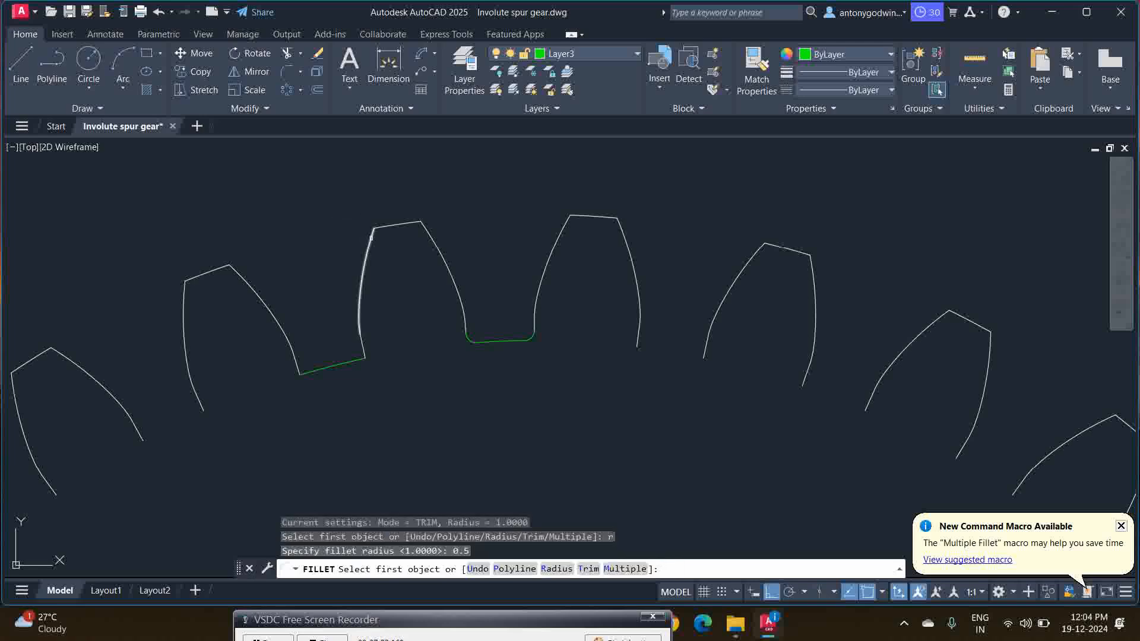
left_click(371, 246)
left_click(389, 225)
right_click(396, 205)
left_click(442, 212)
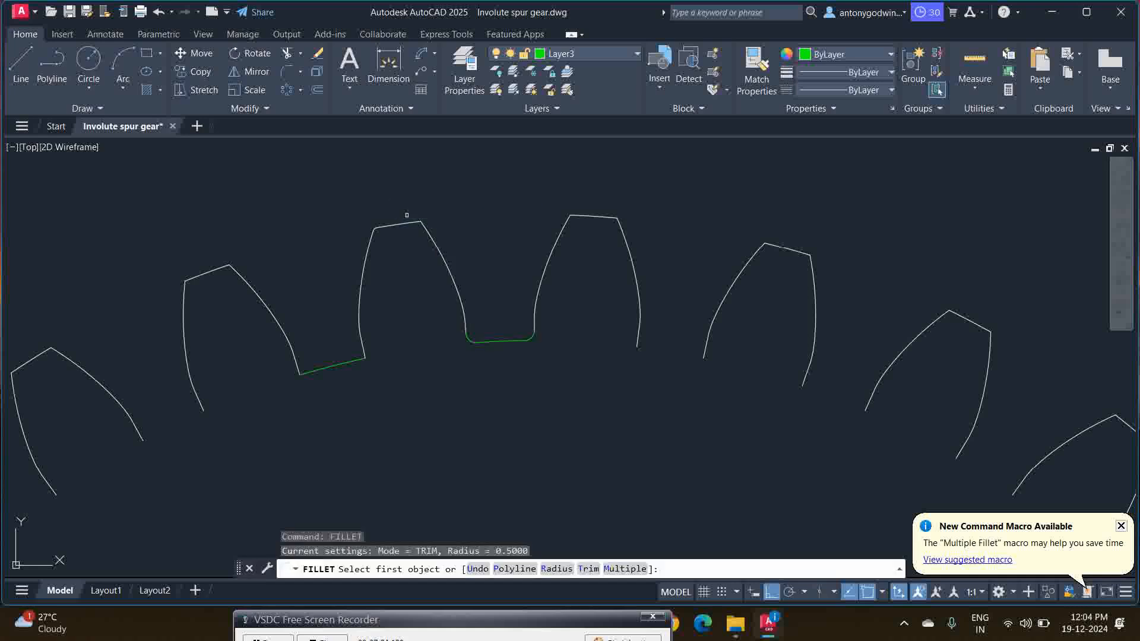
left_click(406, 223)
left_click(428, 236)
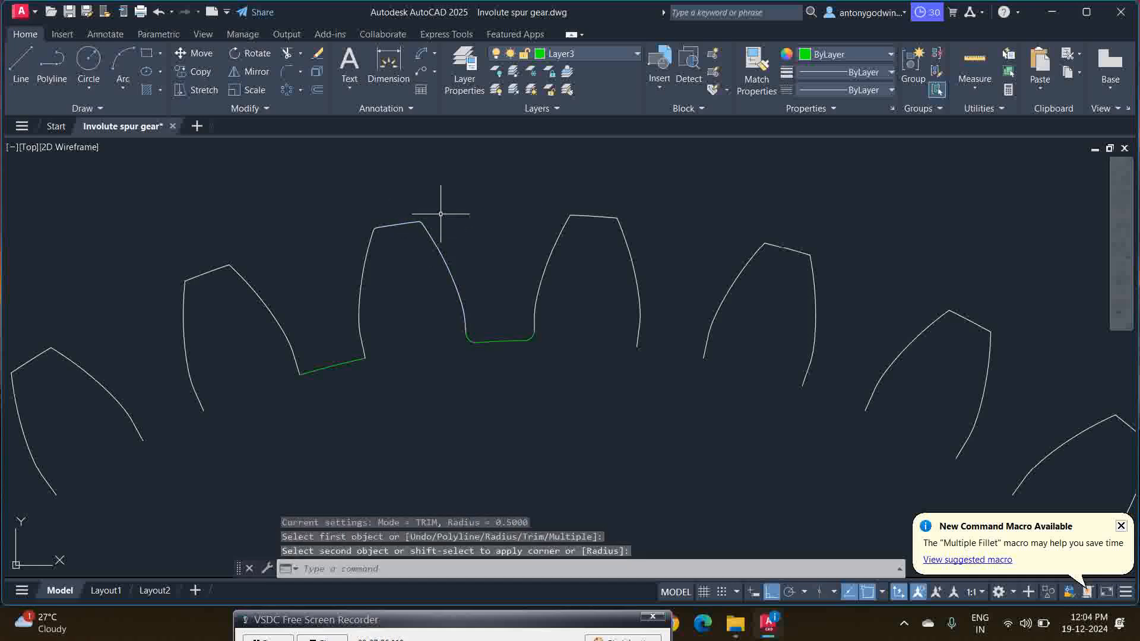
- Fillet the corner between the same tooth's left flank and the unfilleted root arc with radius 1
left_click(287, 73)
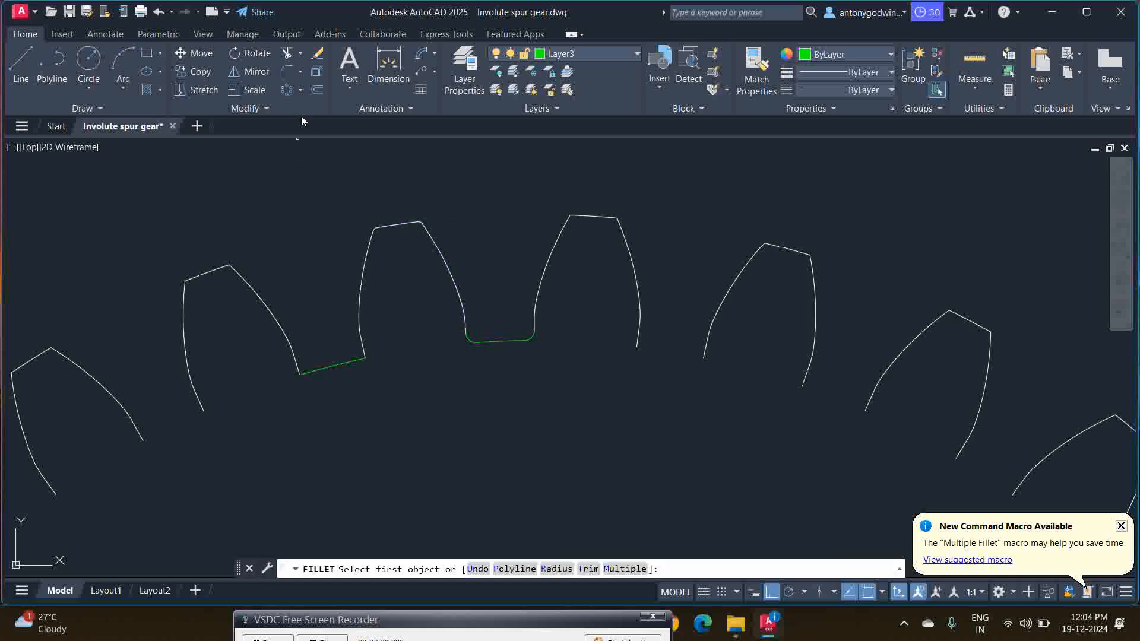
type("r")
key("Return")
type("1")
key("Return")
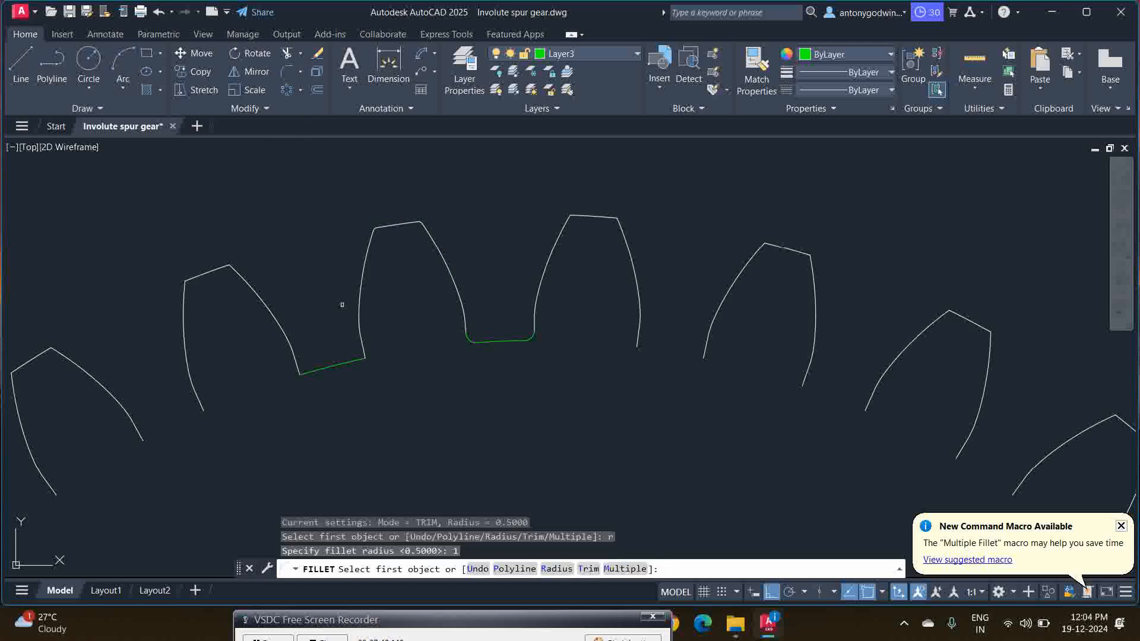
left_click(353, 359)
left_click(364, 348)
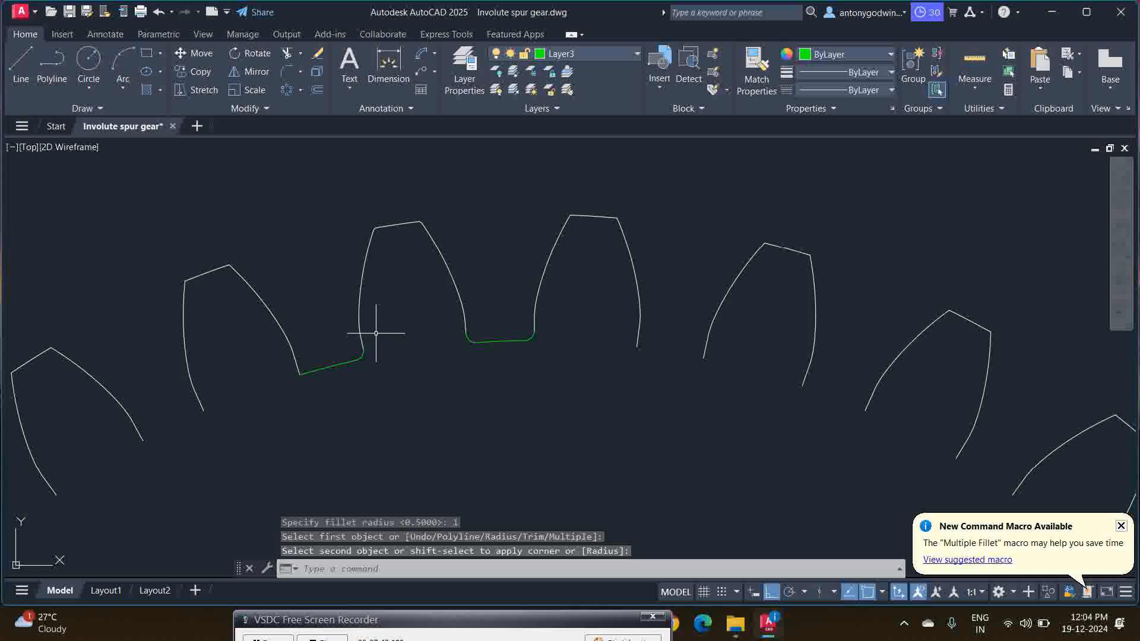
right_click(378, 336)
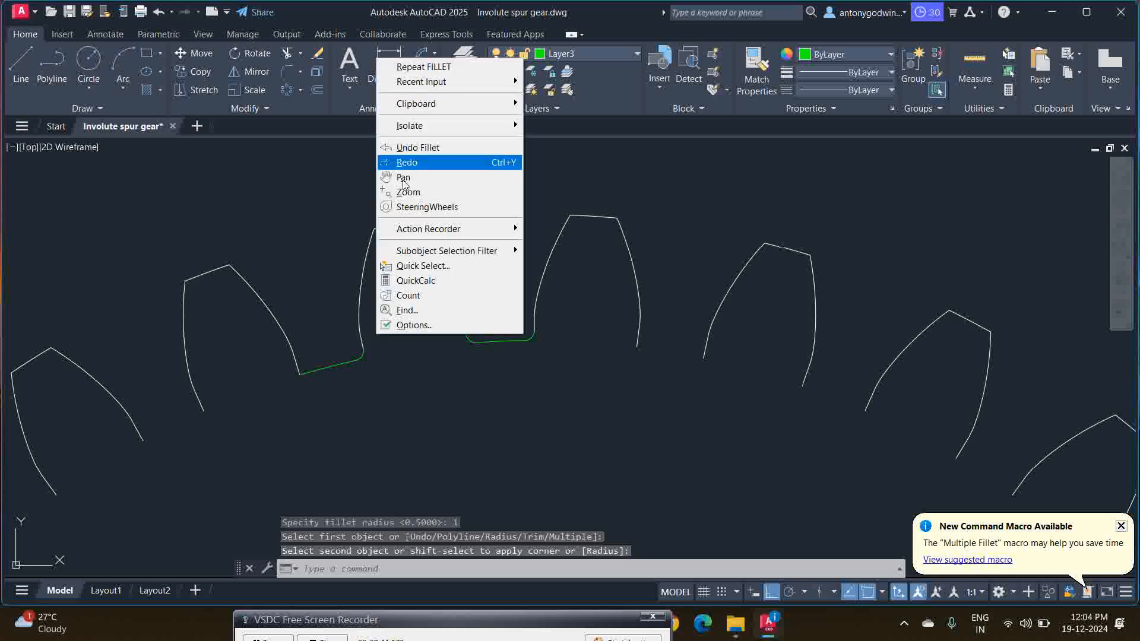
key("Escape")
- Delete the root arc left of the tip-filleted tooth, including its corner fillet and the neighbouring tooth
left_click(322, 407)
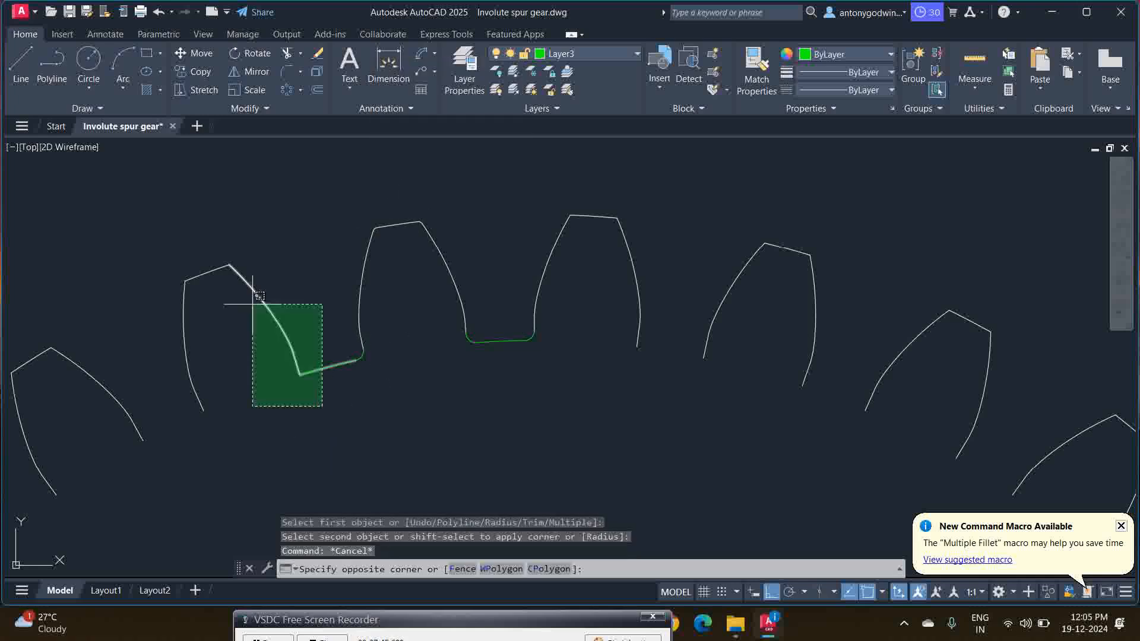
left_click(167, 232)
scroll(362, 360, "up", 4)
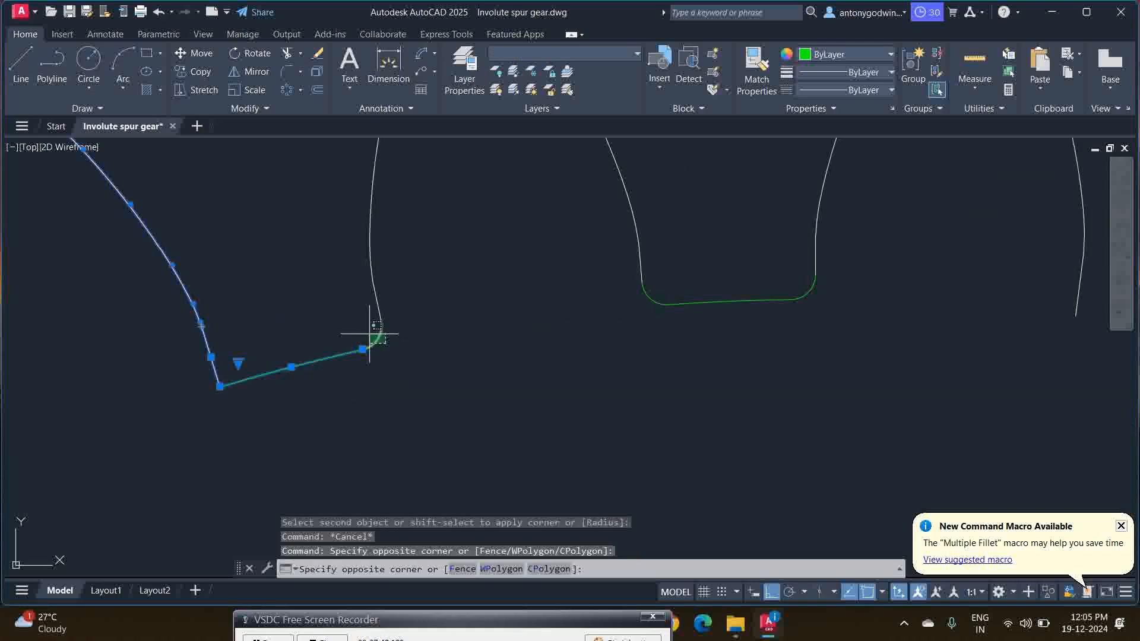
scroll(273, 331, "down", 4)
key("Delete")
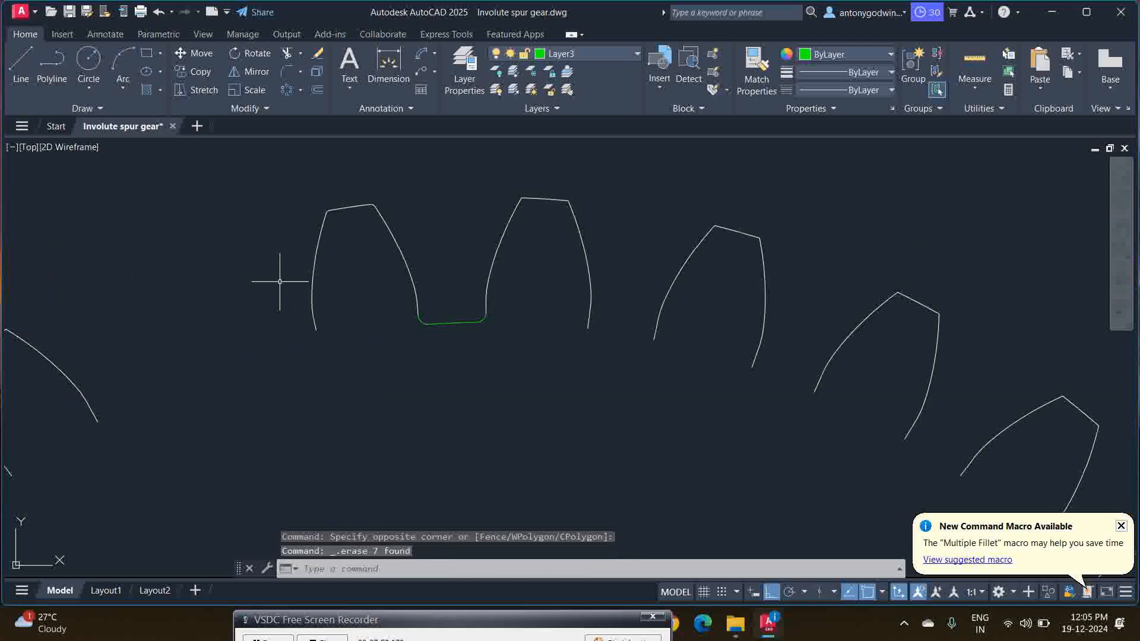
scroll(279, 284, "down", 4)
scroll(415, 305, "up", 2)
left_click(449, 343)
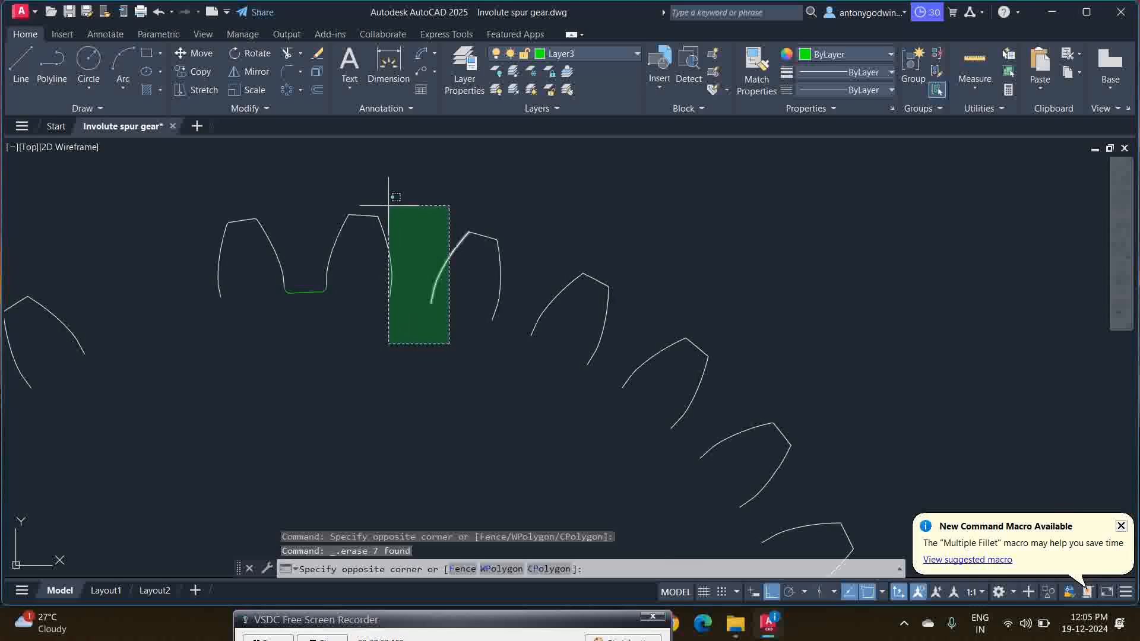
left_click(385, 202)
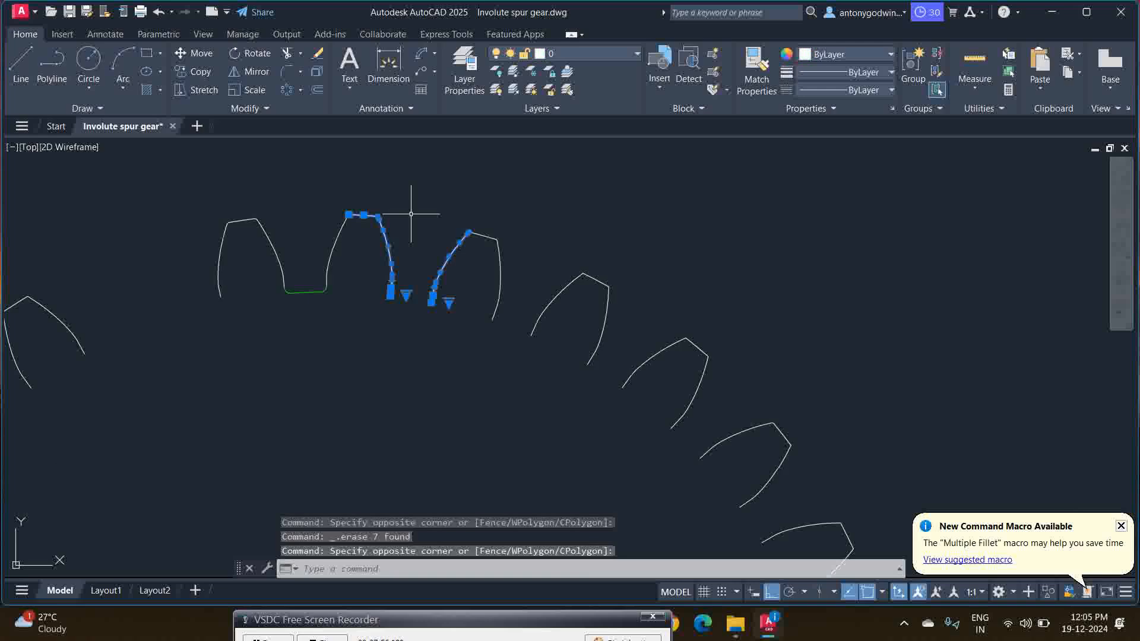
key("Escape")
- Fillet the left tip corner of the tooth on the right side of the filleted gap with radius 0.5
scroll(331, 218, "up", 5)
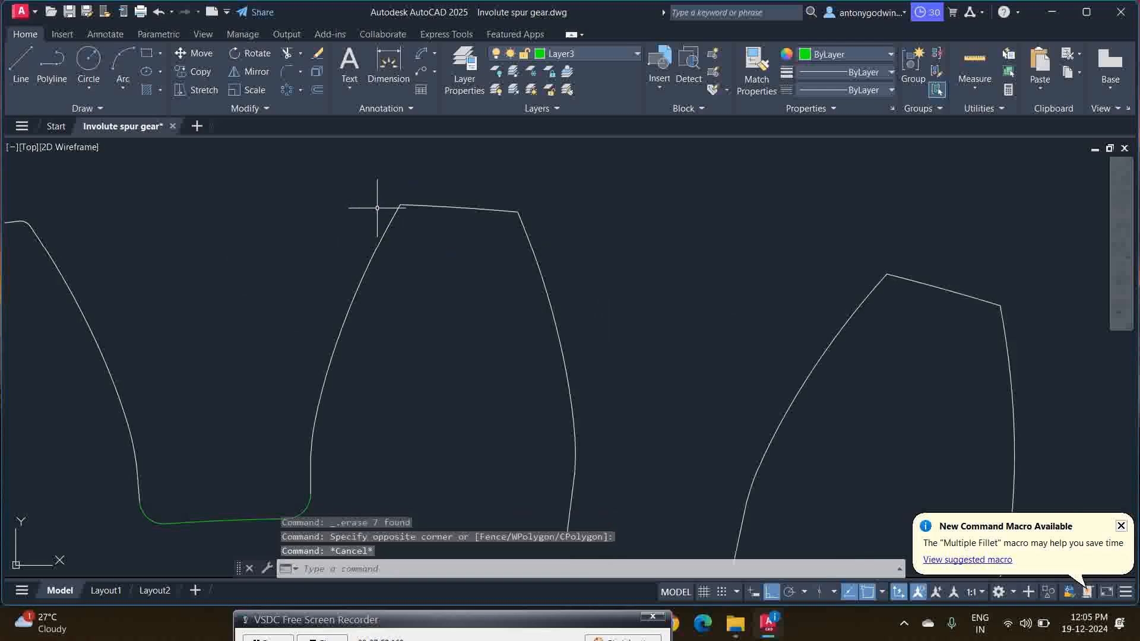
left_click(287, 71)
type("r")
key("Return")
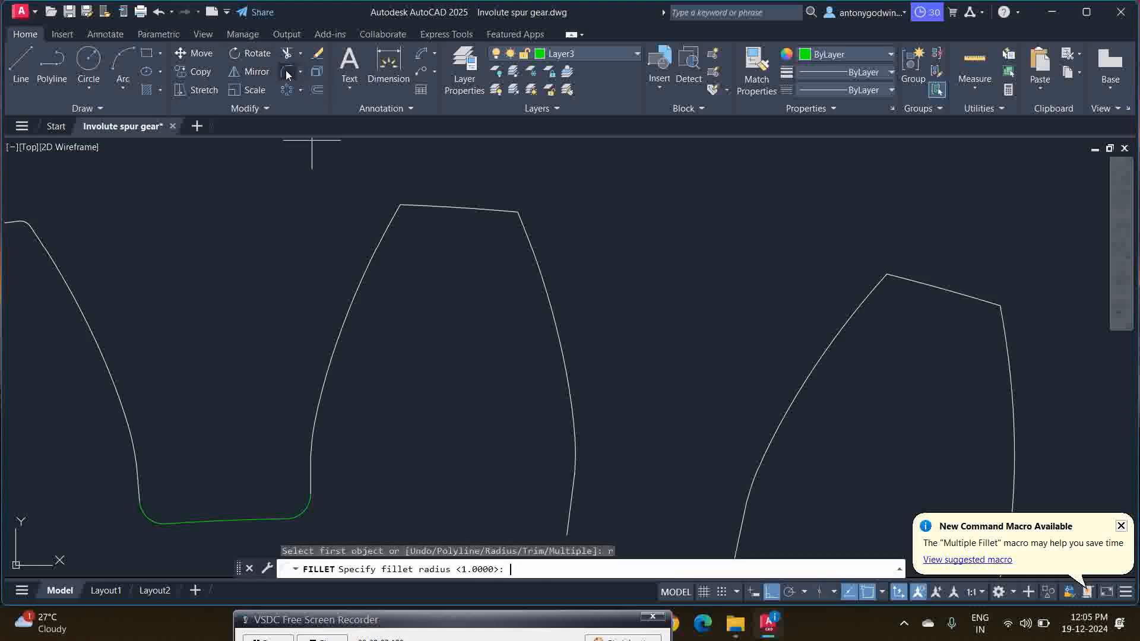
type("0.5")
key("Return")
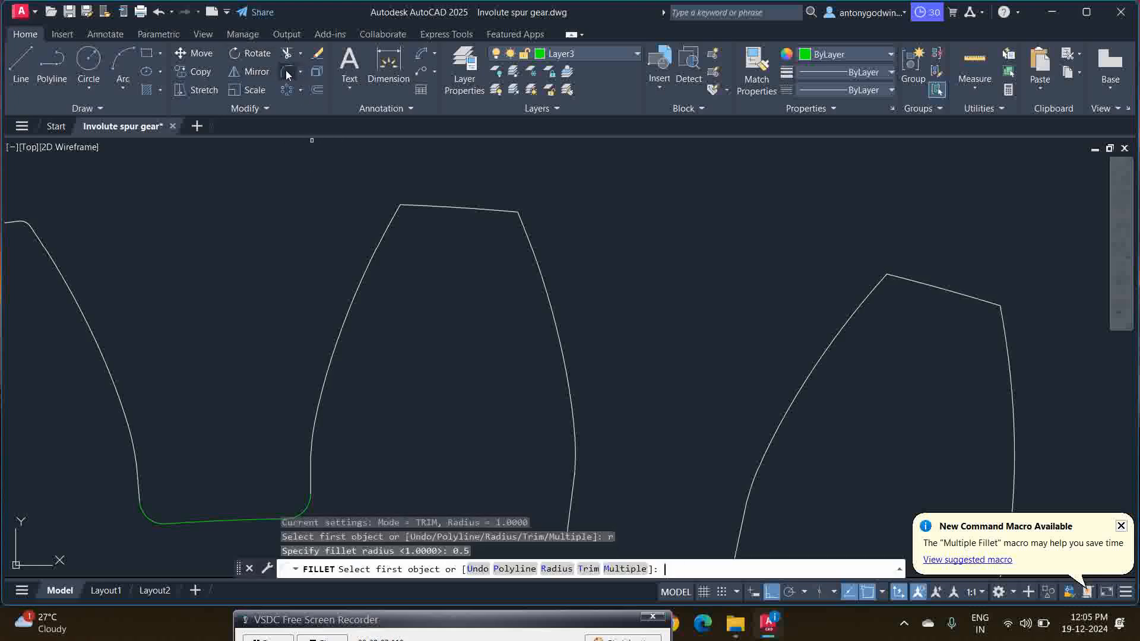
left_click(387, 217)
left_click(428, 207)
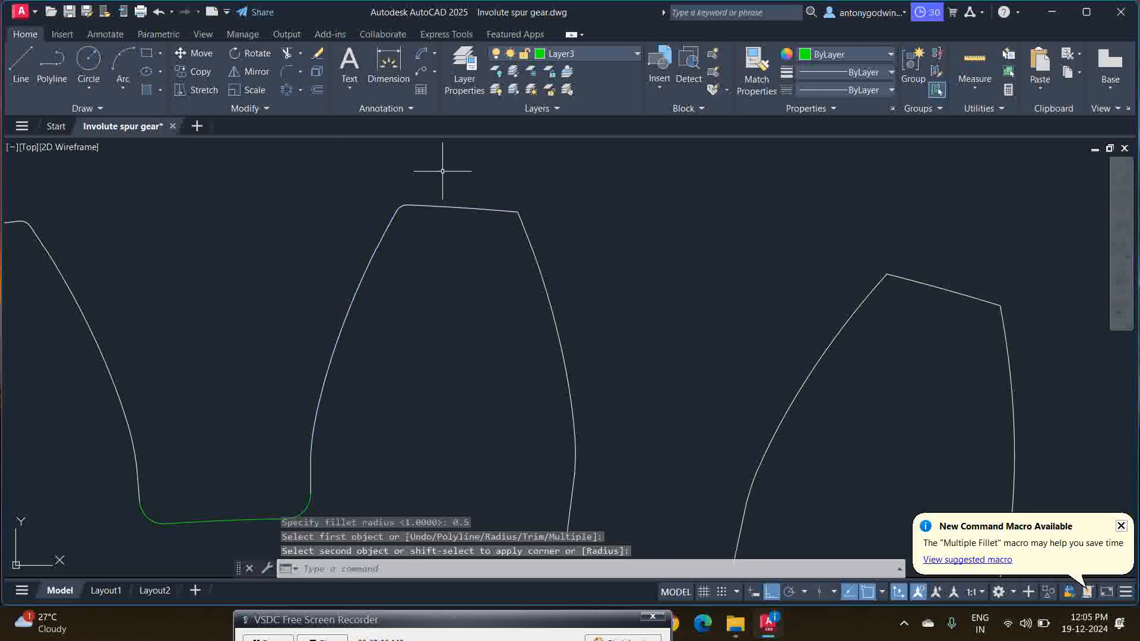
- Delete that tooth's tip fillet, tip line and whole right flank, together with the next tooth to its right
key("Escape")
scroll(396, 204, "up", 4)
left_click(417, 218)
left_click(399, 206)
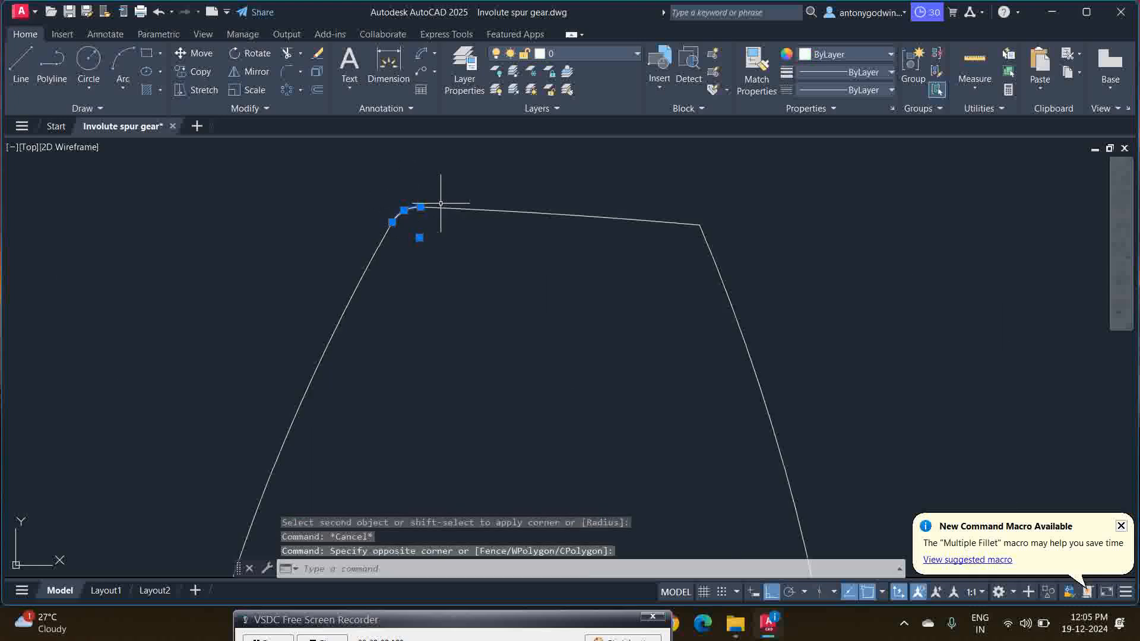
left_click(727, 278)
left_click(644, 189)
scroll(645, 189, "down", 9)
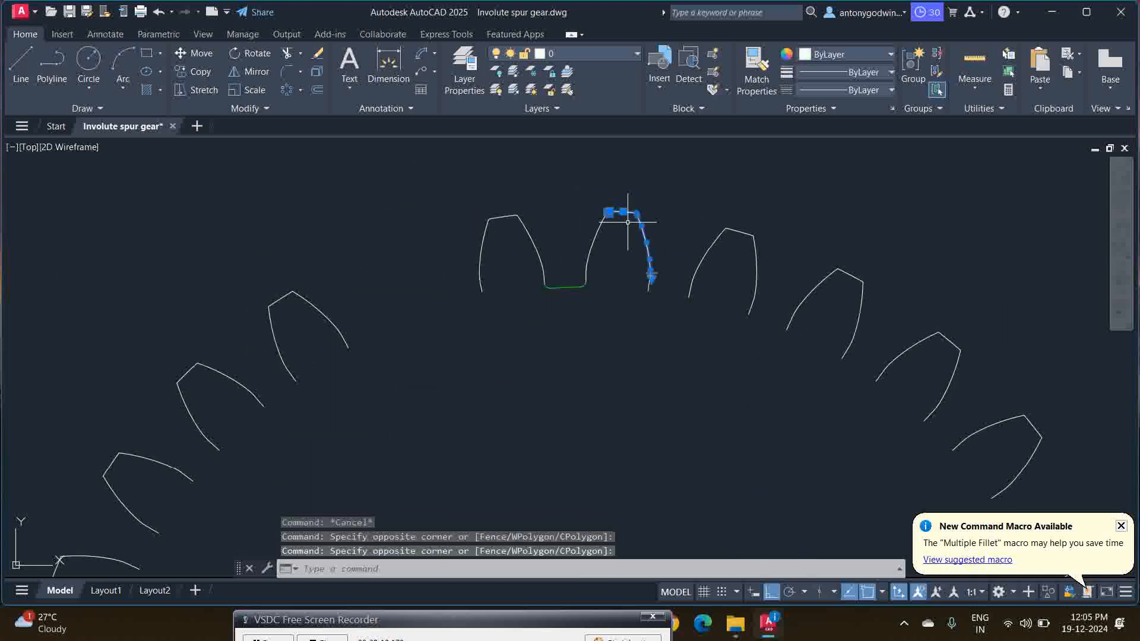
key("Delete")
left_click(783, 383)
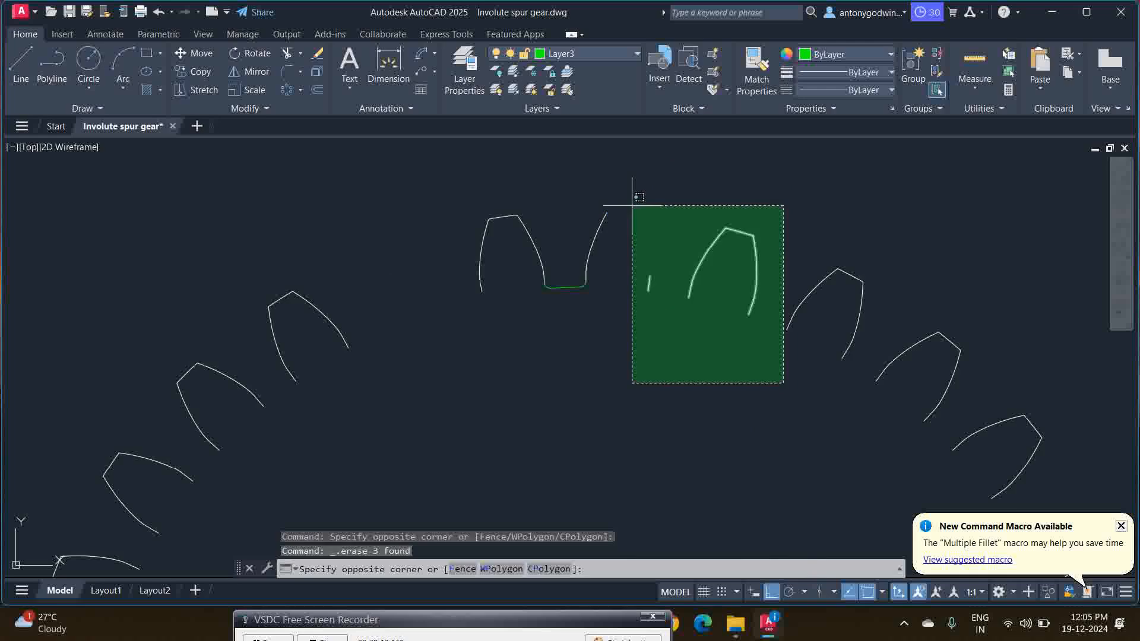
left_click(642, 207)
key("Delete")
- Delete all other teeth around the gear, keeping only the filleted tooth, its root gap and the adjoining flank
scroll(624, 196, "down", 5)
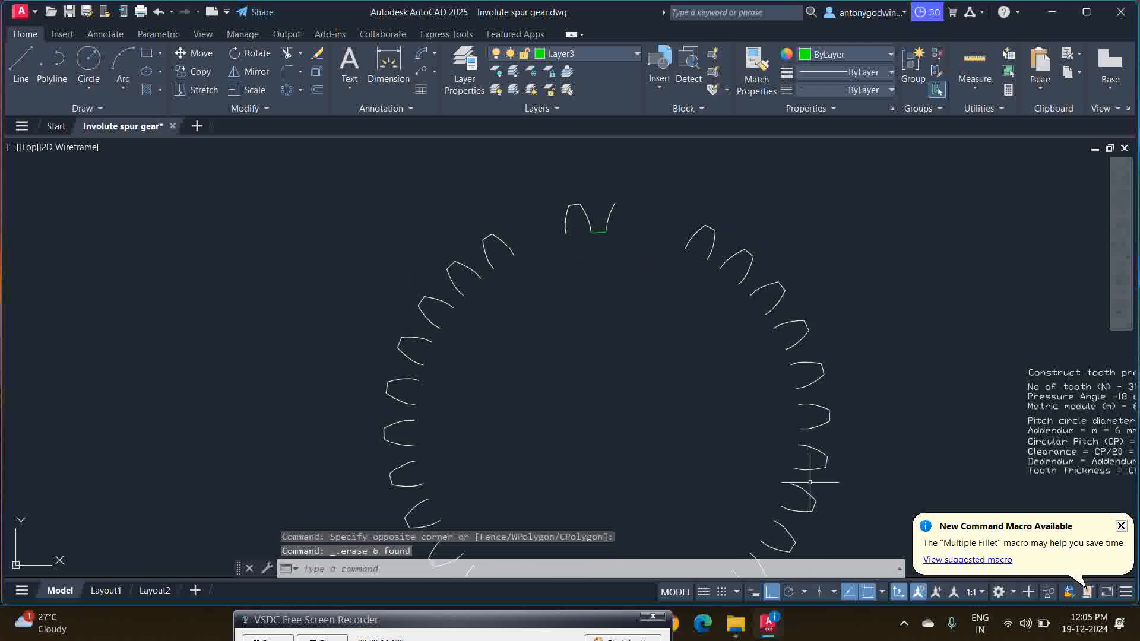
left_click(843, 529)
left_click(677, 175)
scroll(656, 191, "down", 3)
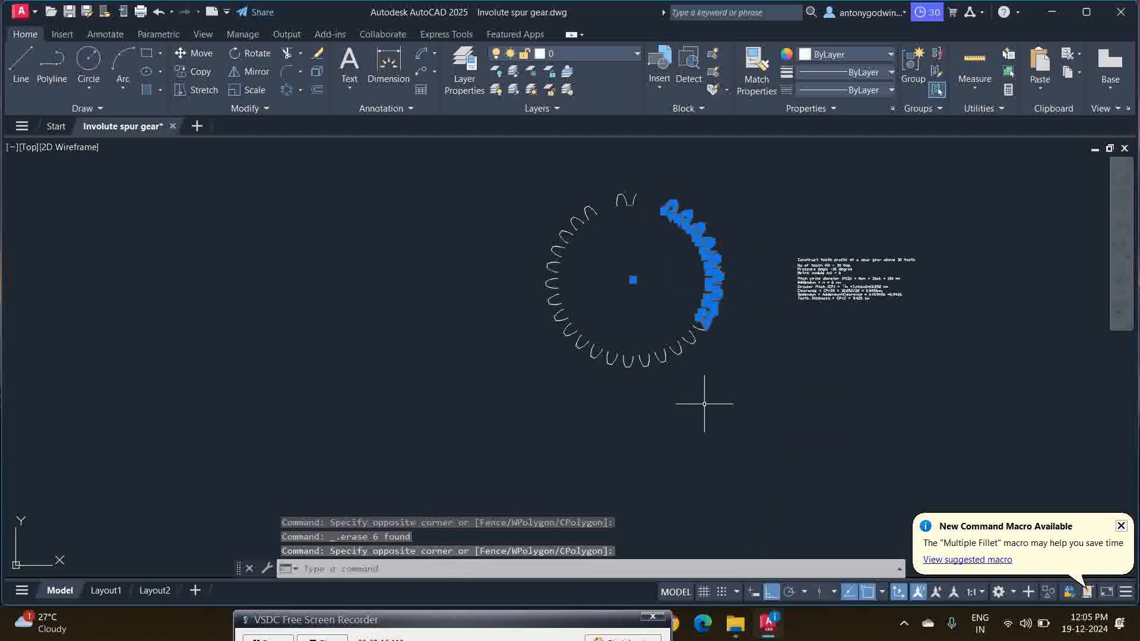
left_click(731, 408)
left_click(547, 317)
left_click(571, 383)
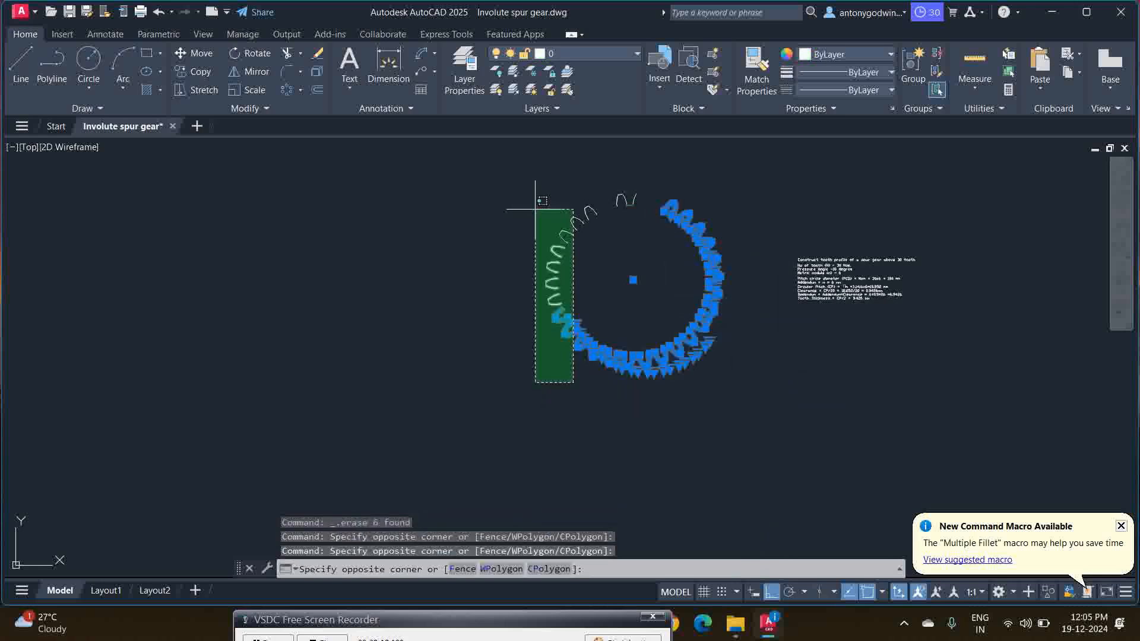
left_click(490, 139)
left_click(609, 242)
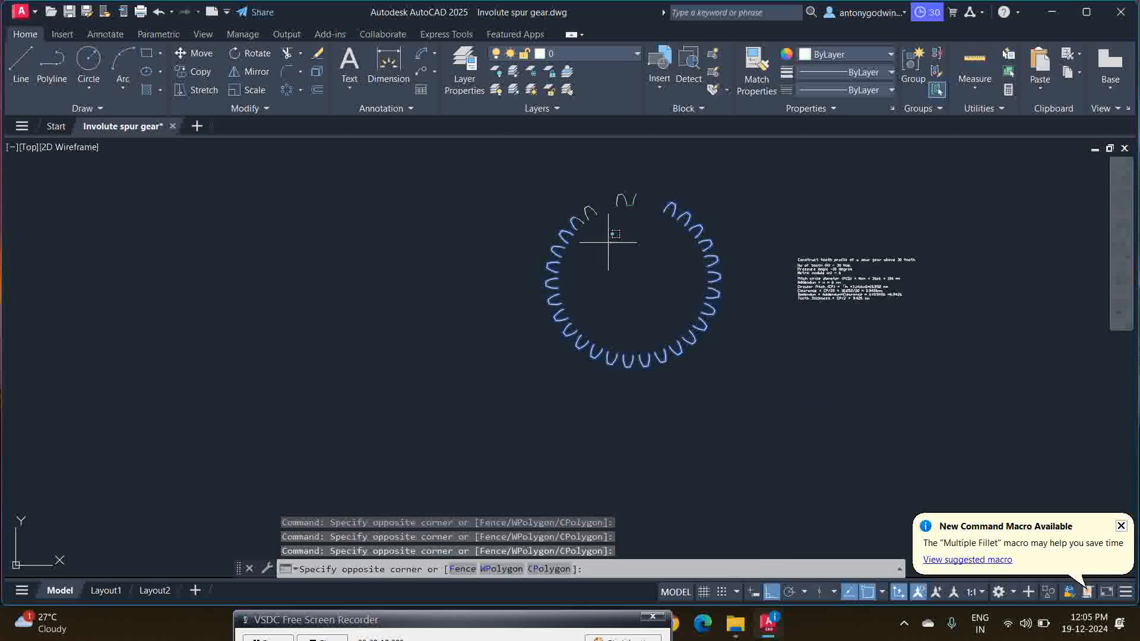
left_click(546, 199)
key("Delete")
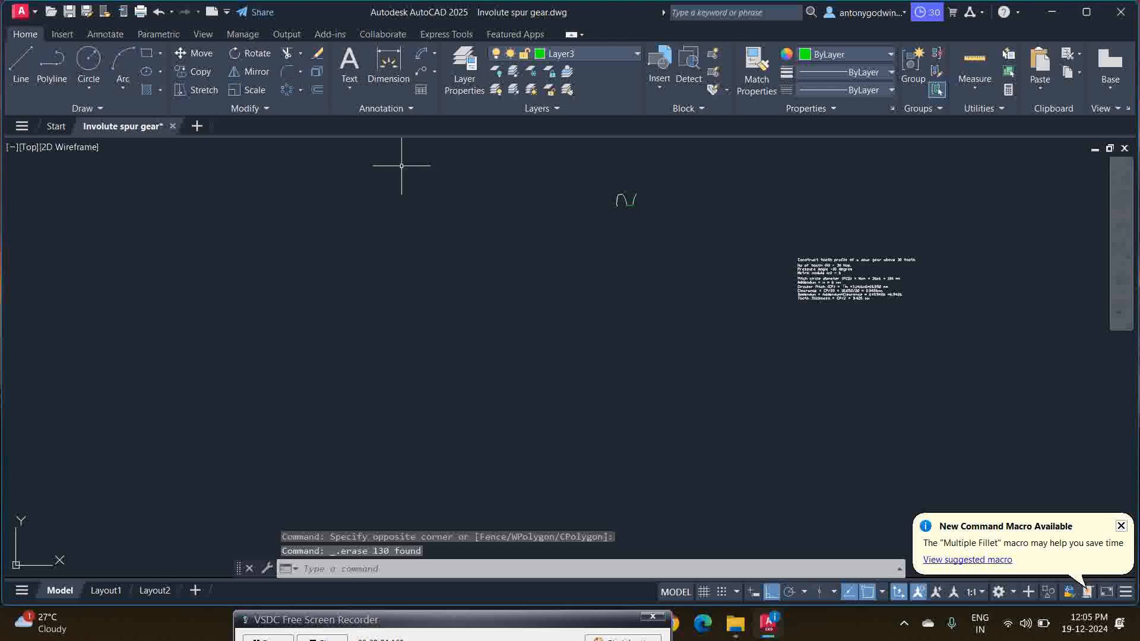
- Match the properties of the white tooth flank onto the green root arc and its two corner fillets
scroll(622, 221, "up", 5)
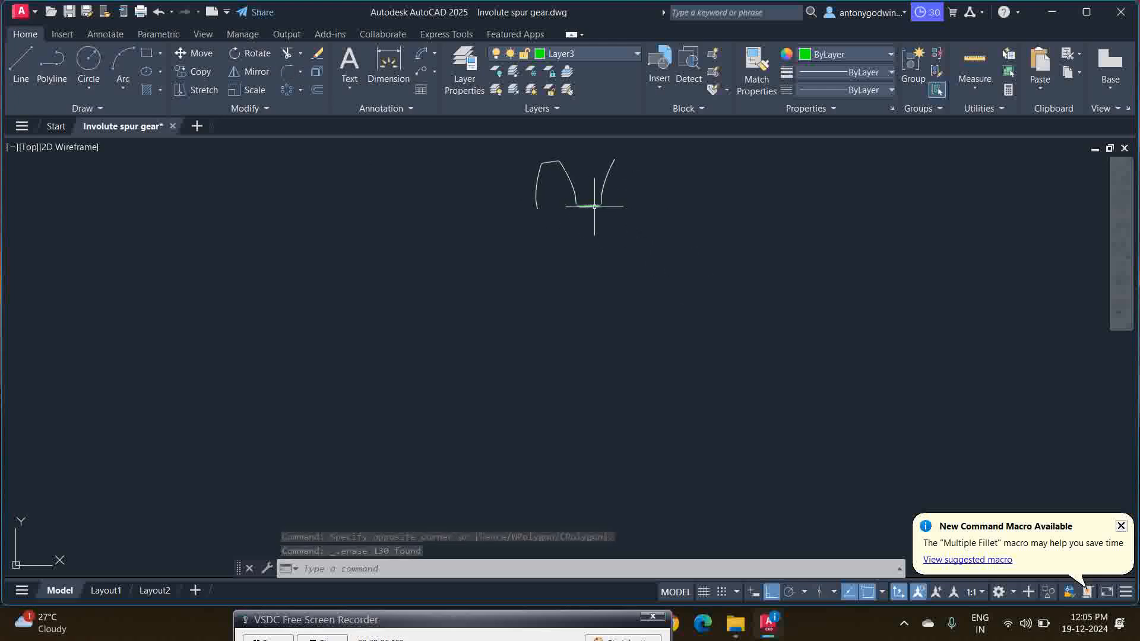
left_click(756, 70)
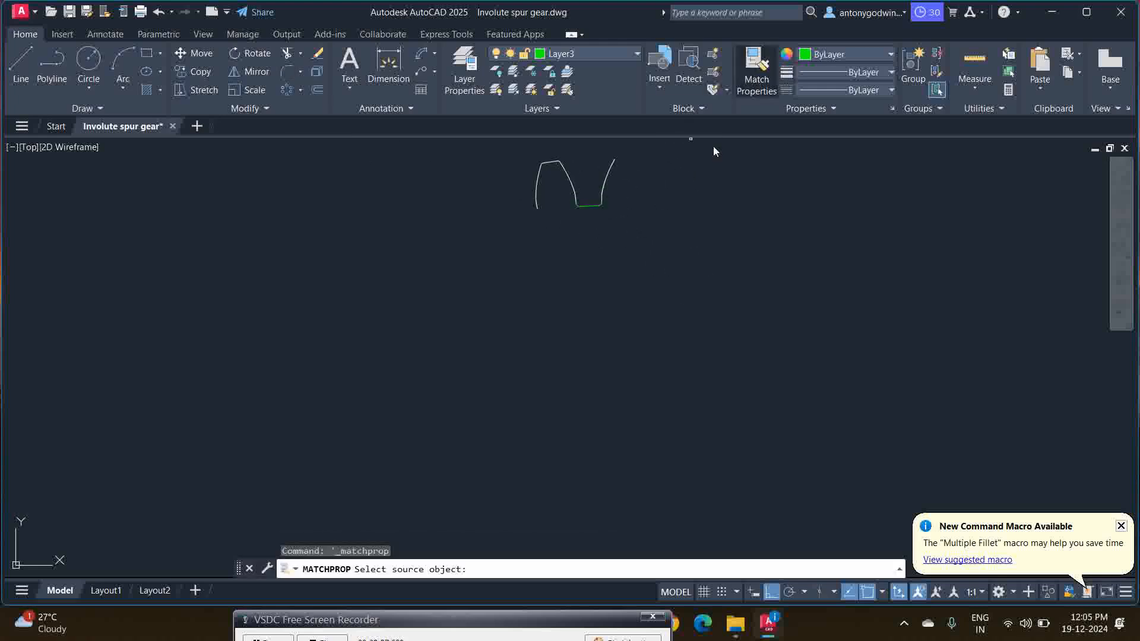
left_click(568, 183)
scroll(594, 202, "up", 3)
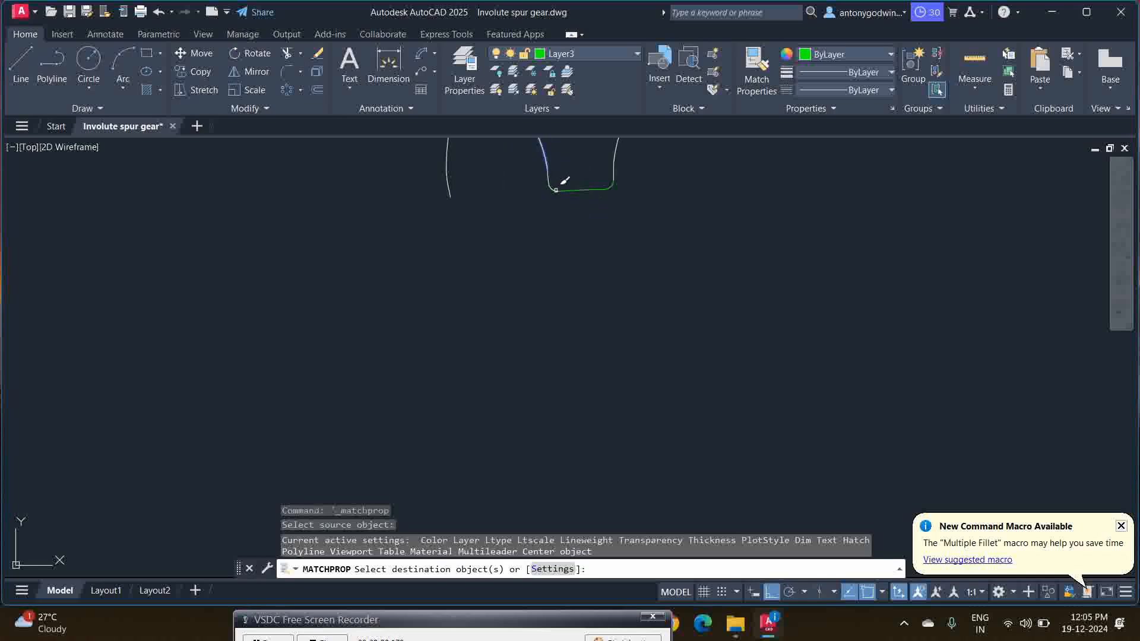
left_click(585, 189)
left_click(610, 188)
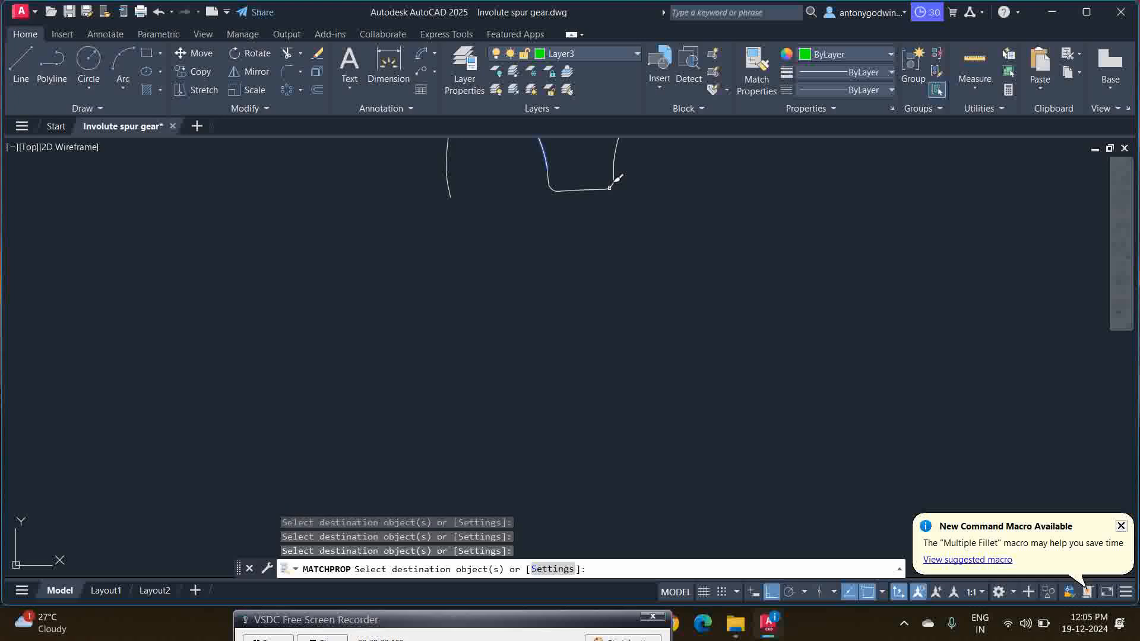
- End the property matching on the tooth gap's root arc and corner fillets
right_click(648, 217)
left_click(657, 226)
scroll(518, 238, "down", 4)
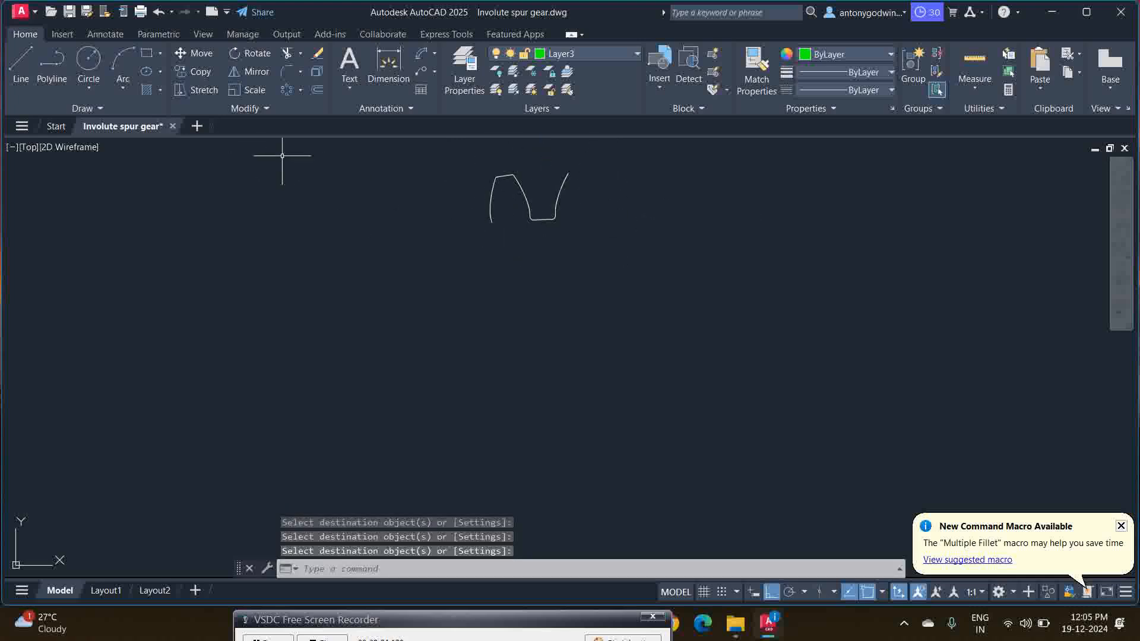
- Create a polar array of the filleted tooth, its root gap and the adjoining flank around the gear centre
scroll(282, 155, "down", 3)
left_click(287, 90)
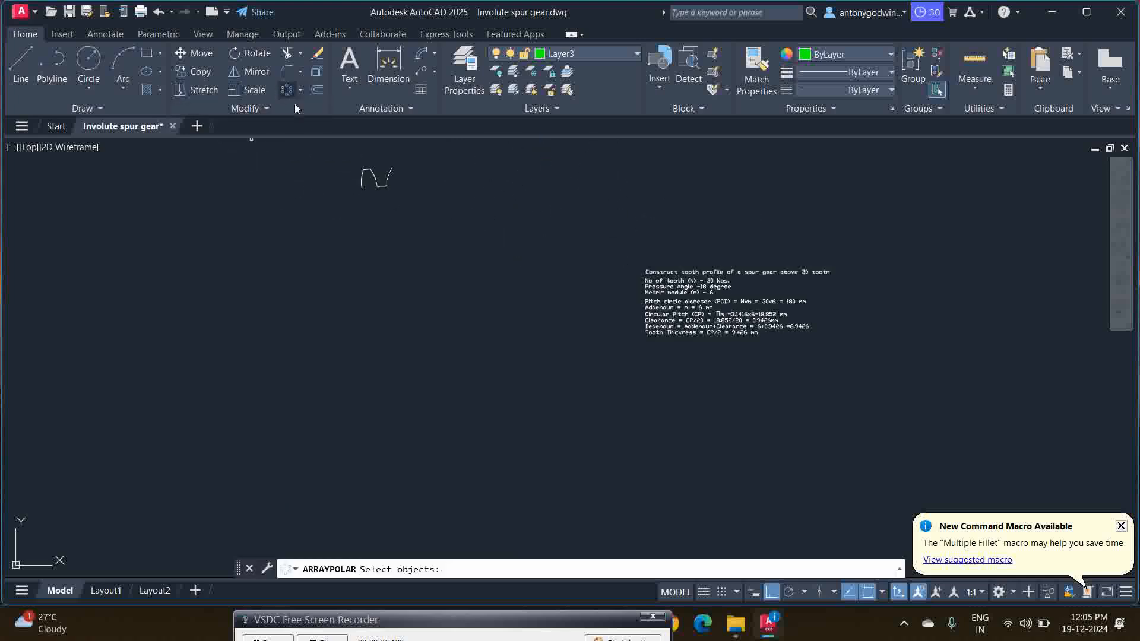
scroll(373, 174, "up", 4)
left_click(308, 152)
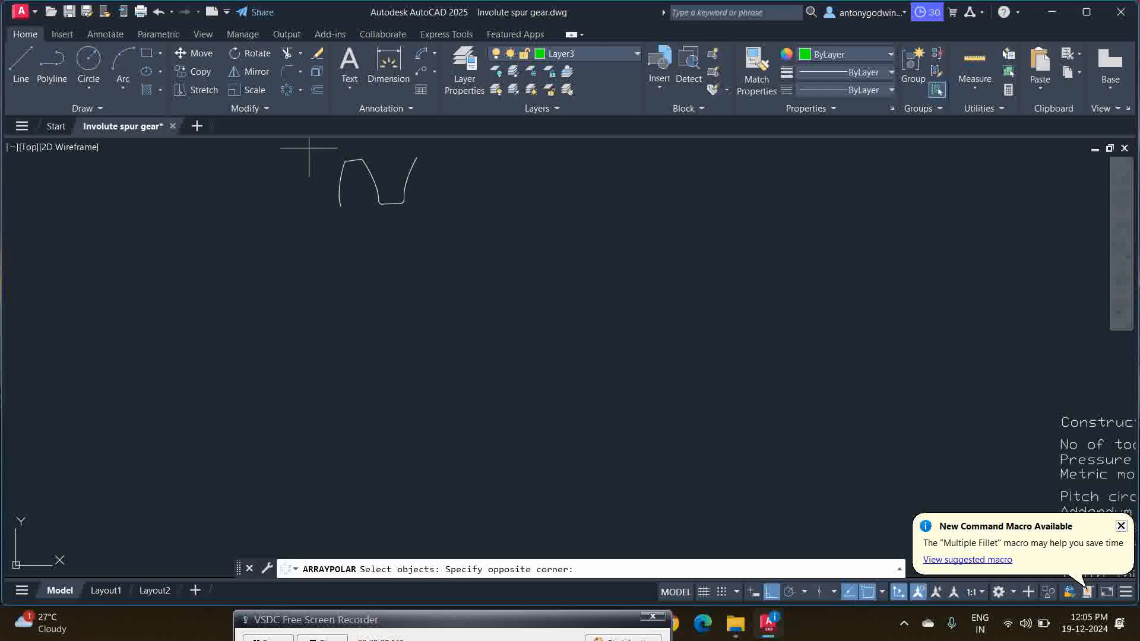
left_click(493, 241)
key("Return")
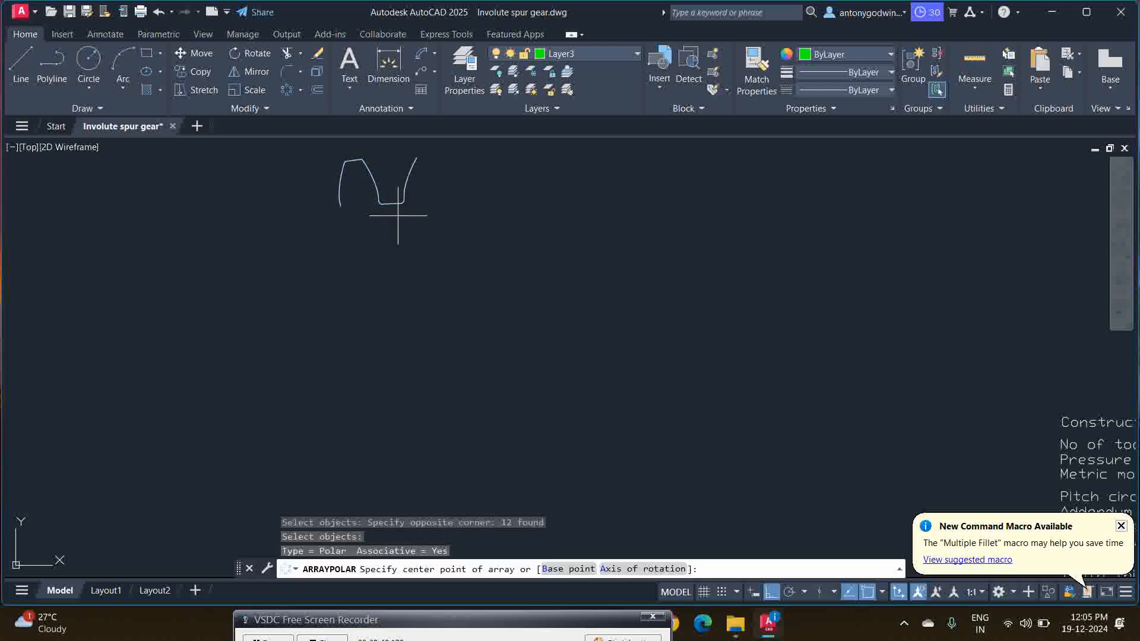
scroll(431, 203, "down", 2)
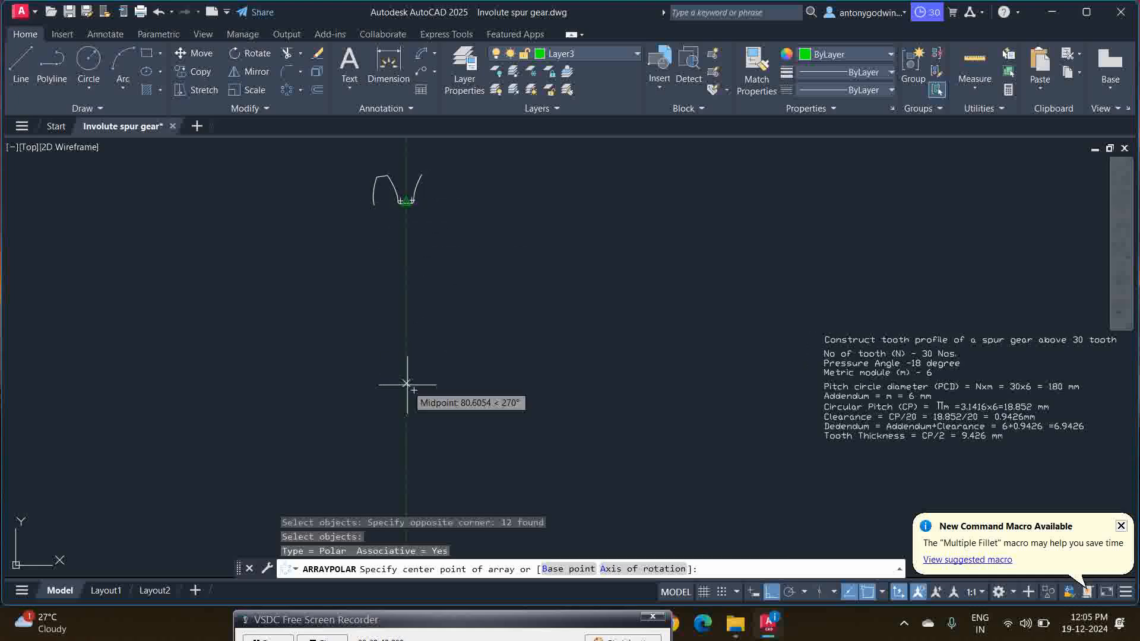
left_click(414, 390)
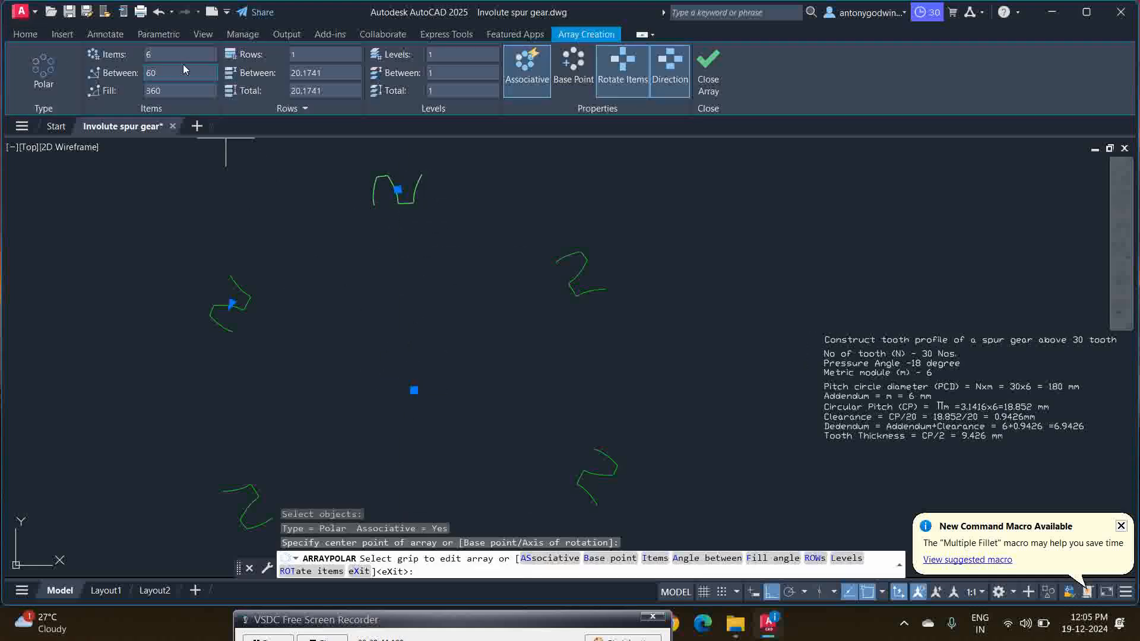
- Set the polar array to 30 items and finish it
left_click(178, 55)
type("30")
key("Return")
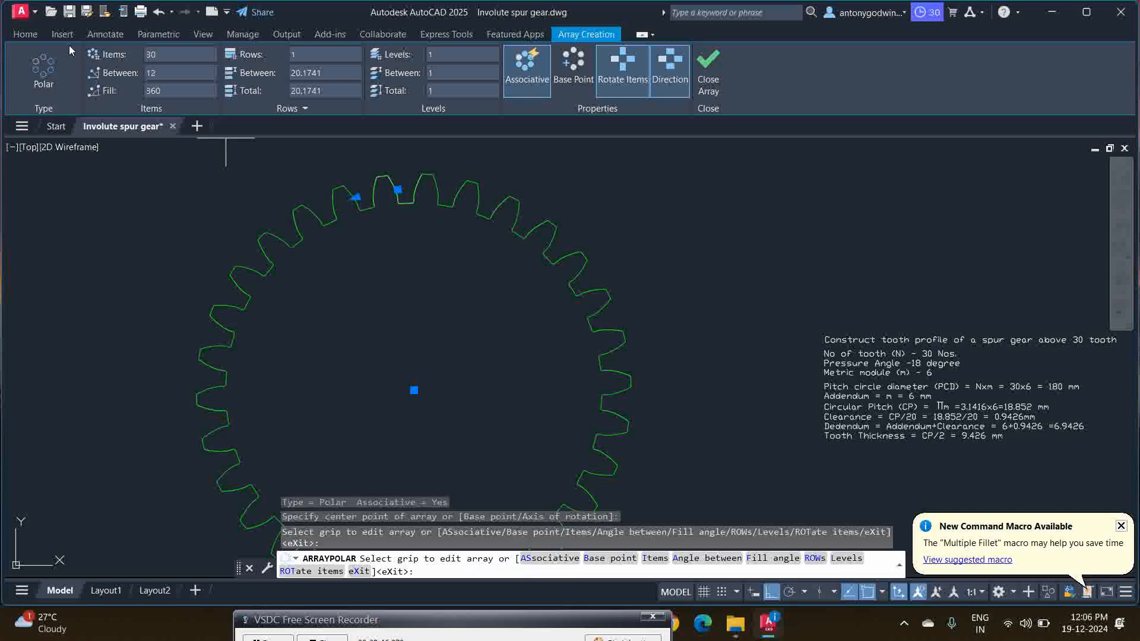
left_click(708, 70)
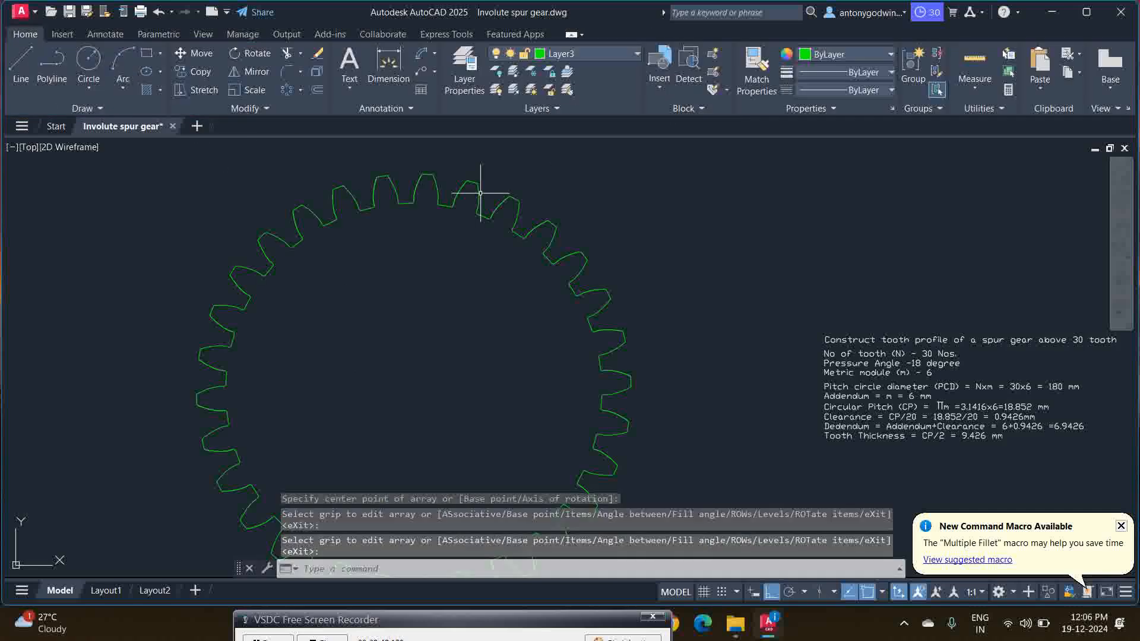
- Draw a bore circle of radius 30 centred on the gear
scroll(363, 176, "up", 8)
scroll(349, 172, "down", 10)
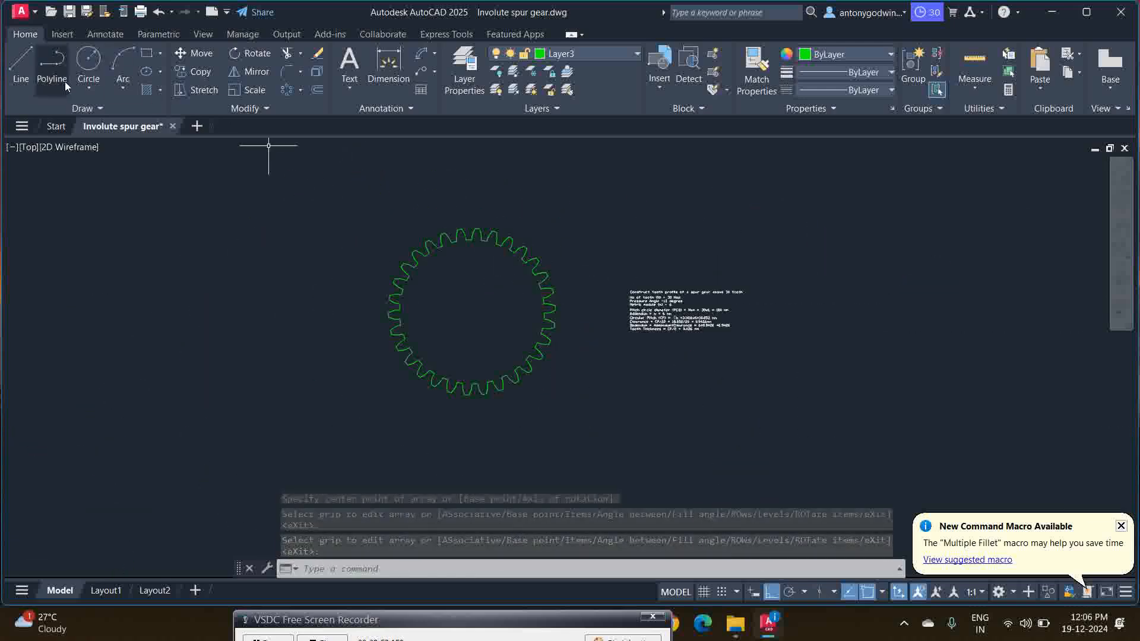
left_click(88, 59)
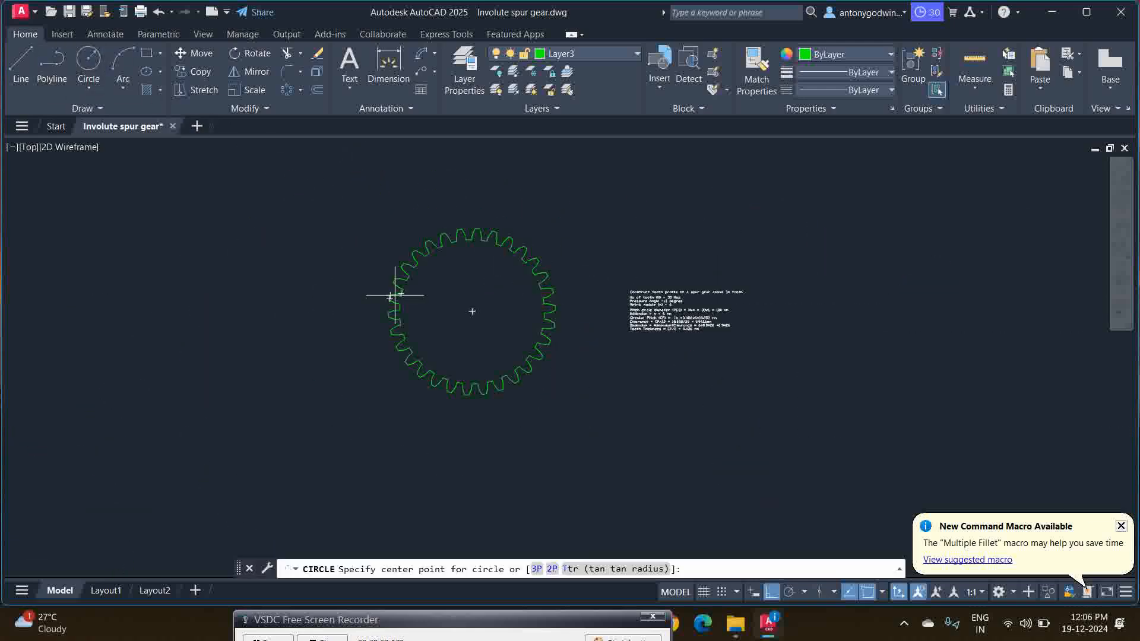
left_click(473, 312)
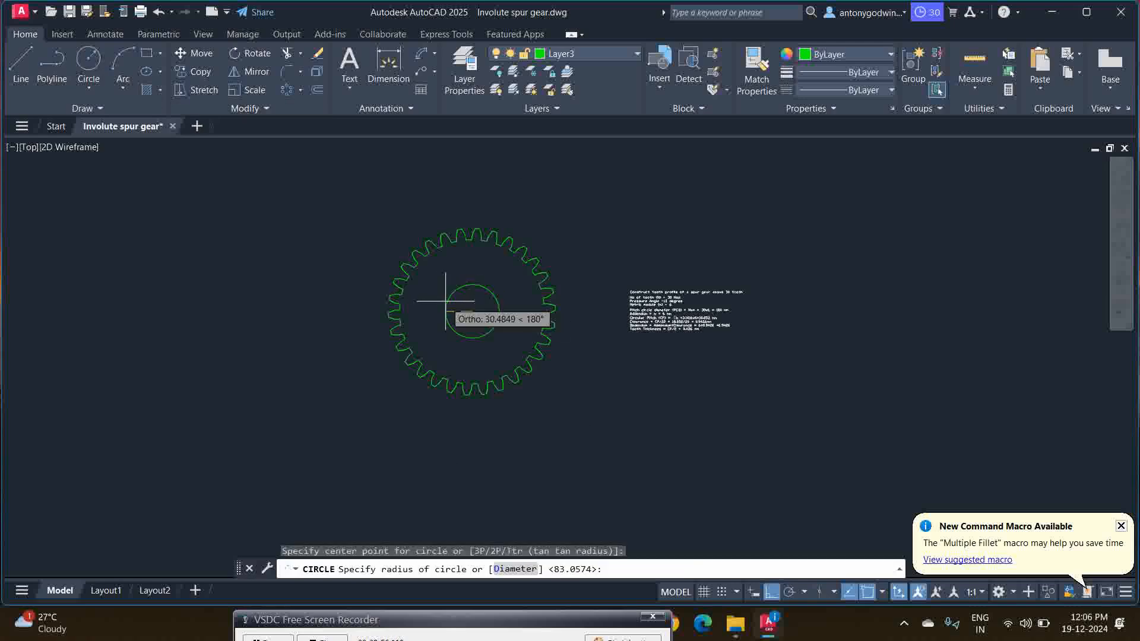
type("r")
key("Return")
type("3")
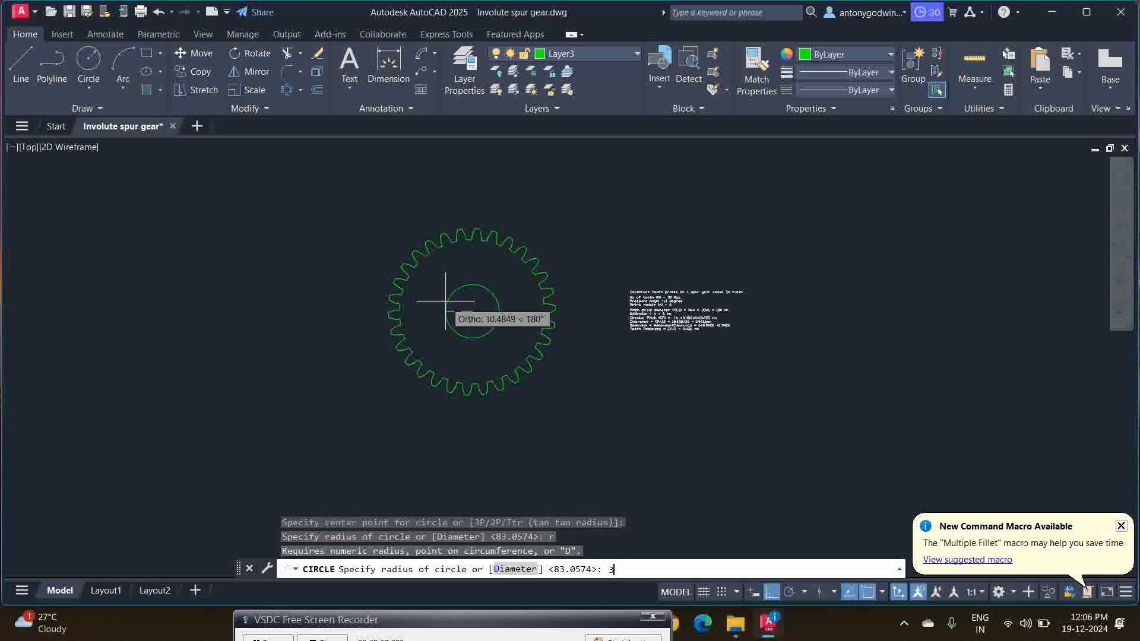
type("0")
key("Return")
scroll(480, 297, "up", 2)
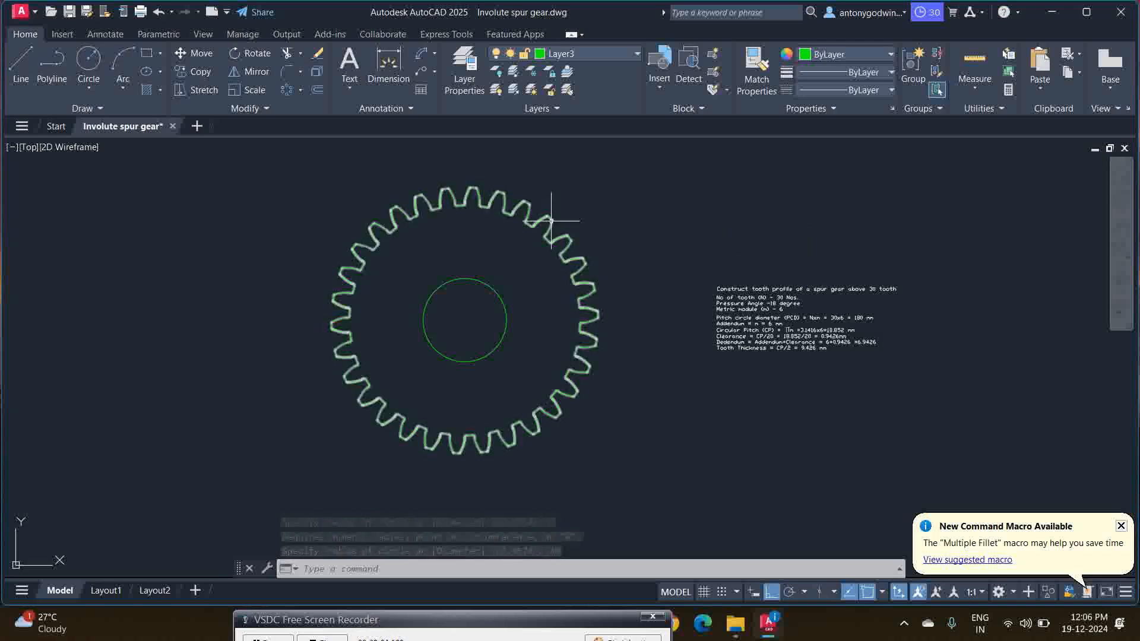
scroll(554, 200, "up", 2)
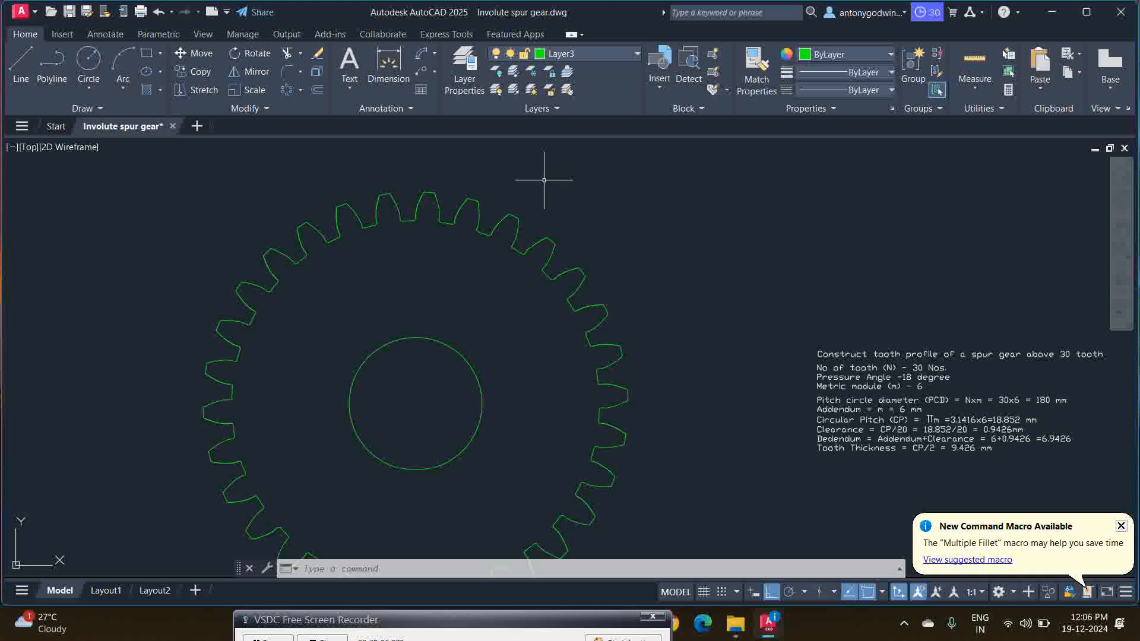
scroll(544, 180, "down", 2)
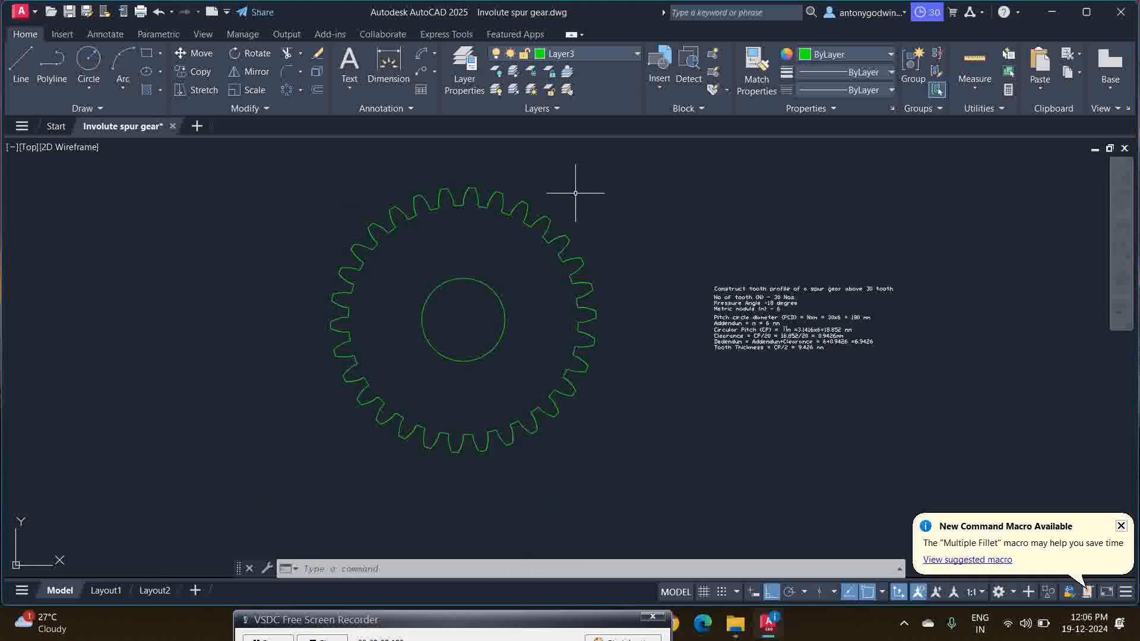